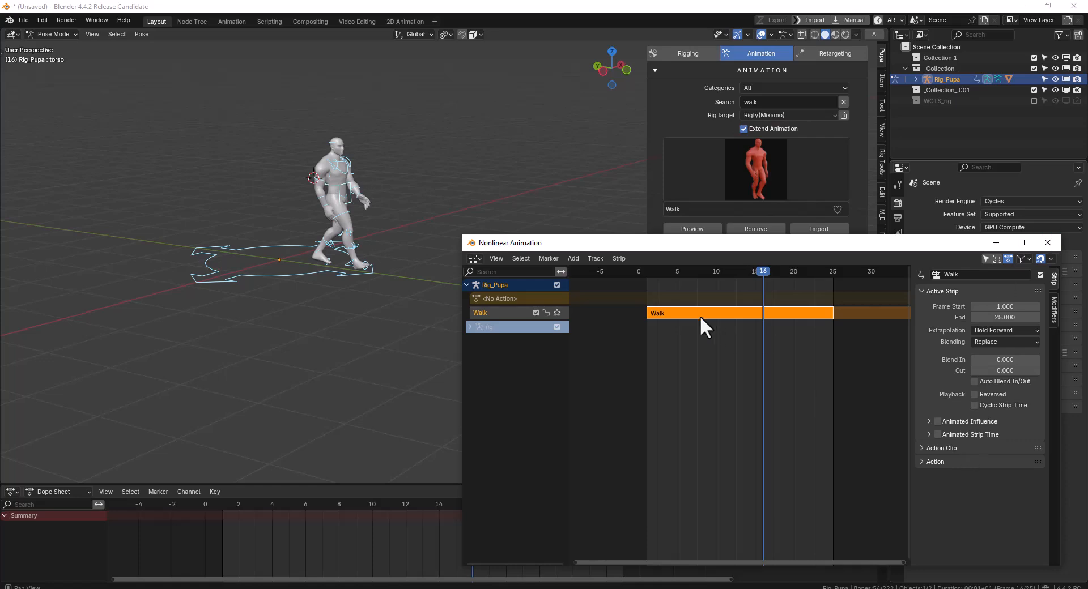
Inspect the Walk and Walk Crouching Right strips of Rig_Pupa and their strip settings in the Nonlinear Animation editor
middle_drag(334, 550, 204, 549)
key(Tab)
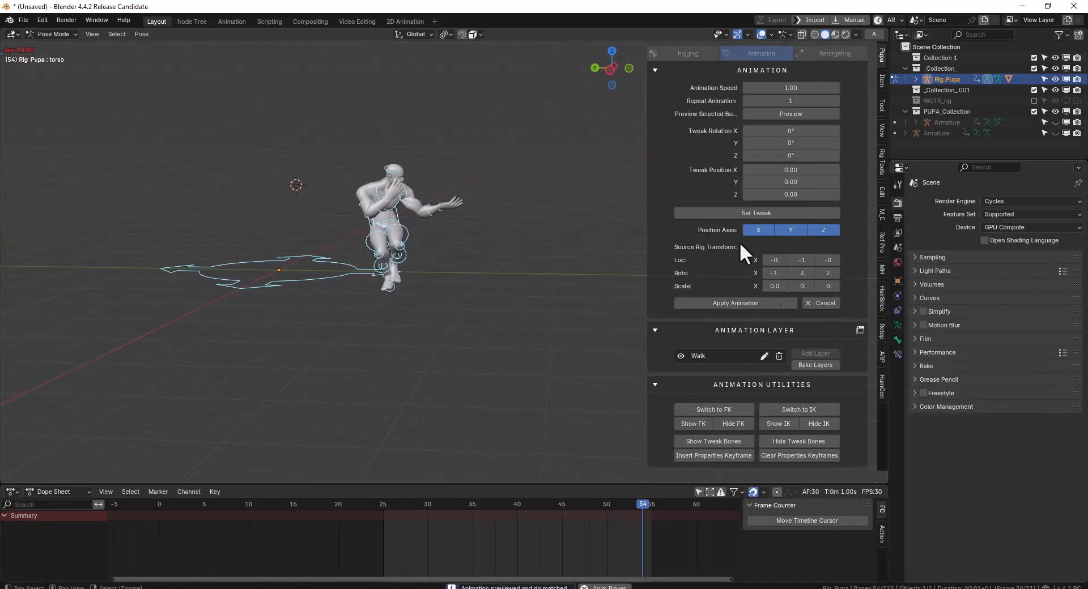
click(358, 538)
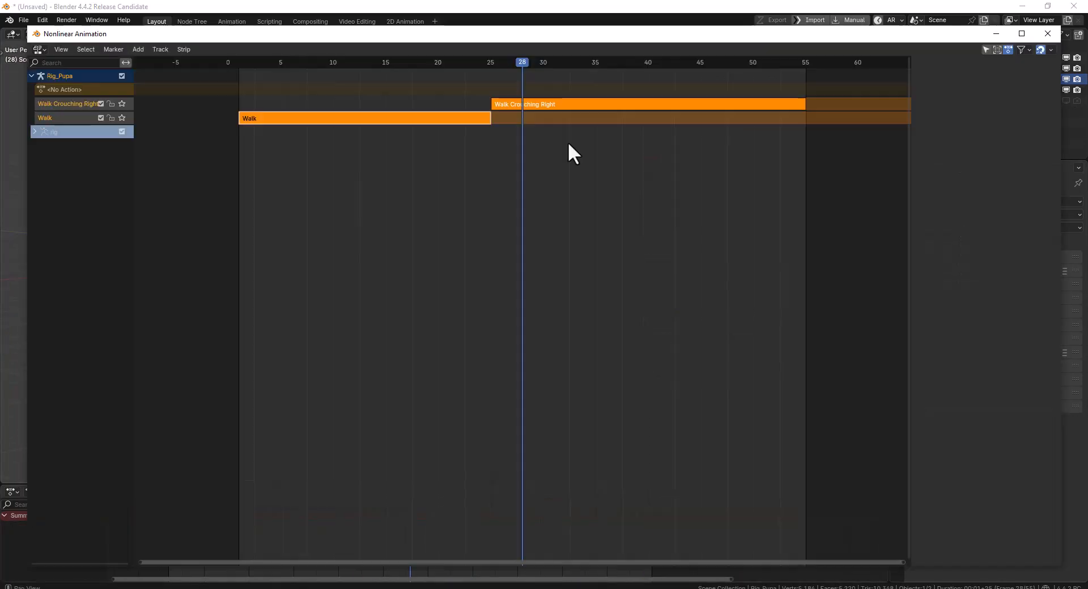
click(569, 104)
key(n)
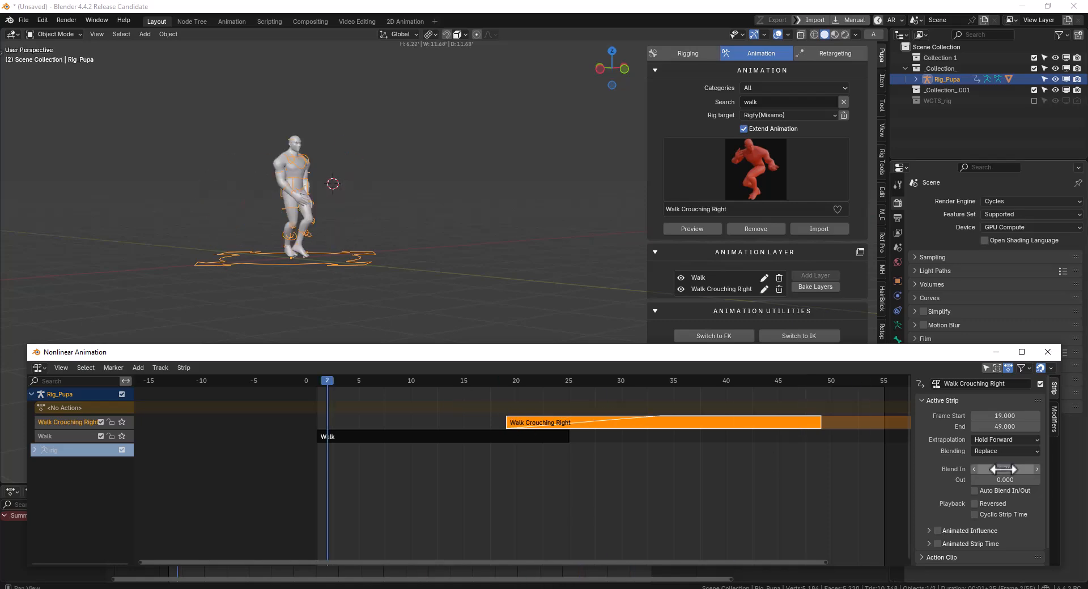
click(498, 436)
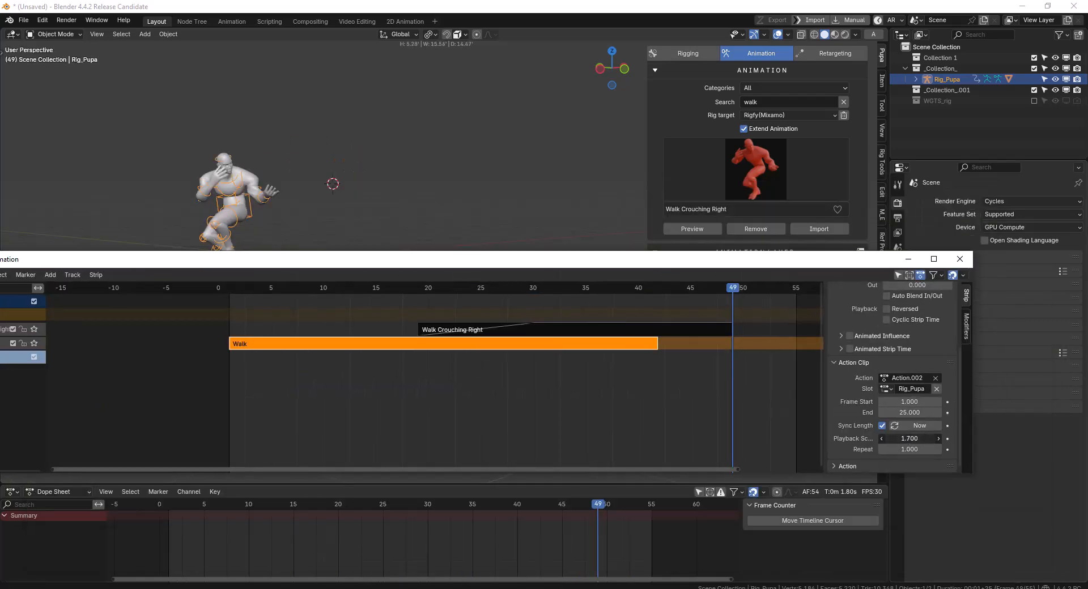
click(567, 328)
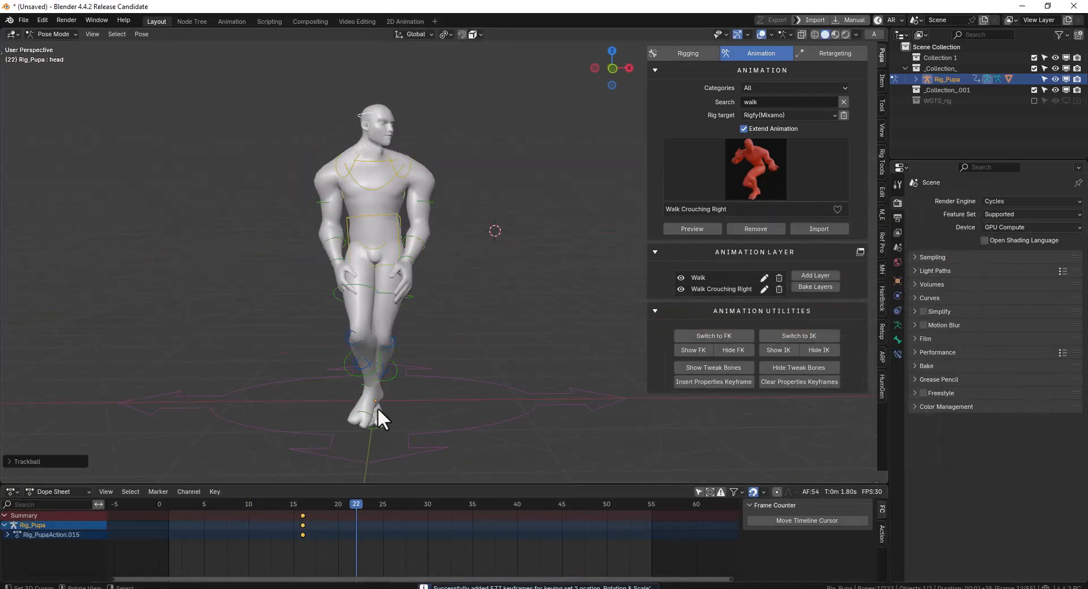
Rotate the pose freely with trackball rotation and add an animation layer to Rig_Pupa
key(r)
key(r)
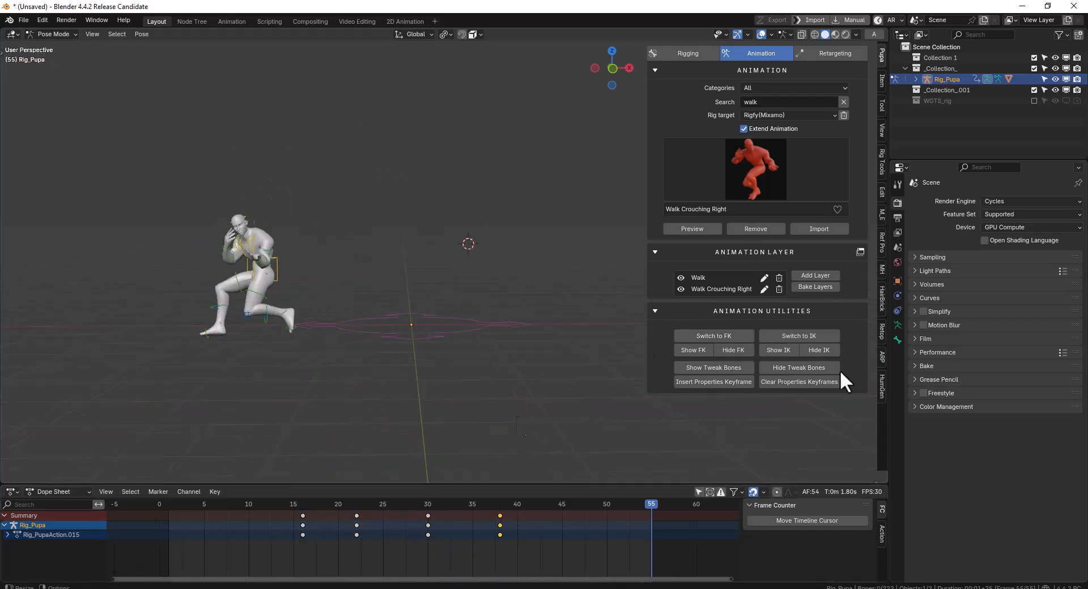
click(815, 275)
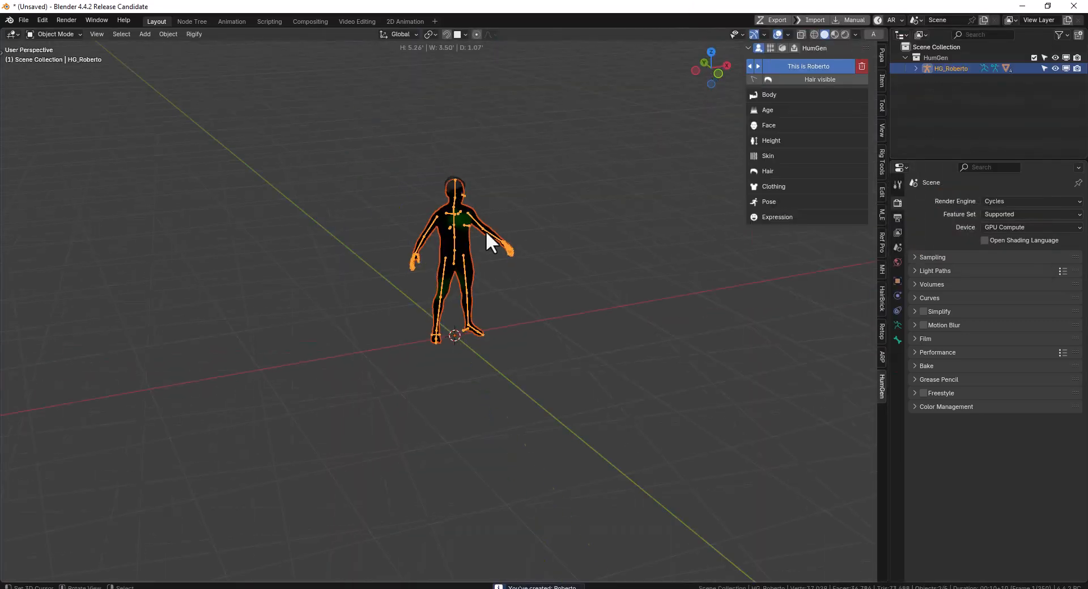
Preview an animation on the HG_Roberto metarig with the Pupa tools and show its playback in the Timeline
scroll(510, 229, up, 3)
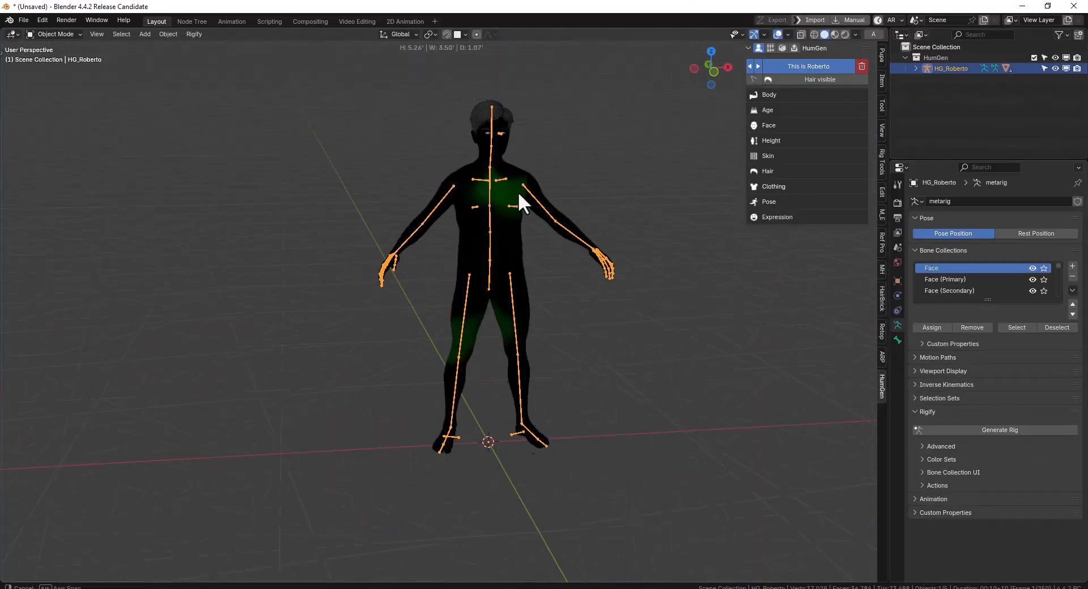
click(882, 57)
click(708, 229)
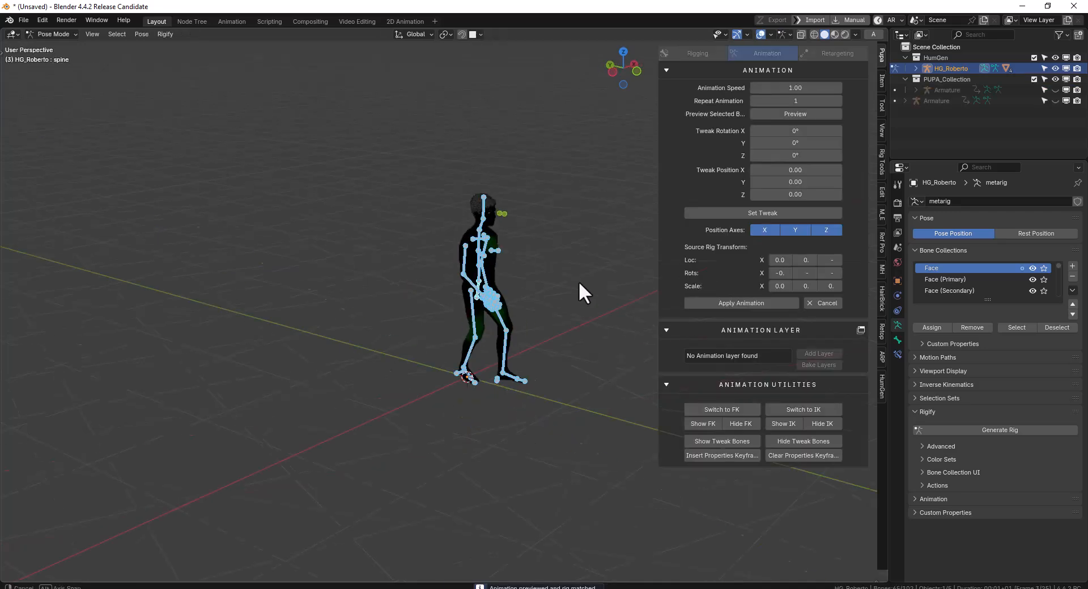
middle_drag(365, 280, 440, 281)
click(11, 504)
click(249, 516)
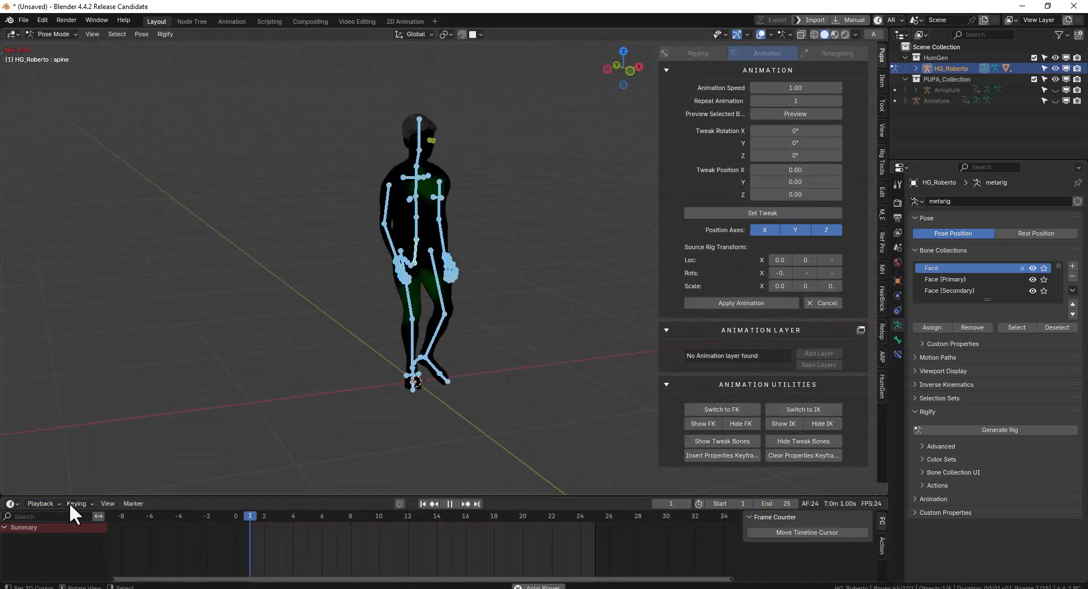
Reselect the HG_Roberto rig, return to the Pupa animation settings and examine the previewed pose from the side
key(ctrl+Tab)
click(417, 220)
click(882, 387)
click(951, 68)
click(882, 55)
middle_drag(396, 360, 492, 348)
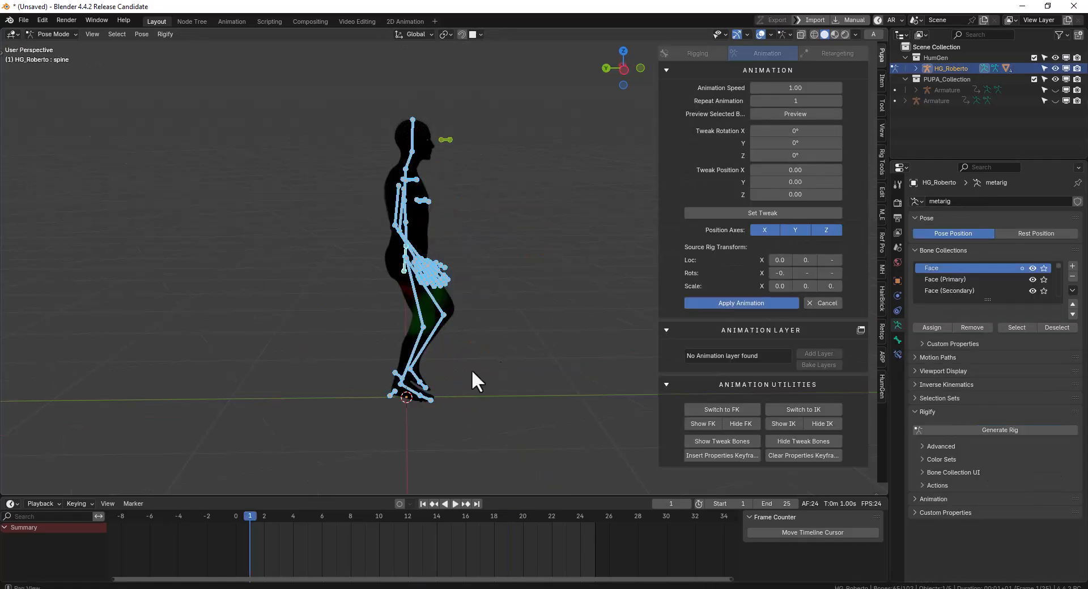
click(747, 150)
click(659, 232)
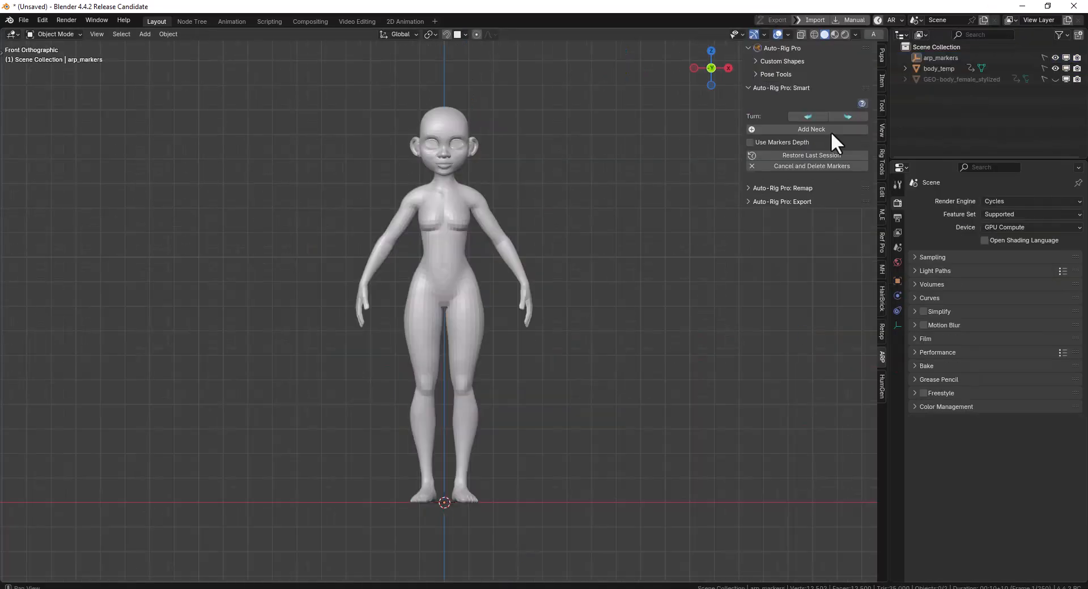
Preview a library animation on the rigged stylized female character and examine the motion up close
click(444, 170)
click(535, 321)
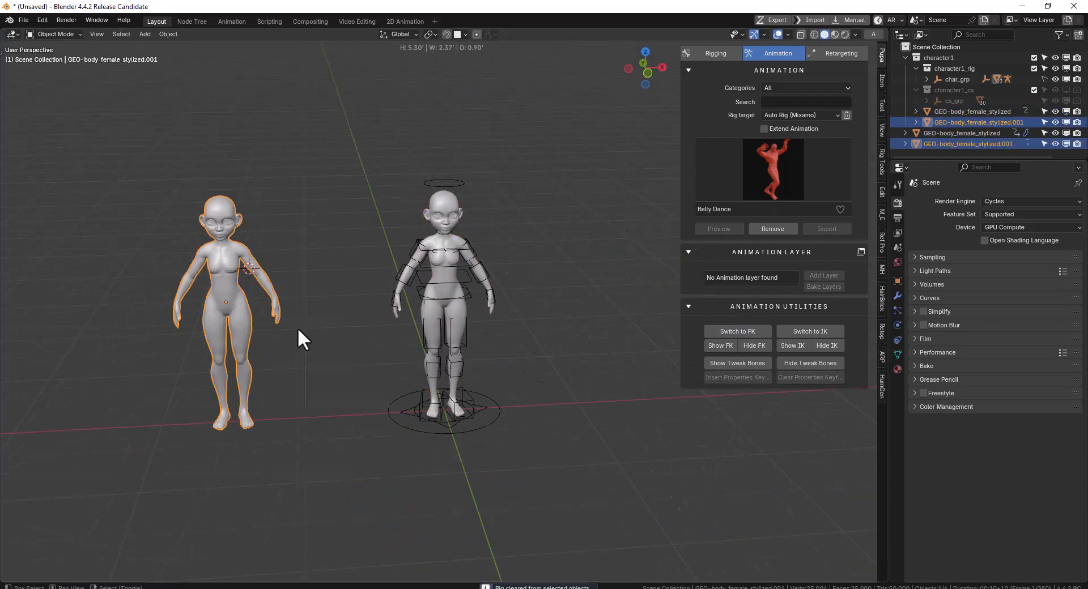
click(319, 439)
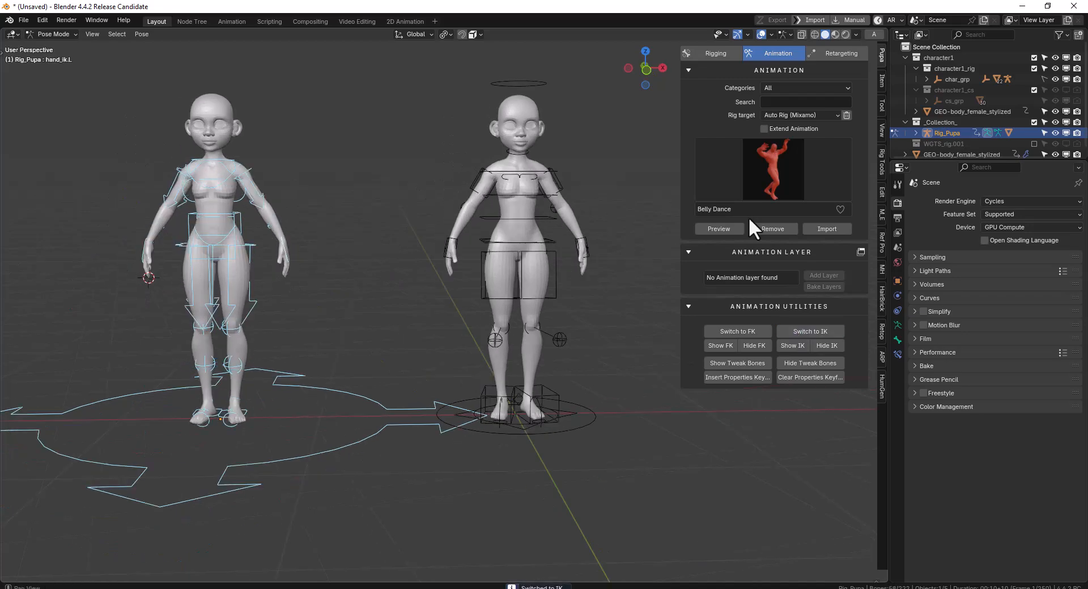
click(774, 168)
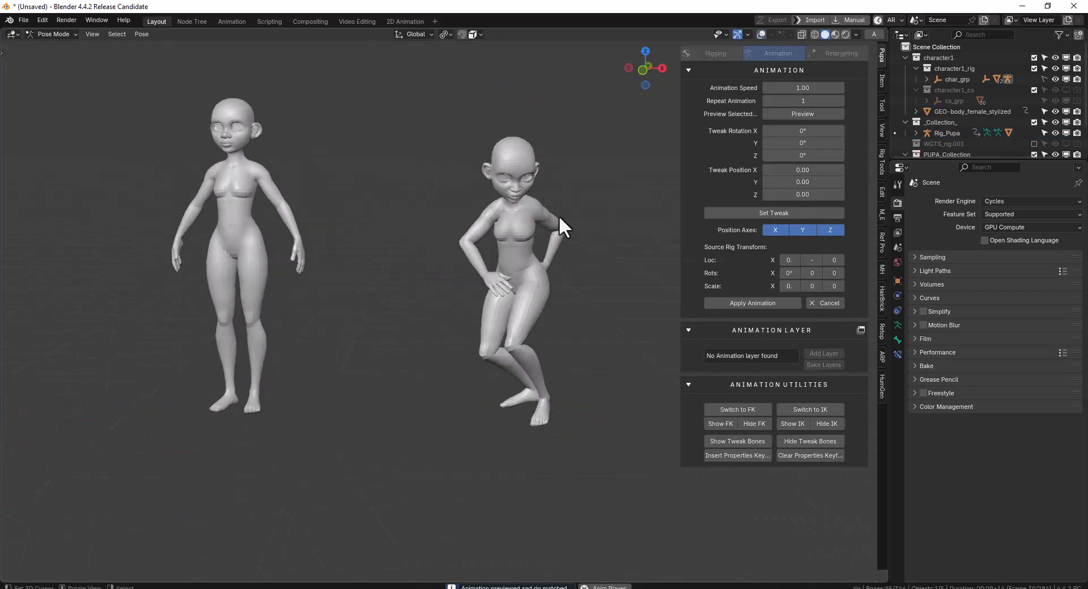
scroll(564, 220, up, 3)
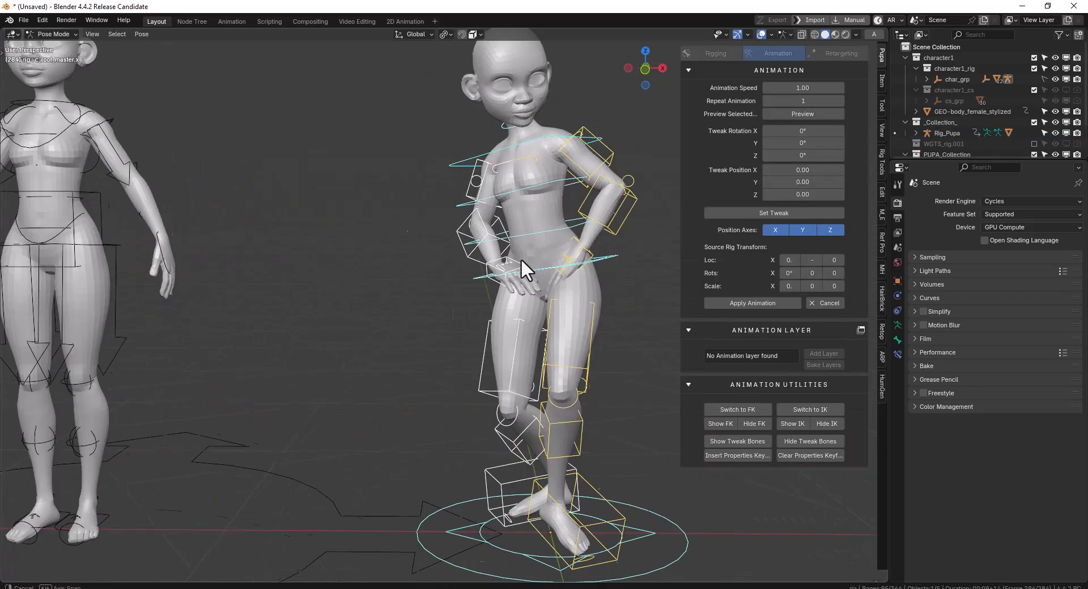
scroll(501, 216, down, 4)
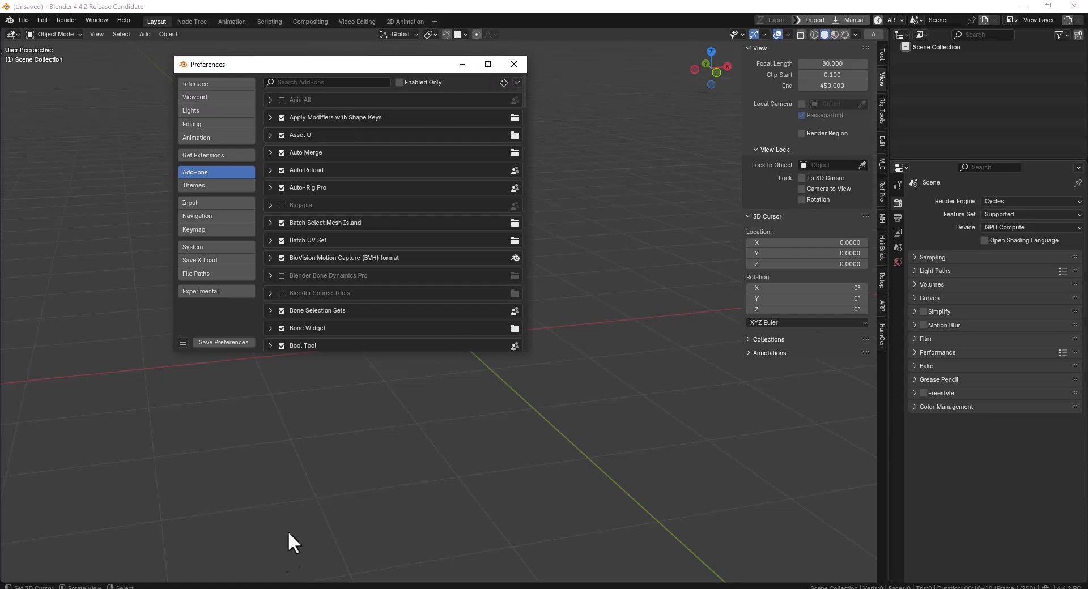
Switch to File Explorer's Pupa 3.0 folder and locate the MacOs and Windows add-on archives
key(alt+Tab)
drag(610, 194, 572, 161)
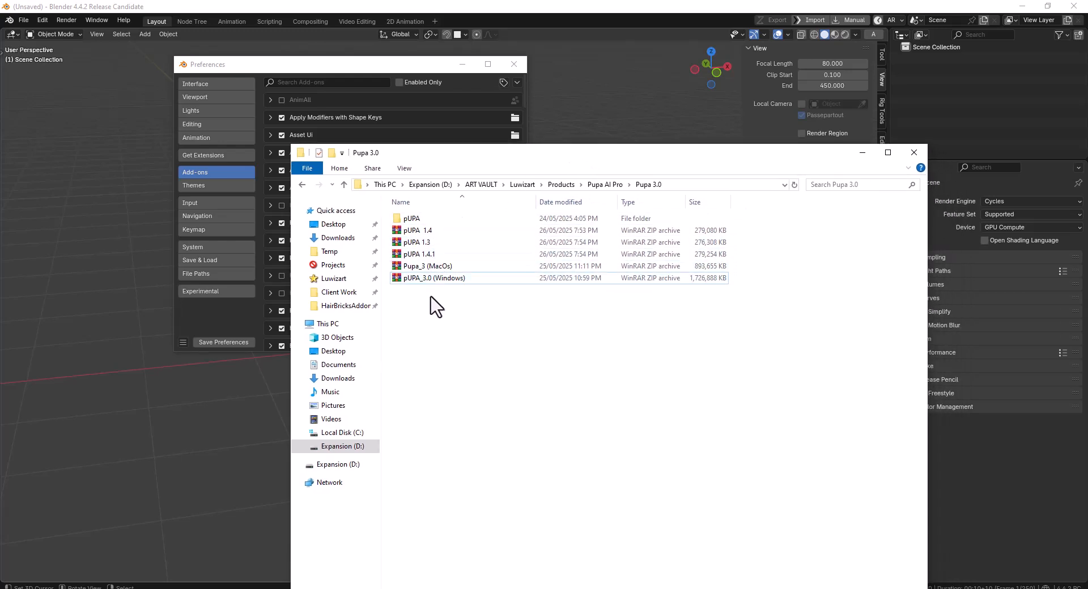
click(439, 266)
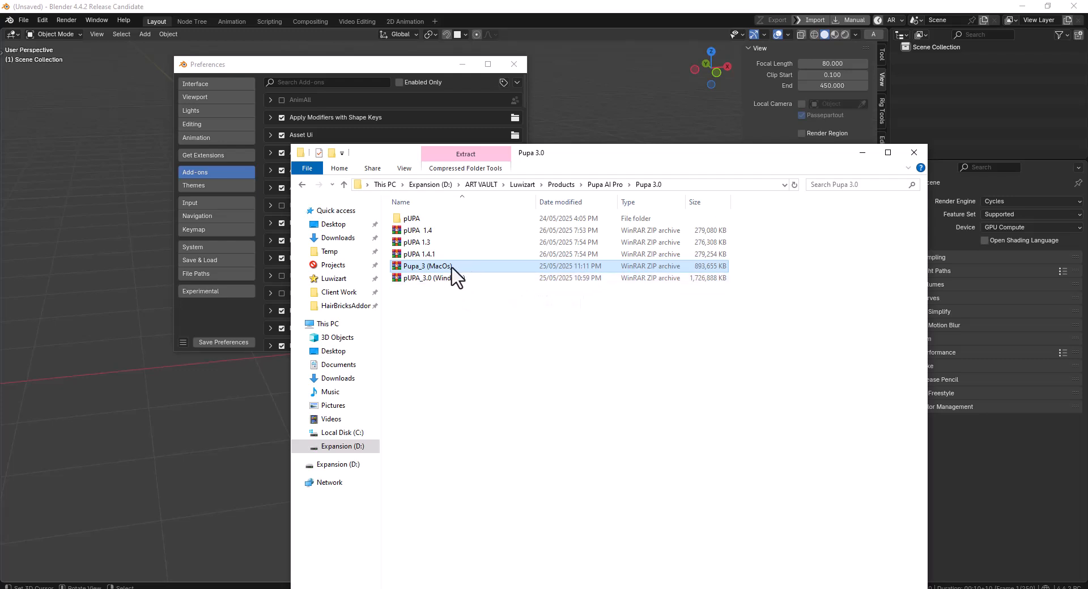
click(458, 278)
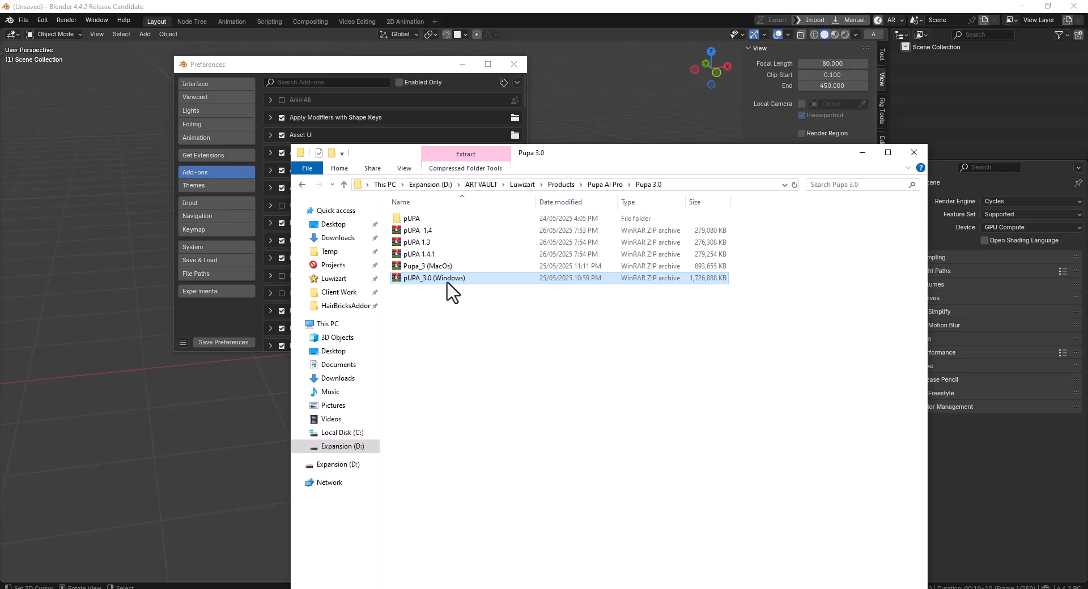
drag(555, 160, 562, 138)
click(475, 252)
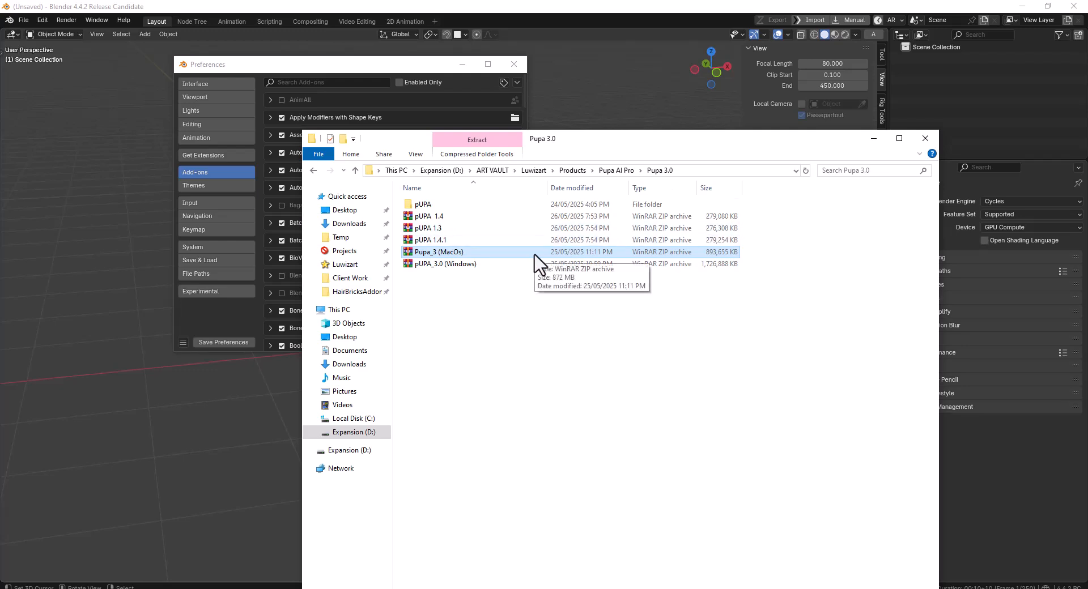
Copy the Pupa 3.0 folder path and open that folder in Blender's file browser for installing an add-on from disk
click(715, 171)
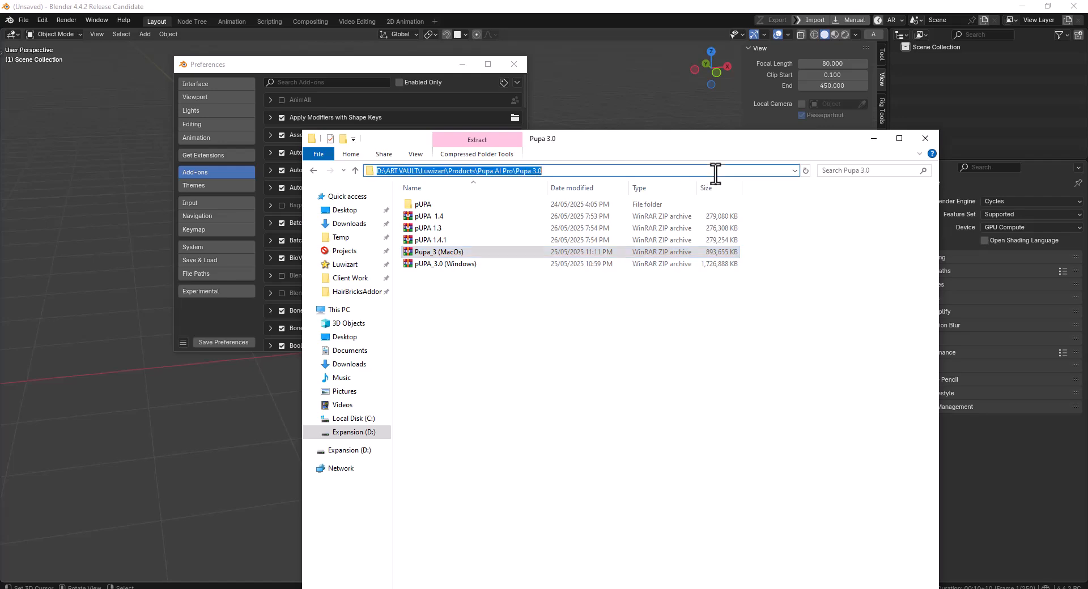
click(342, 70)
click(517, 82)
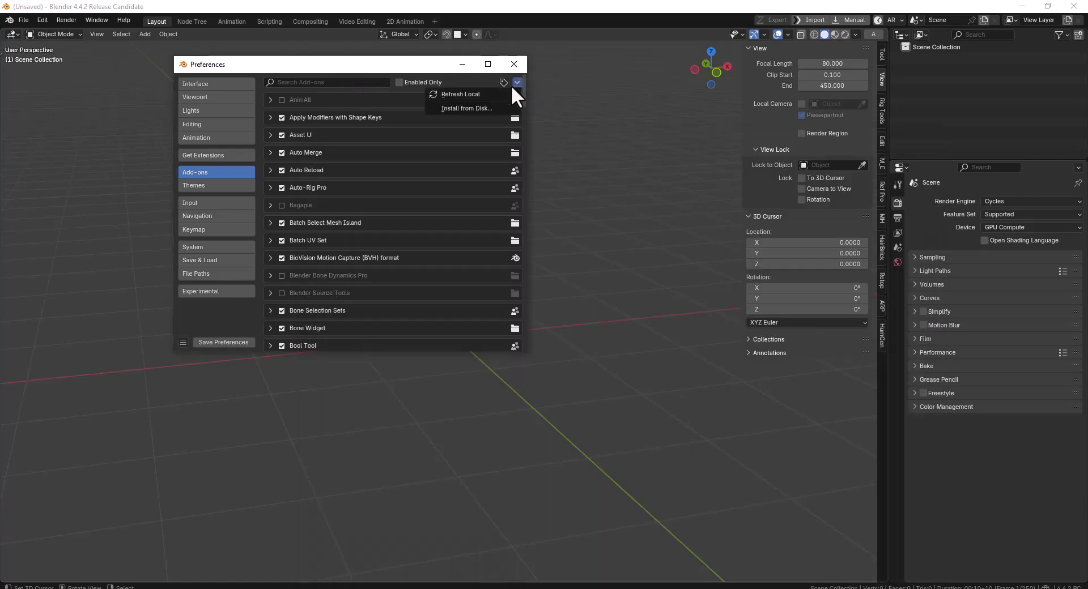
click(482, 111)
click(348, 77)
text(D:\ART VAULT\Luwizart\Products\Pupa AI Pro\Pupa 3.0\)
key(Return)
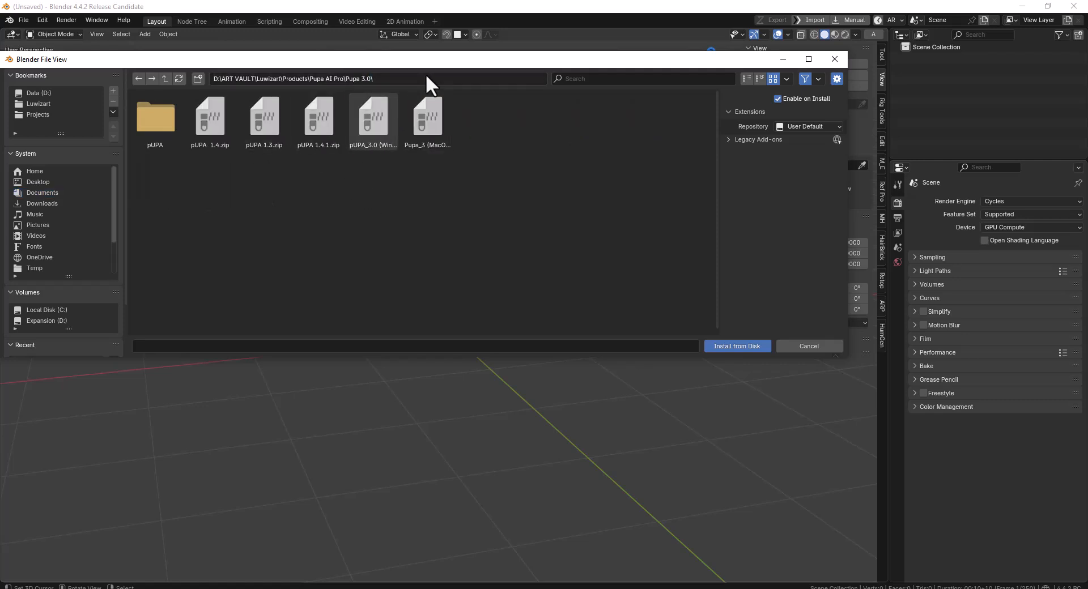
Install the add-on from pUPA_3.0 (Windows).zip and expand the Pupa Animate pro details
click(379, 132)
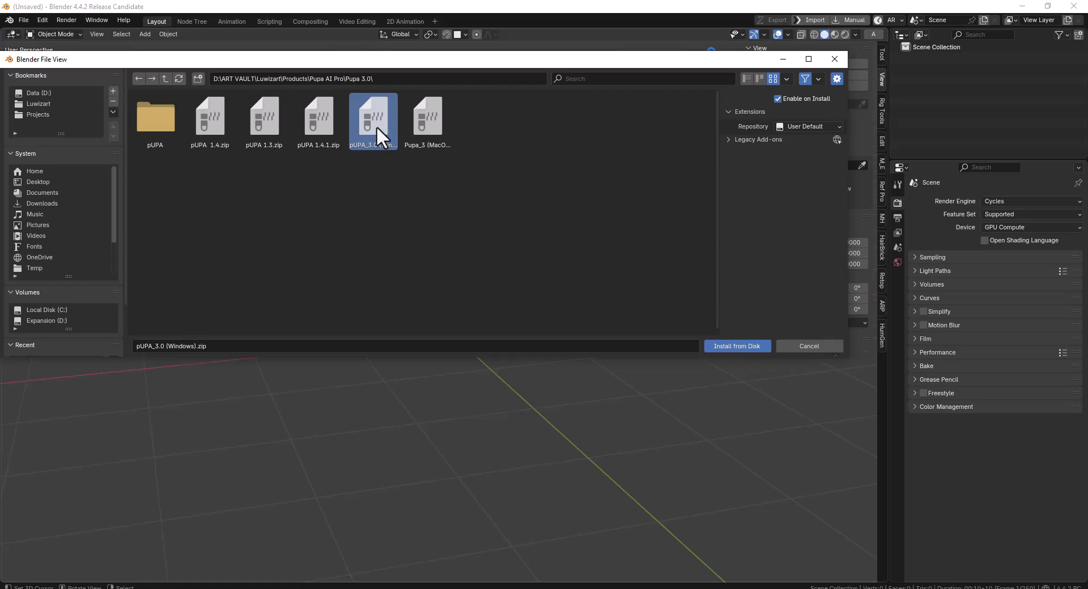
double_click(376, 126)
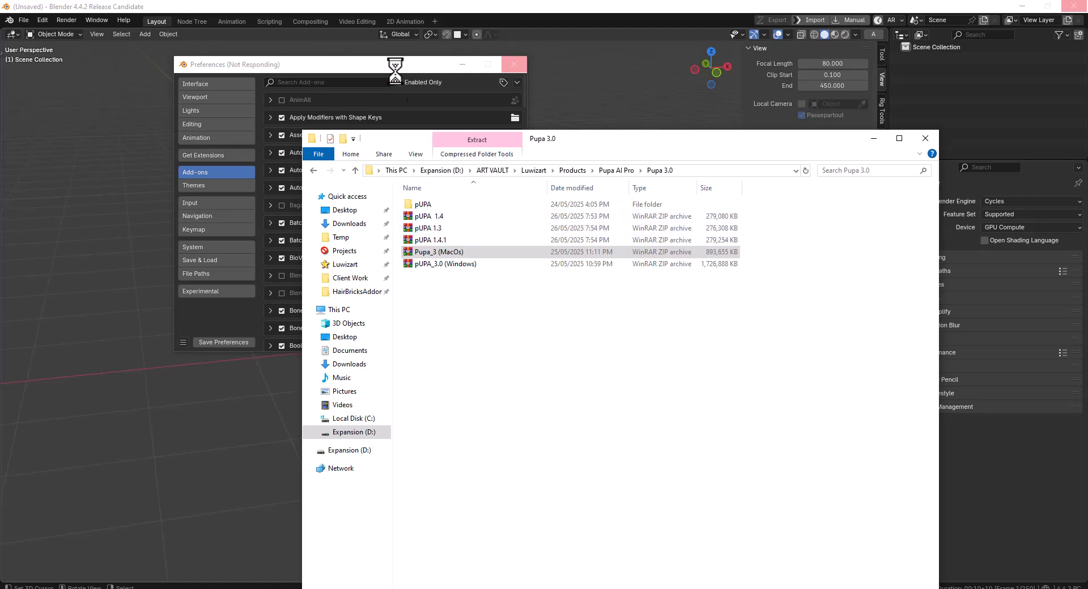
click(347, 67)
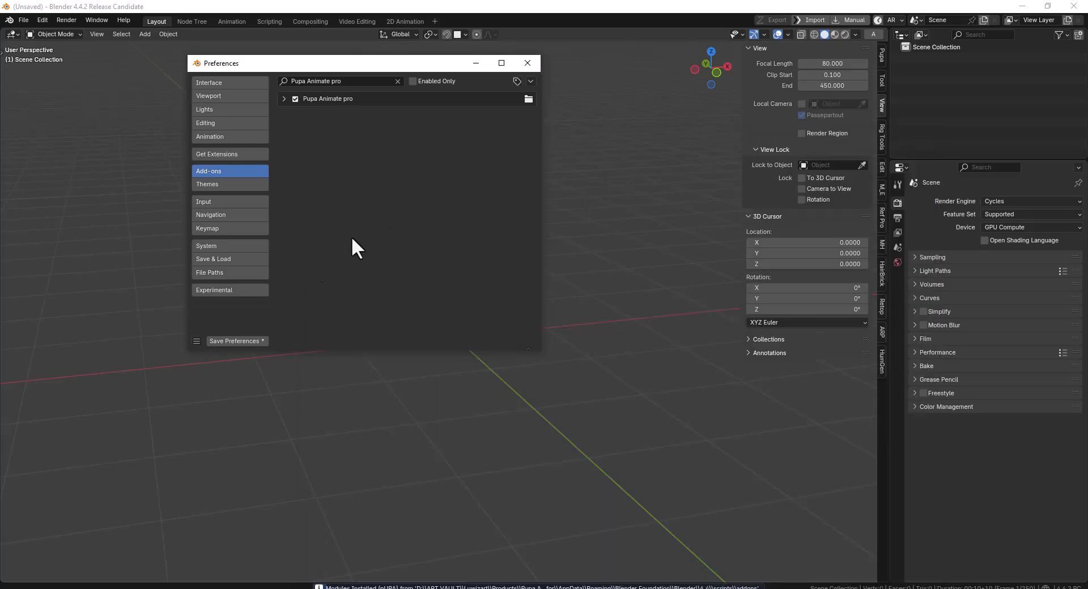
click(283, 98)
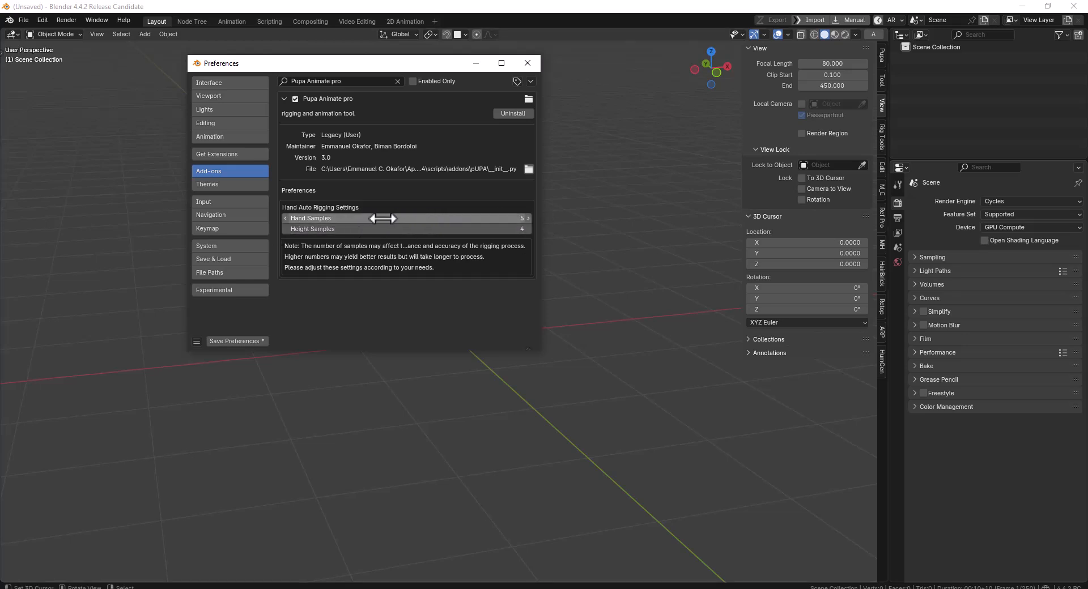
Add the A3DW-Stylized-Male-Base-Mesh from the Characters asset library to the scene and close the Asset Browser
click(873, 34)
drag(451, 63, 603, 69)
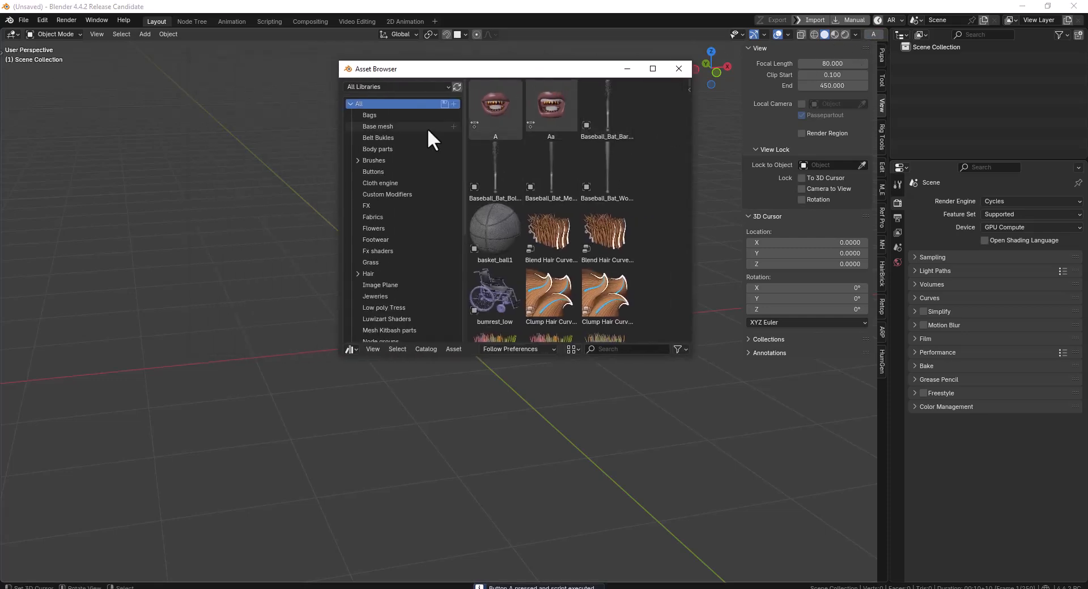
click(389, 86)
click(379, 154)
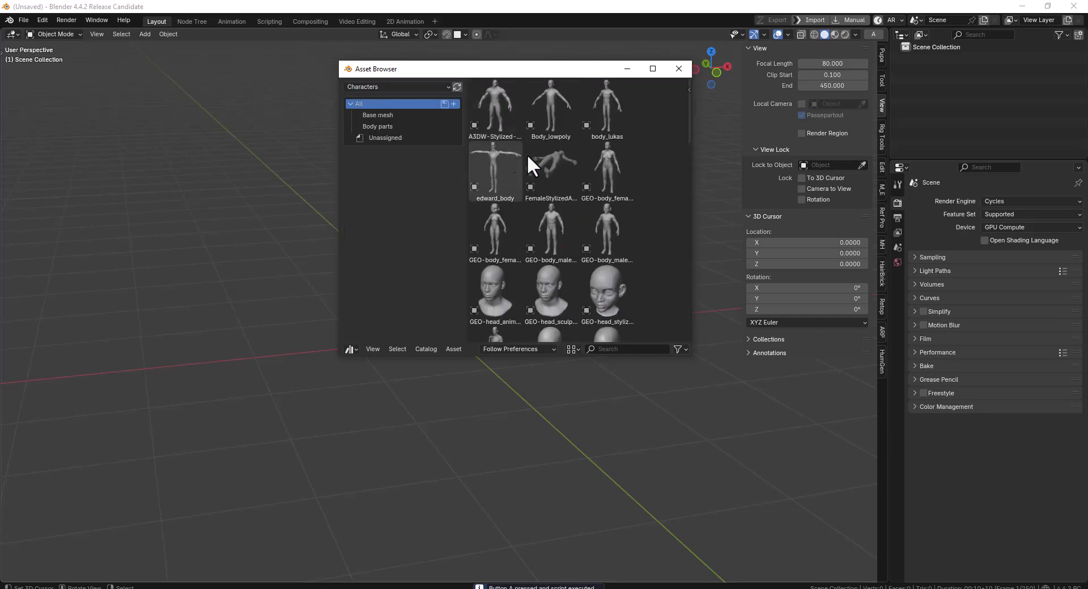
drag(503, 125, 221, 360)
click(679, 68)
scroll(556, 229, down, 5)
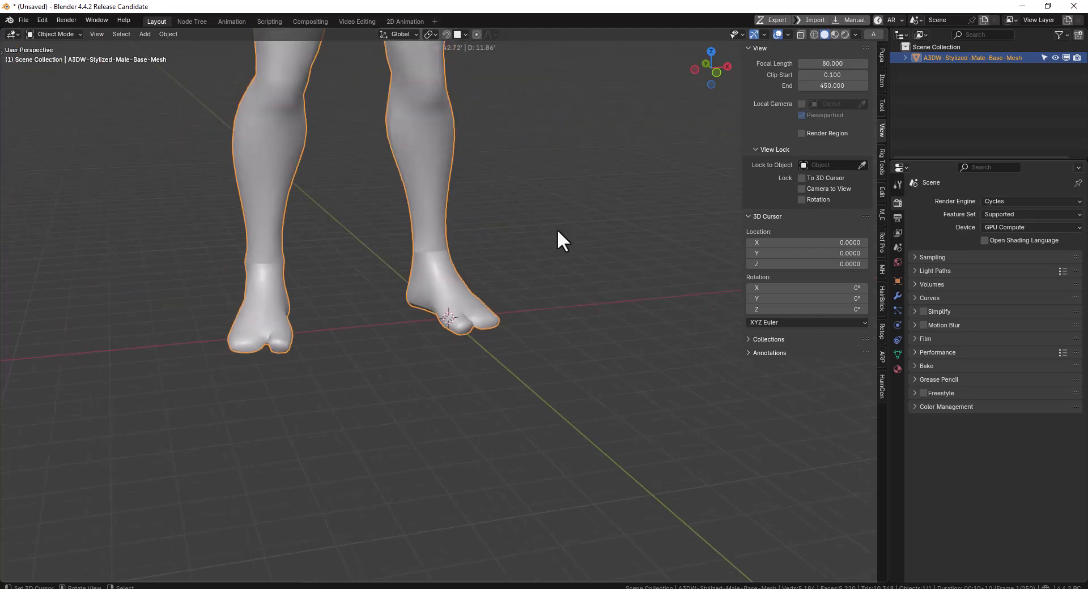
Scale down the male base mesh in front view and move its feet close to the ground line
key(KP_1)
key(s)
click(369, 120)
key(g)
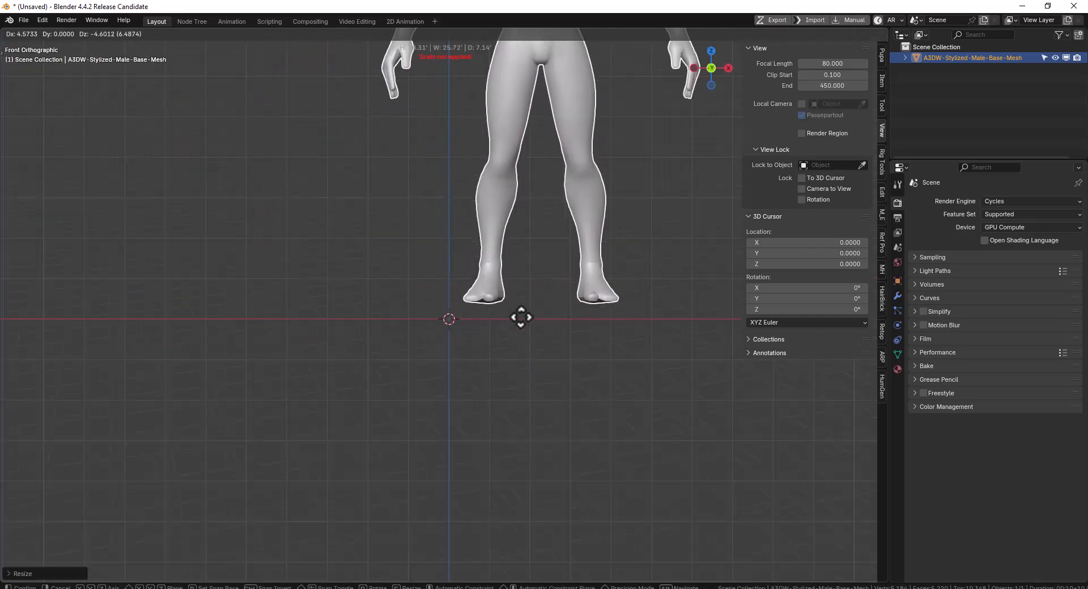
click(470, 313)
Show the Pupa rigging tools in the sidebar and widen it
click(880, 58)
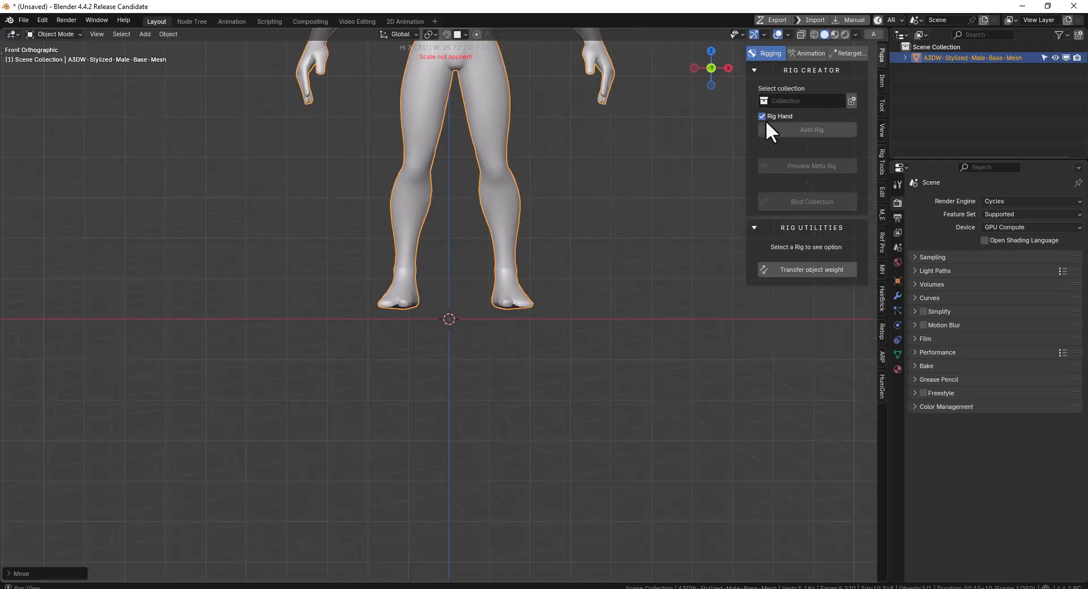
drag(741, 120, 688, 121)
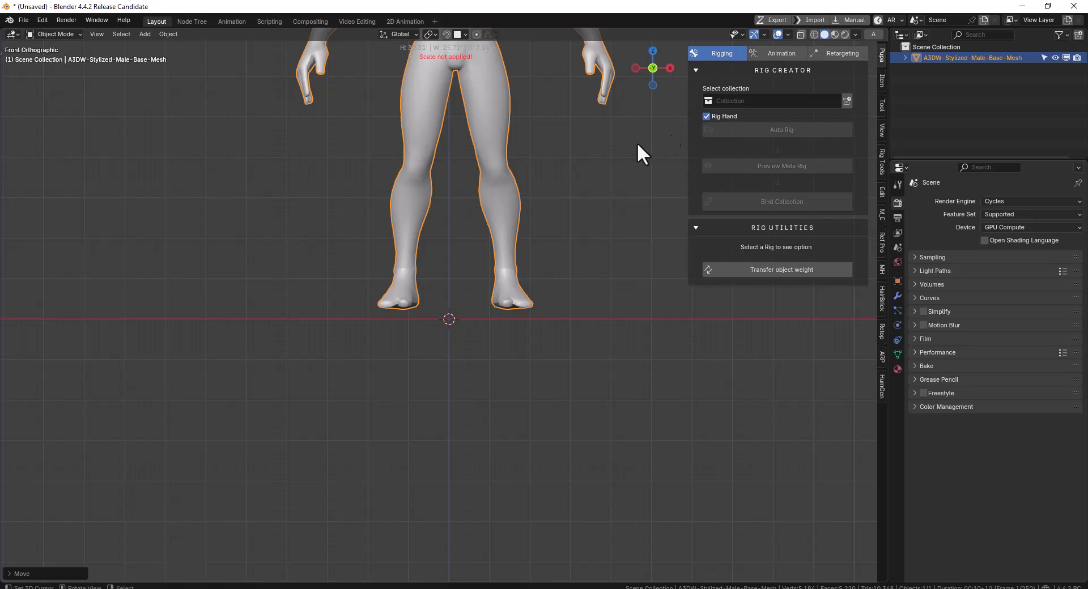
Clear the male base mesh's location and raise it along the global Z axis until the feet reach the ground line
shift+middle_drag(567, 191, 528, 287)
key(alt+g)
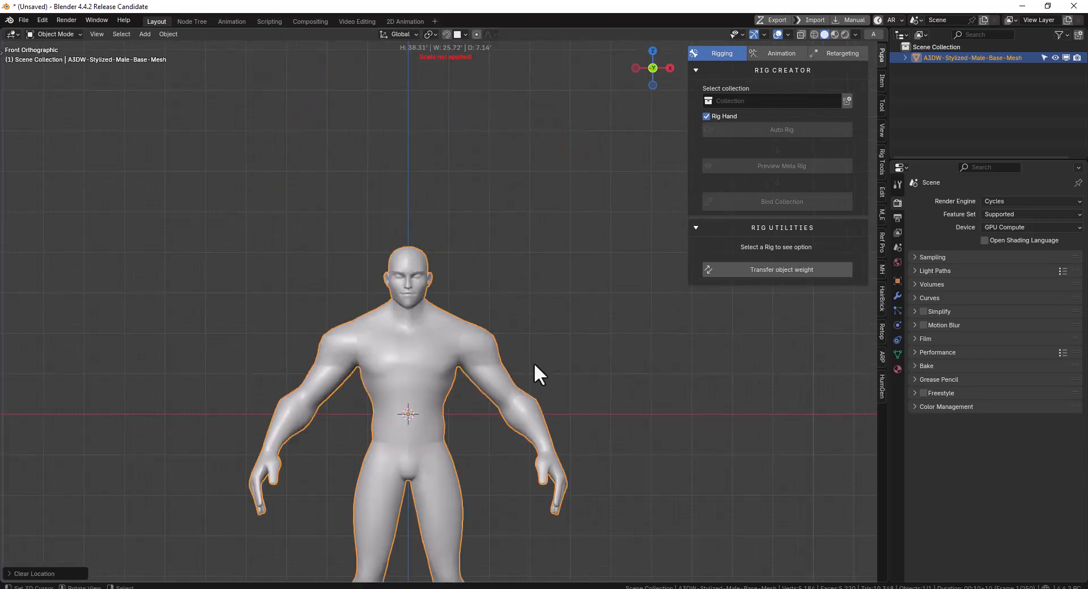
key(g)
key(z)
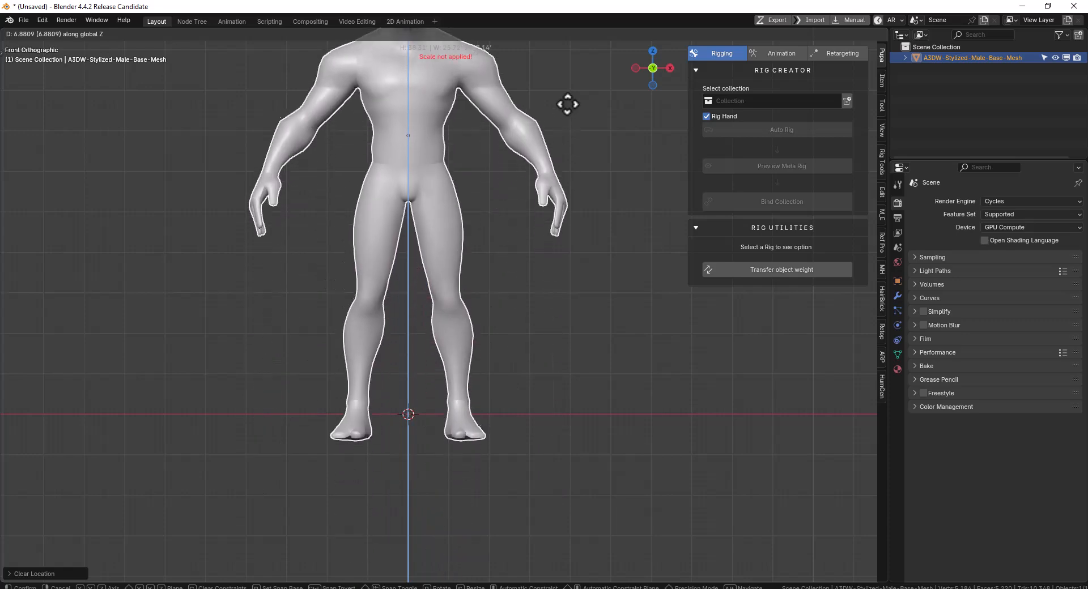
click(568, 90)
Scale down the male base mesh uniformly to about 5.6 ft tall
scroll(539, 170, down, 2)
key(s)
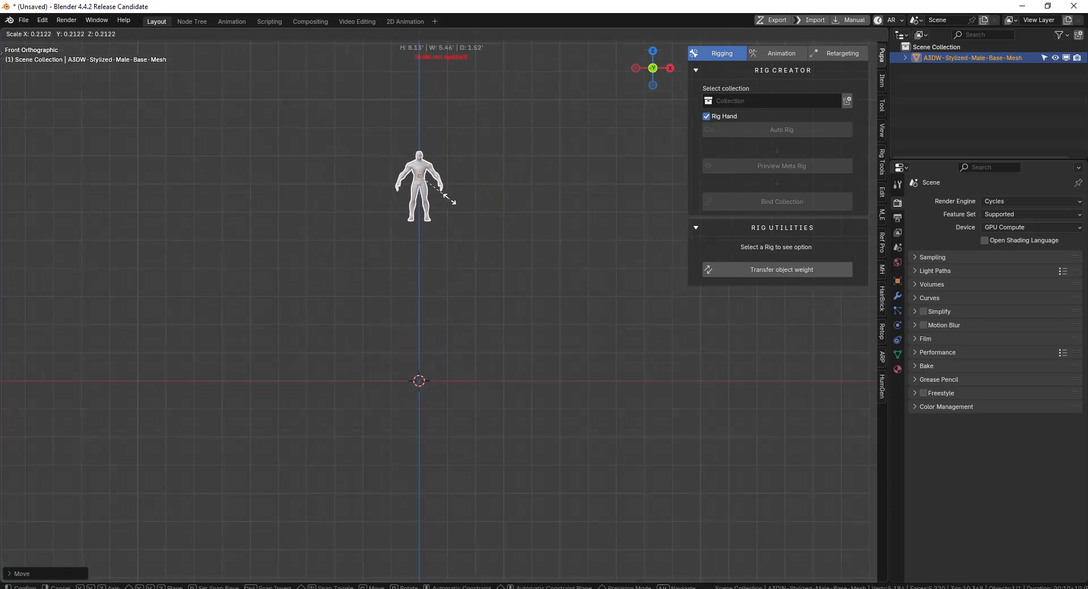
scroll(453, 202, up, 3)
click(485, 212)
Lower the male base mesh along the global Z axis by about 6.1 so its feet reach the ground line
key(g)
key(z)
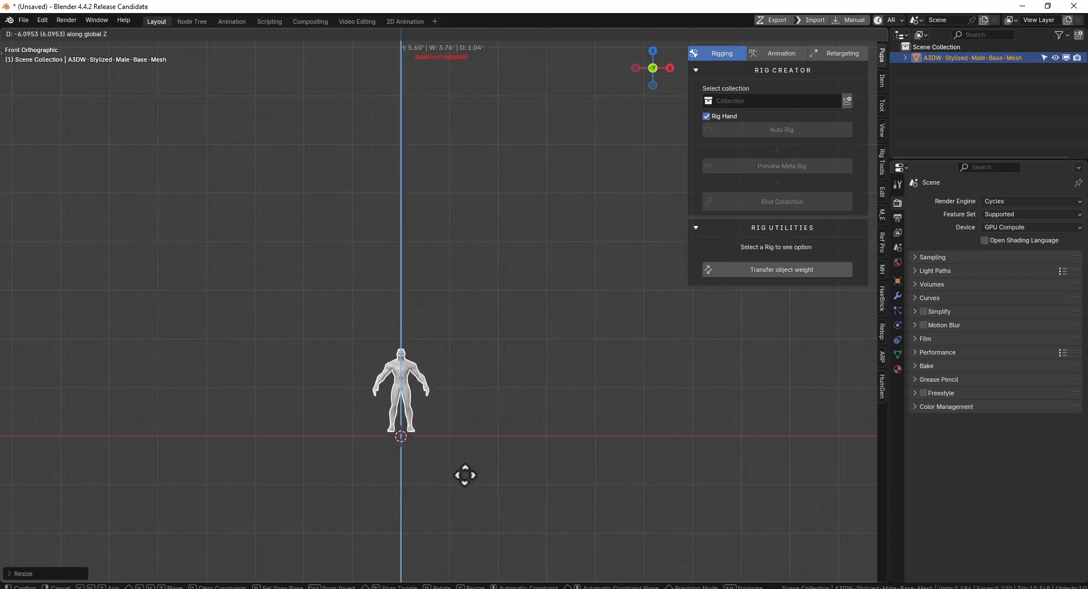
click(465, 475)
shift+middle_drag(487, 372, 495, 311)
key(KP_Decimal)
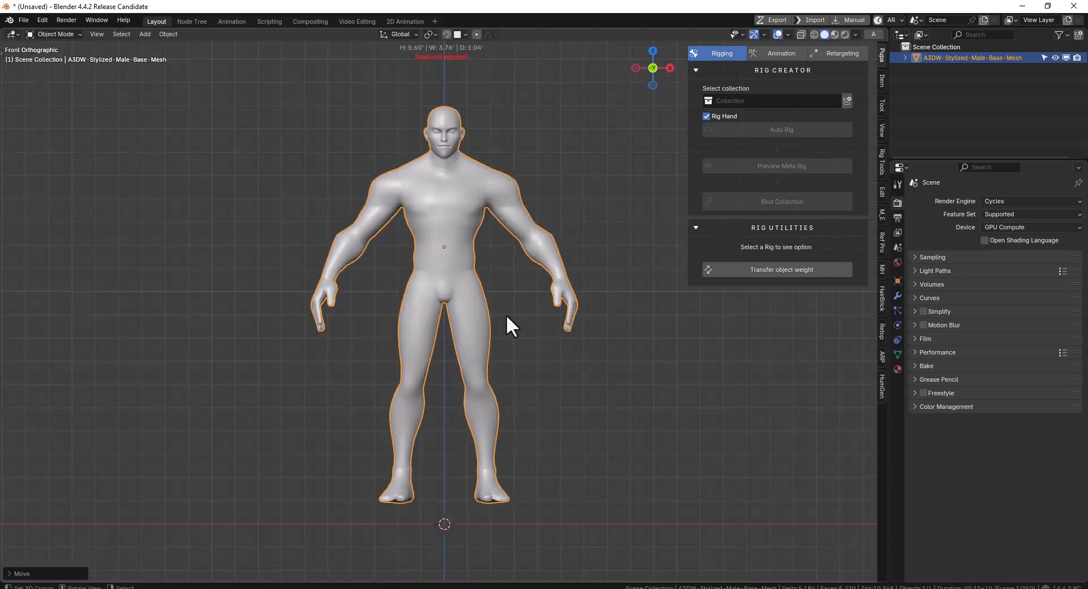
scroll(505, 316, down, 2)
middle_drag(515, 300, 825, 154)
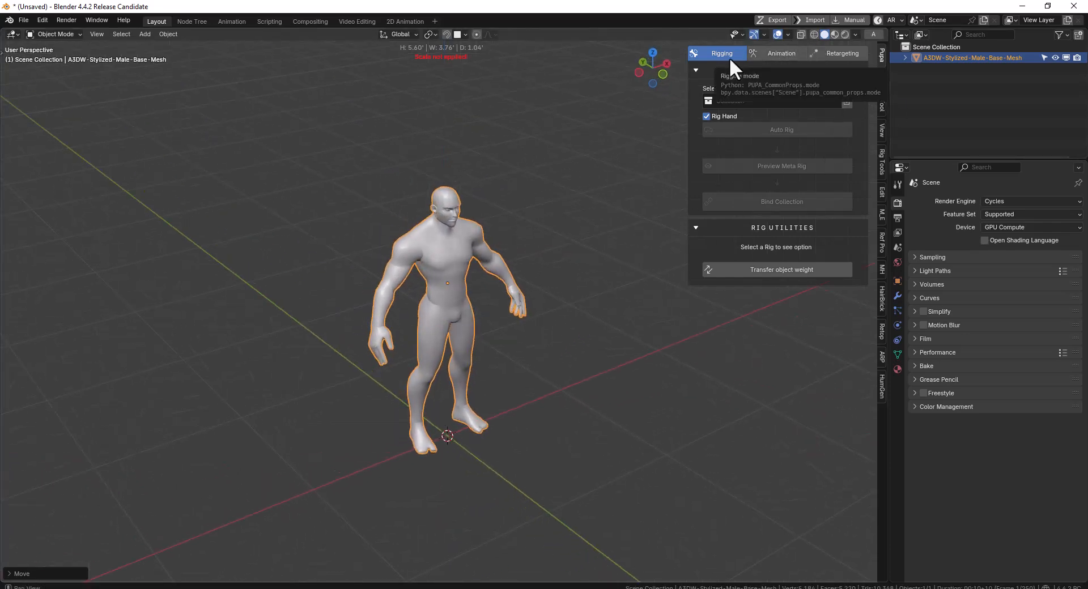
Look through Pupa's Animation and Retargeting modes and return to the Rigging mode
click(771, 54)
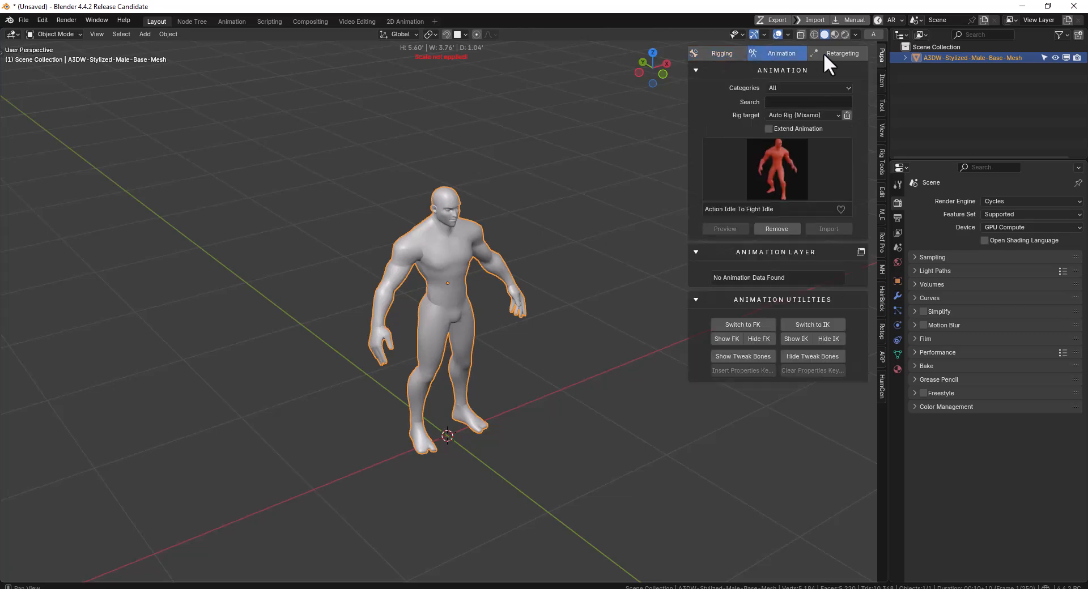
click(850, 53)
click(777, 54)
click(840, 55)
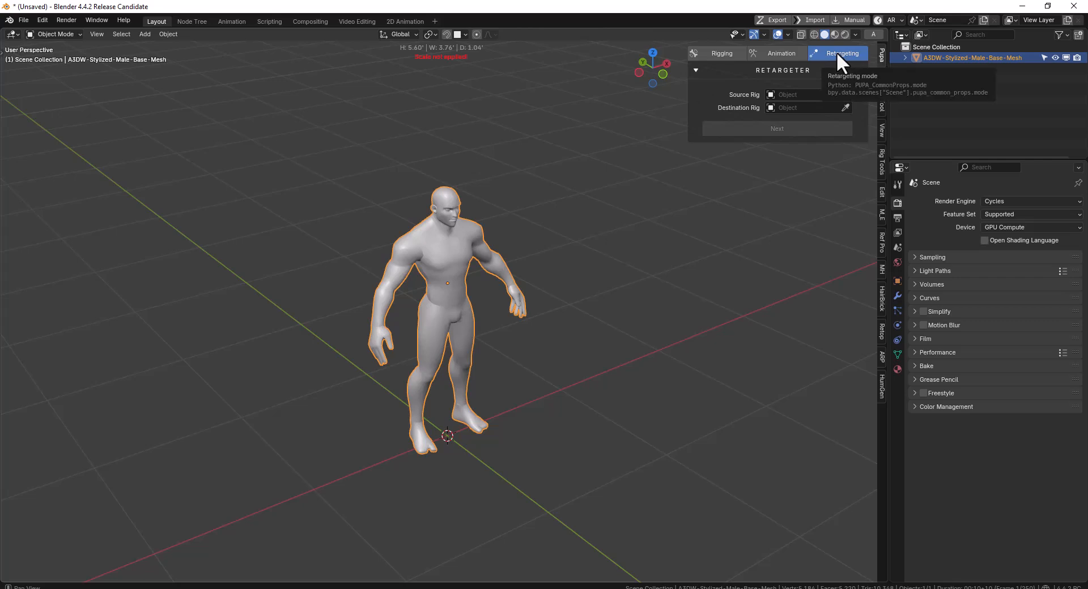
click(713, 53)
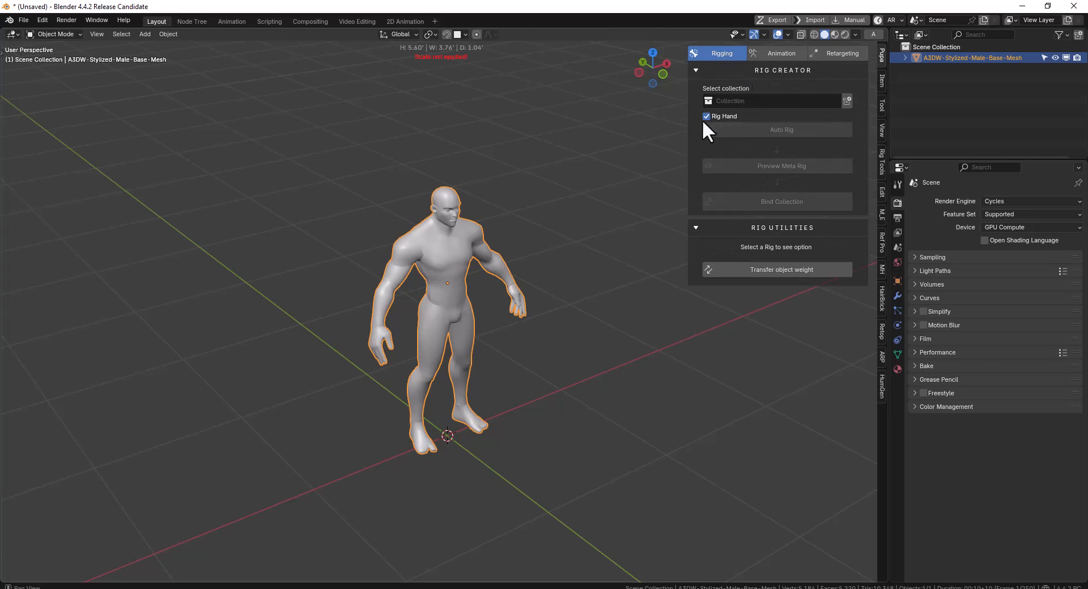
Move the male base mesh into a new collection, Collection 1, and set it as the collection to rig
middle_drag(574, 130, 468, 130)
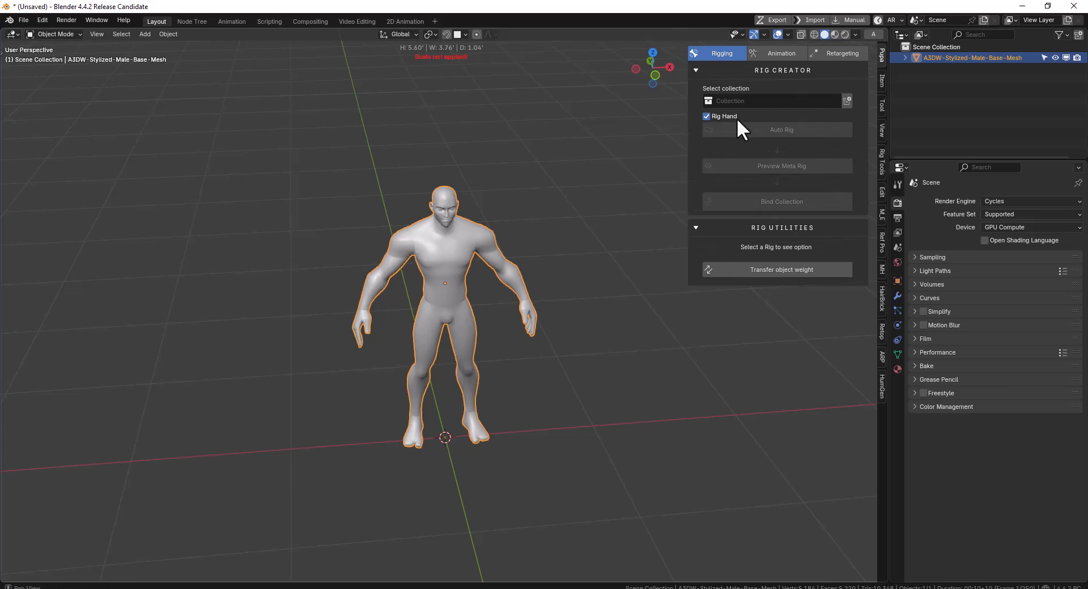
middle_drag(447, 305, 671, 257)
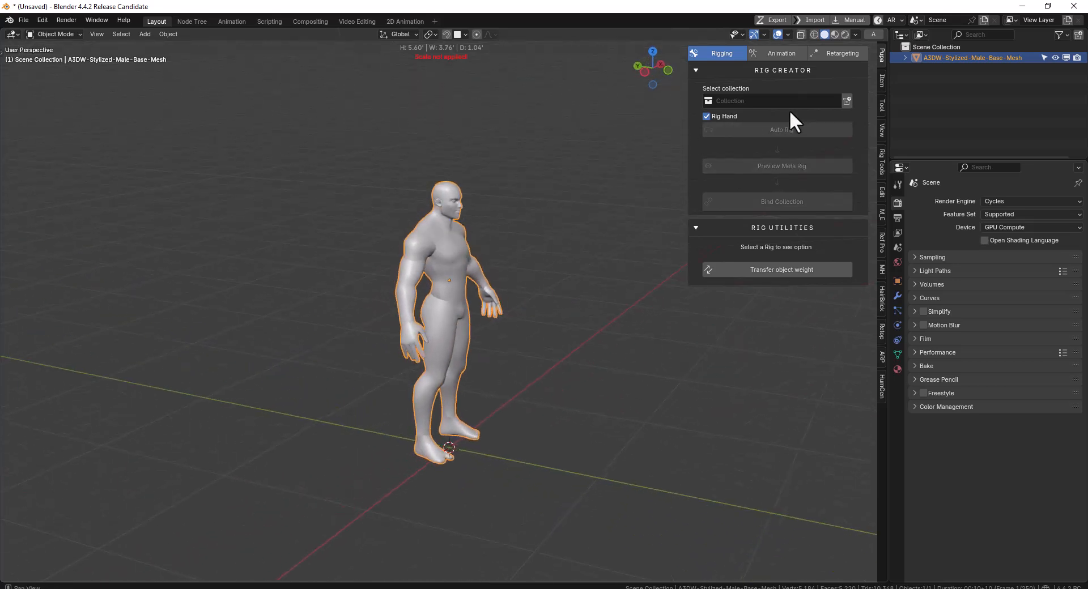
key(m)
click(529, 199)
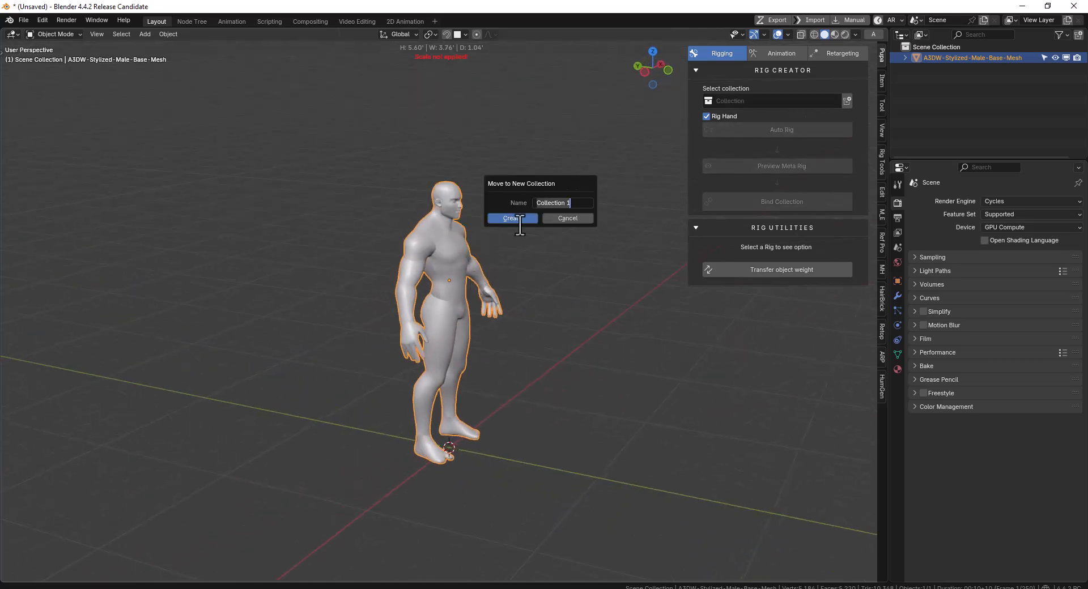
click(520, 218)
click(742, 101)
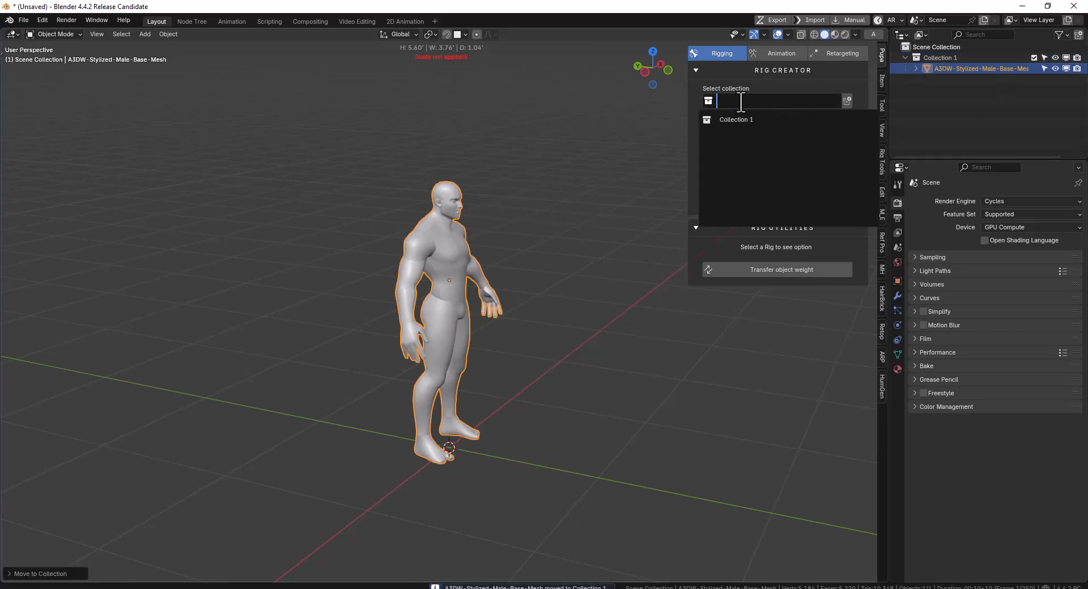
click(742, 119)
Create another rig collection directly from the selected mesh with the Rig Creator
middle_drag(578, 195, 422, 224)
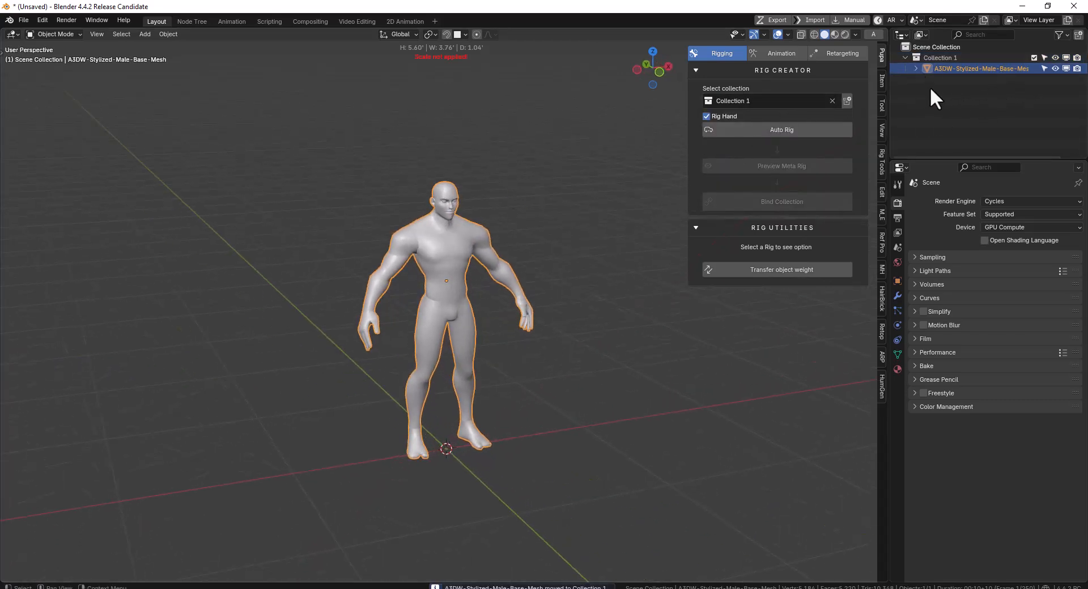
click(847, 101)
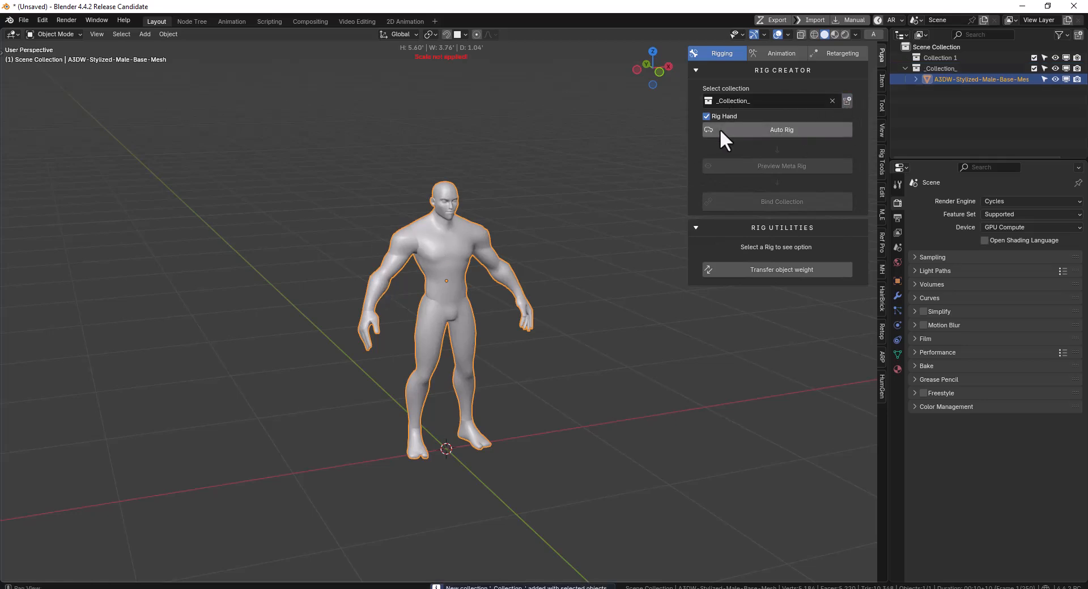
middle_drag(529, 245, 705, 159)
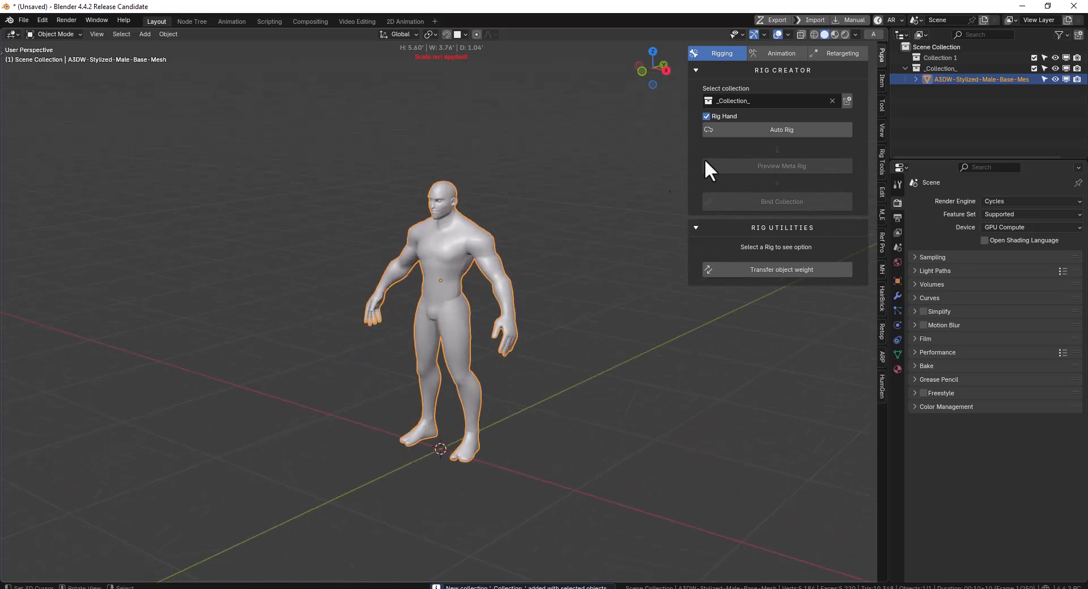
Run Auto Rig on the chosen collection with Rig Hand enabled
click(720, 116)
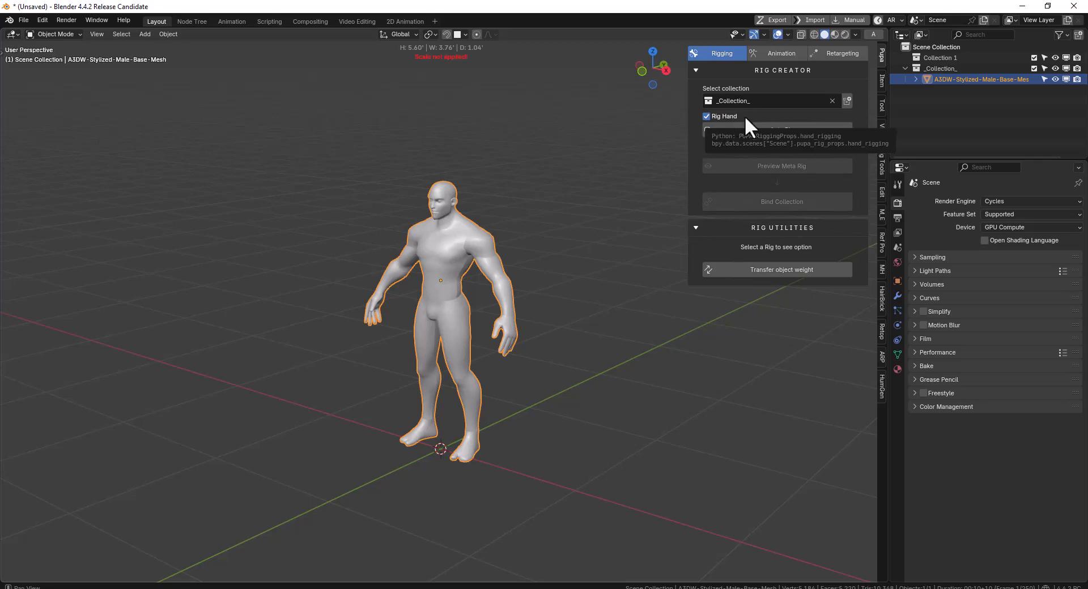
middle_drag(558, 223, 649, 213)
click(791, 130)
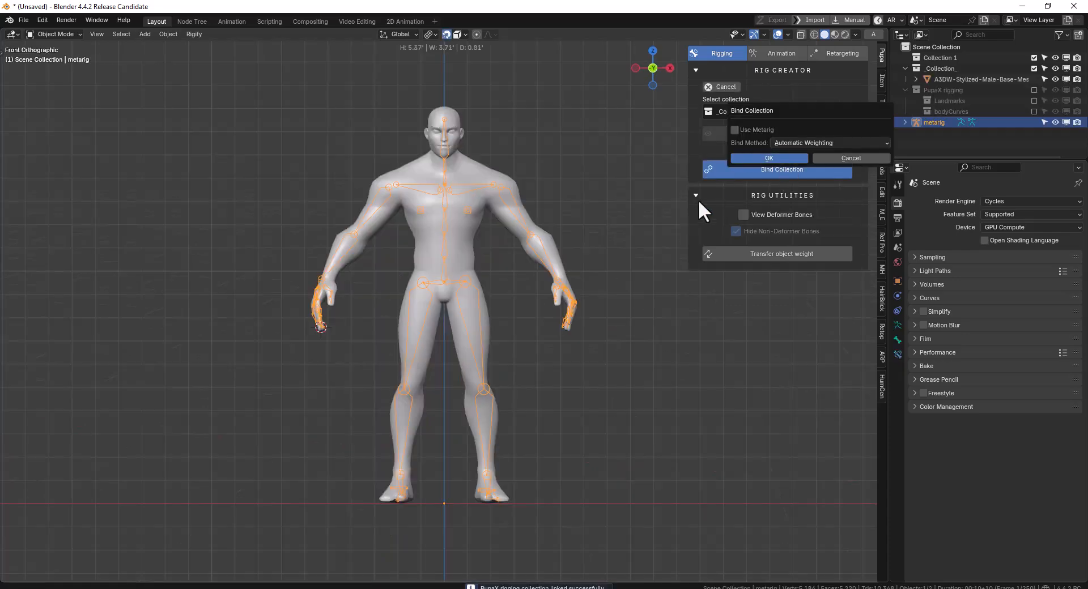
Examine how the metarig's bones fit the body, hands and legs from the front, back and sides
middle_drag(624, 288, 698, 288)
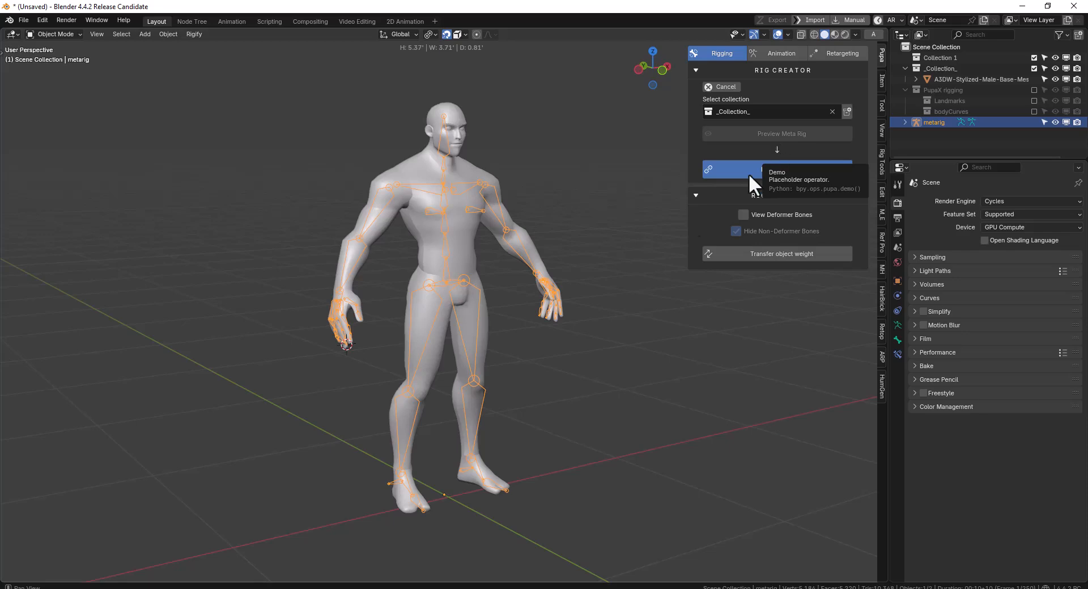
middle_drag(558, 272, 457, 260)
scroll(543, 263, down, 3)
scroll(345, 243, up, 3)
scroll(334, 240, up, 2)
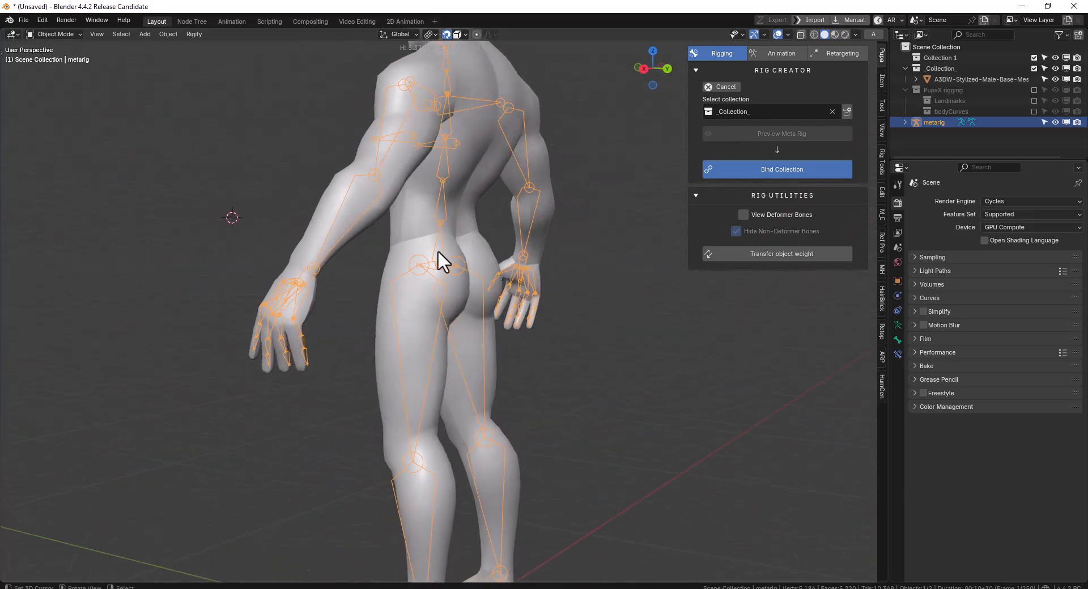
middle_drag(347, 350, 512, 323)
scroll(574, 321, down, 3)
scroll(512, 323, up, 2)
middle_drag(664, 316, 502, 311)
scroll(565, 315, down, 2)
scroll(524, 330, up, 3)
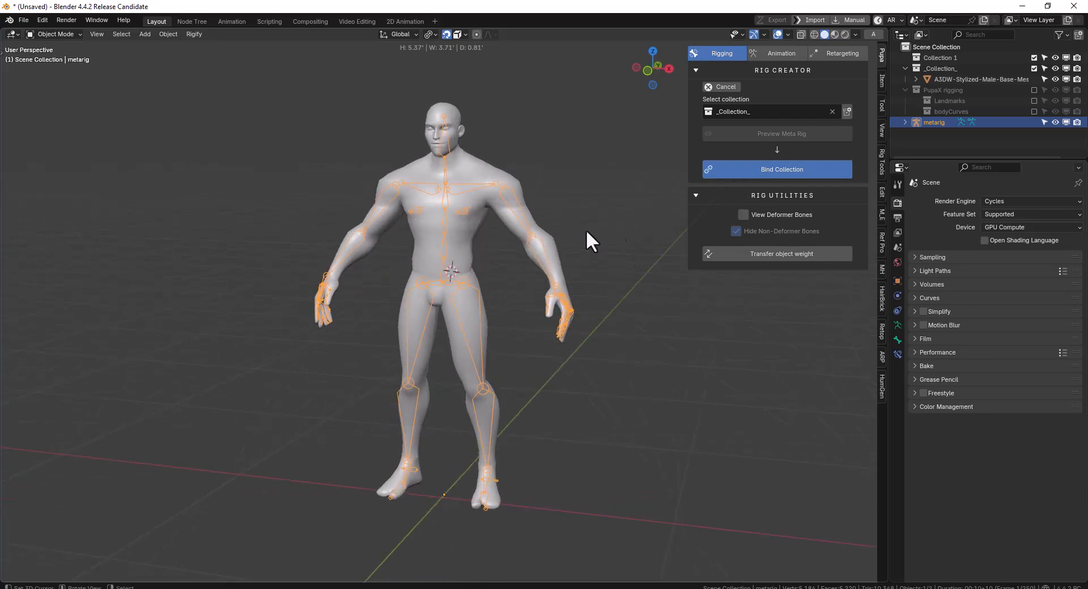
Edit the metarig in side view and move the left knee joint slightly towards the front of the leg
mouse_move(453, 271)
middle_down()
mouse_move(486, 270)
mouse_move(420, 267)
mouse_move(437, 269)
middle_up()
key(KP_3)
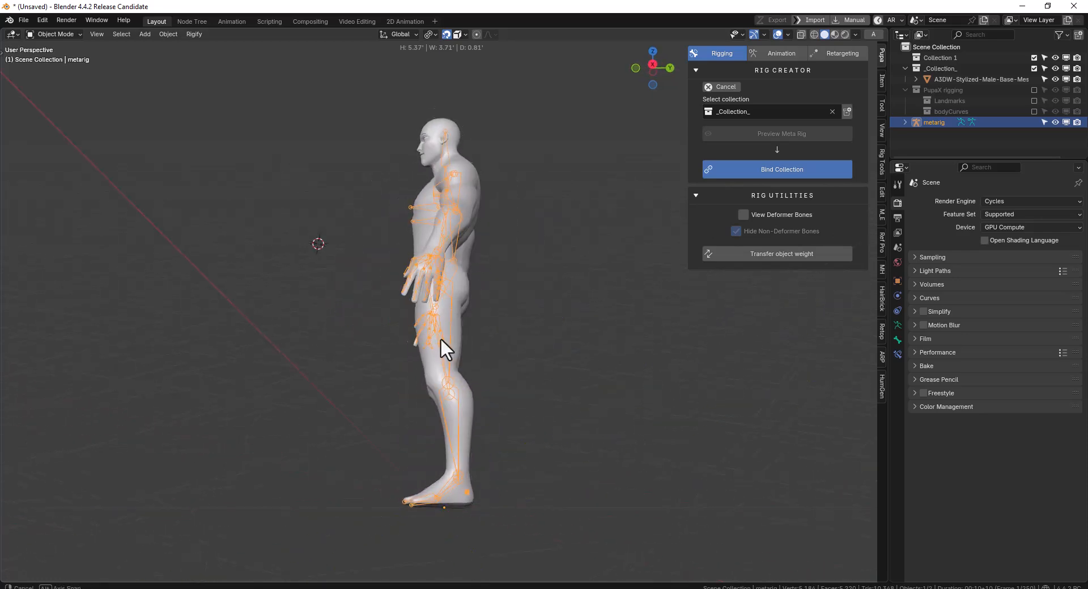
key(Tab)
right_click(453, 388)
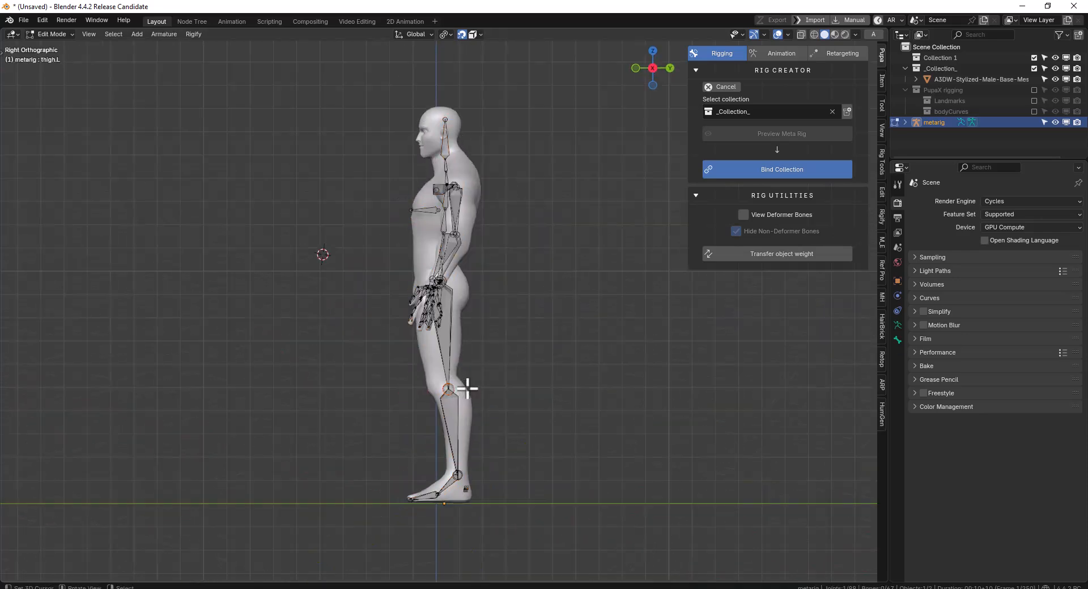
key(g)
click(439, 385)
key(KP_1)
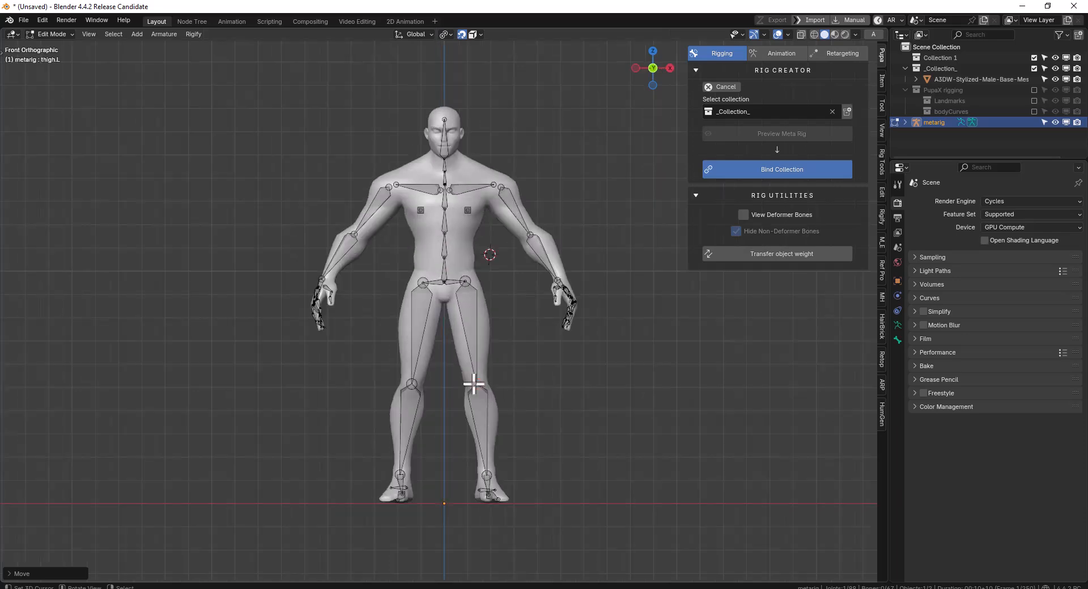
Nudge the metarig's left elbow joint slightly to refine its position inside the arm
middle_drag(493, 245, 517, 242)
right_click(532, 235)
key(g)
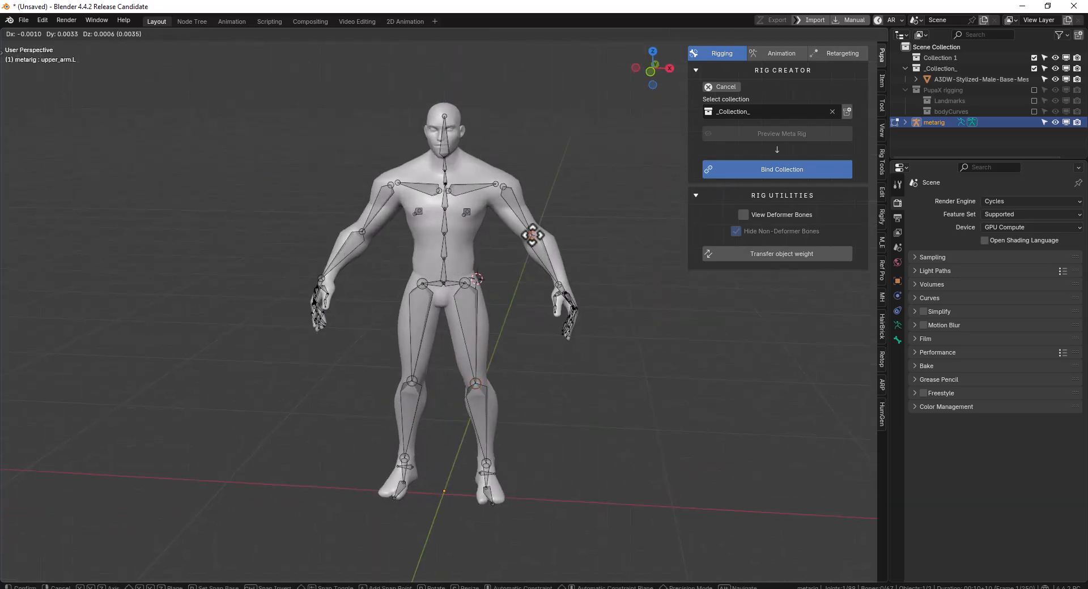
click(534, 236)
middle_drag(479, 274, 494, 274)
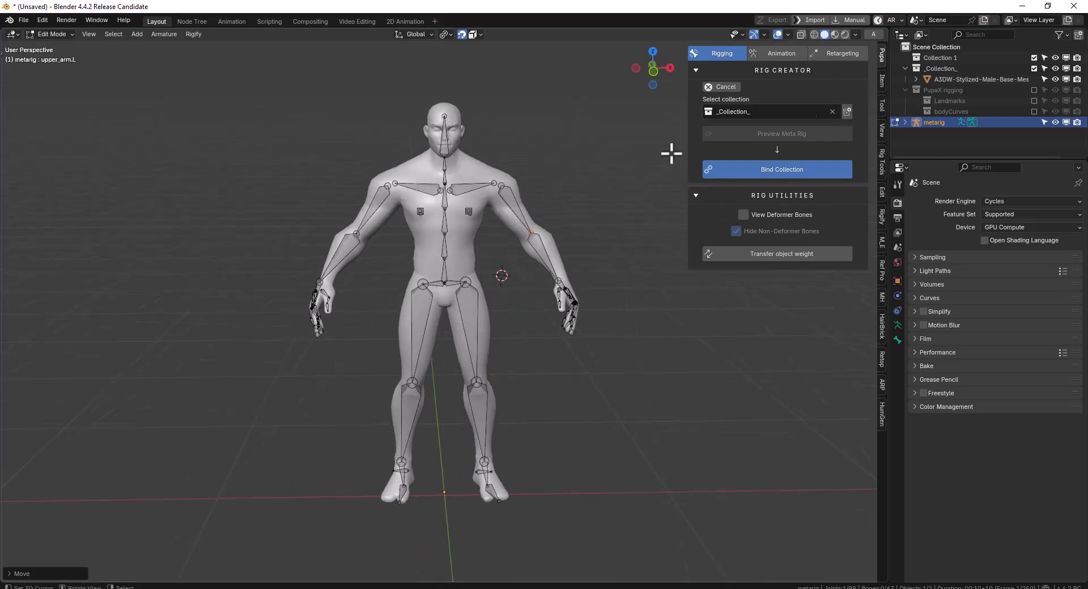
Show the X-Axis Mirror option in the metarig's editing options
click(882, 80)
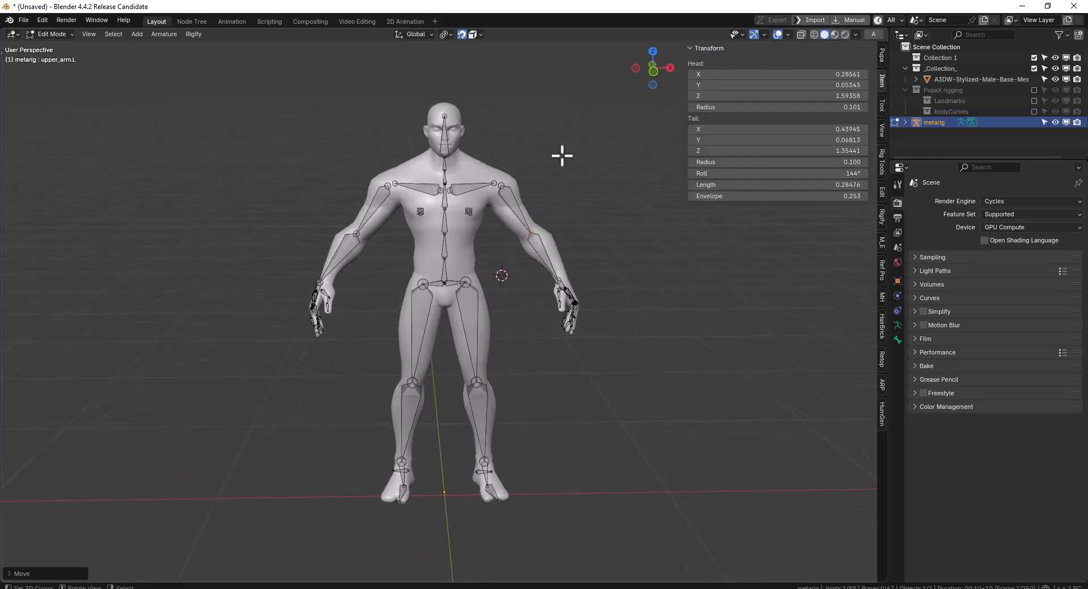
click(880, 104)
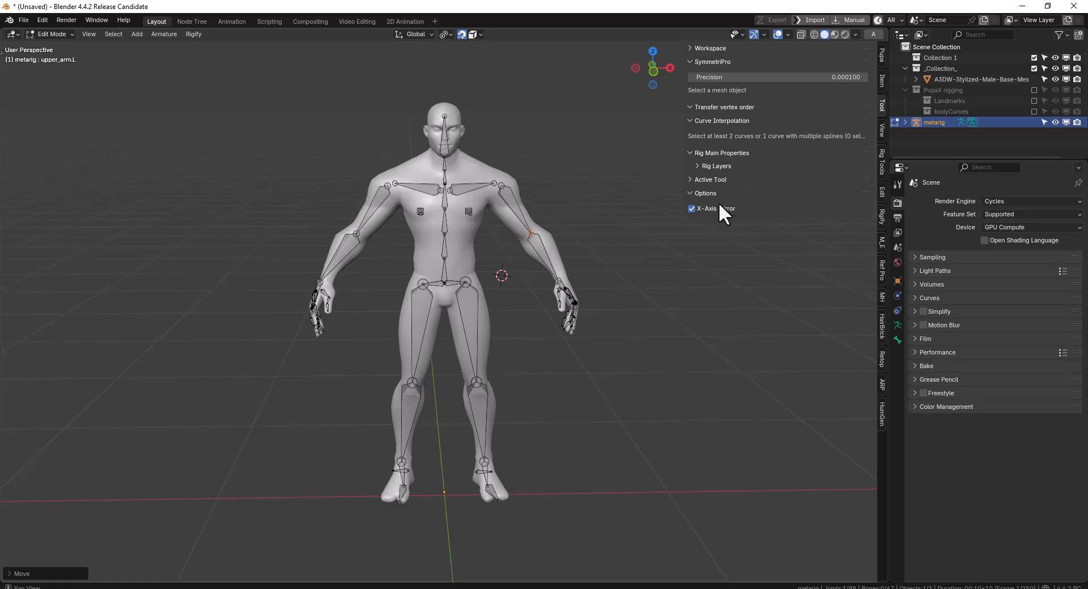
mouse_move(501, 213)
middle_down()
mouse_move(539, 211)
mouse_move(501, 208)
middle_up()
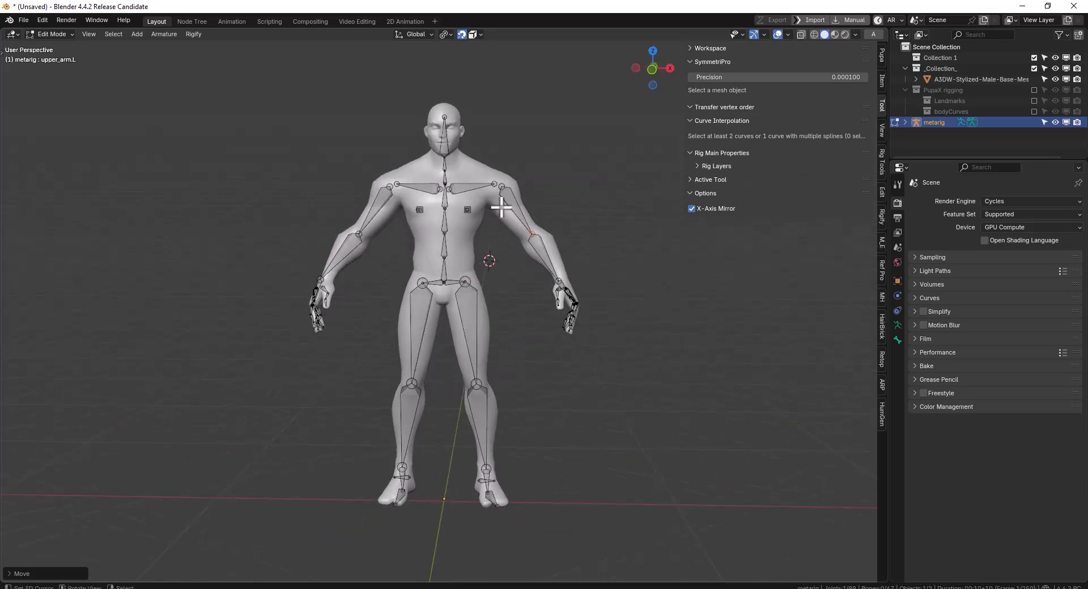
Leave Edit Mode on the metarig and show the Pupa rigging tools
key(Tab)
key(KP_1)
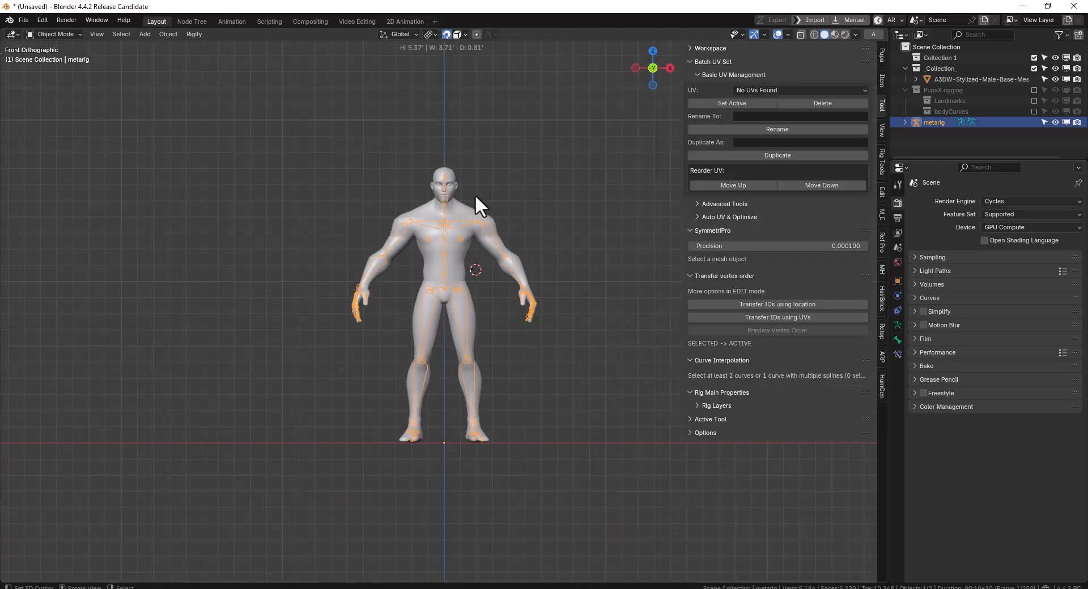
middle_drag(573, 146, 550, 160)
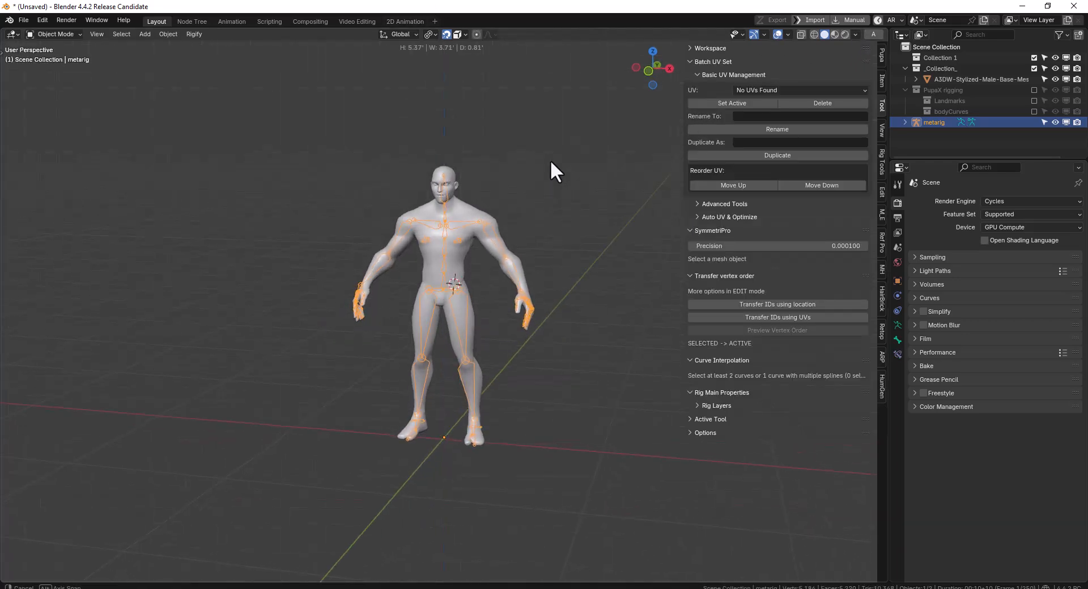
click(880, 55)
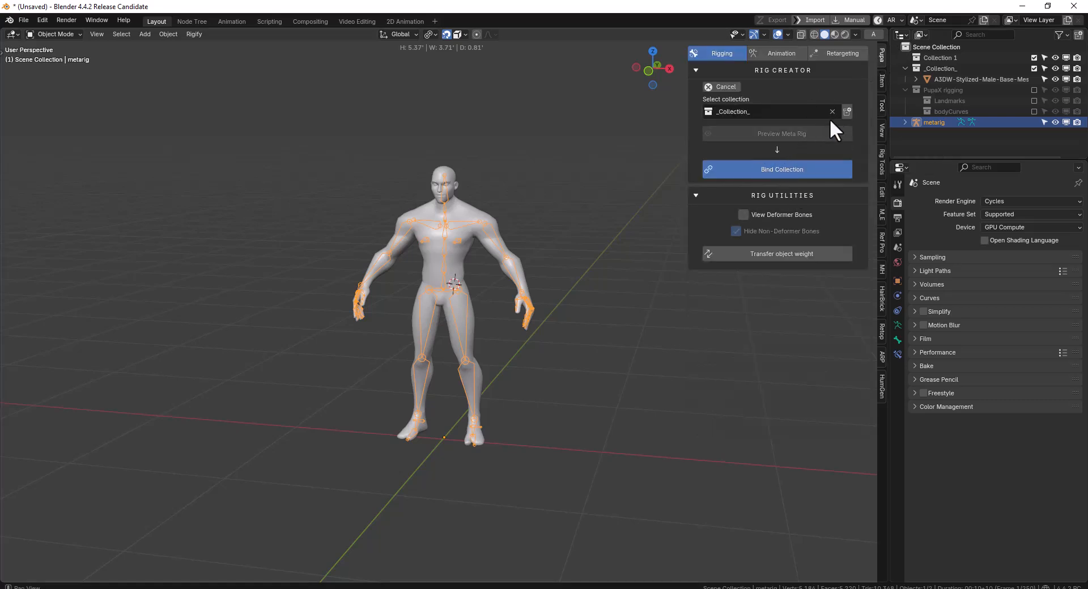
Try moving the metarig's left forearm bone in Edit Mode with X-Axis Mirror disabled, and re-enable the mirroring
click(881, 108)
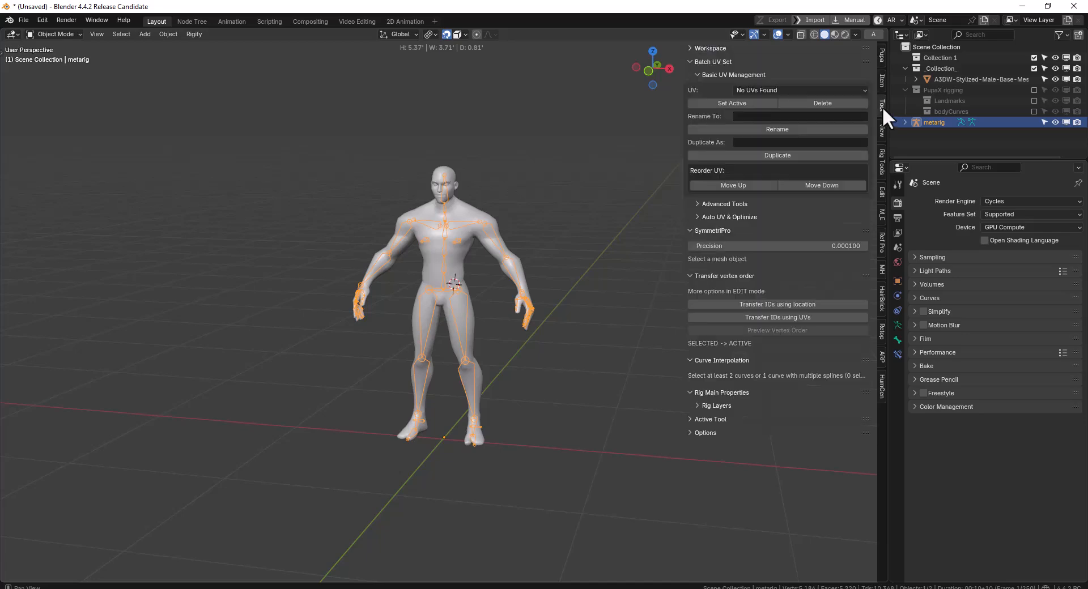
key(Tab)
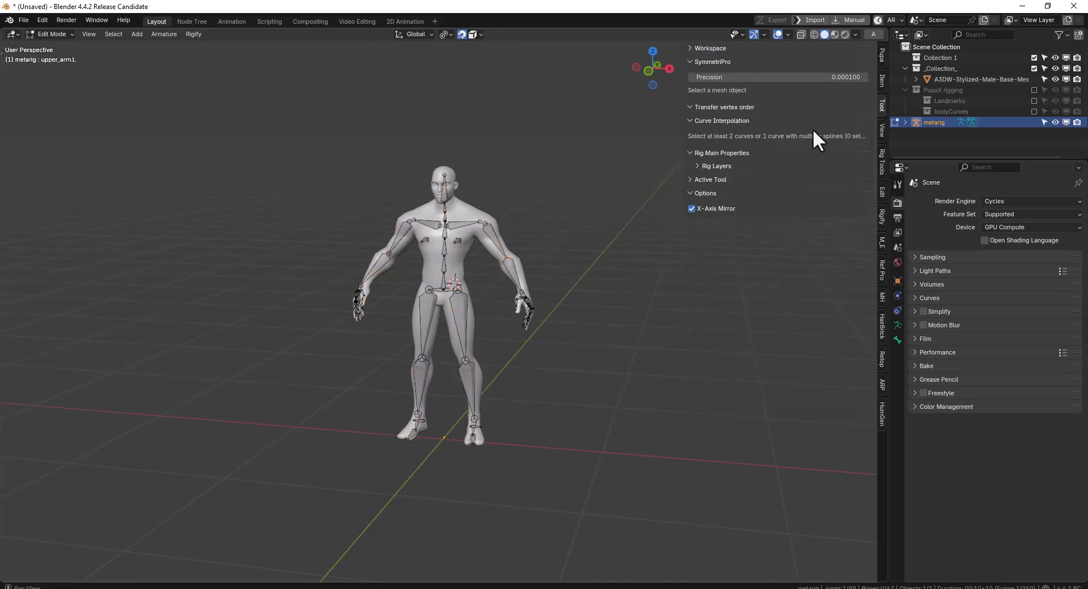
click(692, 210)
middle_drag(473, 276, 498, 266)
scroll(498, 267, up, 2)
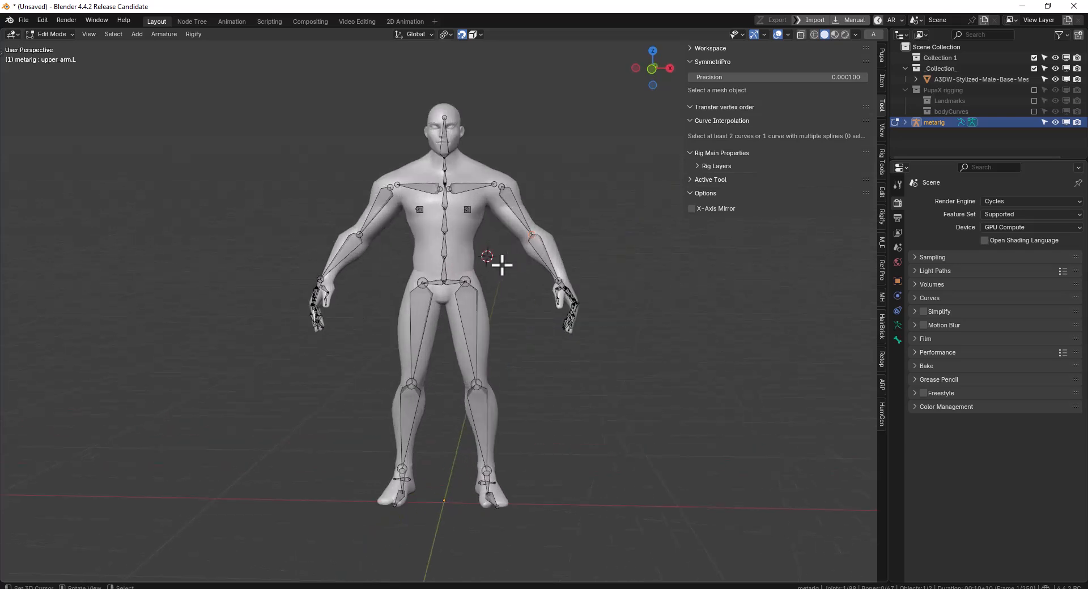
click(538, 233)
key(g)
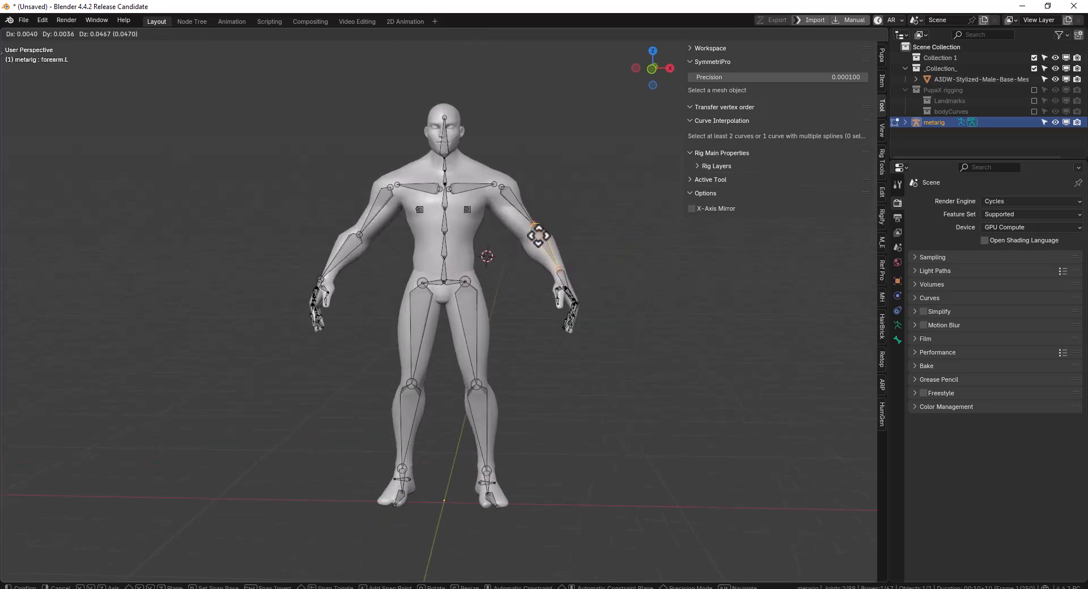
right_click(543, 228)
click(692, 208)
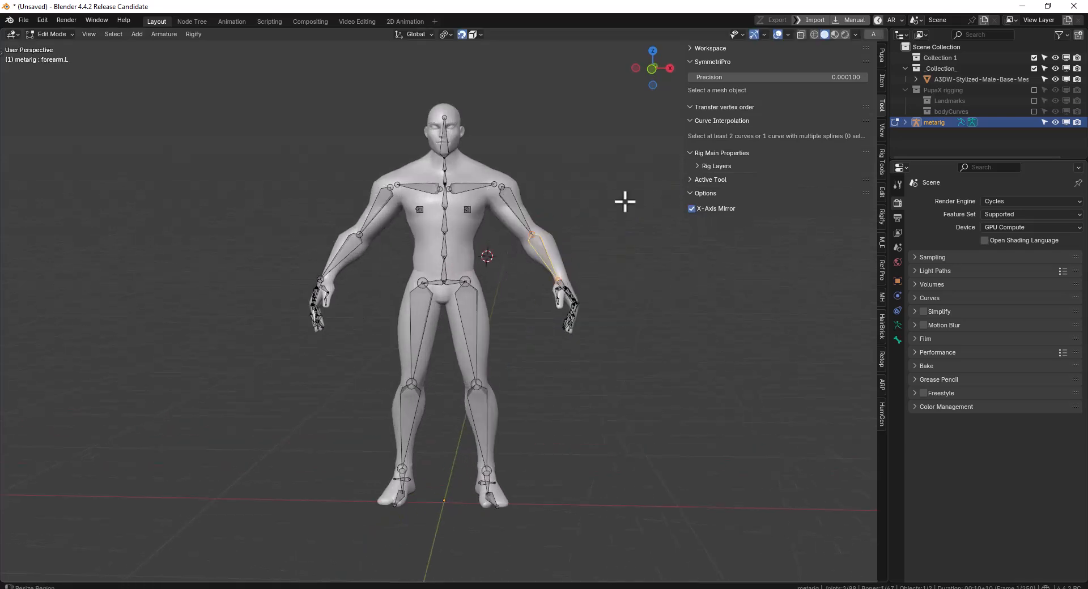
Return the metarig to Object Mode and bring back the Pupa rigging tools
key(alt+t)
click(842, 48)
key(alt+t)
key(Tab)
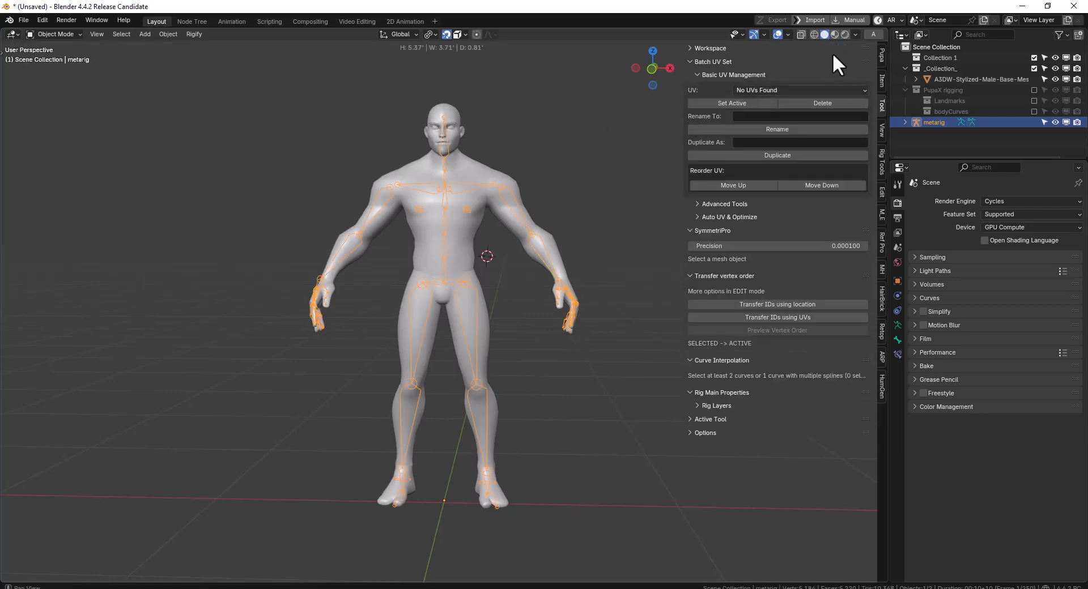
click(881, 55)
Cancel the current rig setup and run Auto Rig on _Collection_ again with Rig Hand enabled
middle_drag(352, 203, 736, 181)
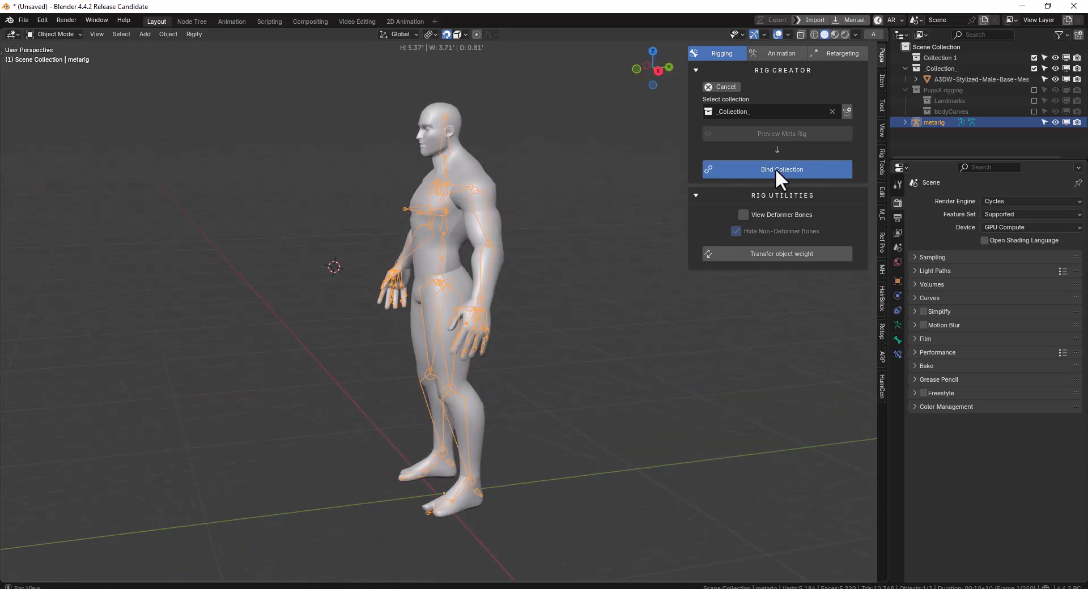
middle_drag(335, 241, 761, 170)
click(717, 88)
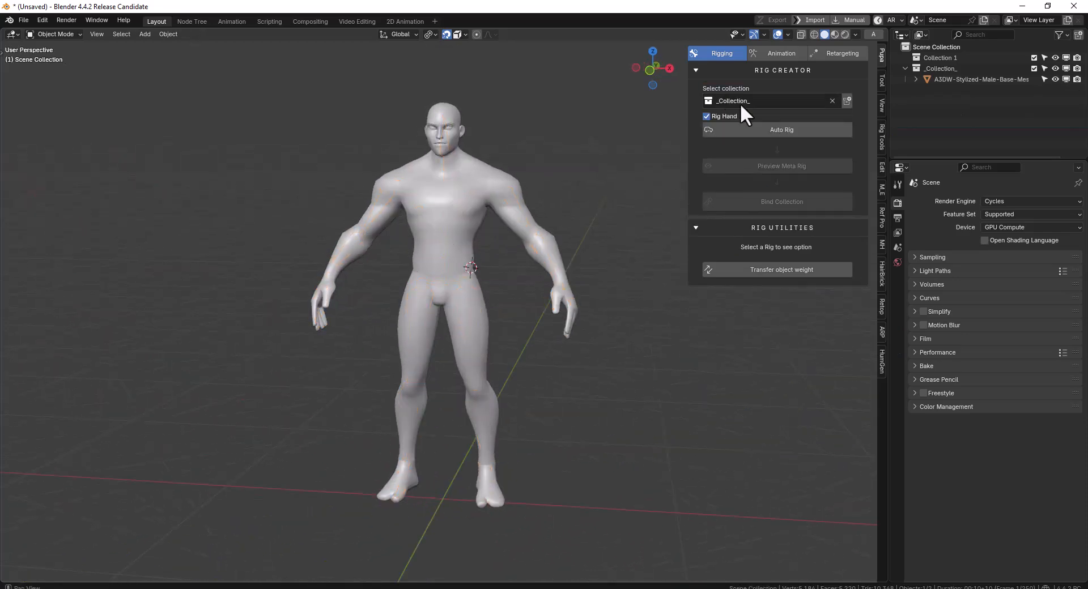
click(771, 134)
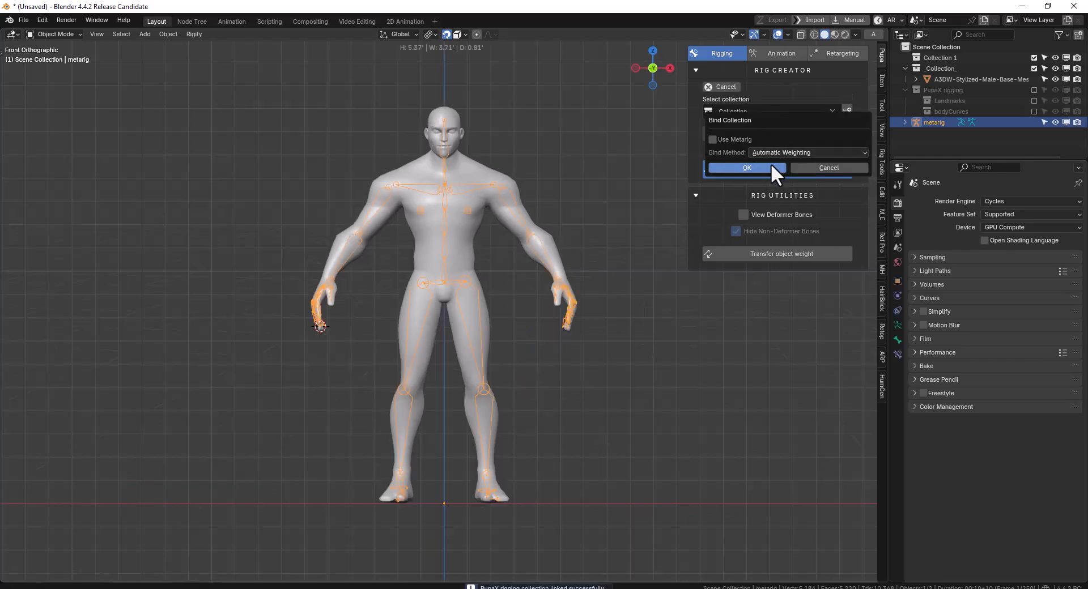
Review the Bind Collection options, including Use Metarig and the bind method, and examine the metarig inside the body
drag(761, 121, 618, 150)
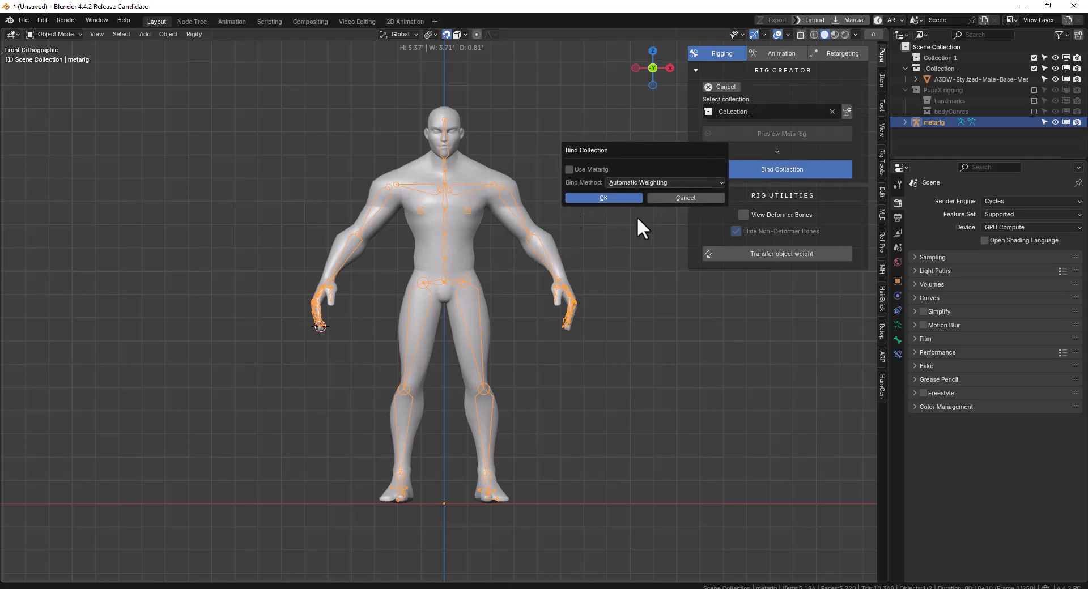
click(604, 197)
middle_drag(607, 204, 481, 223)
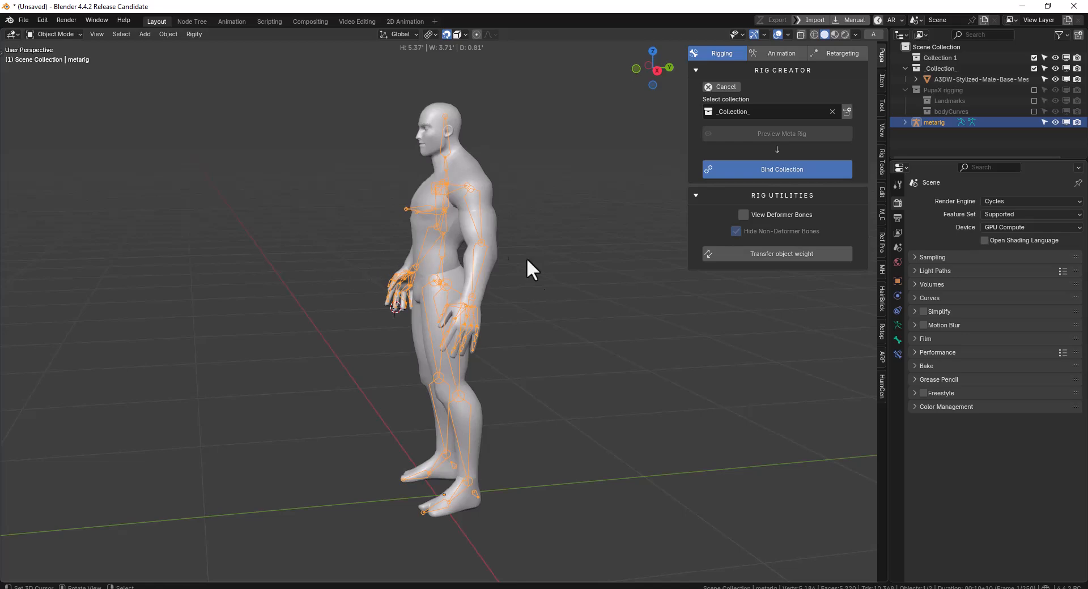
middle_drag(355, 257, 538, 264)
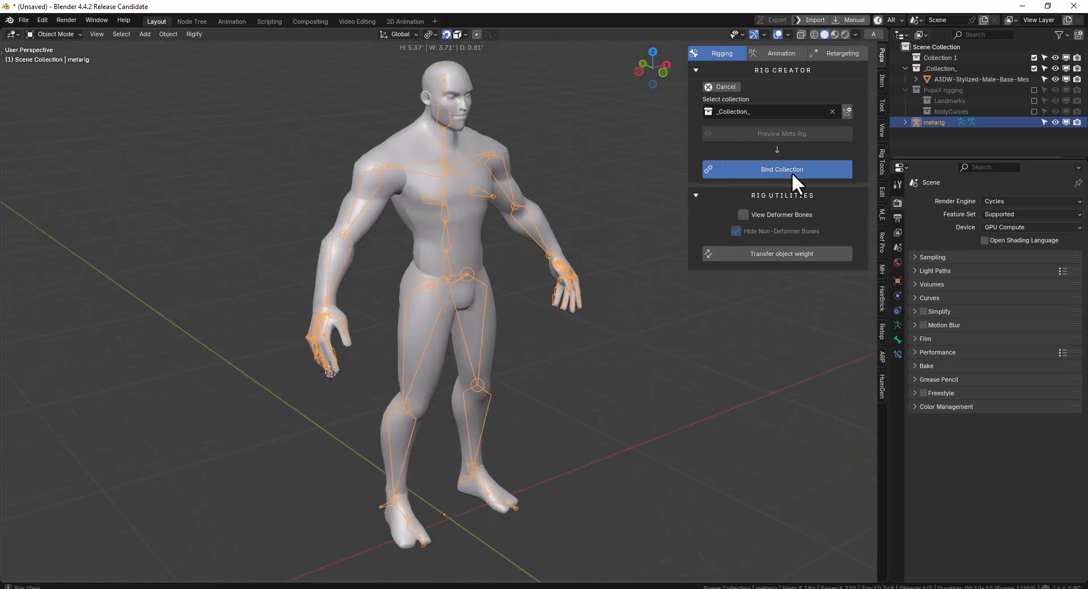
click(791, 173)
drag(789, 161, 707, 173)
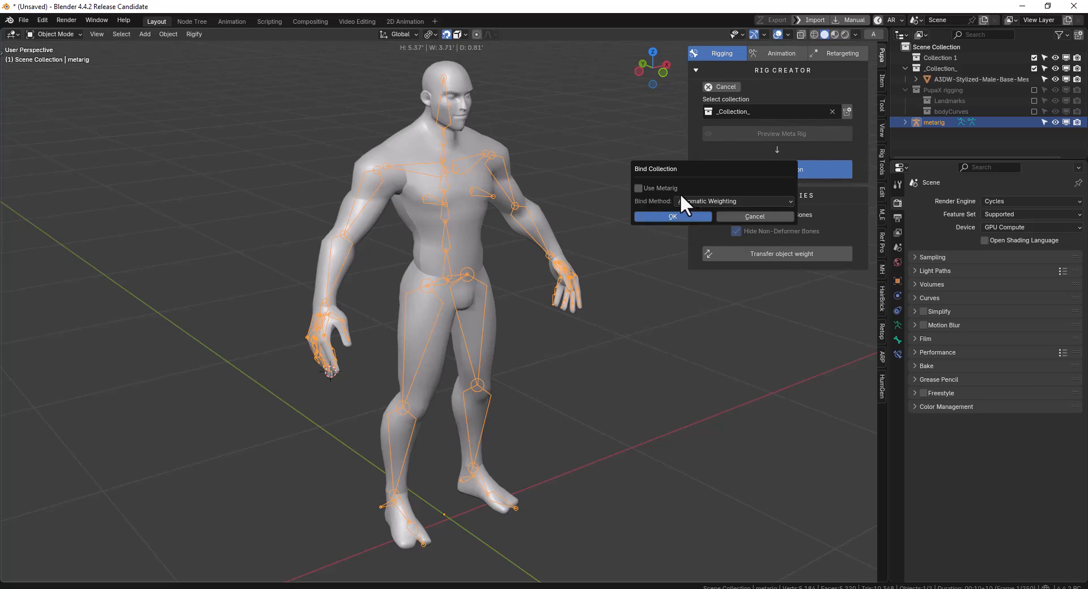
click(422, 212)
middle_drag(424, 212, 411, 159)
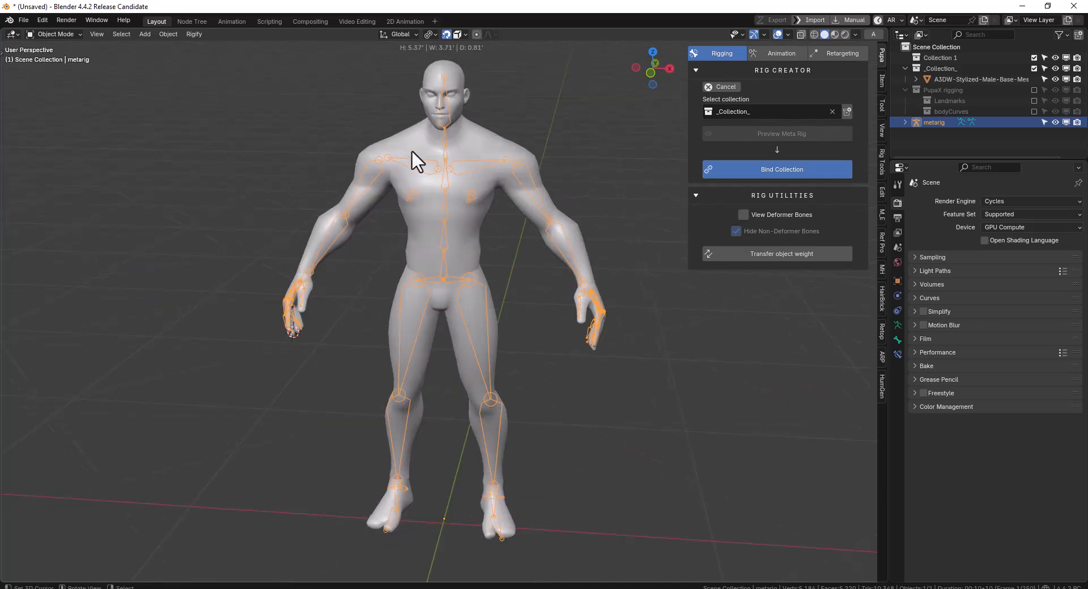
middle_drag(440, 237, 610, 236)
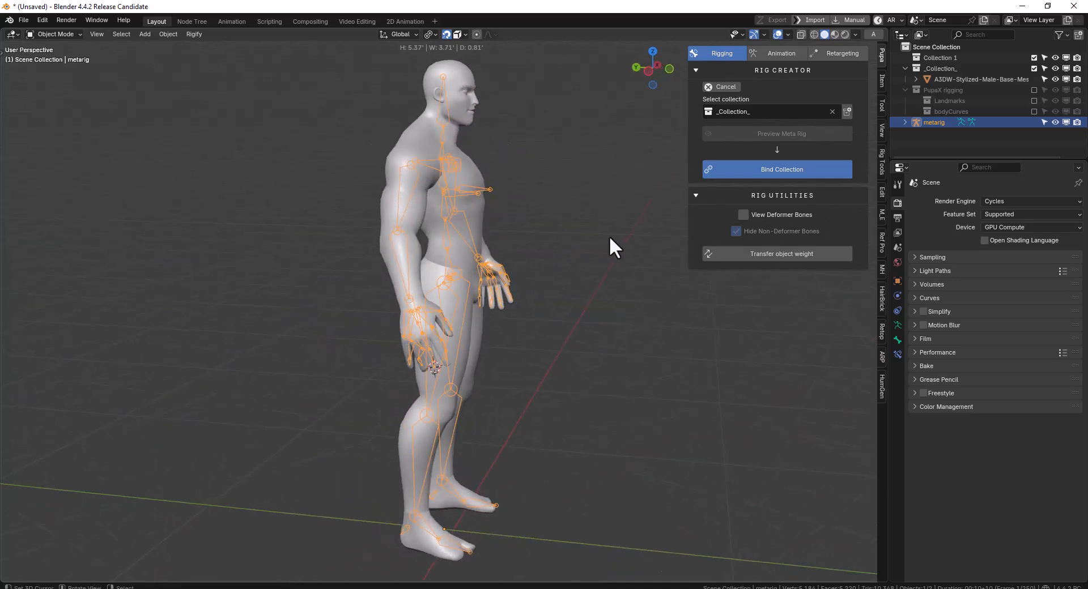
Bind _Collection_ with Use Metarig enabled and Automatic Weighting as the bind method
click(783, 168)
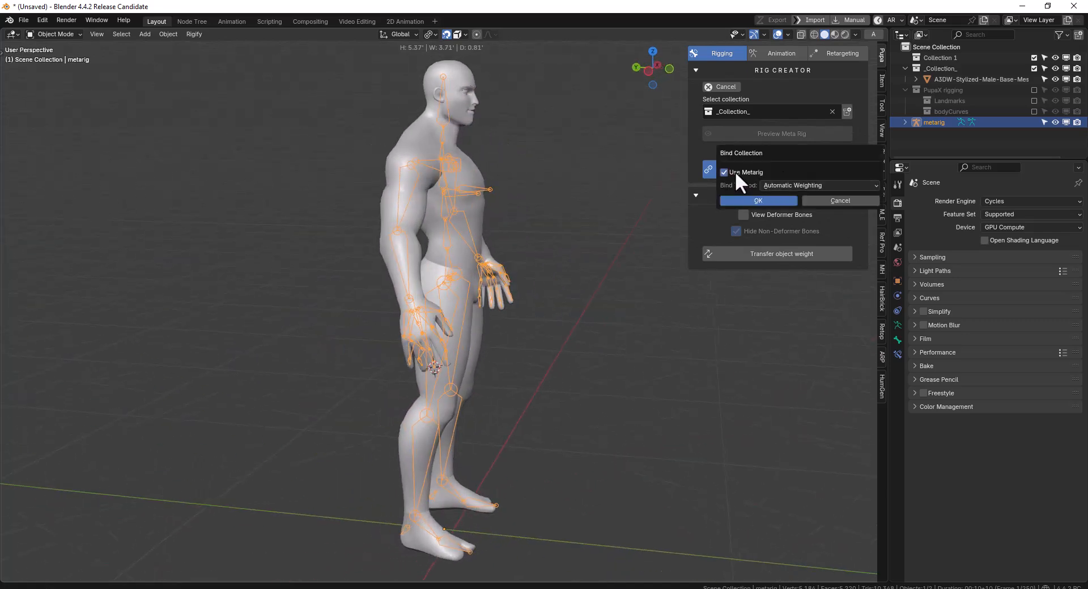
click(760, 200)
middle_drag(555, 206, 440, 206)
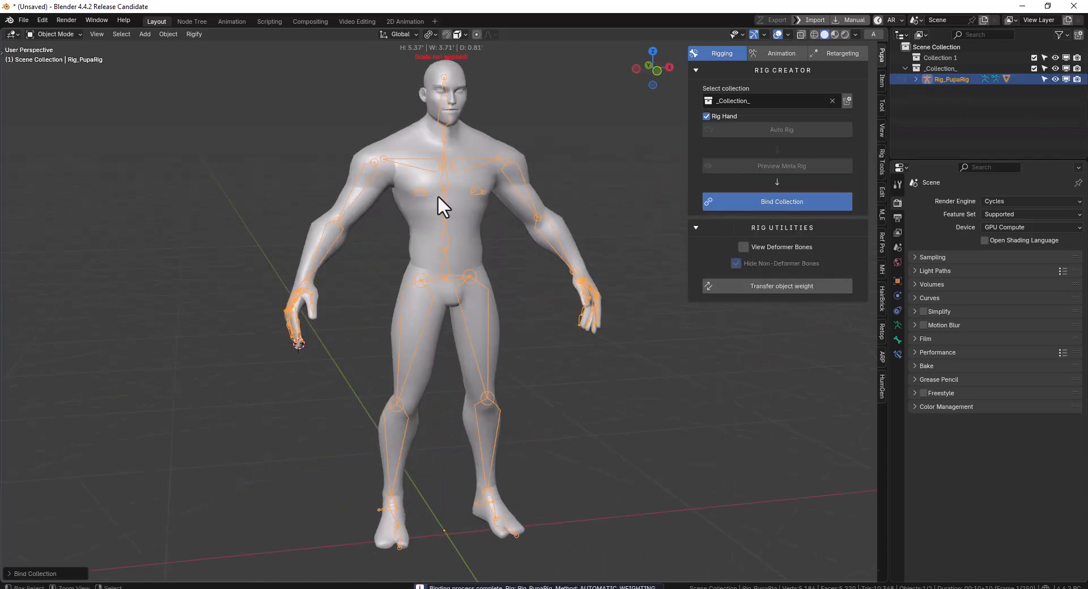
Try rotating the spine.002 bone of the bound metarig, and undo the binding
right_click(447, 206)
key(r)
right_click(505, 197)
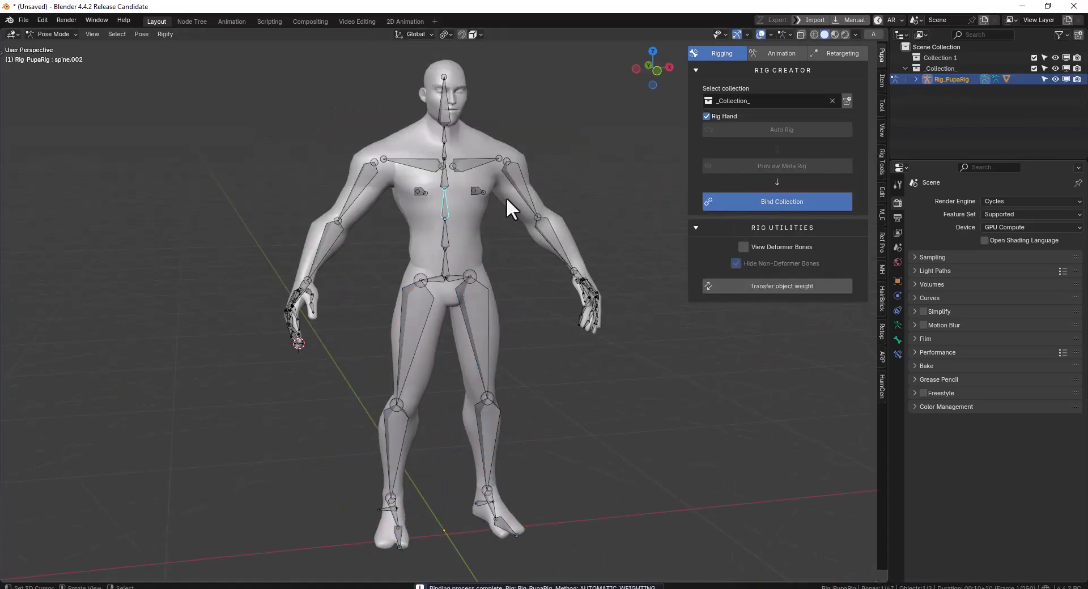
key(ctrl+z)
key(ctrl+z)
key(ctrl+z)
key(ctrl+z)
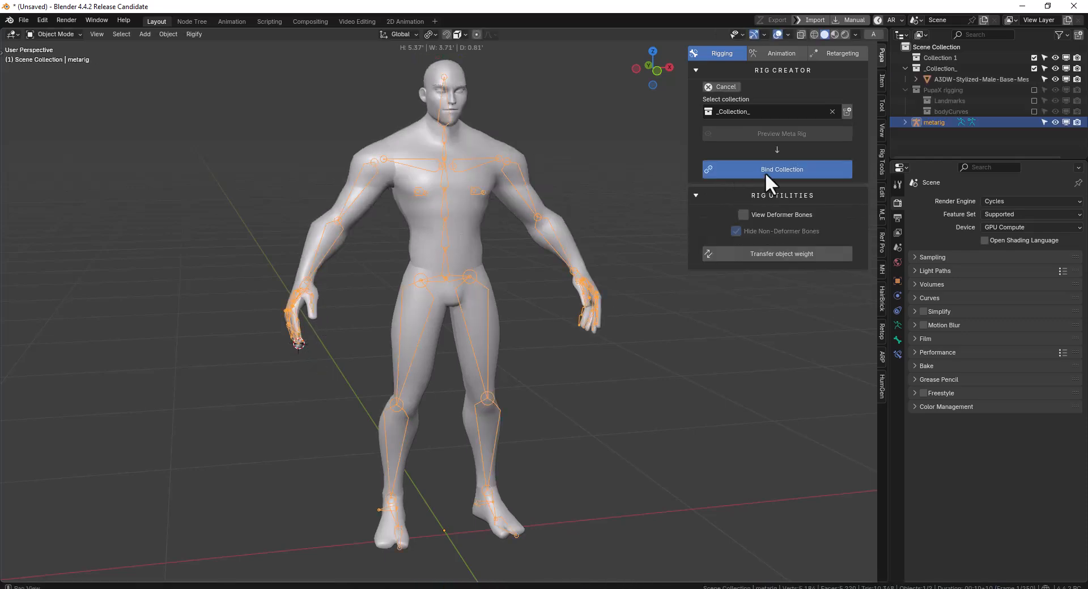
Bind _Collection_ with Use Metarig disabled and Automatic Weighting, and try rotating the chest control of the generated rig
click(765, 170)
click(740, 204)
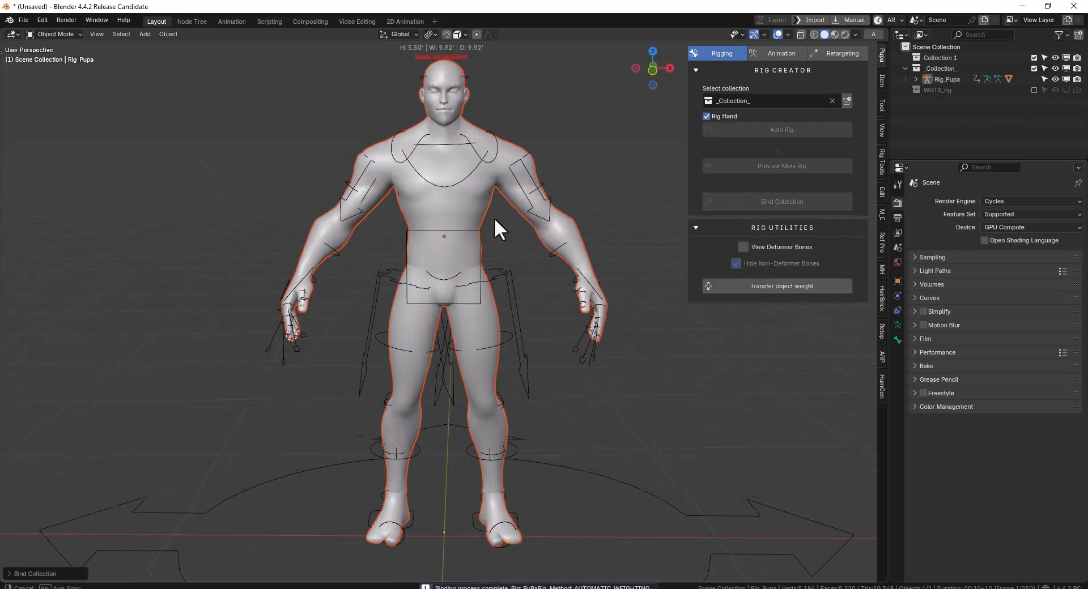
click(460, 177)
key(r)
right_click(537, 201)
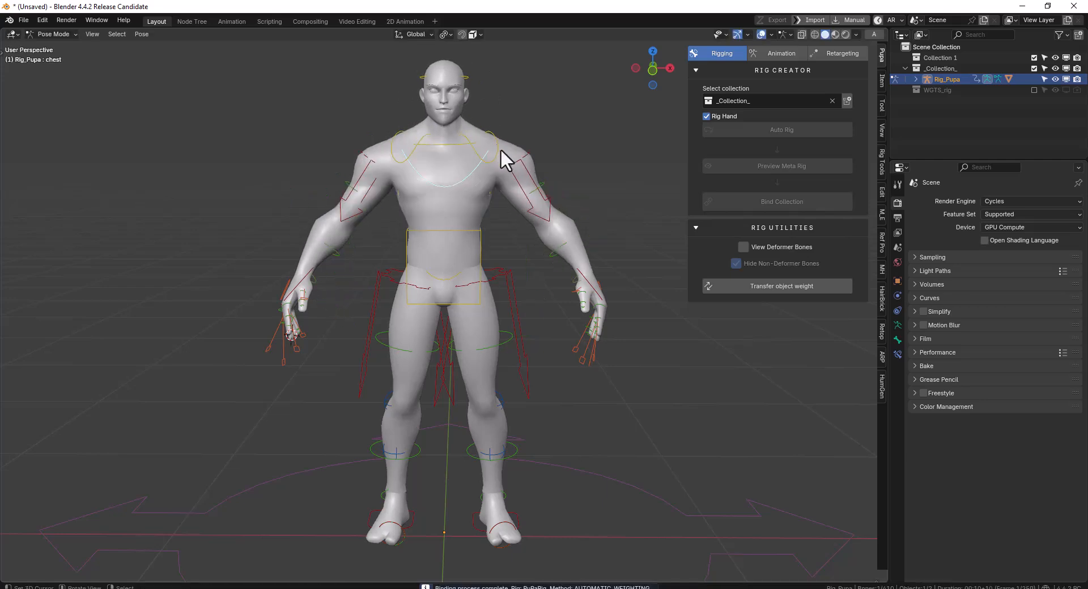
Try moving the left hand IK control, and undo the binding to return to the metarig
click(585, 290)
key(g)
right_click(598, 240)
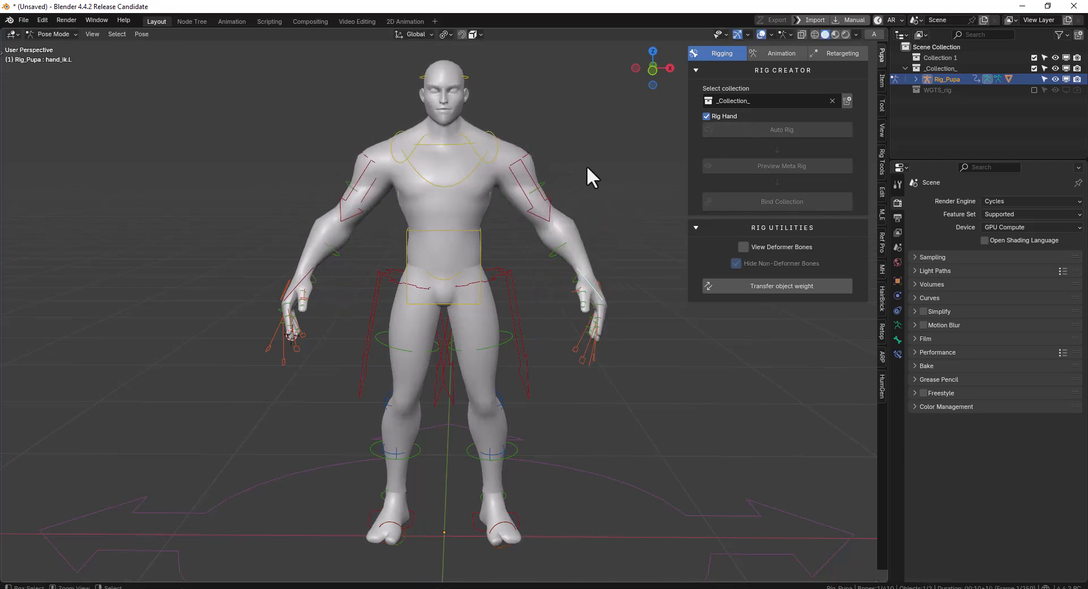
key(ctrl+Tab)
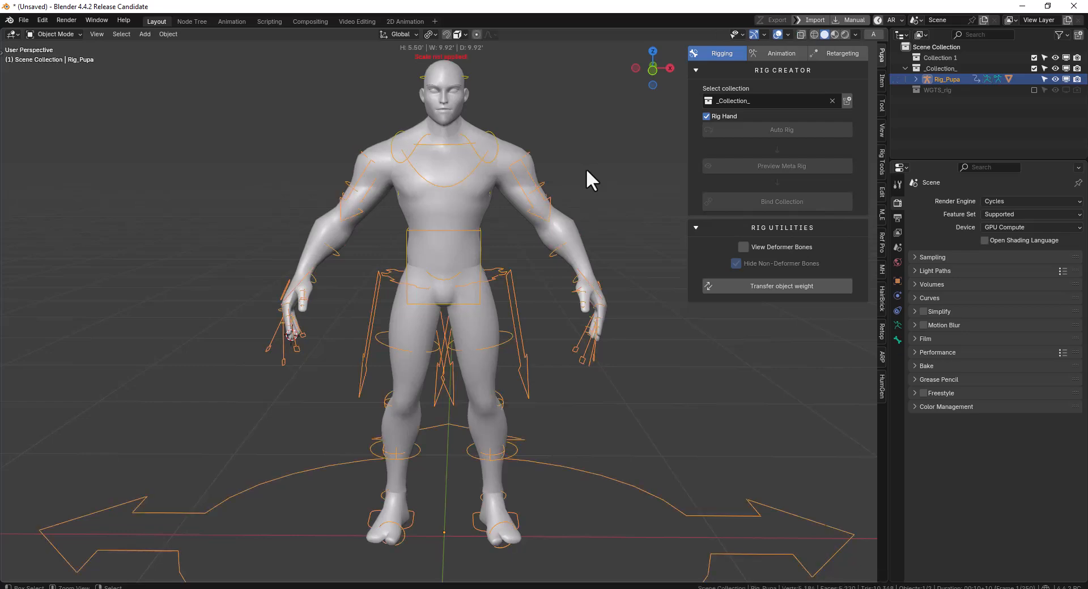
key(ctrl+z)
Examine the bind methods available for Bind Collection, including Voxel Binding
click(788, 169)
click(790, 186)
click(791, 187)
click(797, 187)
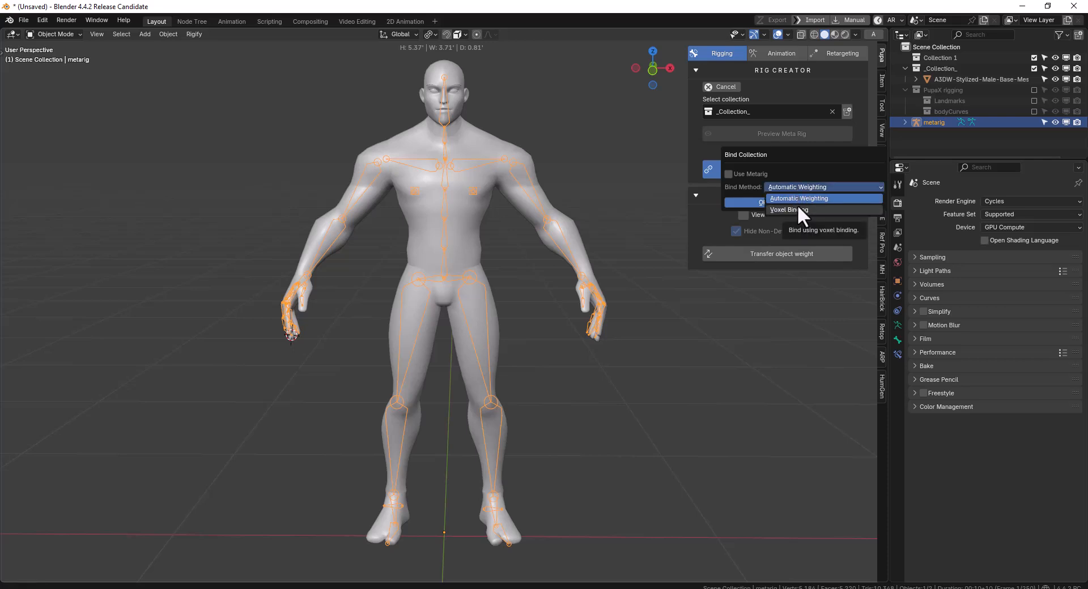
Place the edward_body asset from the Characters asset library into the scene beside the male base mesh
scroll(464, 165, down, 2)
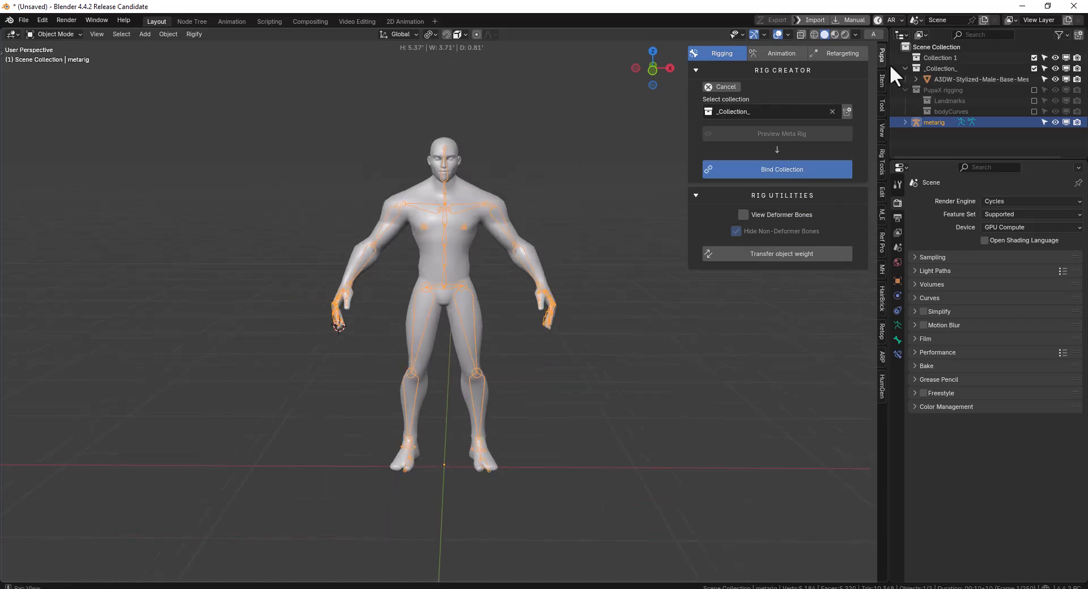
click(875, 33)
click(732, 26)
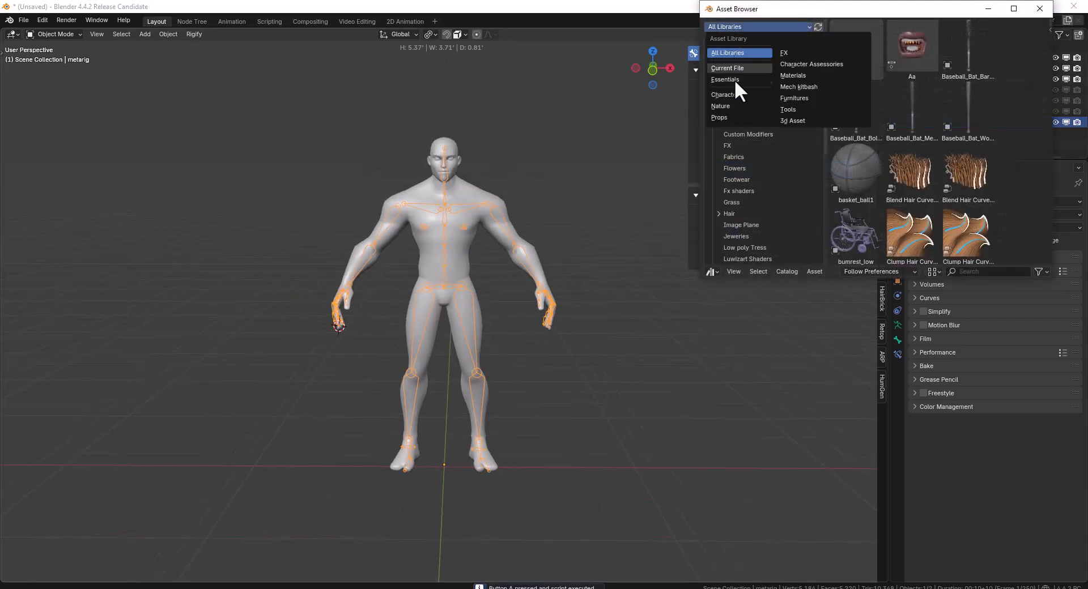
click(727, 95)
scroll(926, 161, down, 8)
scroll(913, 158, up, 8)
drag(855, 116, 164, 373)
scroll(331, 325, down, 5)
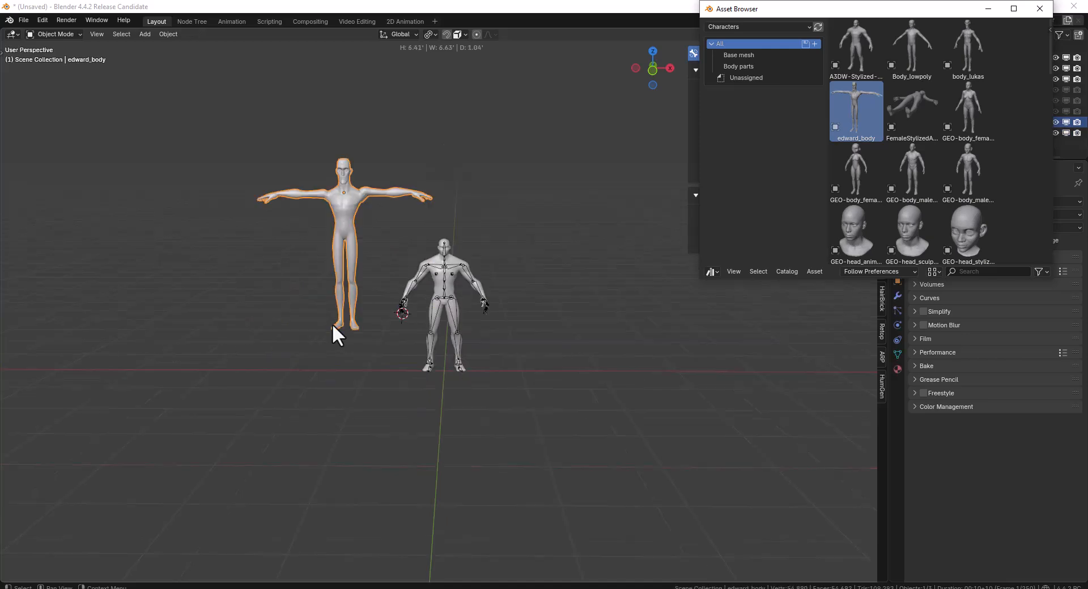
Open edward_body for mesh editing in the front view
scroll(363, 209, up, 3)
middle_drag(360, 214, 307, 157)
key(KP_1)
scroll(368, 271, up, 1)
key(KP_1)
key(Tab)
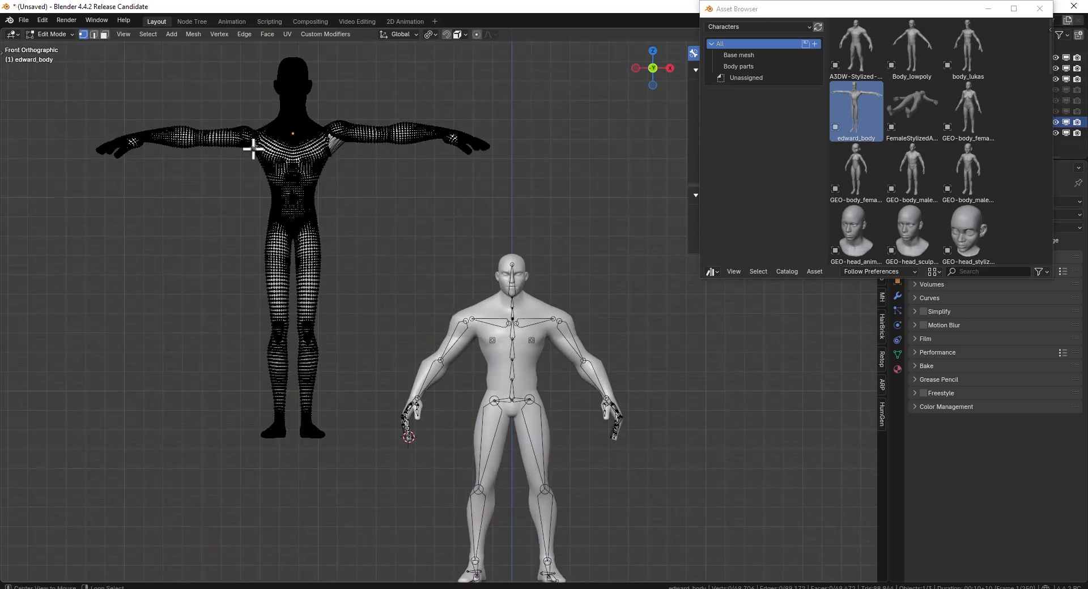
Select the whole right arm of edward_body and rotate it downward around the shoulder, leaving Edit Mode when finished
key(shift+z)
mouse_move(253, 145)
mouse_down()
mouse_move(246, 107)
mouse_move(85, 138)
mouse_move(294, 141)
mouse_up()
key(period)
click(369, 162)
key(r)
click(321, 84)
key(Tab)
Close the Asset Browser and cancel the male base mesh's existing rig setup
click(1042, 14)
middle_drag(627, 159, 631, 175)
key(shift+z)
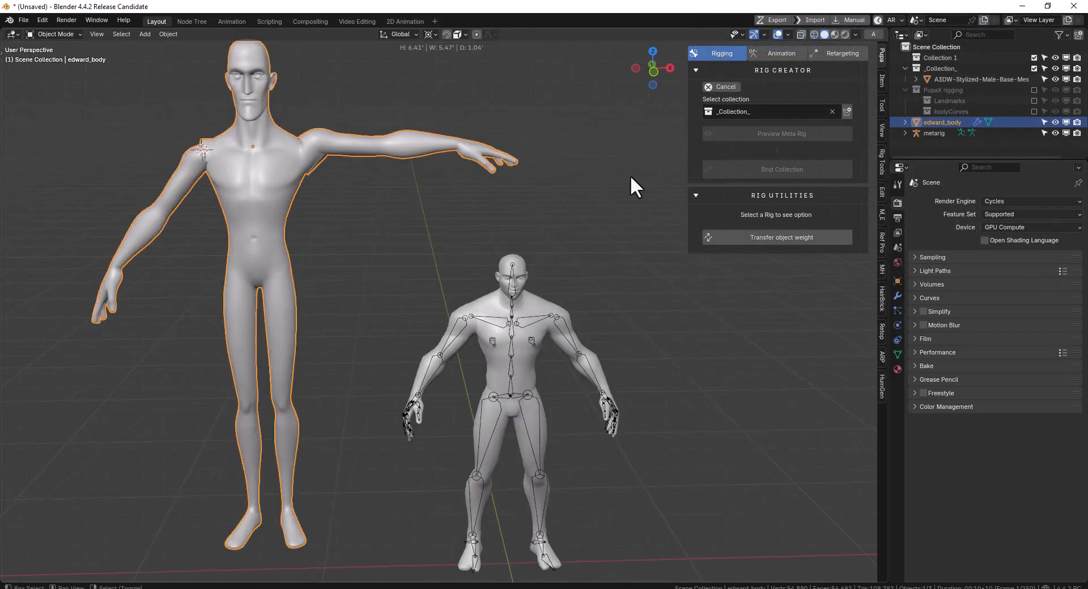
click(728, 88)
Add edward_body to a new rigging collection and run Auto Rig on it with Rig Hand disabled
middle_drag(497, 290, 419, 261)
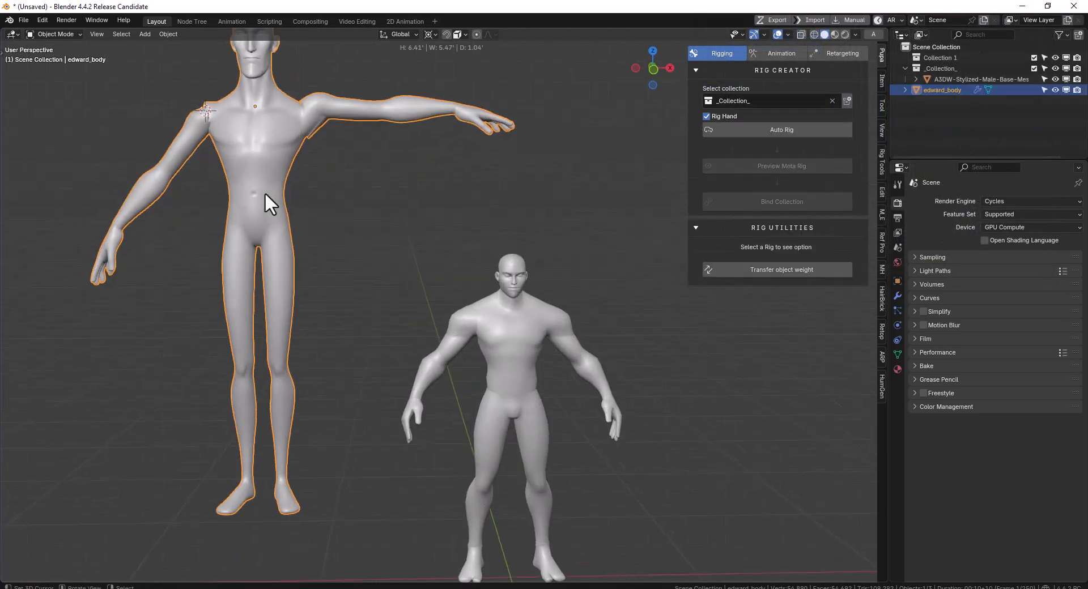
click(846, 102)
middle_drag(679, 123, 442, 251)
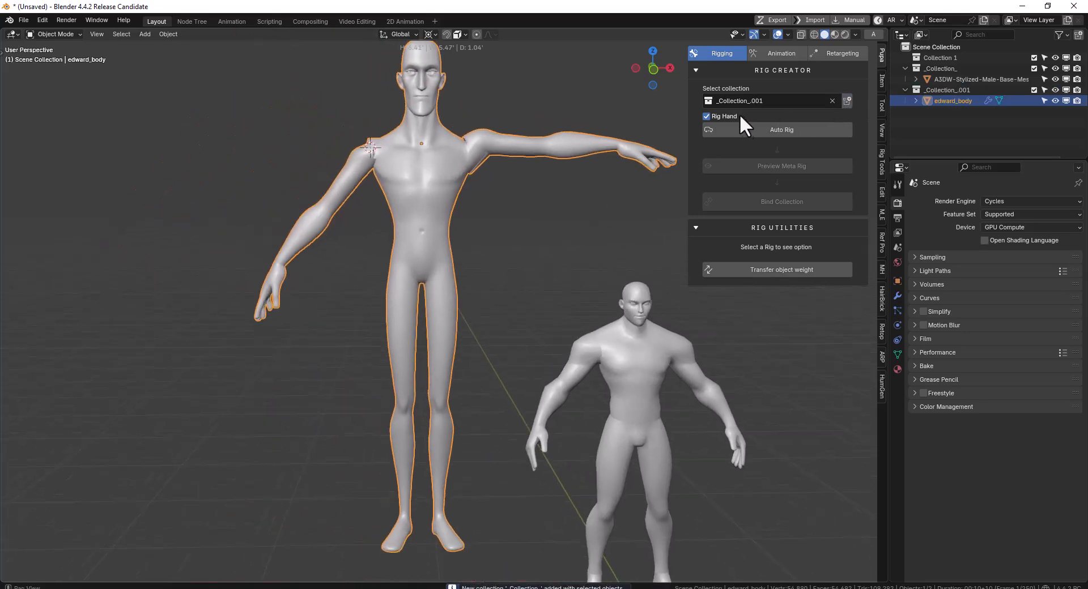
click(776, 128)
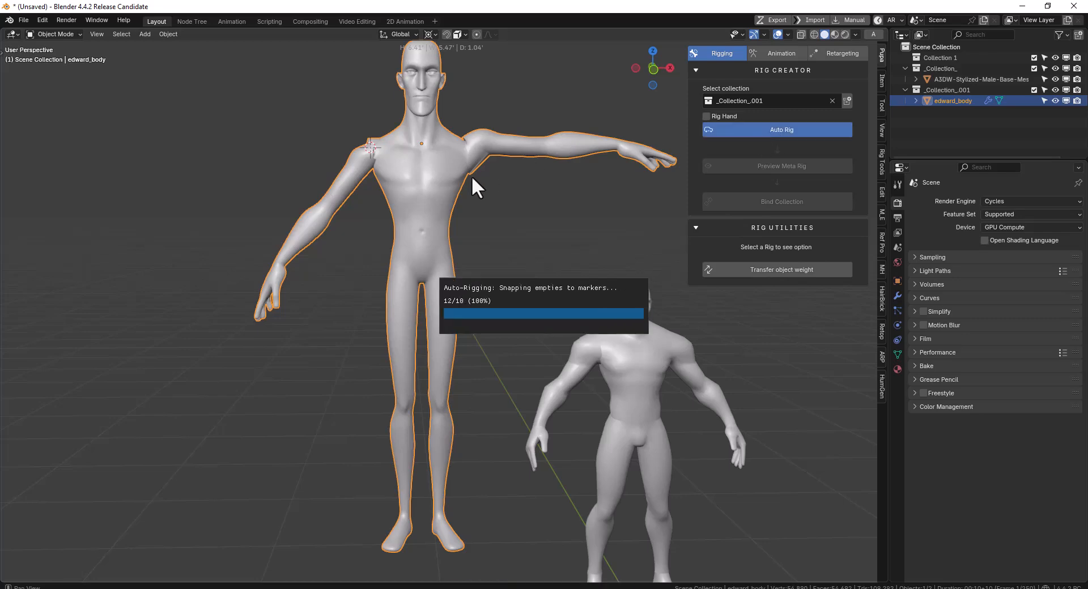
Bind edward_body's collection with Use Metarig disabled and put the generated rig in Pose Mode
middle_drag(430, 198, 712, 177)
click(760, 169)
click(750, 201)
middle_drag(494, 226, 415, 219)
key(ctrl+Tab)
Try moving an upper-body control of the generated rig to test how the body deforms
right_click(436, 141)
key(g)
right_click(514, 136)
middle_drag(482, 178, 447, 188)
right_click(432, 236)
mouse_move(431, 236)
middle_down()
mouse_move(464, 227)
mouse_move(417, 237)
mouse_move(462, 240)
mouse_move(417, 224)
middle_up()
Check edward_body in a front wireframe view, and undo the test binding
key(shift+z)
key(KP_1)
key(shift+z)
key(ctrl+z)
key(ctrl+z)
key(ctrl+z)
key(ctrl+z)
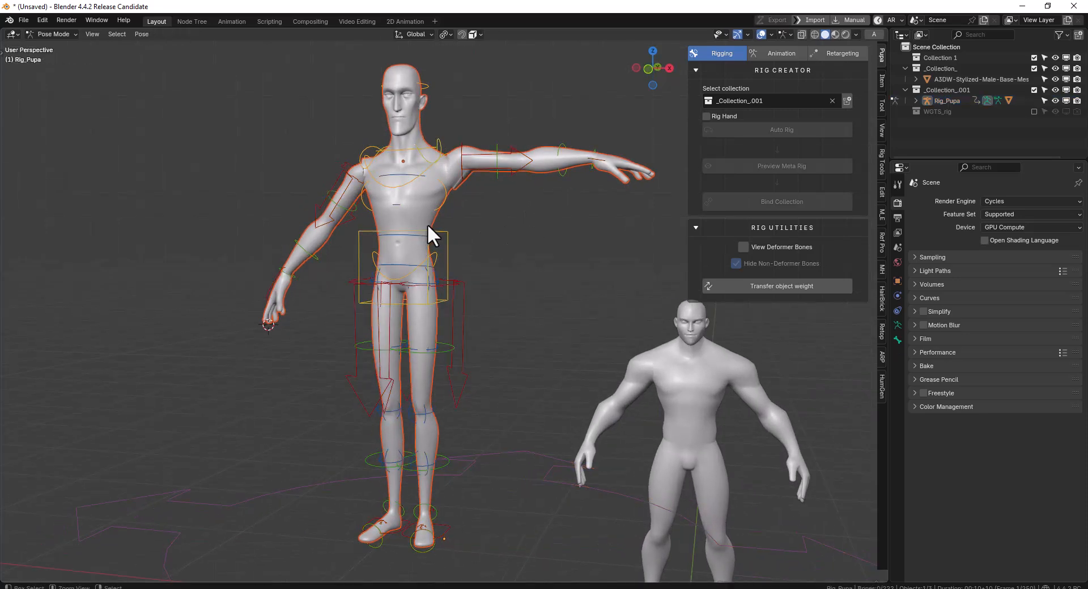
Bind edward_body's collection using the Voxel Binding method with a voxel size of 0.03
click(798, 169)
click(802, 189)
click(801, 211)
click(800, 211)
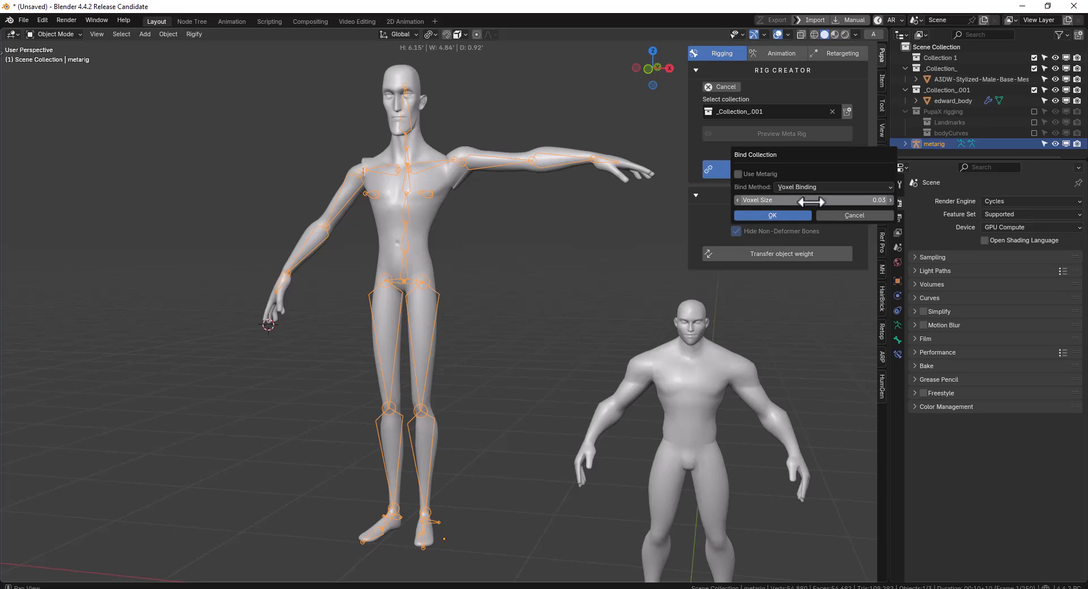
click(778, 216)
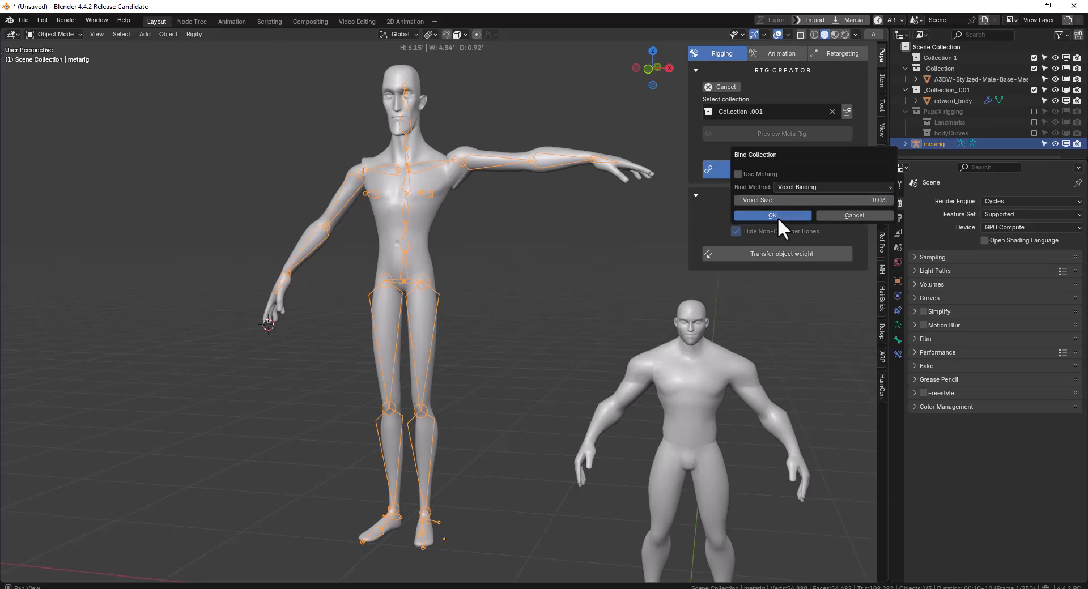
Inspect the voxel-bound edward_body and try moving the rig's torso control in Pose Mode to test the deformation
mouse_move(387, 228)
middle_down()
mouse_move(437, 230)
mouse_move(393, 234)
middle_up()
click(438, 229)
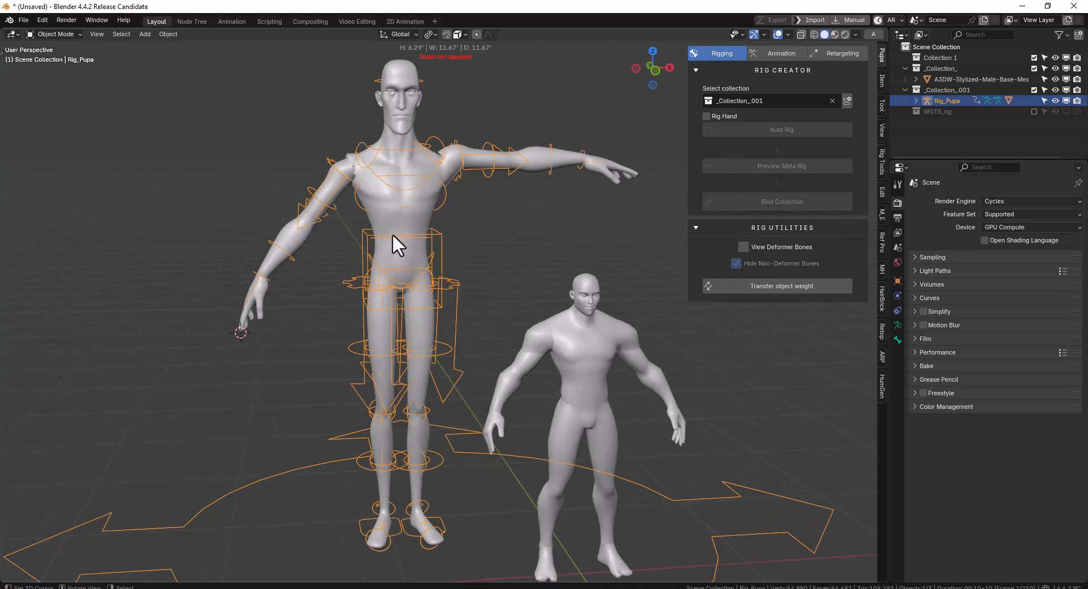
middle_drag(414, 241, 399, 243)
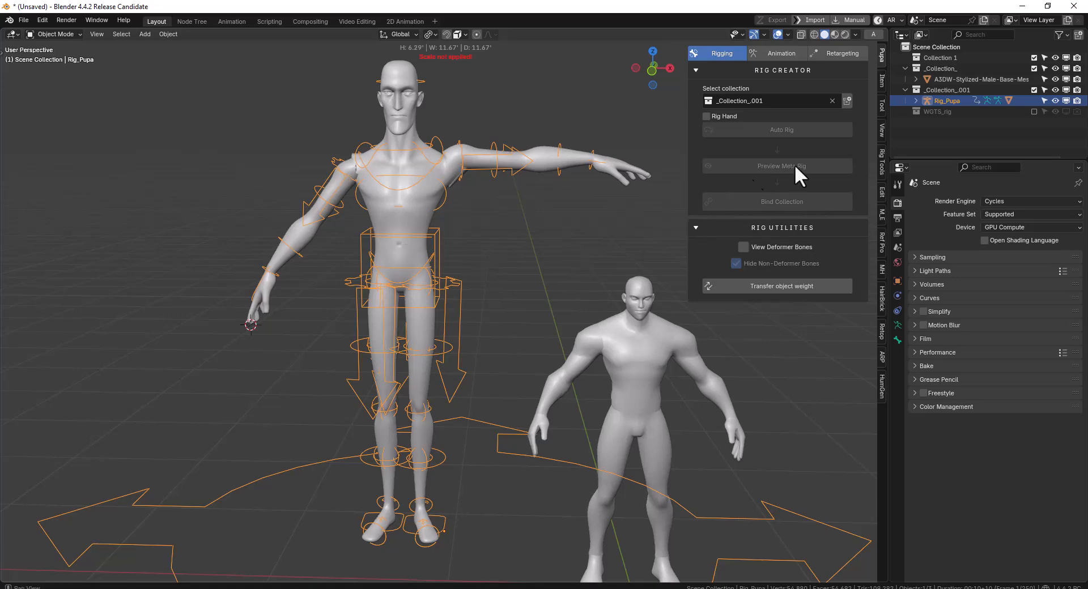
click(418, 199)
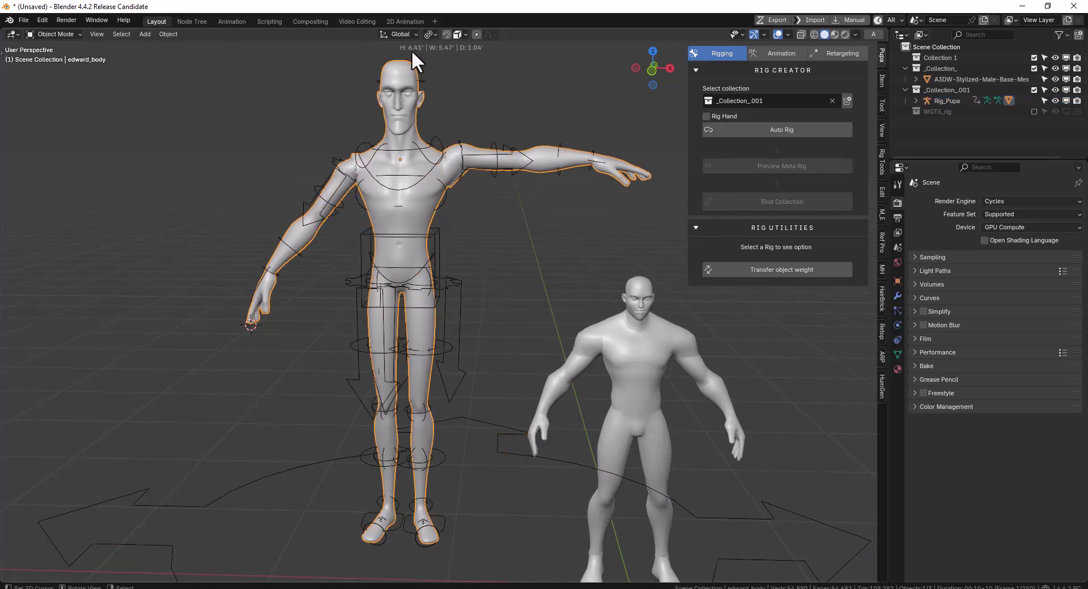
middle_drag(363, 193, 379, 223)
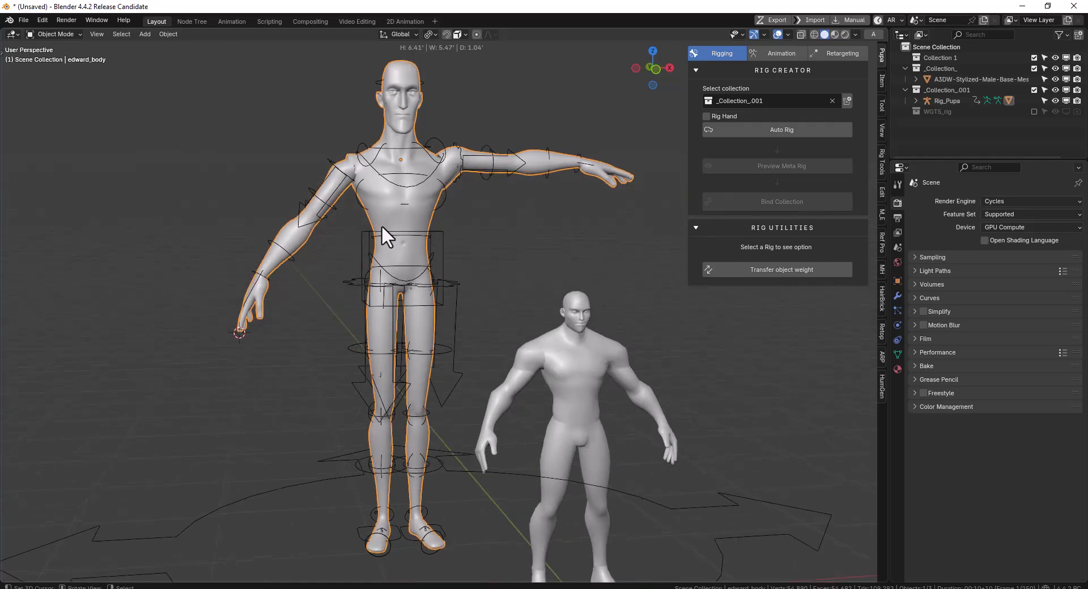
click(444, 232)
key(ctrl+Tab)
click(444, 232)
key(g)
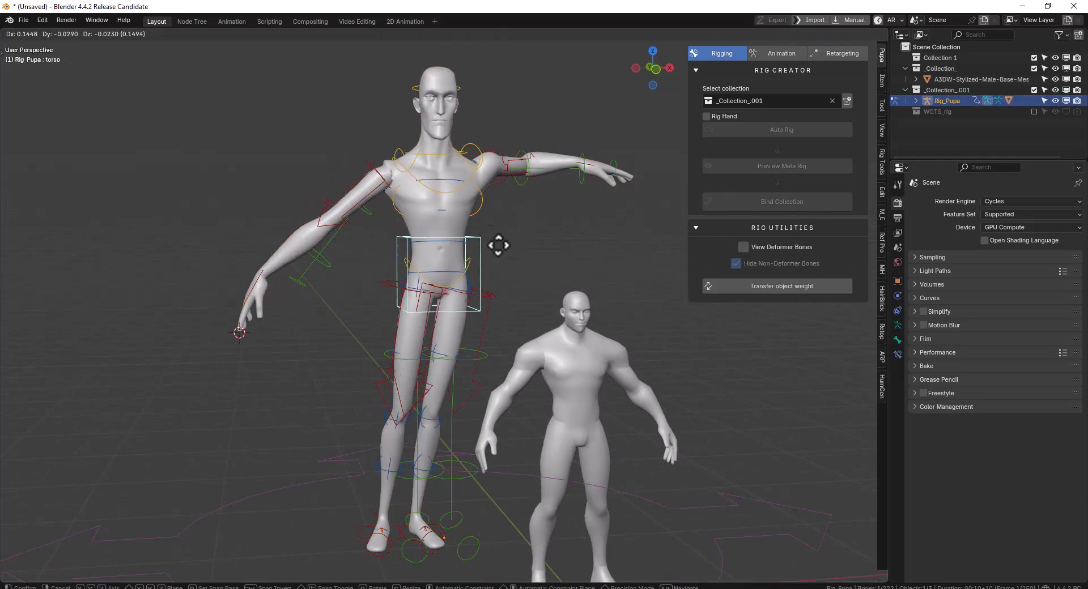
right_click(466, 272)
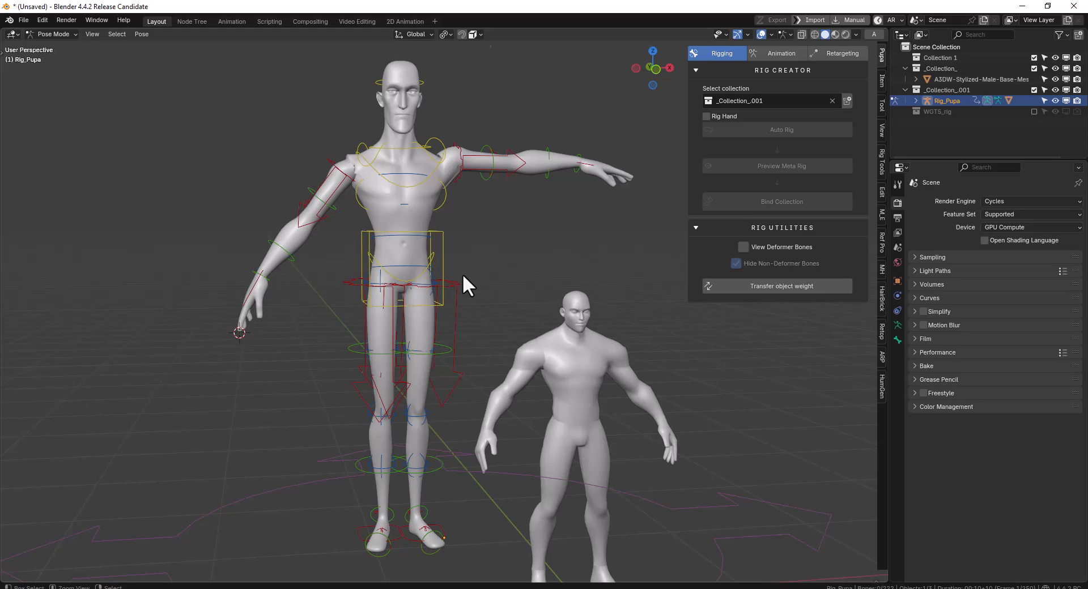
Leave Pose Mode and undo the voxel binding of edward_body's collection
key(ctrl+Tab)
key(ctrl+z)
key(ctrl+z)
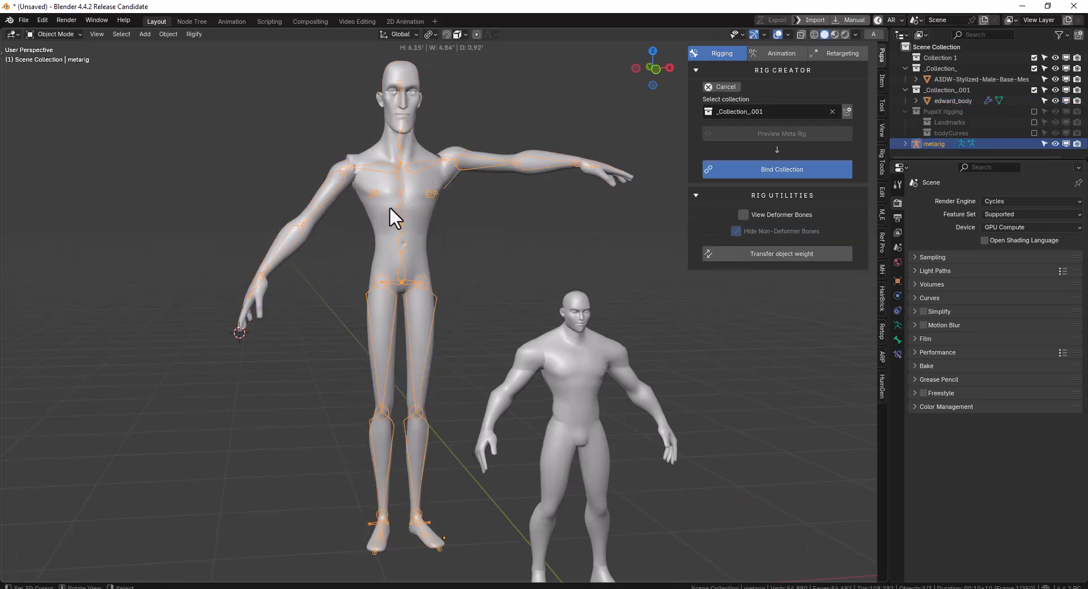
middle_drag(474, 211, 447, 219)
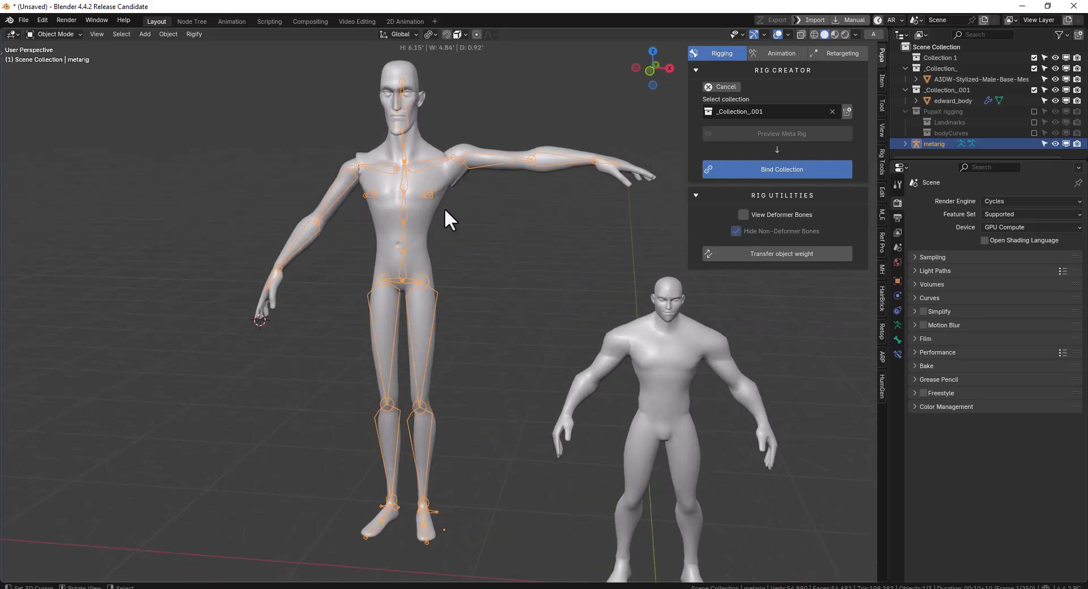
middle_drag(445, 220, 491, 189)
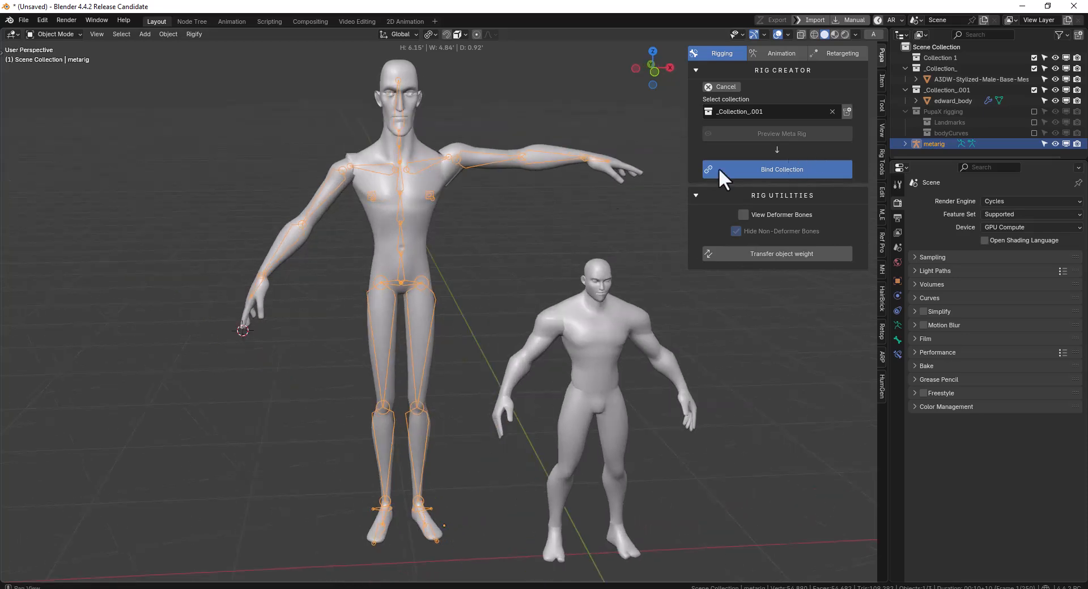
Undo edward_body's metarig setup and delete the edward_body mesh
key(ctrl+z)
key(x)
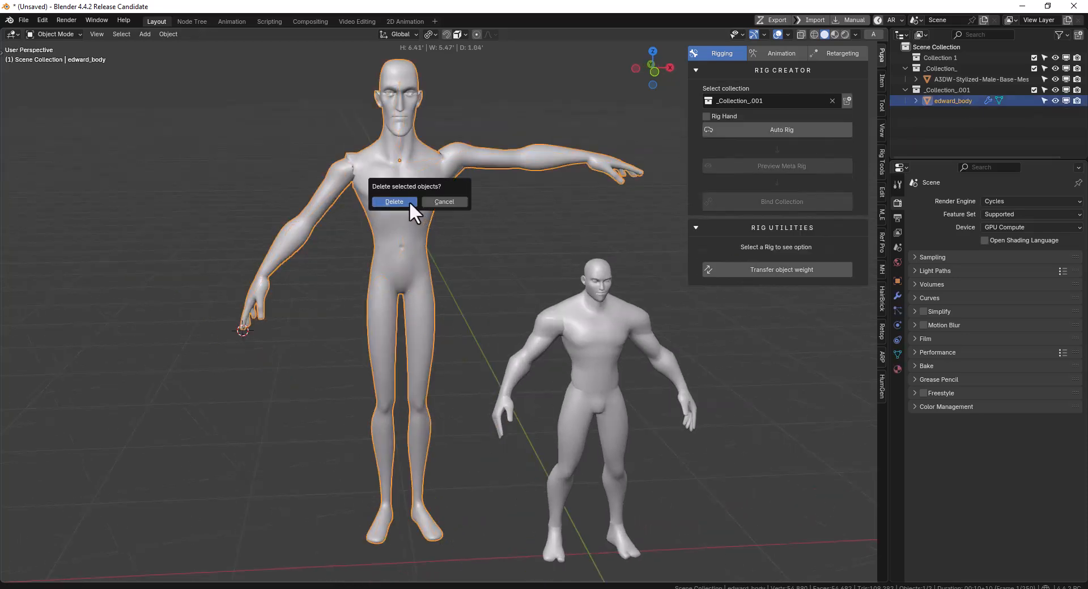
click(409, 202)
Select the muscular male base mesh and show it in front view
click(614, 294)
key(KP_1)
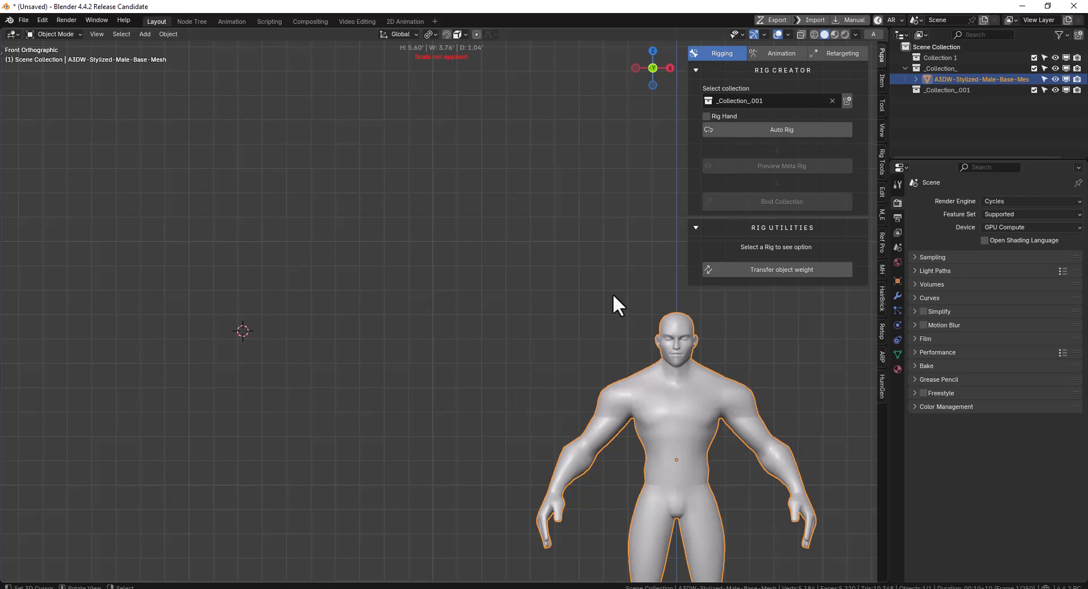
shift+middle_drag(597, 304, 422, 250)
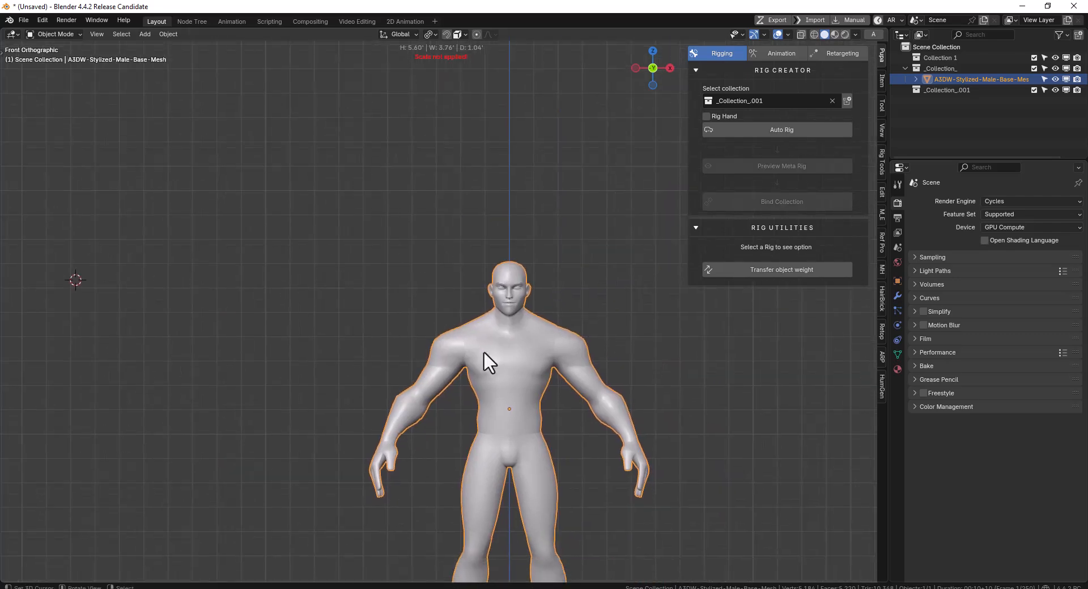
click(800, 131)
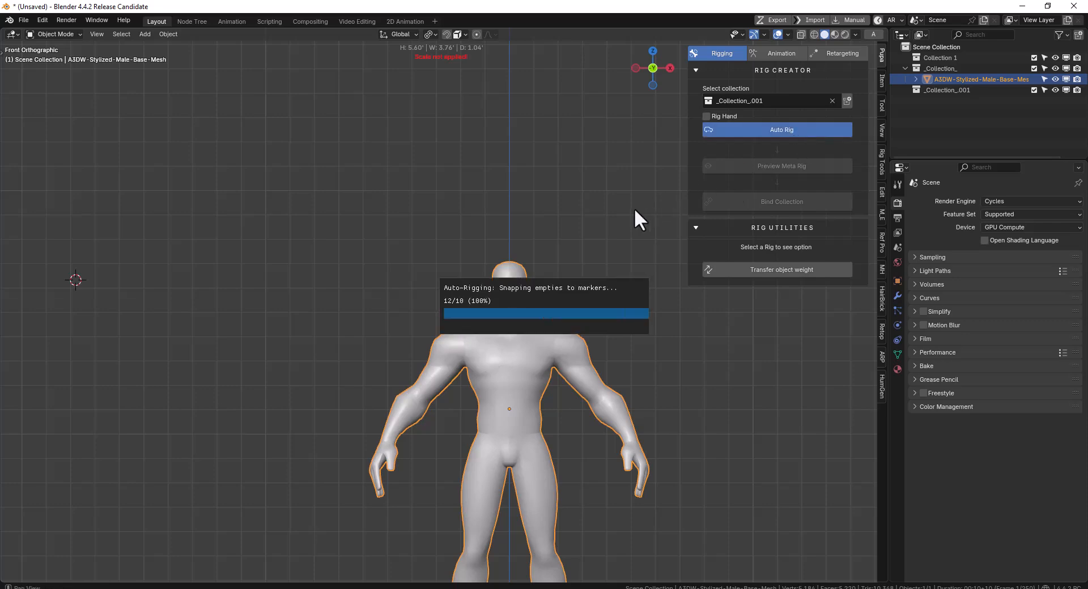
click(784, 166)
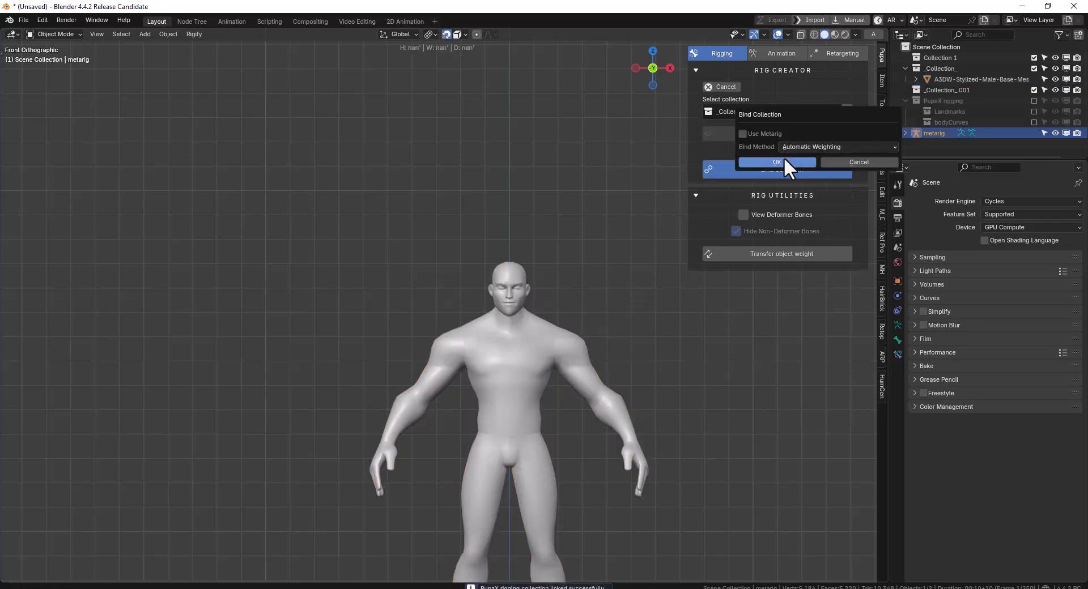
click(867, 166)
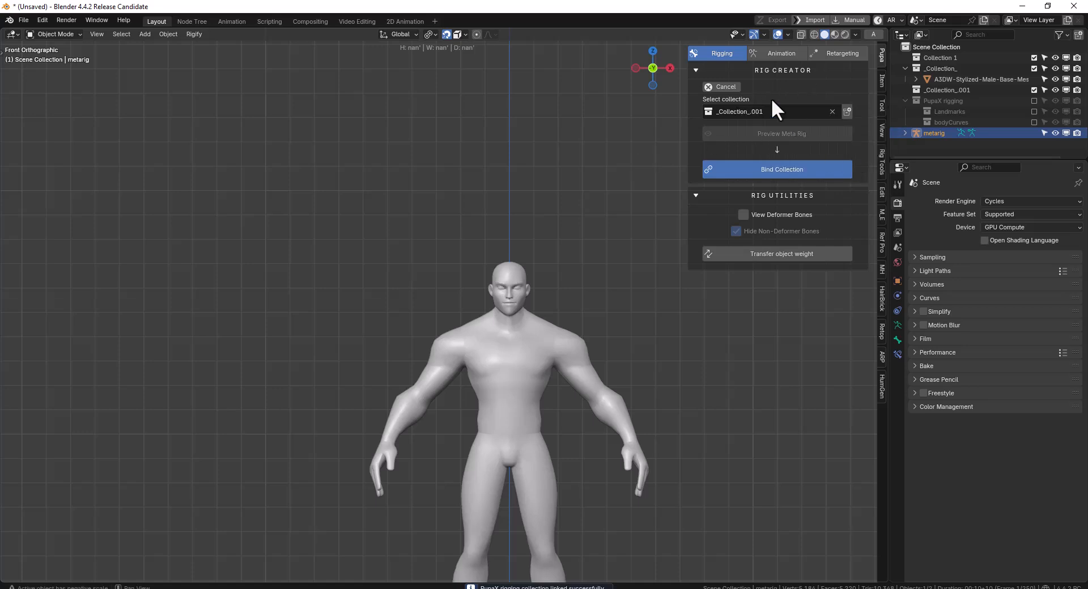
click(710, 73)
click(695, 70)
click(722, 86)
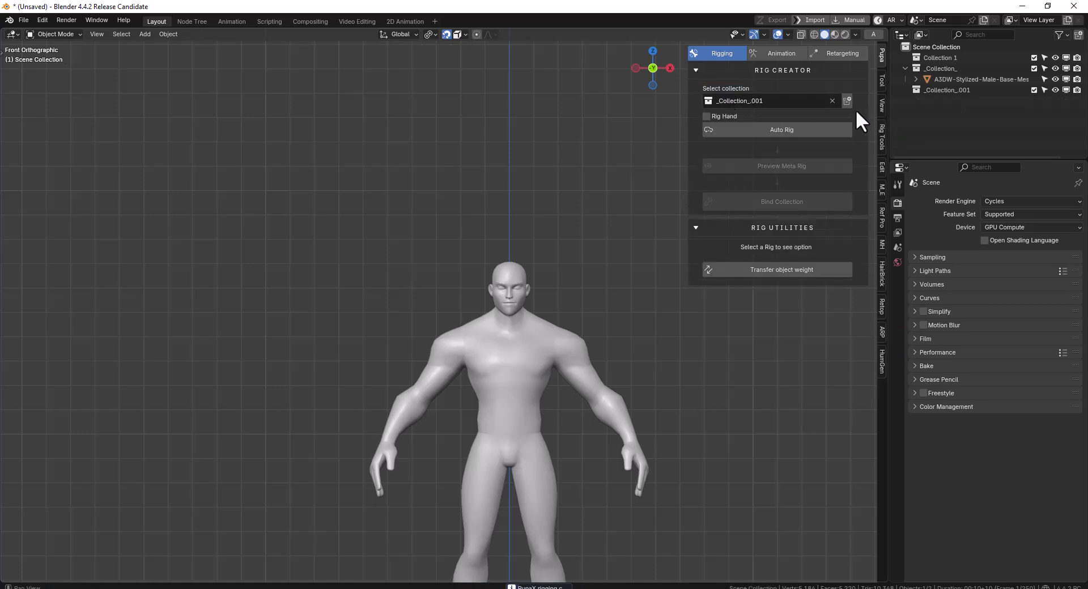
Choose _Collection_ as the collection to rig, auto-rig the male base mesh, and check its preview metarig
click(761, 102)
click(743, 114)
click(816, 129)
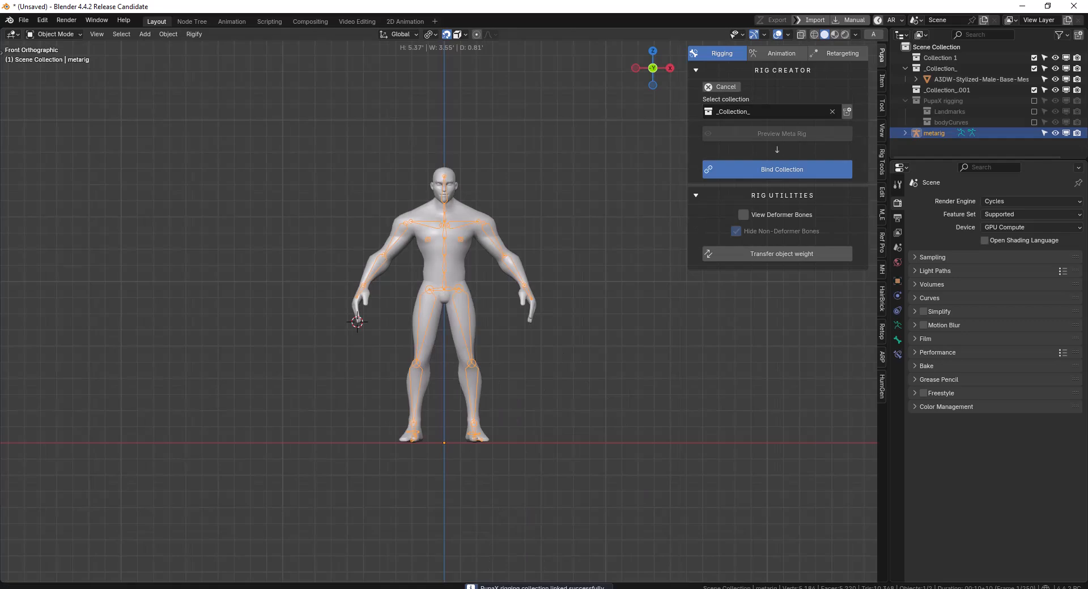
click(578, 250)
middle_drag(578, 250, 531, 248)
scroll(565, 227, up, 2)
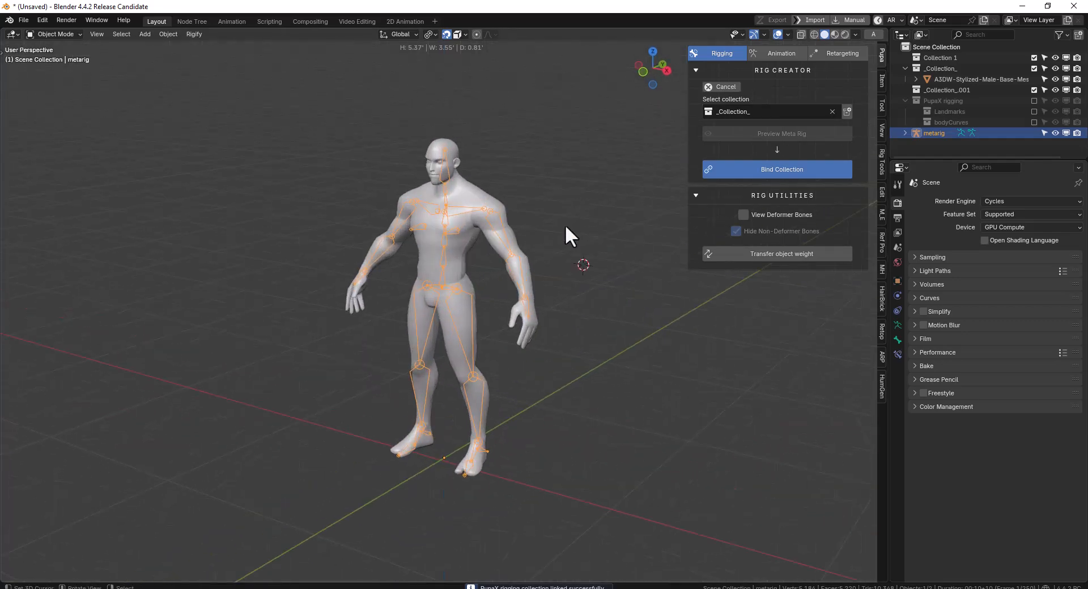
Try binding _Collection_ with Automatic Weighting and Use Metarig disabled, and undo the binding
click(791, 169)
click(795, 183)
click(793, 194)
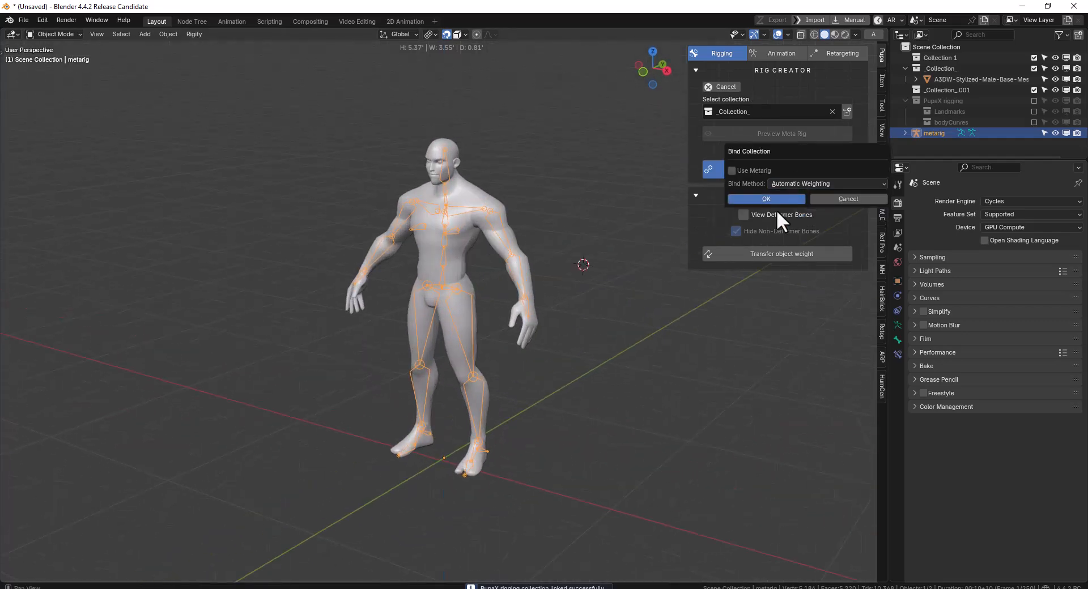
click(771, 211)
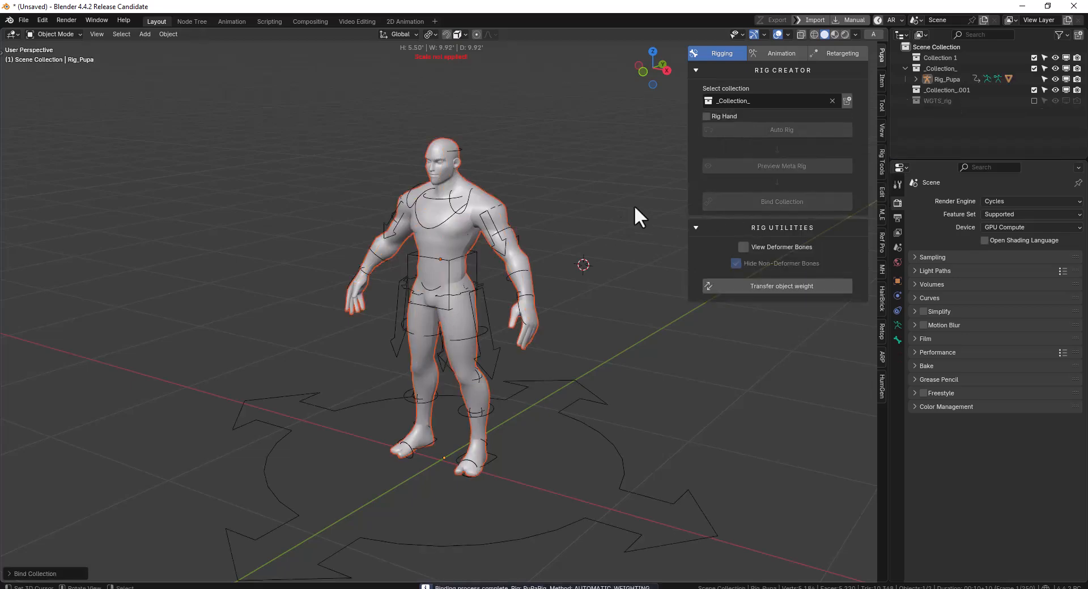
key(ctrl+z)
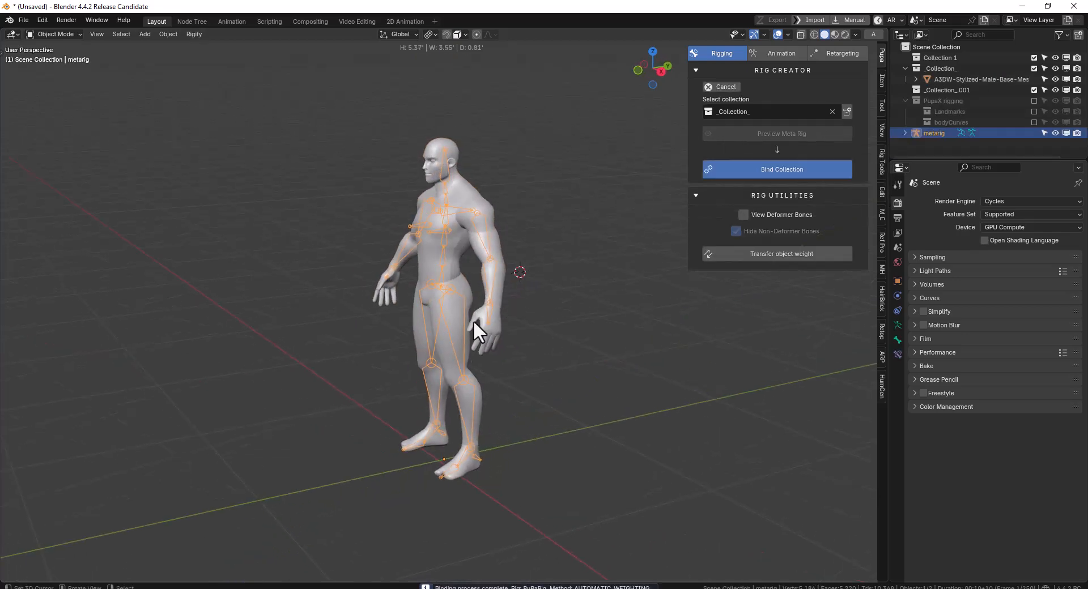
Move the metarig's left knee joint along the Y axis in side view in Edit Mode
key(Tab)
click(462, 382)
key(KP_3)
key(g)
key(y)
click(489, 375)
Move the metarig's left elbow joint along the Y axis, fine-tune its position, and return to Object Mode
middle_drag(485, 371, 488, 296)
right_click(464, 266)
key(g)
key(y)
click(497, 272)
key(g)
click(494, 277)
key(KP_1)
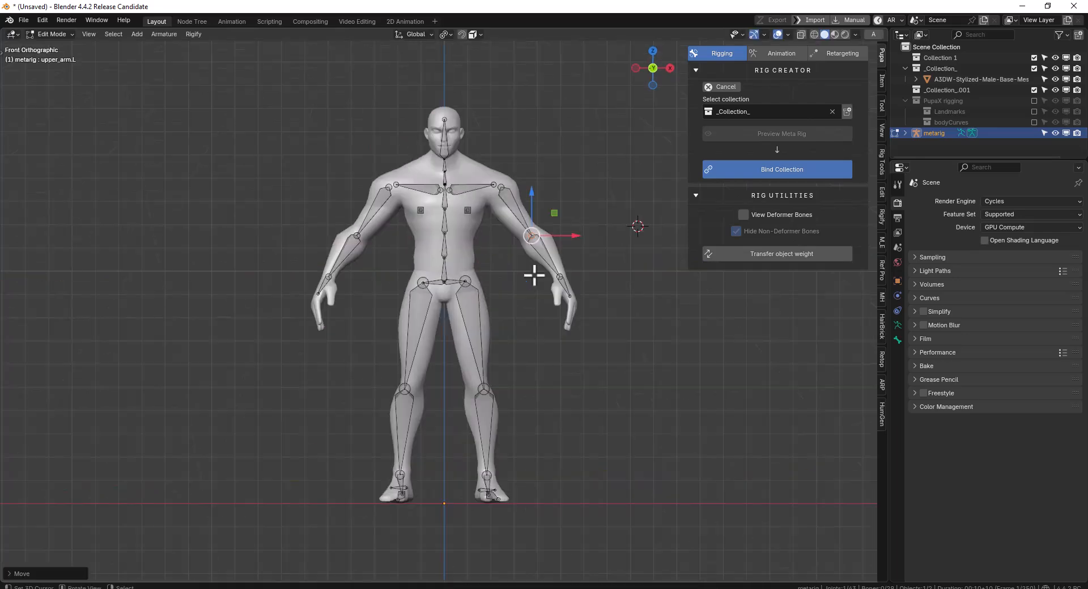
key(Tab)
Bind _Collection_ to the adjusted metarig using Automatic Weighting with Use Metarig disabled
click(832, 168)
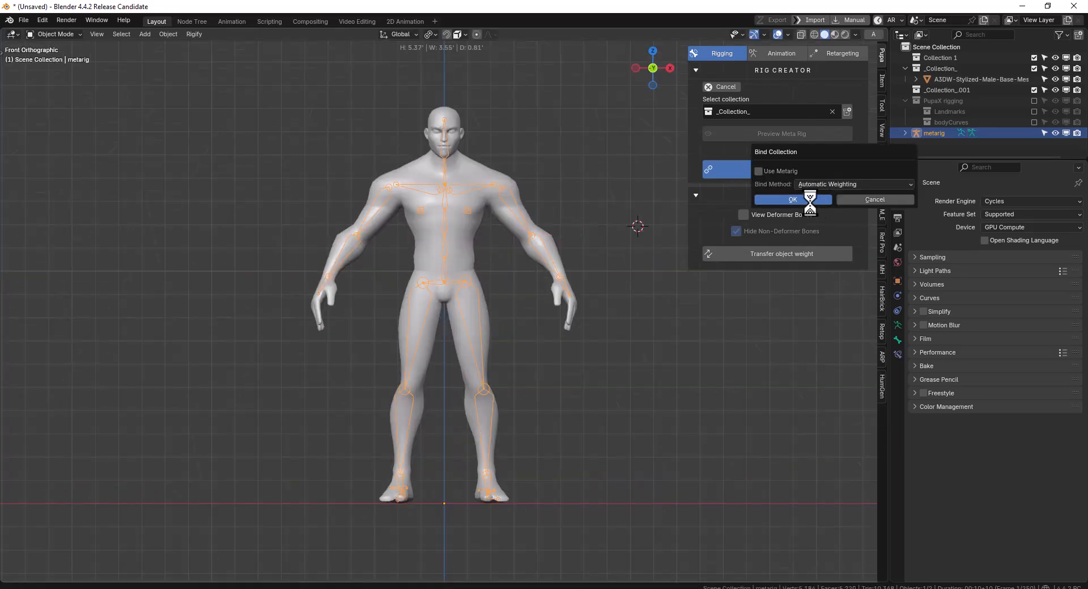
click(811, 200)
middle_drag(464, 244, 491, 282)
Try moving the torso control and a left arm control in Pose Mode to test how the body deforms
key(ctrl+Tab)
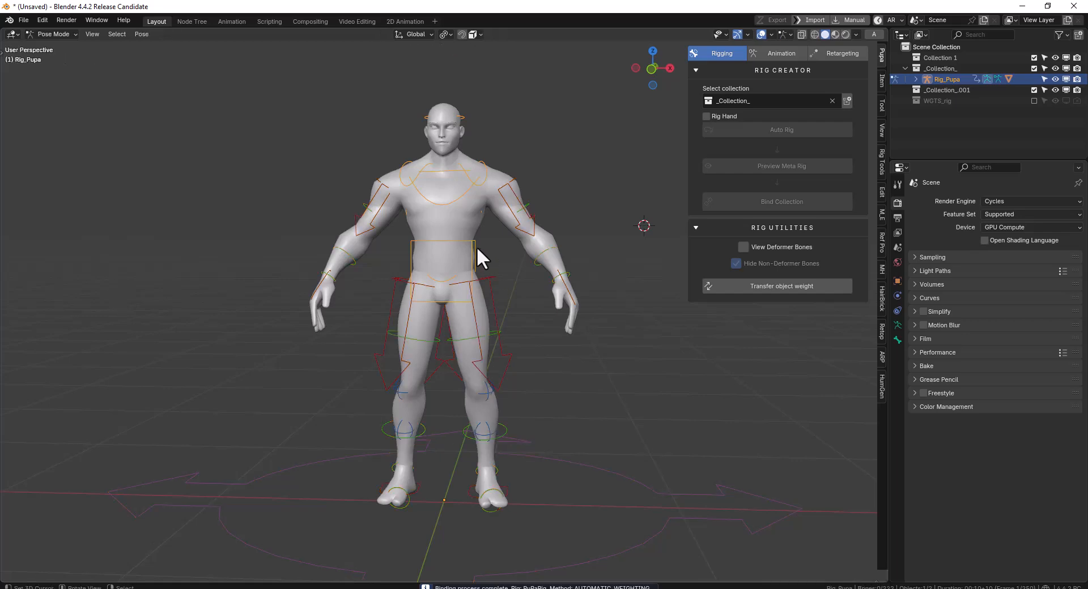
right_click(477, 248)
key(g)
right_click(551, 265)
right_click(563, 277)
key(g)
right_click(551, 272)
middle_drag(548, 273, 726, 281)
key(ctrl+Tab)
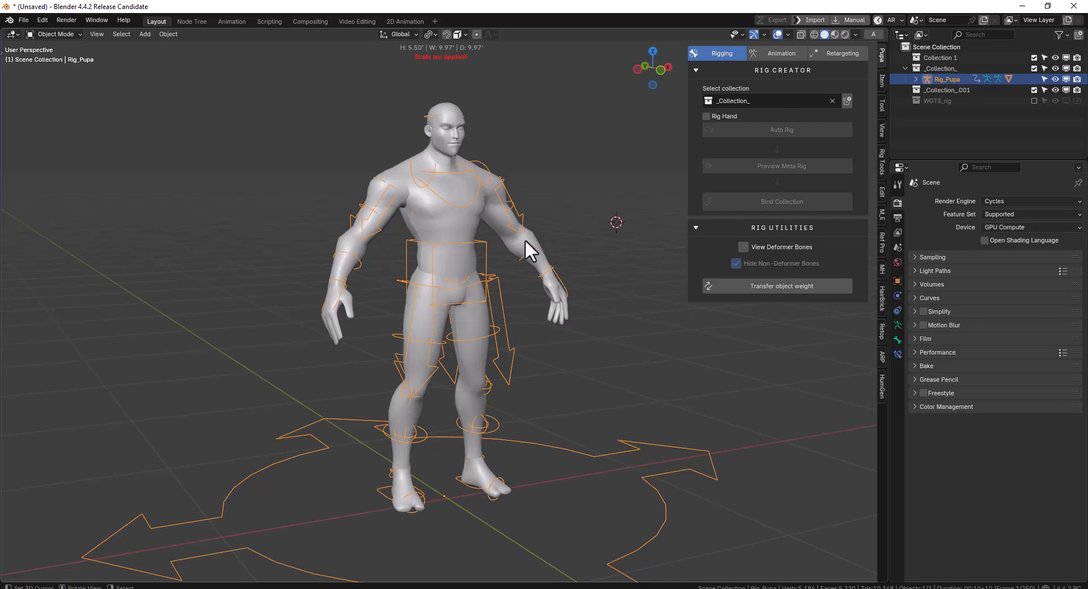
Inspect the rig's deformer bones inside the male body using View Deformer Bones and Hide Non-Deformer Bones
middle_drag(525, 239, 494, 242)
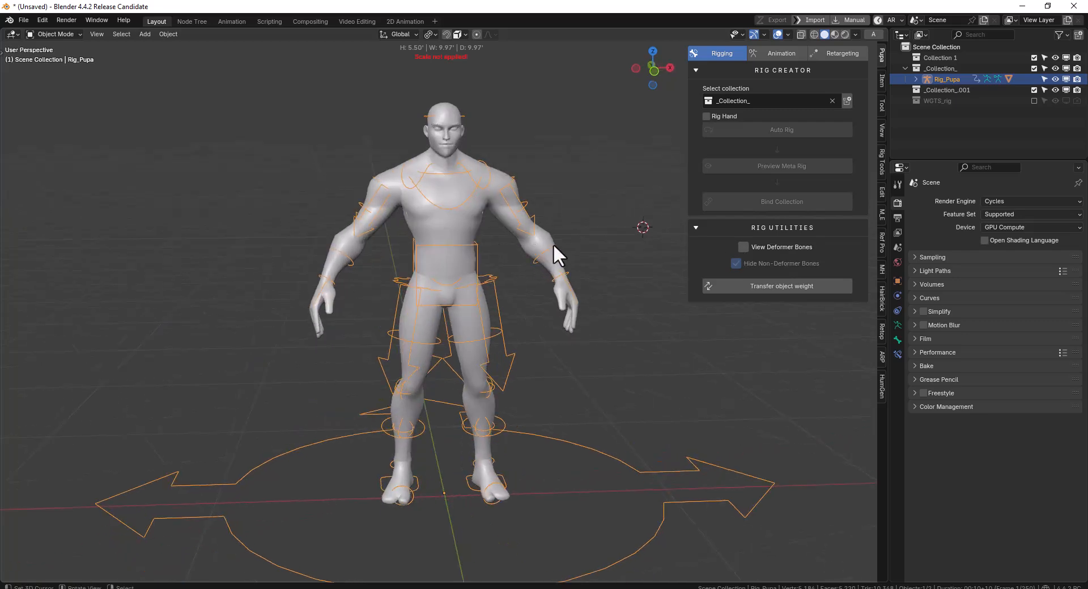
middle_drag(549, 270, 590, 235)
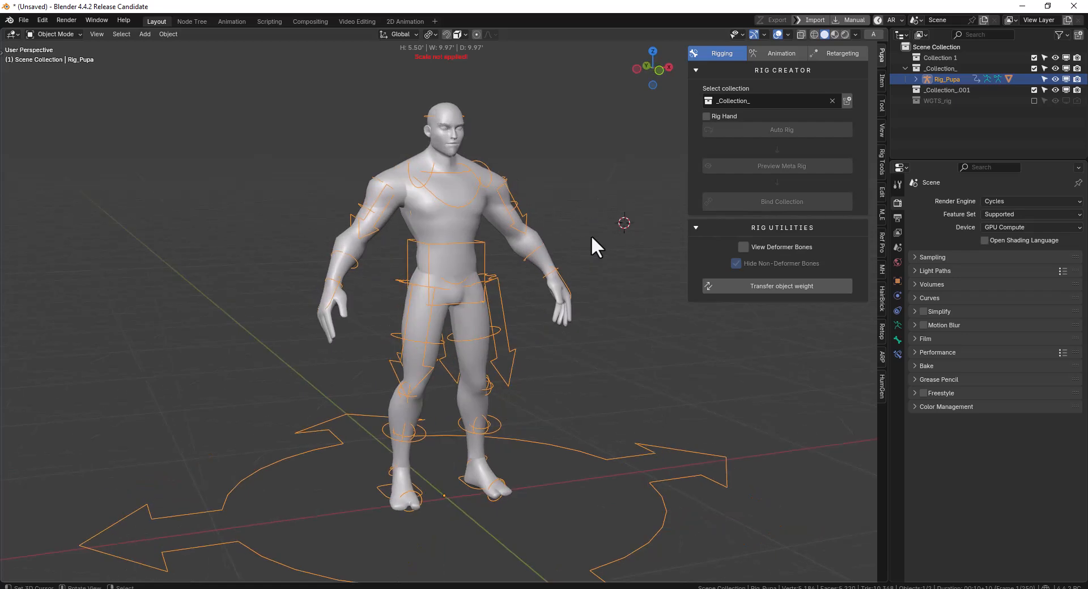
middle_drag(498, 243, 964, 286)
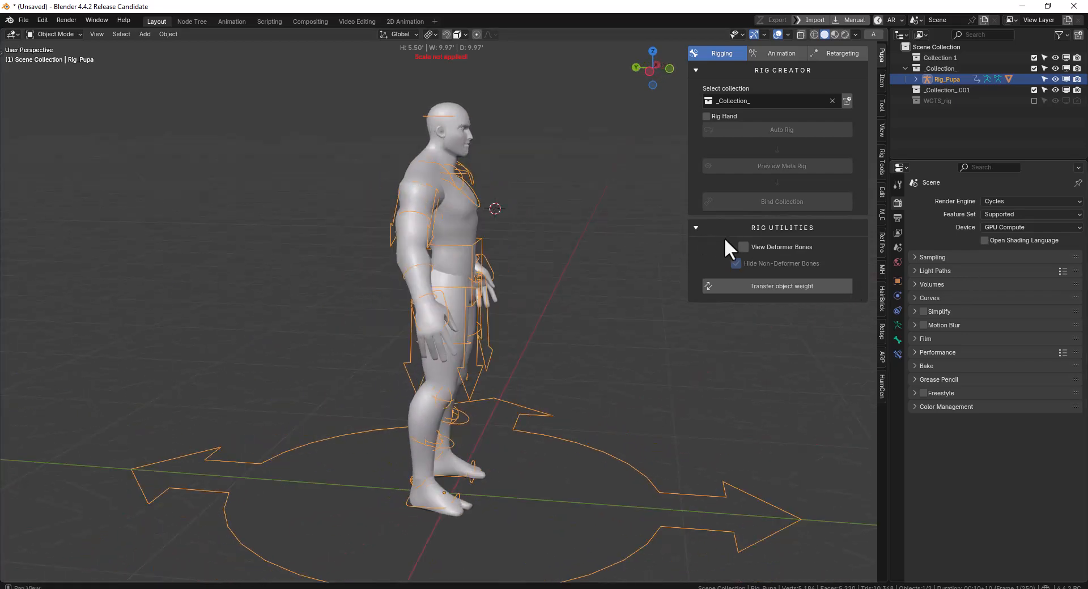
click(743, 248)
middle_drag(427, 227, 476, 226)
click(736, 264)
click(736, 263)
click(747, 247)
middle_drag(443, 250, 400, 217)
click(743, 247)
middle_drag(476, 238, 406, 160)
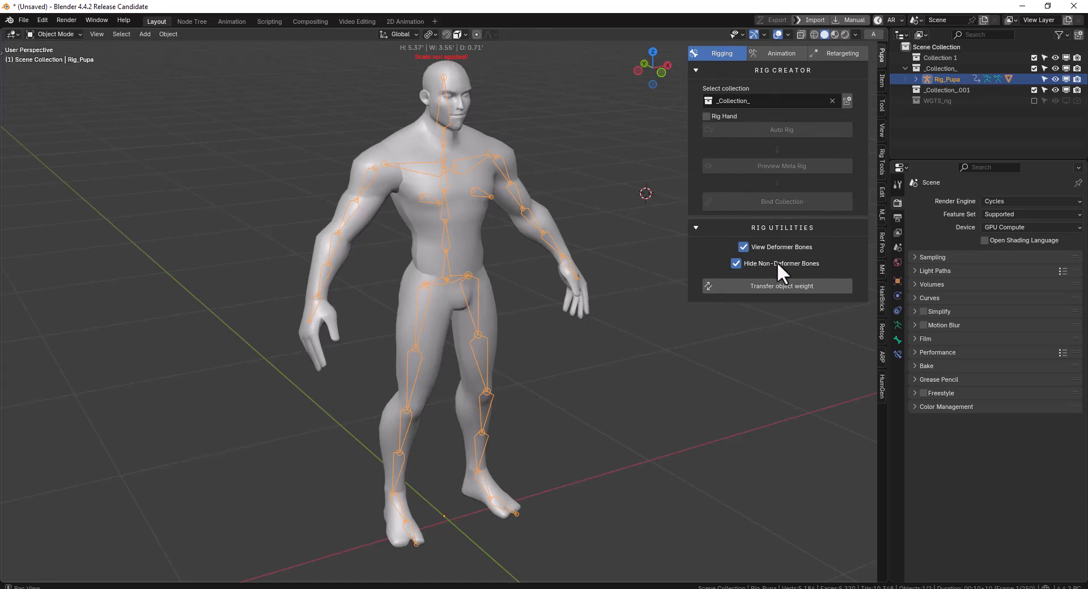
Compare the rig with non-deformer bones hidden and shown, and turn off View Deformer Bones
click(736, 263)
middle_drag(513, 242, 830, 287)
click(735, 263)
click(735, 264)
click(742, 247)
Add a UV sphere, scale it down to about 1.83 ft, and move it toward the character's upper body in front view
key(KP_1)
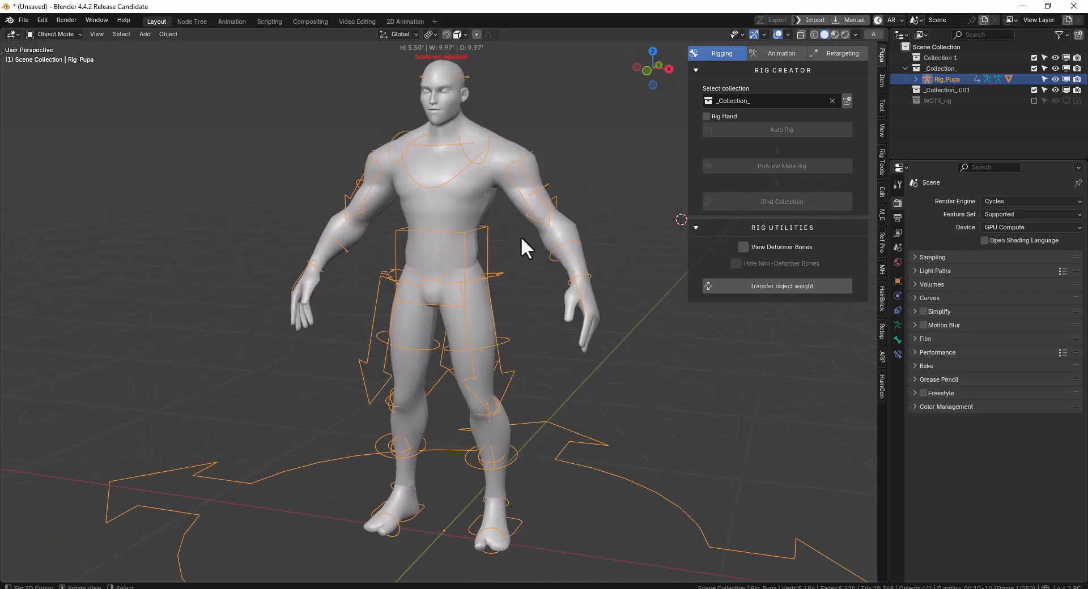
shift+middle_drag(452, 199, 420, 287)
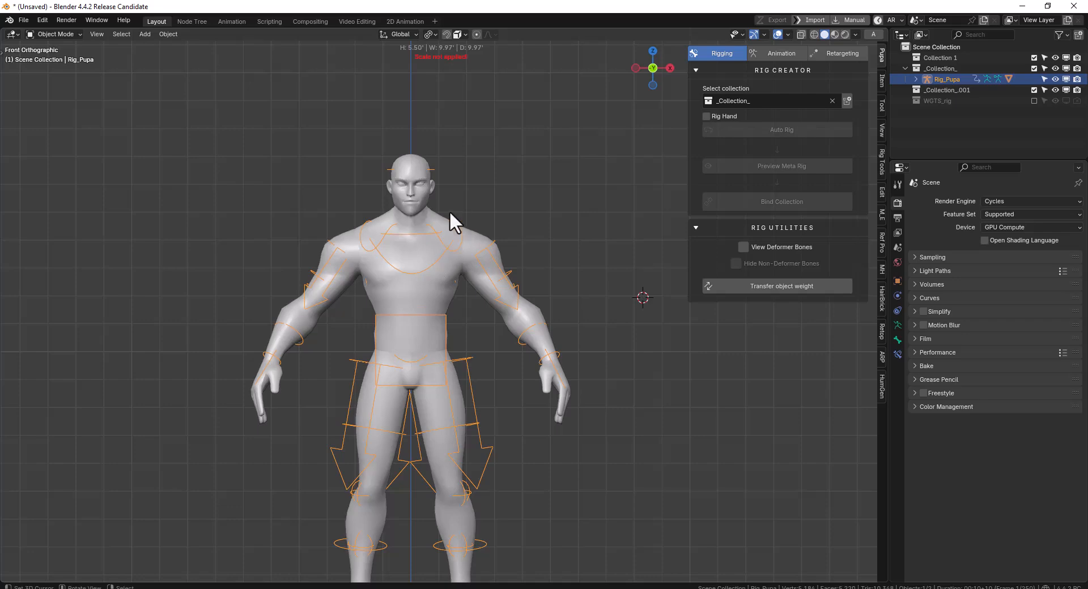
key(shift+a)
mouse_move(523, 192)
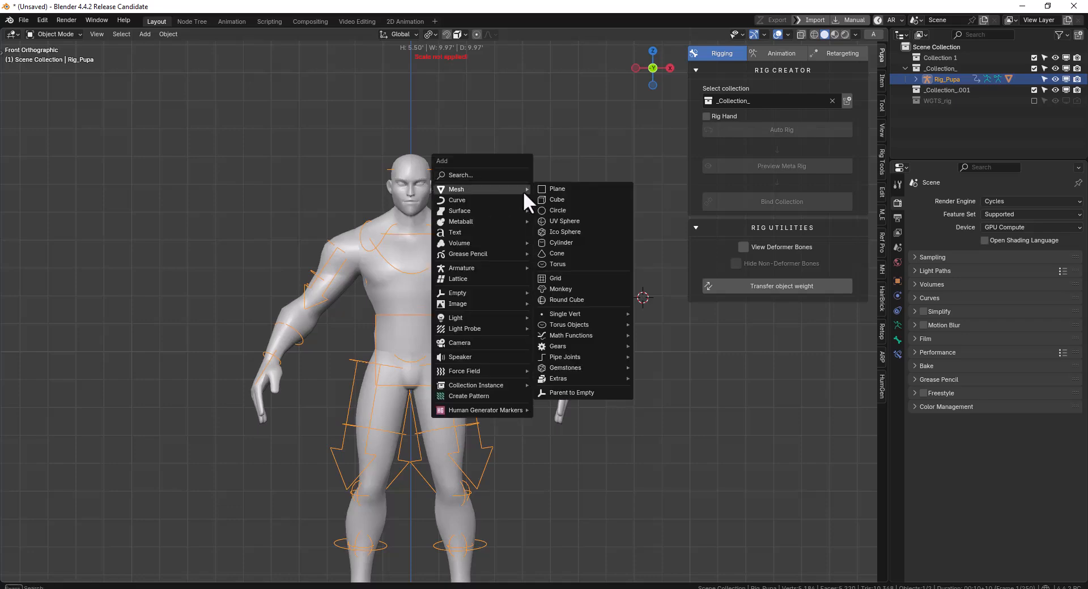
click(559, 222)
key(s)
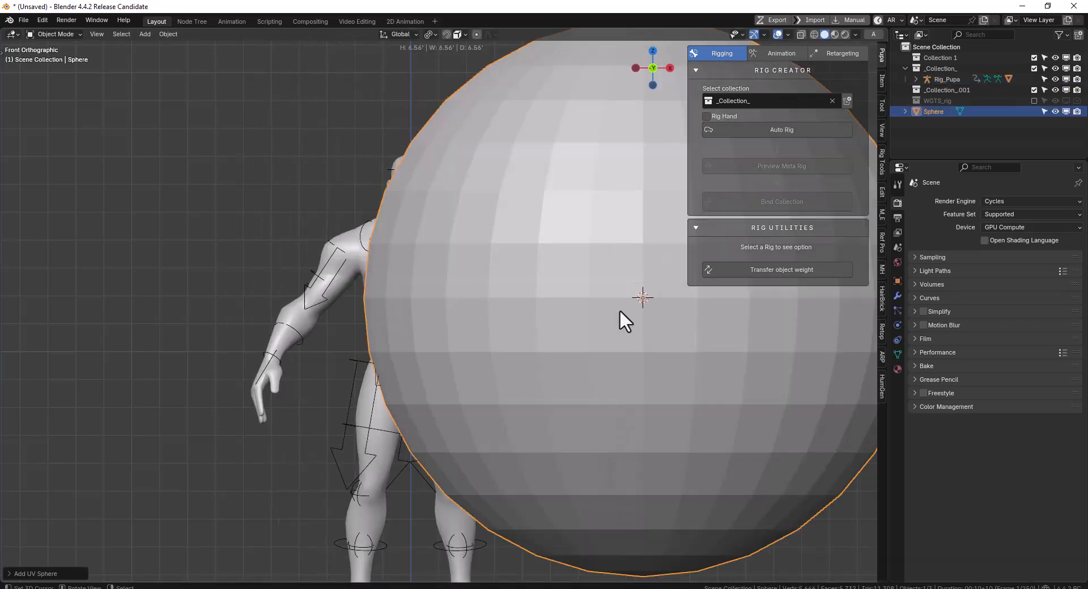
click(686, 329)
key(g)
click(546, 263)
Align the sphere with the body from the side, scale it to about 0.95 ft, and place it on the left shoulder
middle_drag(544, 264, 424, 267)
key(g)
click(472, 253)
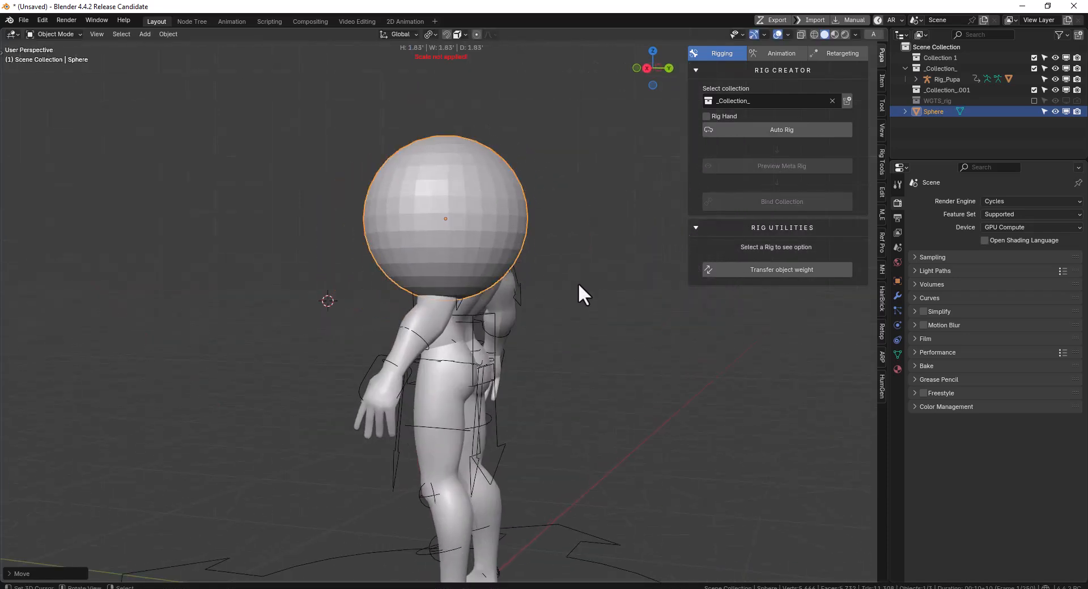
key(s)
click(547, 255)
key(KP_1)
key(g)
click(524, 248)
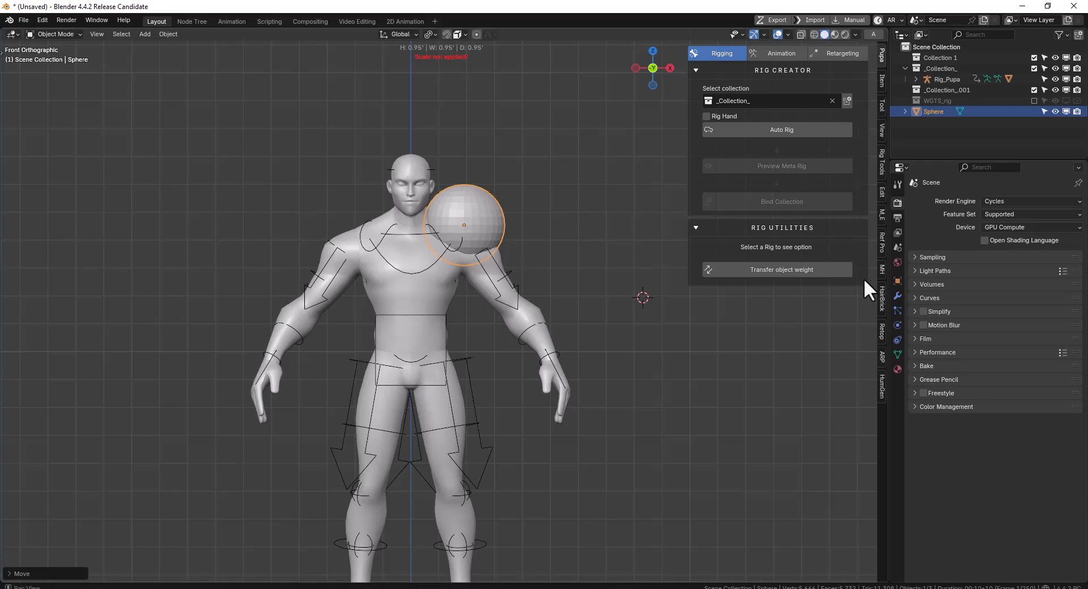
Set up Transfer Object Weight with the male body mesh as source, Rig_Pupa as the rig, and Sphere as the target
click(808, 272)
click(846, 247)
click(532, 296)
click(845, 258)
click(479, 356)
click(834, 270)
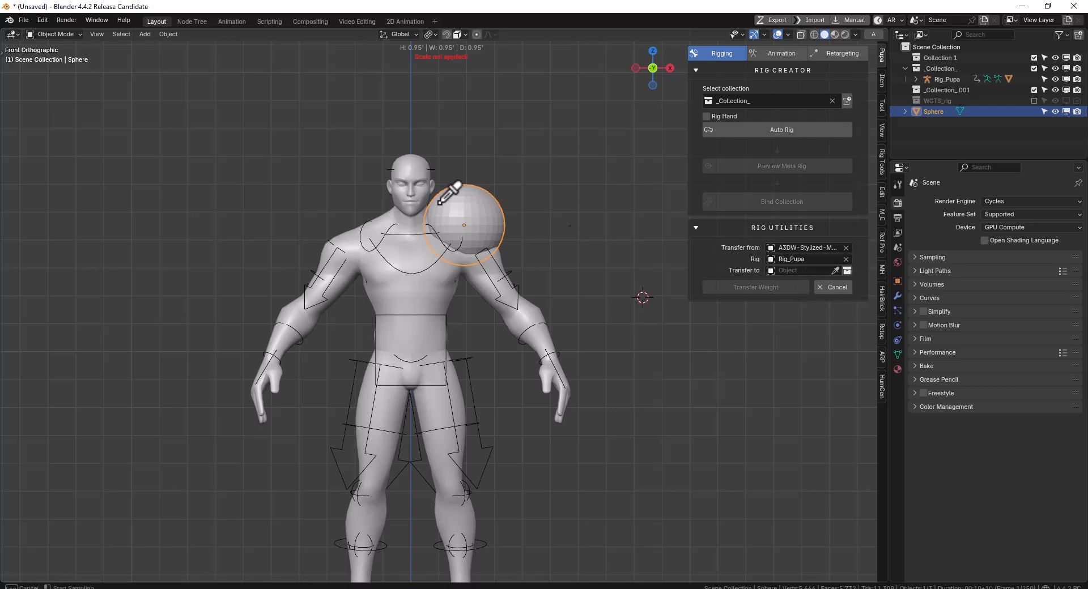
click(471, 195)
Switch the weight transfer target to a collection, view the available collections, and return to the single-object target
click(849, 271)
click(850, 271)
click(849, 271)
click(818, 271)
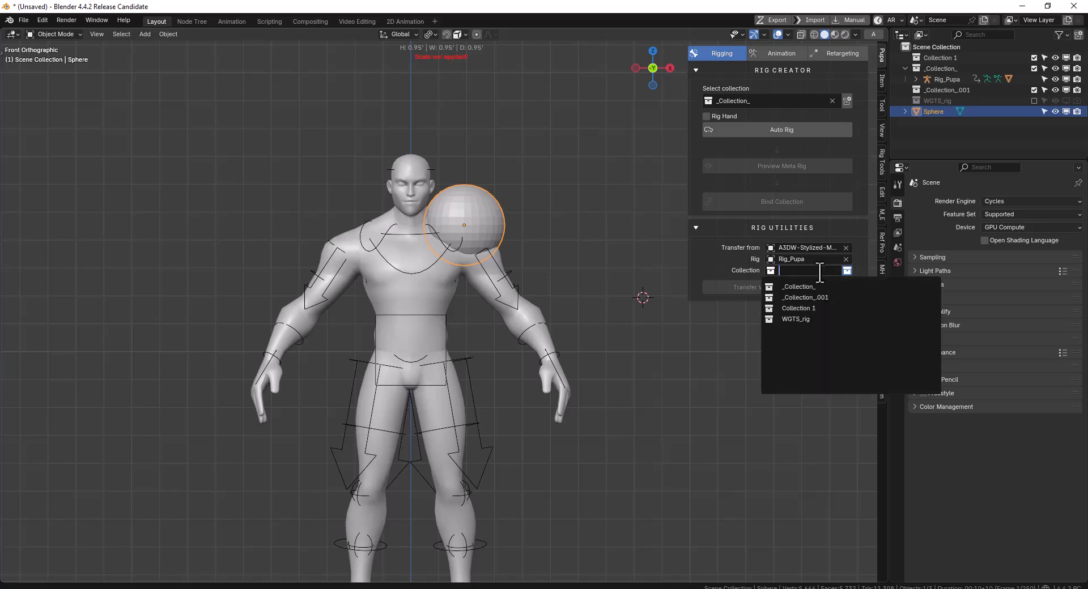
key(Escape)
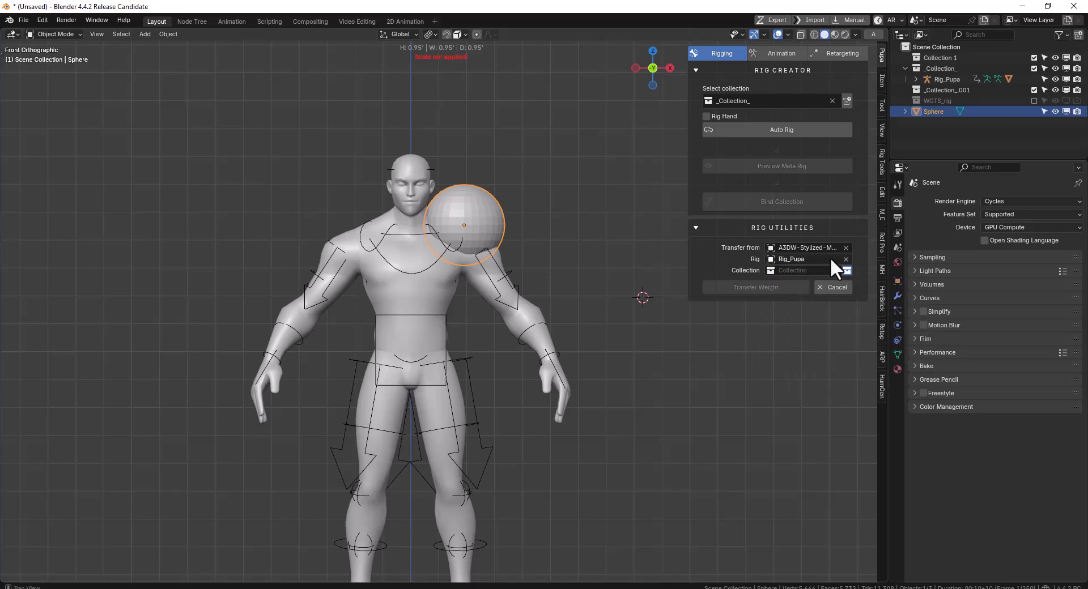
click(847, 271)
Run Transfer Weight to bind the sphere to the character rig, and deselect everything
mouse_move(572, 263)
middle_down()
mouse_move(526, 238)
mouse_move(567, 255)
middle_up()
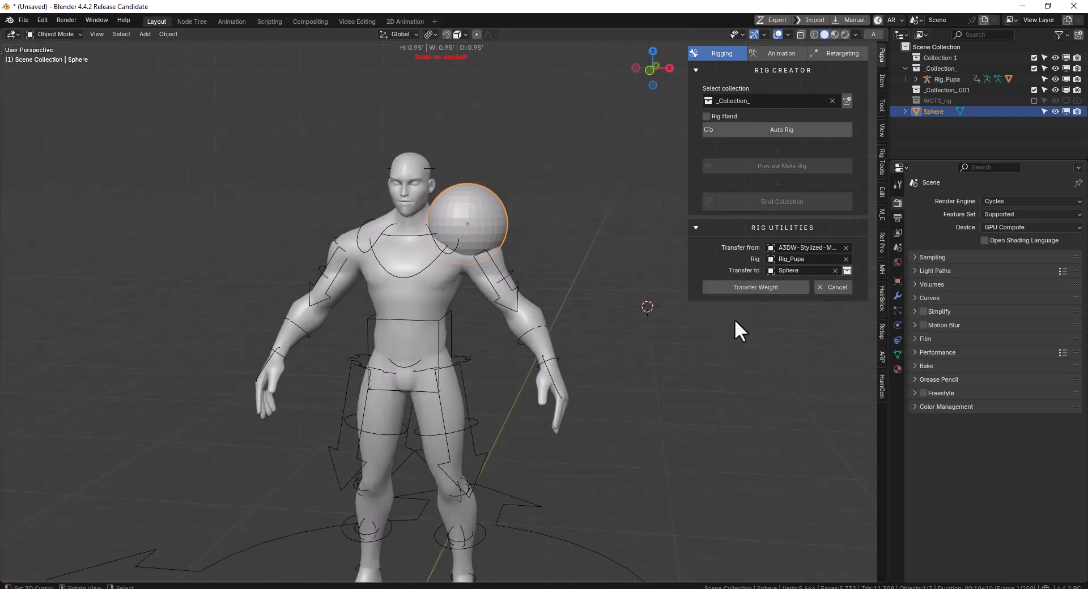
click(746, 289)
middle_drag(584, 296, 452, 272)
key(alt+a)
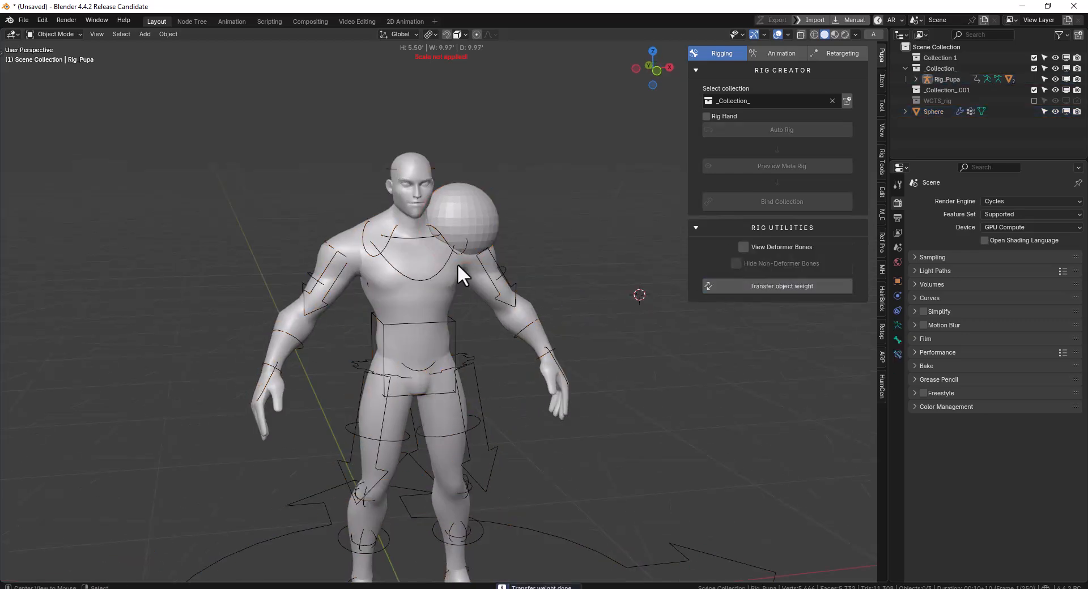
Test the sphere's deformation in Pose Mode by moving the left hand IK control in front view, and cancel the move
right_click(464, 260)
right_click(443, 260)
right_click(445, 260)
key(ctrl+Tab)
key(KP_1)
right_click(556, 376)
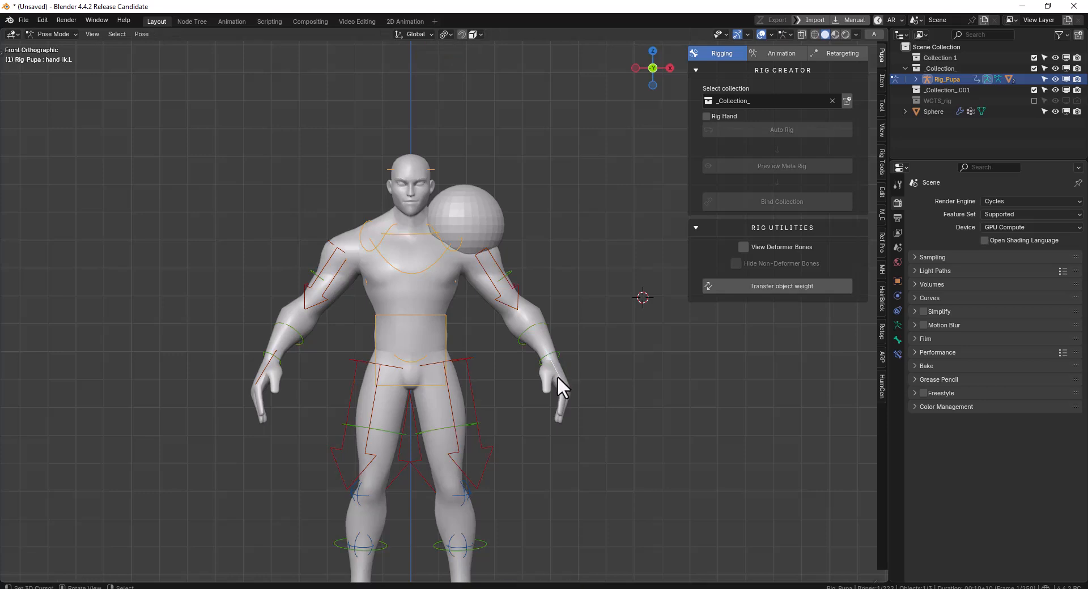
key(g)
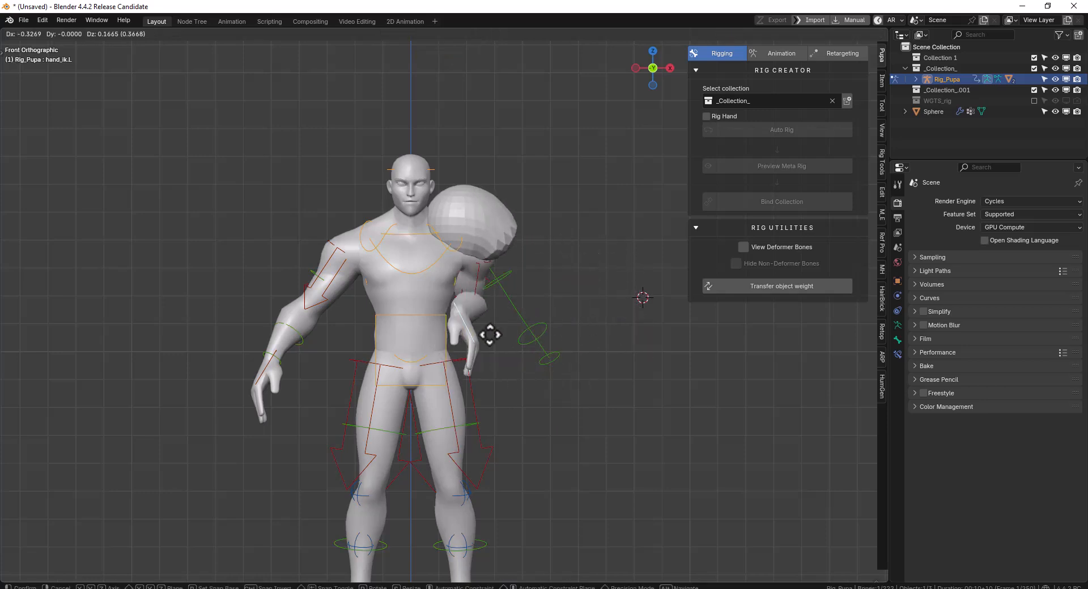
key(Escape)
Test-rotate the left shoulder and head controls to check how the sphere follows the rig
right_click(457, 246)
key(r)
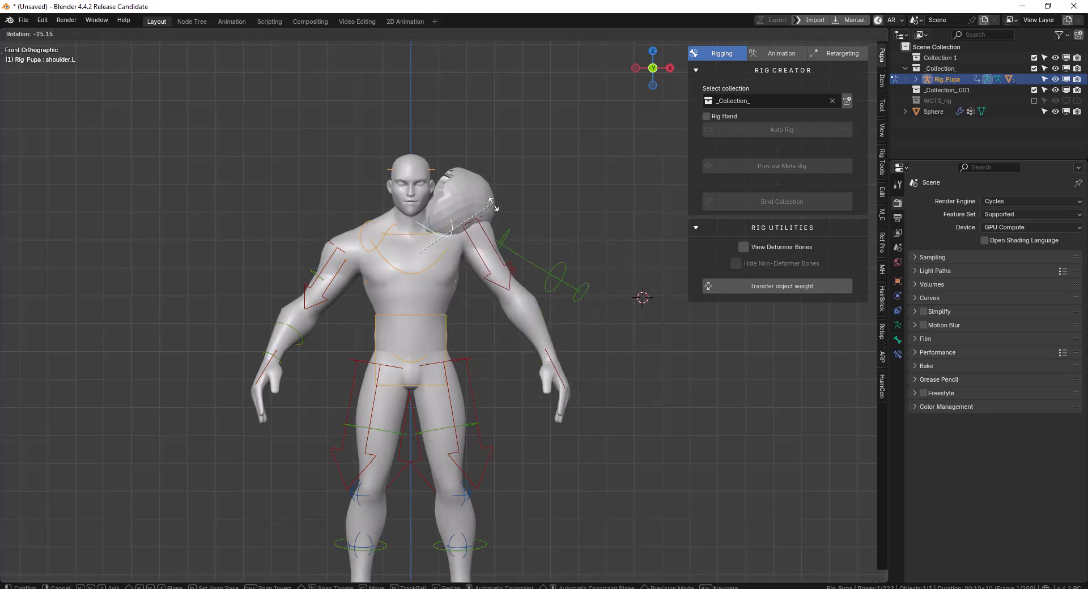
right_click(488, 240)
right_click(430, 169)
key(r)
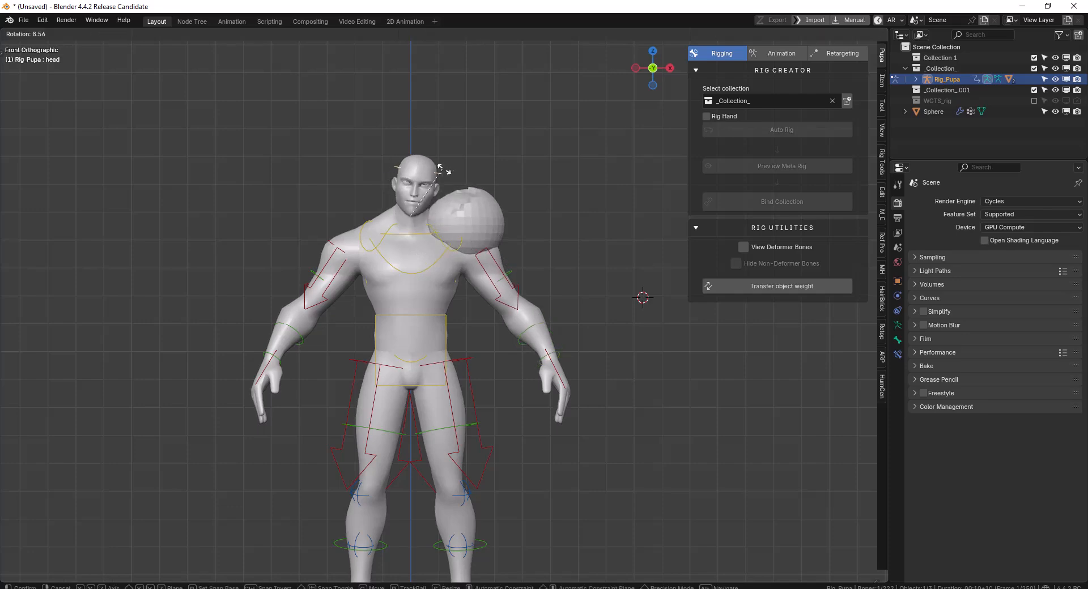
Return to Object Mode and delete the sphere
right_click(490, 206)
key(ctrl+Tab)
key(x)
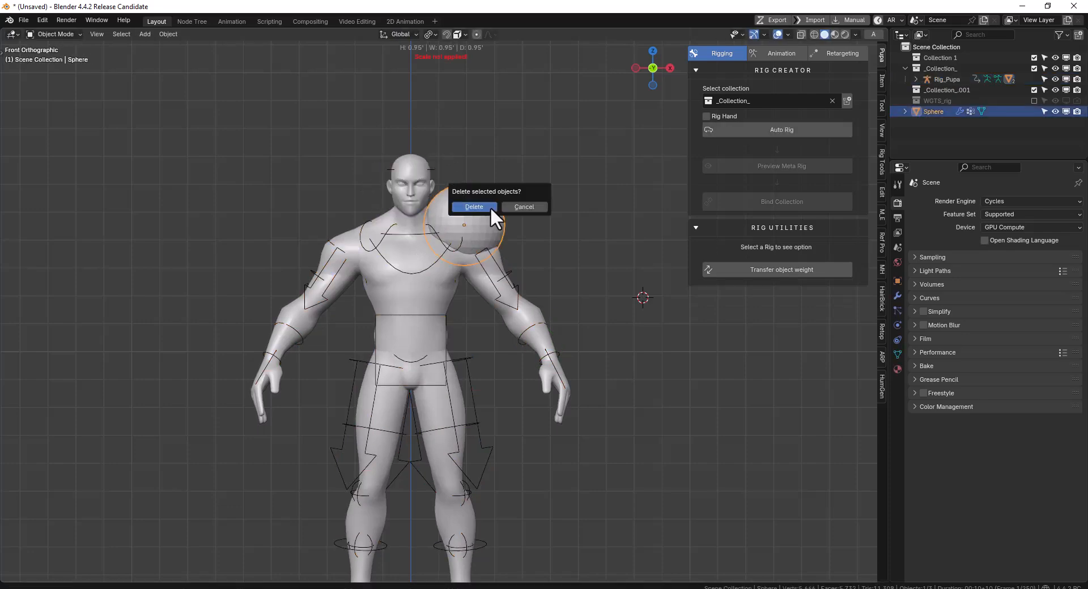
click(491, 208)
Select Rig_Pupa and show the add-on's Animation tools in a wider sidebar
middle_drag(434, 250, 521, 192)
click(773, 56)
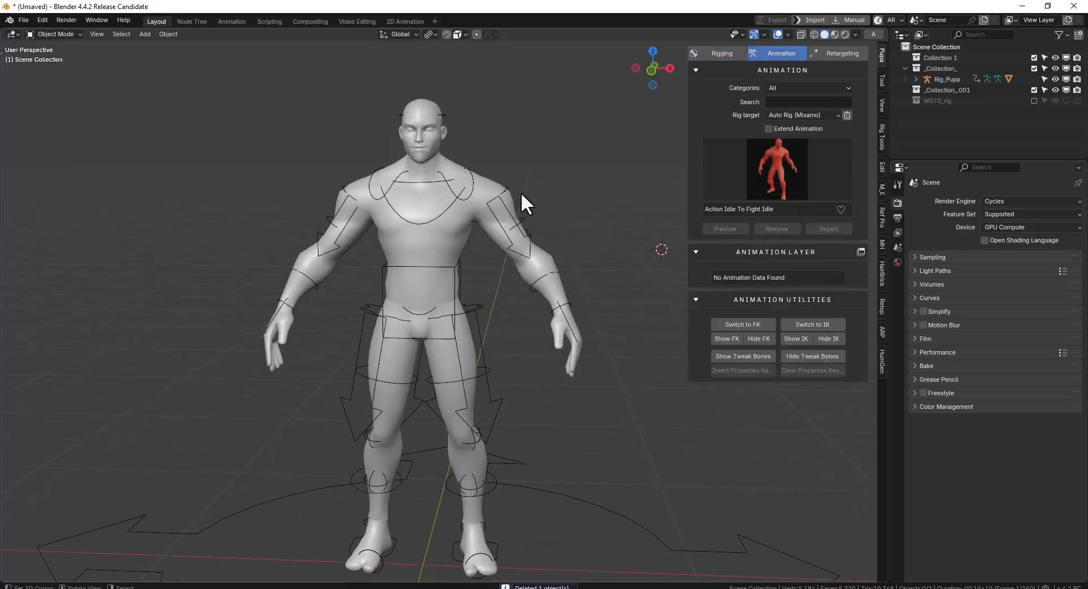
click(524, 218)
middle_drag(526, 230, 559, 226)
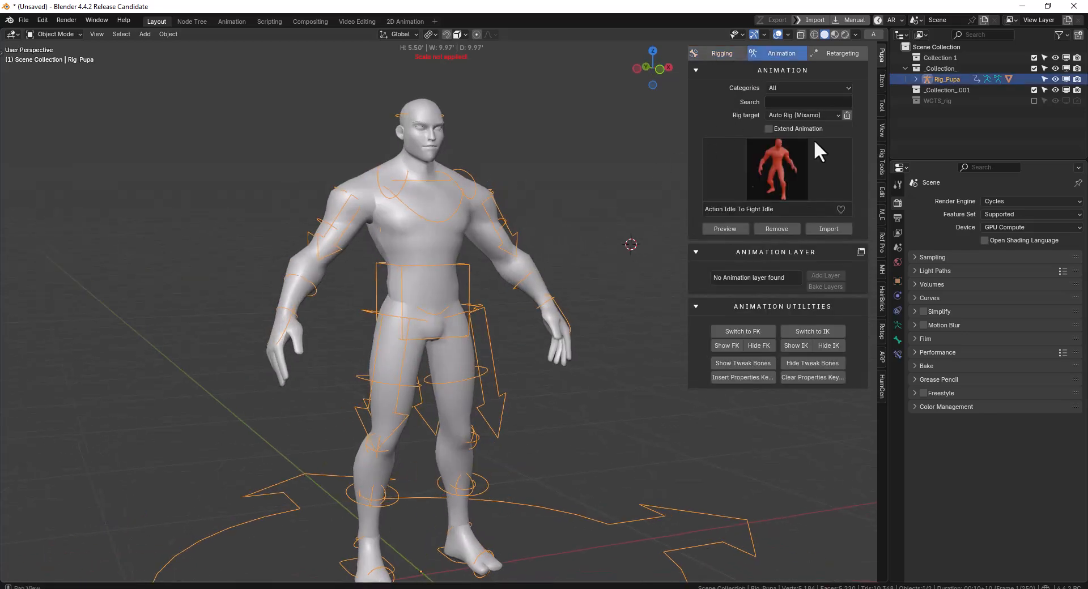
middle_drag(578, 176, 456, 187)
drag(687, 114, 649, 114)
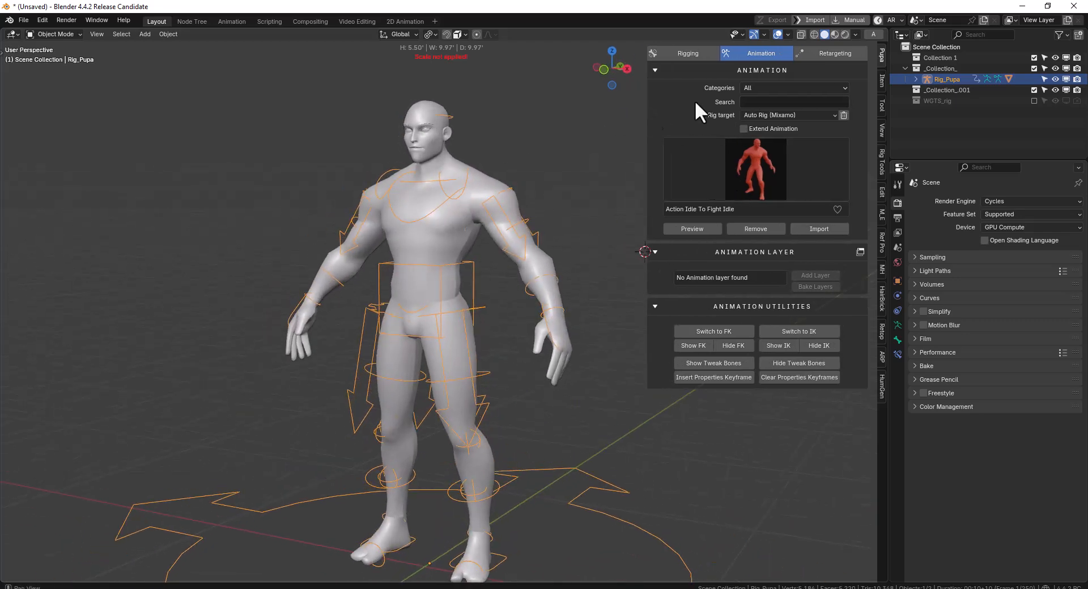
Search the animation library for "run" and browse the matching animations
click(813, 103)
text(run)
key(Return)
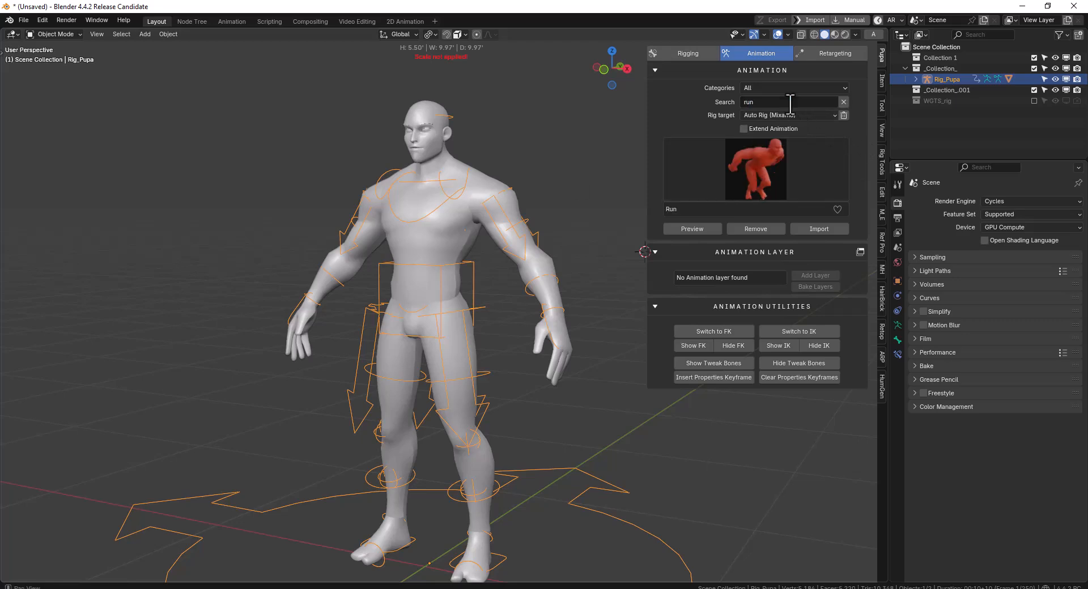
click(781, 162)
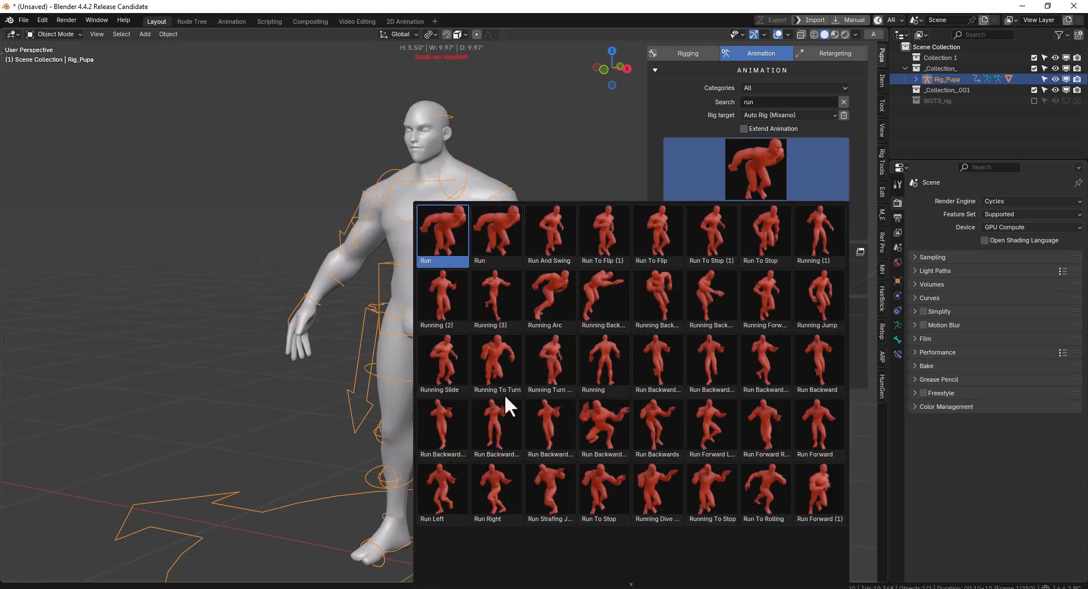
mouse_move(632, 584)
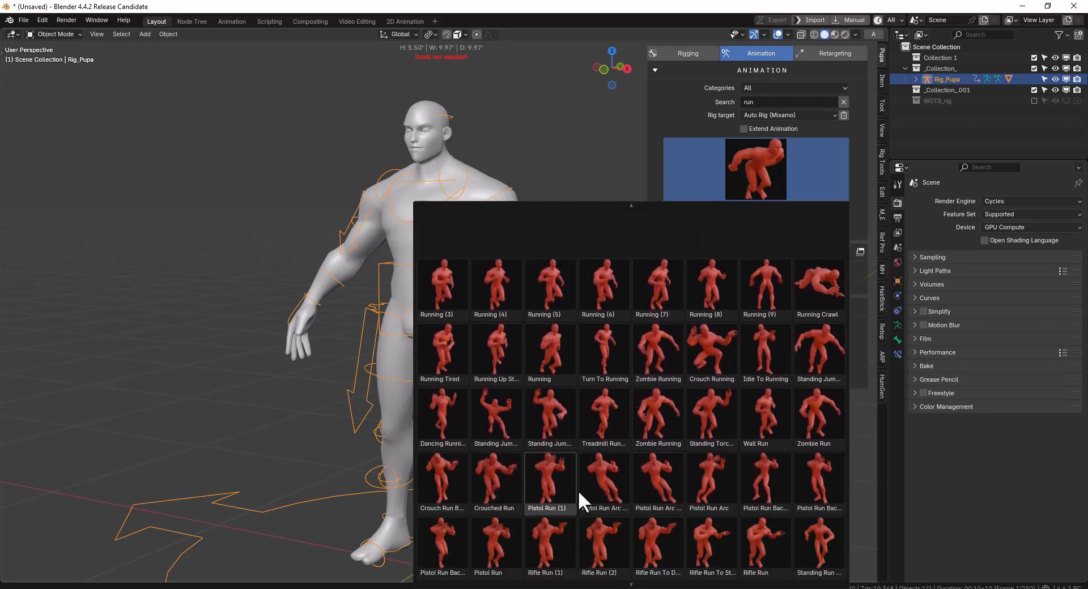
click(243, 400)
Search the animation library for "fall" and view the matching animations
click(780, 104)
text(fal)
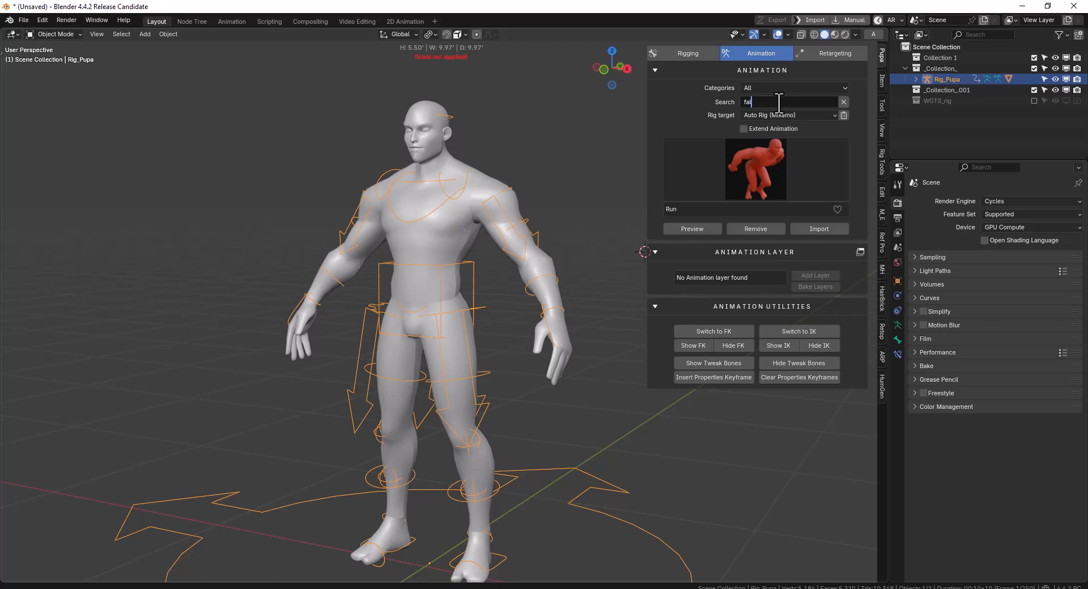
text(l)
key(Return)
click(747, 166)
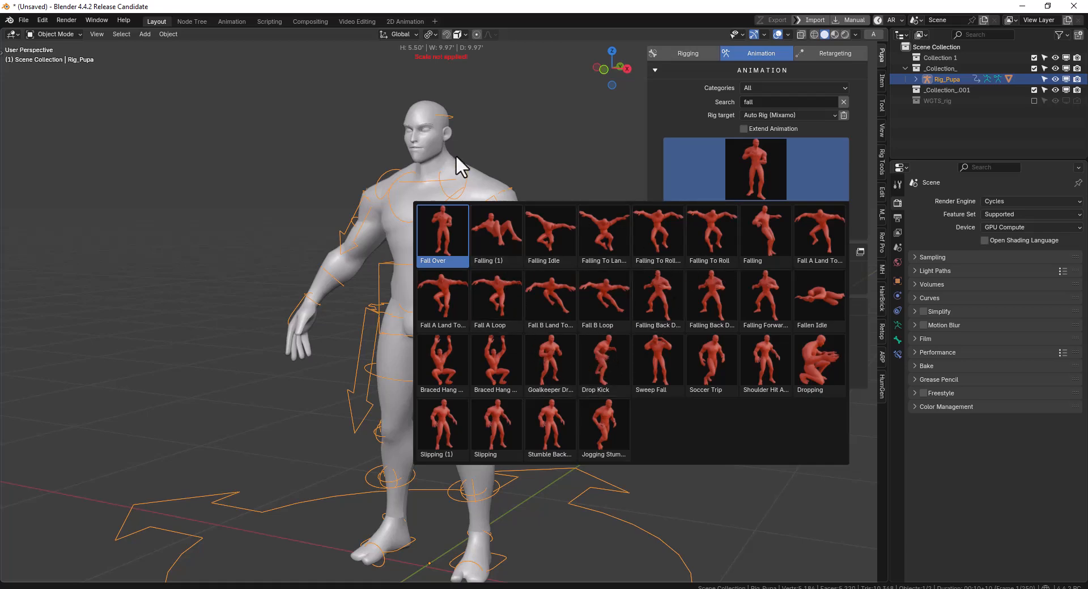
Search the animation library for "die"
click(763, 102)
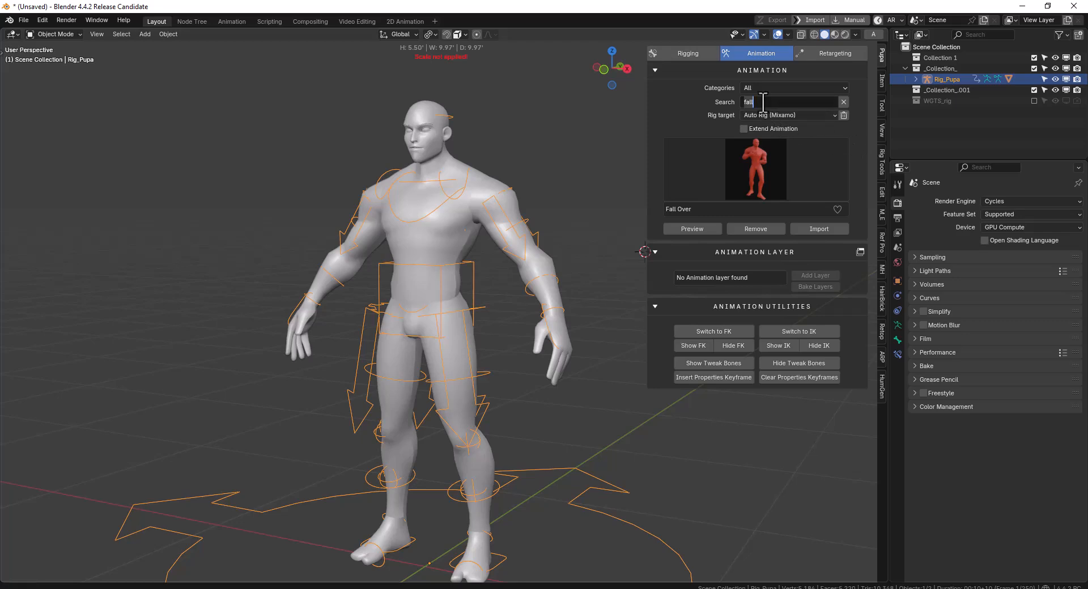
text(die)
key(Return)
Change the animation search to "kill" and browse the matching animations
click(755, 102)
key(BackSpace)
key(BackSpace)
key(BackSpace)
text(kill)
key(Return)
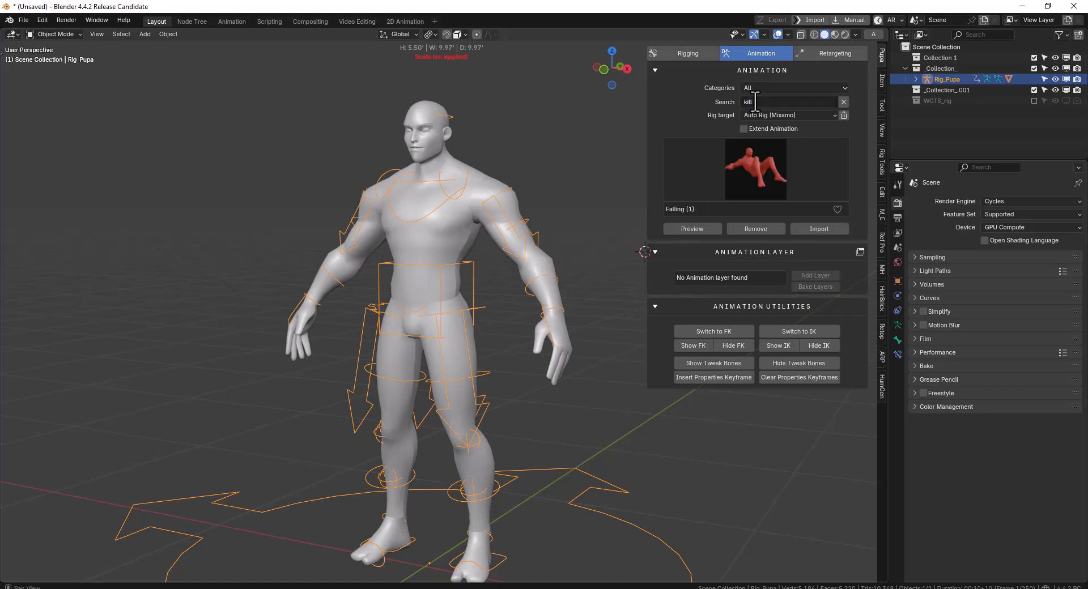
click(752, 193)
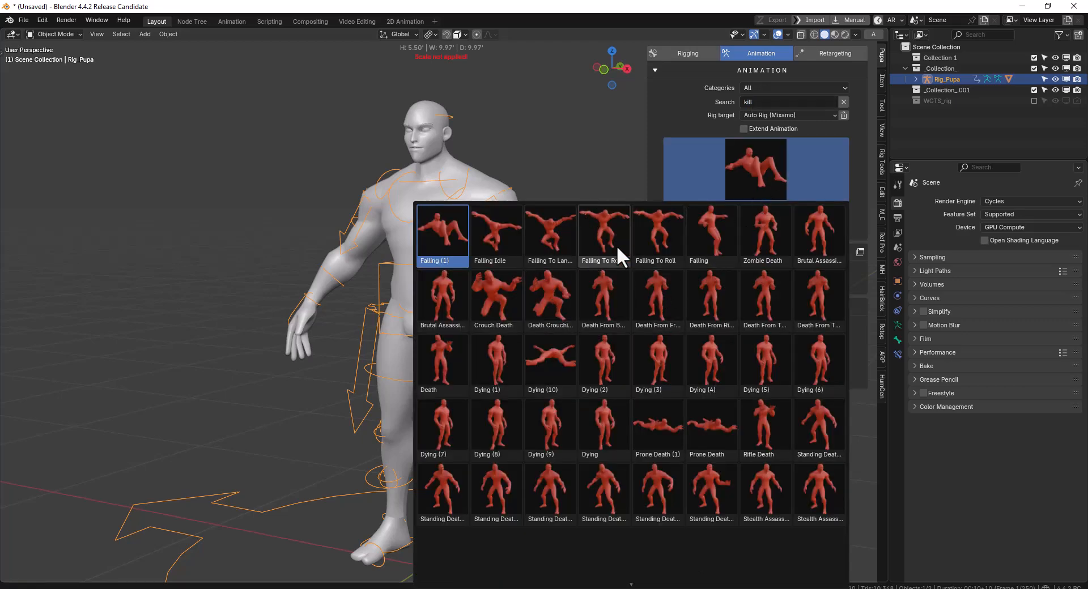
click(753, 160)
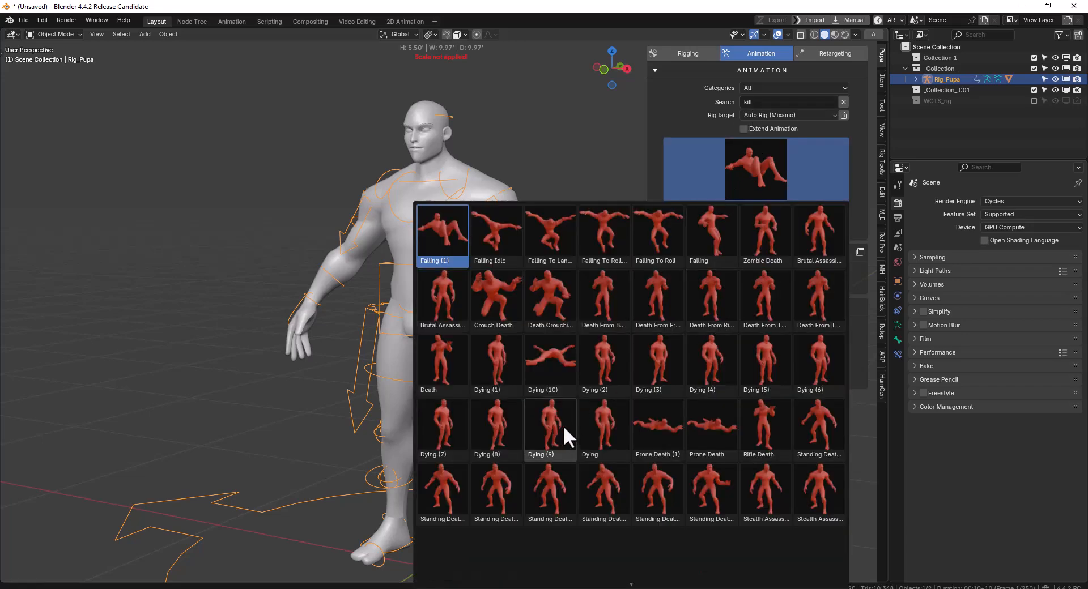
scroll(678, 520, down, 3)
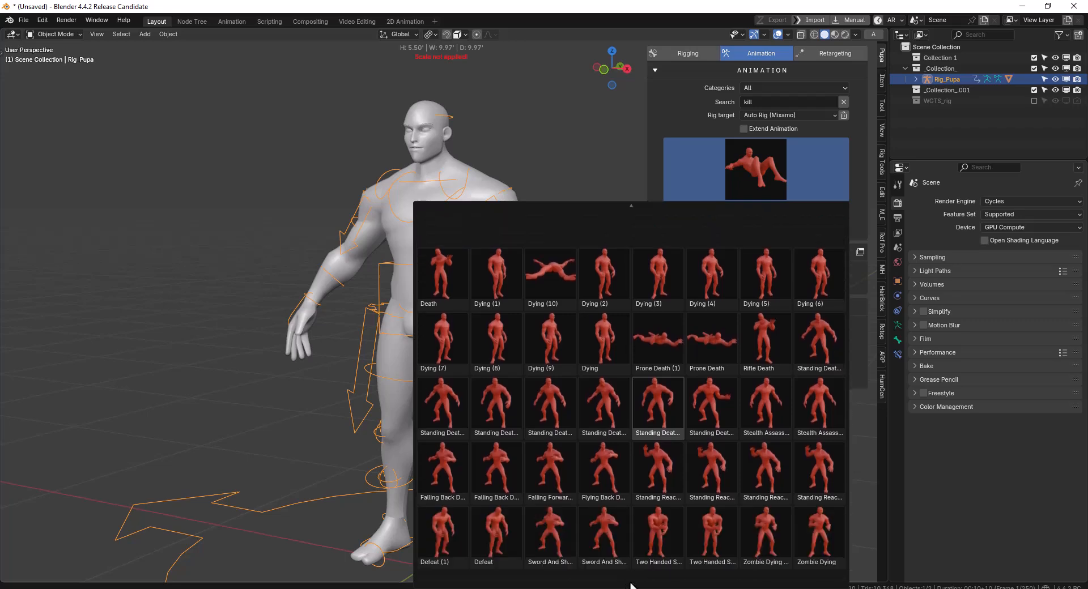
middle_drag(539, 247, 599, 226)
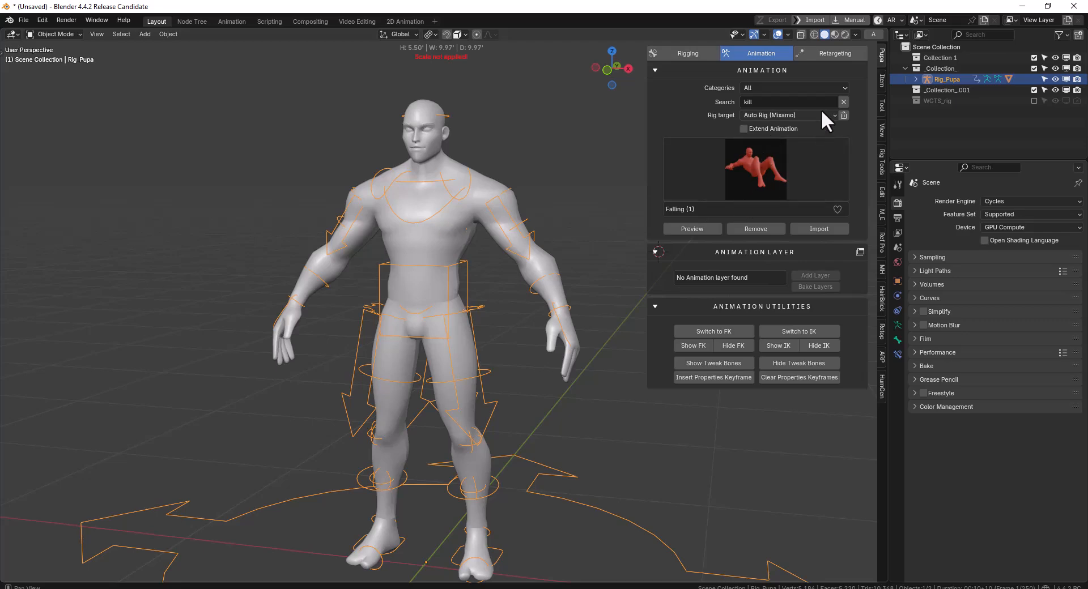
scroll(439, 274, down, 4)
middle_drag(550, 200, 512, 222)
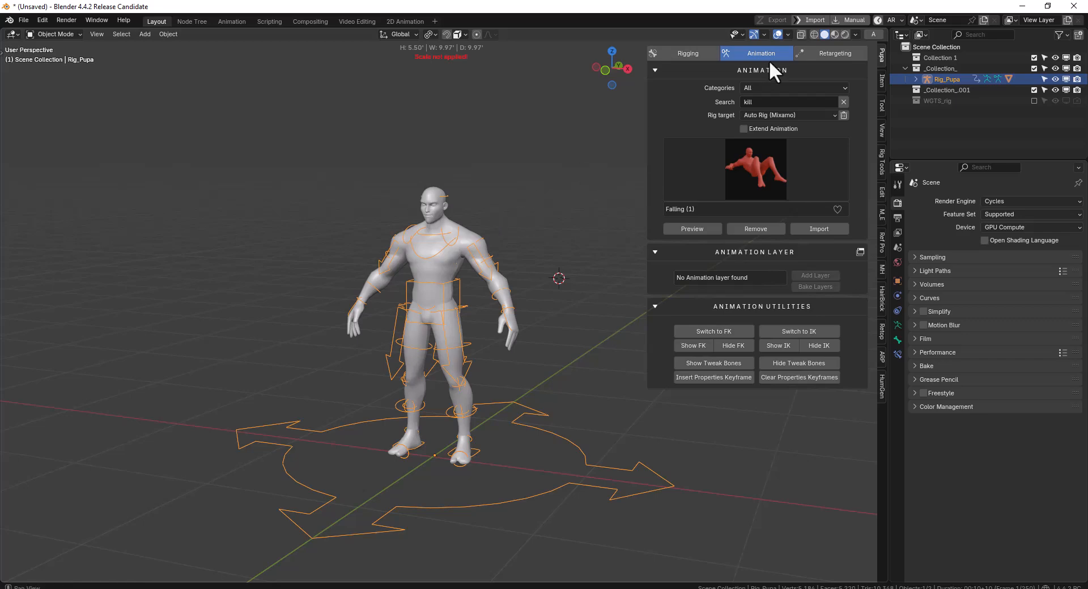
scroll(487, 238, up, 2)
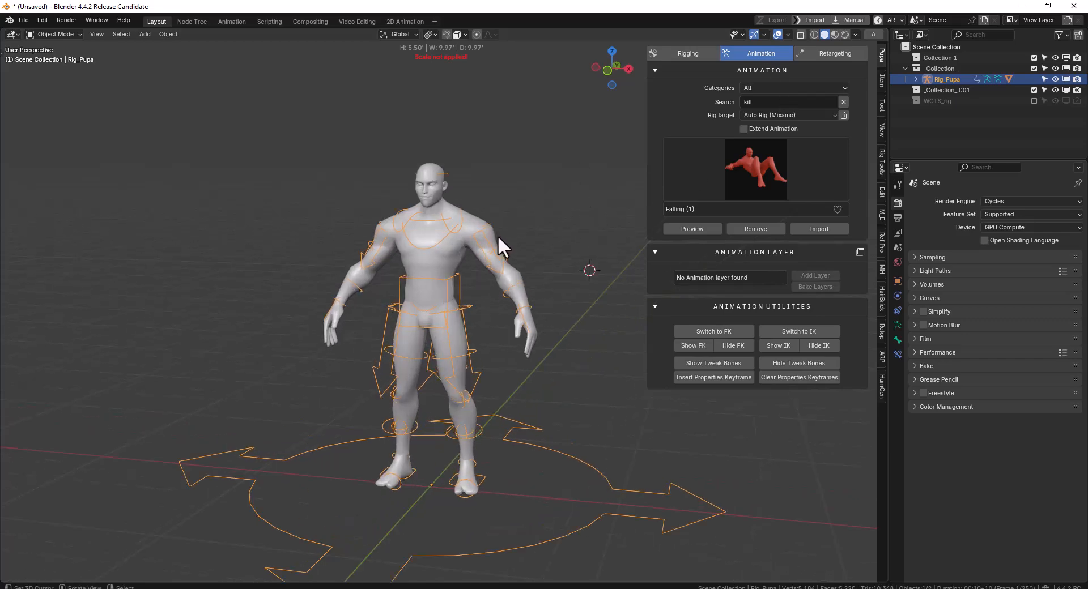
middle_drag(498, 236, 546, 213)
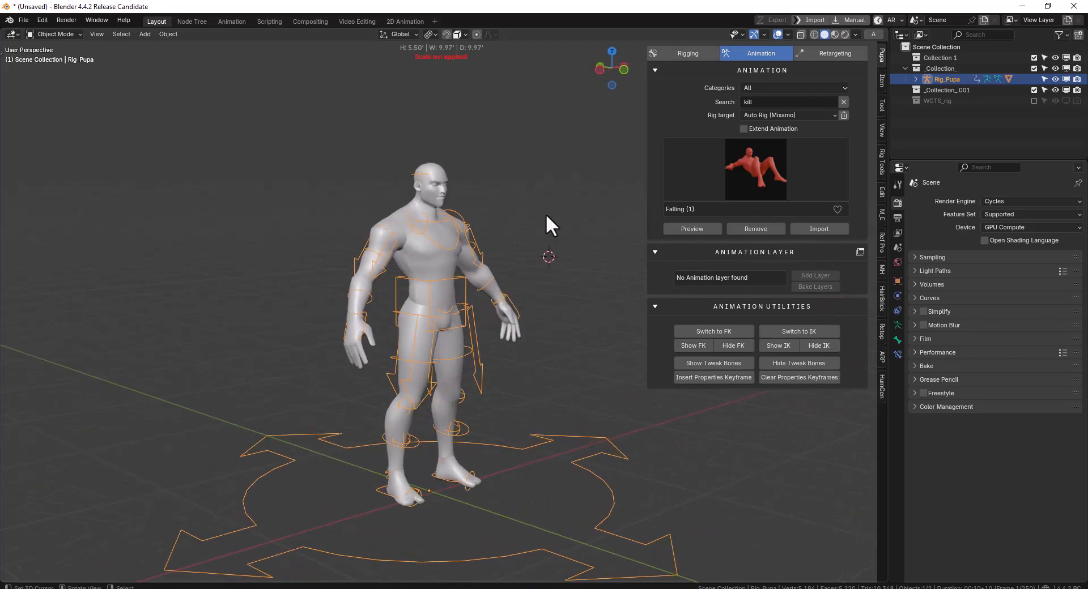
click(708, 168)
middle_drag(528, 148, 654, 144)
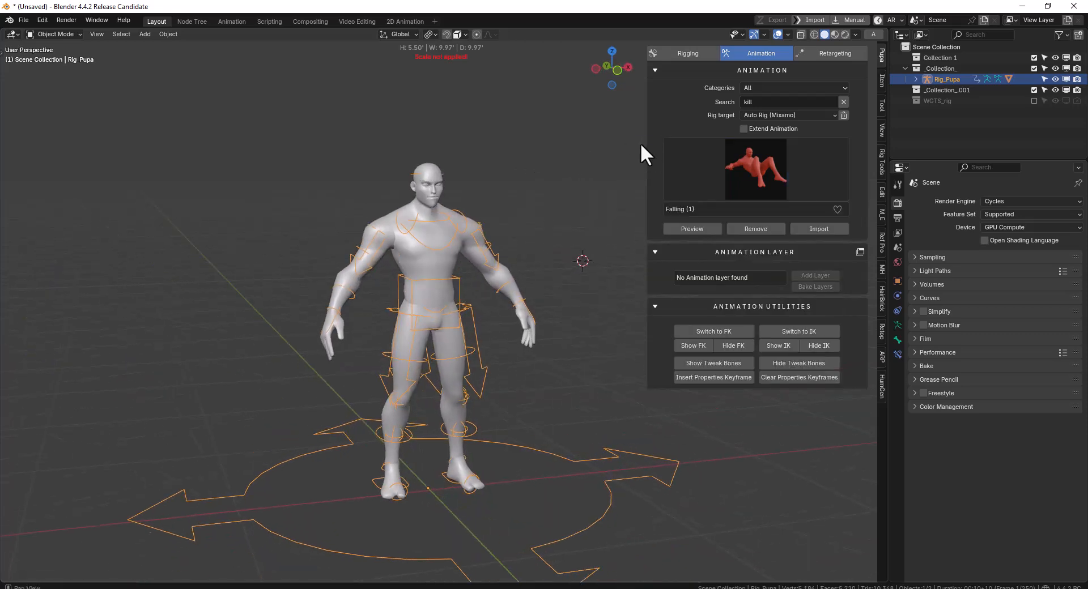
Set the animation's rig target to Rigfy(Mixamo)
click(790, 114)
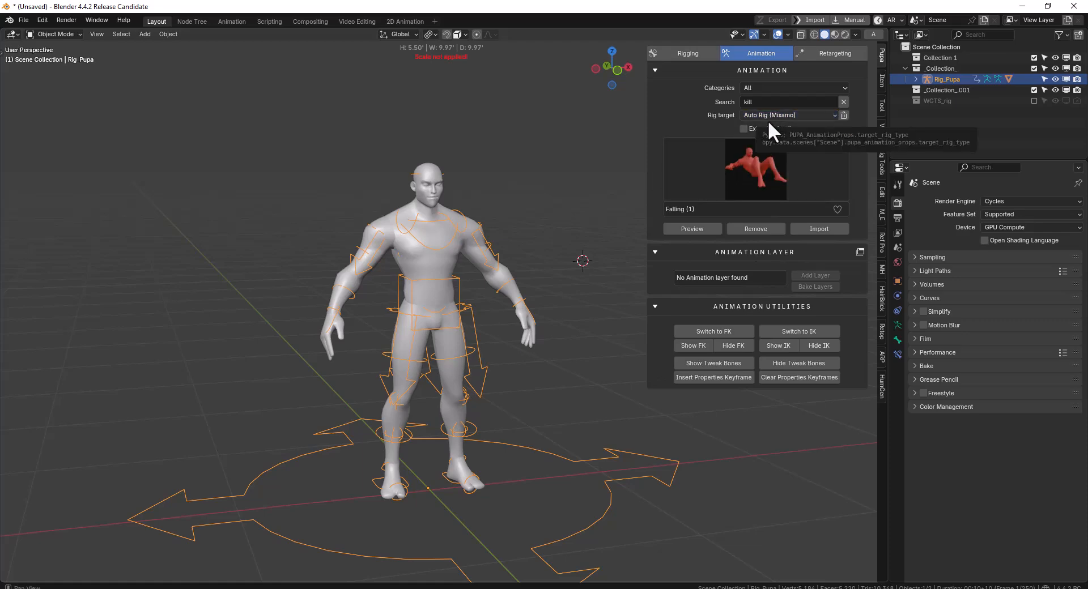
middle_drag(492, 199, 598, 202)
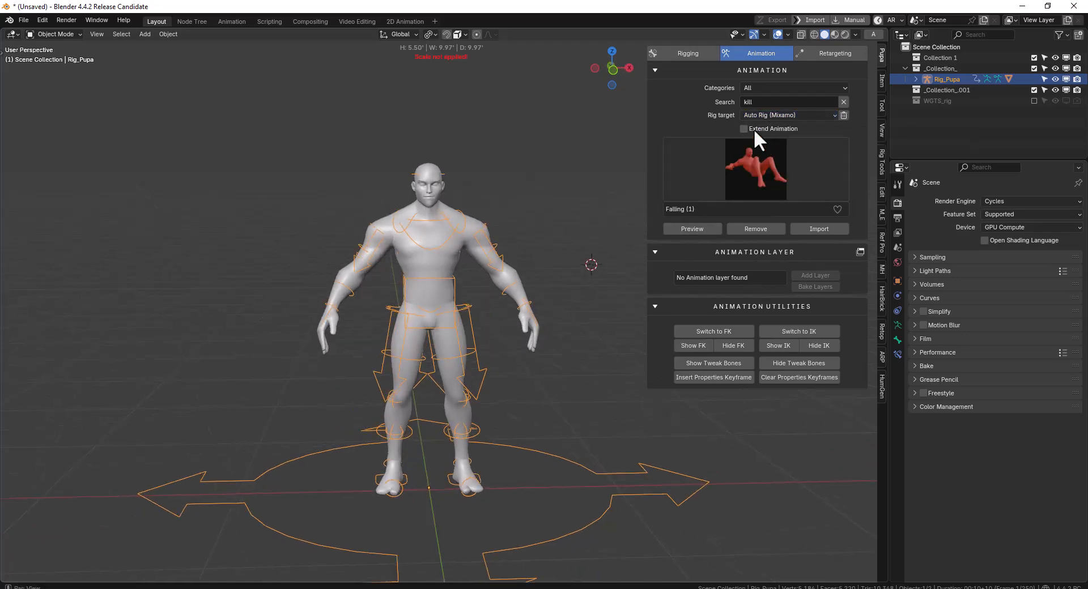
click(833, 115)
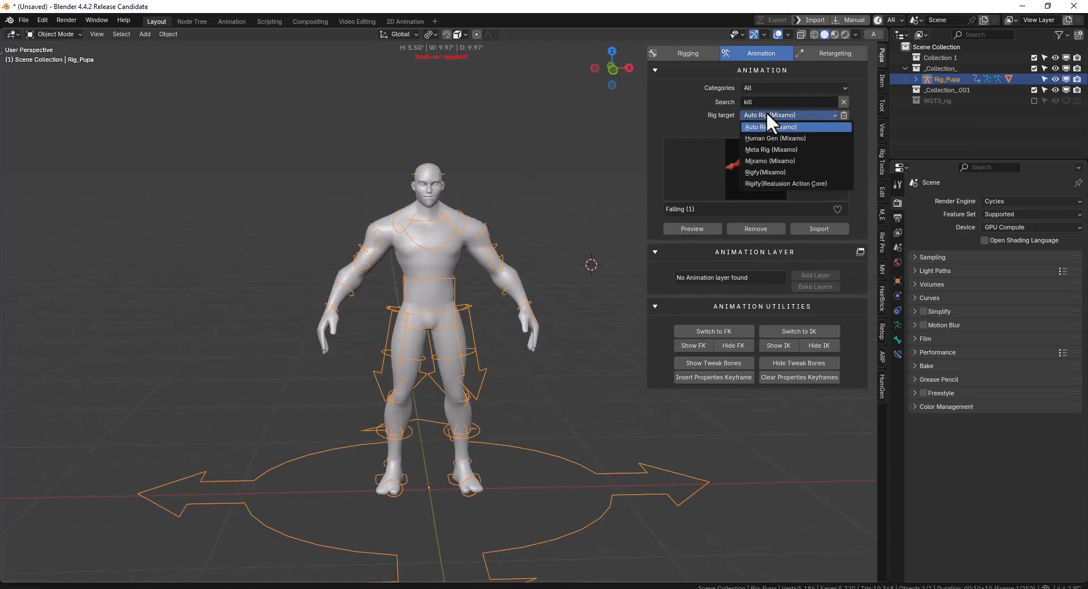
click(773, 172)
Choose the Zombie Death animation from the library for the character rig
middle_drag(515, 160, 433, 226)
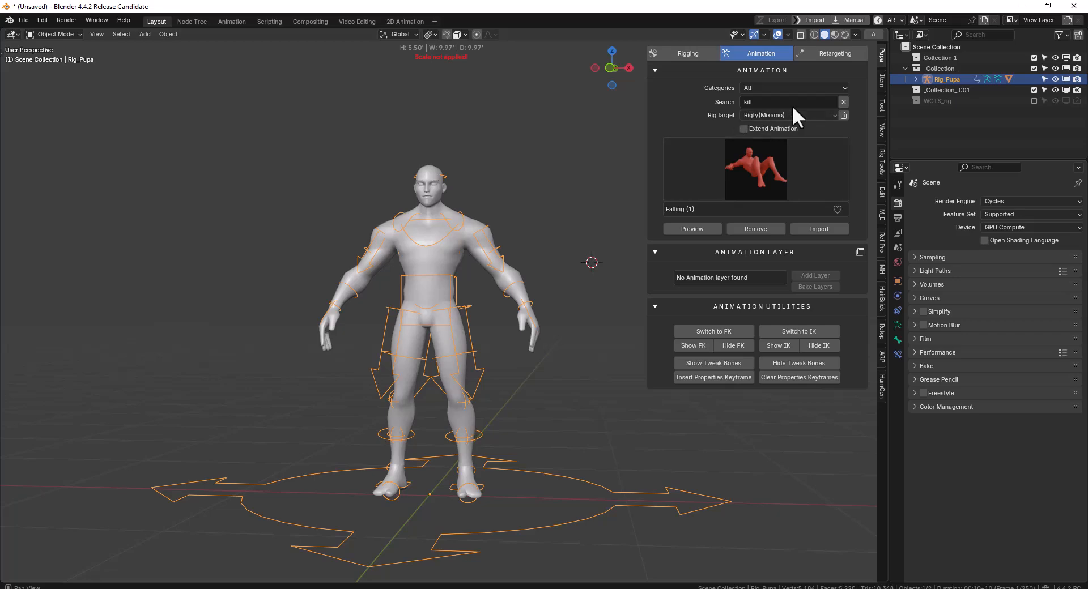
mouse_move(521, 205)
middle_down()
mouse_move(512, 209)
mouse_move(531, 208)
middle_up()
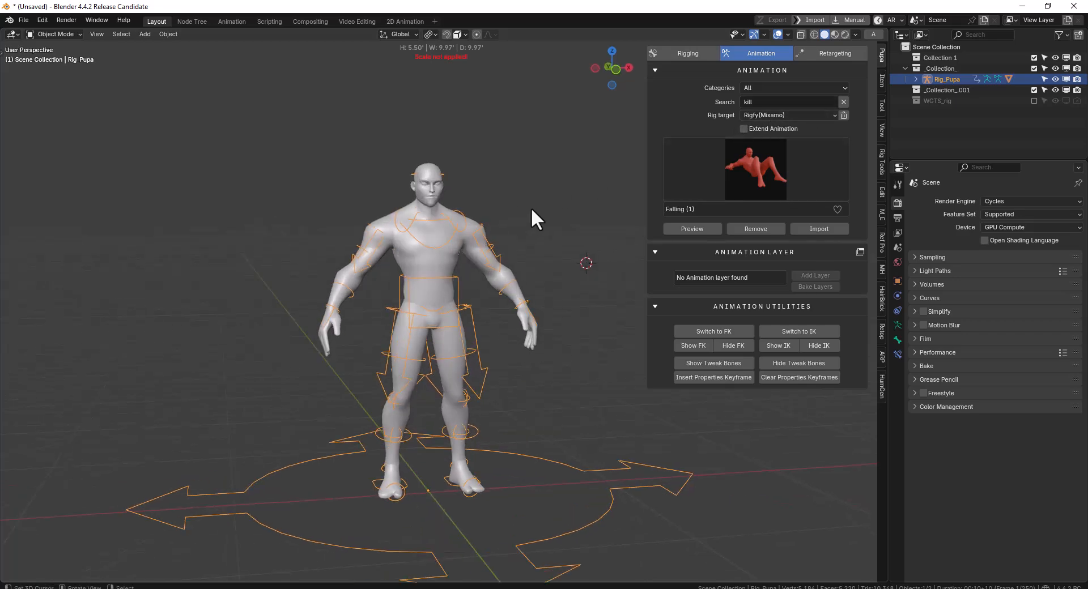
click(759, 175)
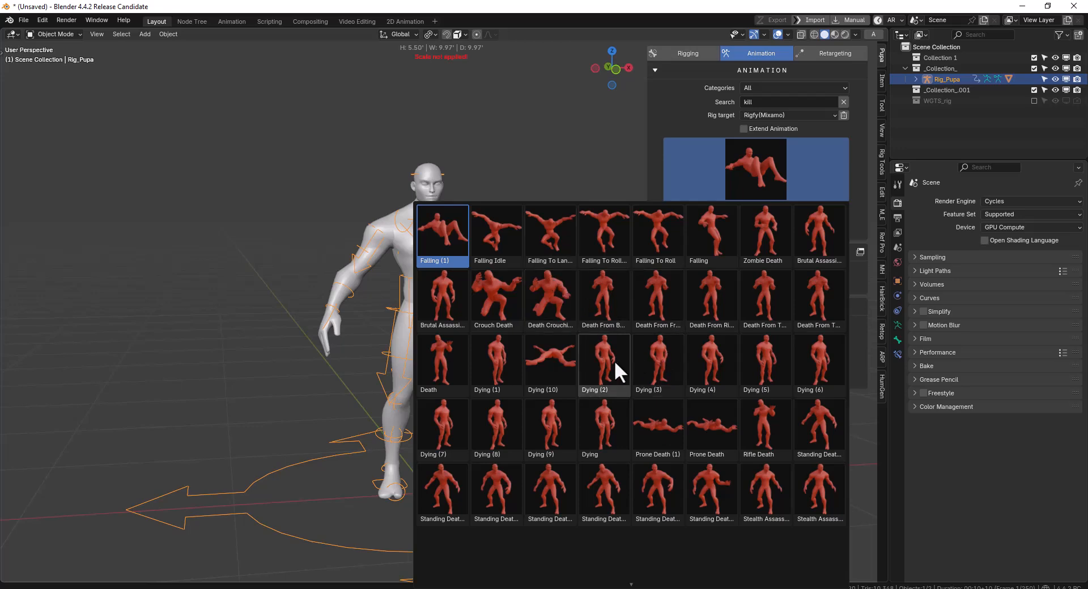
click(768, 243)
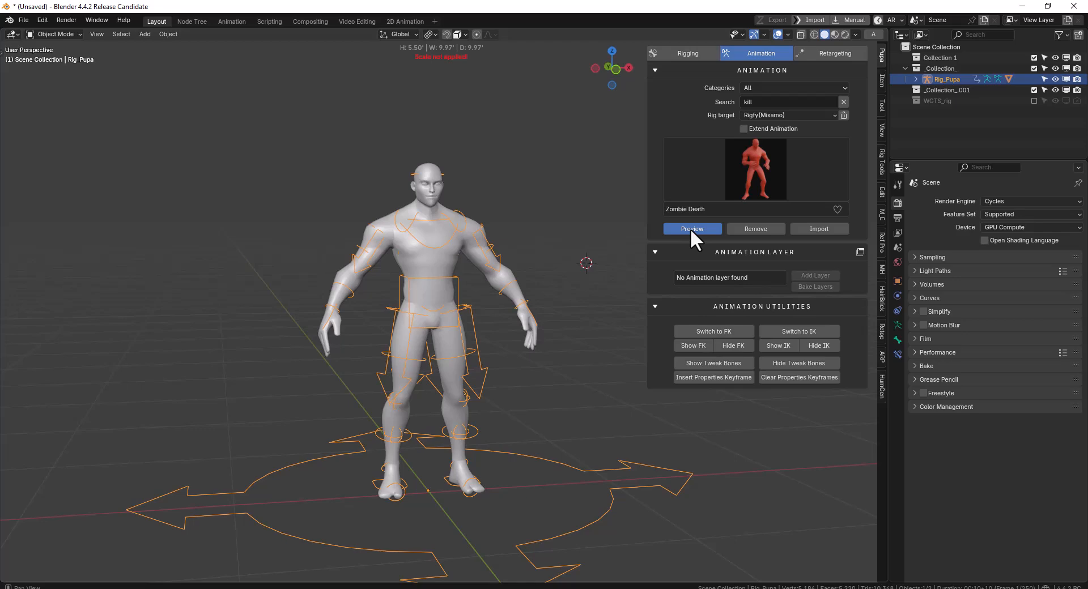
Preview the Zombie Death animation on the character rig from several angles, cancel the preview and remove the animation
click(690, 229)
middle_drag(442, 298, 476, 298)
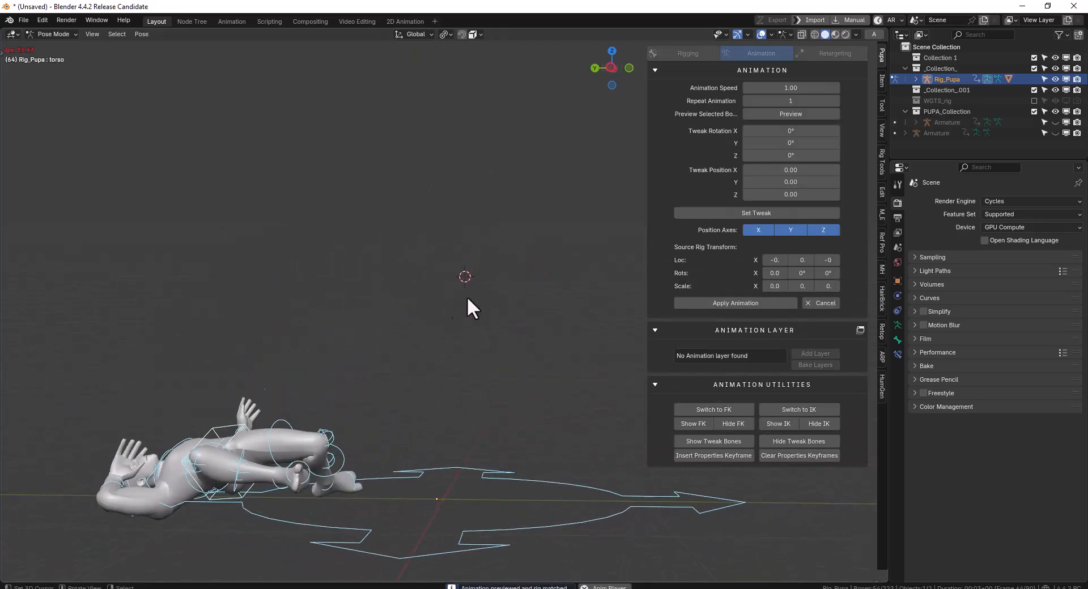
middle_drag(410, 311, 373, 309)
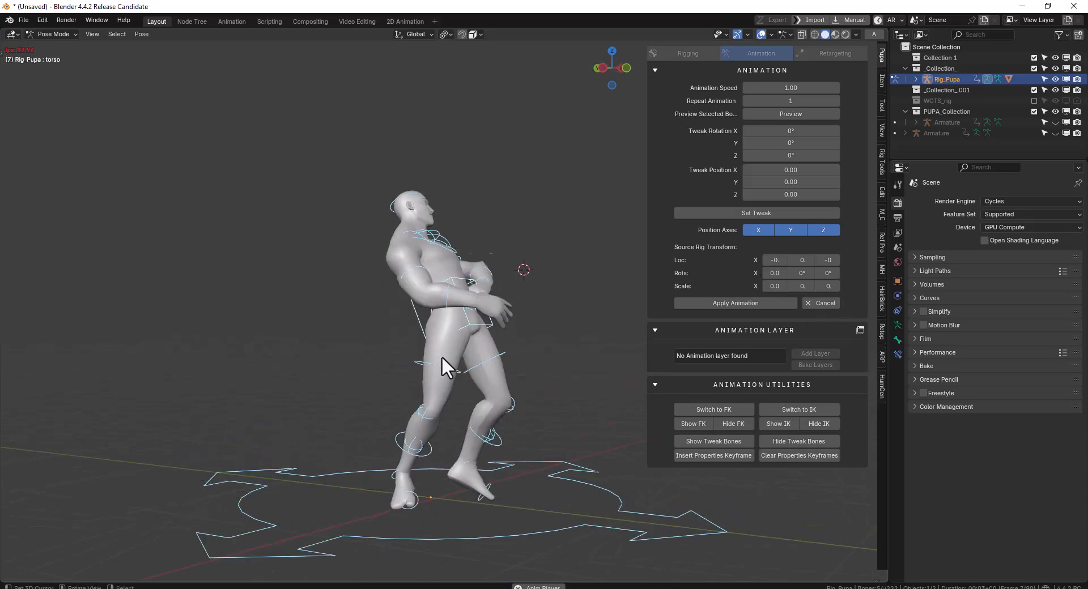
click(824, 303)
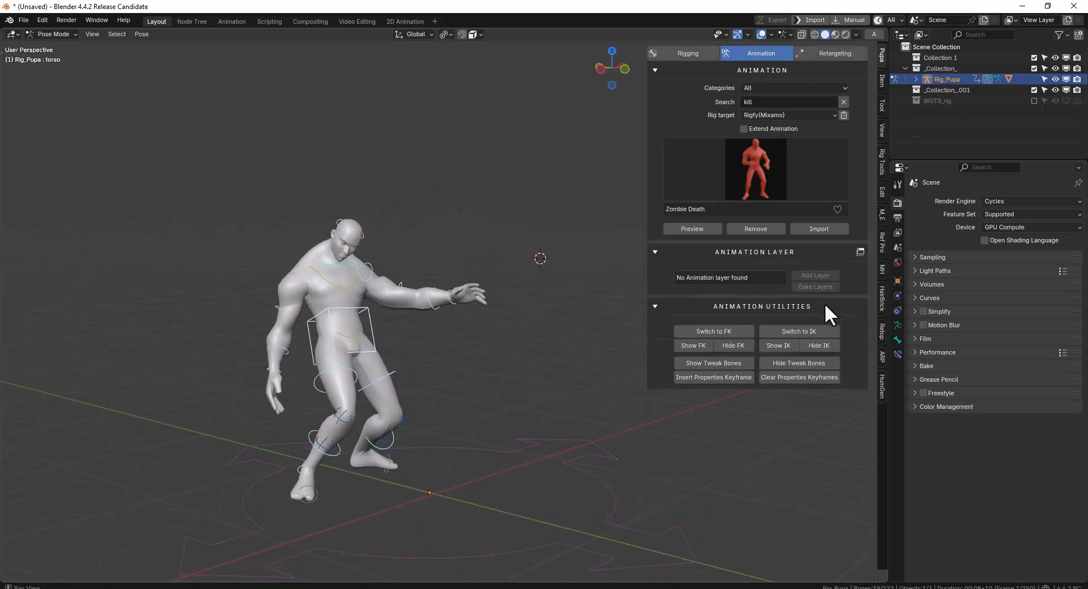
click(757, 226)
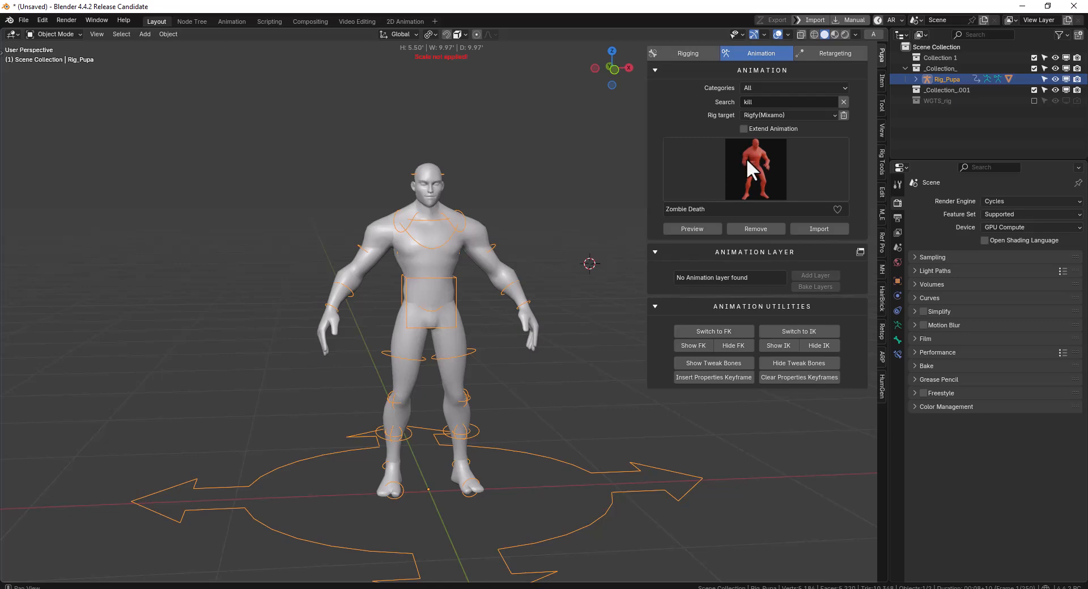
Search the animation library for "walk"
middle_drag(444, 316, 467, 285)
scroll(507, 289, down, 2)
key(KP_3)
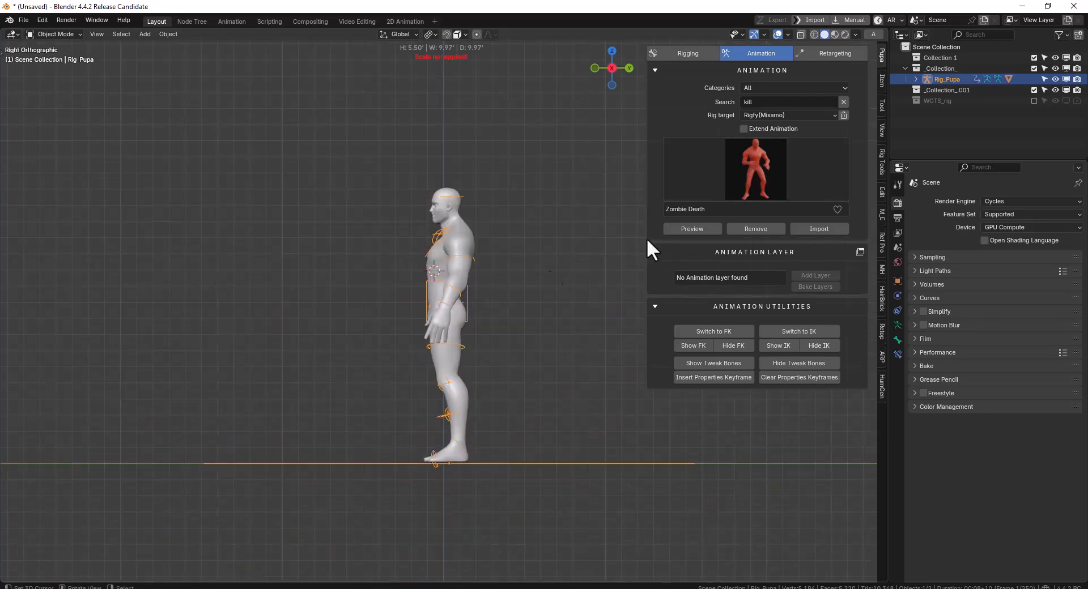
click(771, 103)
text(walk)
key(Return)
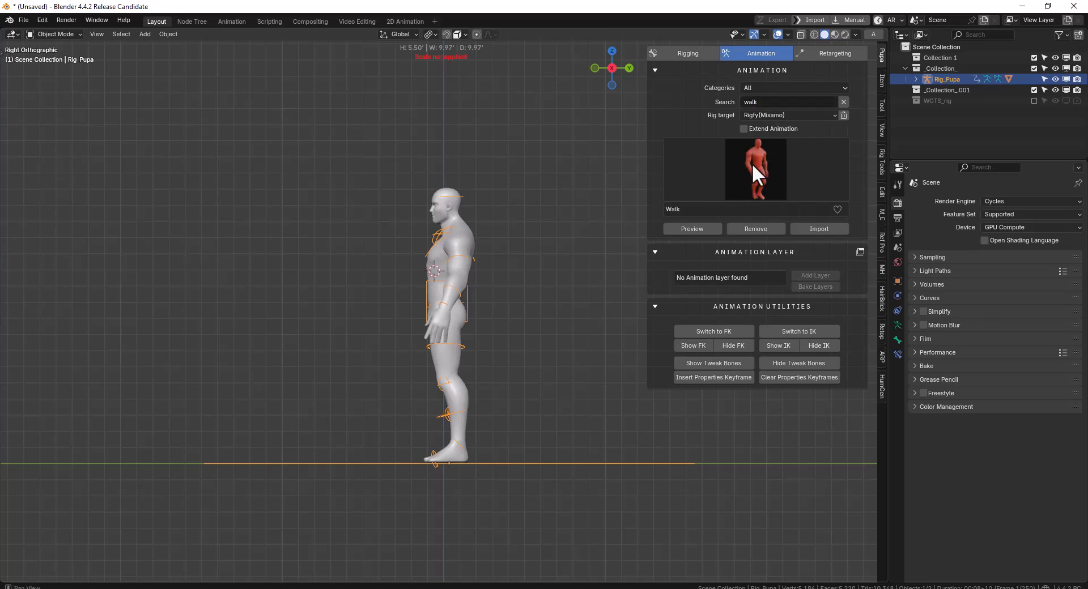
Preview the Walk animation on the character rig, cancel the preview and remove the animation
click(752, 151)
click(688, 226)
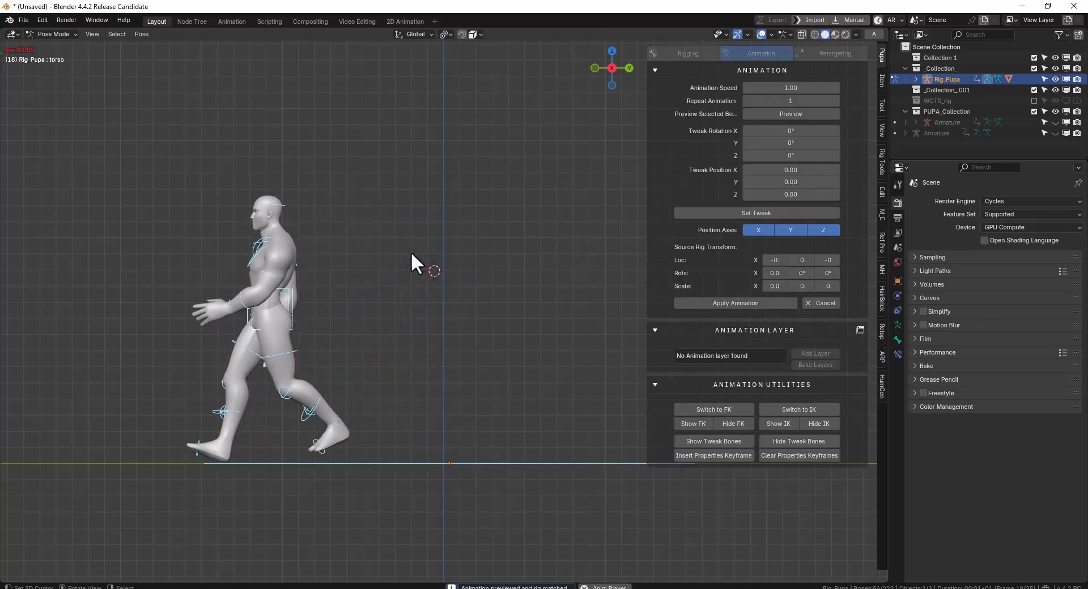
shift+middle_drag(254, 274, 416, 246)
scroll(386, 302, down, 4)
middle_drag(384, 312, 414, 314)
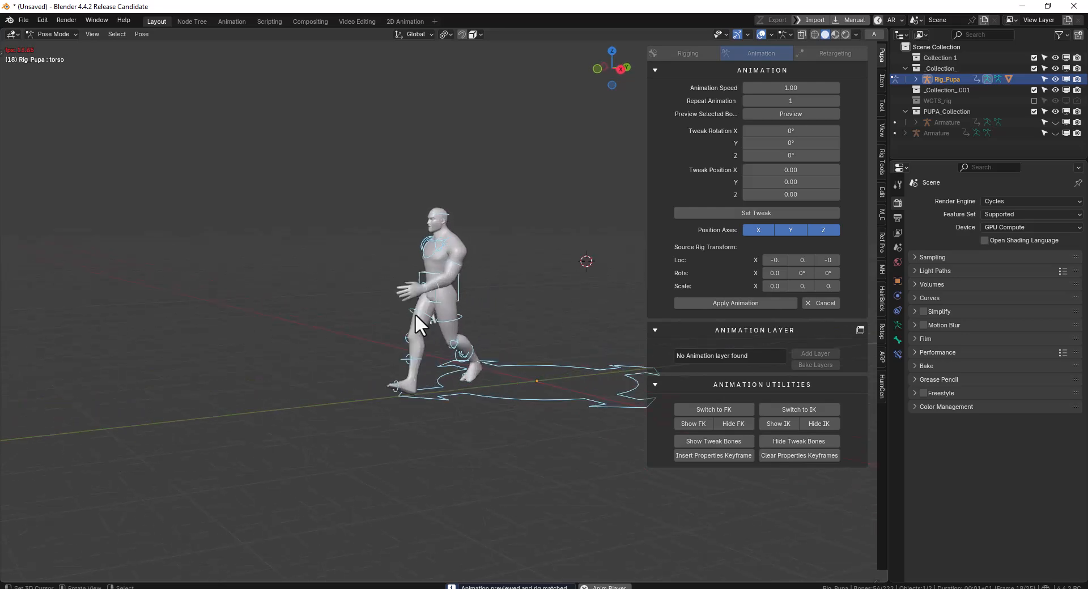
click(816, 304)
click(755, 229)
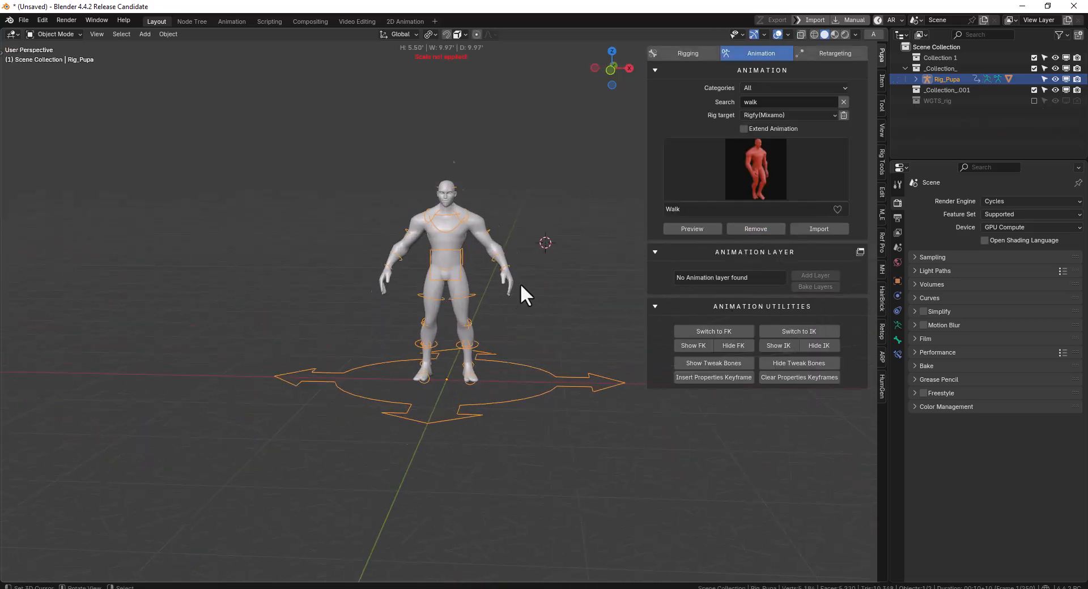
Change the animation search to "push"
click(779, 102)
text(push)
key(Return)
Choose the Push Up animation, preview it on the character rig, cancel the preview and remove the animation
click(728, 177)
click(721, 223)
middle_drag(412, 230, 506, 233)
click(681, 230)
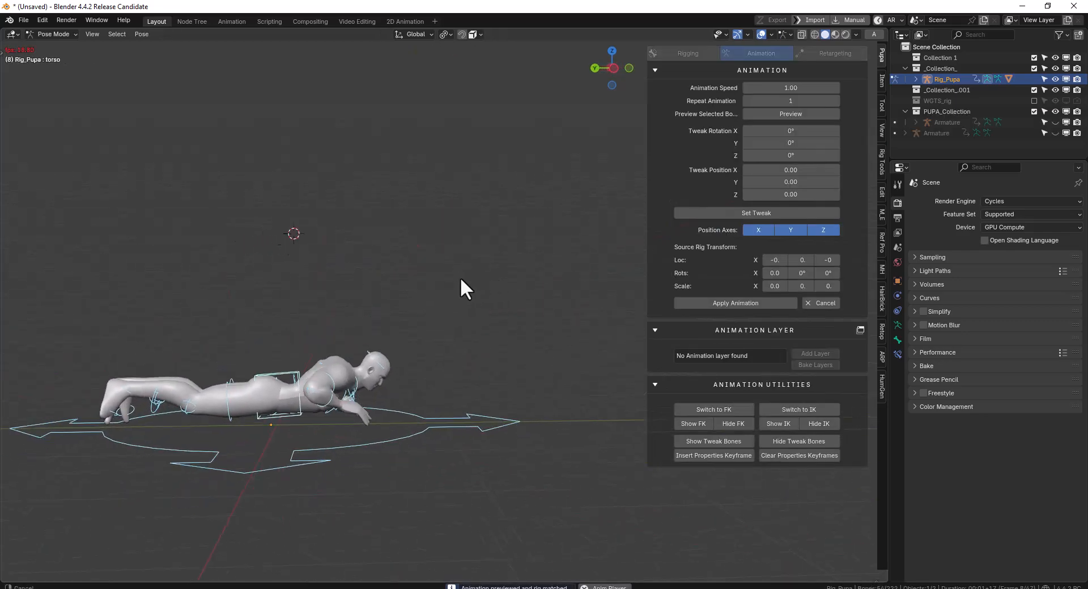
middle_drag(506, 265, 475, 273)
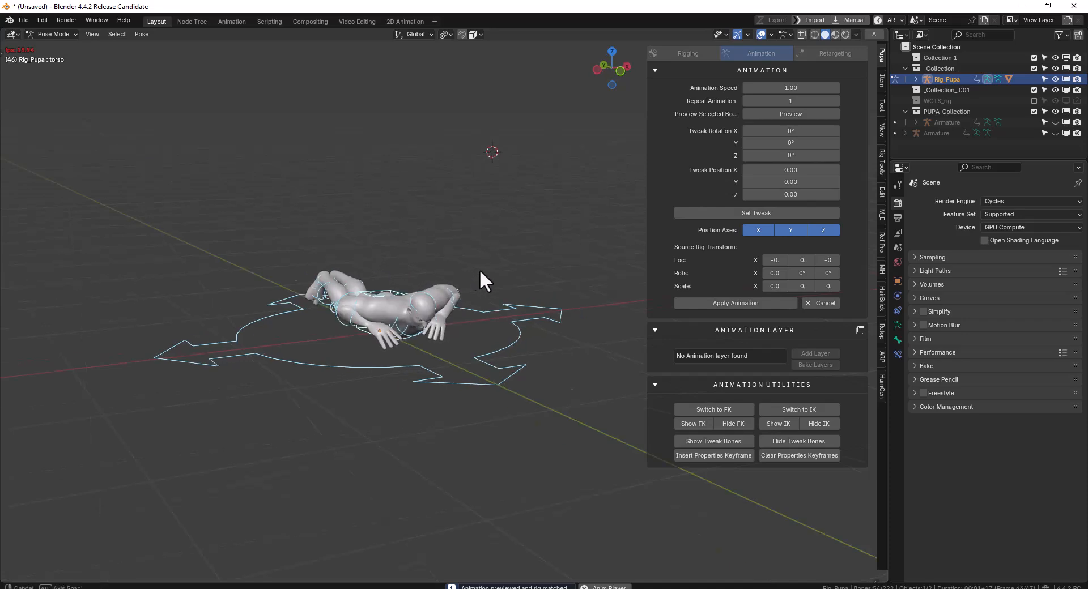
click(819, 304)
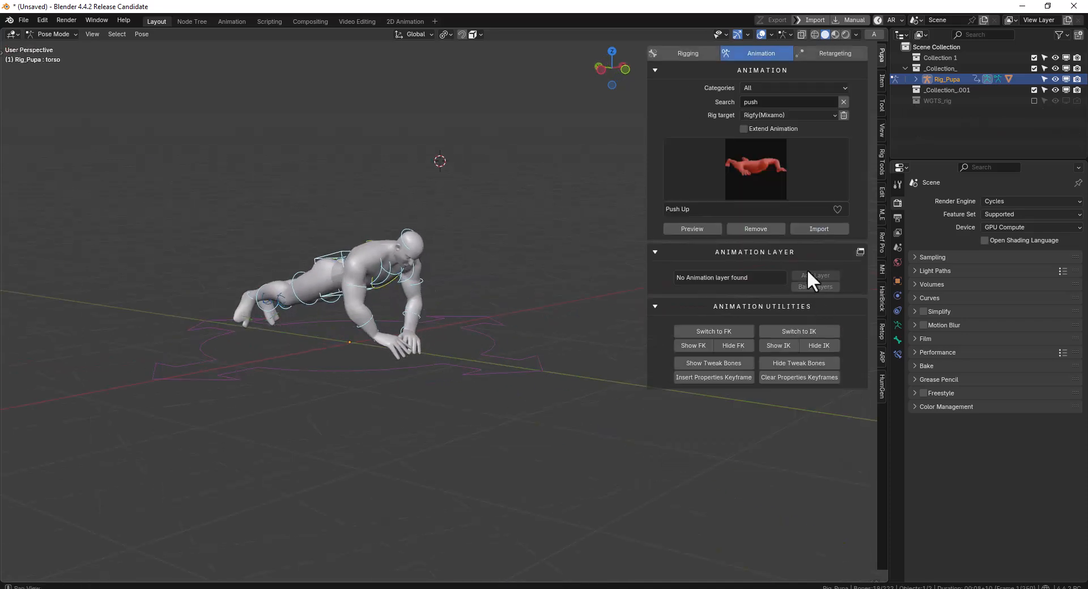
click(755, 228)
Replace the animation search text with "situp"
click(776, 101)
key(BackSpace)
key(BackSpace)
key(BackSpace)
key(BackSpace)
text(situp)
key(Return)
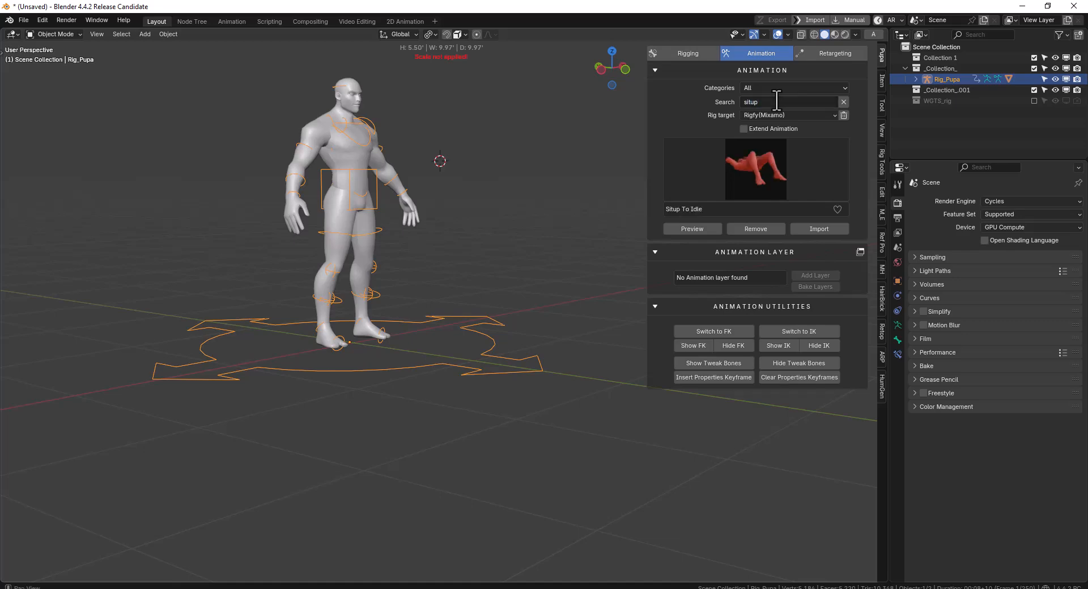
Choose the Situps animation, preview it on the character rig, cancel the preview and remove the animation
click(776, 197)
click(737, 236)
click(712, 226)
middle_drag(419, 273, 352, 271)
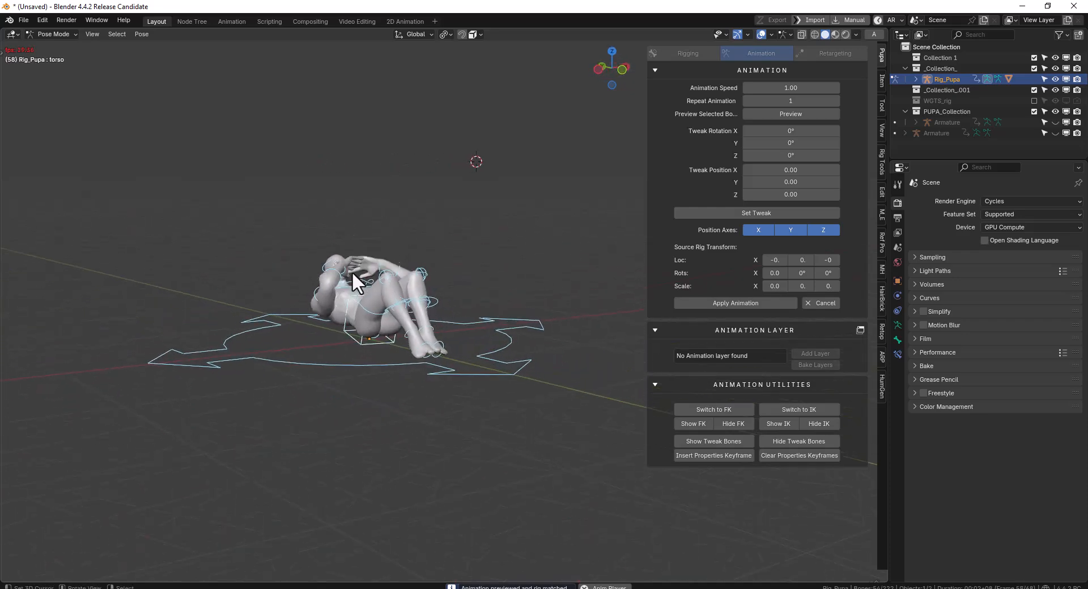
middle_drag(440, 281, 476, 288)
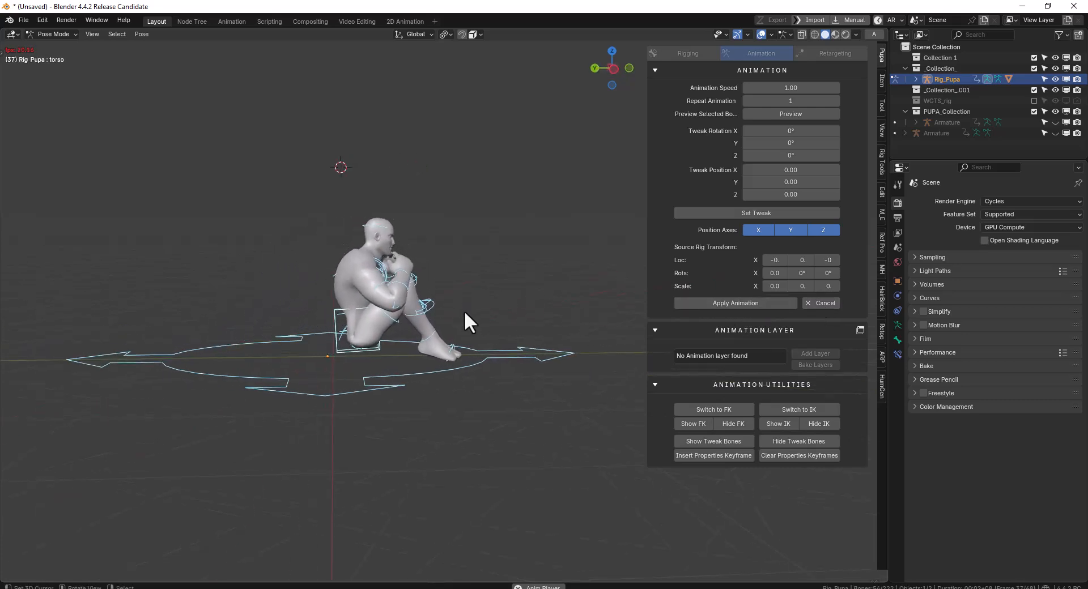
click(824, 305)
middle_drag(419, 291, 359, 302)
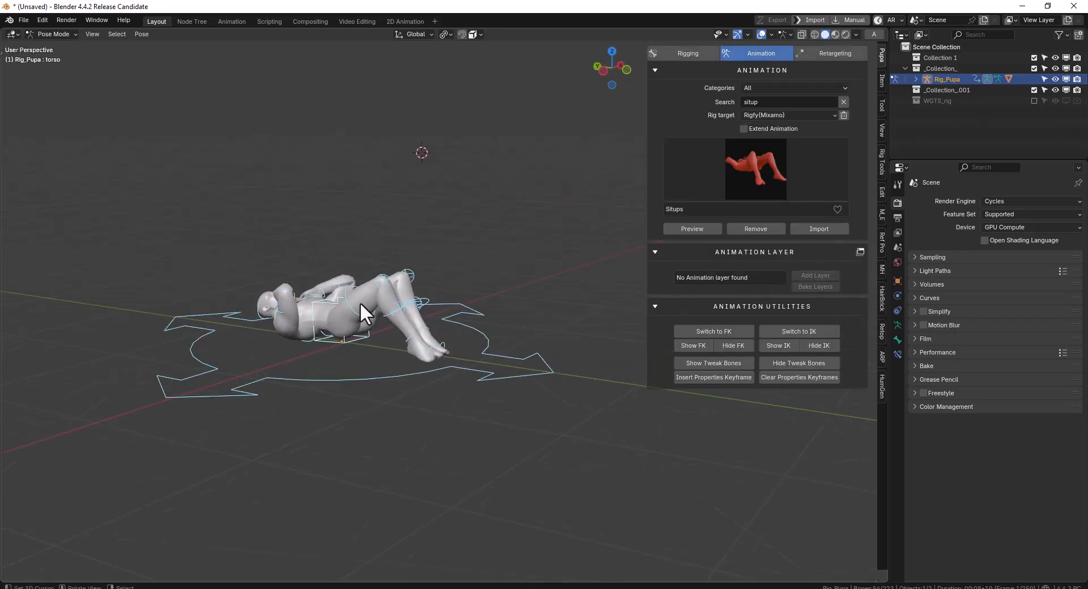
key(alt+r)
click(759, 231)
Preview the Situps animation again, unhide the source armatures and switch the character rig to Object Mode
middle_drag(423, 292, 462, 295)
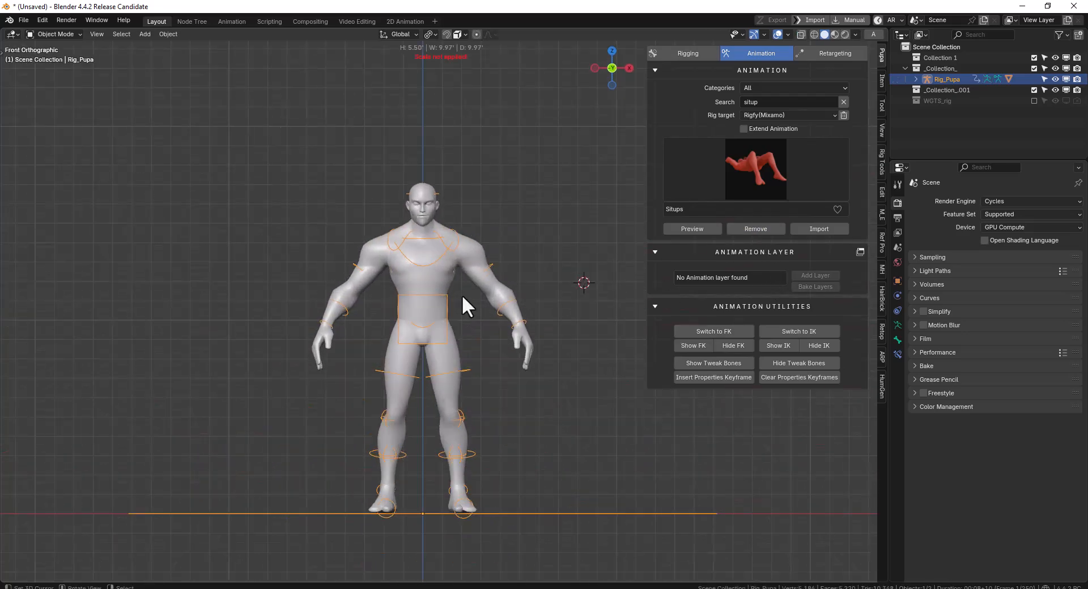
click(695, 232)
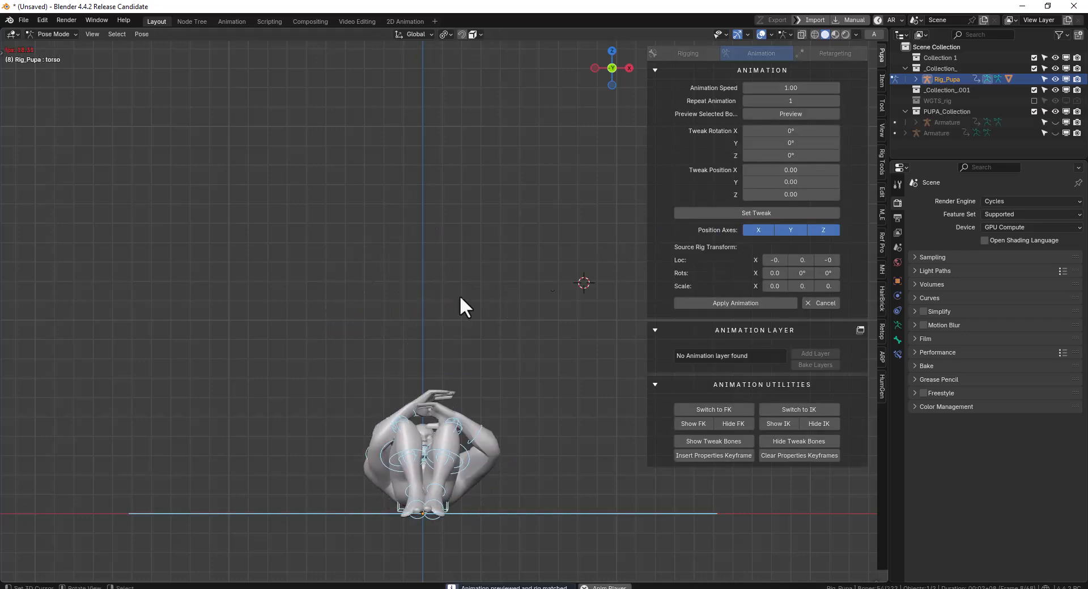
click(1055, 133)
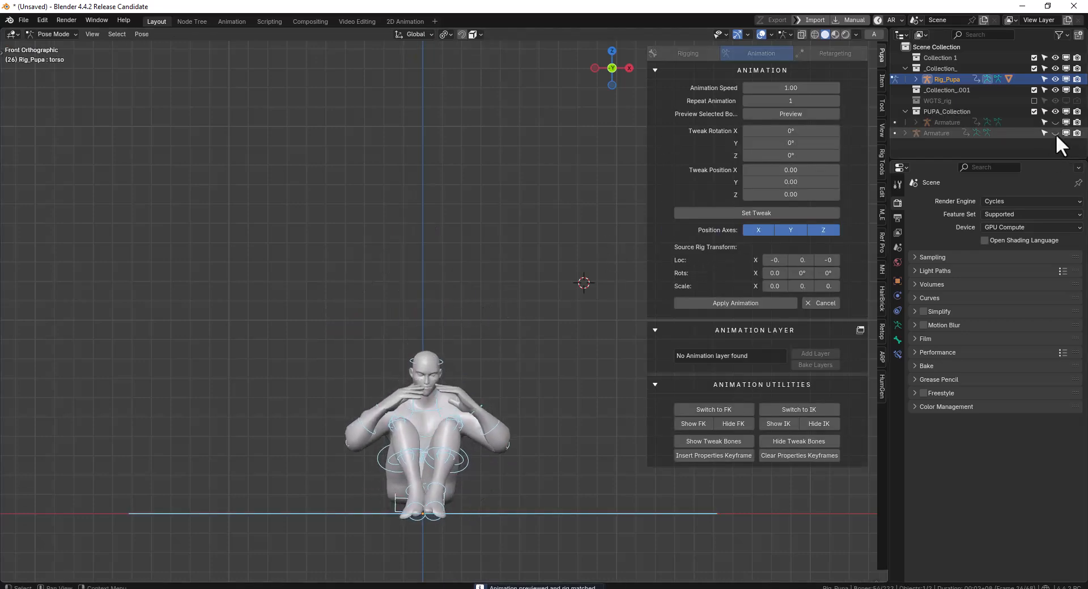
middle_drag(373, 397, 479, 408)
key(ctrl+Tab)
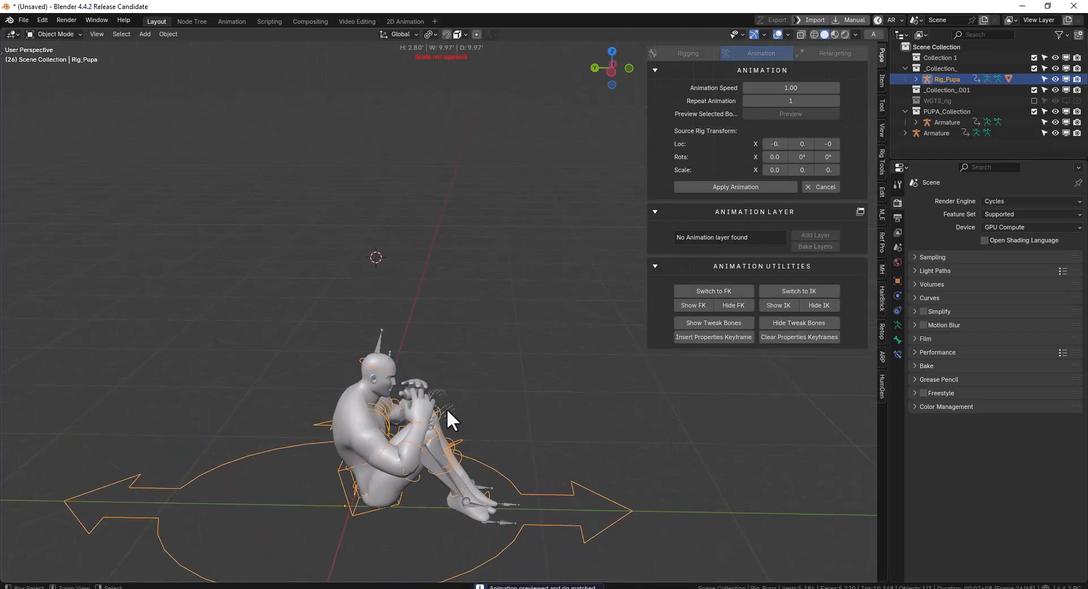
Select the source armatures together with the character rig and clear the rotation and location of their pose bones
right_click(448, 409)
click(515, 473)
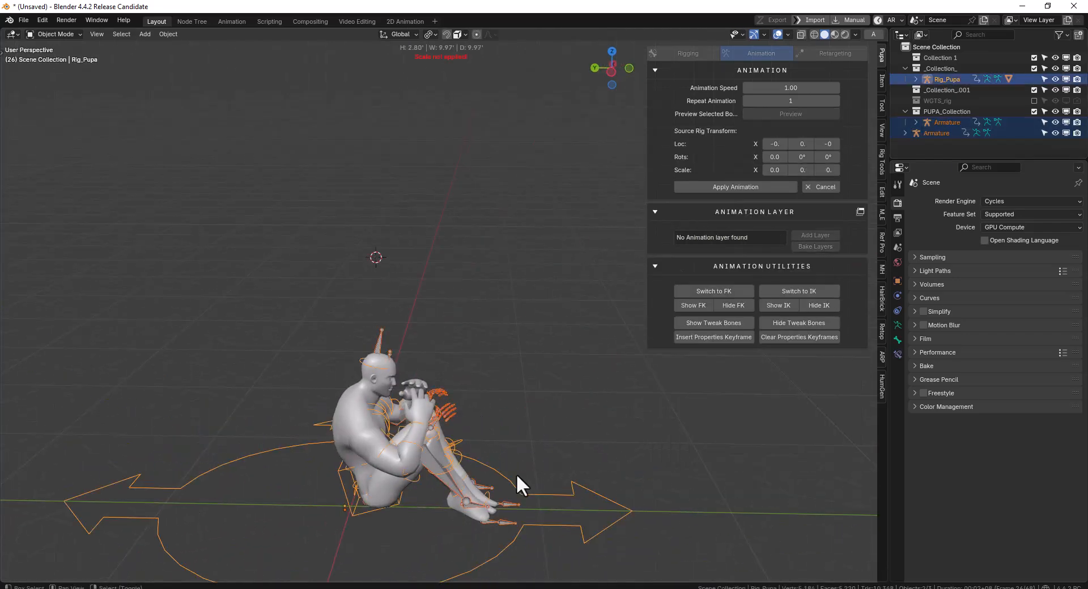
key(ctrl+Tab)
key(alt+e)
key(alt+r)
key(alt+g)
mouse_move(458, 358)
middle_down()
mouse_move(412, 350)
mouse_move(513, 281)
middle_up()
key(ctrl+Tab)
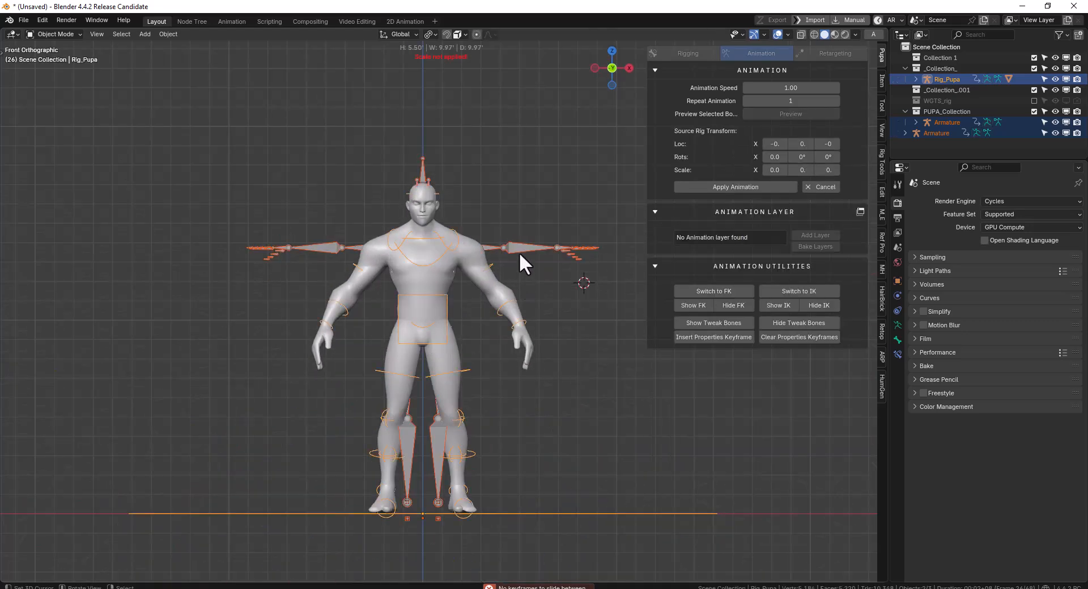
Switch the viewport to wireframe and compare the character rig's arm pose with that of the source armature
right_click(519, 252)
key(shift+z)
right_click(513, 304)
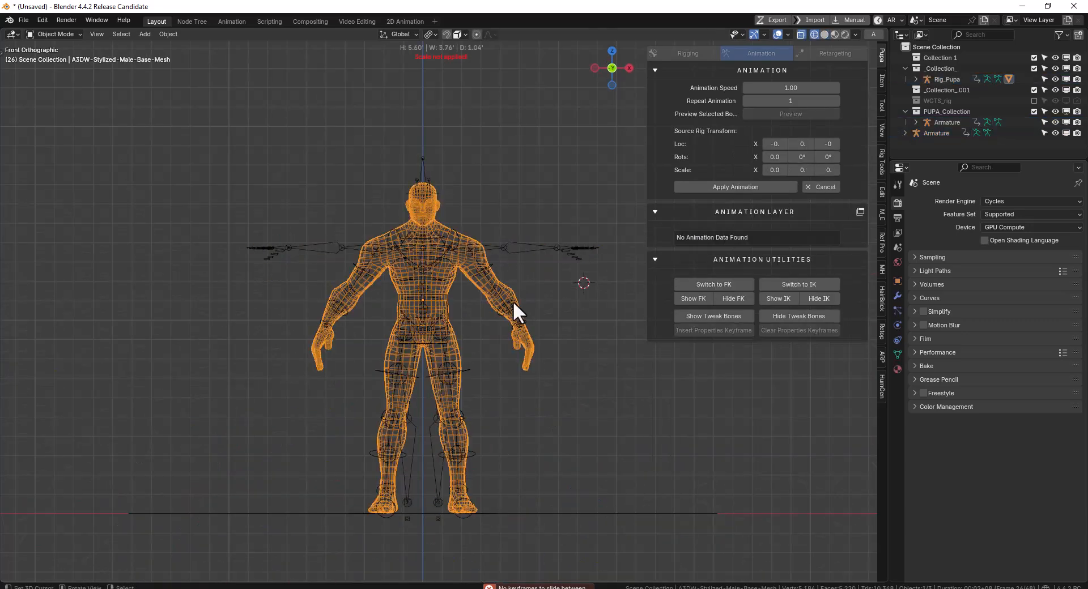
right_click(529, 322)
middle_drag(519, 322, 423, 286)
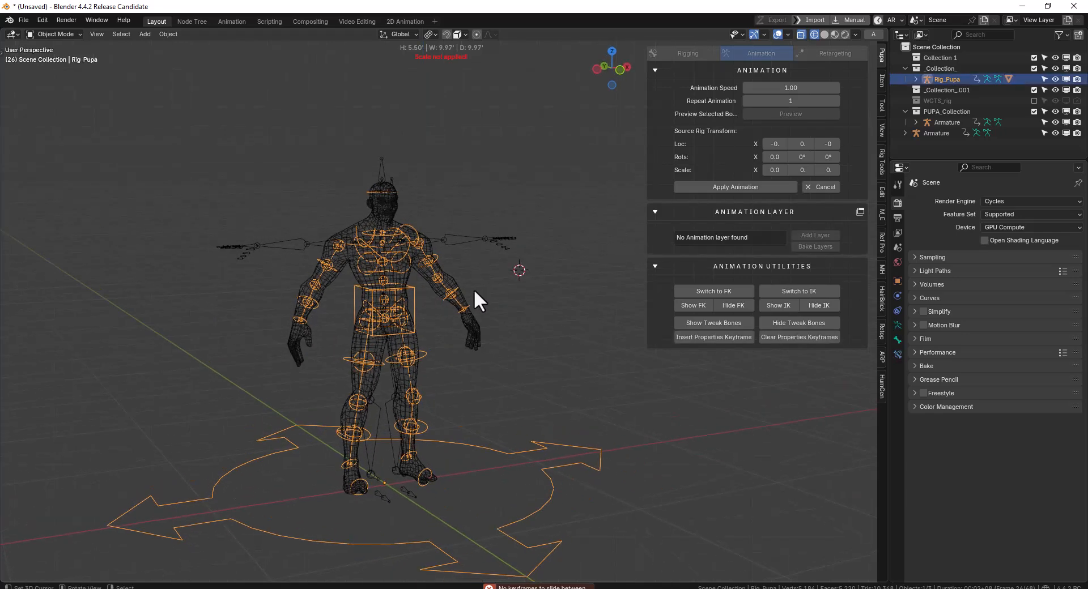
middle_drag(558, 325, 479, 254)
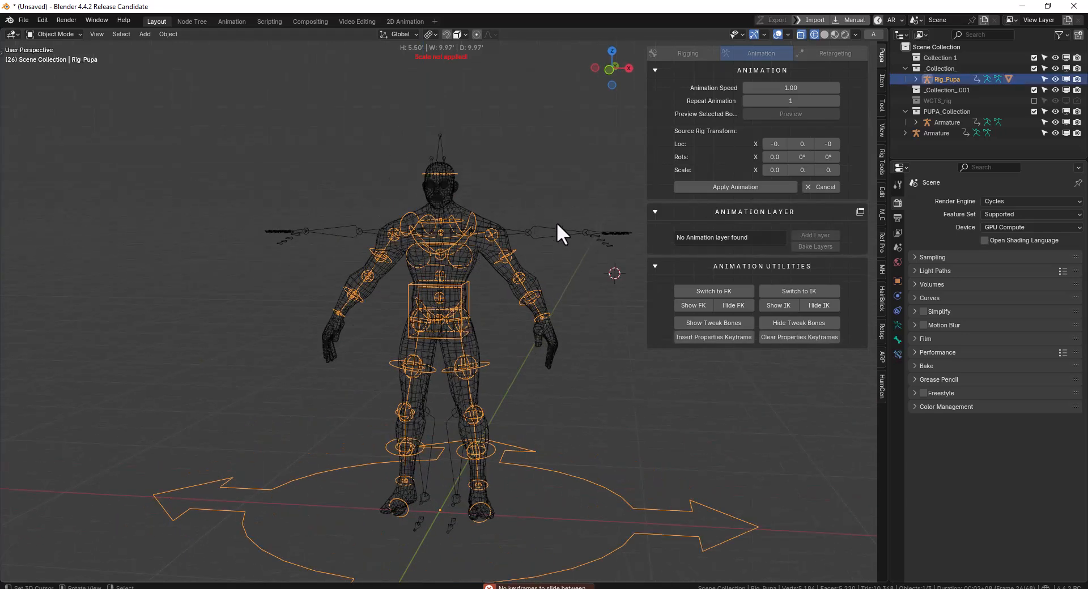
scroll(561, 249, up, 3)
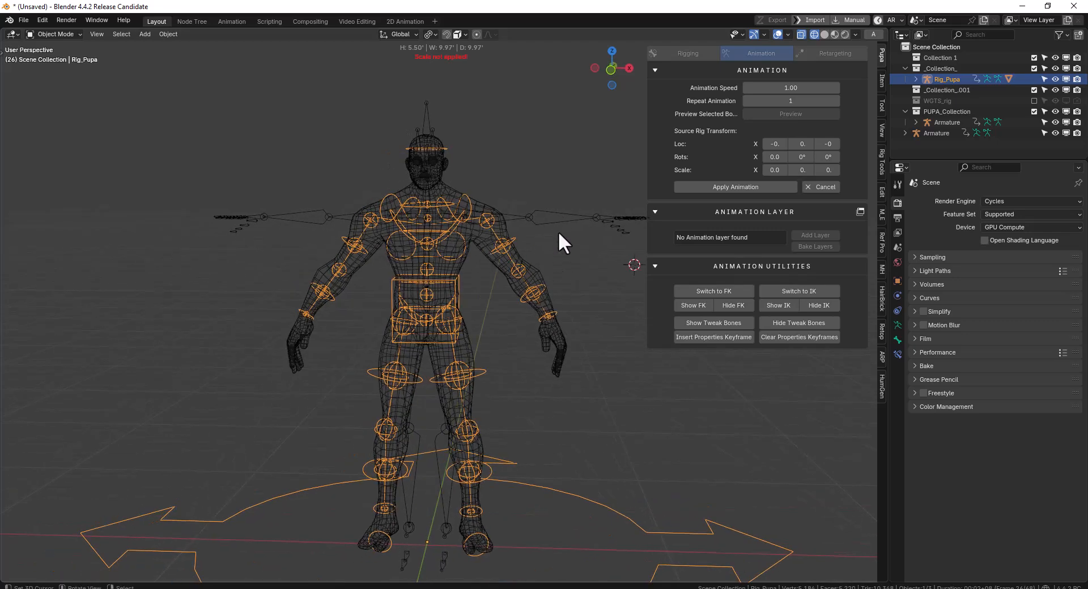
Try to rotate the left upper-arm FK control in Pose Mode towards the source armature's arm
right_click(550, 222)
key(KP_1)
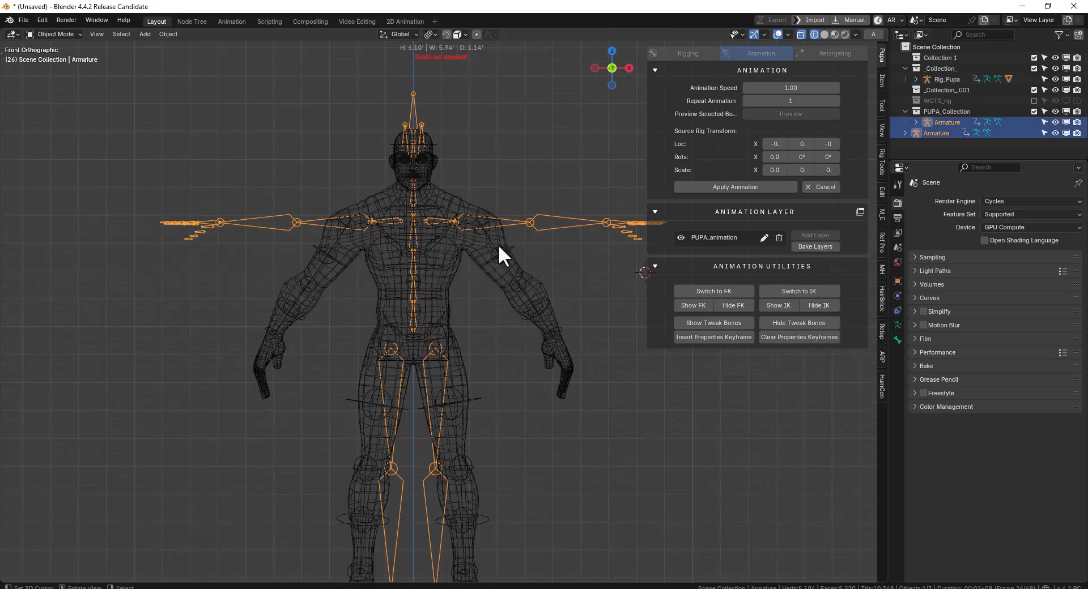
right_click(520, 251)
key(ctrl+Tab)
right_click(522, 244)
key(r)
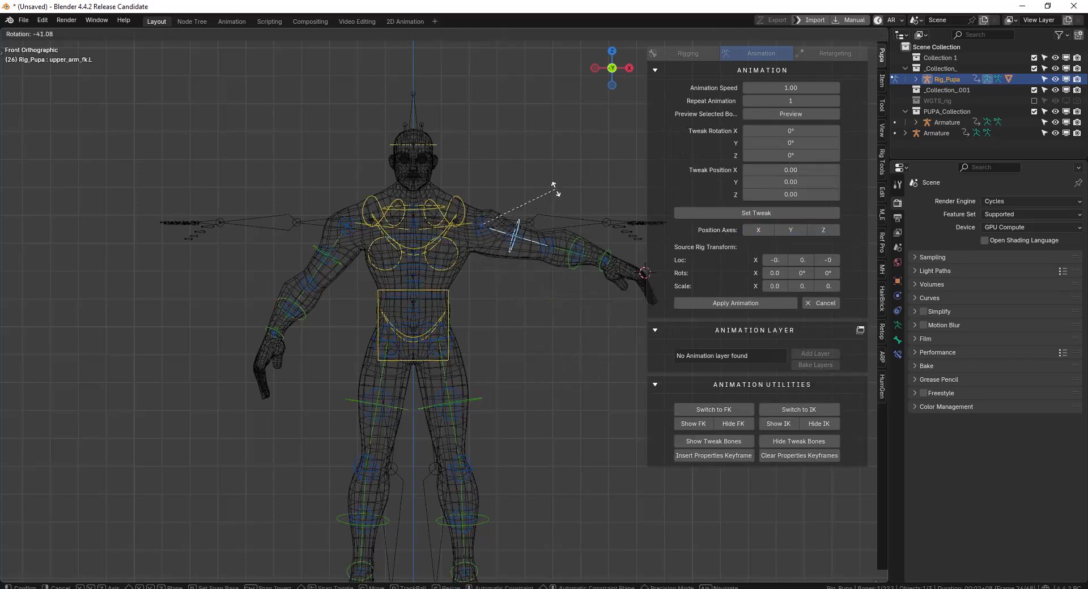
click(588, 247)
middle_drag(589, 247, 573, 192)
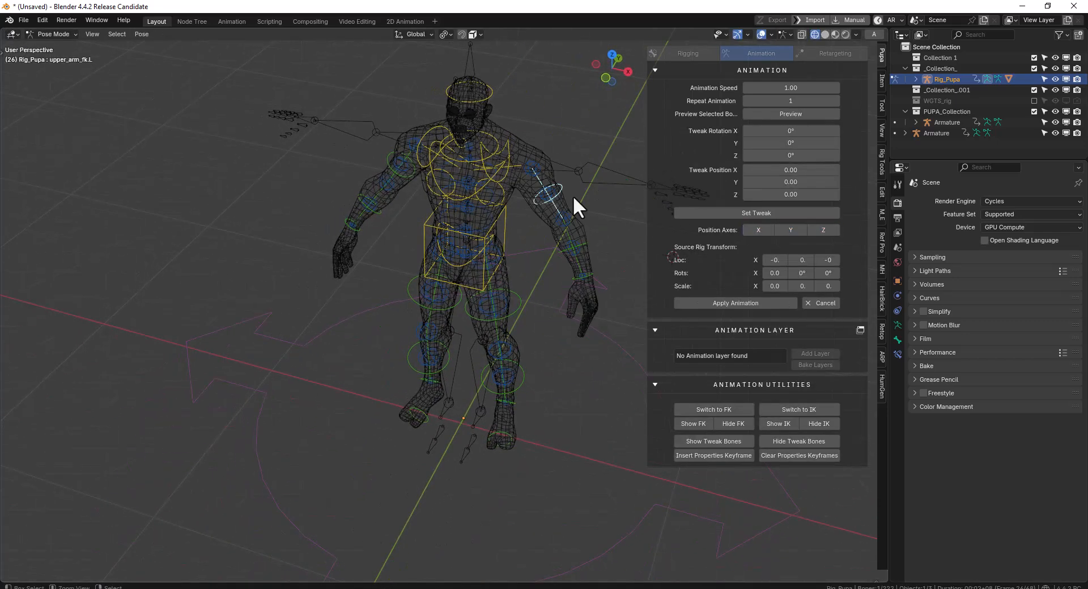
key(KP_1)
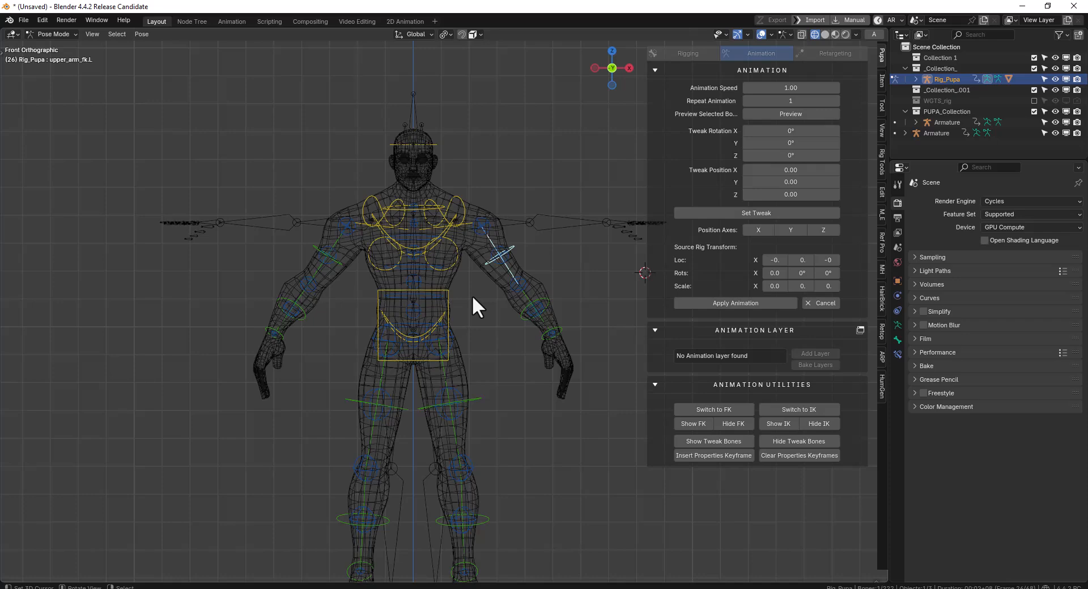
Return to Object Mode, cancel the Situps preview and restore solid shading
scroll(476, 299, down, 3)
key(ctrl+Tab)
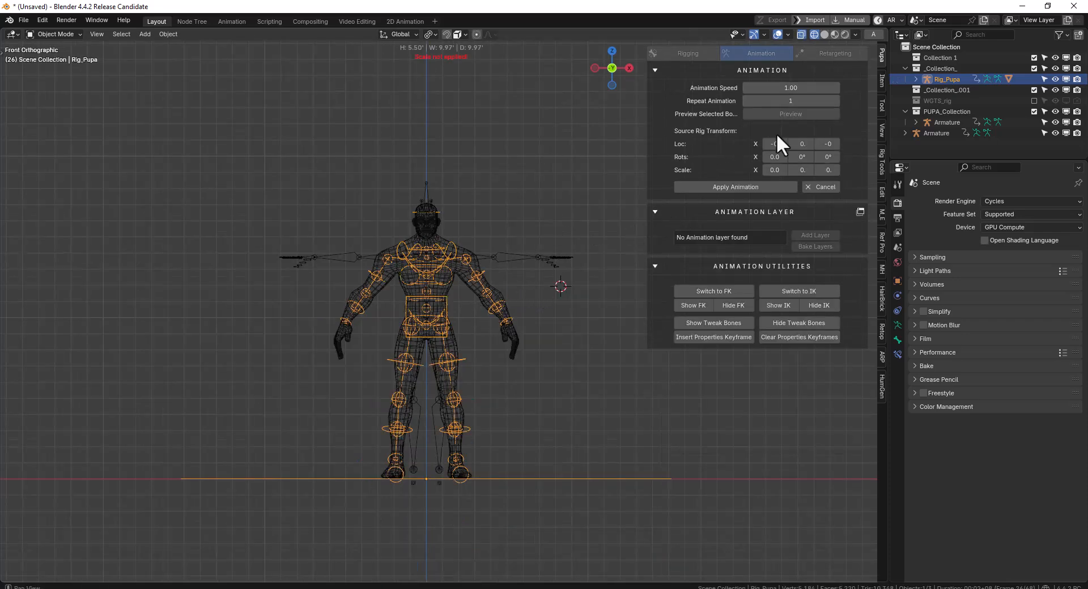
click(821, 186)
mouse_move(502, 264)
middle_down()
mouse_move(555, 273)
mouse_move(552, 226)
mouse_move(448, 244)
mouse_move(510, 232)
middle_up()
key(shift+z)
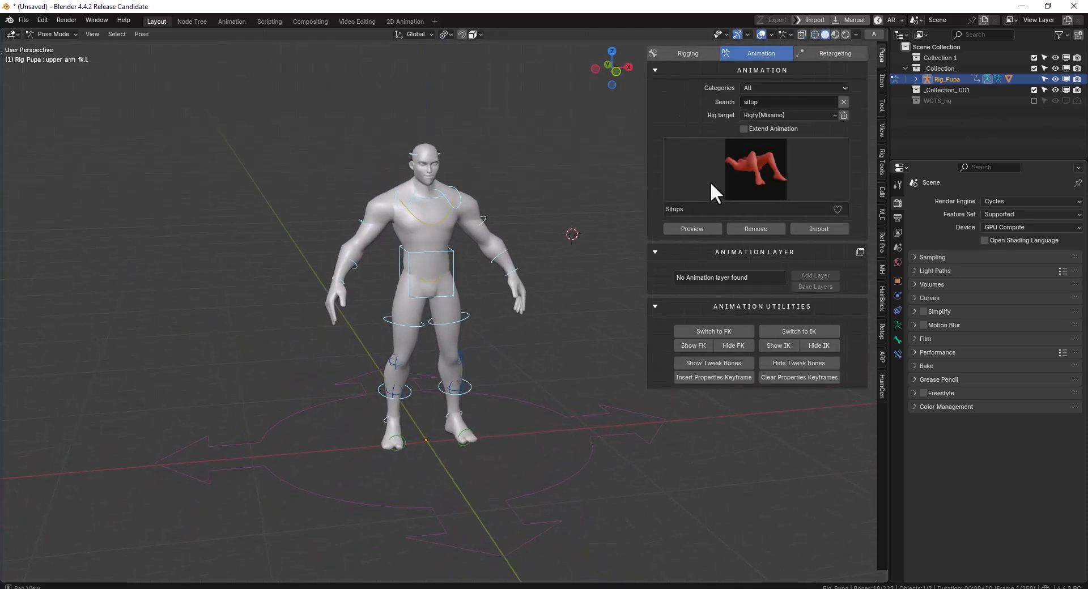
In Object Mode, move the character rig away from the world origin in front view and rotate it about 83°
click(711, 181)
key(KP_1)
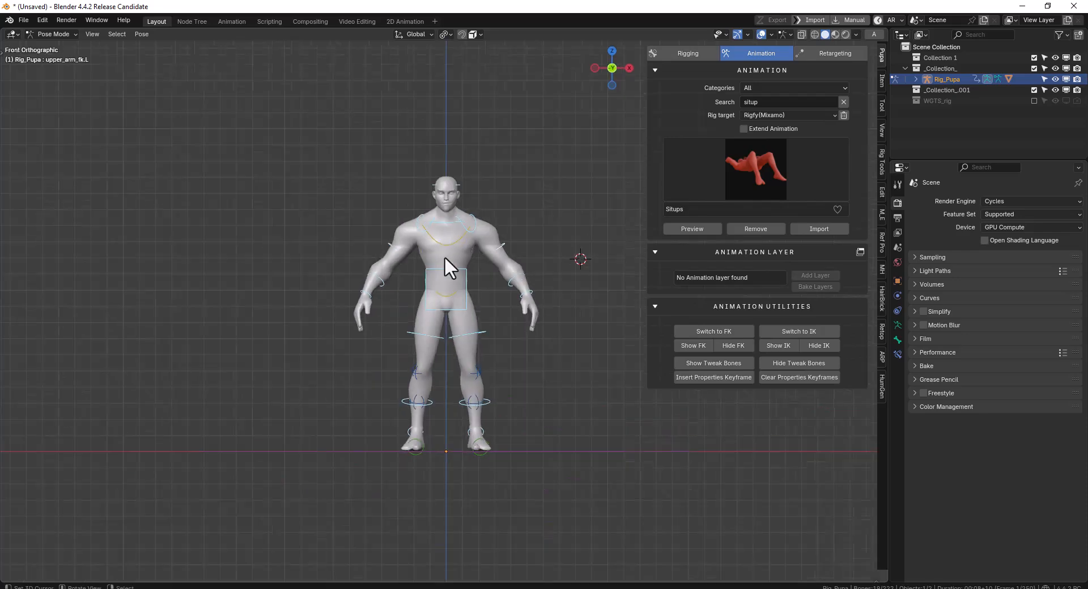
key(ctrl+Tab)
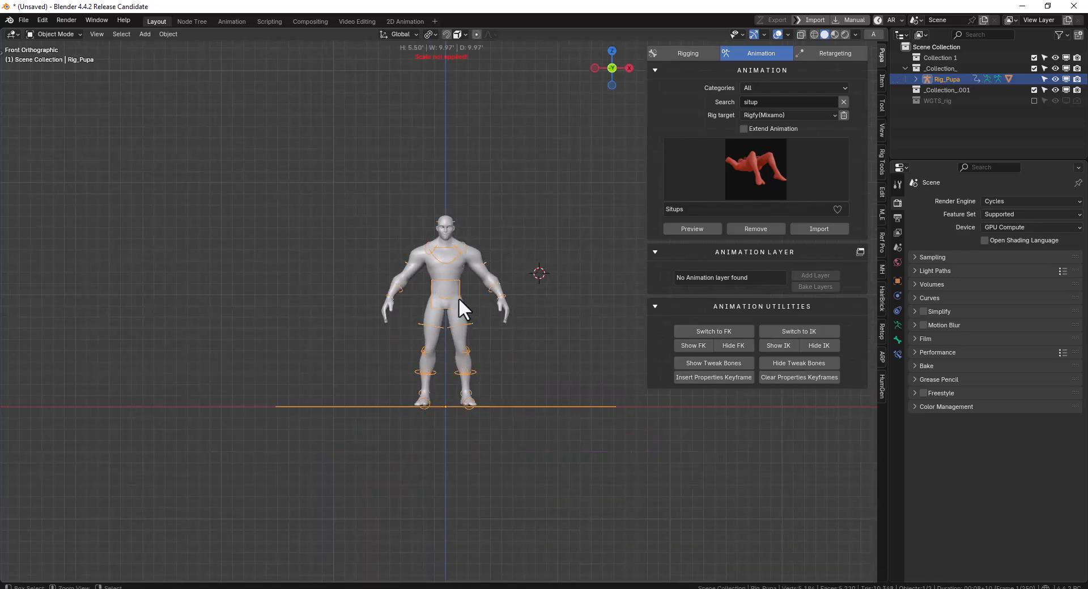
key(g)
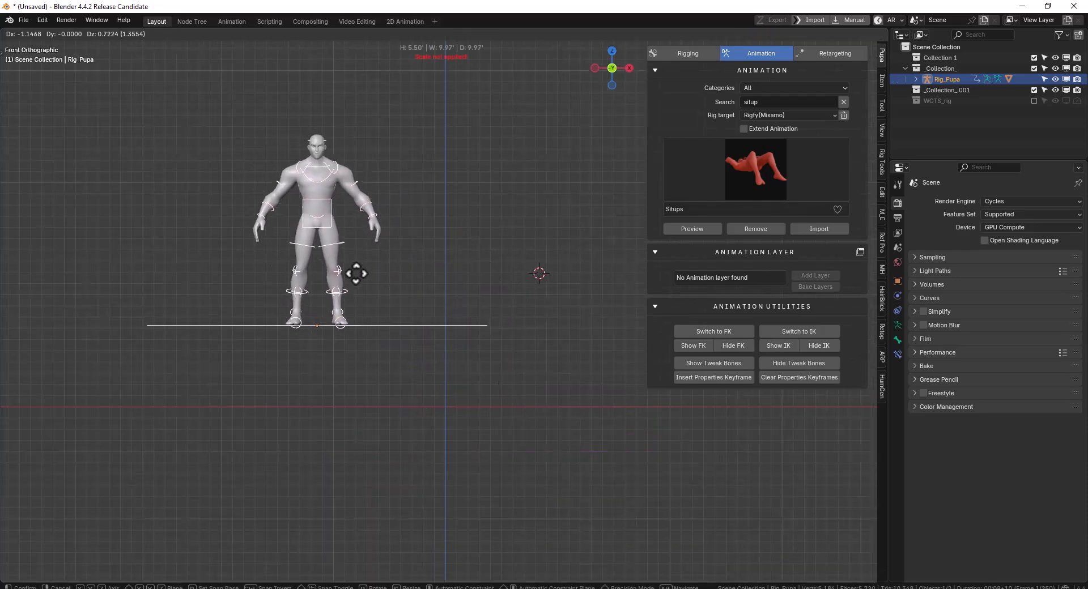
key(Escape)
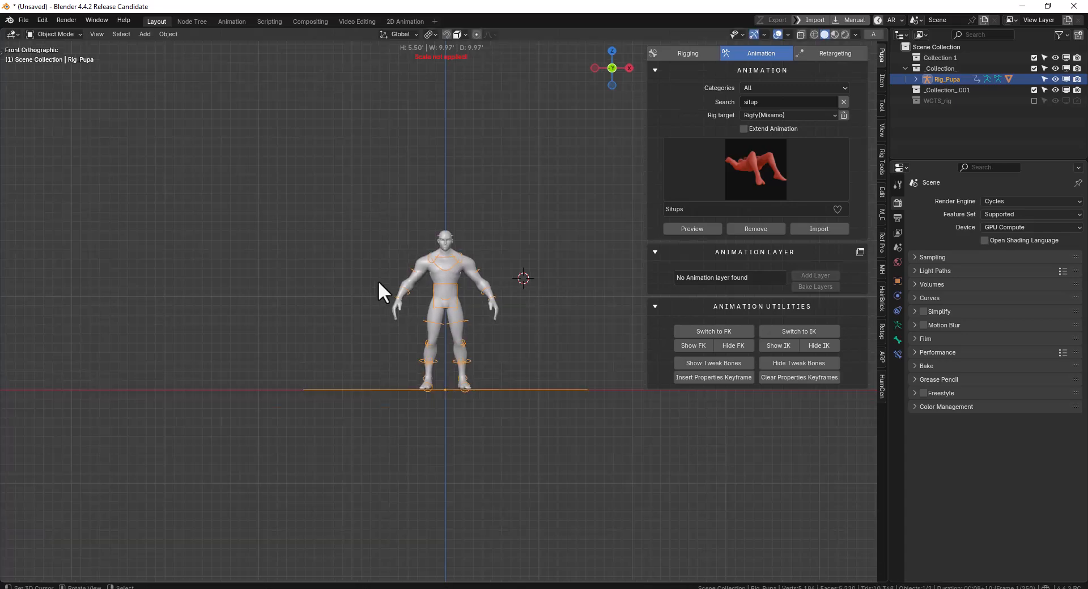
key(g)
click(260, 152)
key(r)
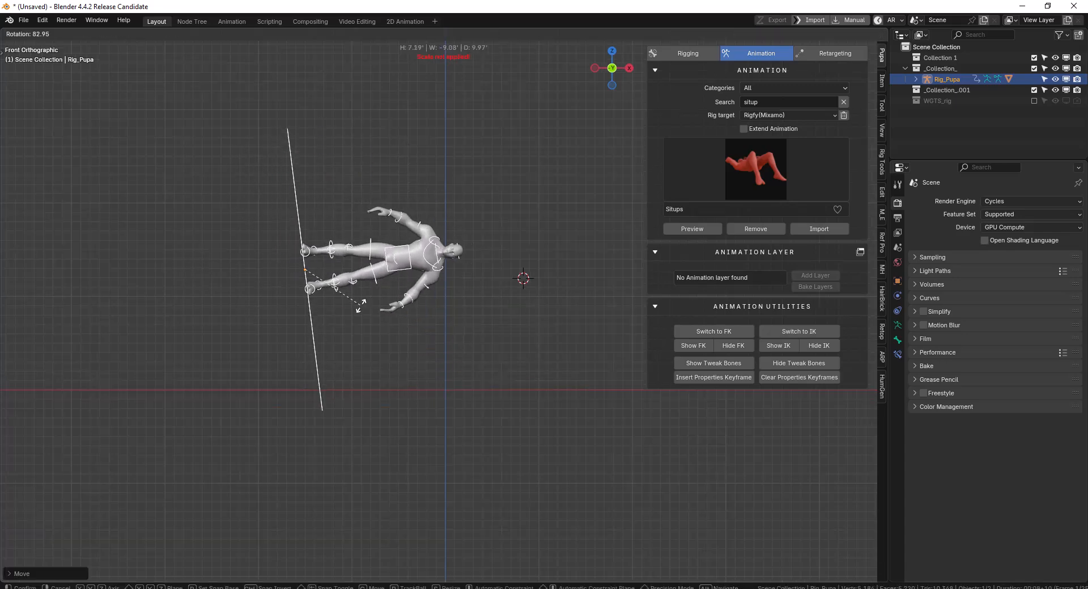
click(359, 305)
middle_drag(359, 305, 390, 206)
middle_drag(445, 312, 682, 260)
Search the animation library for "wall" and preview a climbing-down animation on the tilted rig, cancelling the preview at the end
click(769, 103)
text(walli)
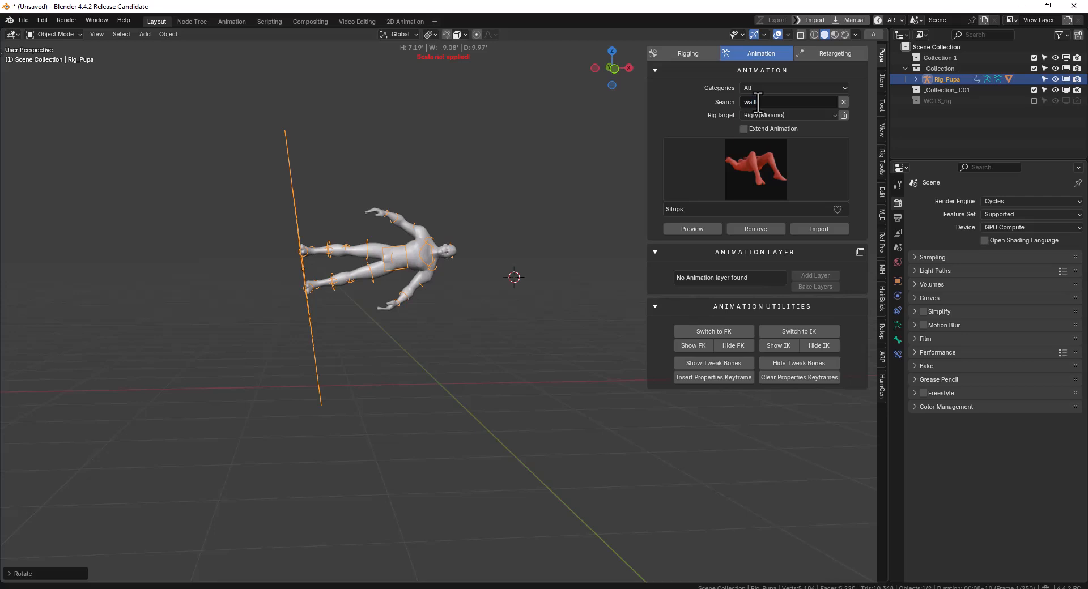
key(BackSpace)
key(Return)
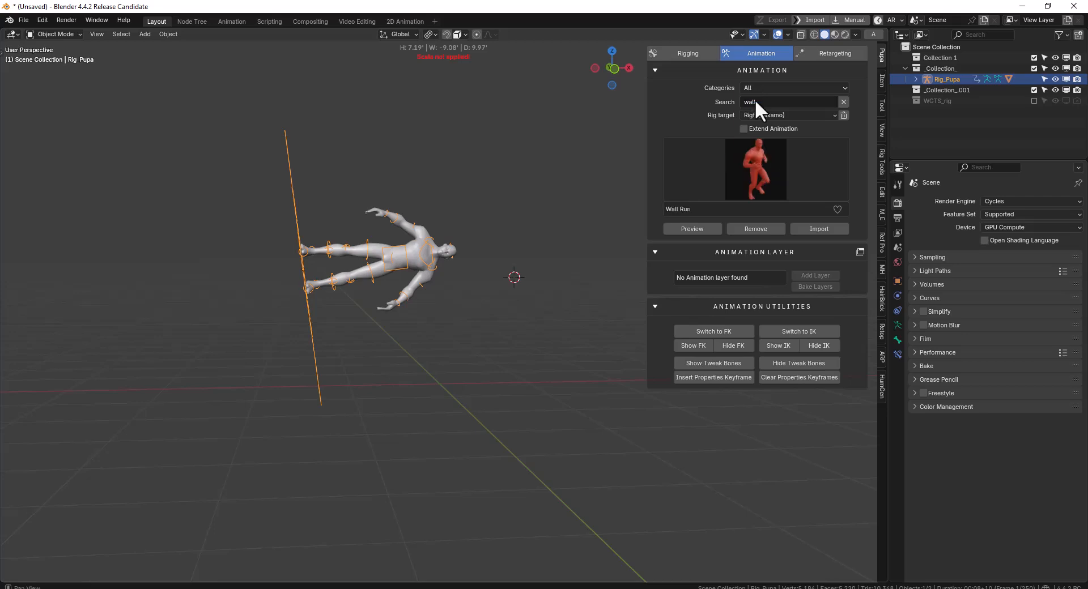
click(732, 178)
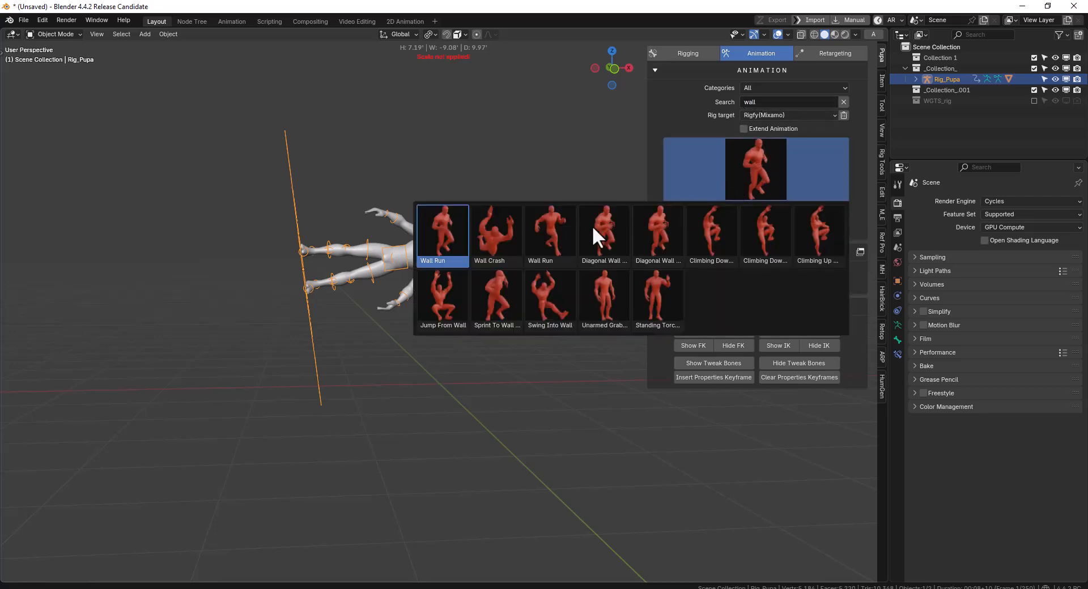
click(707, 221)
click(688, 227)
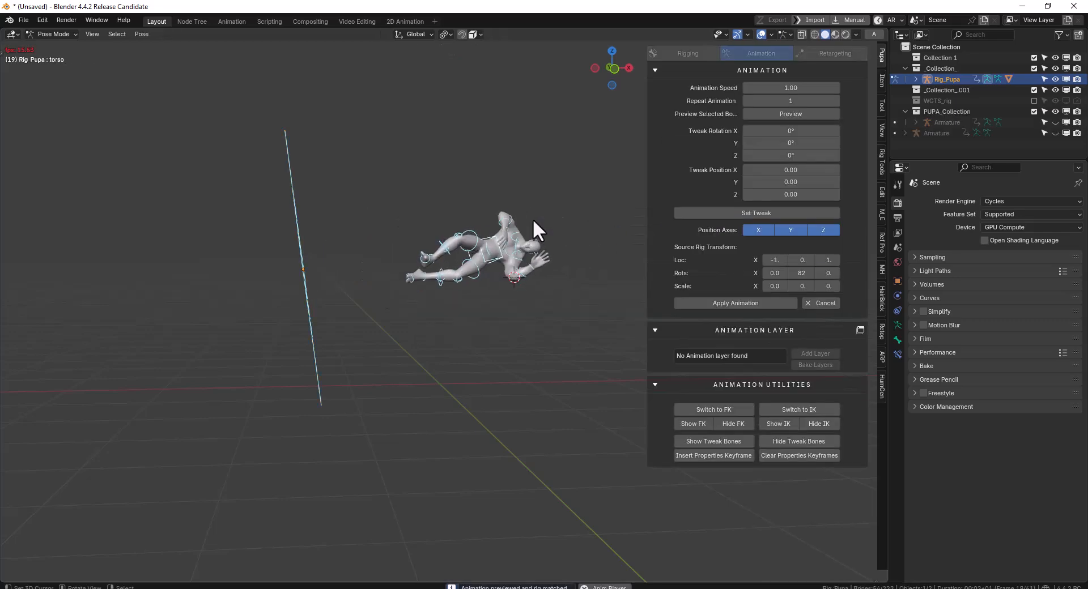
mouse_move(526, 244)
middle_down()
mouse_move(468, 240)
mouse_move(528, 241)
middle_up()
key(space)
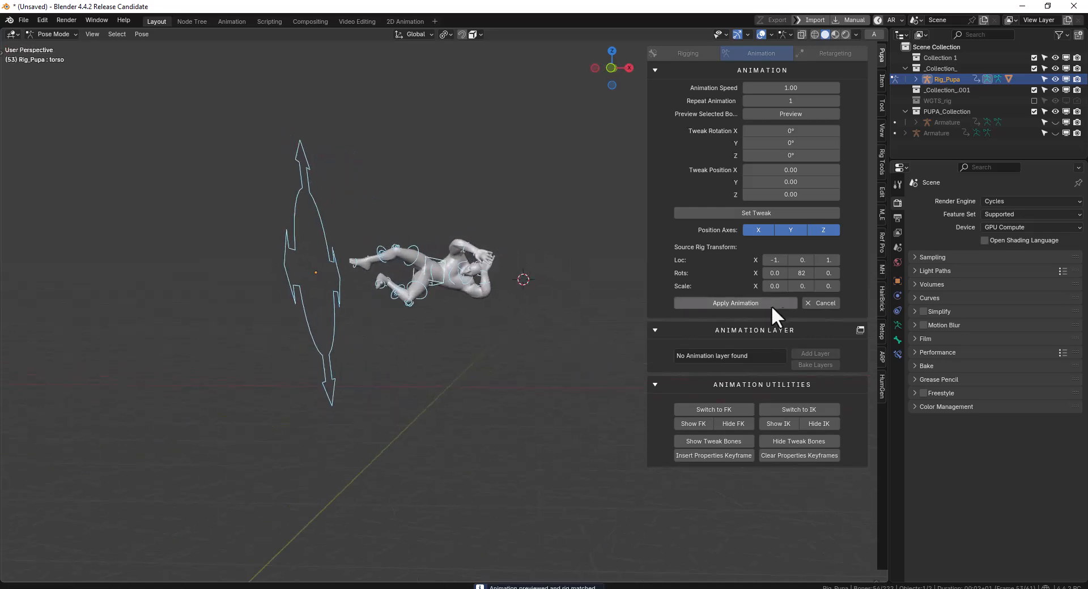
click(805, 302)
Search the library for "walk", preview the Walk animation on the tilted rig, and cancel and remove it
click(770, 103)
text(walk)
key(Return)
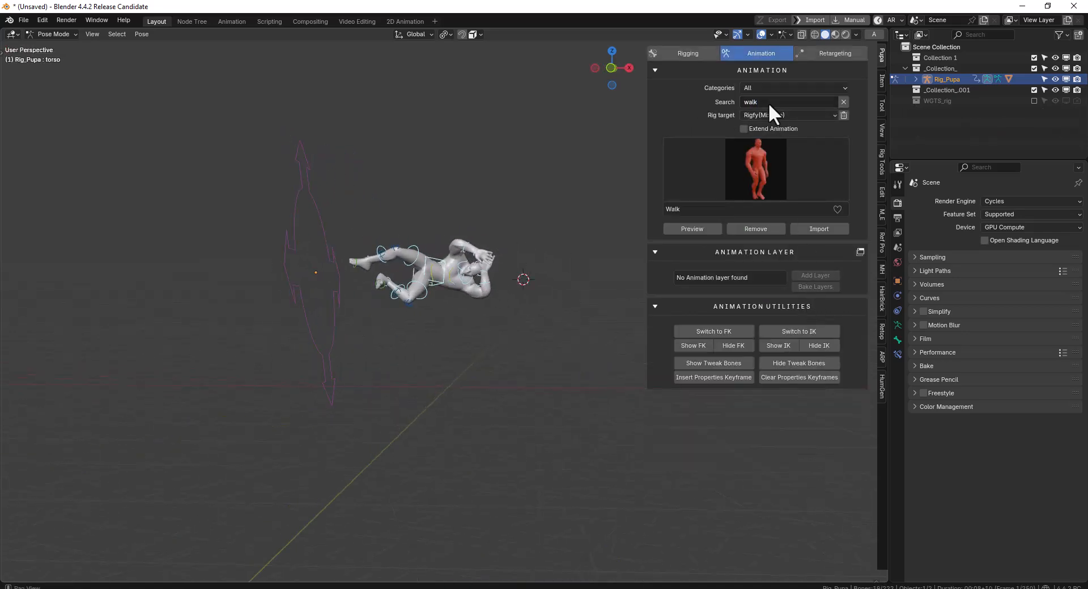
click(760, 164)
click(425, 225)
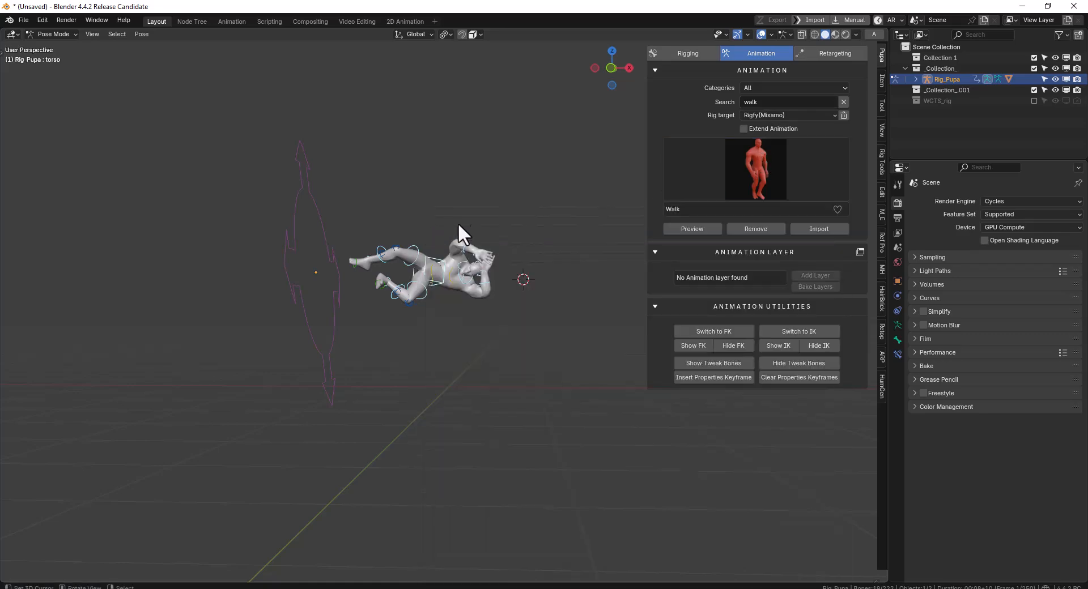
click(758, 228)
click(693, 229)
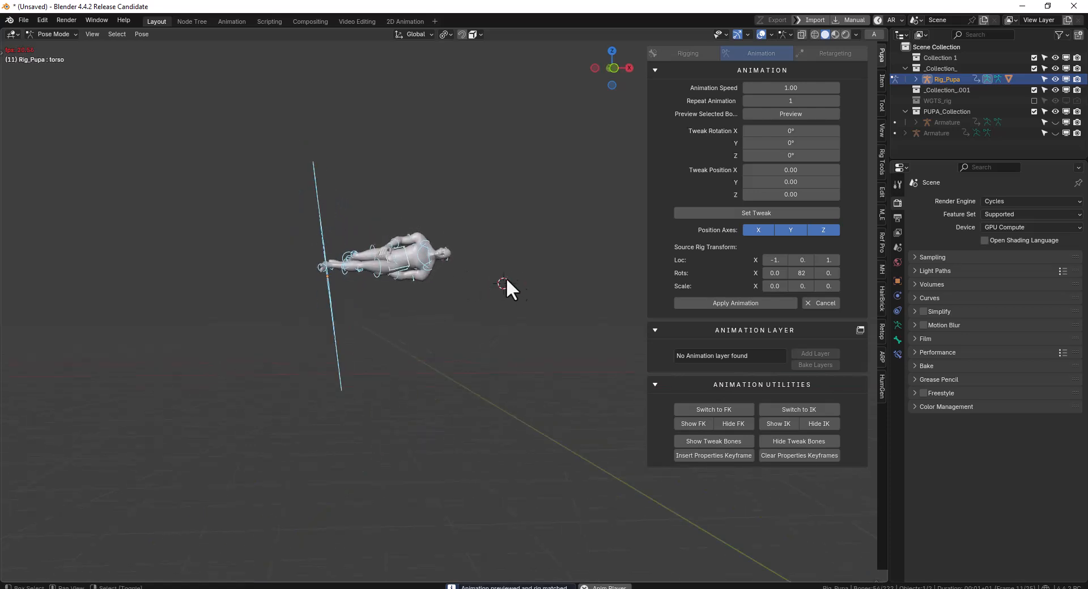
click(821, 304)
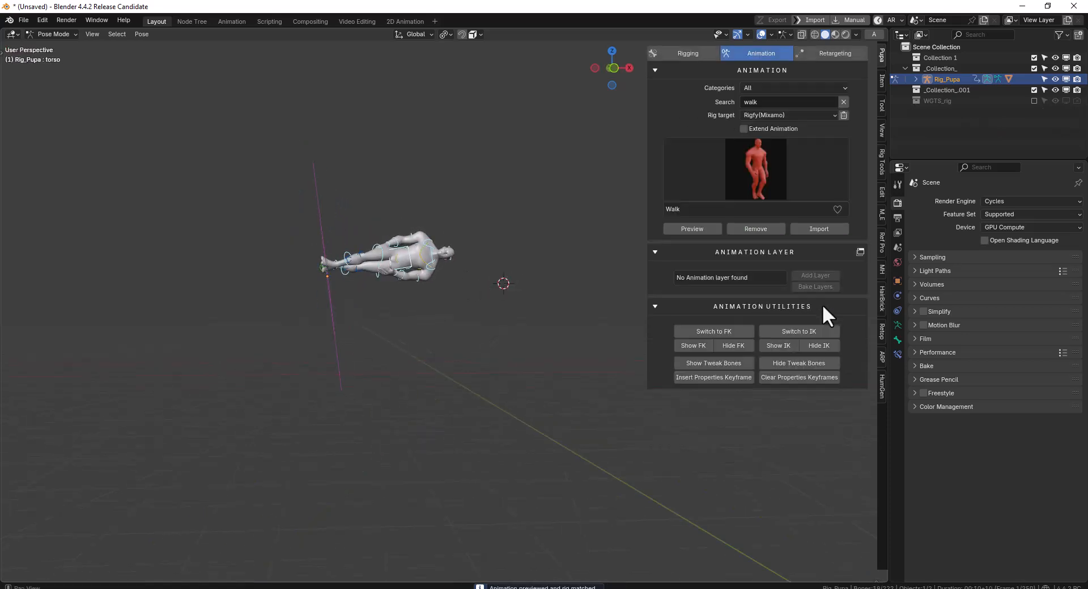
click(757, 228)
Rotate the torso control in Pose Mode until the character stands upright, and preview and cancel the Walk animation on it
key(KP_1)
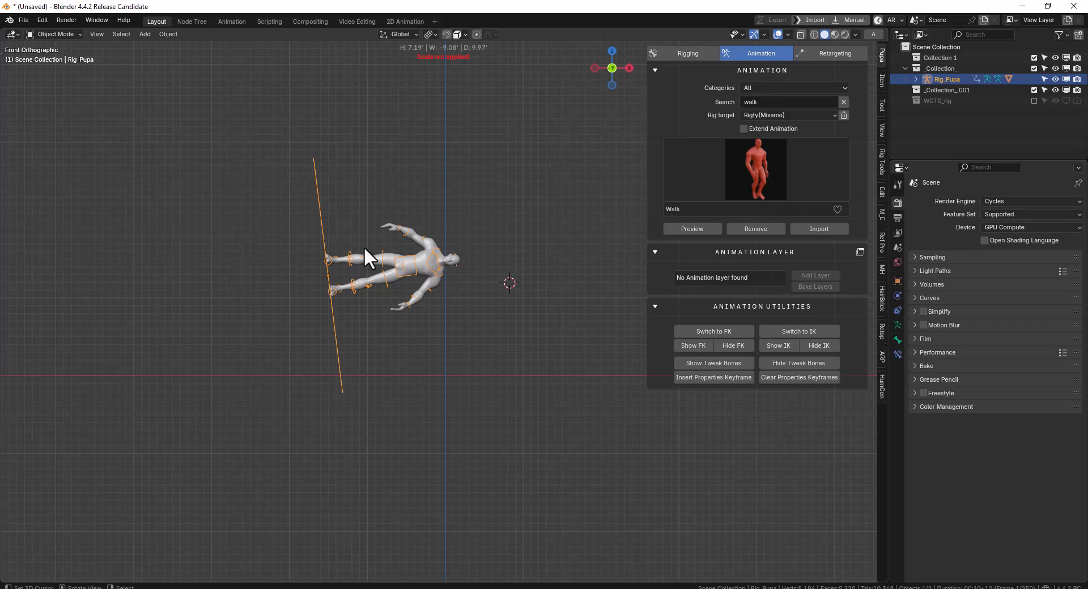
key(ctrl+Tab)
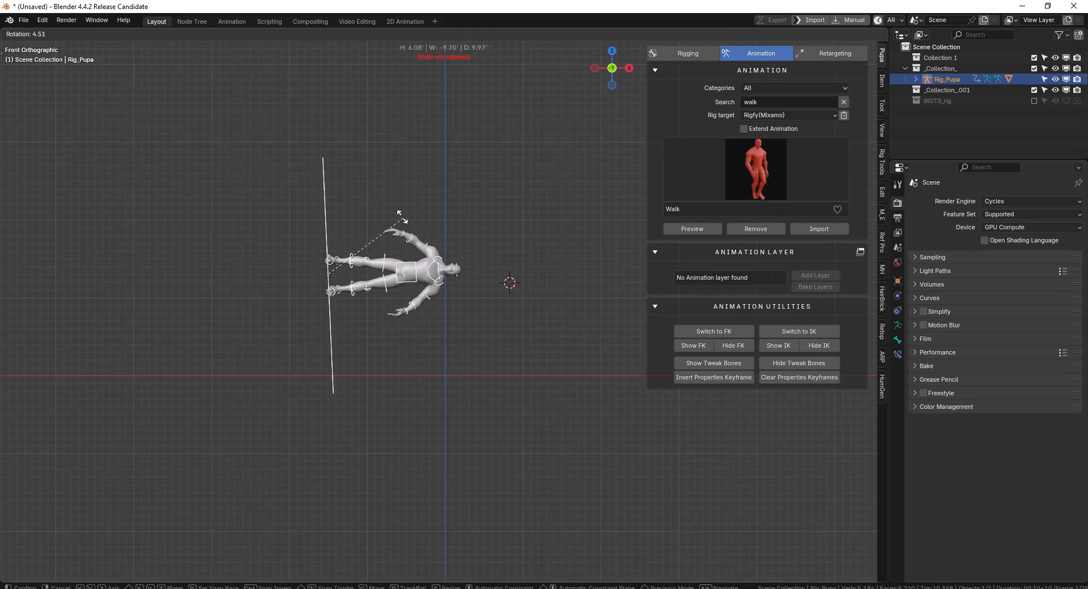
click(412, 278)
key(r)
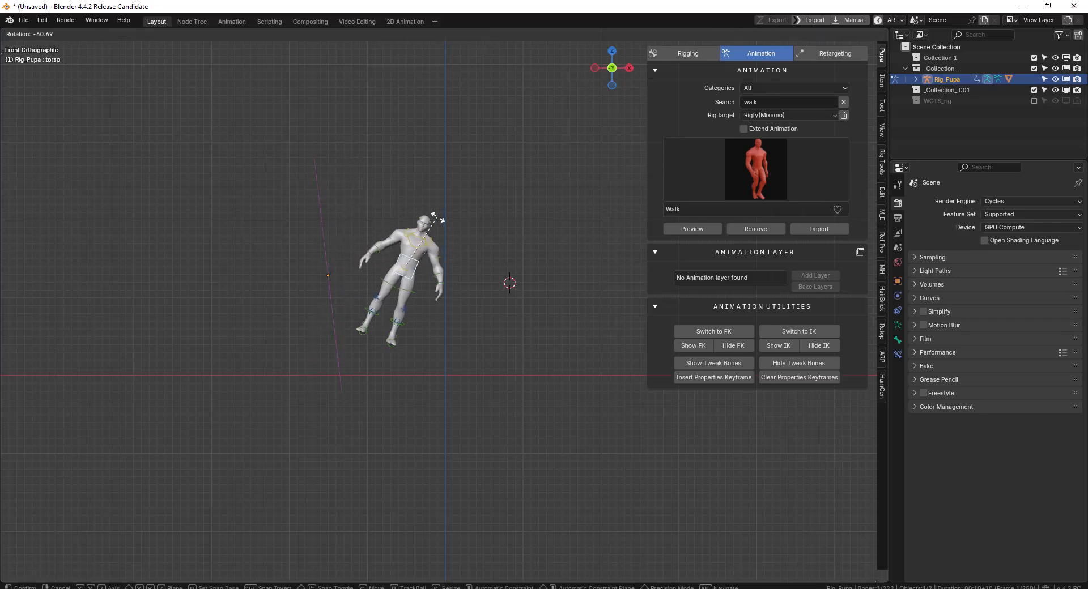
click(699, 236)
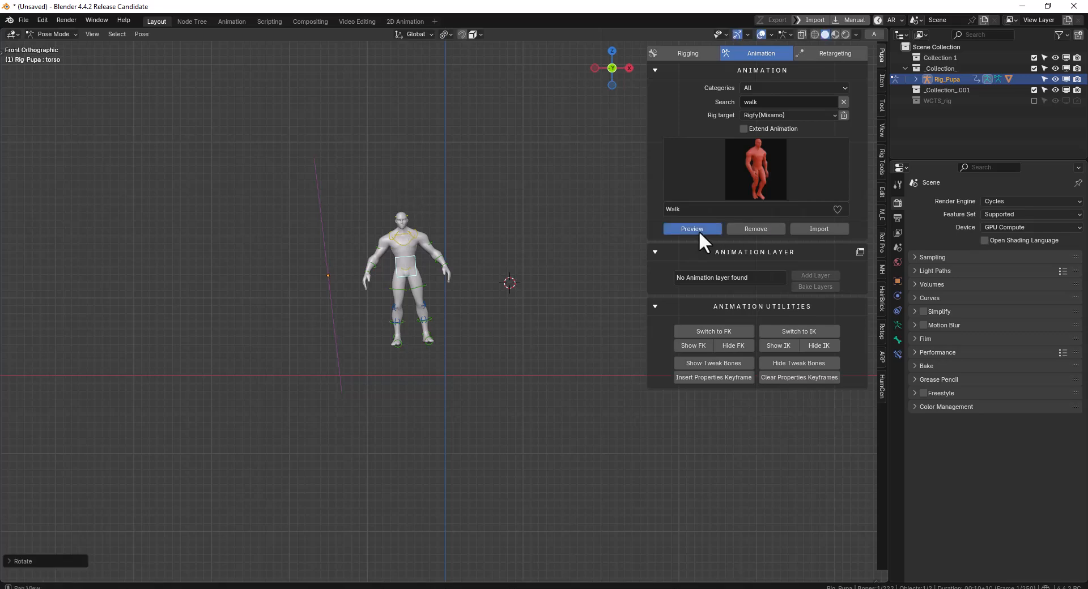
click(698, 229)
key(KP_1)
click(818, 303)
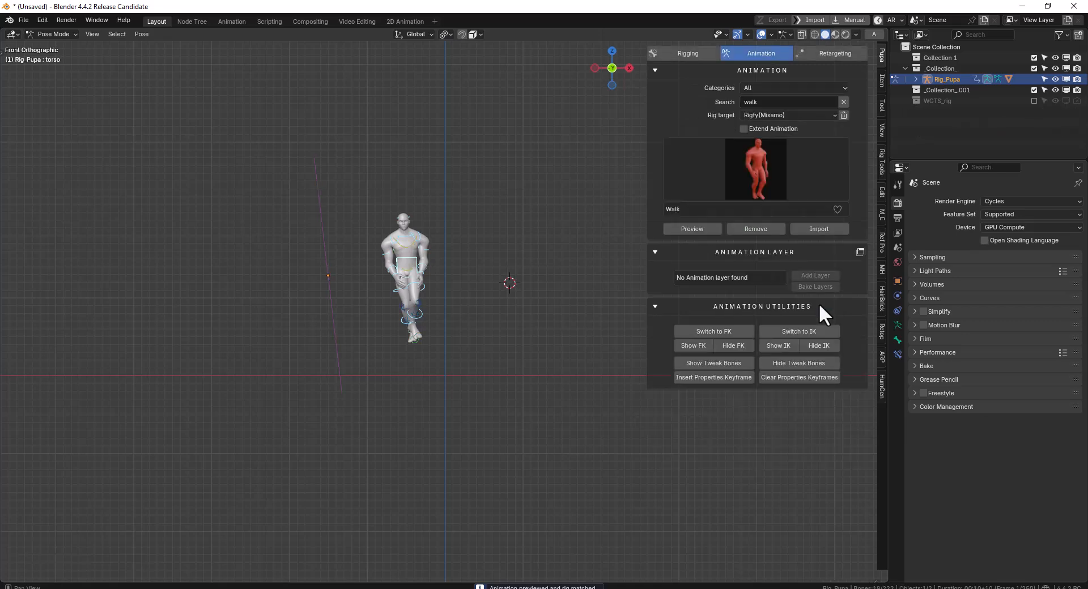
Clear the location and rotation of all pose bones and rotate the torso control until the character is upside down, about 92°
key(a)
key(alt+g)
key(alt+r)
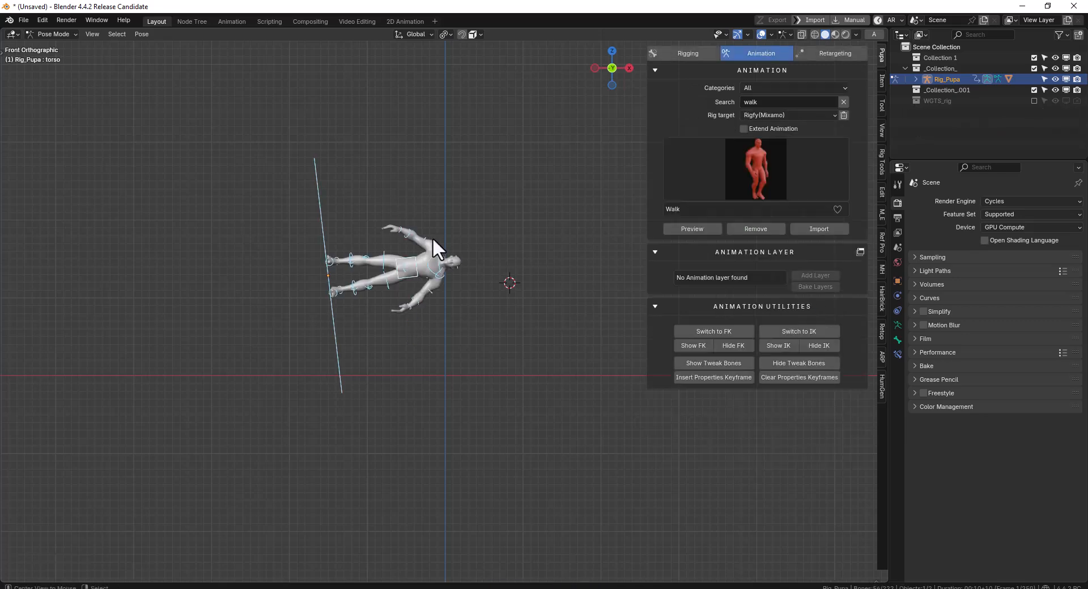
click(436, 242)
key(r)
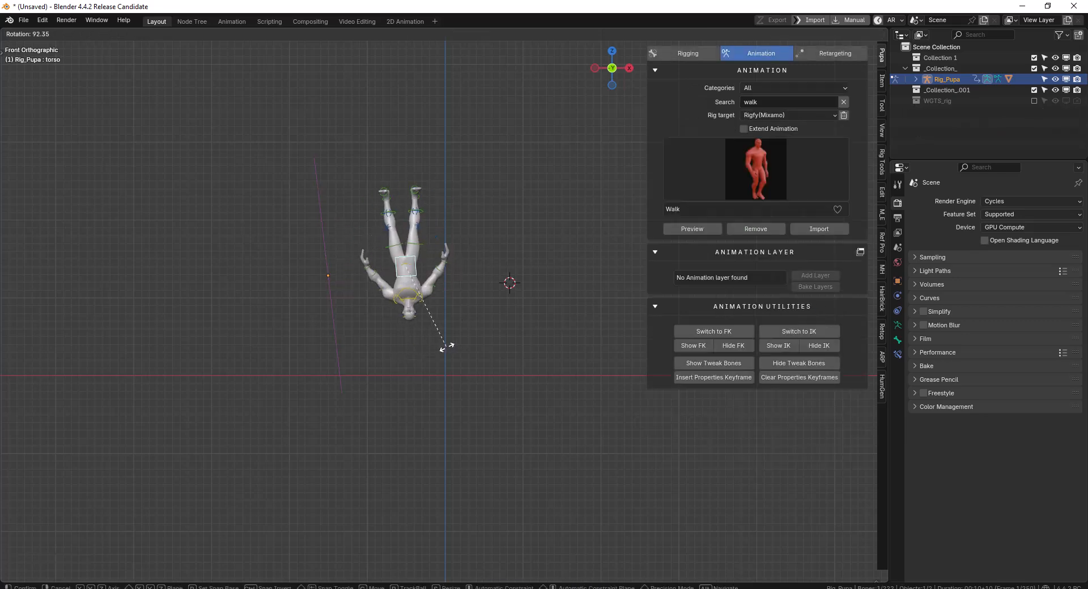
click(446, 346)
key(r)
key(Escape)
click(320, 261)
key(r)
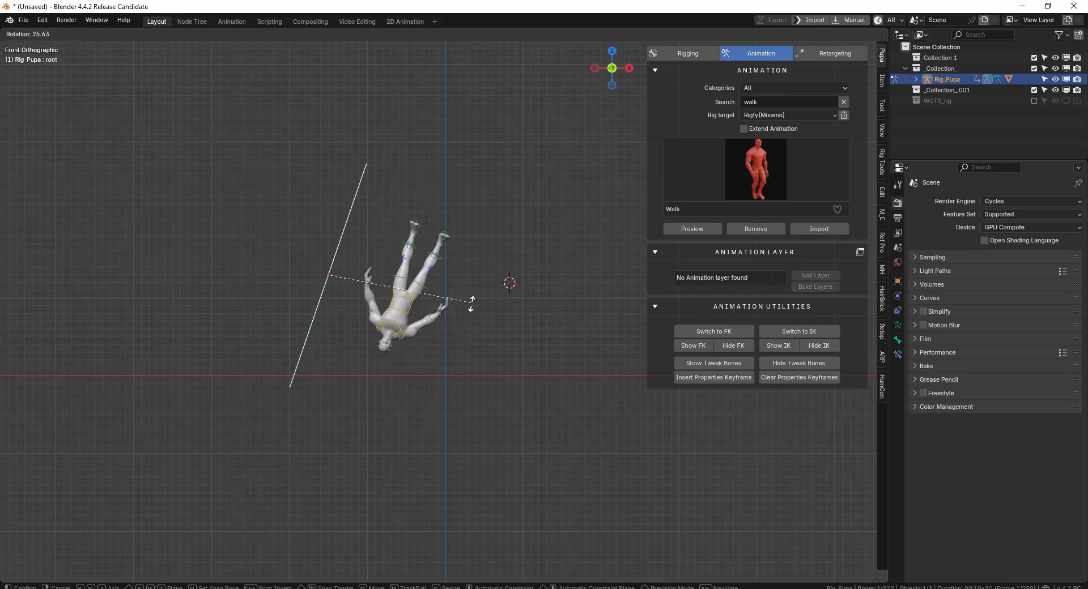
key(Escape)
Scale the whole rig up in Object Mode and preview the Walk animation on the enlarged upside-down character, cancelling the preview at the end
key(ctrl+Tab)
key(s)
click(518, 300)
scroll(517, 305, down, 3)
key(s)
click(558, 298)
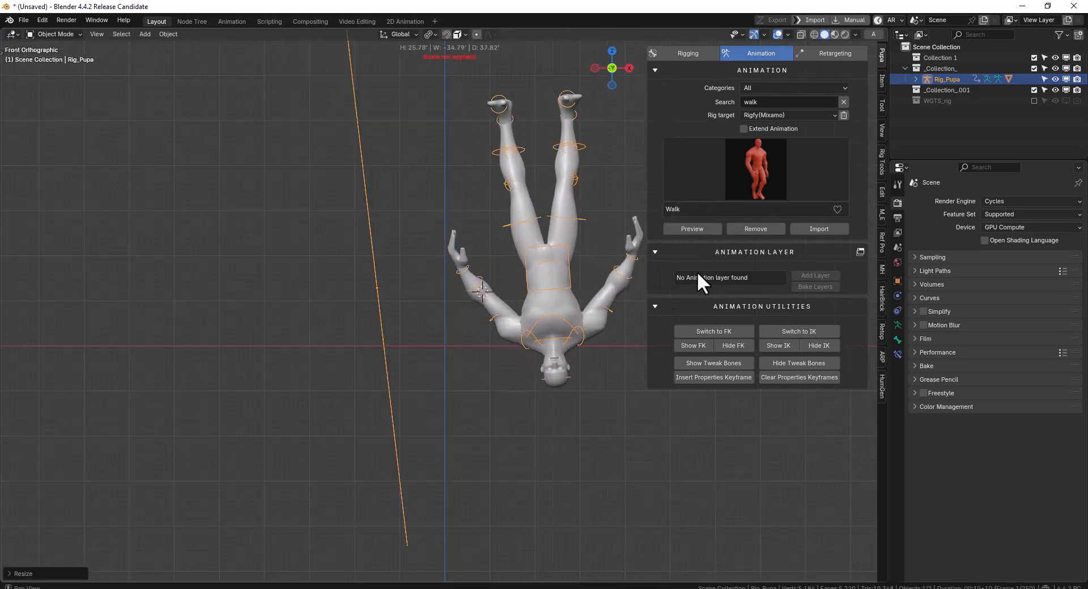
click(689, 232)
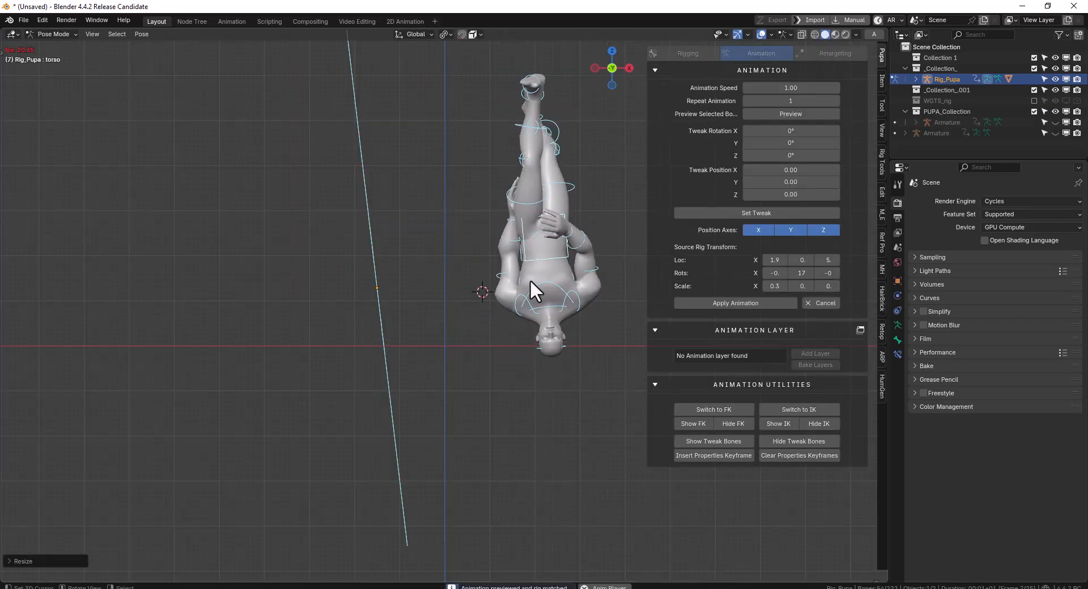
click(822, 304)
Remove the animation, reset the rig upright to the world origin, and select the left thigh FK control in Pose Mode
click(755, 229)
key(alt+g)
shift+middle_drag(504, 258, 696, 199)
scroll(482, 340, up, 2)
key(ctrl+Tab)
click(455, 319)
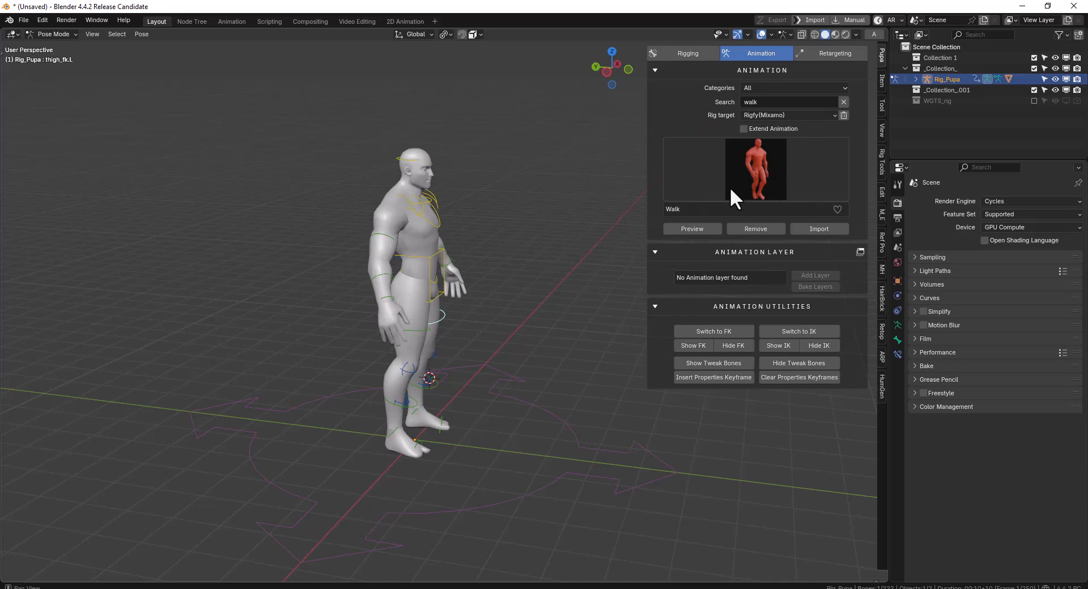
Choose the first Walk animation from the library and preview it on the enlarged rig, cancelling the preview at the end
click(775, 177)
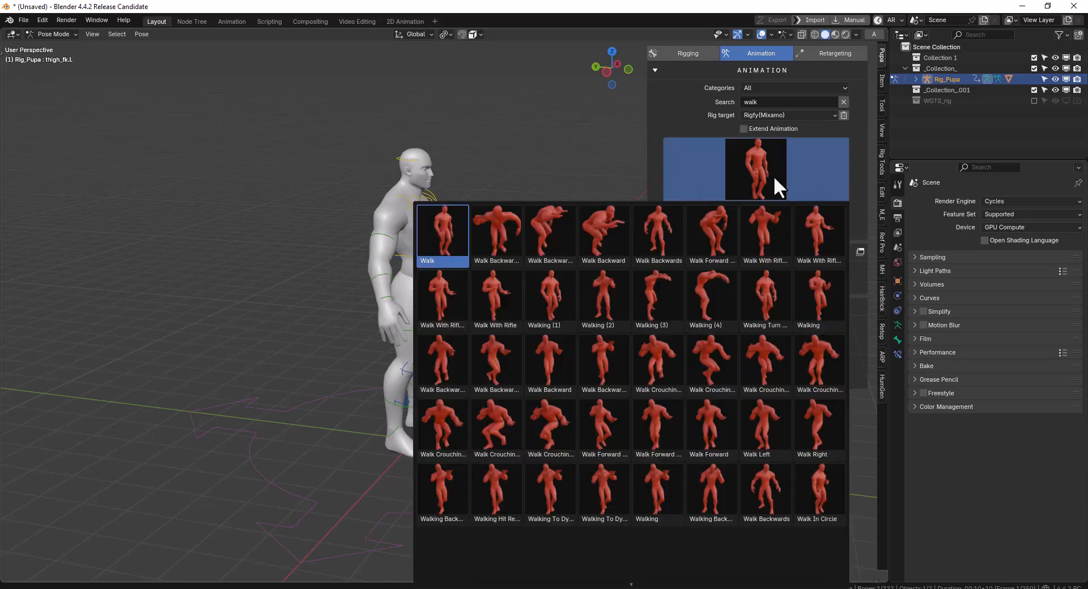
click(445, 242)
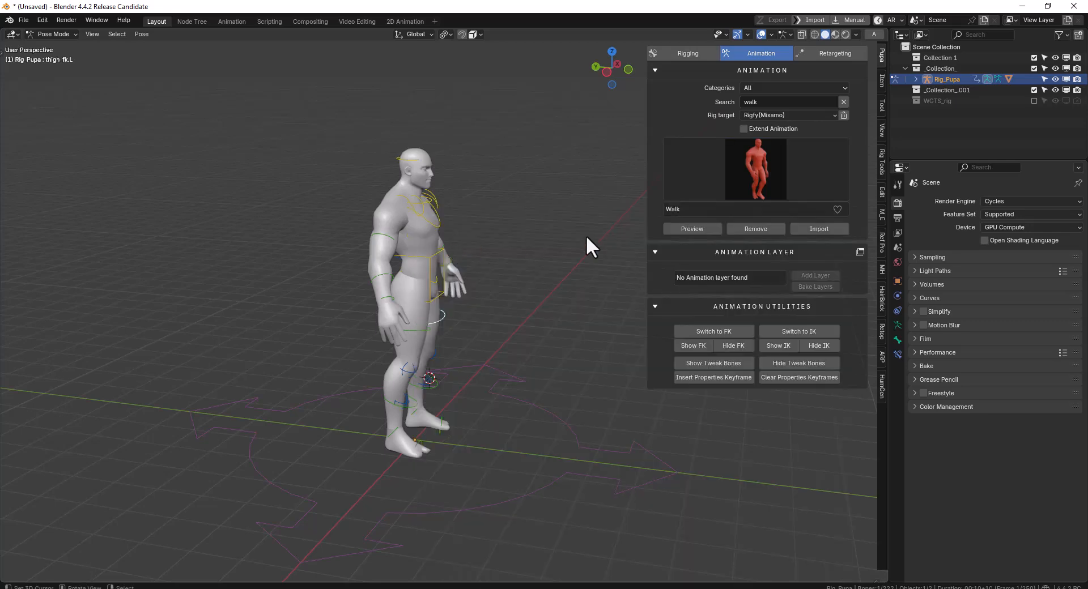
click(691, 229)
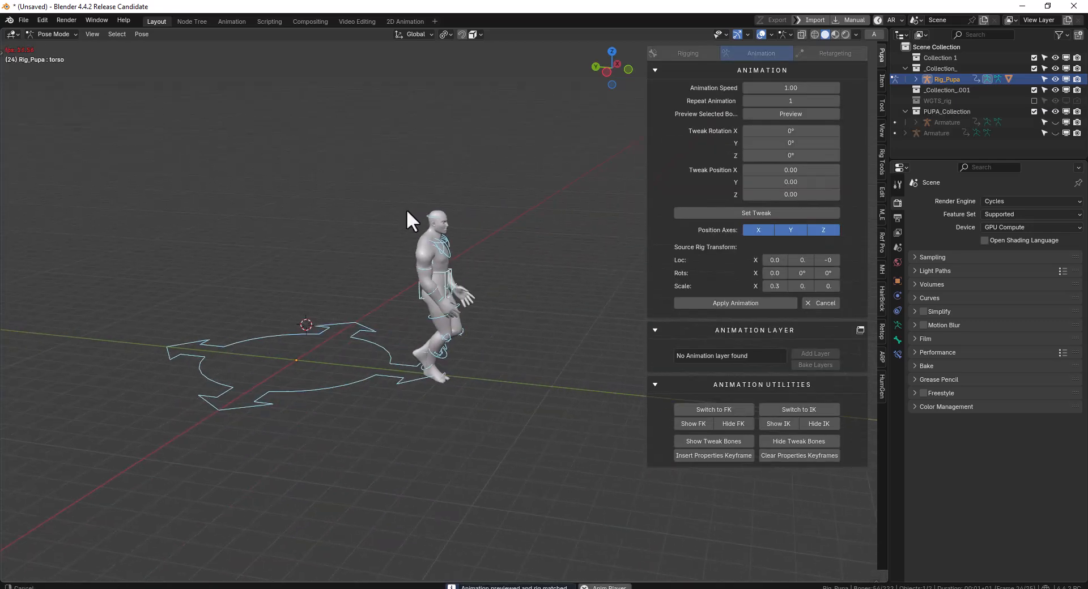
click(823, 303)
Clear the pose bones' rotation and location, and reset the rig's rotation, location and scale in Object Mode
key(alt+r)
key(alt+g)
key(ctrl+Tab)
key(alt+r)
key(alt+g)
key(alt+s)
scroll(362, 236, up, 2)
shift+middle_drag(379, 252, 531, 140)
scroll(531, 140, up, 3)
shift+middle_drag(481, 187, 446, 280)
scroll(446, 280, up, 2)
scroll(446, 279, up, 1)
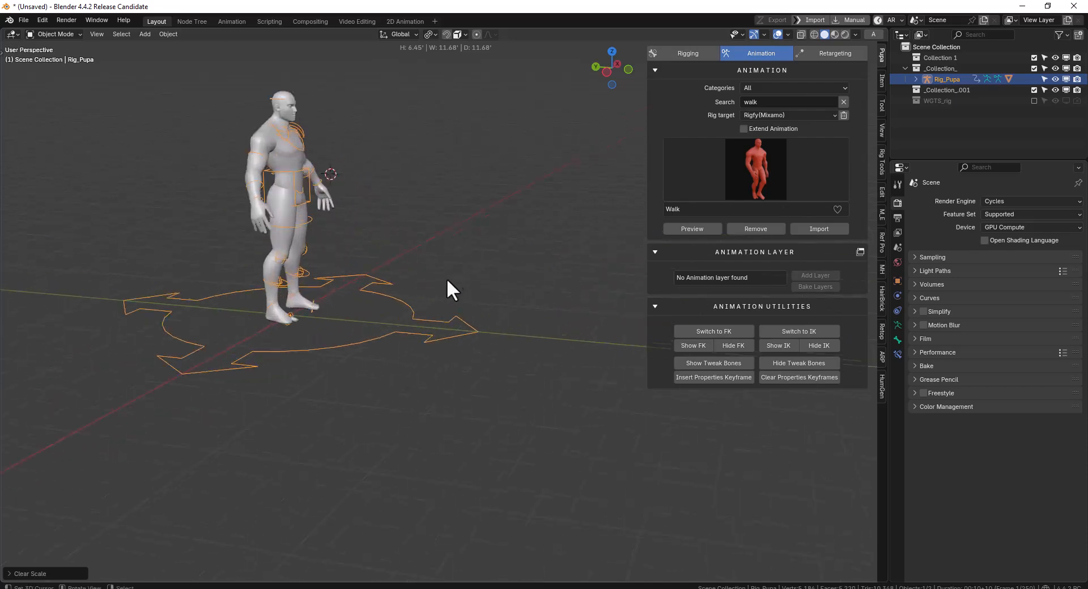
Preview the Walk animation on the reset rig and apply it as an animation layer
click(693, 229)
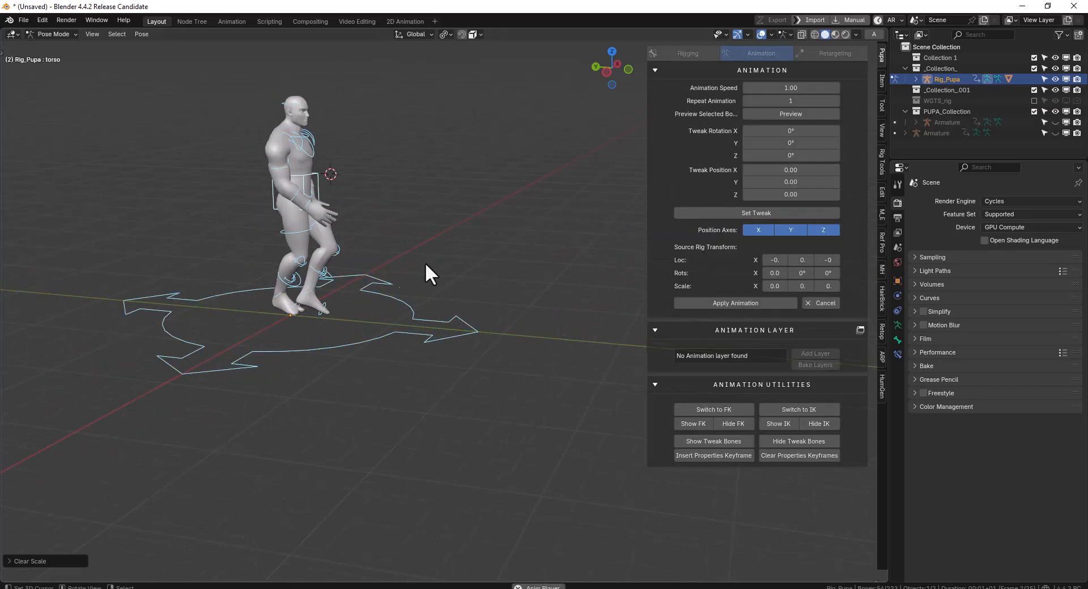
click(743, 303)
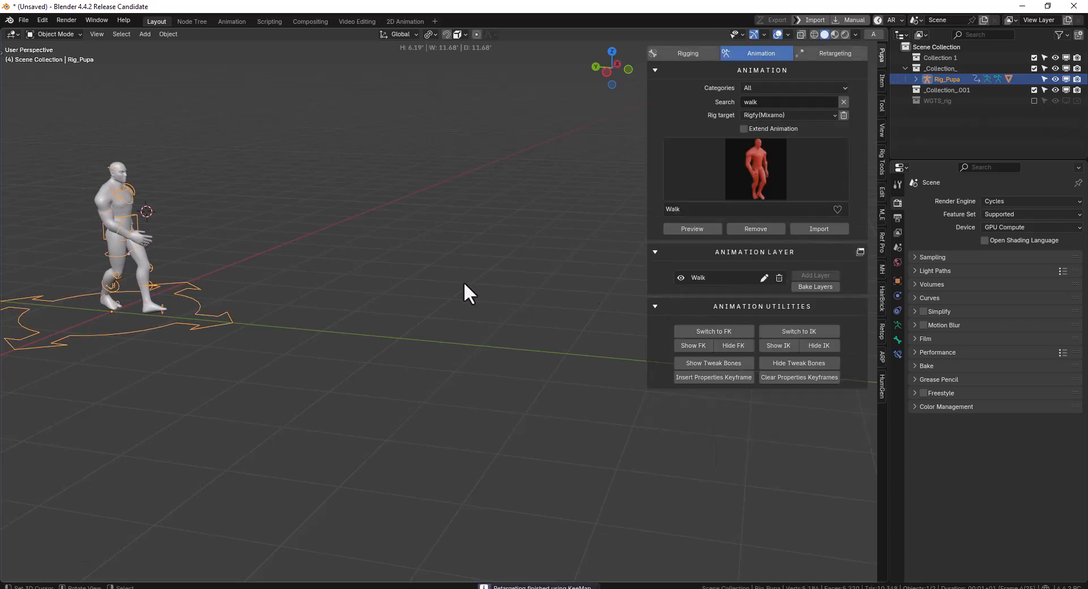
key(space)
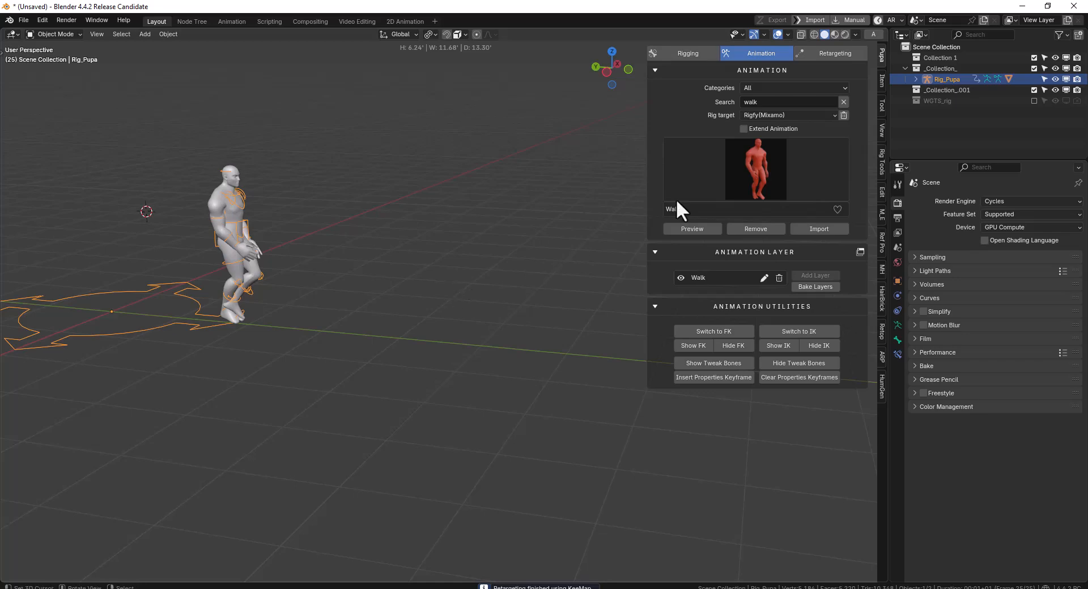
Enable Extend Animation, preview another Walk continuing from the applied one, and return to the preview's start frame
click(775, 129)
click(697, 229)
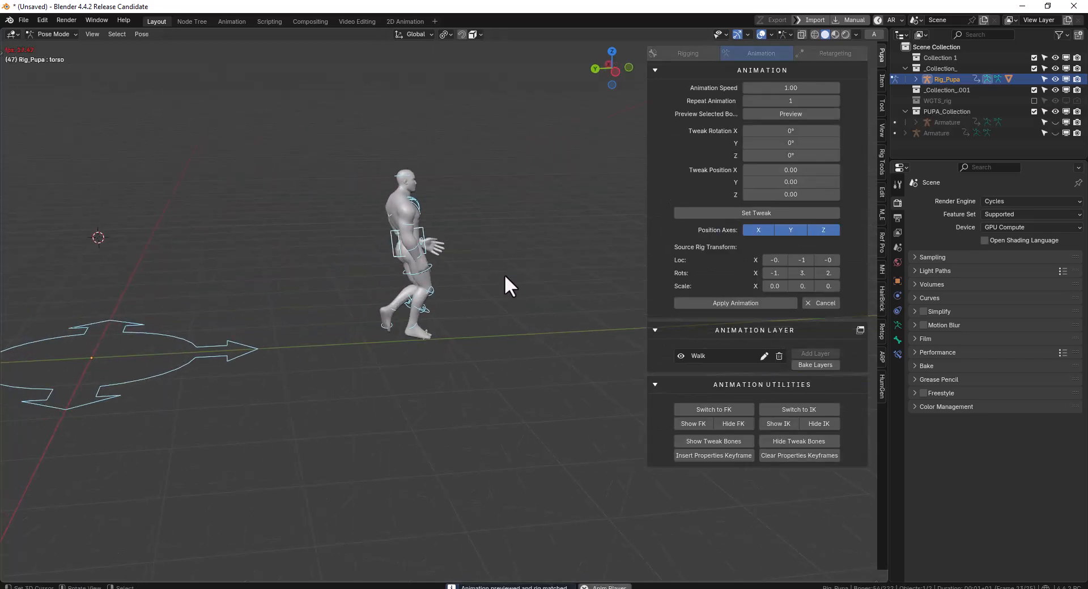
key(space)
key(shift+Left)
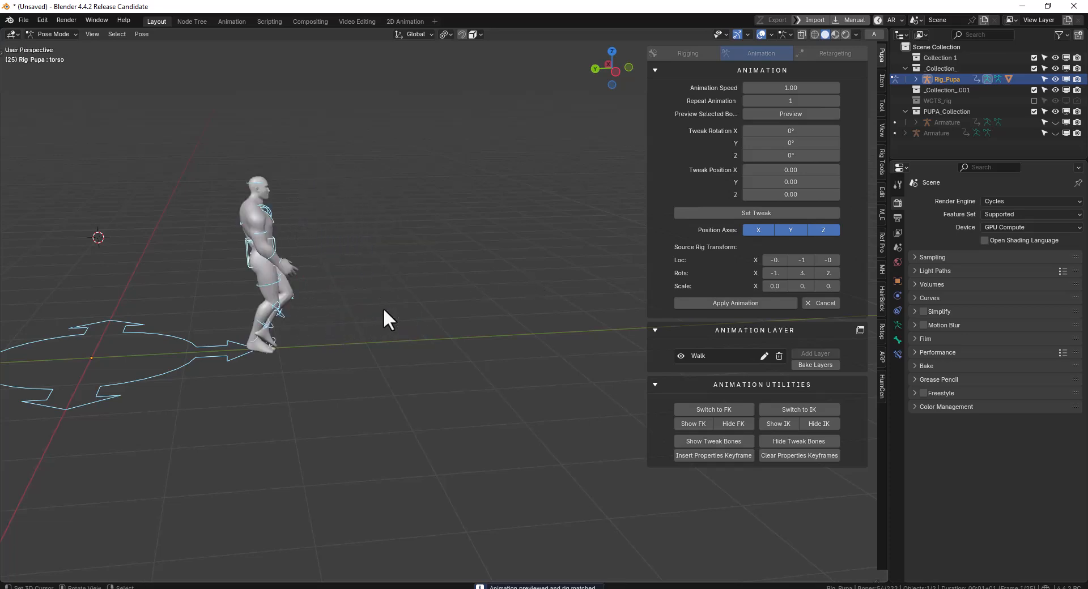
Split off a Dope Sheet area below the viewport and play the extended Walk preview
drag(7, 567, 60, 483)
key(shift+F12)
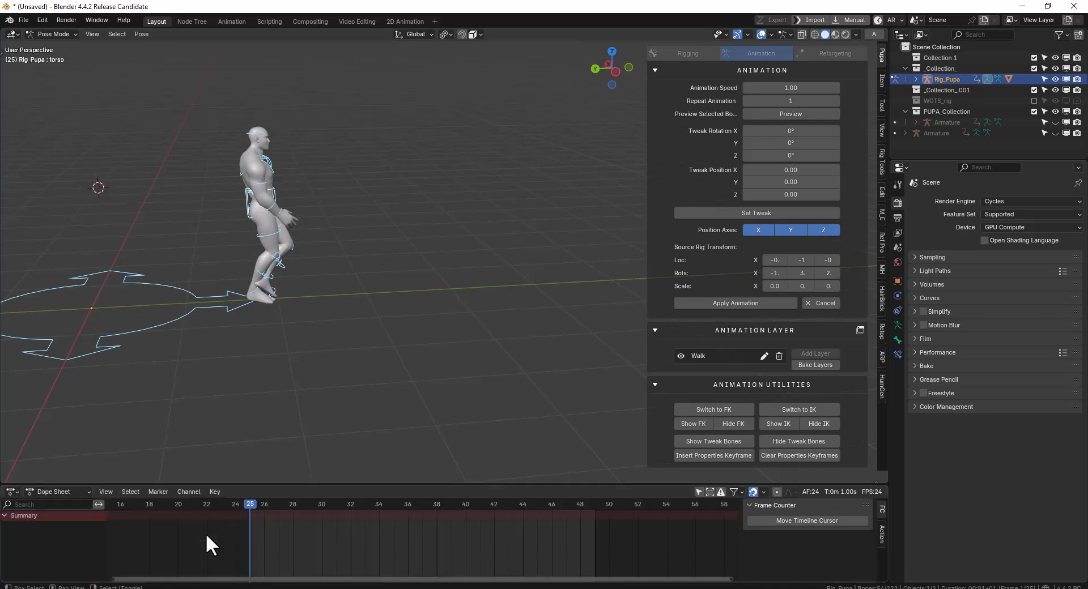
scroll(312, 532, down, 3)
drag(304, 534, 280, 532)
key(space)
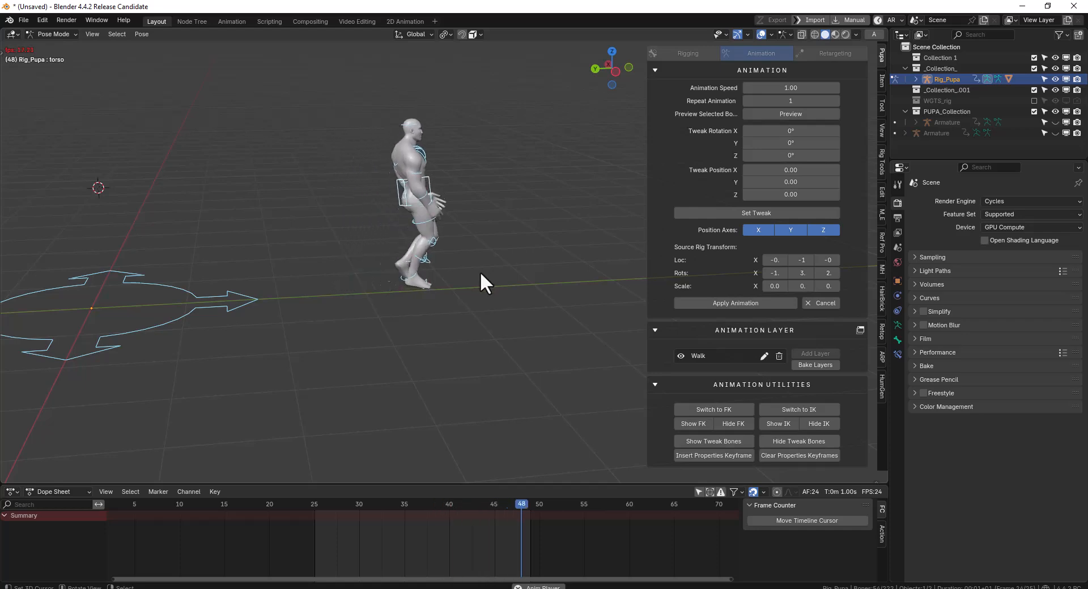
Stop playback, apply the extended Walk preview as a second animation layer, and scrub through the timeline
key(space)
click(742, 304)
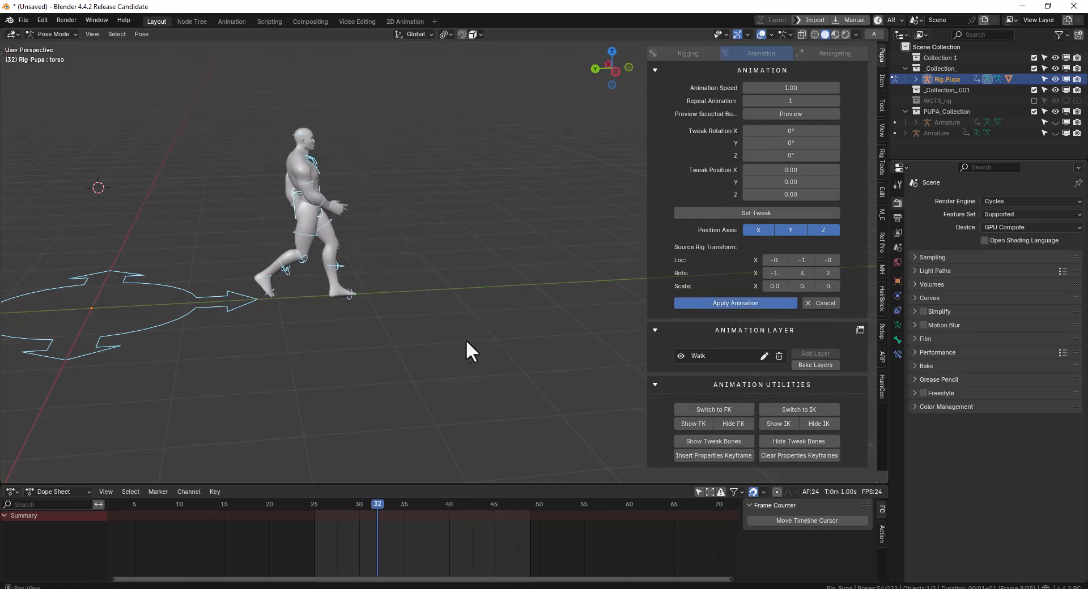
drag(389, 516, 505, 536)
scroll(481, 392, down, 2)
middle_drag(481, 392, 477, 396)
Preview a third Walk continuing from the two applied layers, scrub through it, and cancel the preview
click(701, 227)
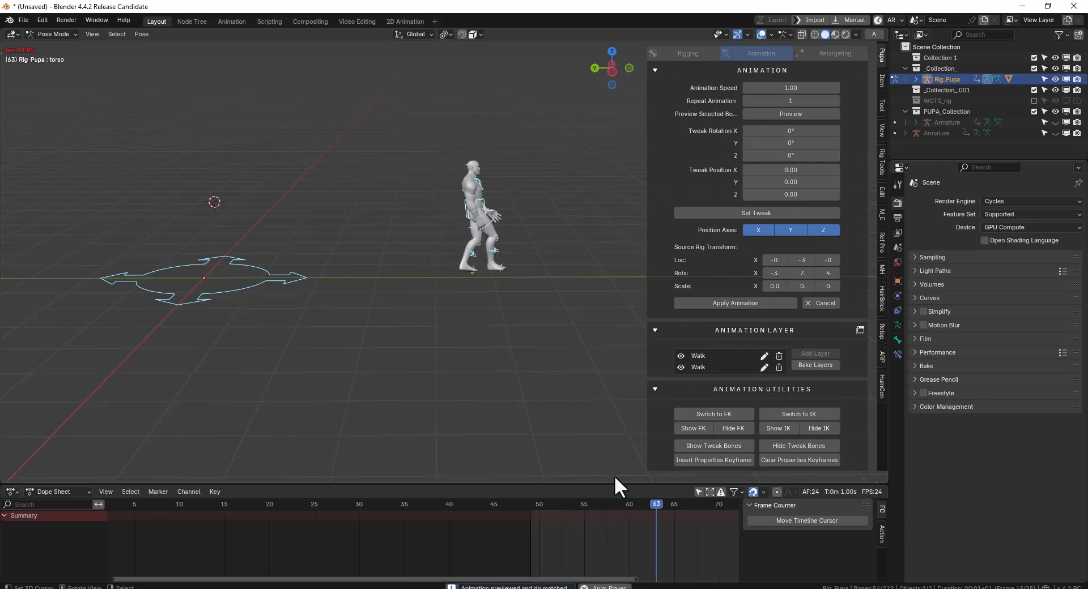
middle_drag(613, 534, 339, 535)
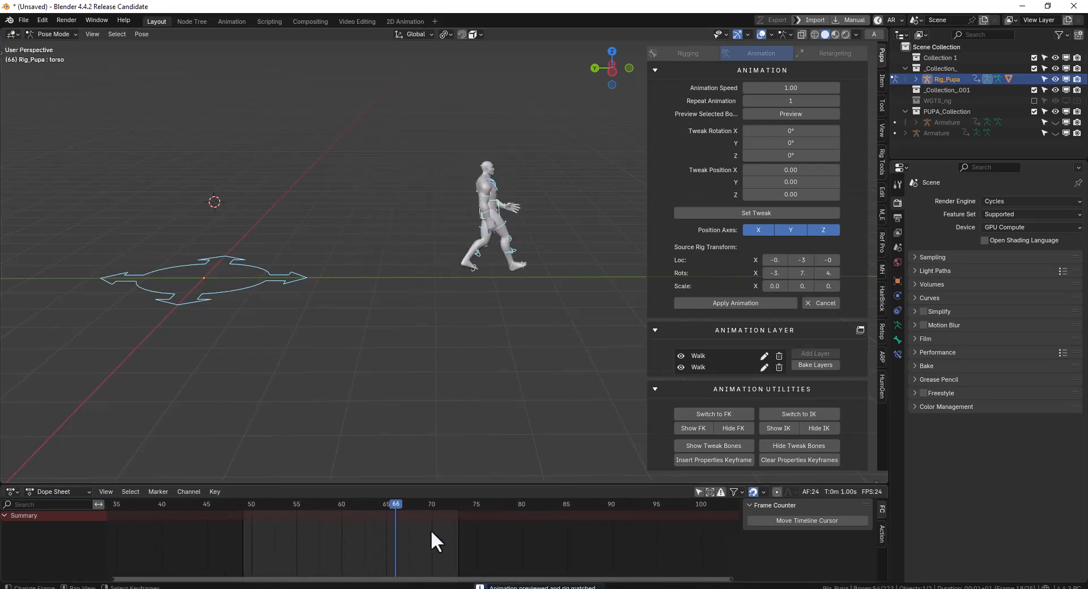
drag(115, 522, 446, 531)
click(822, 303)
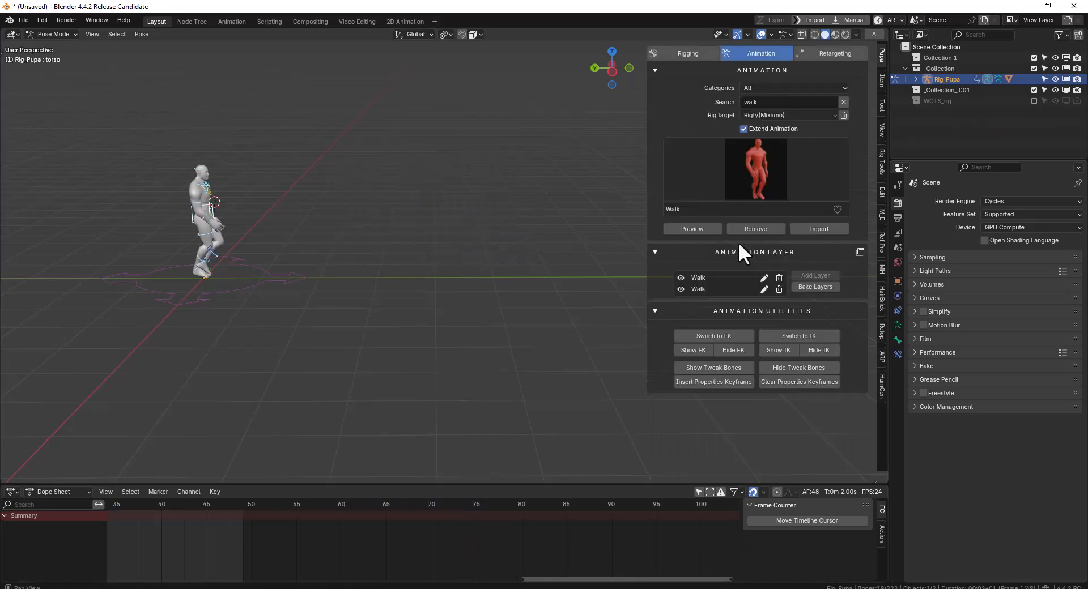
Remove the rig's existing animation layers, and preview and apply Walk again as a single new layer
click(755, 229)
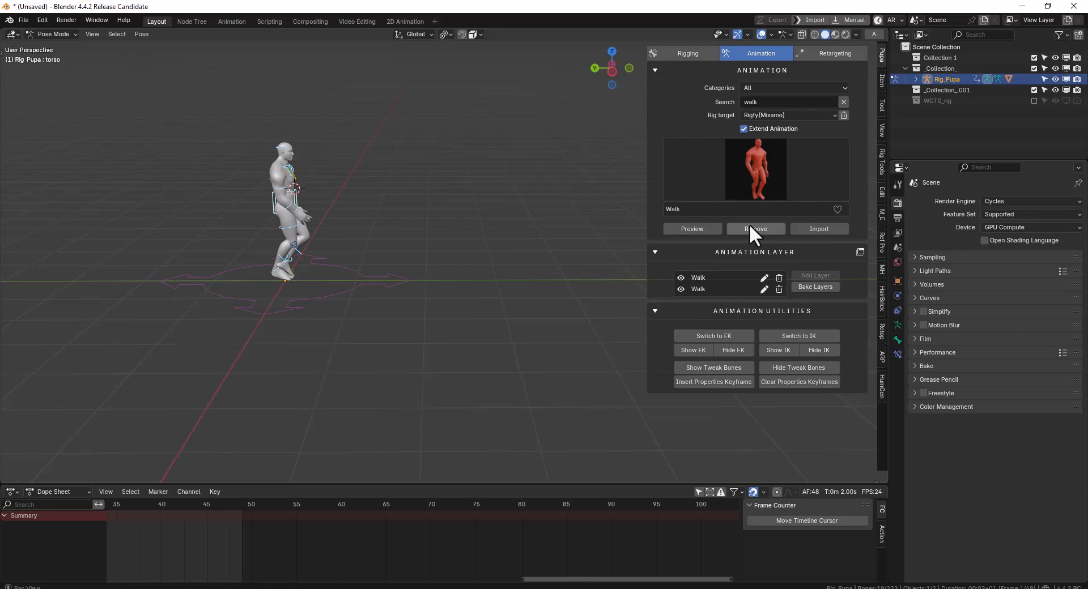
click(726, 183)
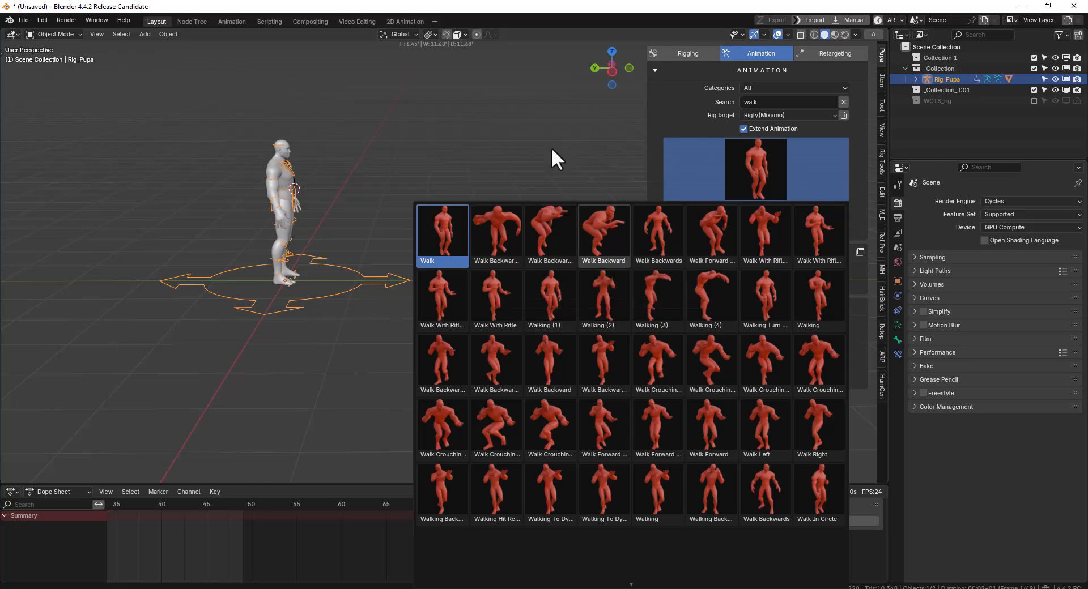
click(671, 230)
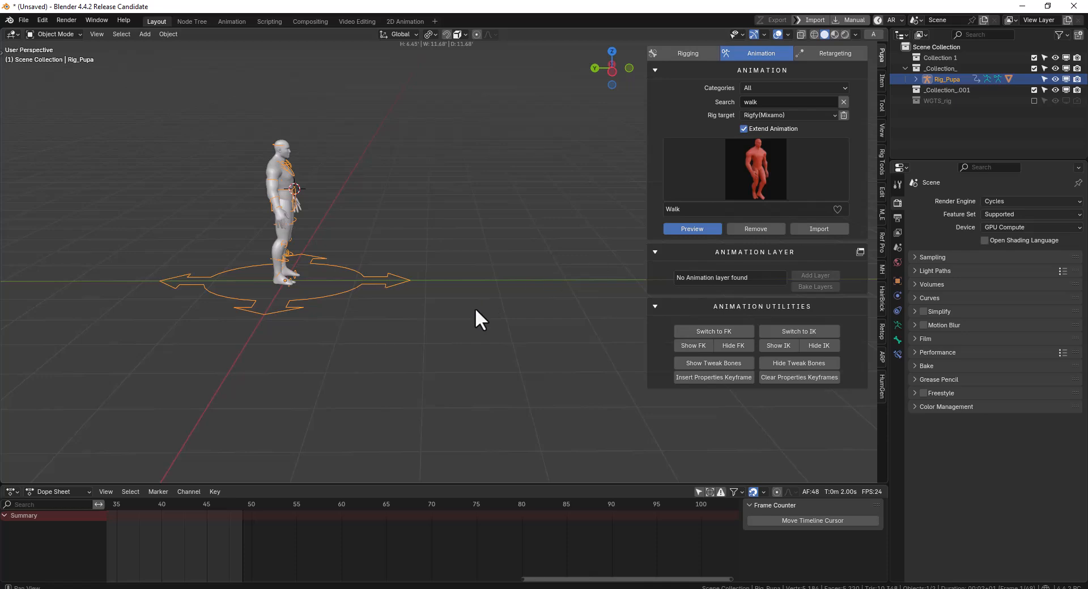
click(754, 306)
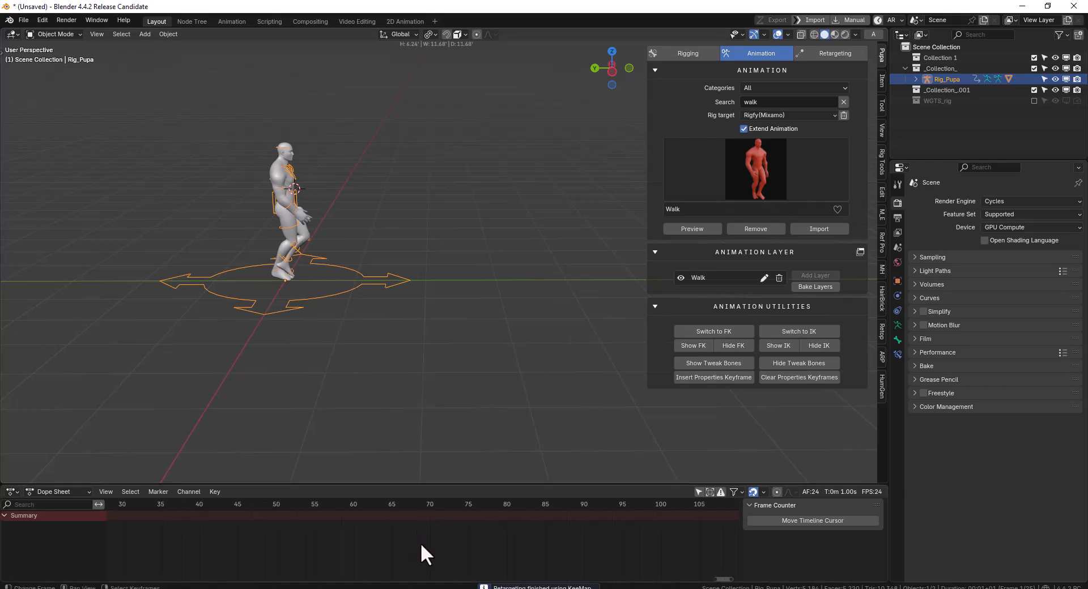
Select all of the rig's bones in Pose Mode and scrub the applied Walk animation to frame 16
key(Home)
key(ctrl+Tab)
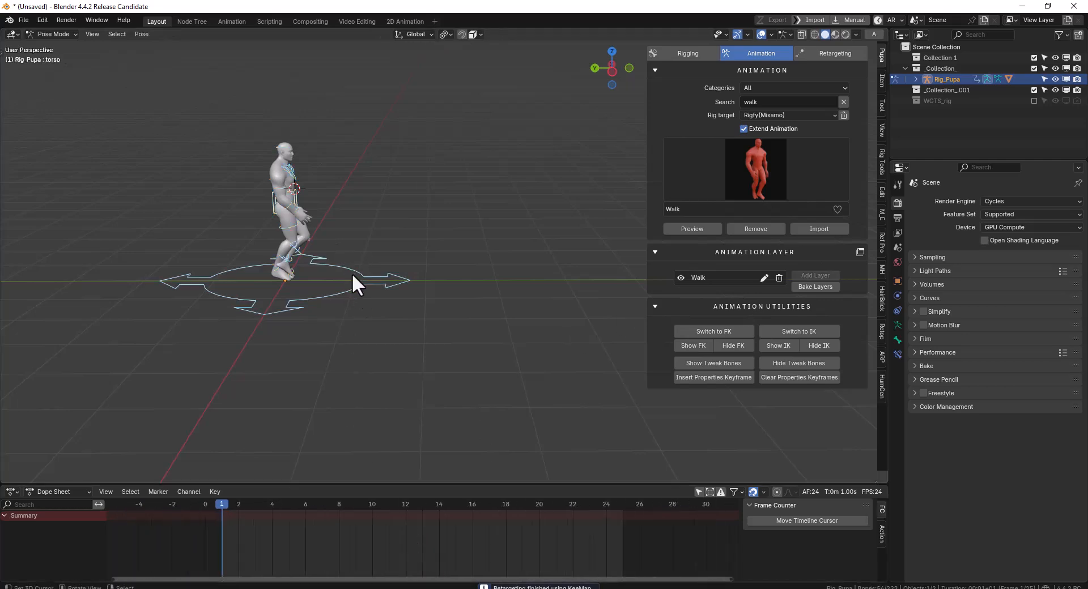
key(a)
middle_drag(351, 274, 423, 301)
drag(221, 539, 473, 539)
Open the Nonlinear Animation editor in its own window, show the Walk strip's properties, and try scaling the strip
click(856, 250)
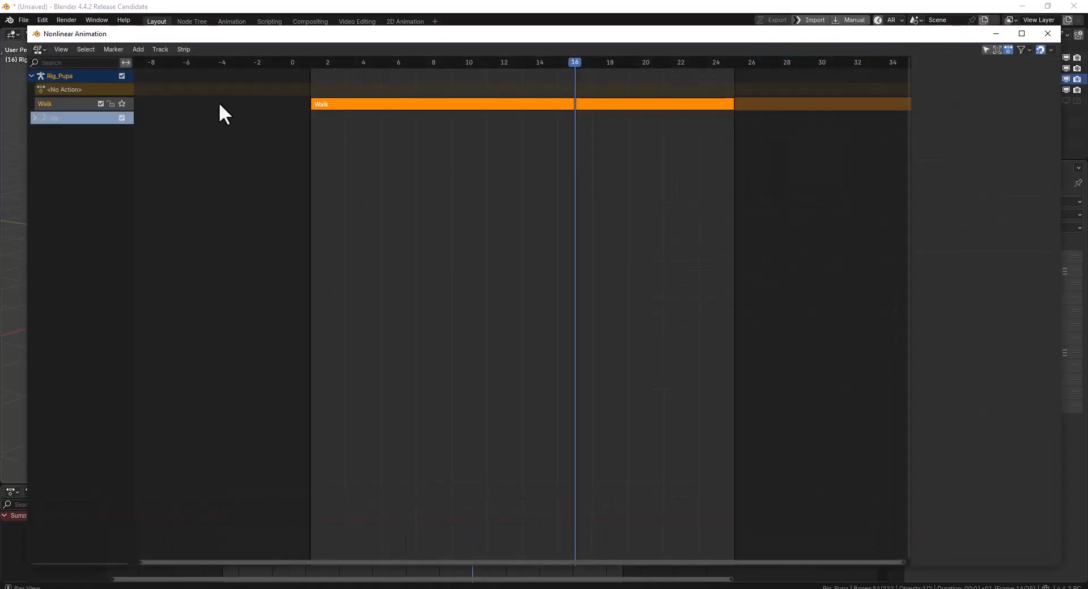
drag(22, 26, 462, 235)
click(692, 311)
key(n)
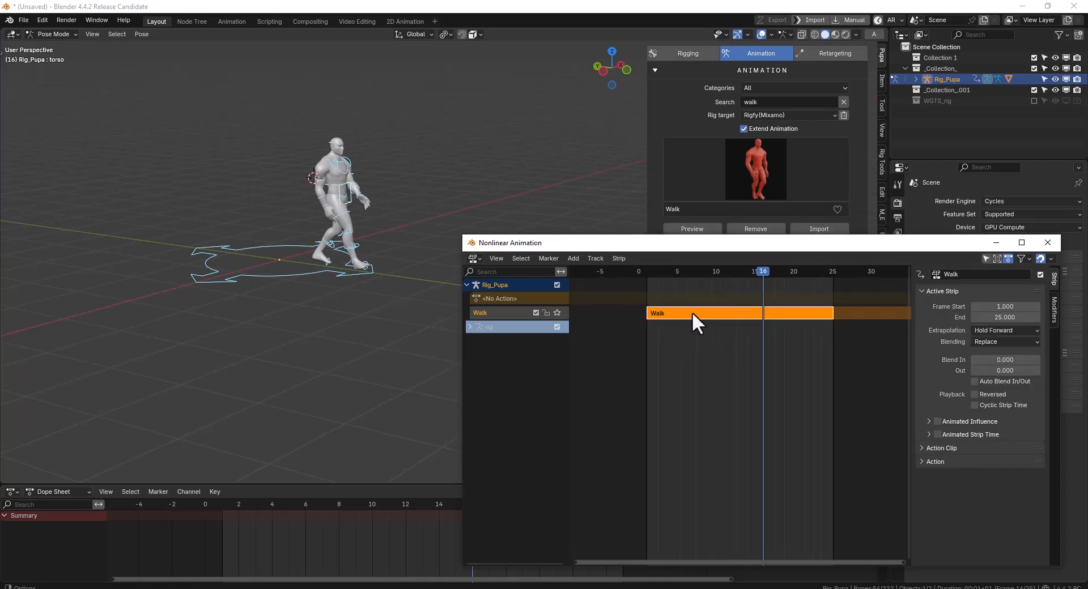
key(s)
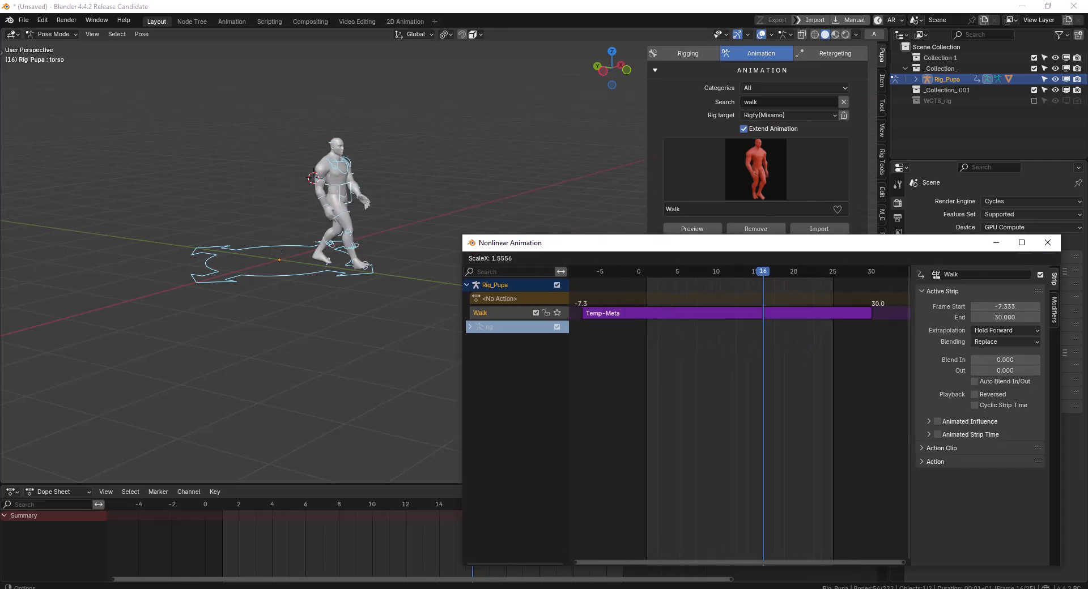
key(Escape)
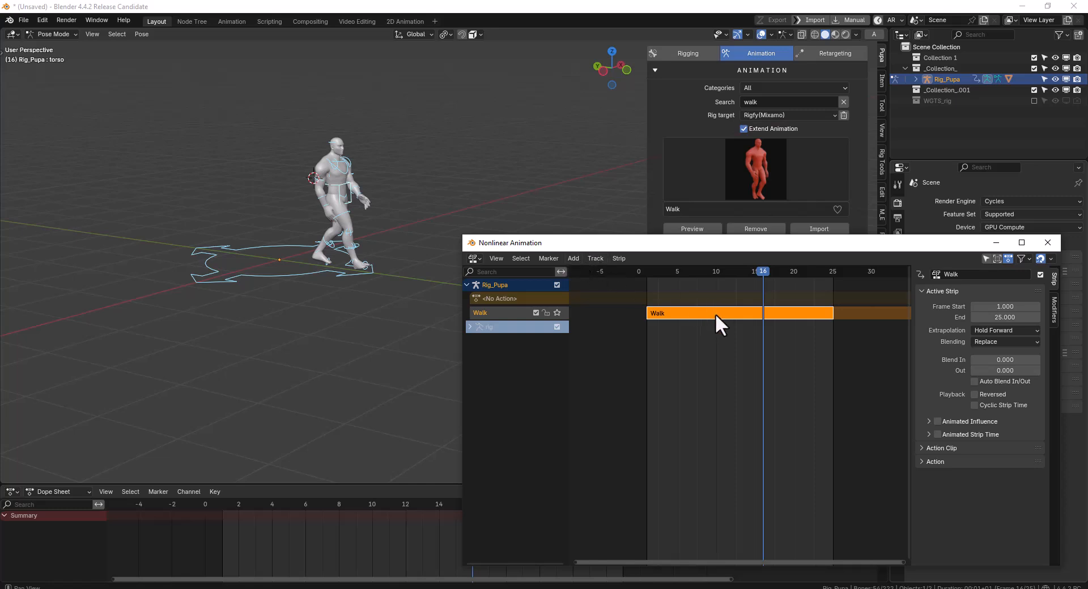
Enter the Walk strip's tweak mode to view its keyframes, leave it again, and close the Nonlinear Animation window
key(Tab)
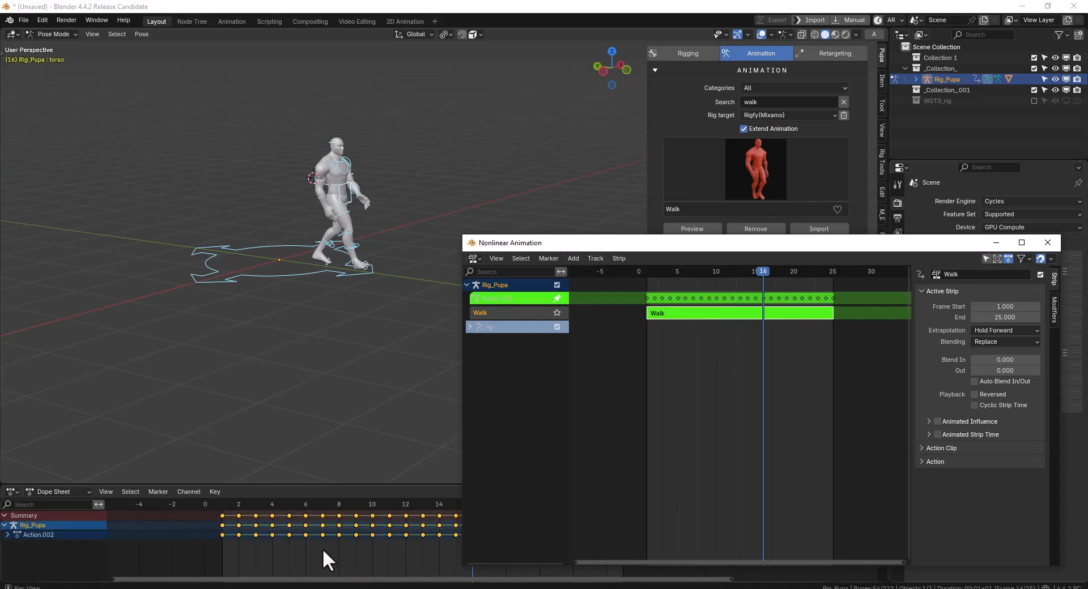
key(Home)
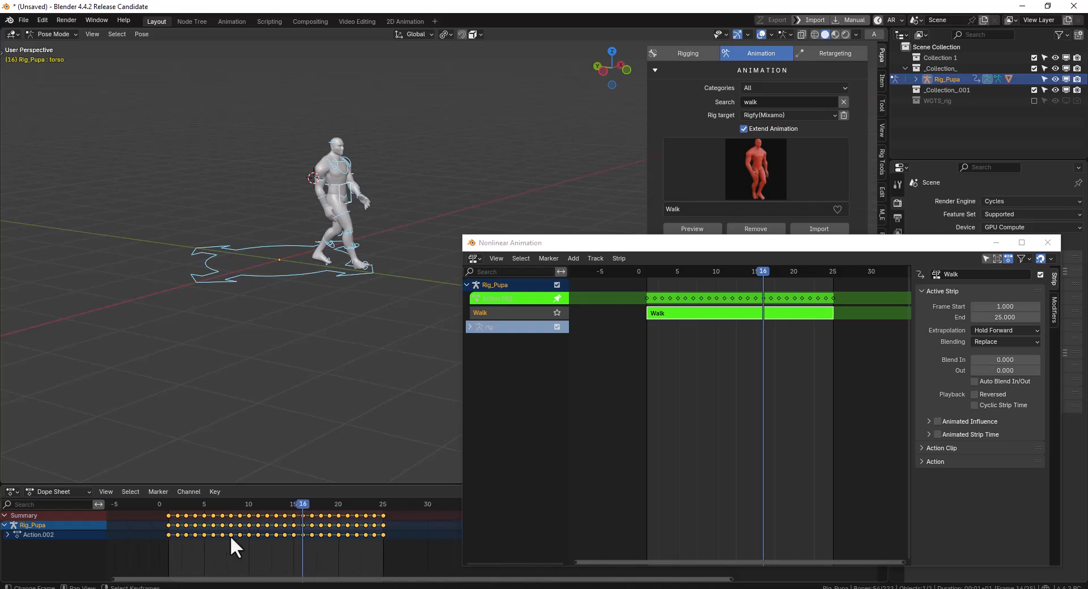
click(293, 516)
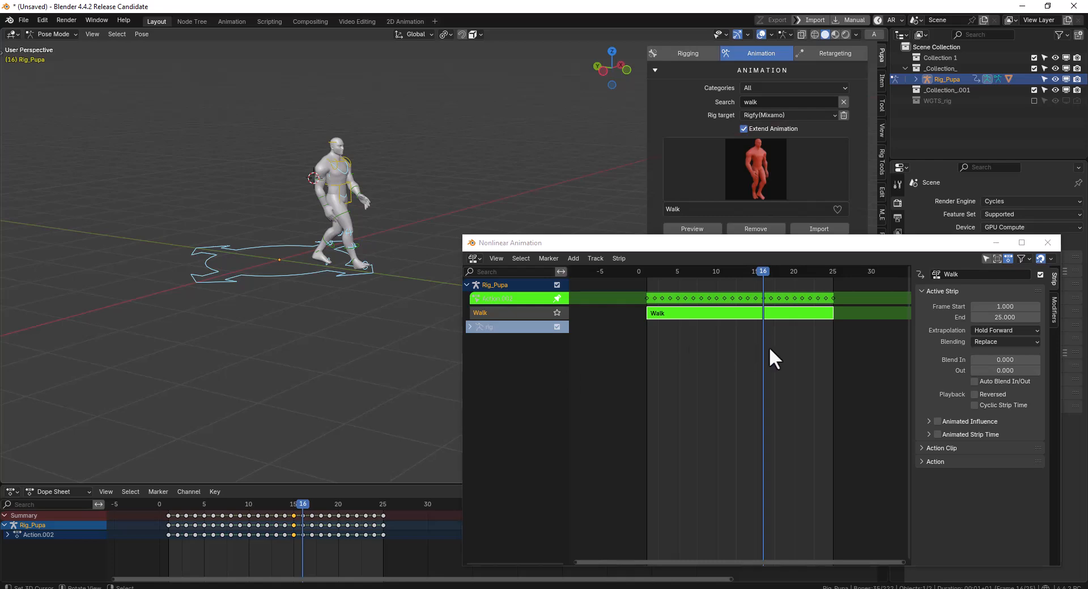
key(Tab)
middle_drag(673, 365, 695, 366)
key(Tab)
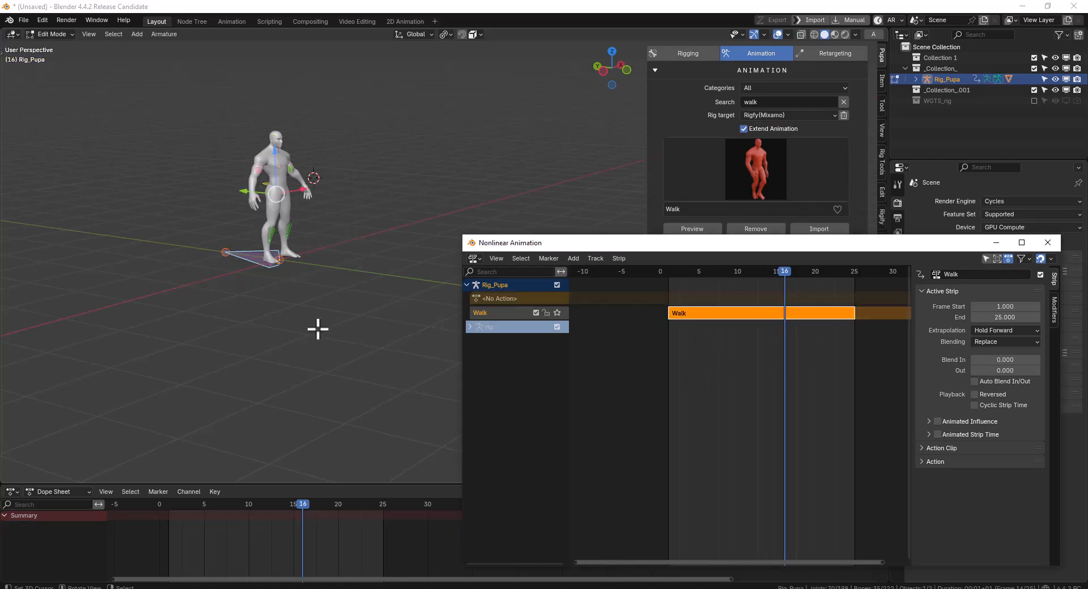
key(Tab)
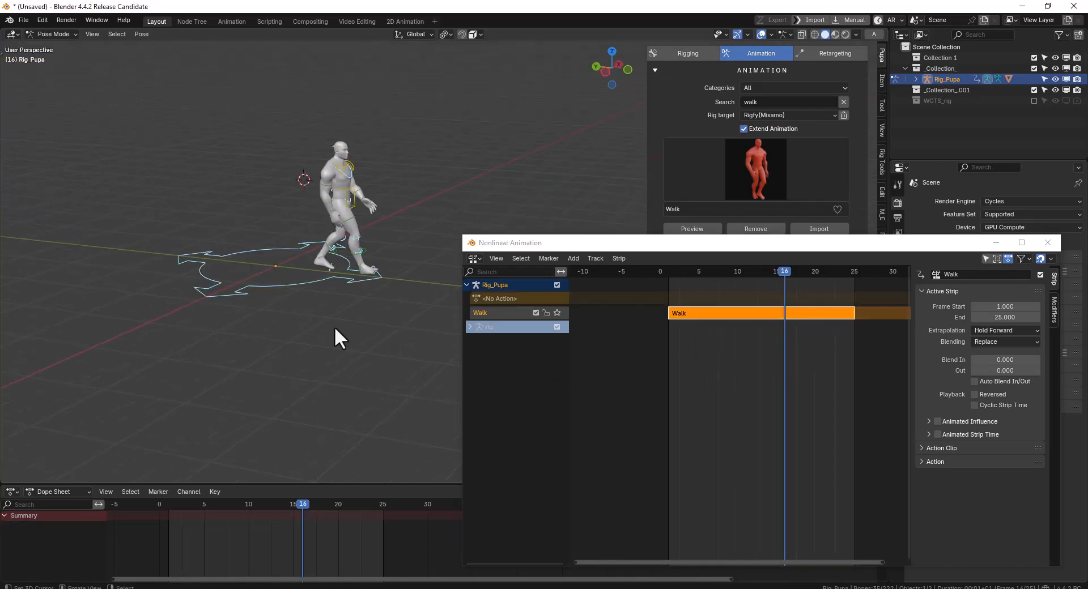
click(1046, 244)
Preview Walk Crouching Right from frame 25 as an extension of Walk and apply it as a new layer
drag(300, 529, 383, 535)
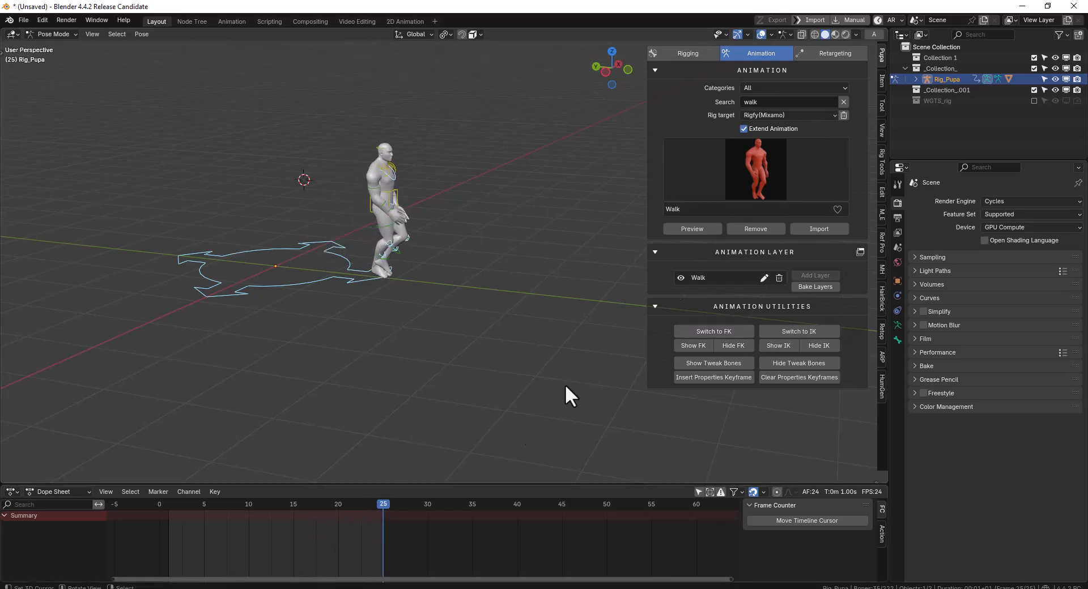
click(763, 190)
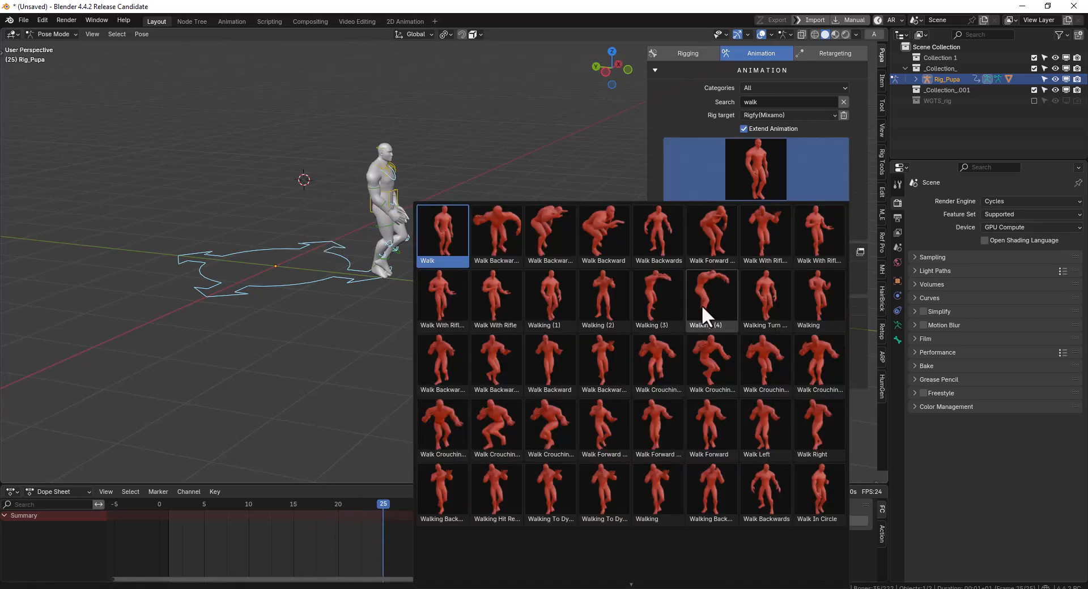
click(565, 422)
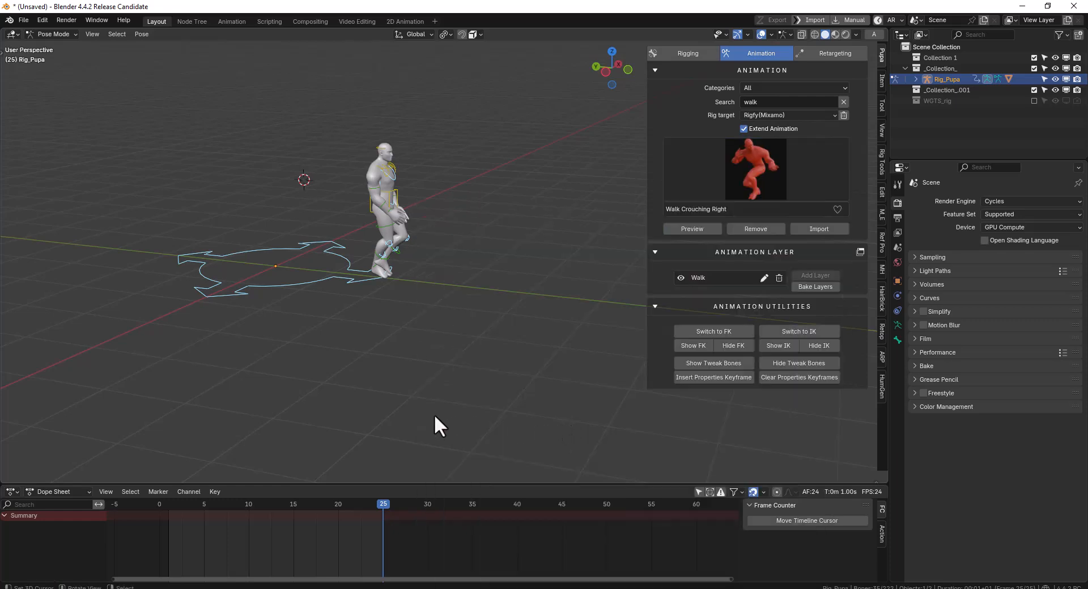
mouse_move(397, 518)
mouse_down()
mouse_move(364, 533)
mouse_move(393, 533)
mouse_up()
click(709, 229)
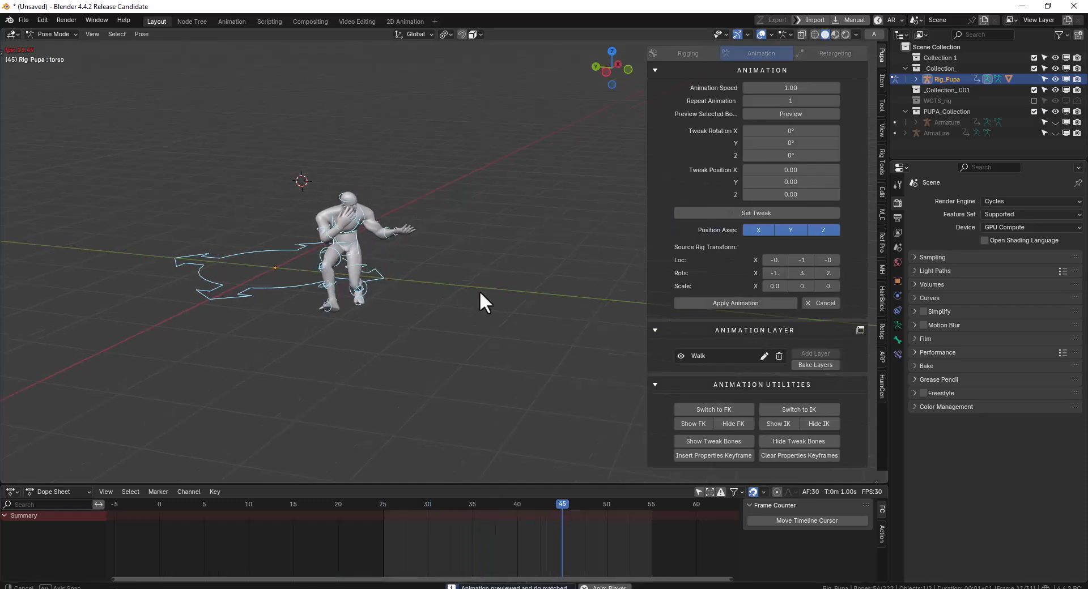
click(720, 303)
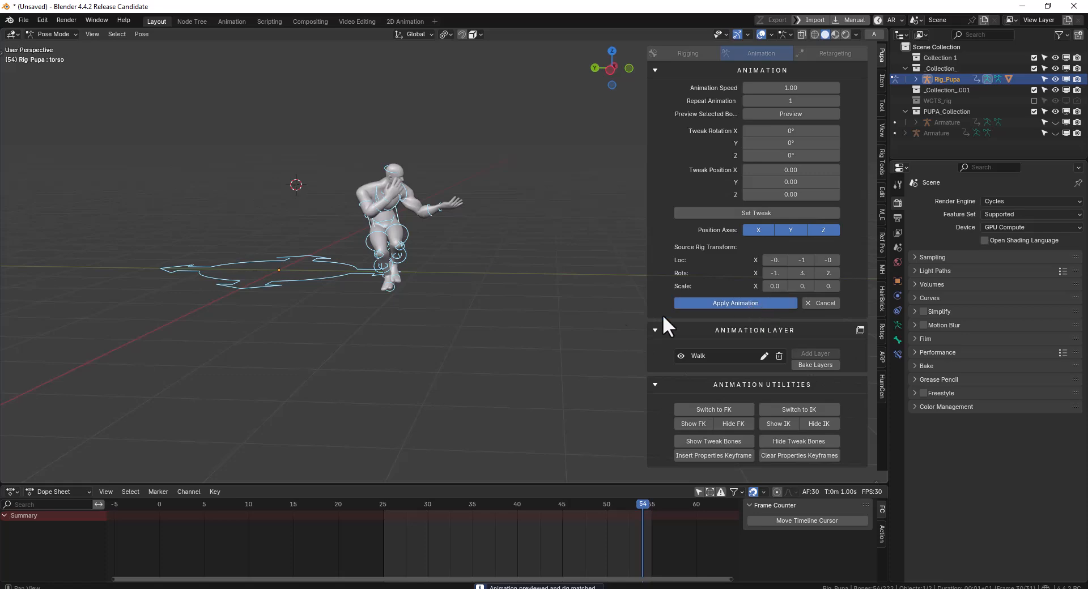
Play and scrub through the transition from Walk to Walk Crouching Right
click(360, 538)
key(space)
key(space)
drag(339, 534, 401, 534)
middle_drag(476, 362, 429, 351)
mouse_move(388, 533)
mouse_down()
mouse_move(363, 535)
mouse_move(406, 536)
mouse_up()
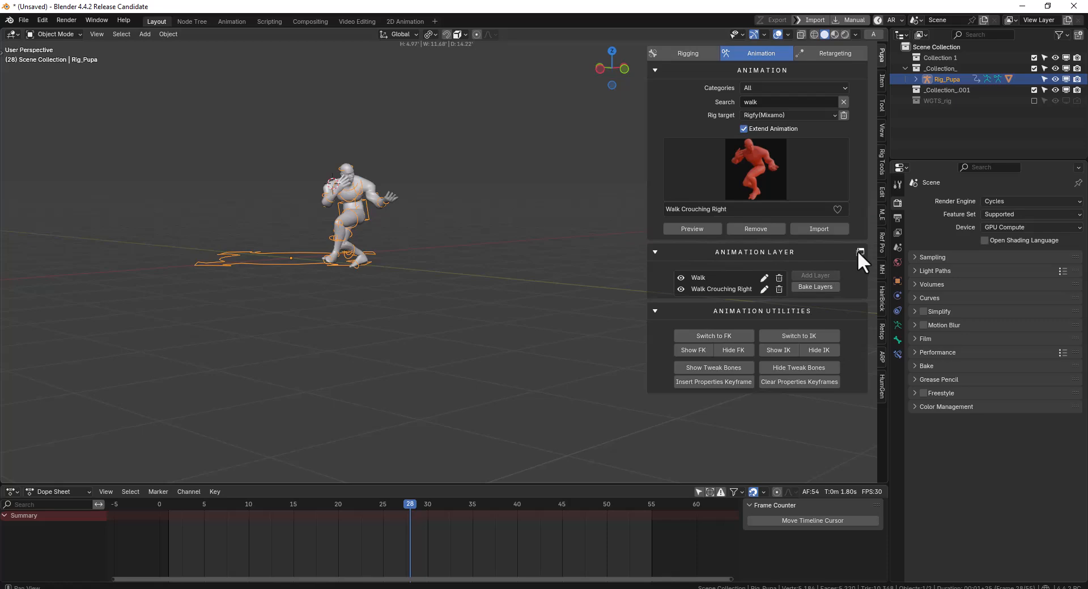
Open the Nonlinear Animation editor and move the Walk Crouching Right strip to start at frame 19, overlapping Walk
click(860, 251)
middle_drag(542, 135, 649, 136)
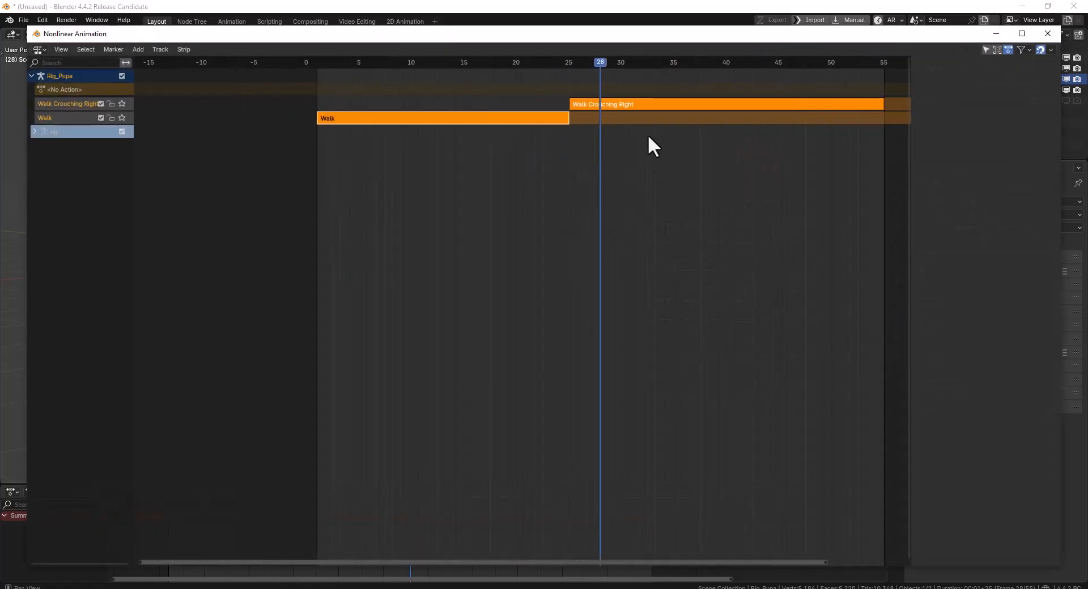
click(651, 104)
key(n)
key(g)
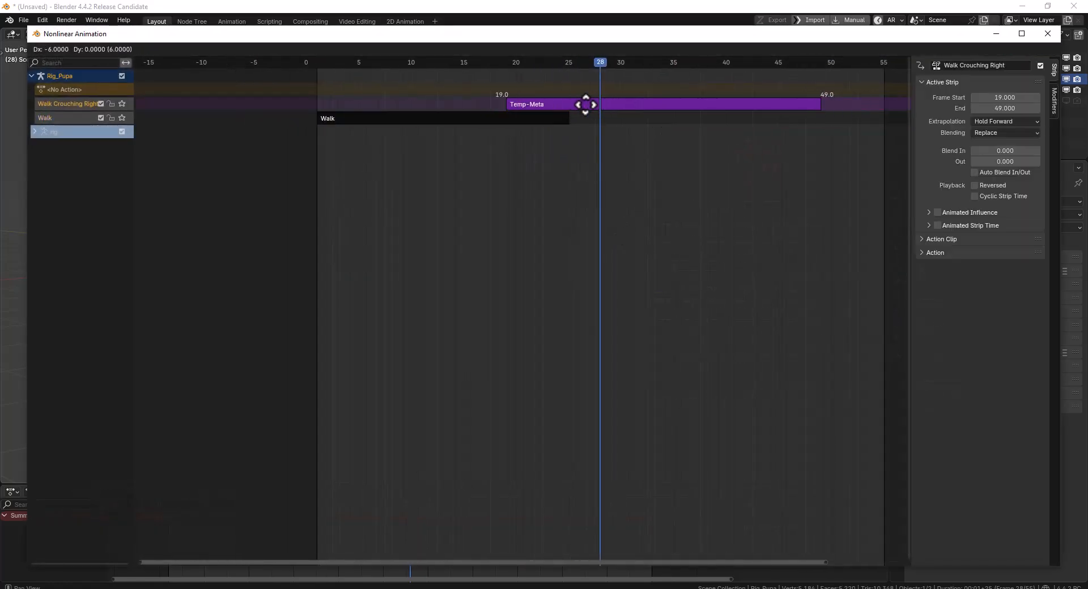
click(586, 104)
Adjust the Walk Crouching Right strip's Blend In, trying 6.9 and 14.7 frames and playing back the transition
drag(1010, 150, 1050, 150)
drag(444, 30, 475, 348)
key(space)
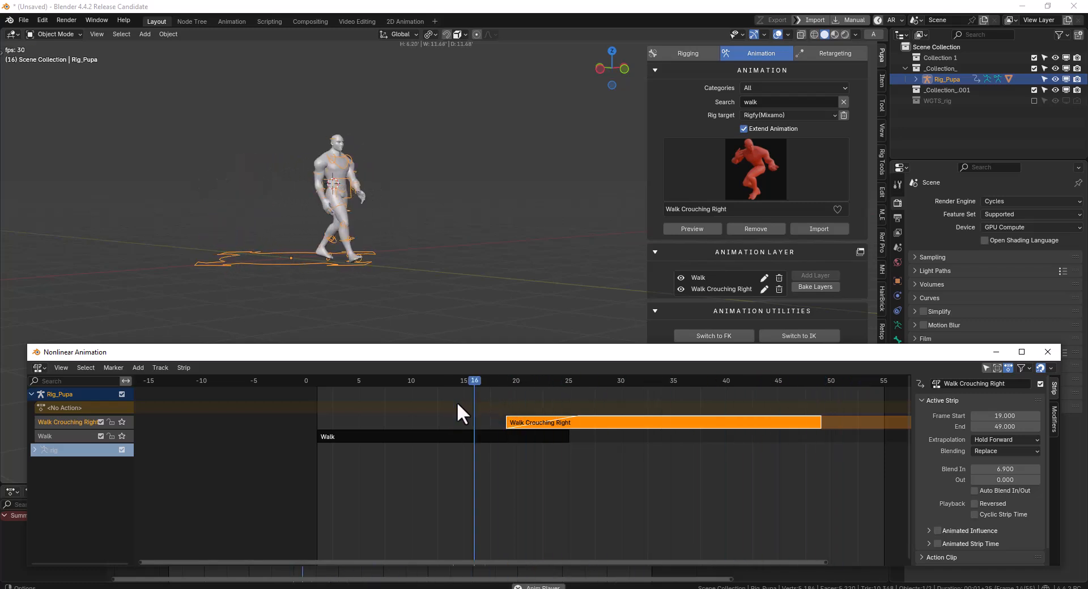
key(space)
drag(1005, 469, 1050, 469)
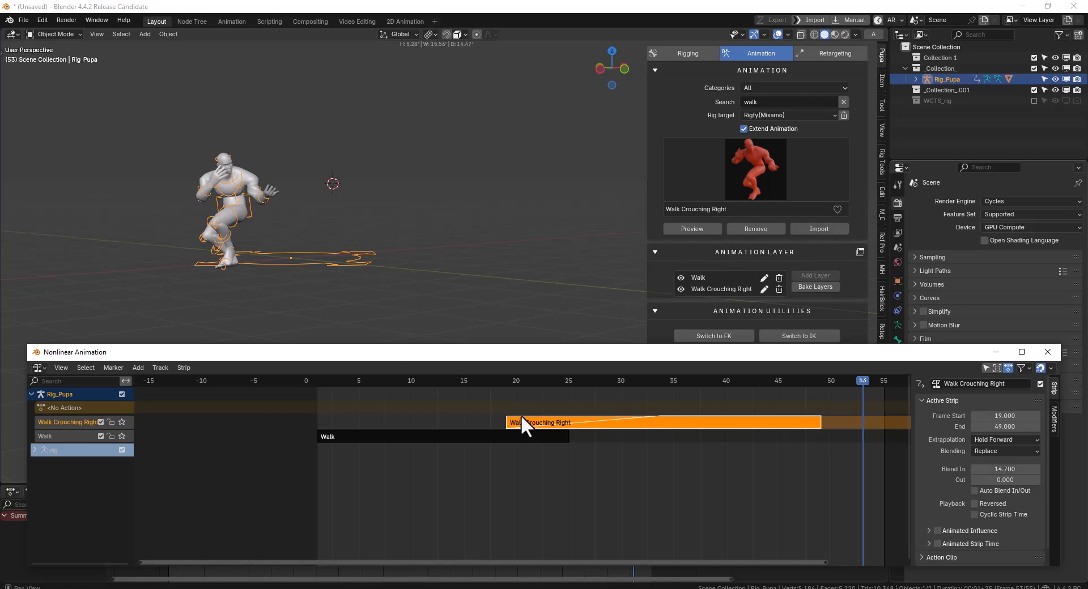
key(space)
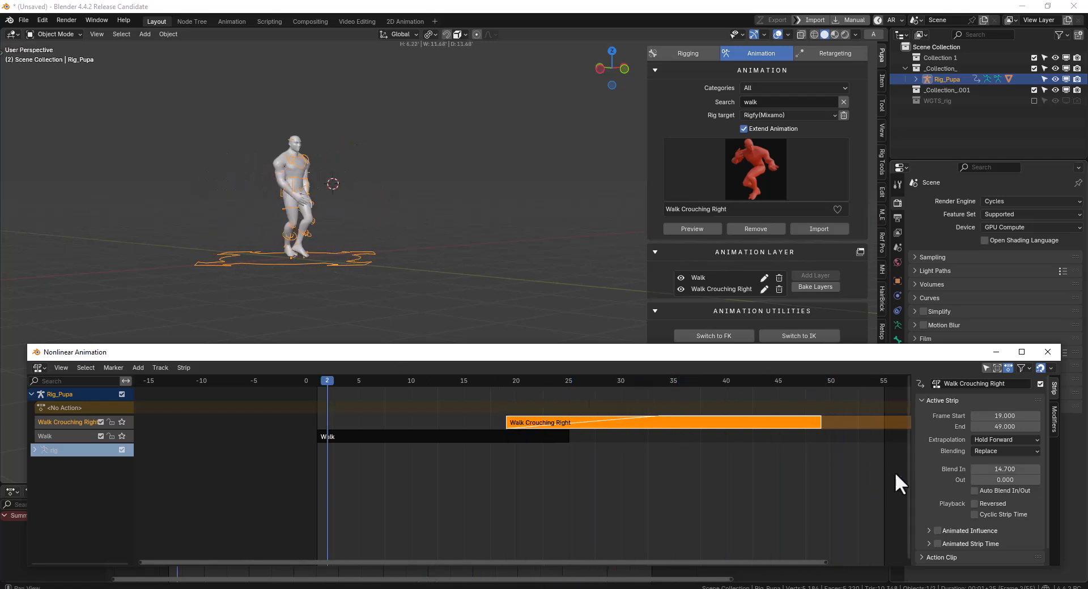
drag(989, 471, 1013, 480)
Try a Blend Out of 2.8 on the Walk strip, reset it to 0, and play back the transition
click(511, 436)
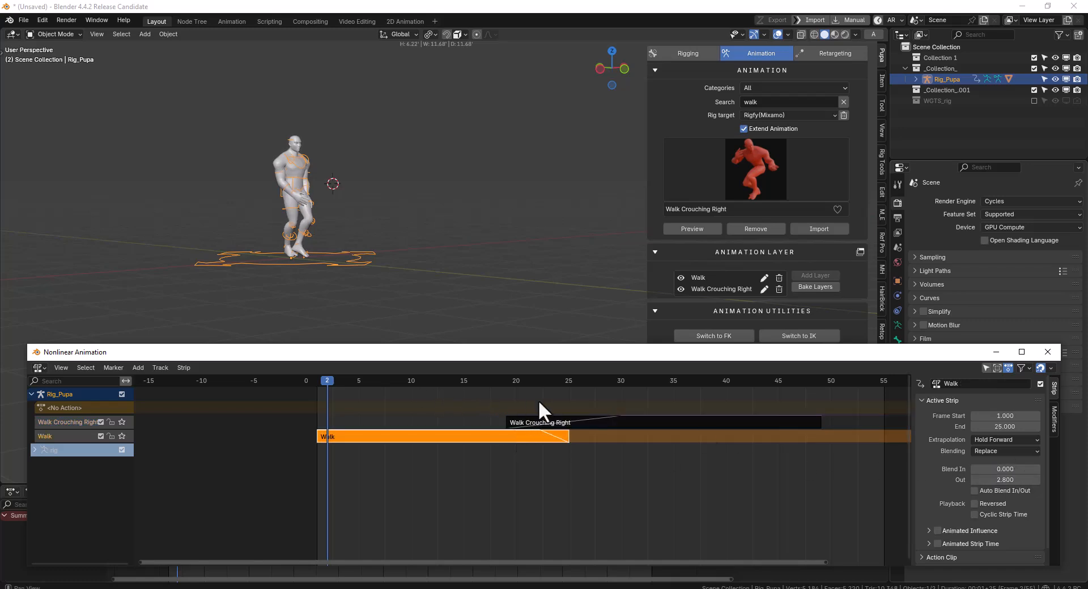
key(space)
click(1009, 479)
text(0)
key(Return)
shift+right_click(518, 407)
key(space)
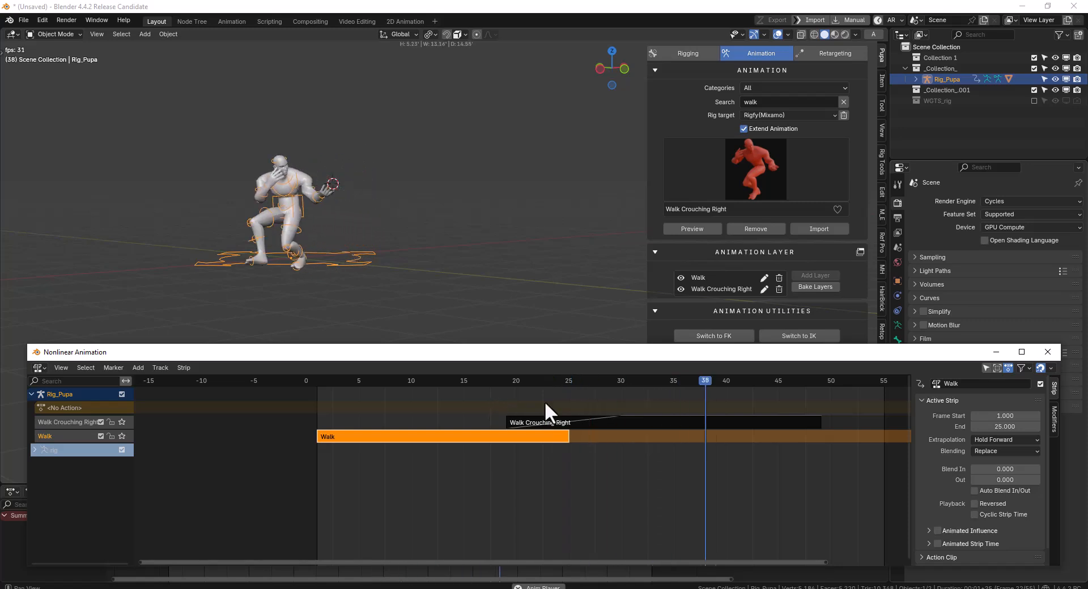
key(space)
Increase the Walk strip's Playback Scale so it ends at about frame 42, and move Walk Crouching Right to start at about frame 31
drag(892, 350, 828, 185)
click(885, 382)
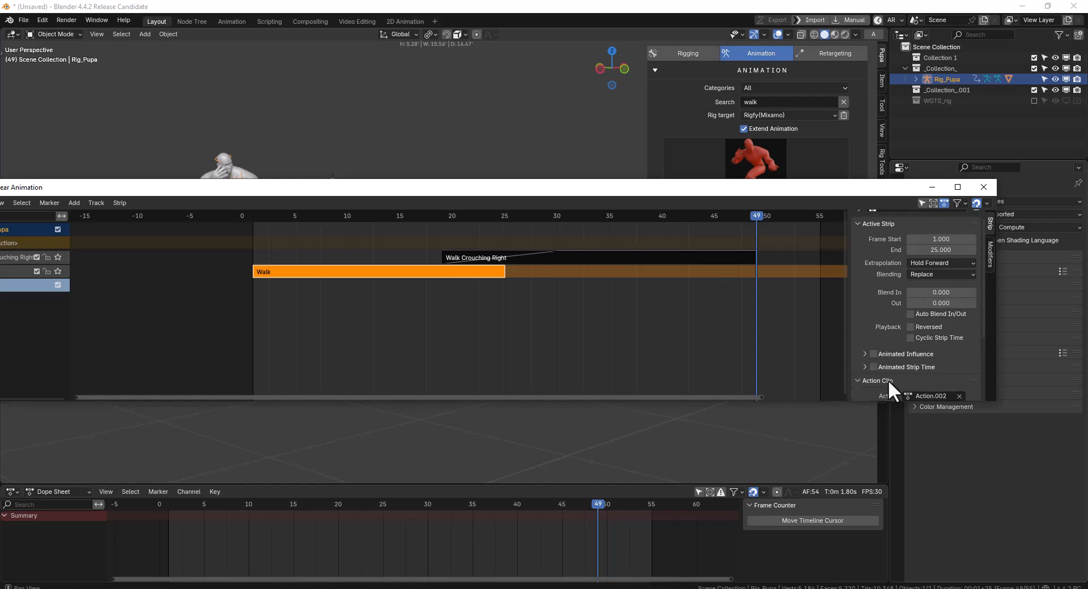
scroll(889, 377, down, 4)
drag(702, 185, 678, 257)
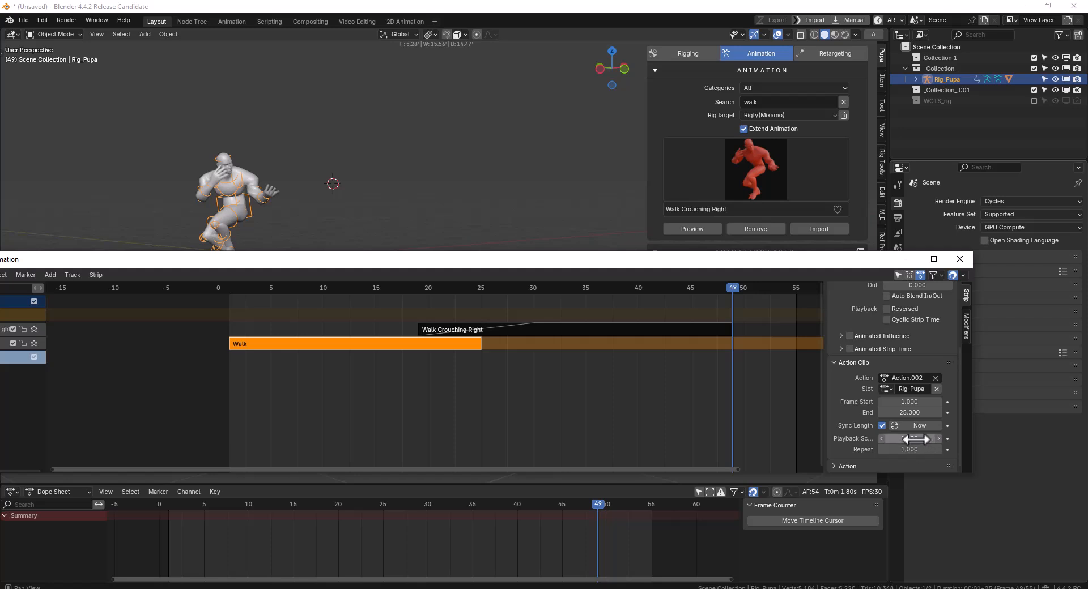
drag(917, 439, 963, 439)
drag(559, 327, 684, 329)
key(space)
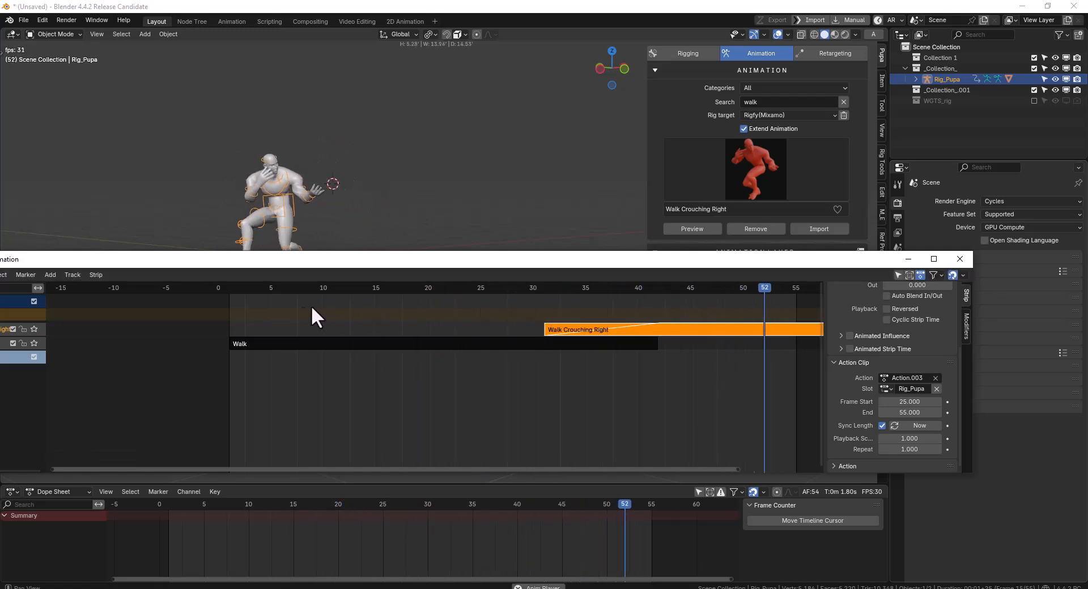
click(959, 259)
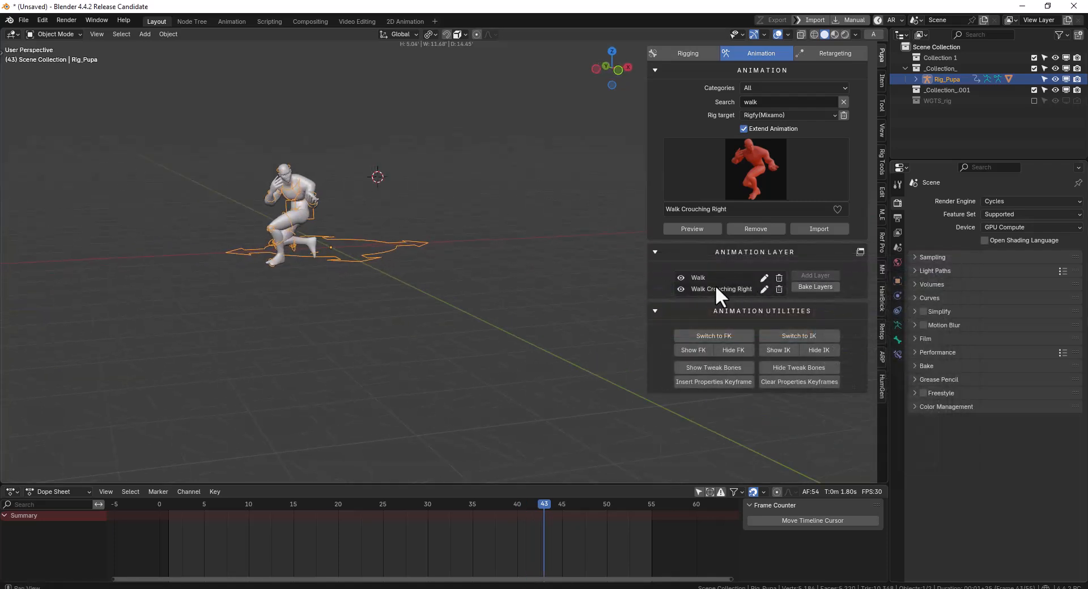
Switch the rig to Pose Mode and play back the retimed animation close up
drag(487, 507, 249, 518)
shift+middle_drag(411, 234, 435, 257)
scroll(465, 286, up, 4)
key(ctrl+Tab)
scroll(435, 257, up, 1)
mouse_move(196, 550)
mouse_down()
mouse_move(168, 547)
mouse_move(200, 547)
mouse_up()
key(space)
key(space)
Keyframe all of the rig's bones at frame 16
click(391, 112)
click(302, 521)
key(a)
key(i)
Turn the head bone about 53° to one side at frame 22 and keyframe it
drag(308, 510, 359, 542)
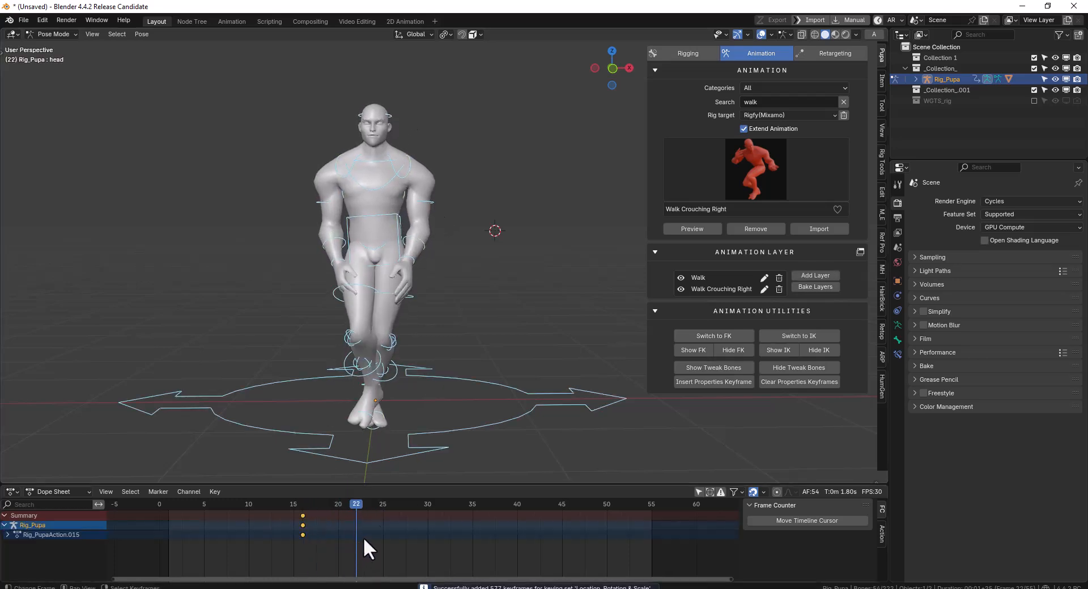
click(381, 115)
key(r)
key(r)
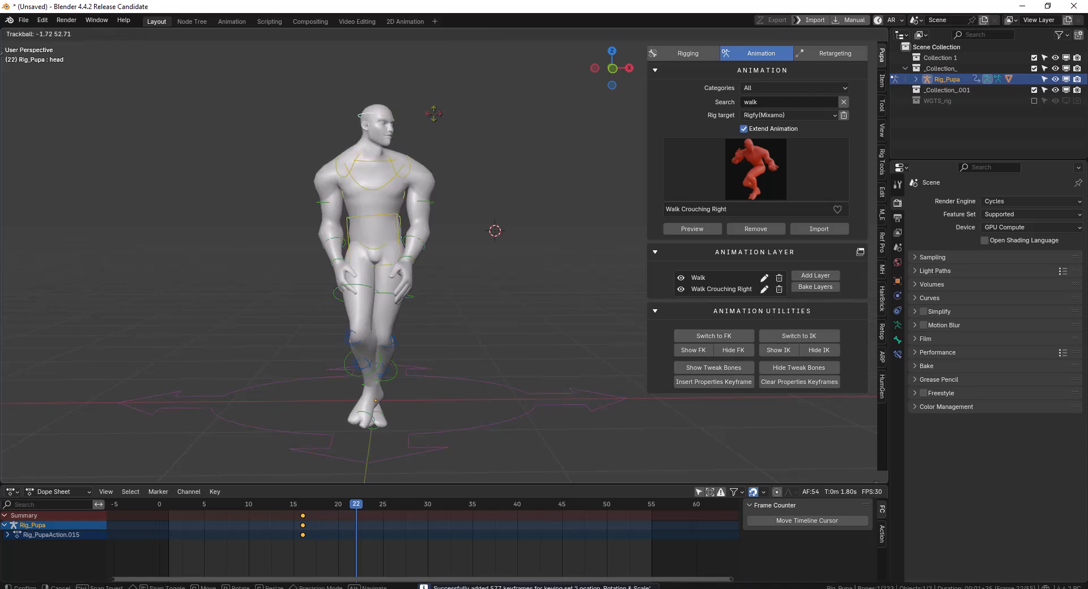
click(347, 415)
key(i)
Turn the head bone to the opposite side at frame 30 and keyframe it
drag(365, 552, 428, 531)
key(r)
key(r)
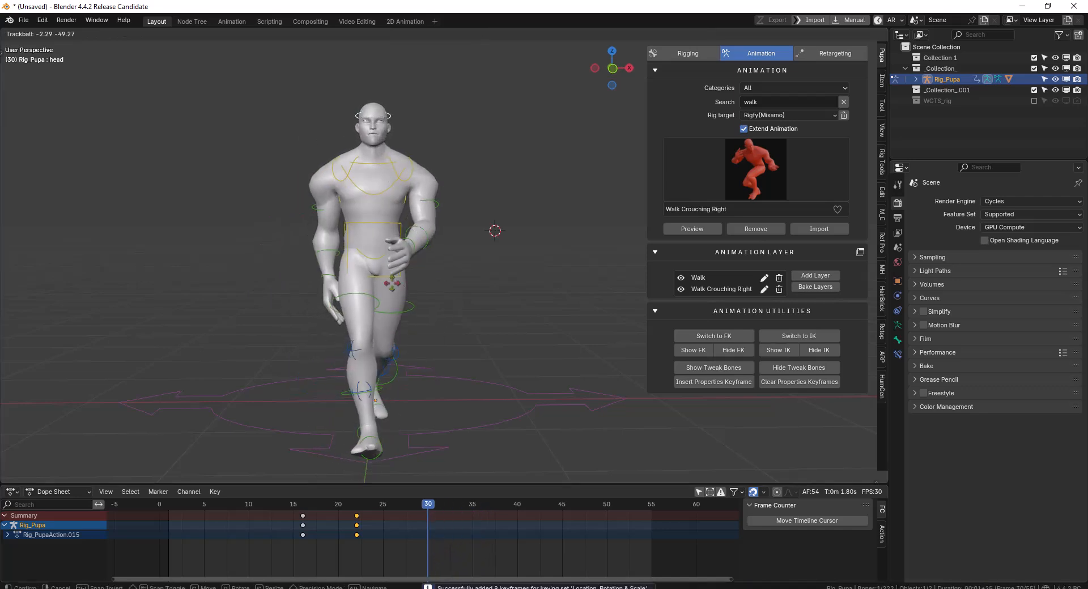
click(428, 291)
key(i)
Duplicate the frame 16 keyframes to frame 38 and play back the head turn
drag(461, 544, 497, 538)
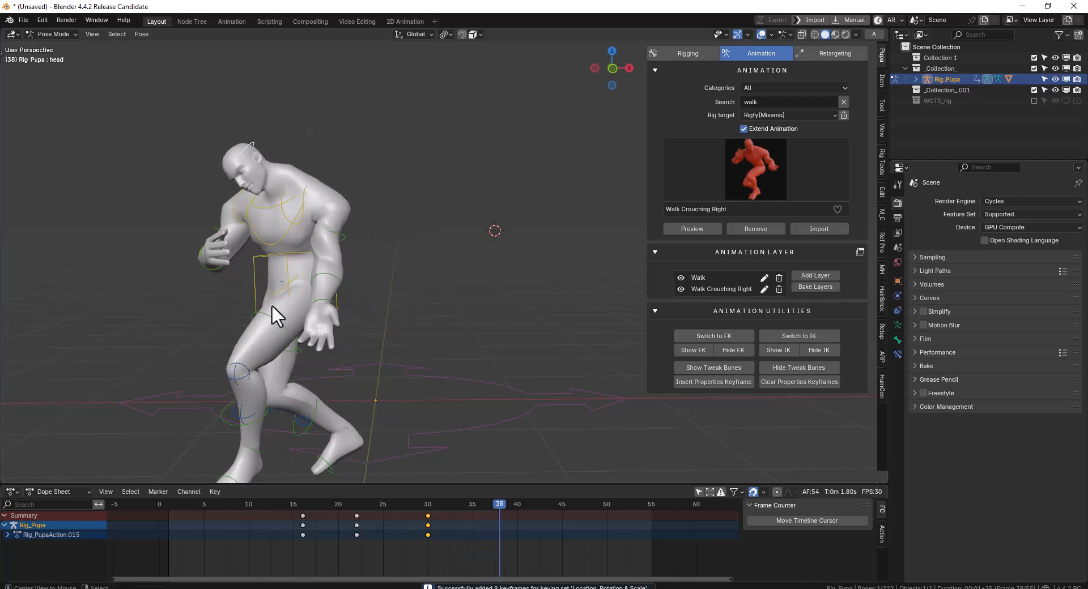
click(303, 530)
key(shift+d)
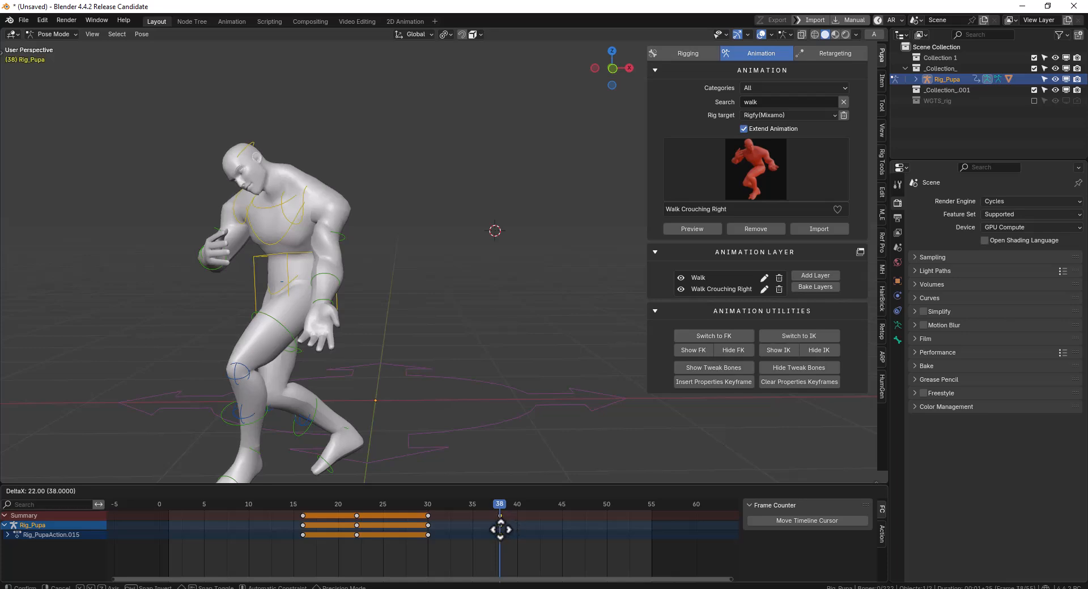
click(499, 528)
click(298, 532)
key(space)
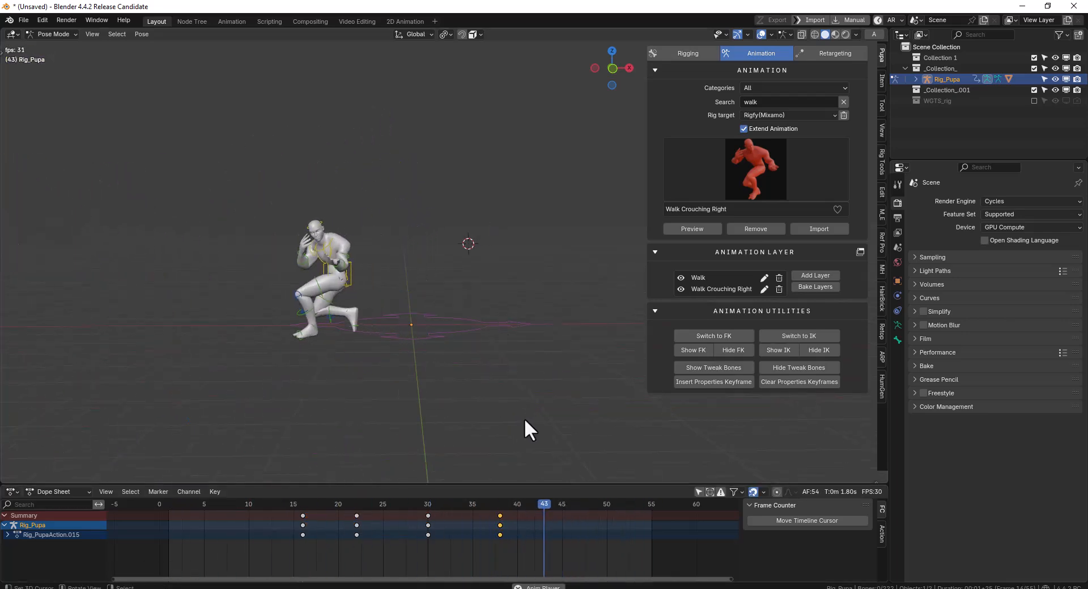
key(space)
Add the keyframed head turn as a new animation layer on the rig
middle_drag(357, 356, 689, 304)
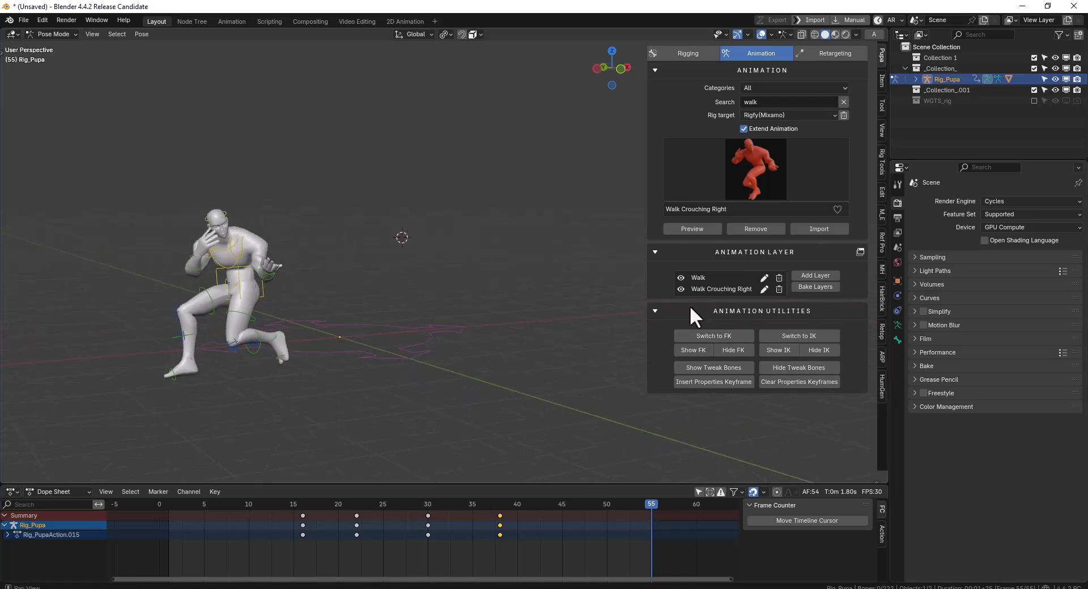
click(813, 276)
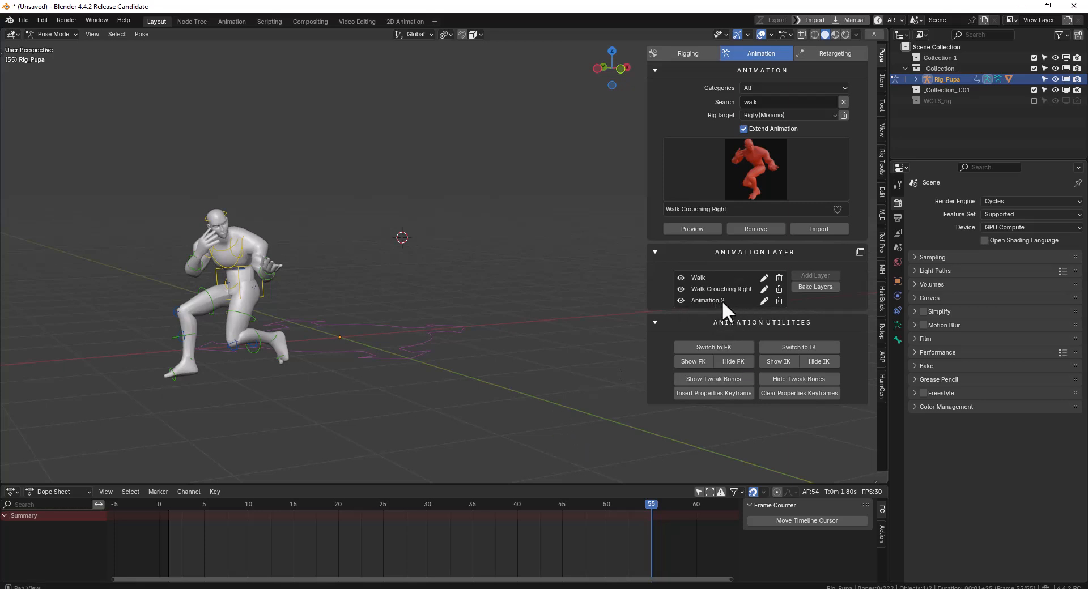
drag(332, 533, 356, 532)
Hide and show the new head-turn layer during playback to compare the motion with and without it
click(680, 300)
key(space)
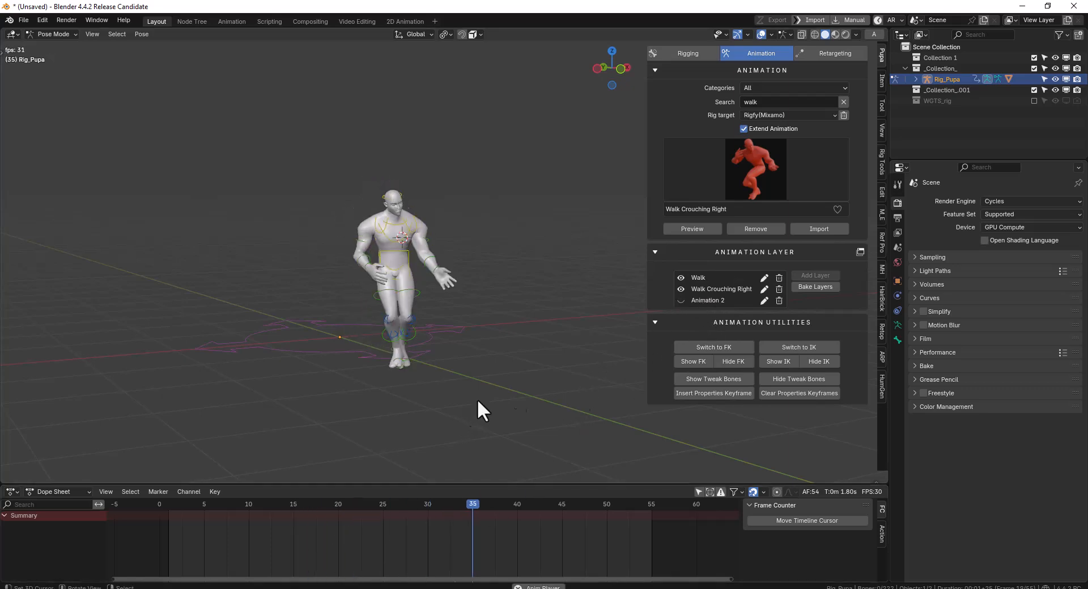
click(682, 300)
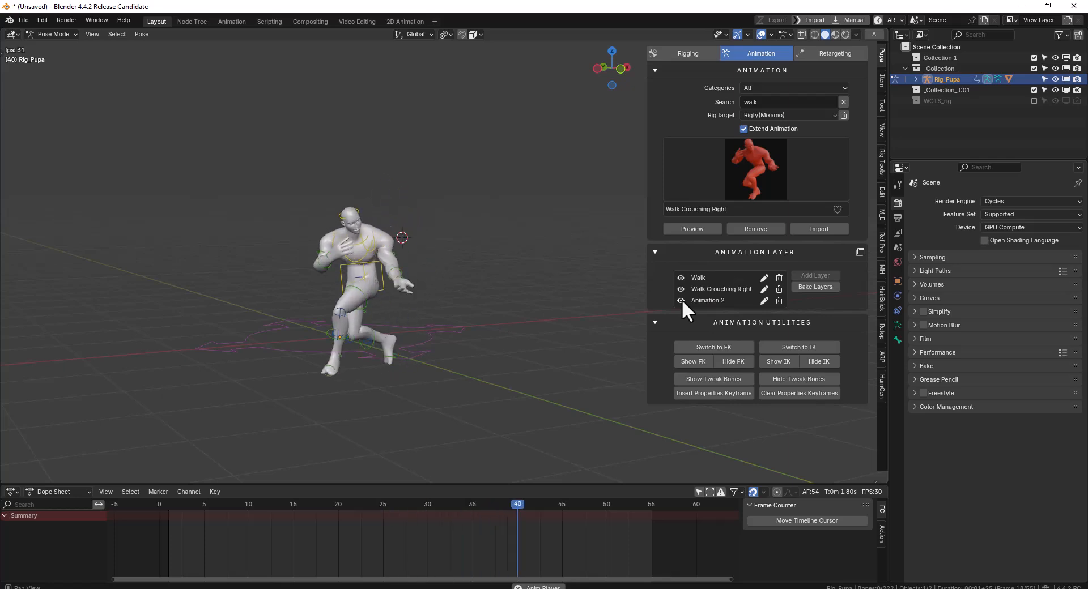
click(763, 301)
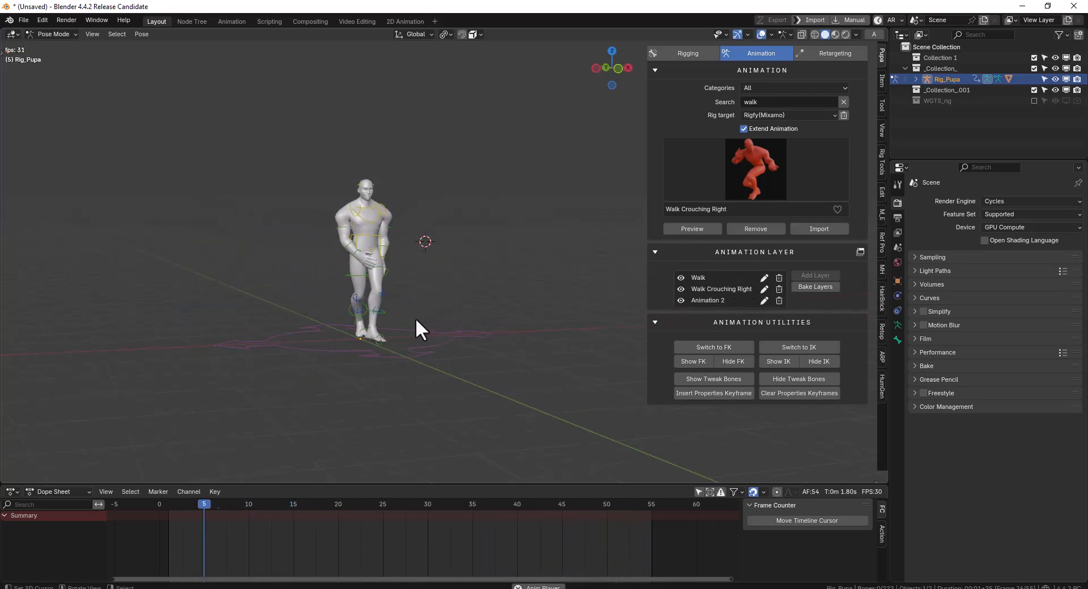
middle_drag(465, 280, 436, 276)
key(space)
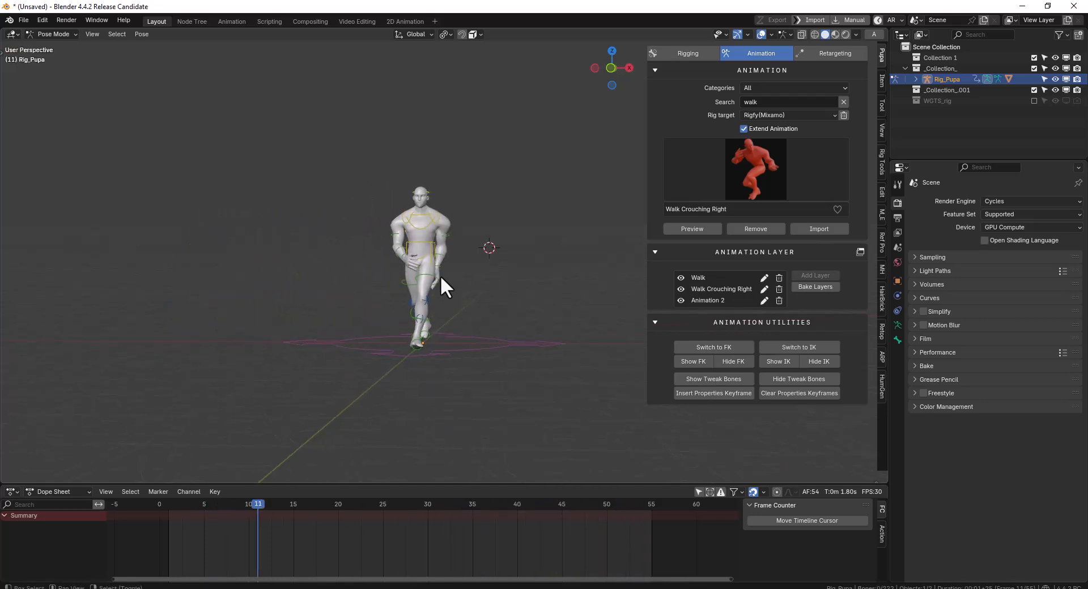
Remove the rig's animation with all its layers and view the character from the front
click(756, 227)
key(KP_1)
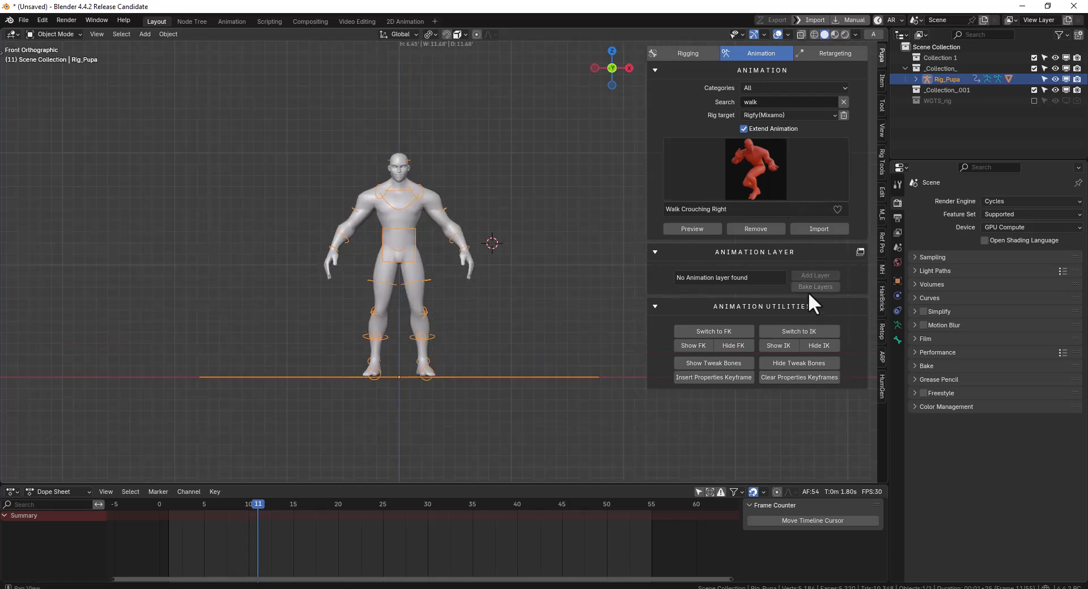
Switch the rig from FK to IK and back to FK, checking the character with playback
click(715, 331)
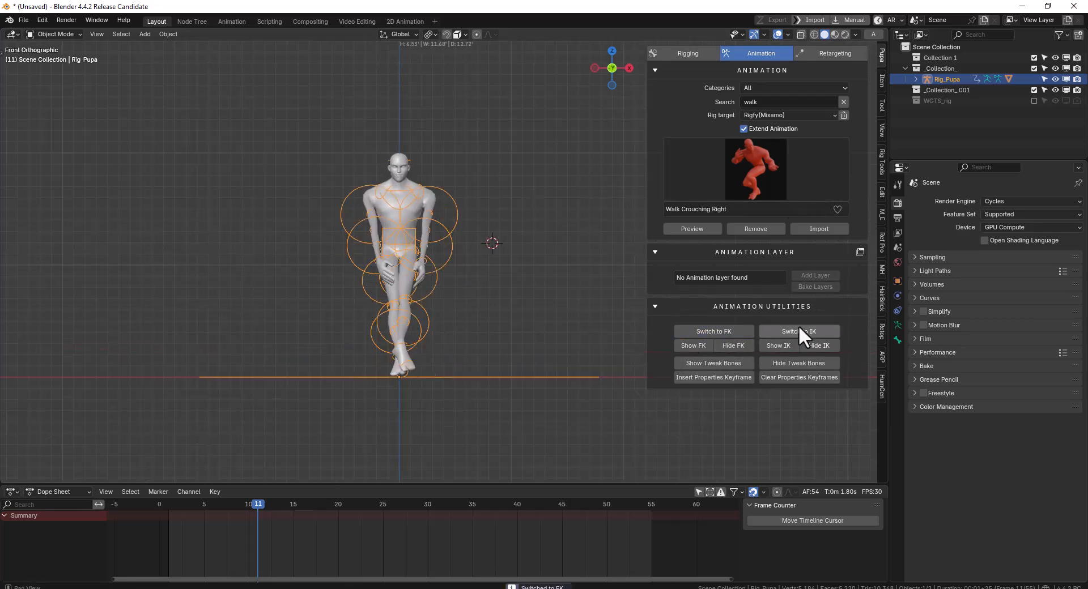
middle_drag(416, 311, 503, 324)
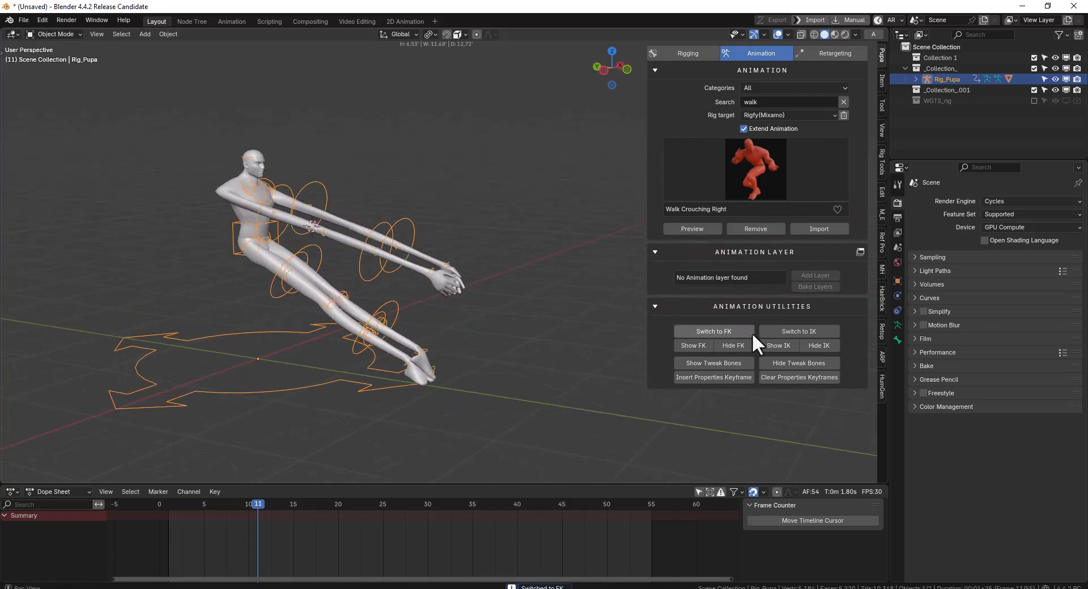
click(760, 229)
click(804, 331)
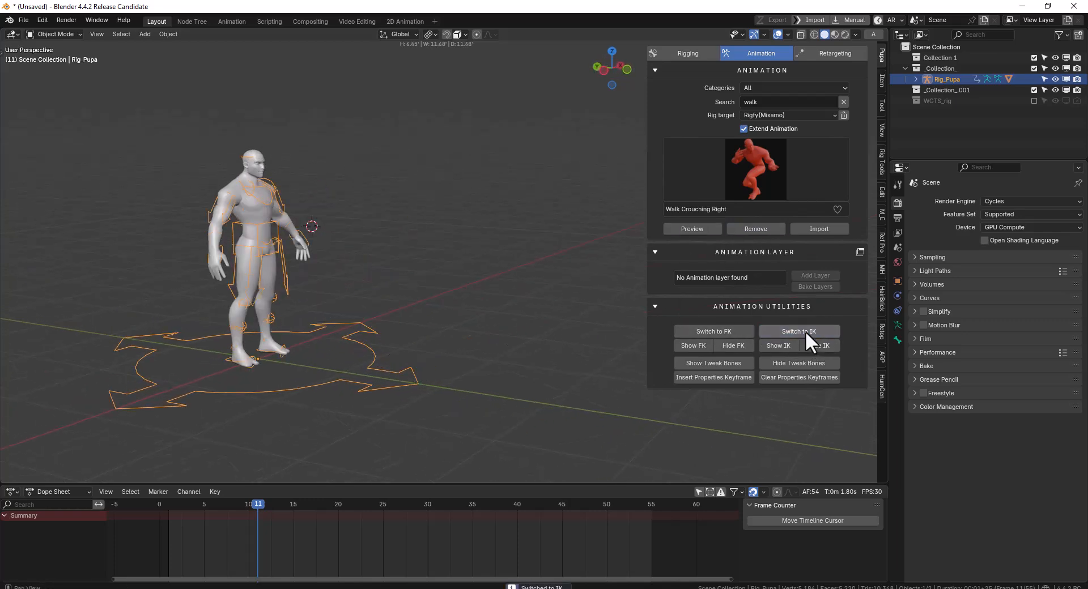
click(711, 328)
key(space)
key(space)
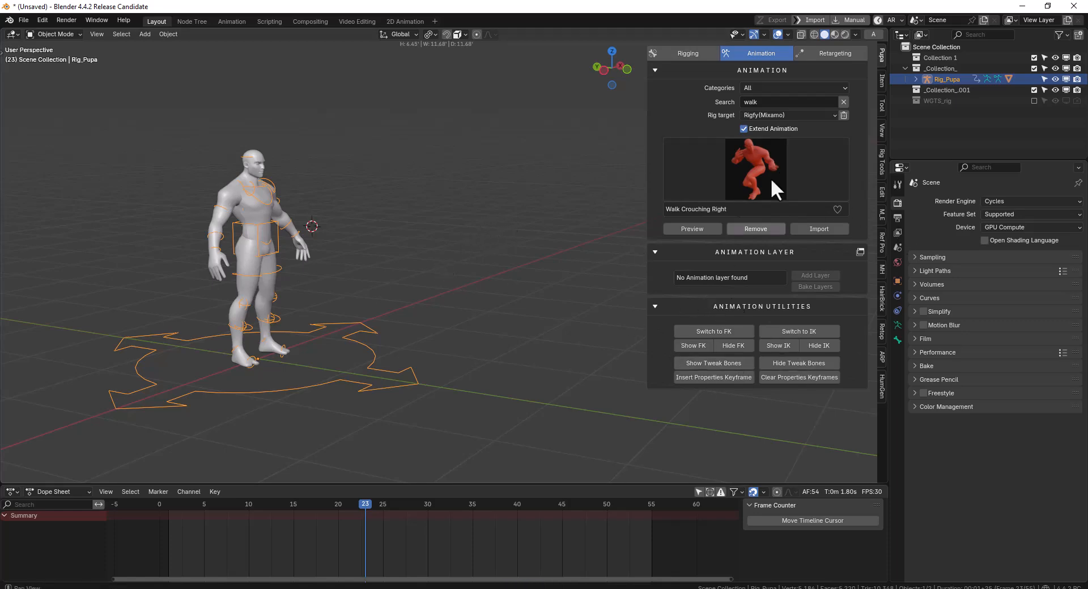
middle_drag(369, 219, 388, 223)
key(KP_1)
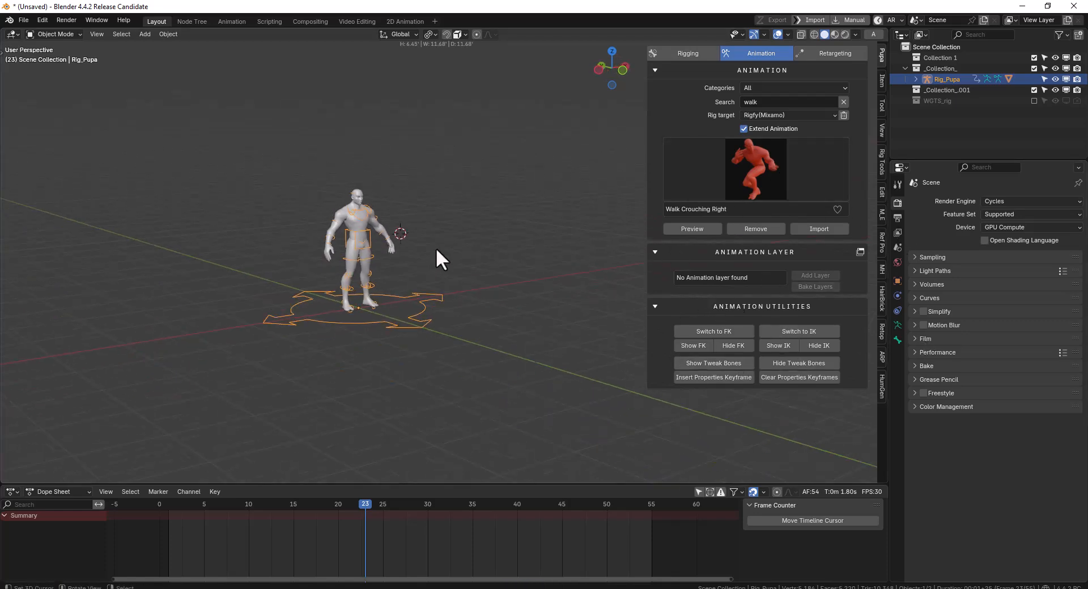
click(426, 232)
key(shift+d)
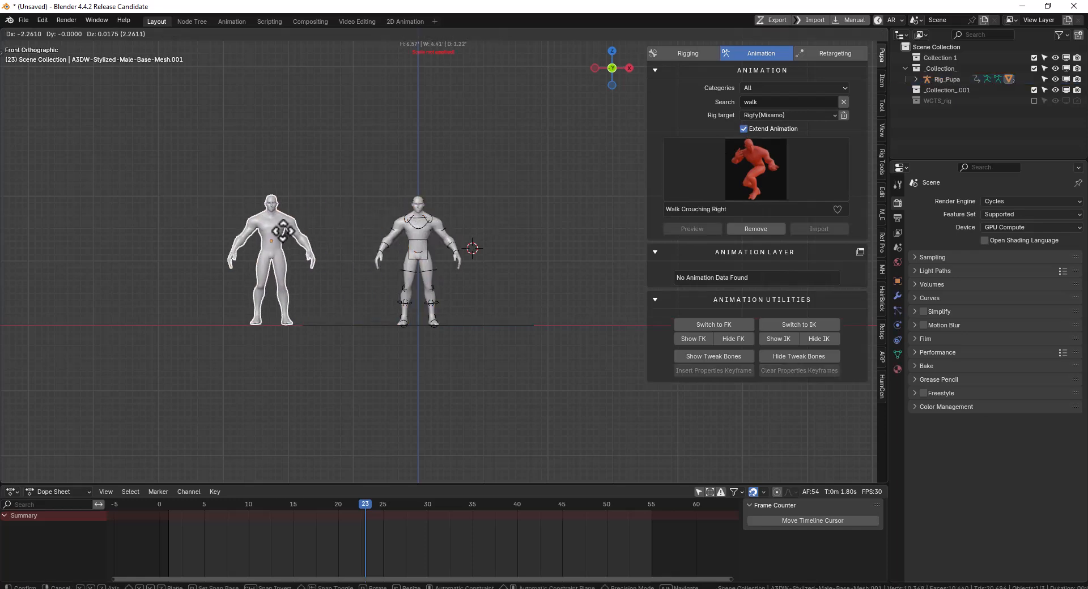
scroll(400, 221, up, 2)
shift+middle_drag(216, 230, 175, 229)
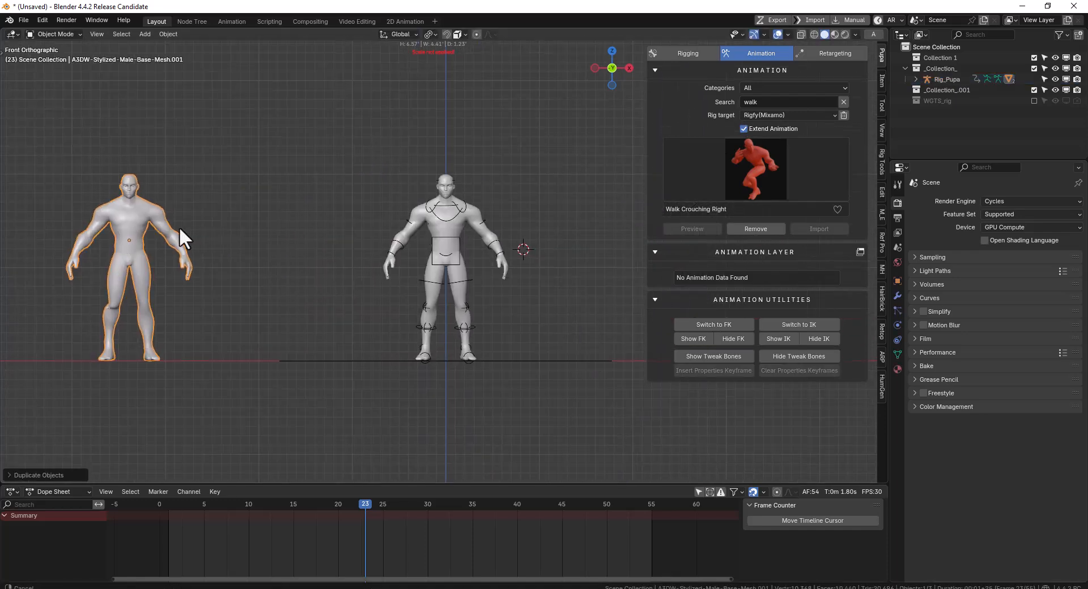
shift+middle_drag(277, 252, 321, 247)
key(x)
click(317, 250)
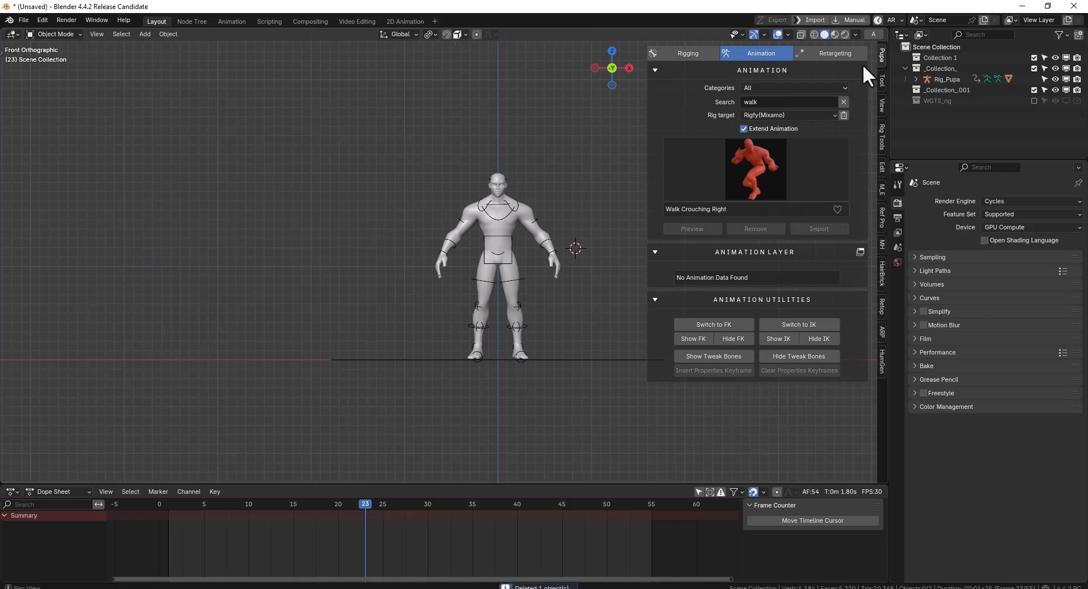
click(873, 34)
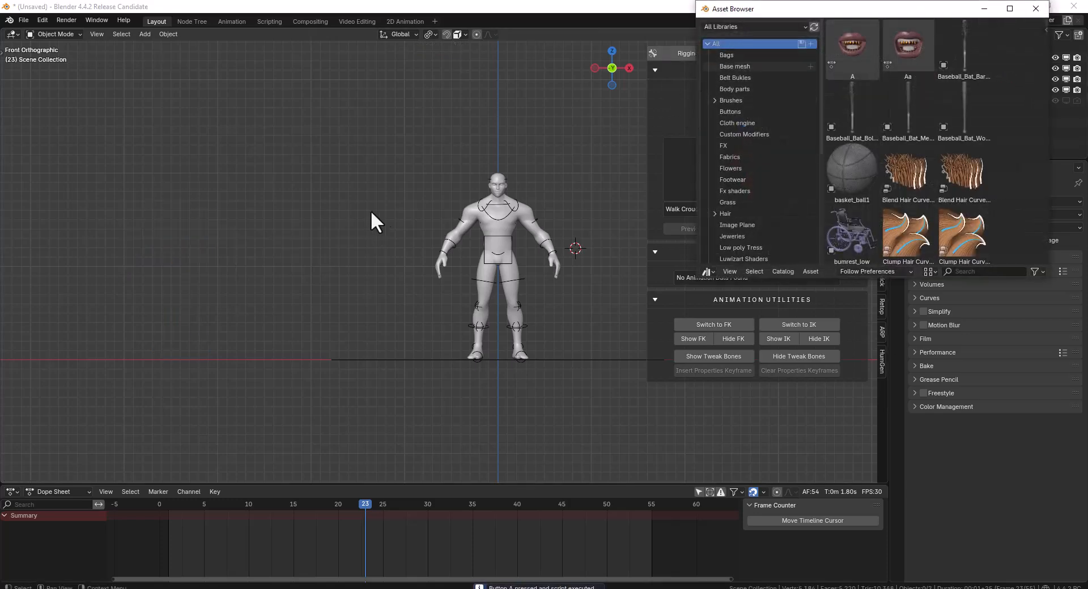
shift+right_click(401, 226)
Start a new General file without saving the current scene
key(ctrl+n)
click(434, 217)
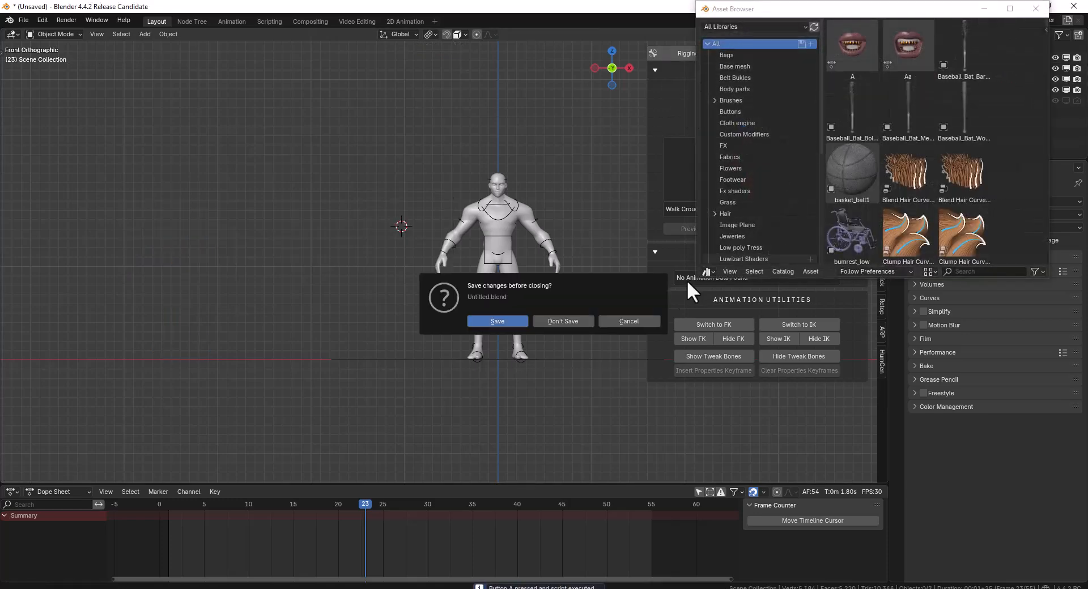
click(579, 319)
Generate a new male human with HumGen from the Michael starting preset
key(n)
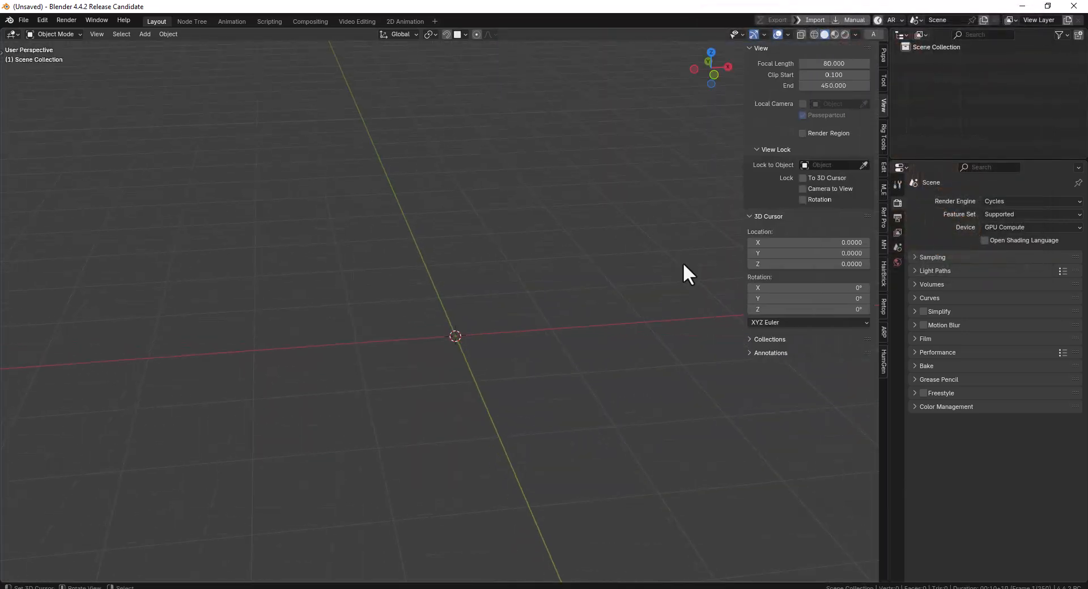
click(882, 361)
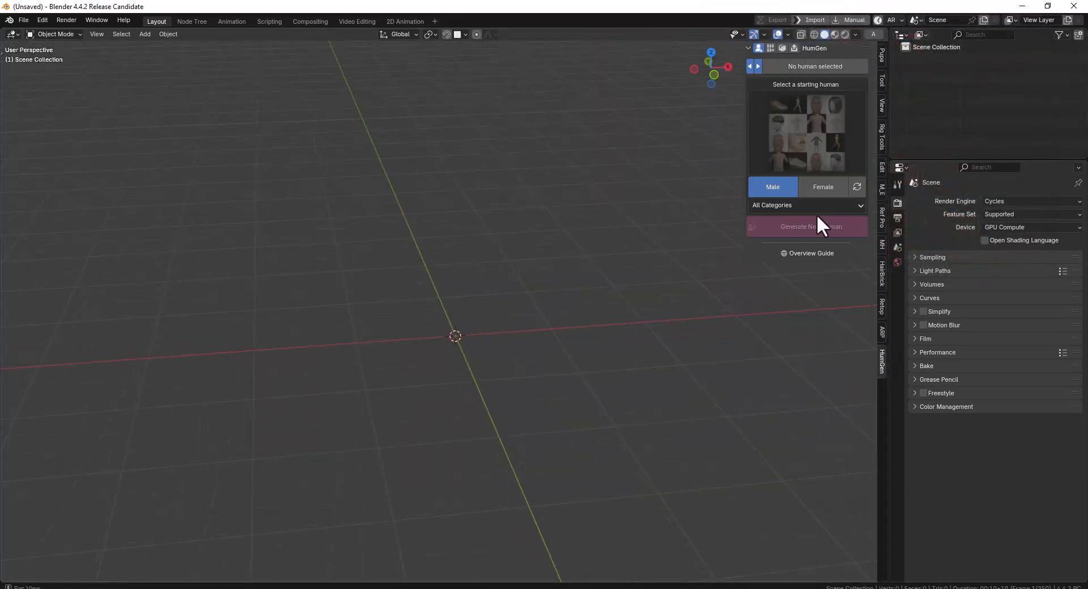
click(803, 163)
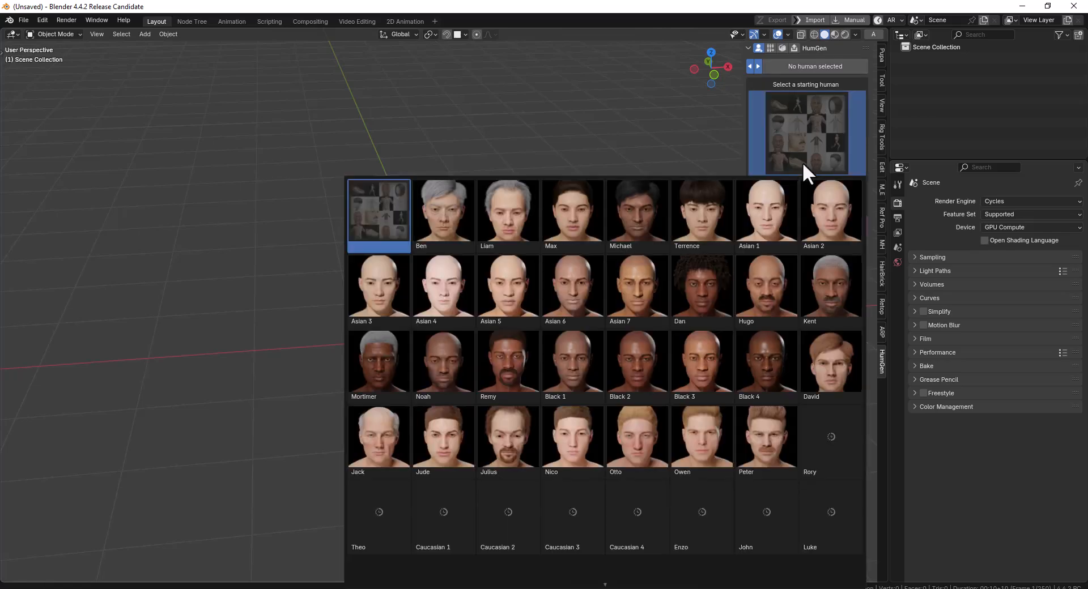
click(643, 222)
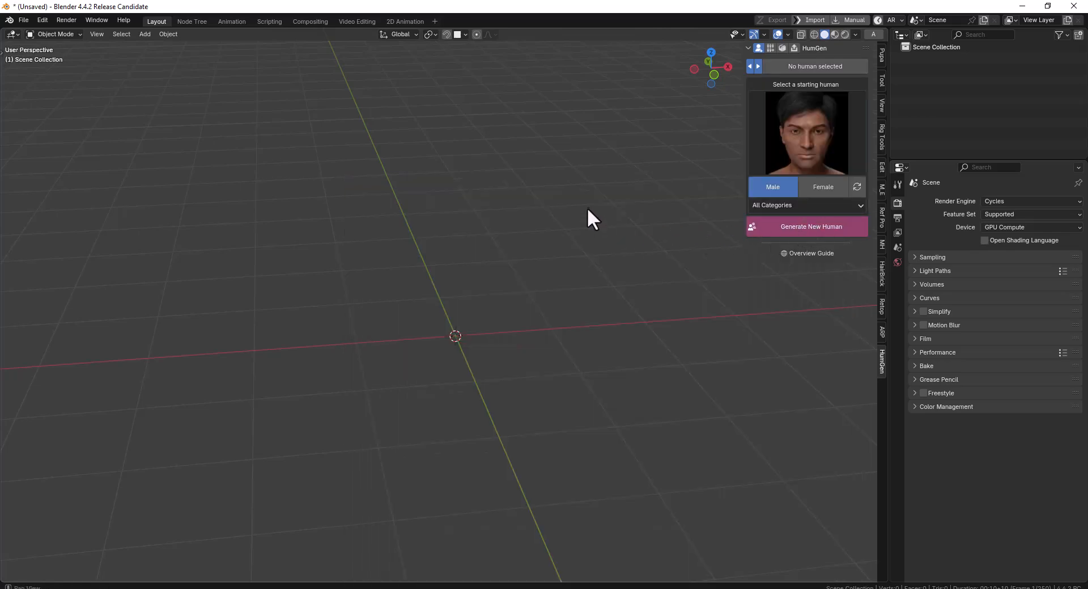
middle_drag(468, 234, 485, 230)
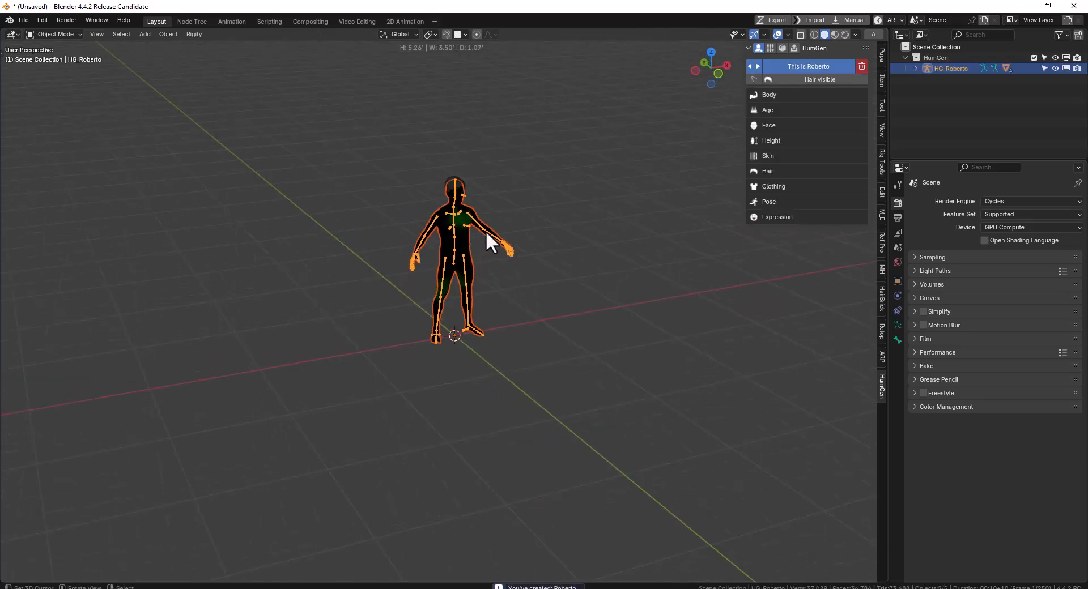
click(453, 206)
middle_drag(484, 212, 442, 206)
scroll(462, 224, up, 4)
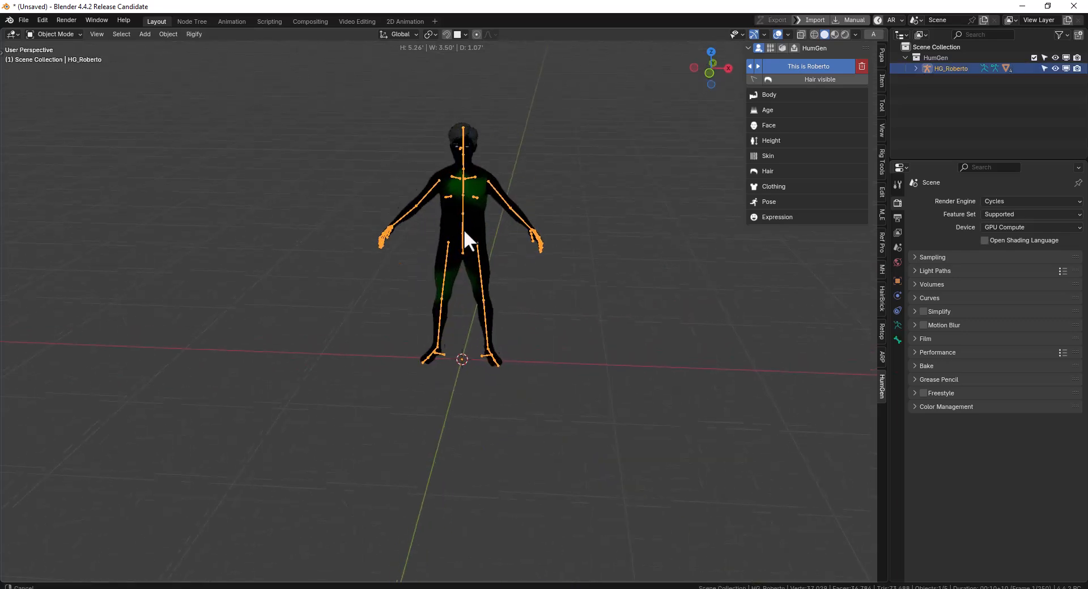
Upgrade the human's Rigify metarig to Bone Collections
middle_drag(479, 267, 652, 226)
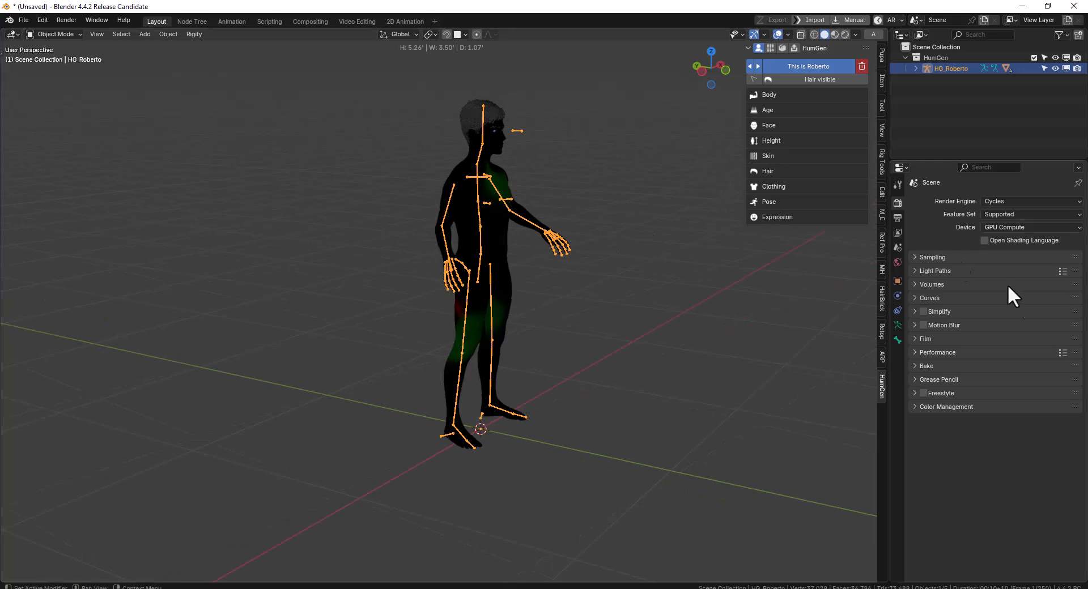
click(898, 325)
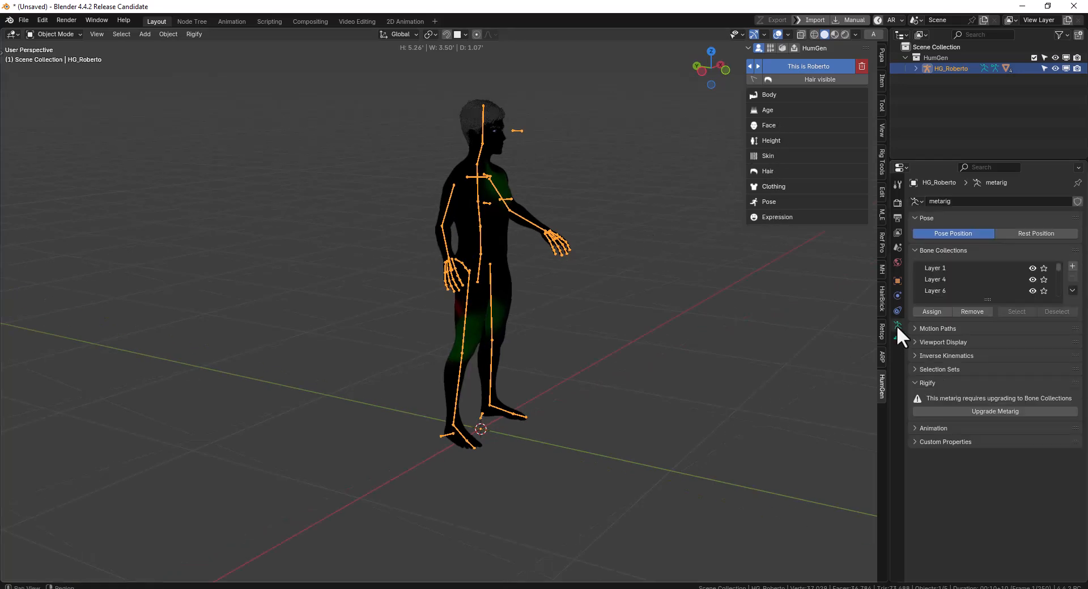
click(993, 413)
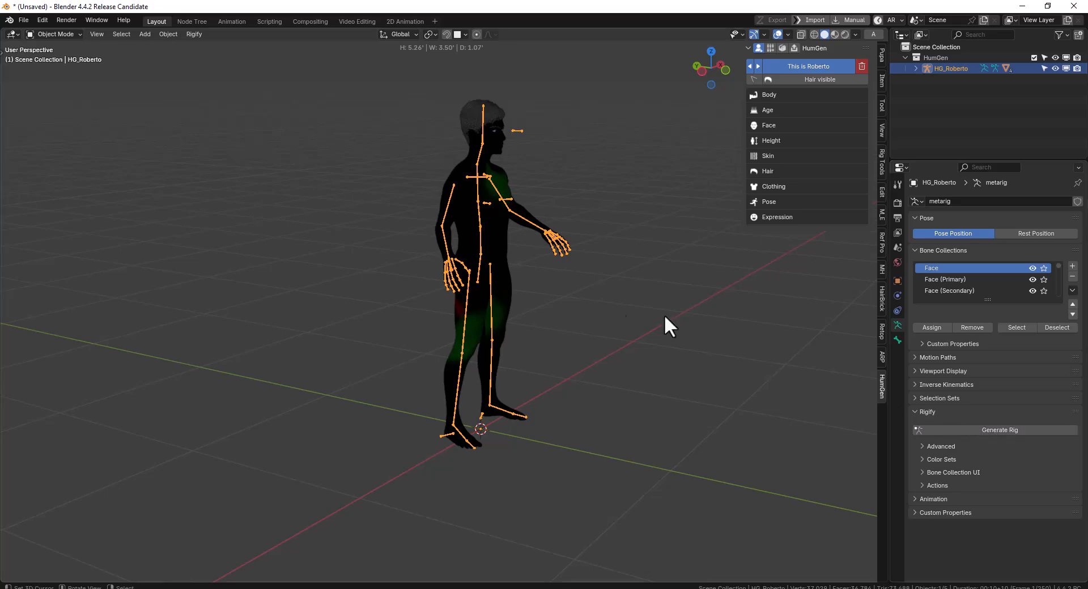
middle_drag(713, 343, 529, 289)
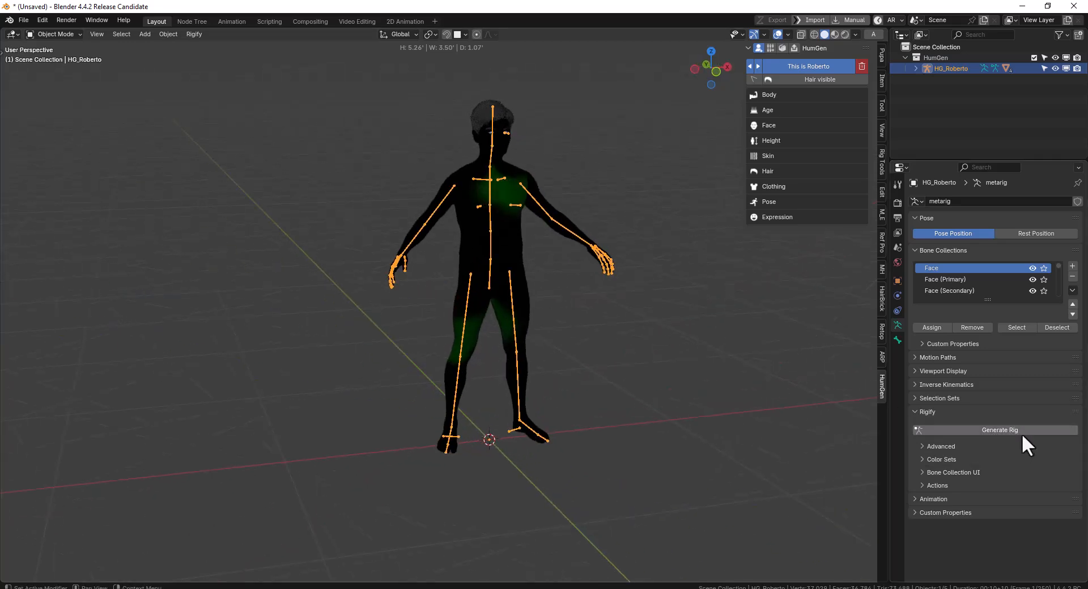
middle_drag(533, 192, 516, 191)
Try moving the spine.003 bone in Pose Mode, cancel the moves and return to Object Mode
key(space)
key(space)
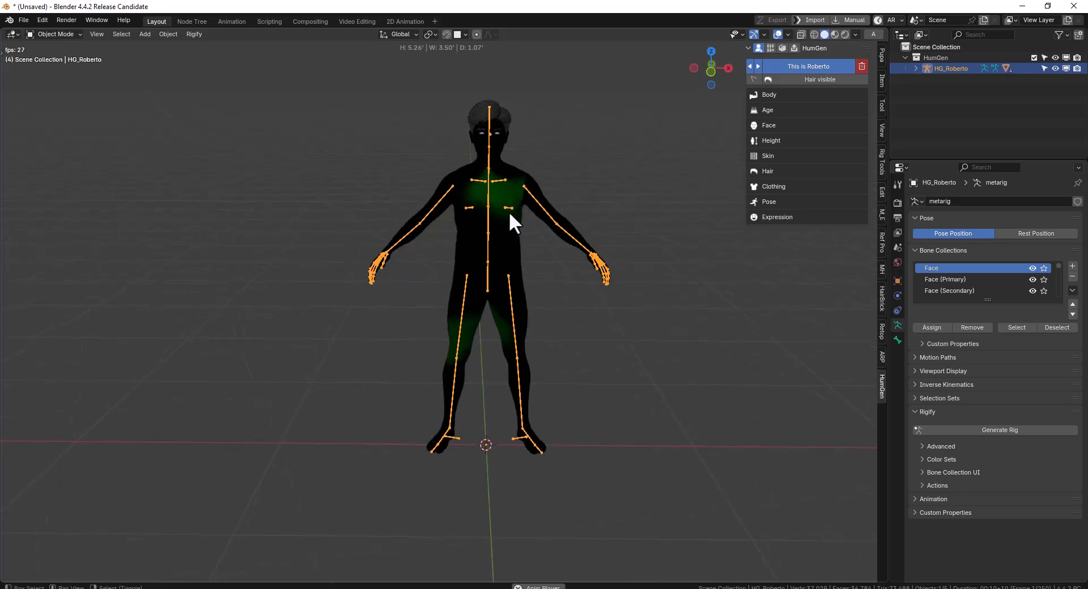
key(ctrl+Tab)
click(489, 203)
key(g)
key(Escape)
key(g)
key(Escape)
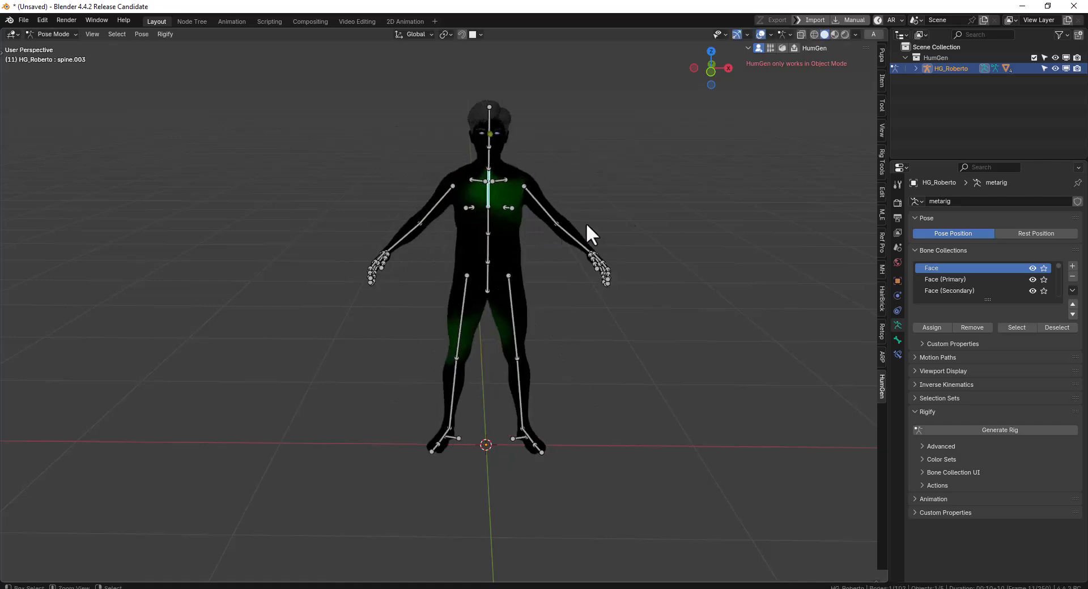
key(ctrl+Tab)
Set the Pupa animation rig target to Human Gen (Mixamo) for the generated human
click(883, 57)
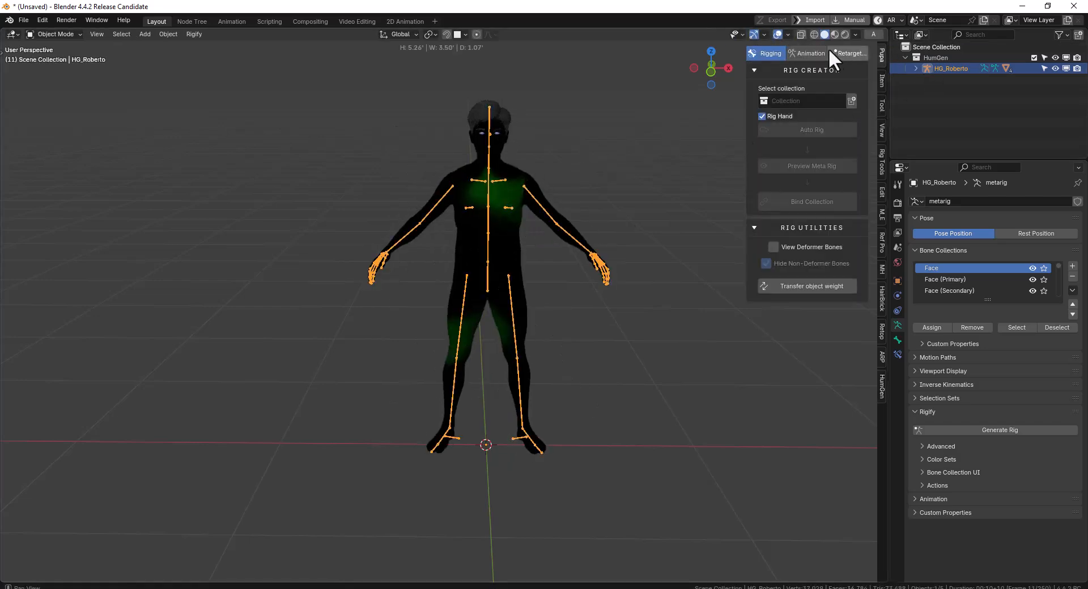
click(807, 54)
drag(747, 88, 659, 88)
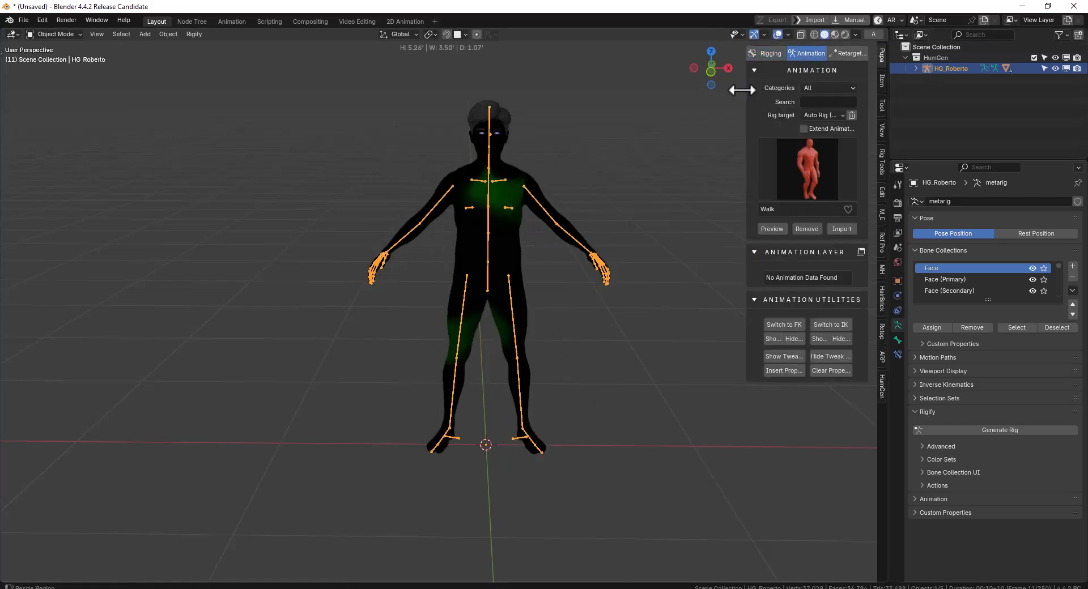
click(807, 115)
click(782, 138)
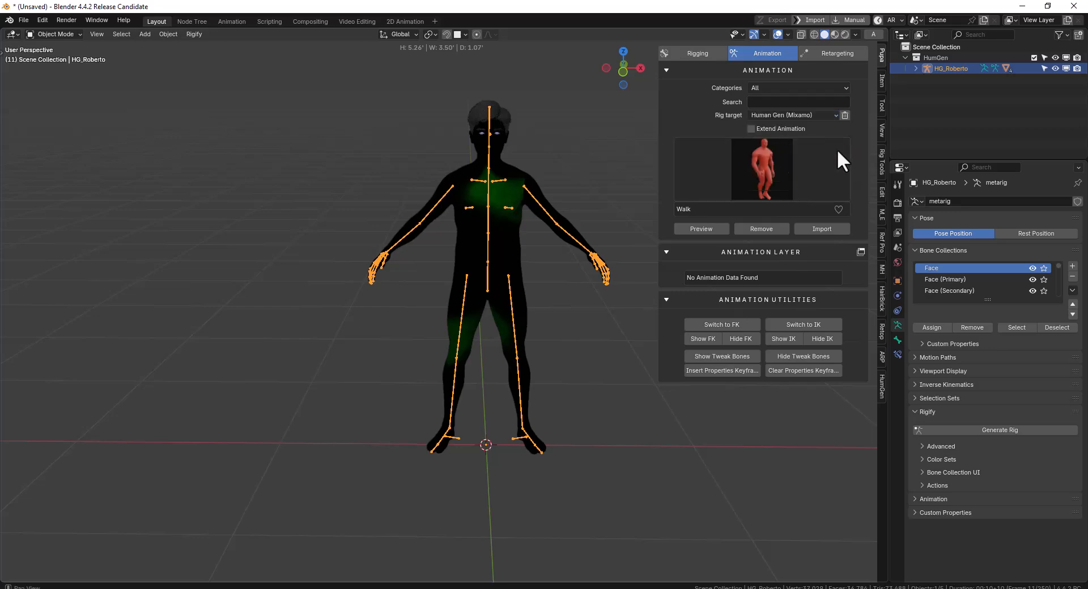
Preview the Walk library animation on the human's rig
middle_drag(520, 219, 105, 481)
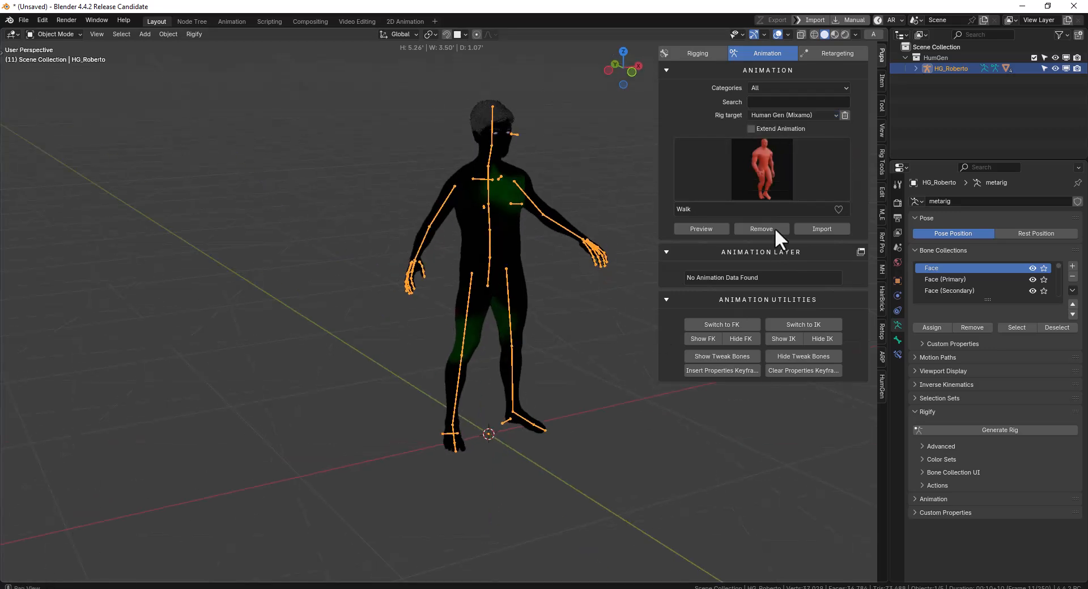
click(754, 187)
click(706, 229)
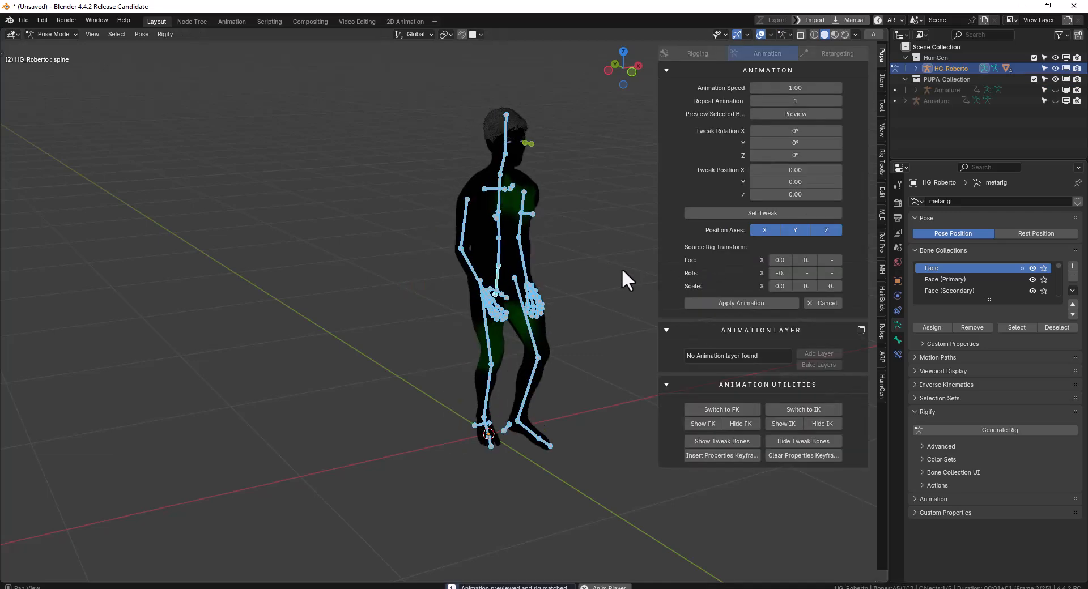
middle_drag(626, 259, 590, 277)
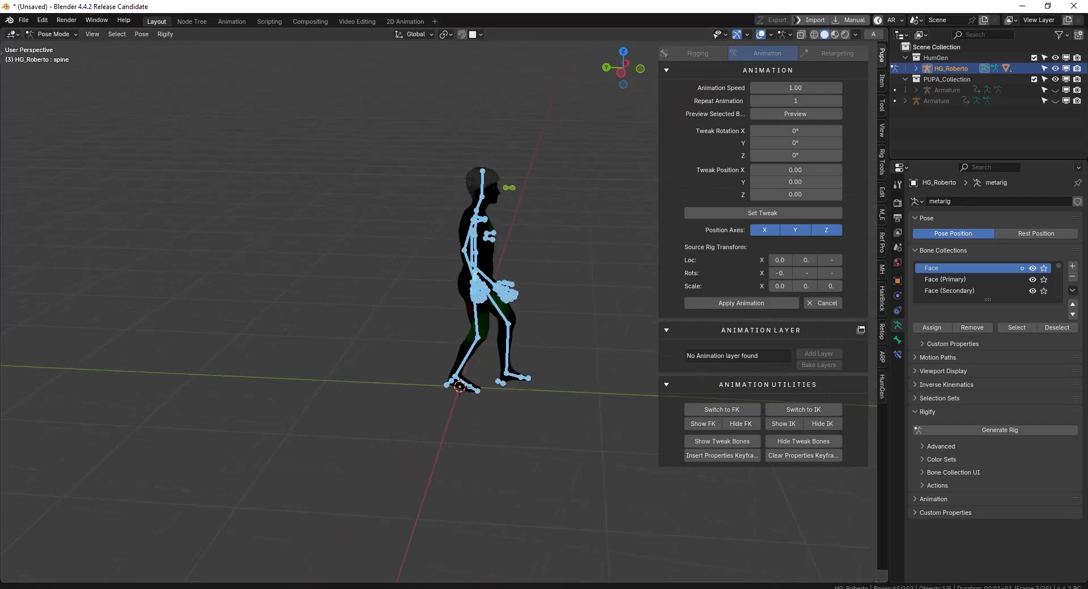
Split off a short area below the 3D viewport and make it a Dope Sheet
drag(4, 580, 36, 496)
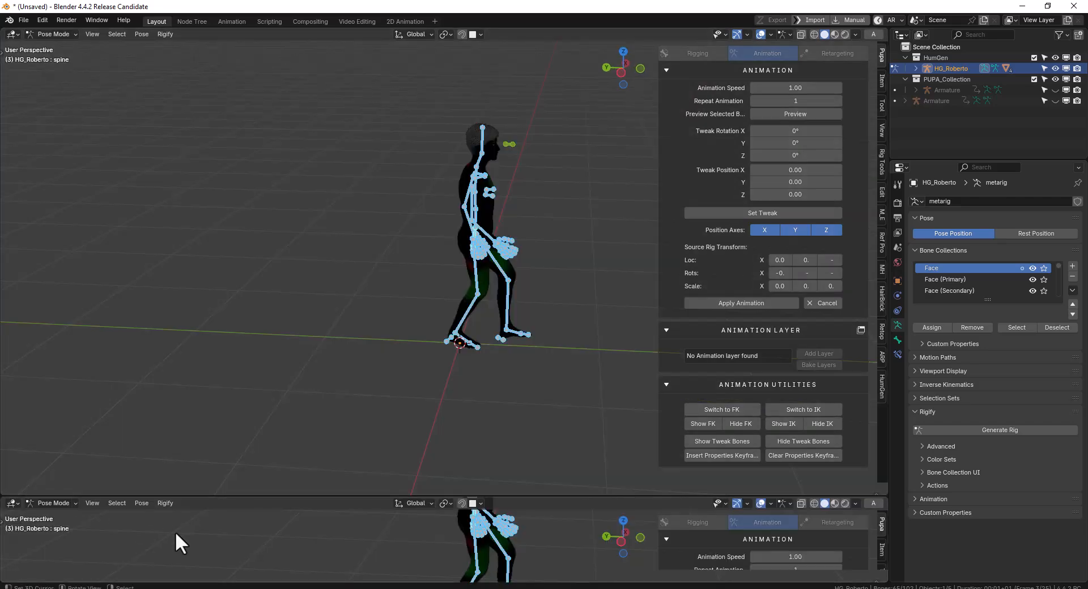
key(shift+F12)
middle_drag(493, 340, 515, 291)
scroll(518, 282, up, 1)
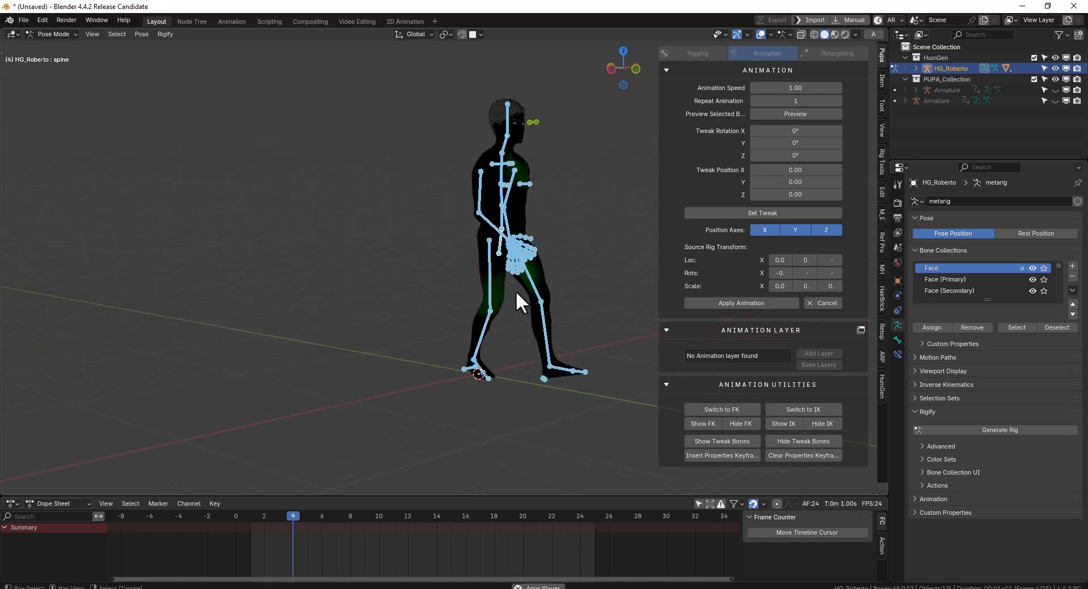
Examine the previewed walk on the human from several angles, stepping between playback and pause
key(space)
shift+middle_drag(580, 291, 505, 310)
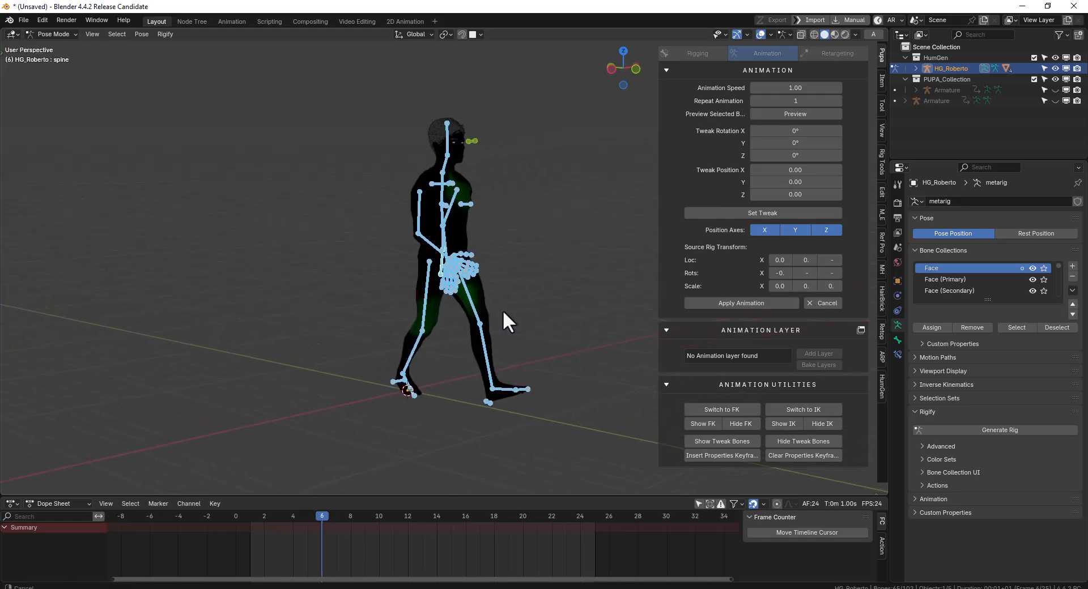
middle_drag(550, 276, 363, 278)
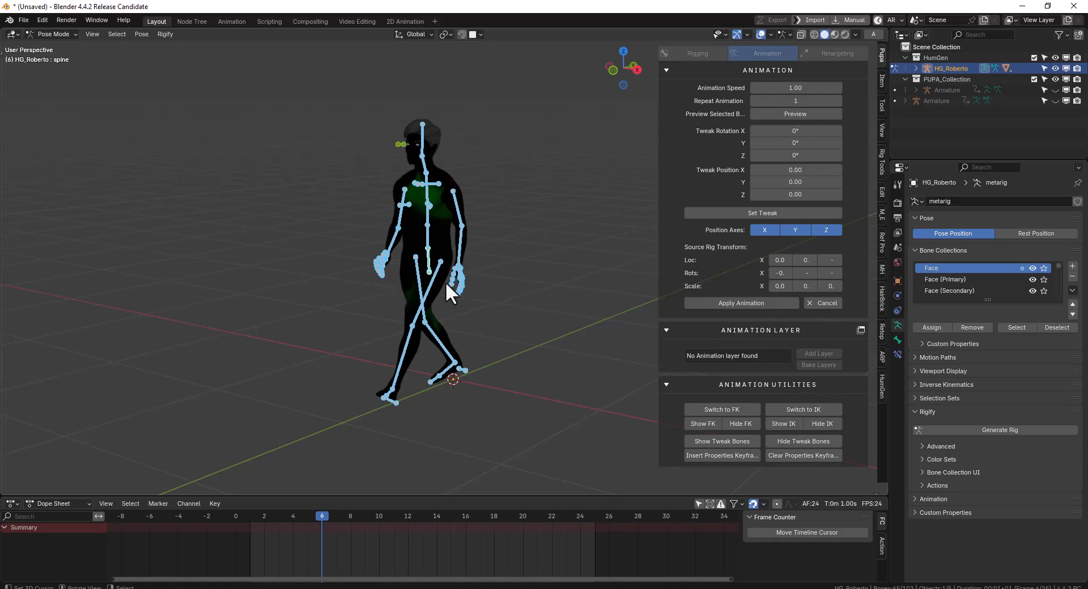
middle_drag(467, 280, 543, 294)
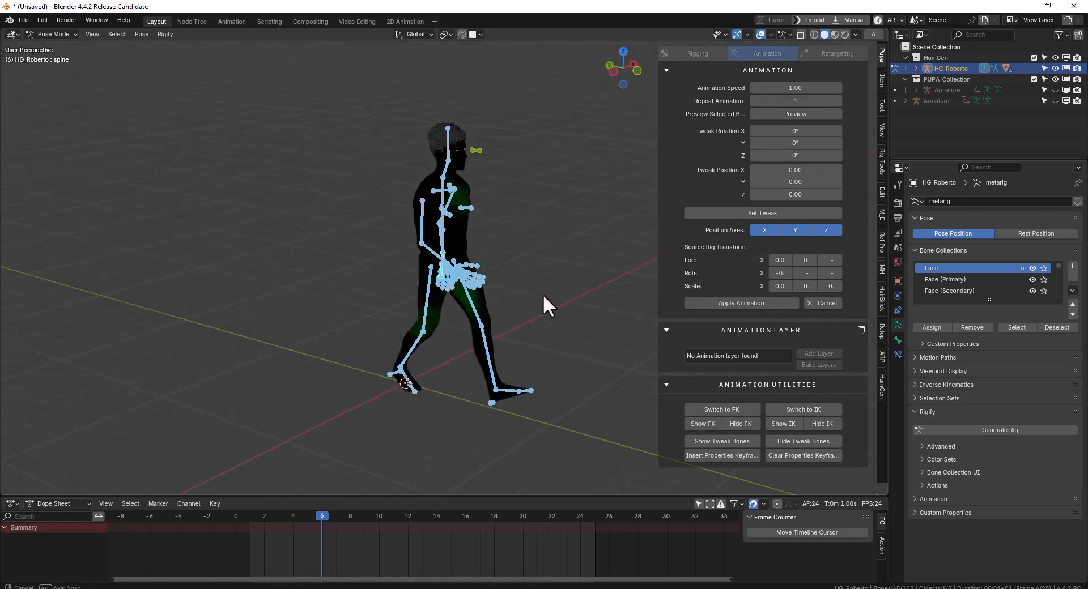
middle_drag(332, 369, 485, 341)
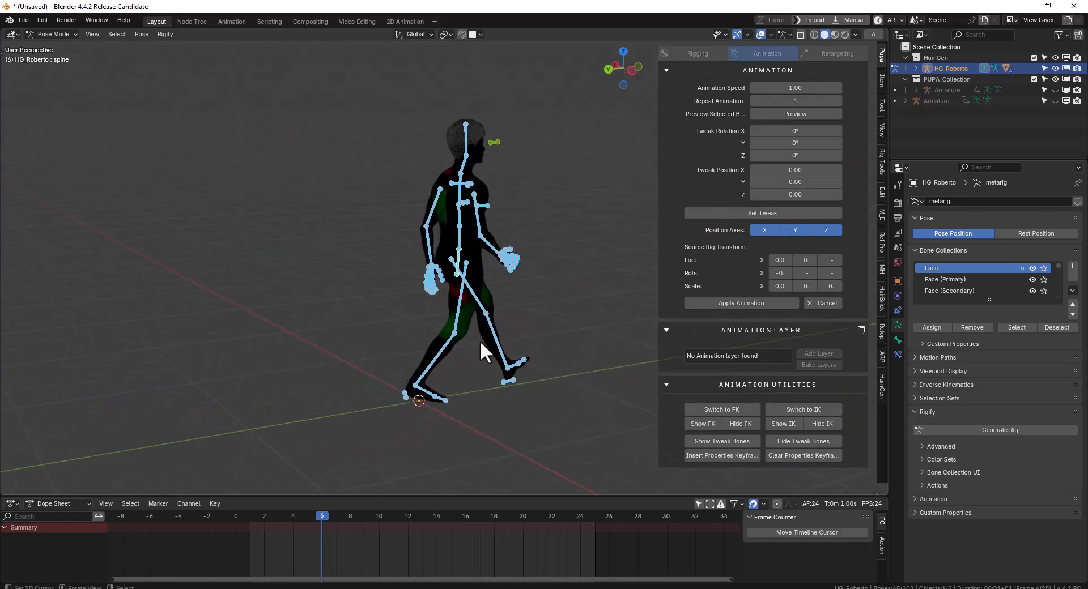
key(shift+space)
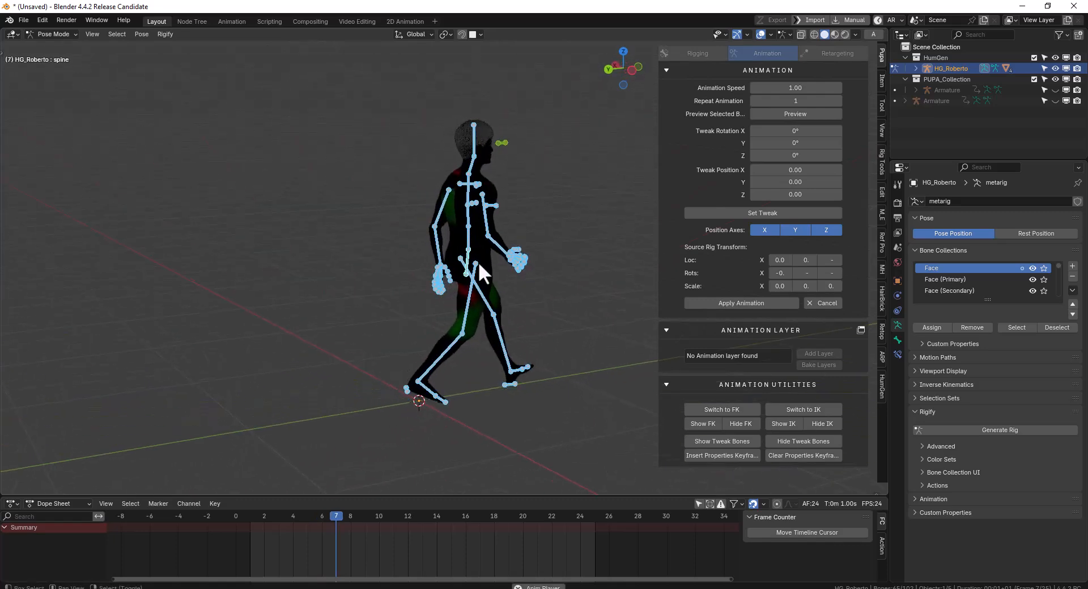
key(shift+space)
middle_drag(516, 242, 454, 255)
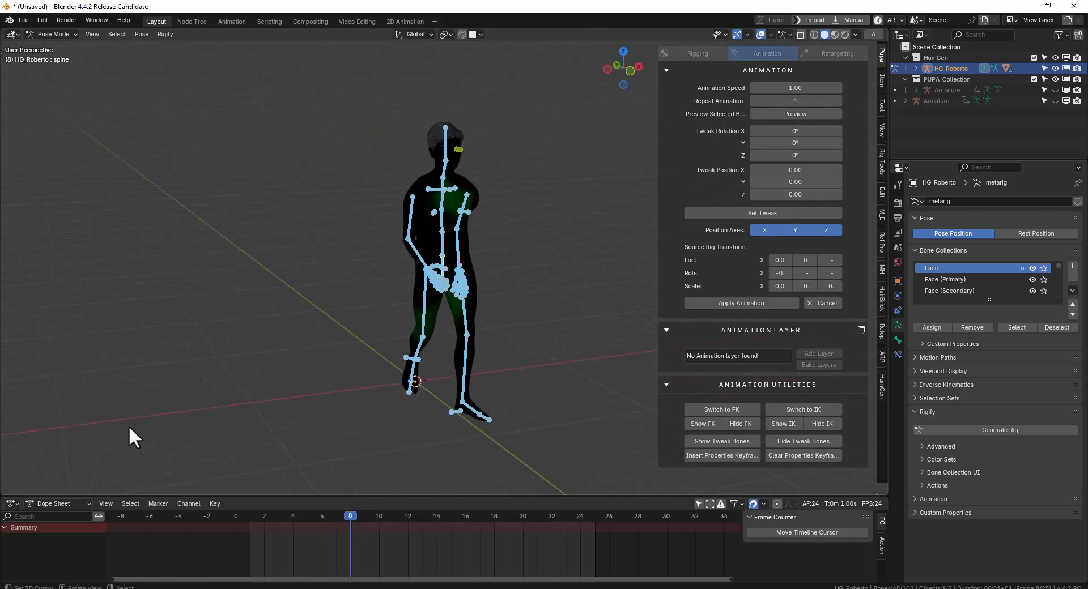
Change the area below the viewport to a Timeline, set its playback sync to Sync to Audio, and play the walk preview
click(50, 505)
click(12, 503)
click(53, 504)
key(shift+F12)
click(41, 503)
click(110, 294)
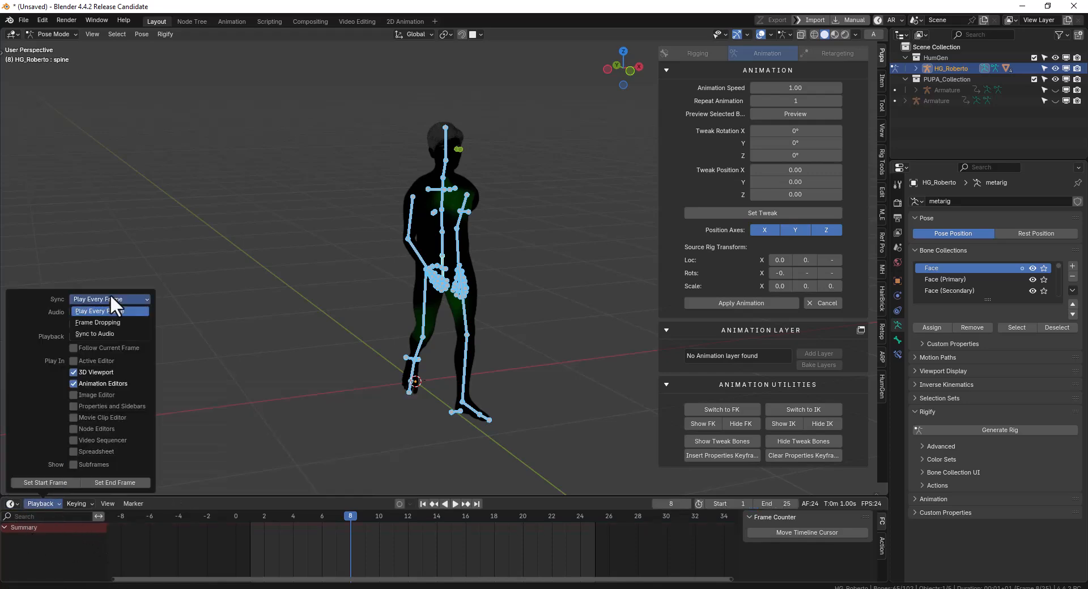
click(104, 337)
key(space)
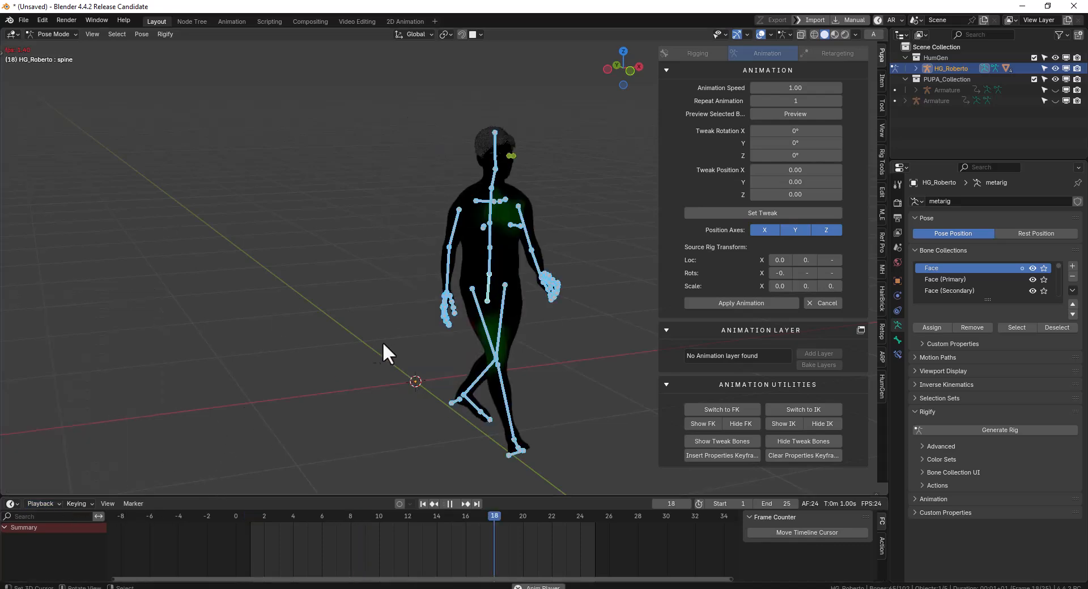
key(Escape)
Return to Object Mode, hide the human's hair through HumGen, and play the walk preview on the body
key(ctrl+Tab)
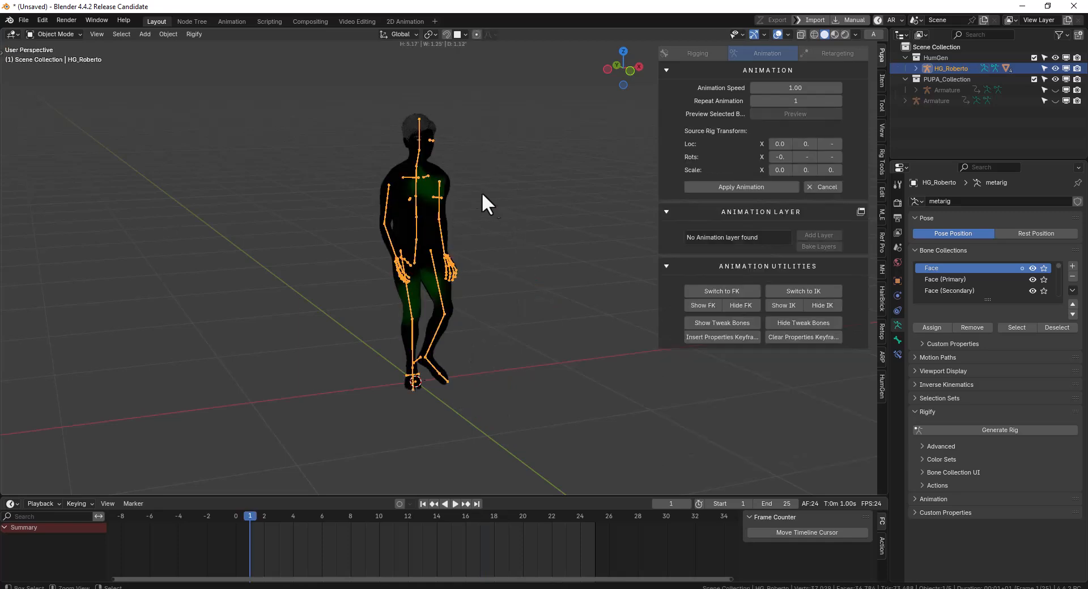
click(444, 171)
click(880, 388)
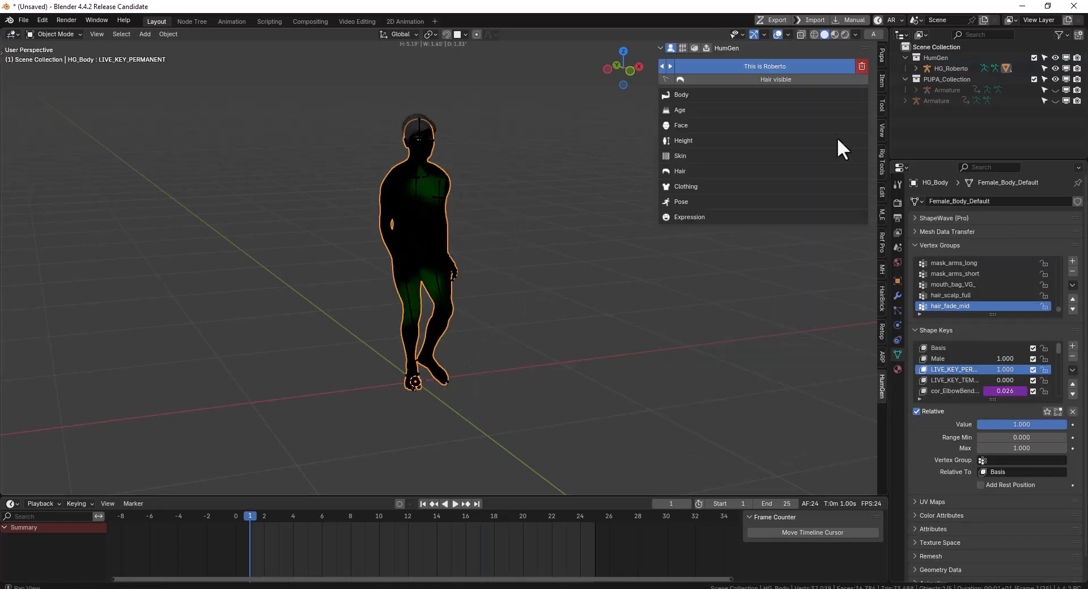
click(774, 79)
key(space)
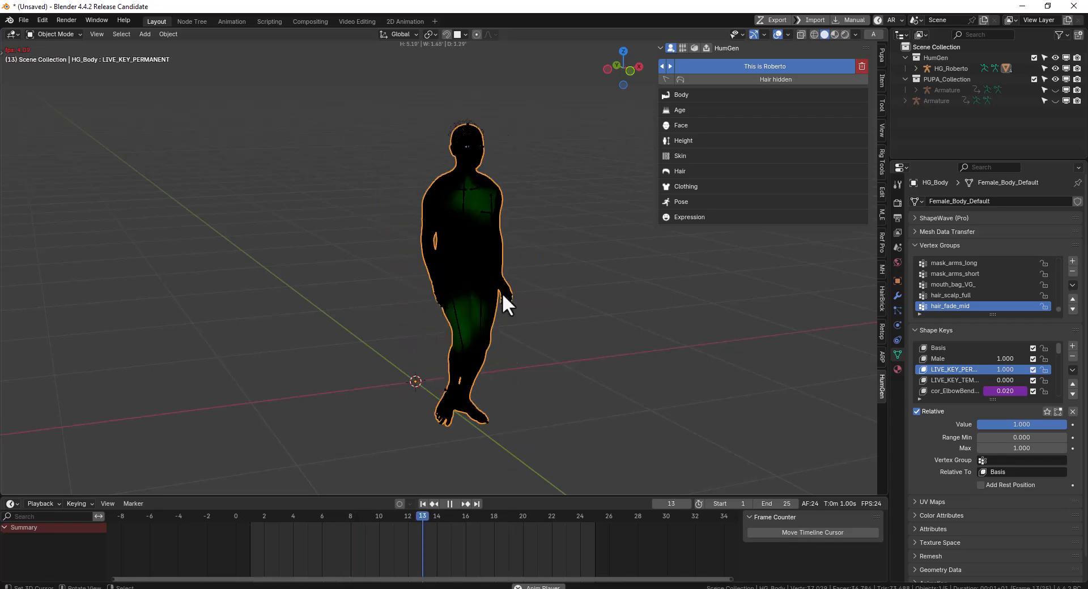
key(Escape)
Apply the previewed Walk animation to the human's rig from Pose Mode and play it back from the side
click(416, 173)
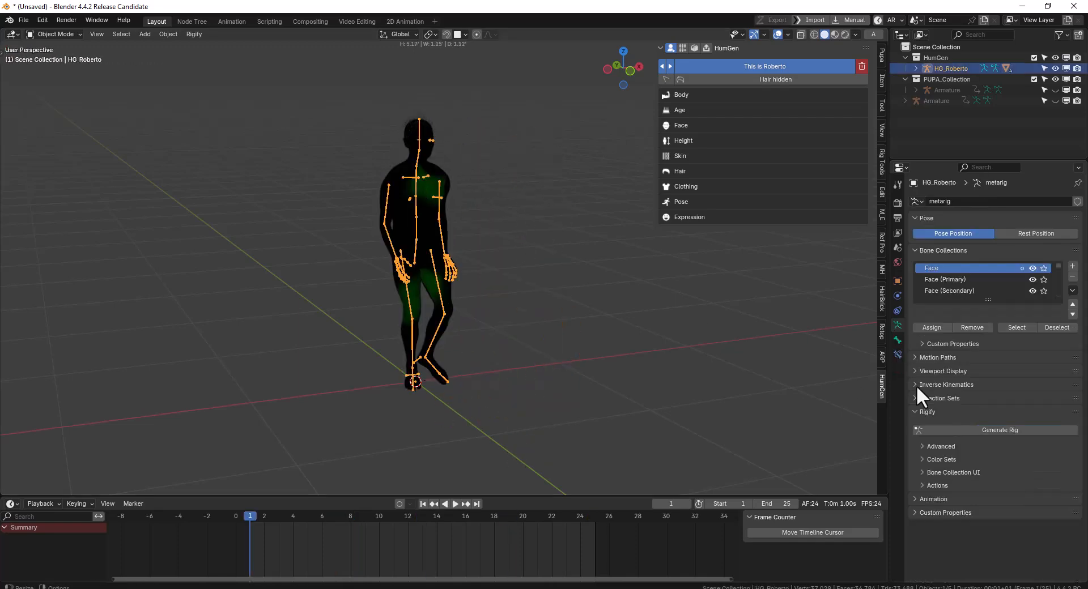
click(881, 55)
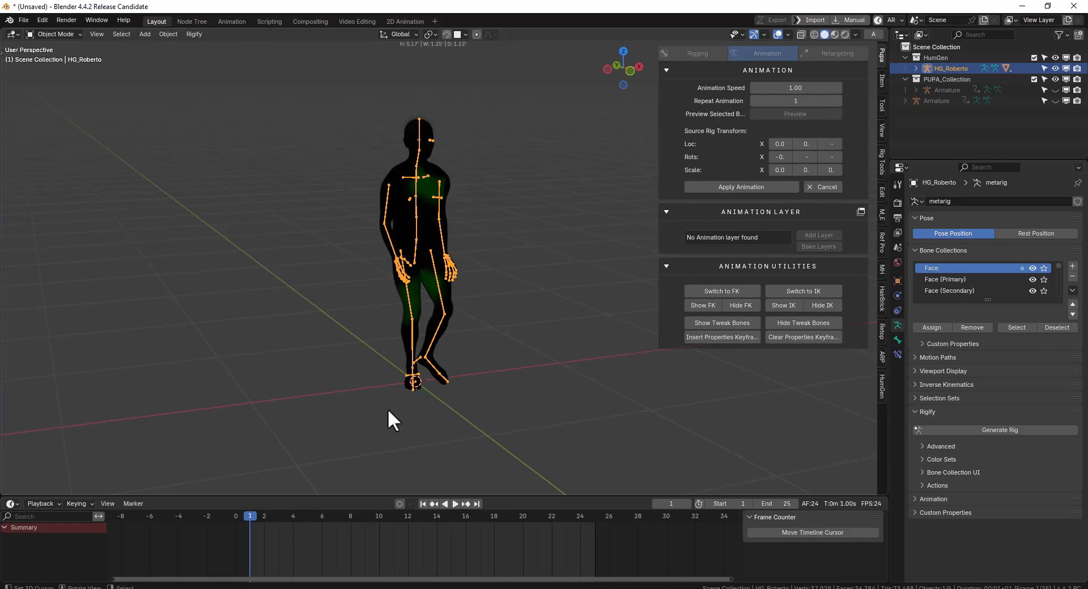
middle_drag(542, 310, 491, 348)
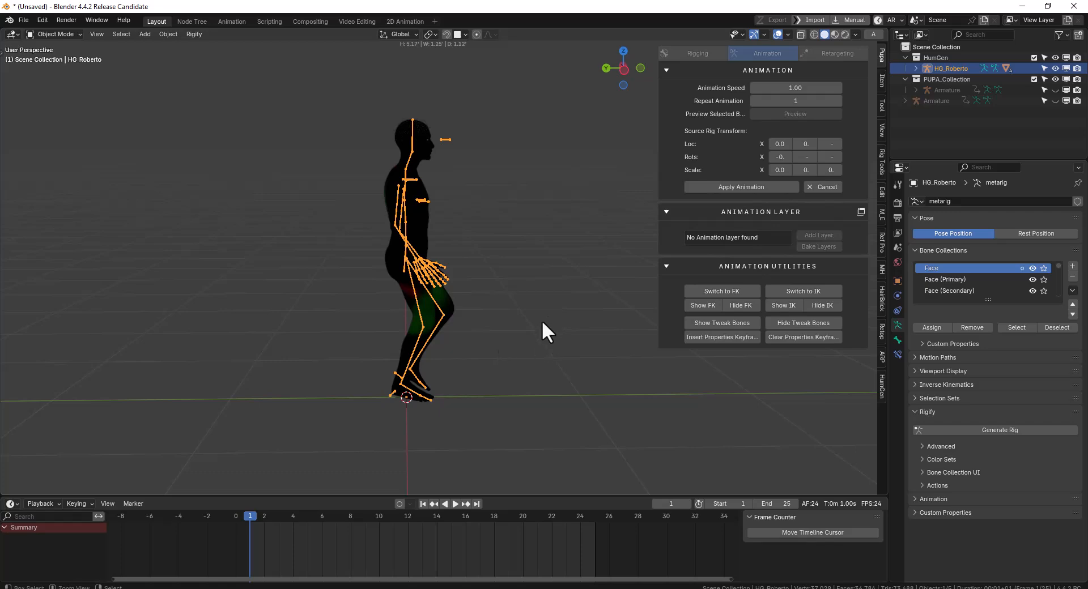
key(ctrl+Tab)
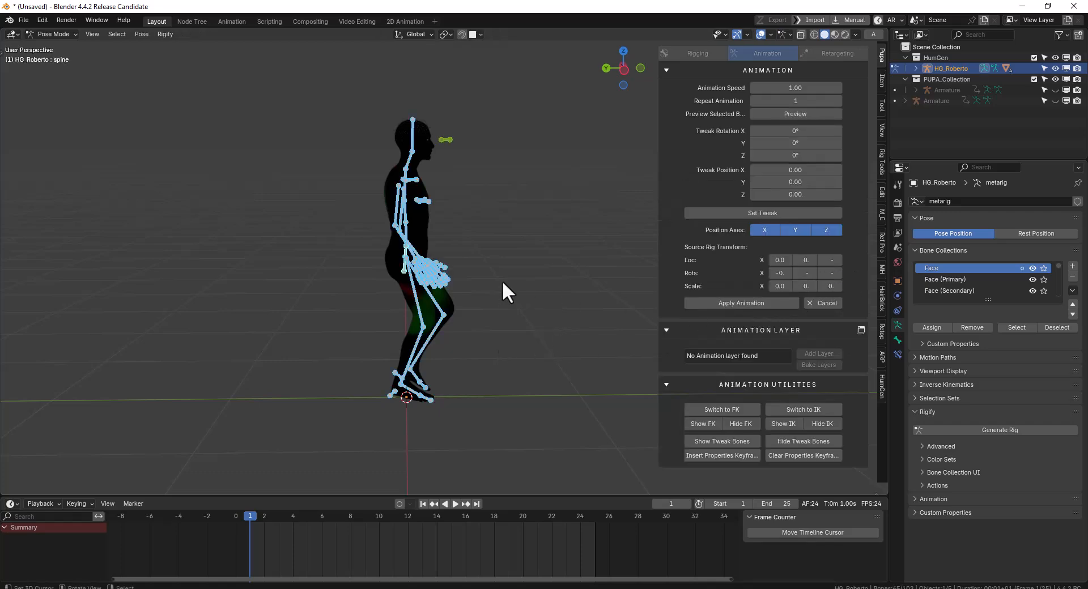
click(716, 304)
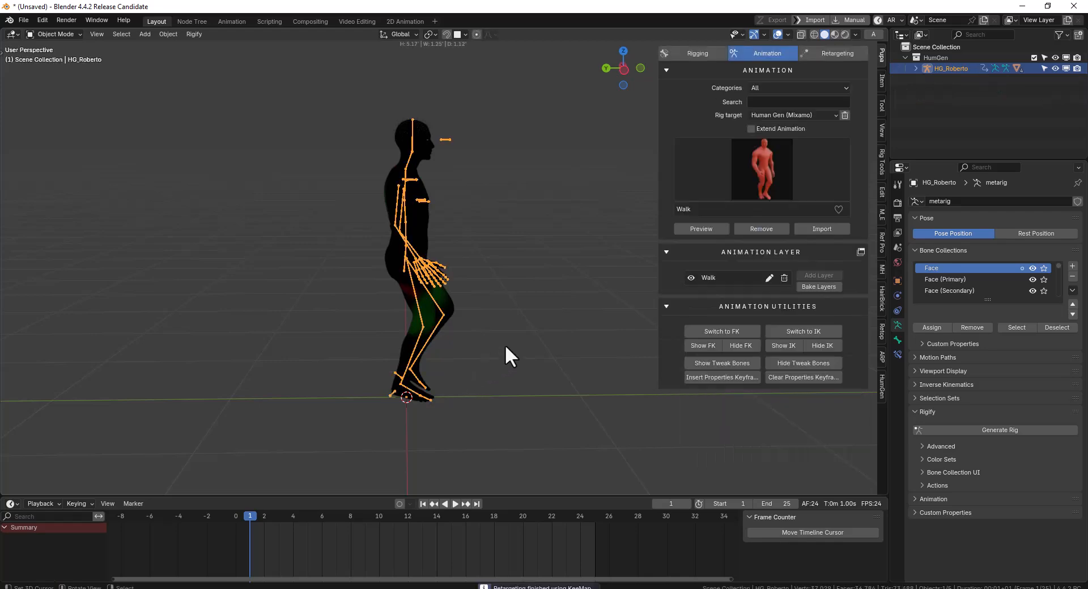
middle_drag(530, 337, 487, 335)
key(space)
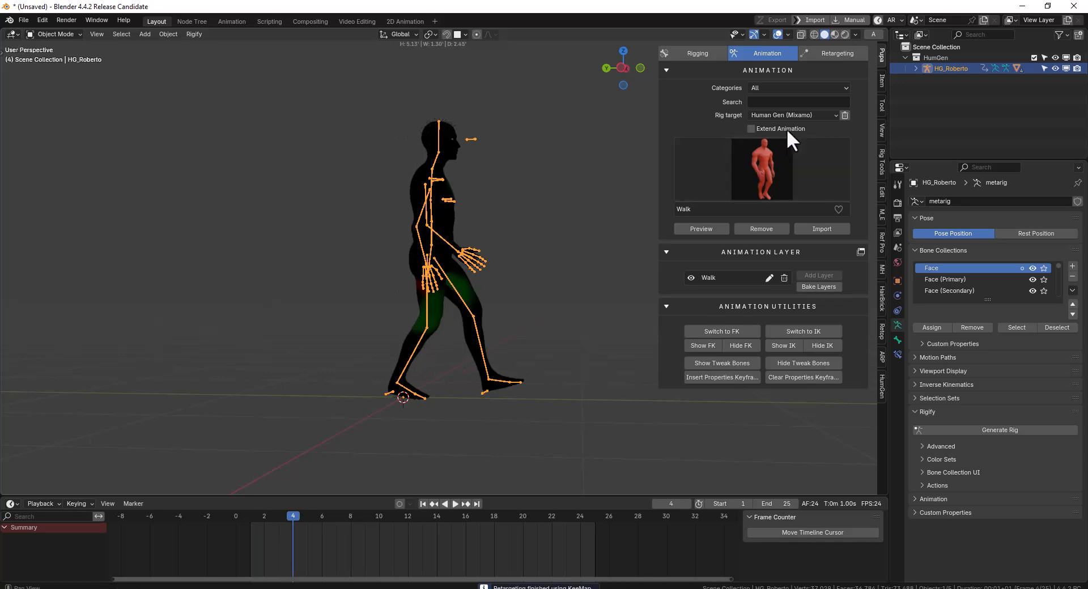
Limit the Pupa animation library to the Dance category and search it for "dance"
click(776, 87)
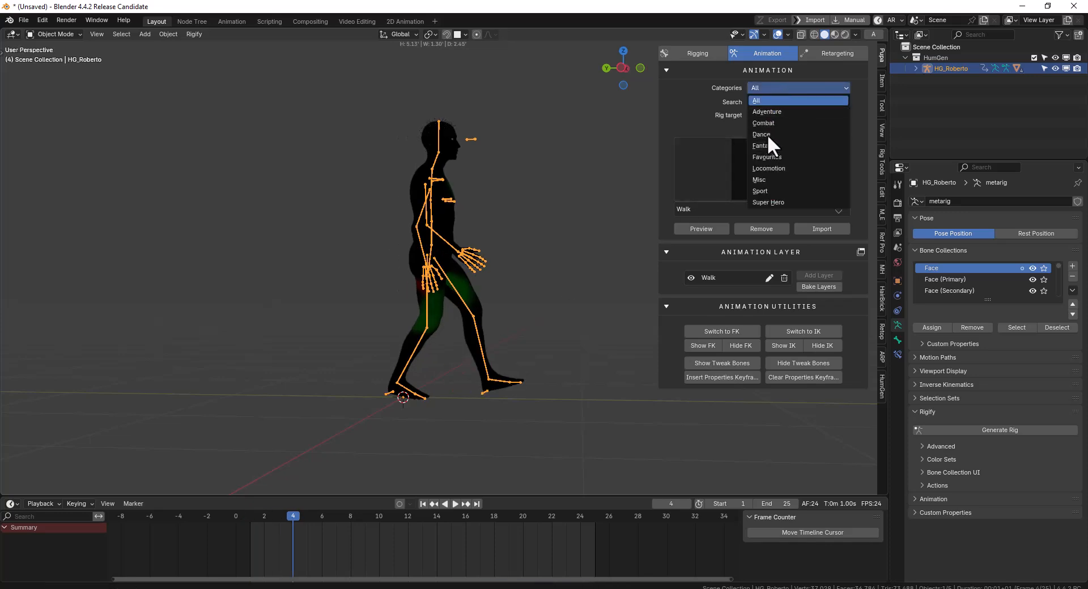
click(767, 134)
click(783, 99)
text(dance)
key(Return)
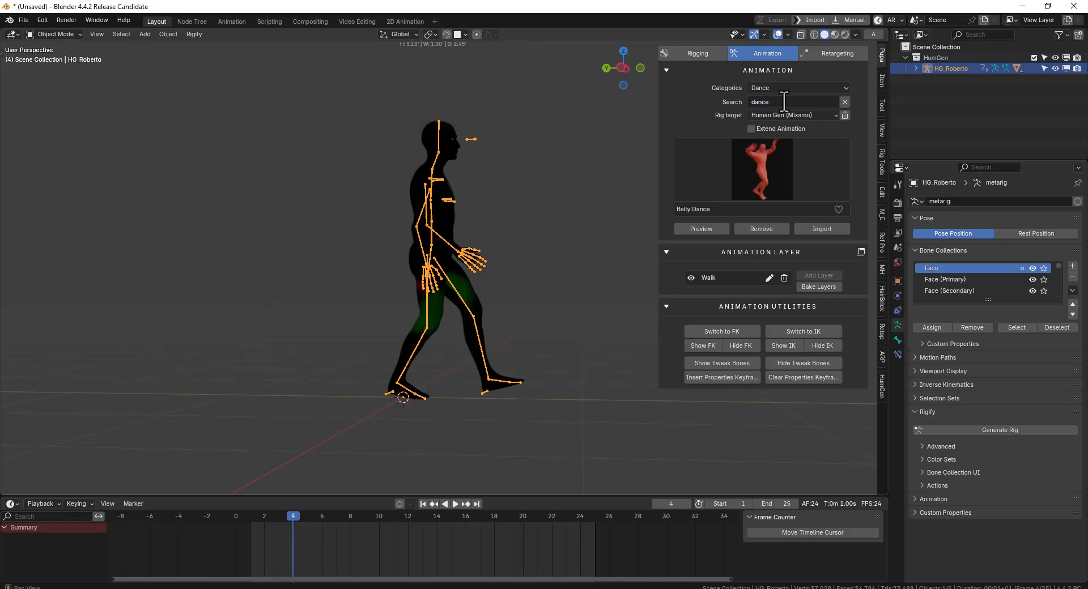
Preview the Ymca Dance animation on the human's rig and examine its playback from the front
click(753, 183)
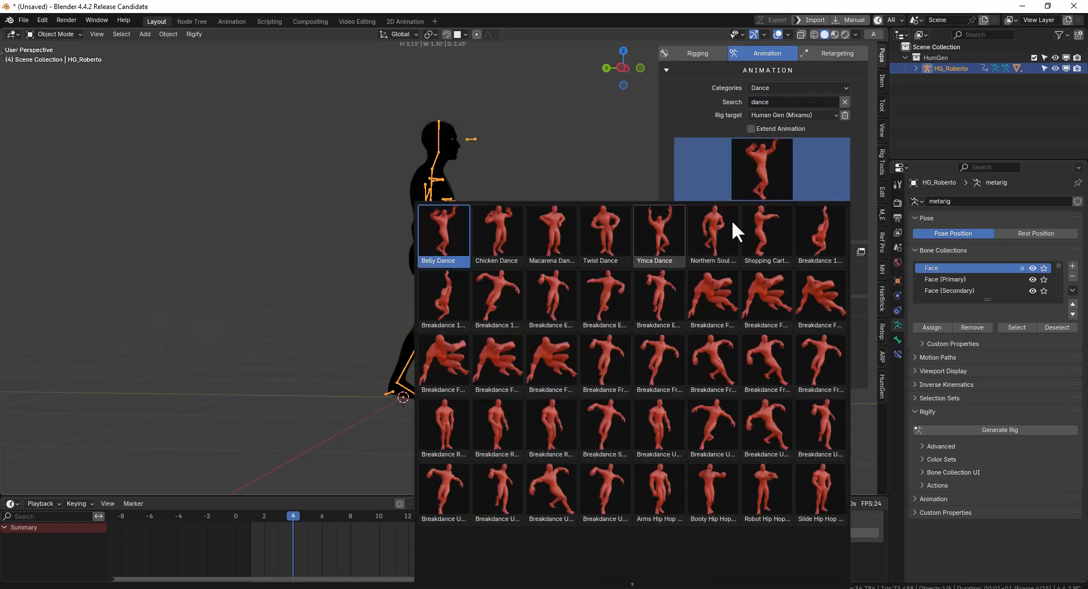
click(664, 236)
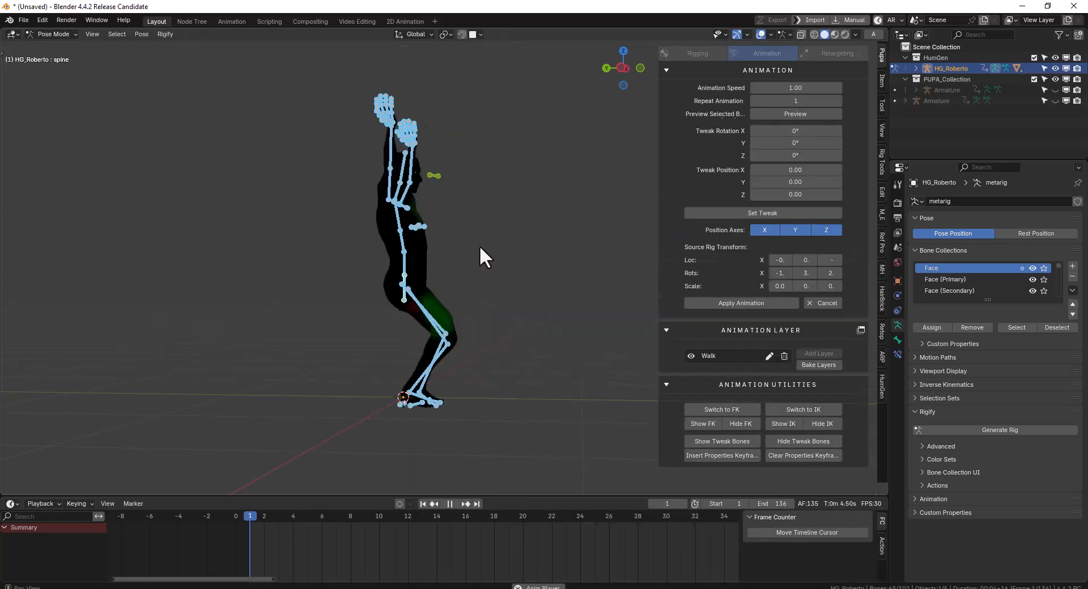
middle_drag(378, 272, 406, 266)
key(space)
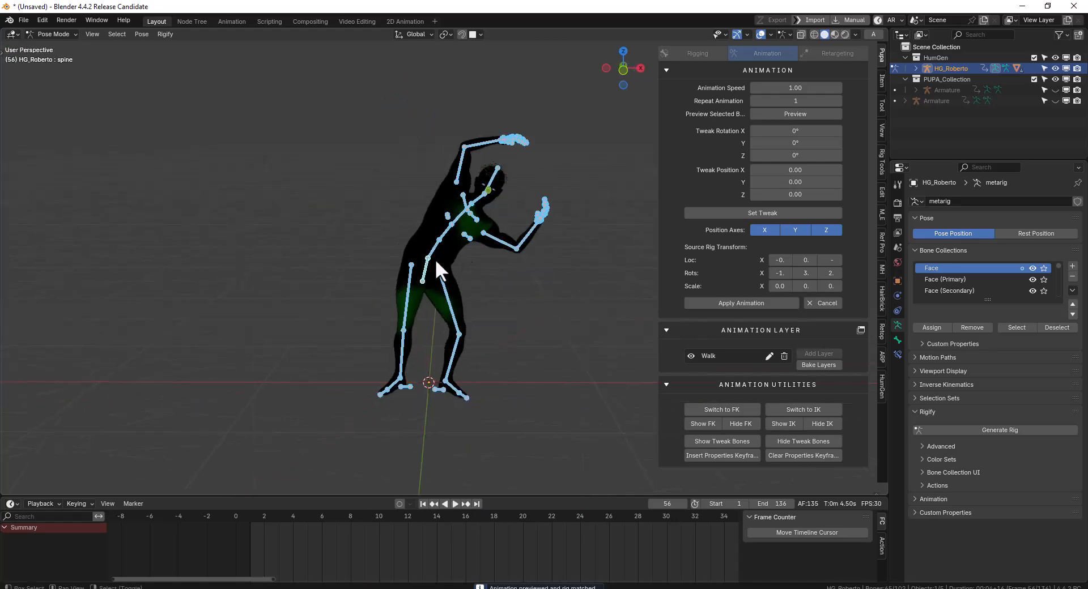
scroll(406, 267, up, 2)
Cancel the Ymca Dance preview and remove the applied Walk animation from the human's rig
click(820, 303)
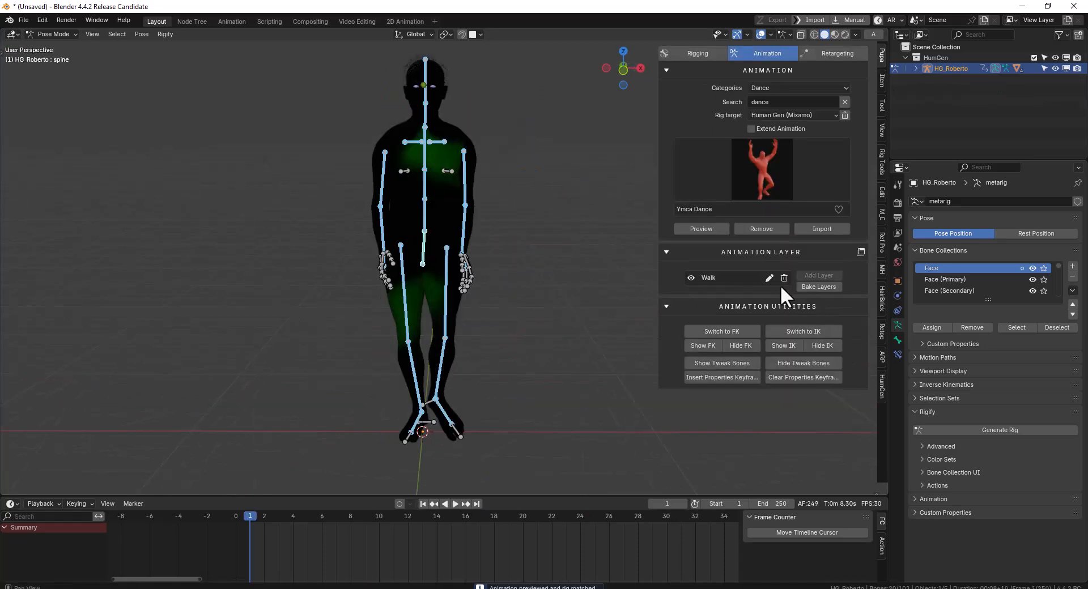
click(761, 229)
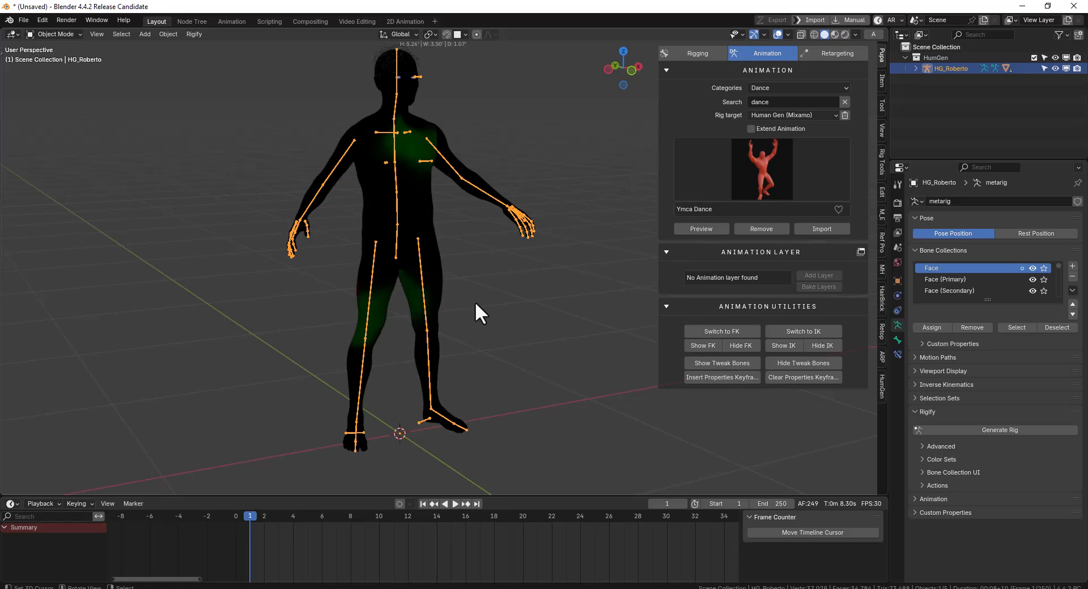
mouse_move(426, 223)
middle_down()
mouse_move(402, 222)
mouse_move(612, 207)
mouse_move(440, 233)
middle_up()
Set the viewport's solid shading color to Material and view the human from the front
key(shift+v)
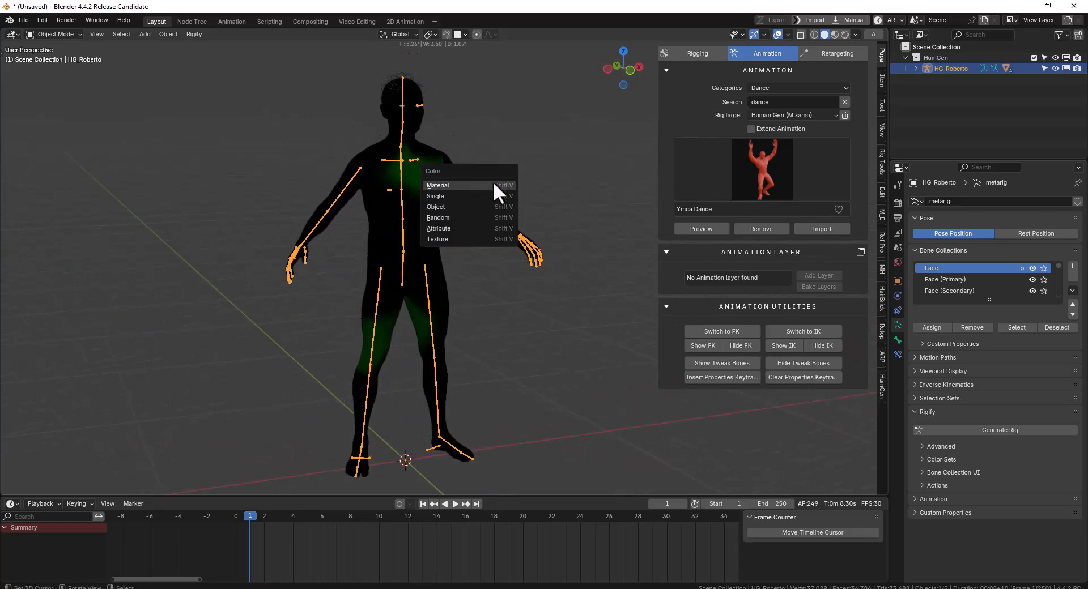
click(493, 183)
scroll(440, 216, down, 3)
key(shift+v)
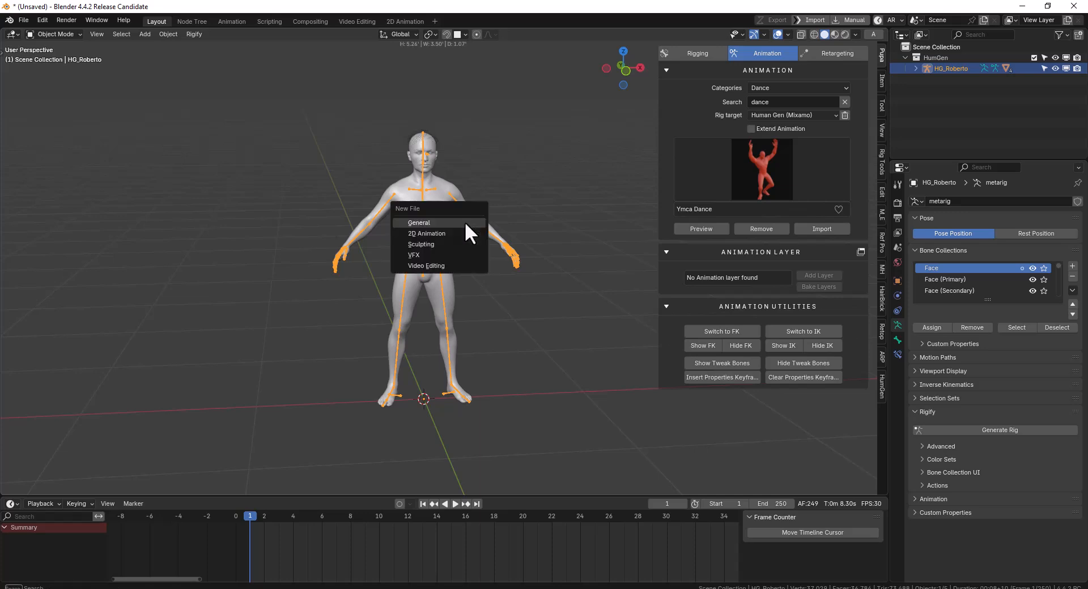
scroll(499, 177, up, 2)
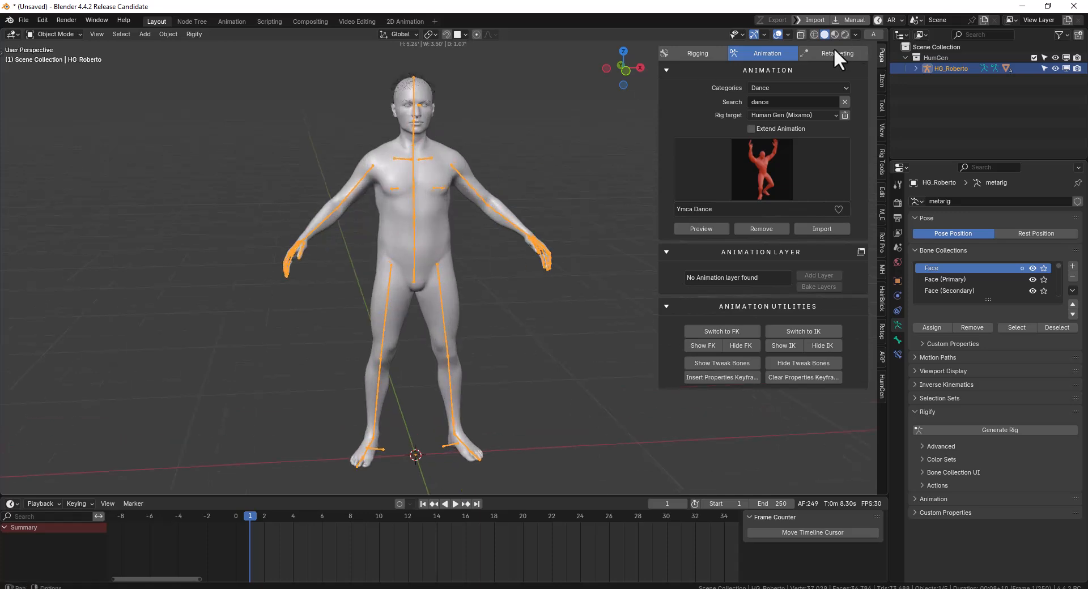
Start a new General file without saving the current scene
key(ctrl+n)
click(488, 181)
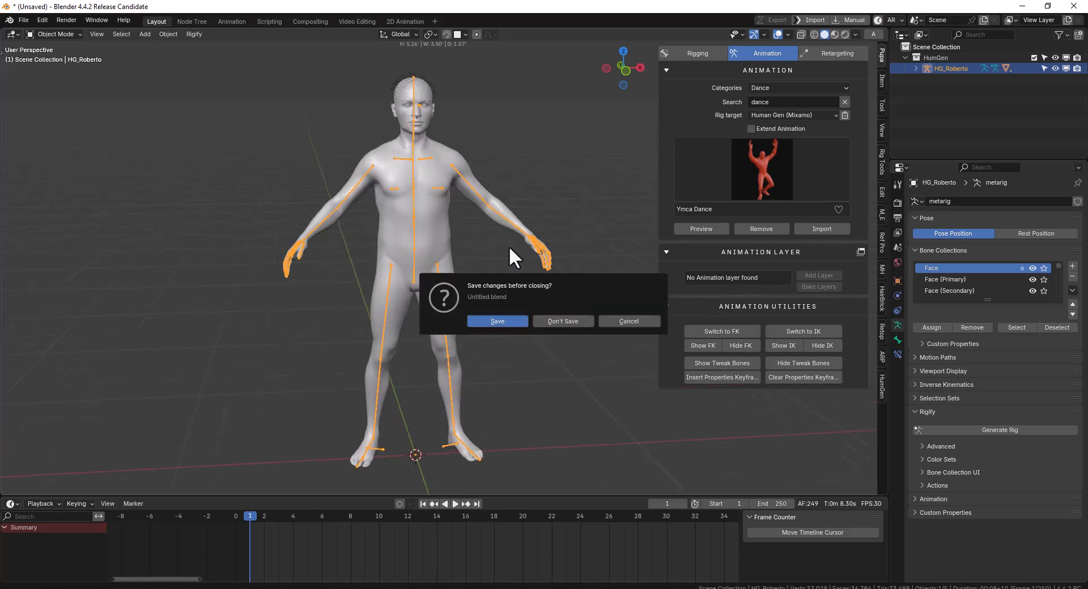
click(561, 321)
Add the GEO-body_female_stylized asset to the scene from the Characters asset library
click(873, 34)
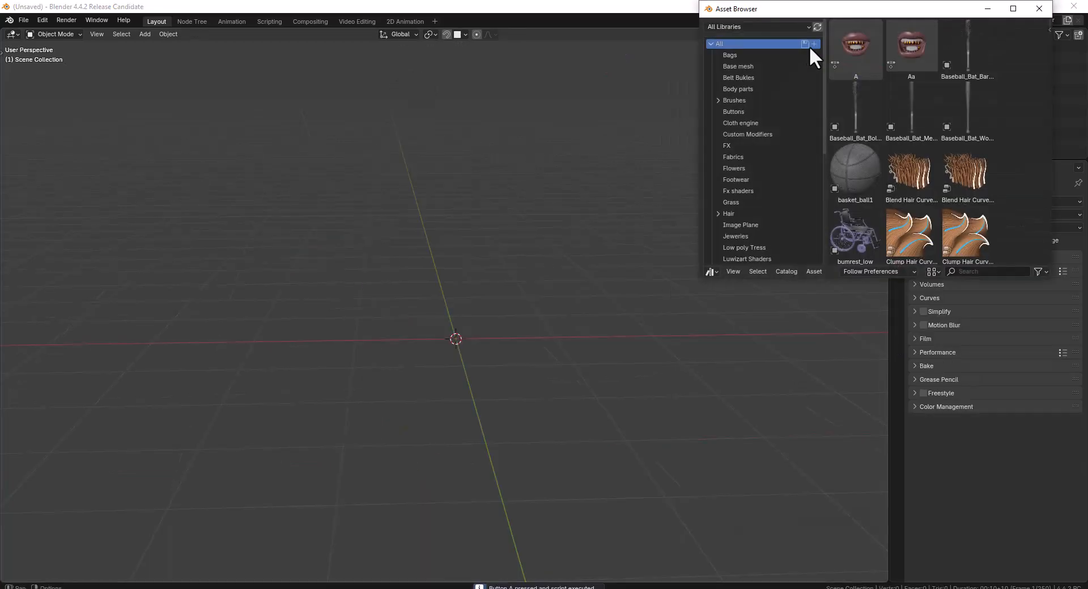
click(750, 27)
click(734, 82)
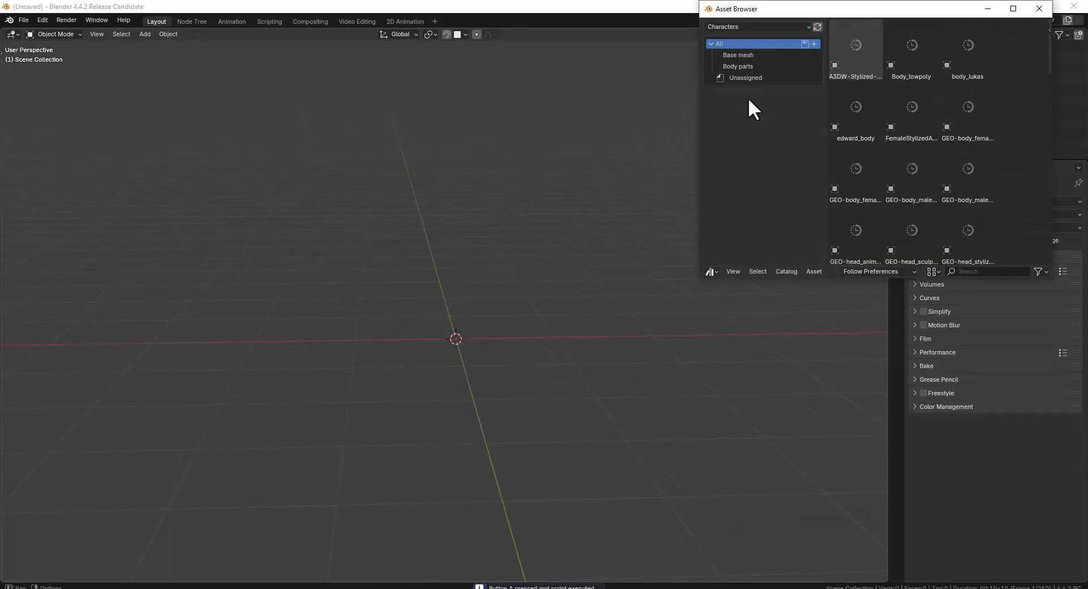
scroll(928, 96, down, 2)
drag(856, 129, 503, 278)
click(1033, 9)
Clear the female body's location and raise it about 0.9 m along Z so its feet rest at ground level
key(alt+g)
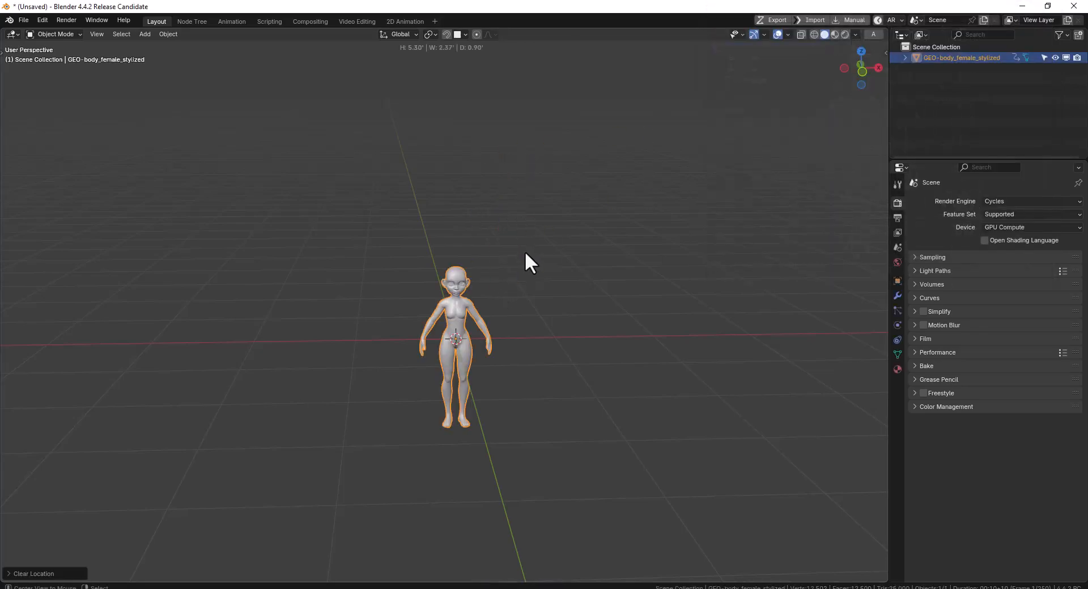
scroll(532, 246, up, 3)
key(KP_1)
key(g)
key(z)
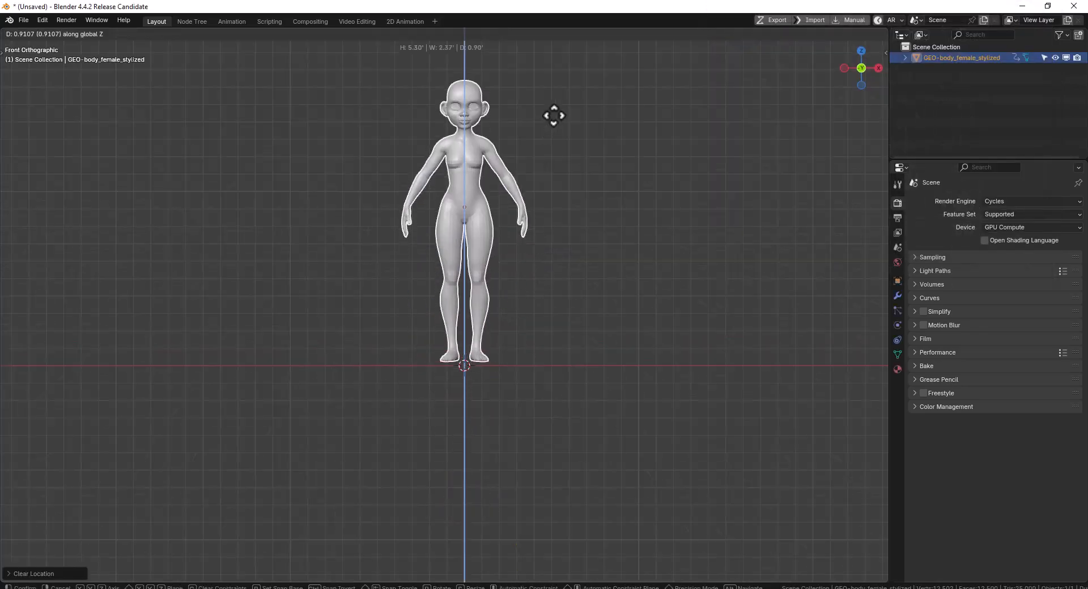
click(553, 119)
Start Auto-Rig Pro Smart marker placement for the female body with the Full Body option
key(n)
click(882, 356)
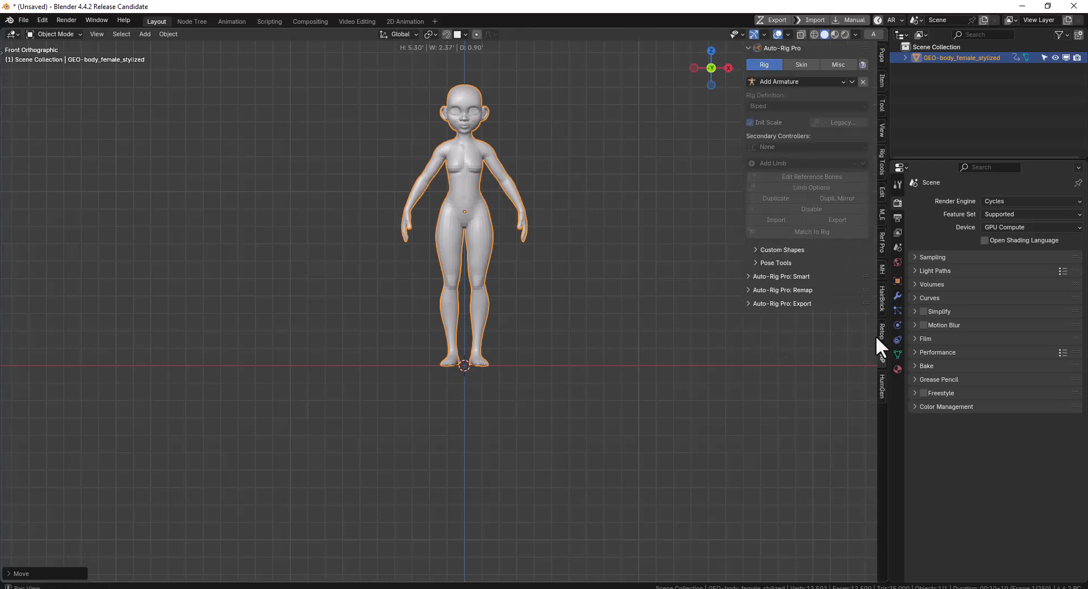
click(791, 277)
click(801, 304)
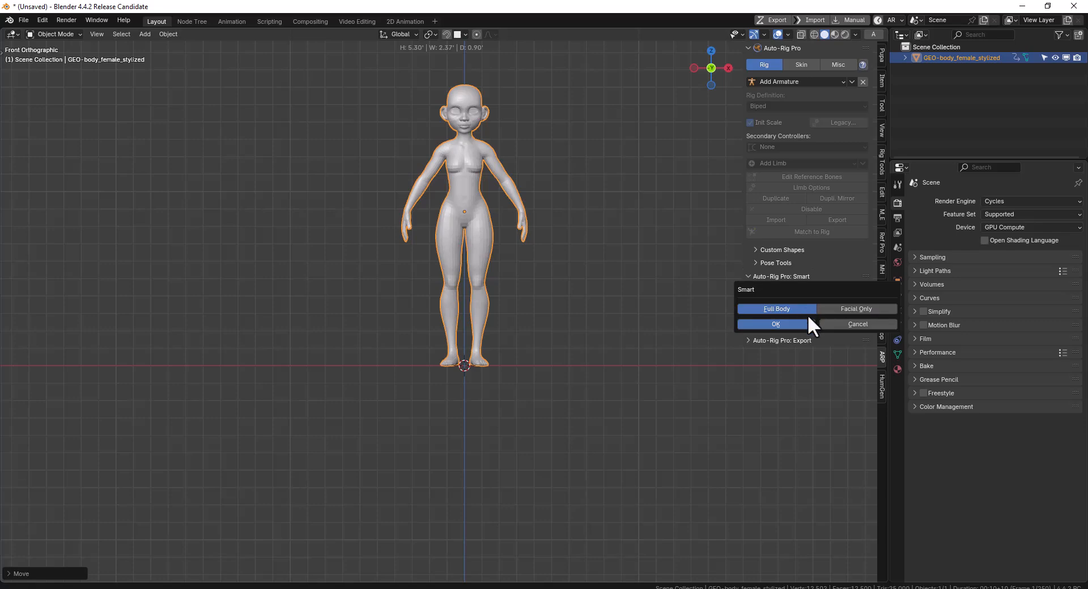
click(797, 324)
Place the Smart neck and chin markers and the mirrored shoulder markers on the female body
click(831, 117)
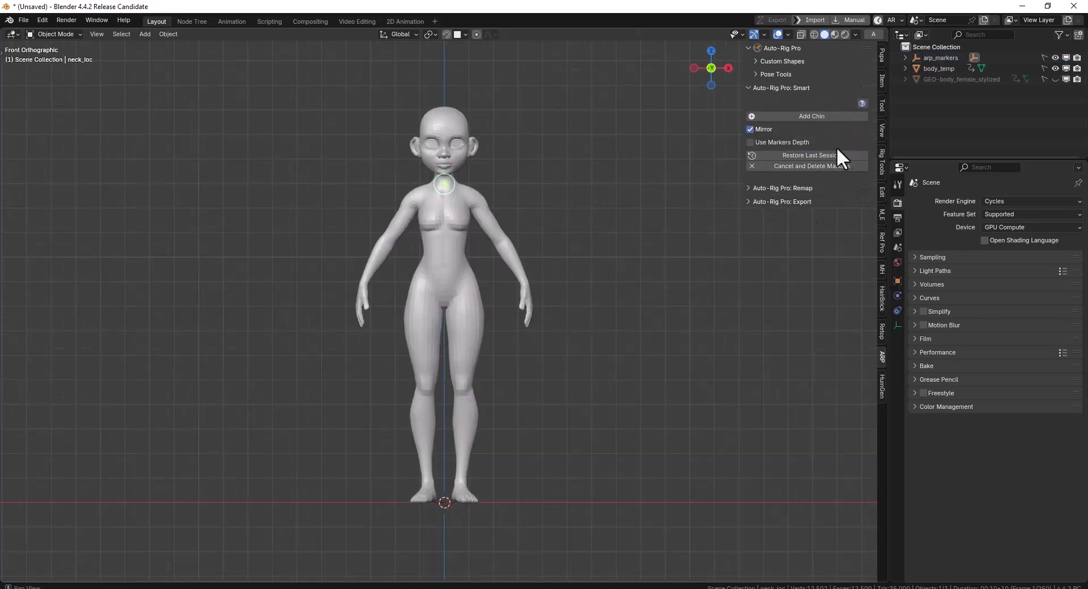
click(823, 116)
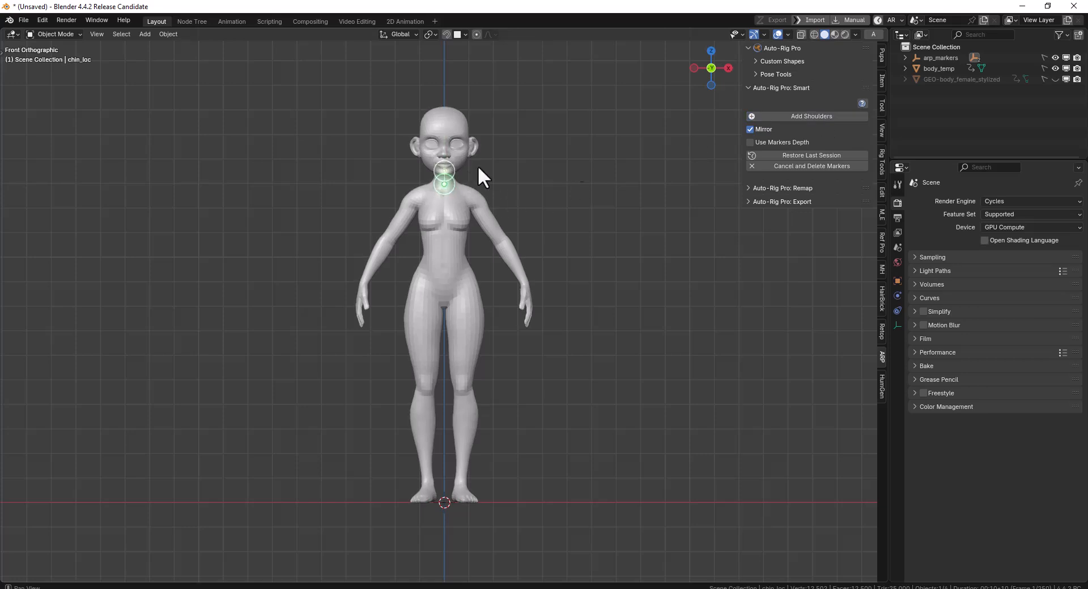
click(812, 115)
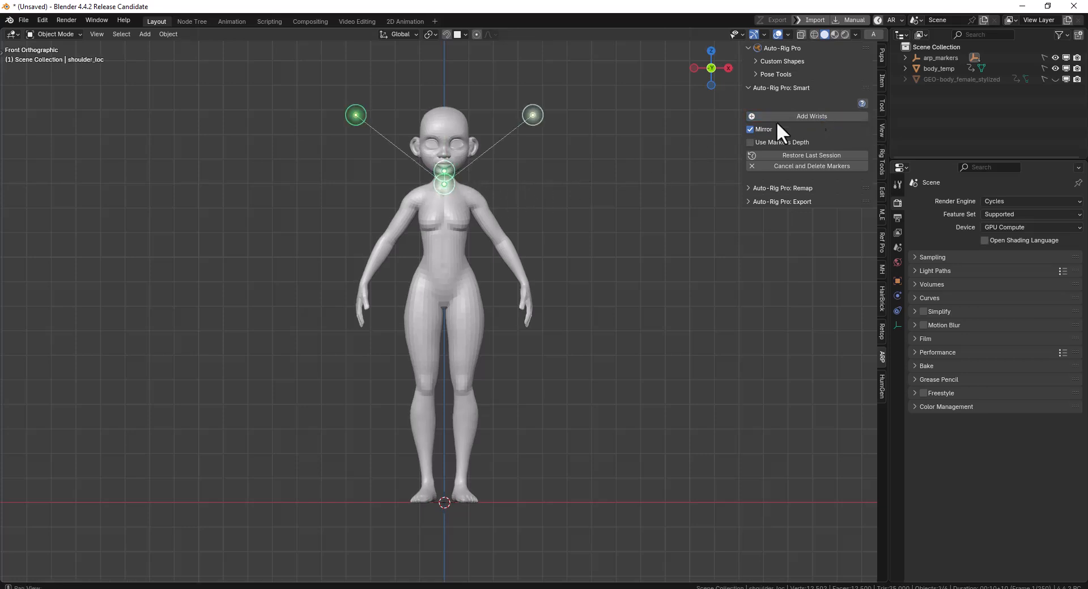
click(477, 199)
Place mirrored wrist markers and hand-tip markers at the ends of the fingers
click(808, 117)
click(524, 280)
click(813, 117)
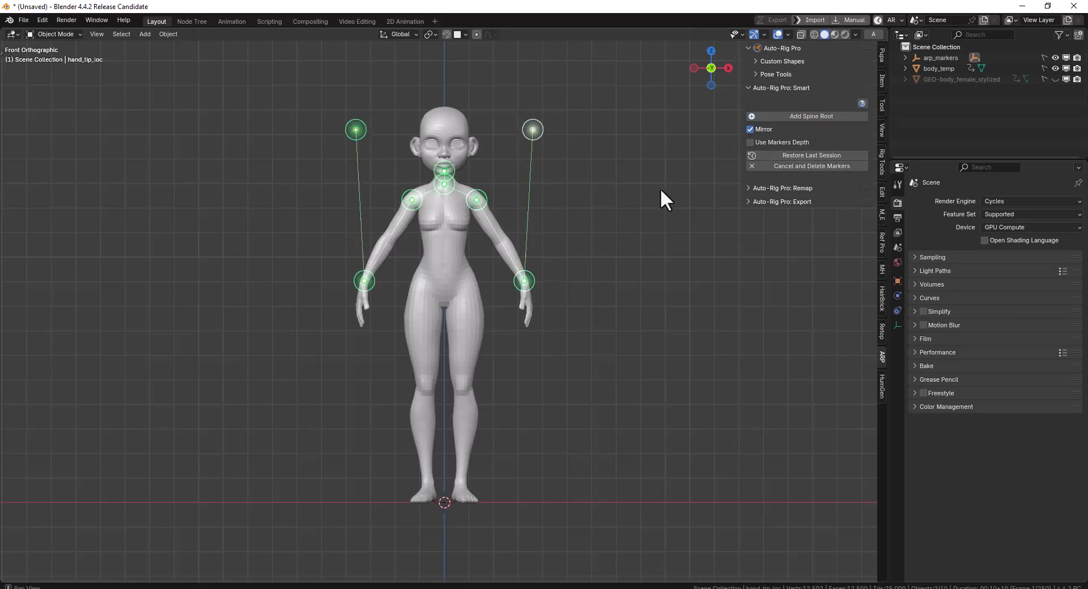
click(533, 322)
drag(532, 321, 528, 321)
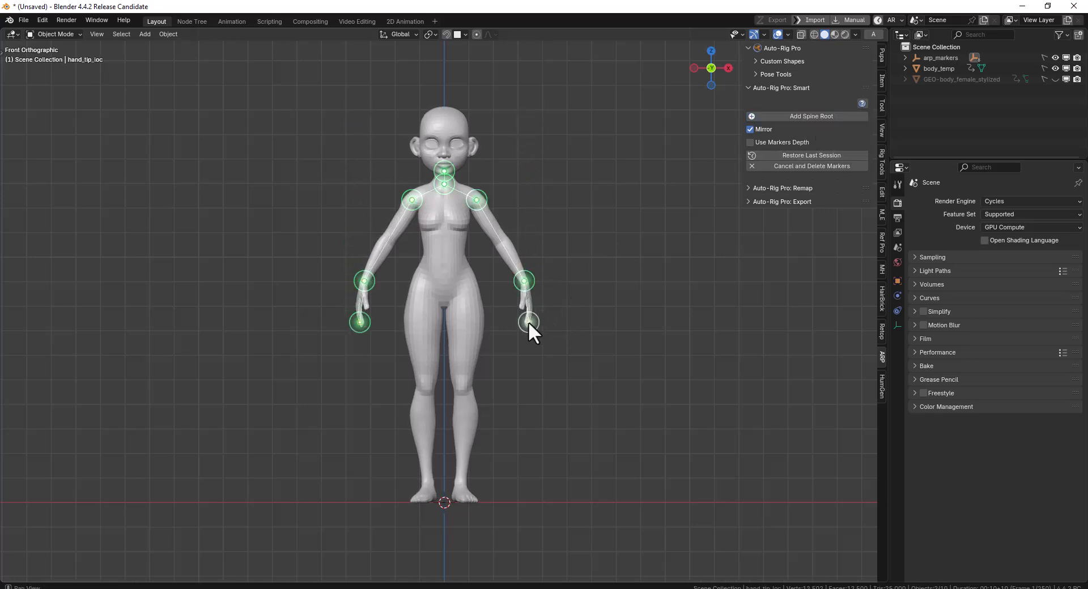
Place the spine root marker at the pelvis and mirrored ankle markers just above the feet
click(825, 115)
click(457, 291)
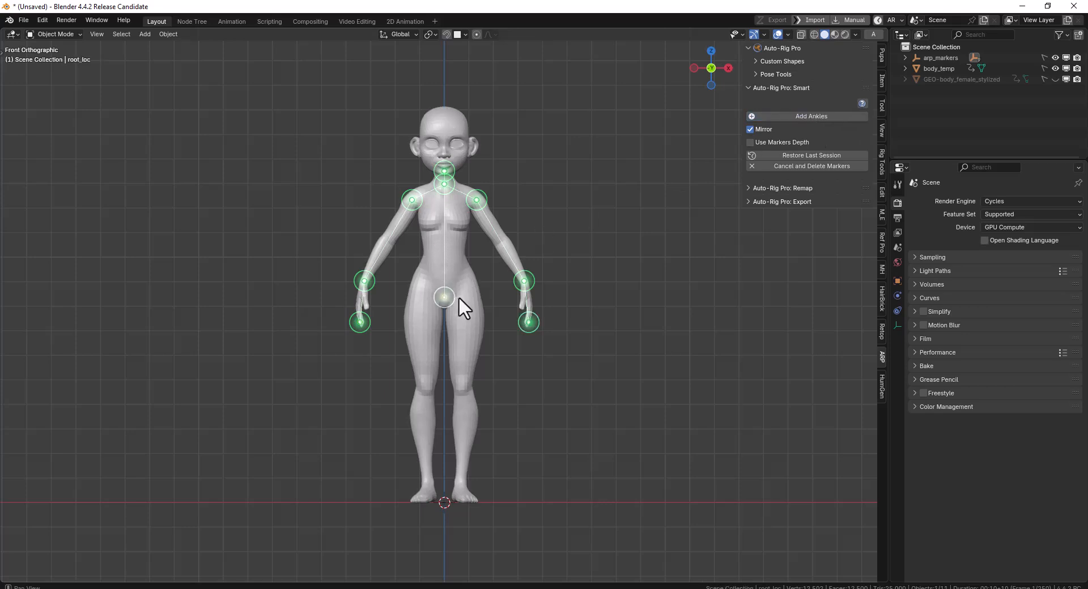
click(813, 114)
click(465, 470)
drag(464, 470, 461, 483)
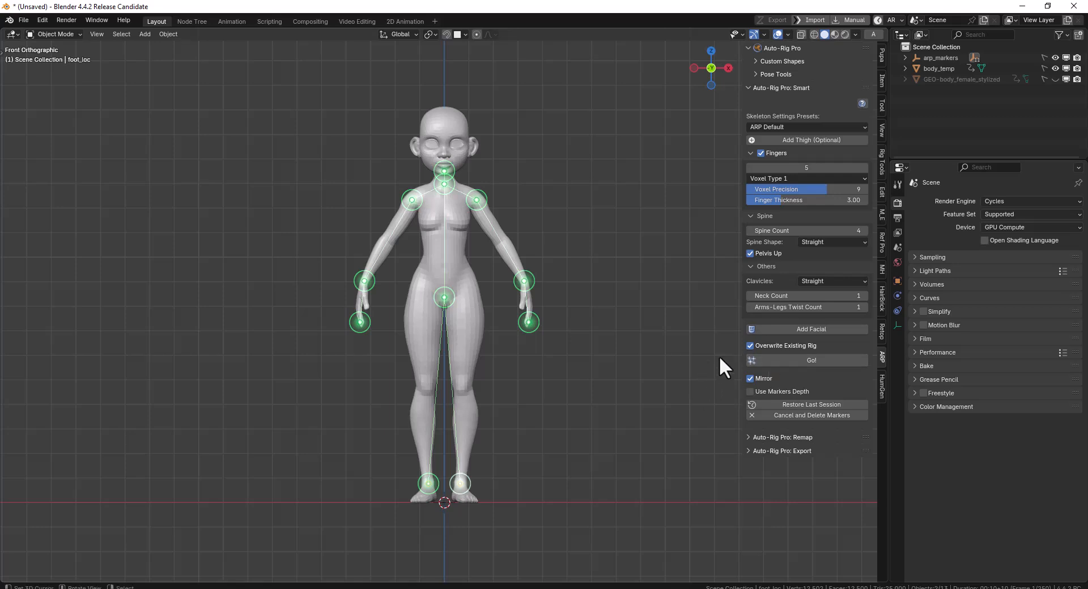
Generate the Auto-Rig Pro reference skeleton from the placed markers and match it to the rig
click(808, 360)
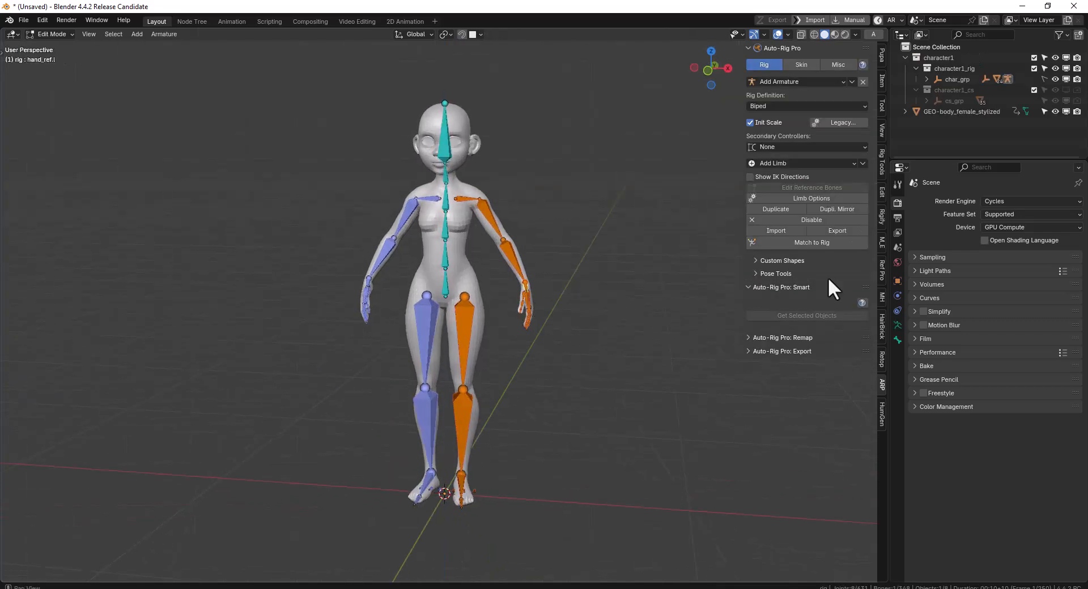
click(814, 244)
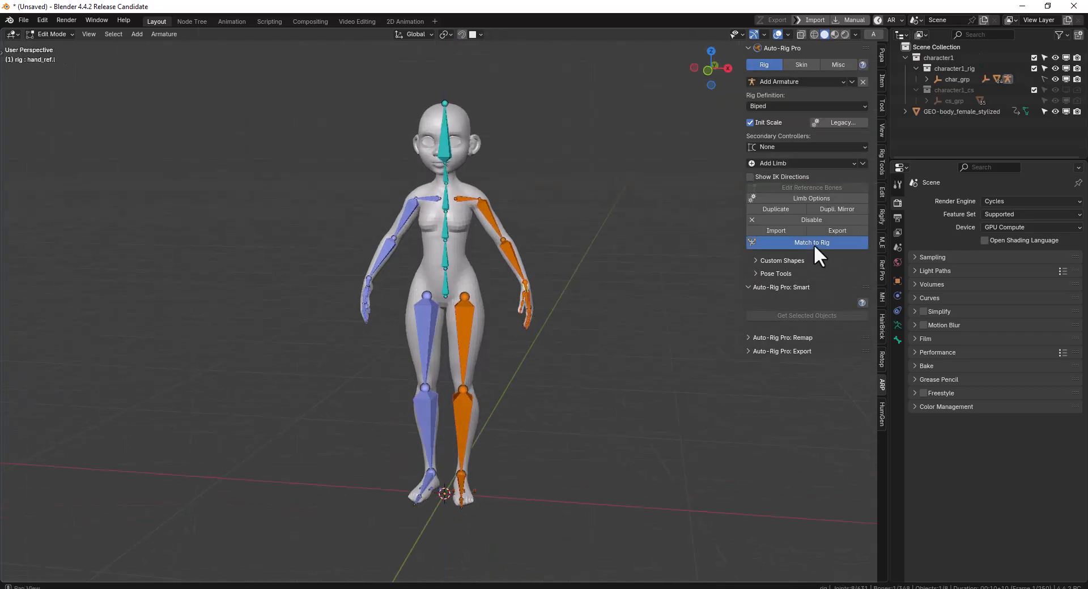
Bind the stylized female meshes to the Auto-Rig Pro rig using the Heat Maps engine
click(472, 188)
shift+click(493, 196)
click(811, 64)
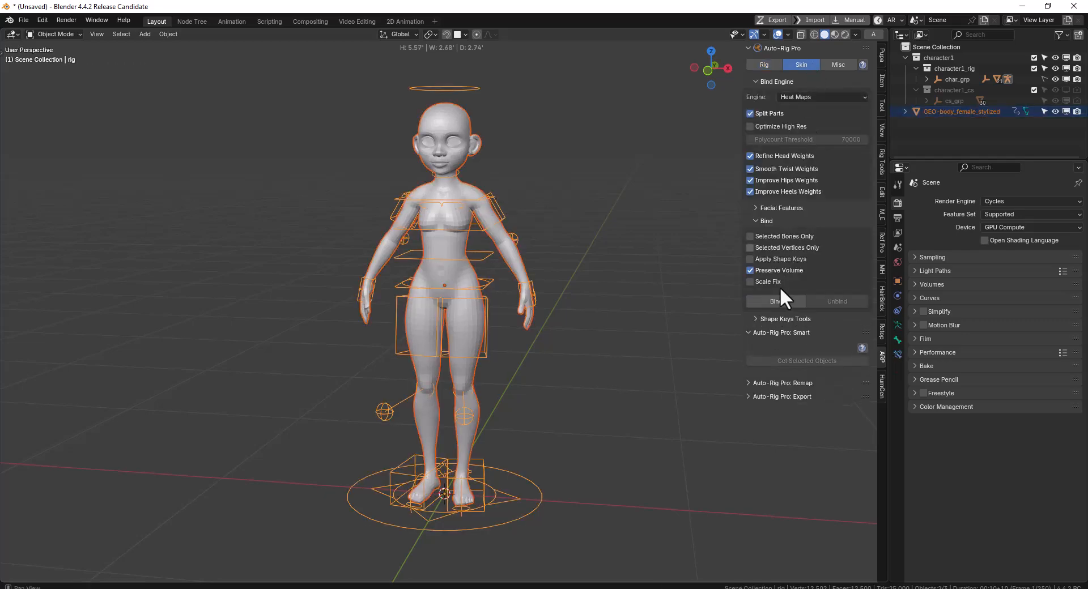
click(780, 307)
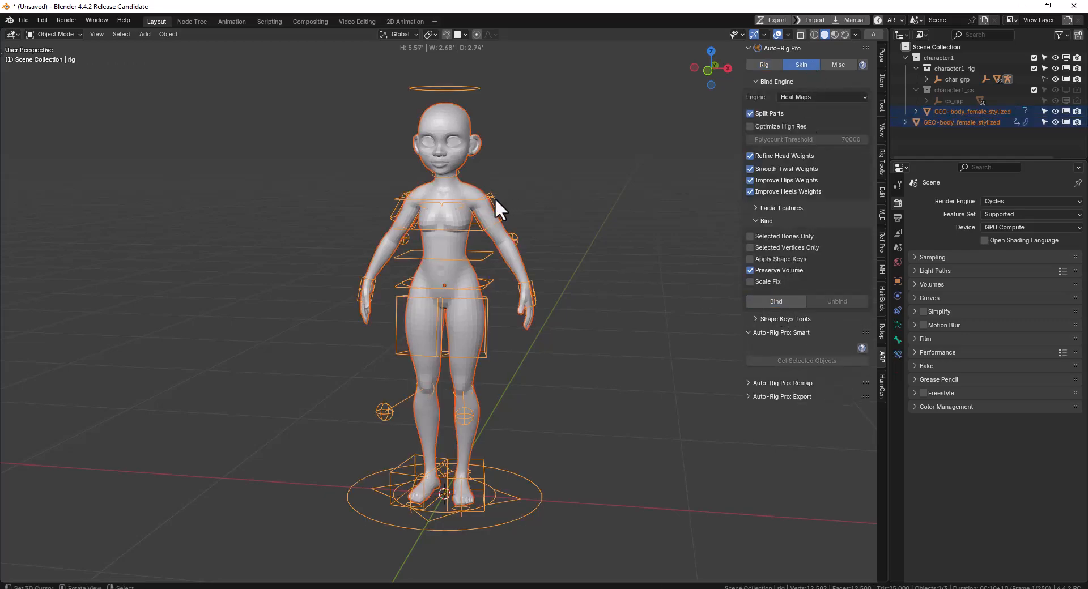
Bring up Pupa's animation tools for the rigged female and widen the sidebar so its option names show in full
click(882, 57)
middle_drag(555, 204, 508, 217)
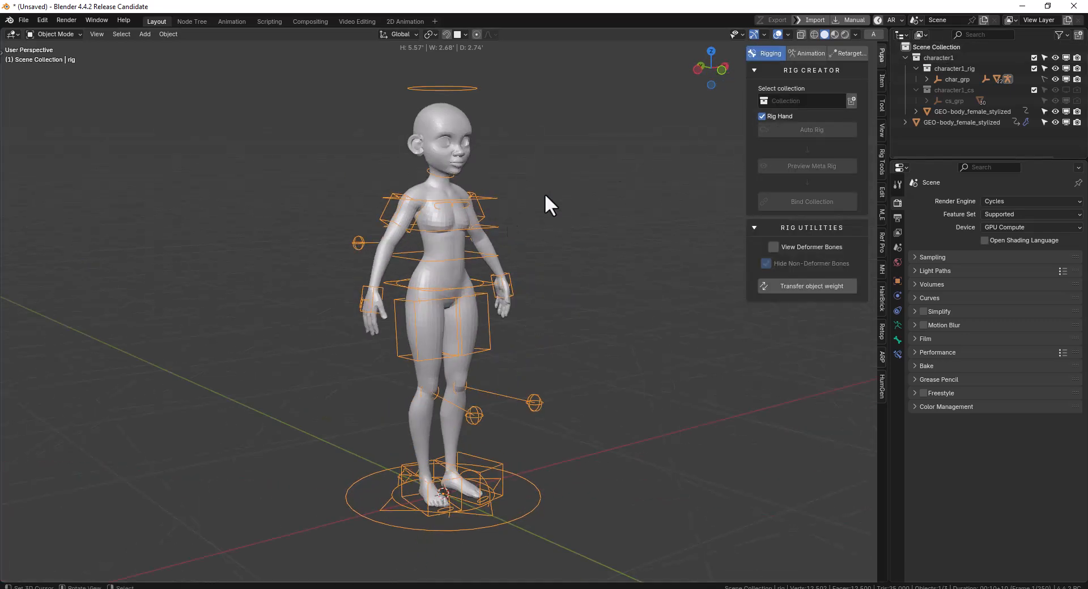
click(811, 53)
middle_drag(600, 199, 729, 195)
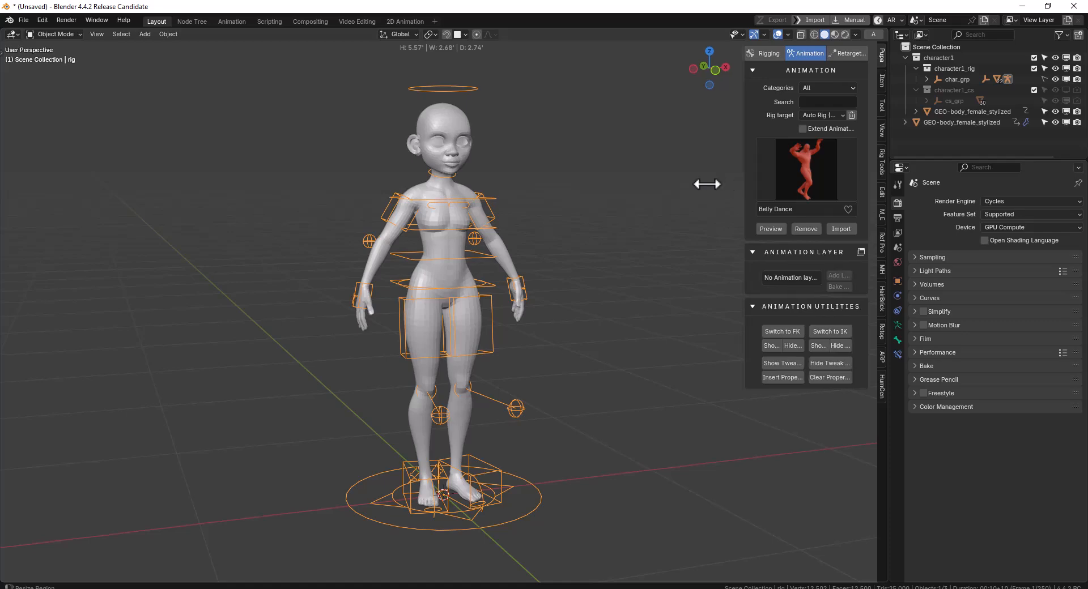
drag(742, 184, 673, 182)
middle_drag(492, 277, 448, 279)
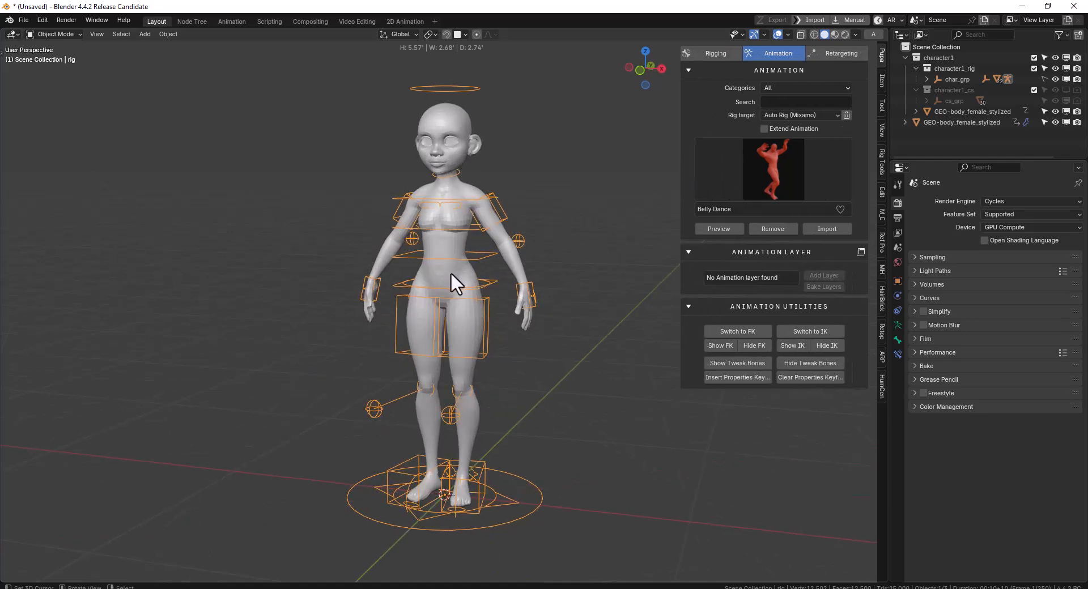
Try moving the left hand IK controller of the Auto-Rig Pro rig in Pose Mode
key(ctrl+Tab)
click(527, 299)
key(g)
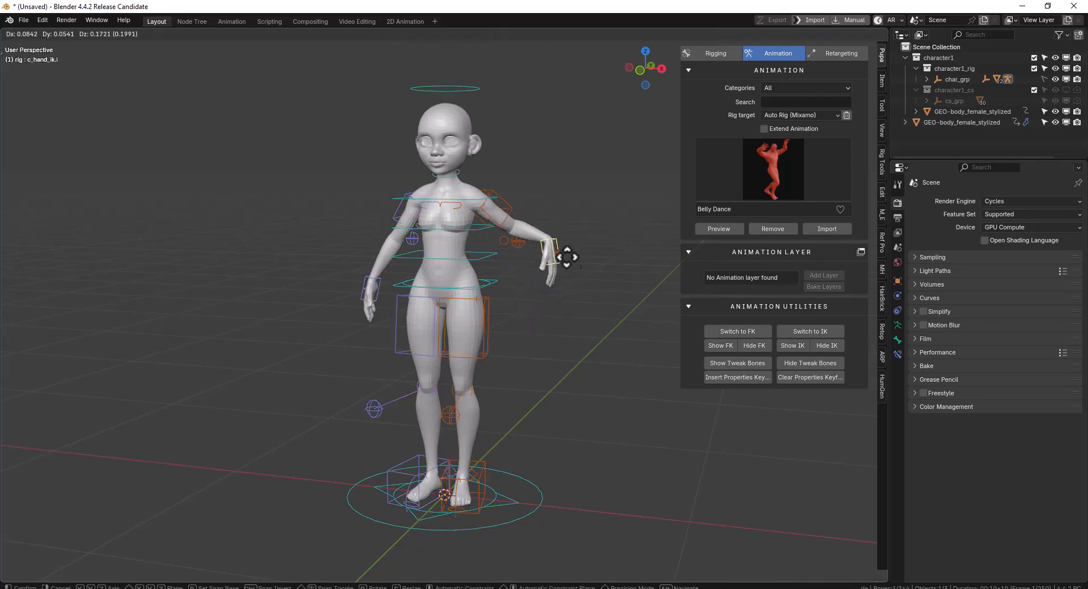
alt+middle_drag(529, 311, 413, 316)
right_click(427, 323)
Switch the Auto-Rig Pro rig to FK and test-rotate the left forearm controller in Pose Mode
click(728, 332)
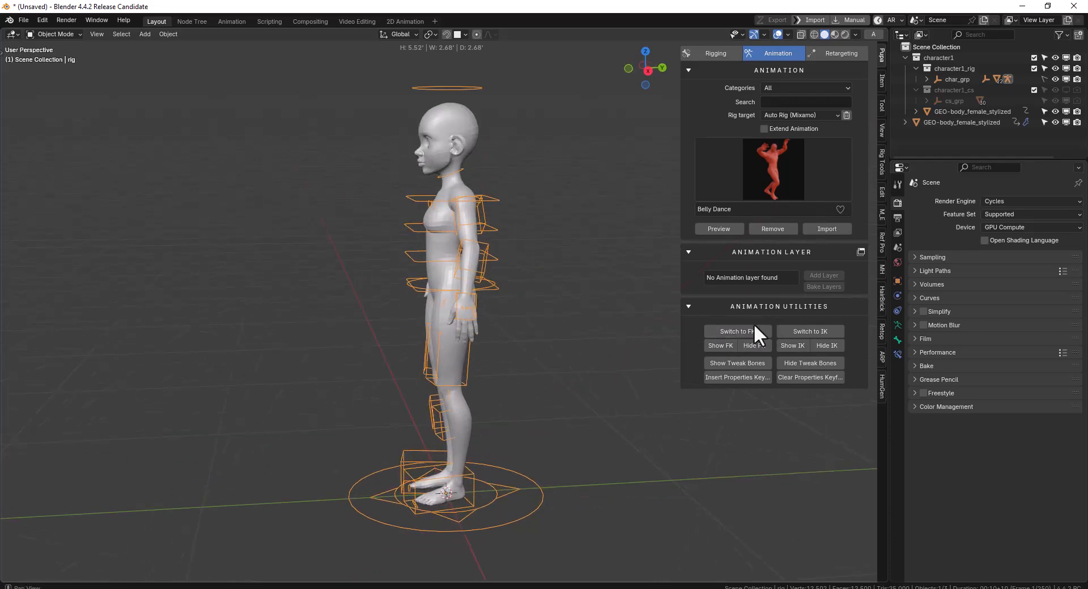
key(ctrl+Tab)
right_click(489, 243)
middle_drag(499, 254, 482, 263)
key(r)
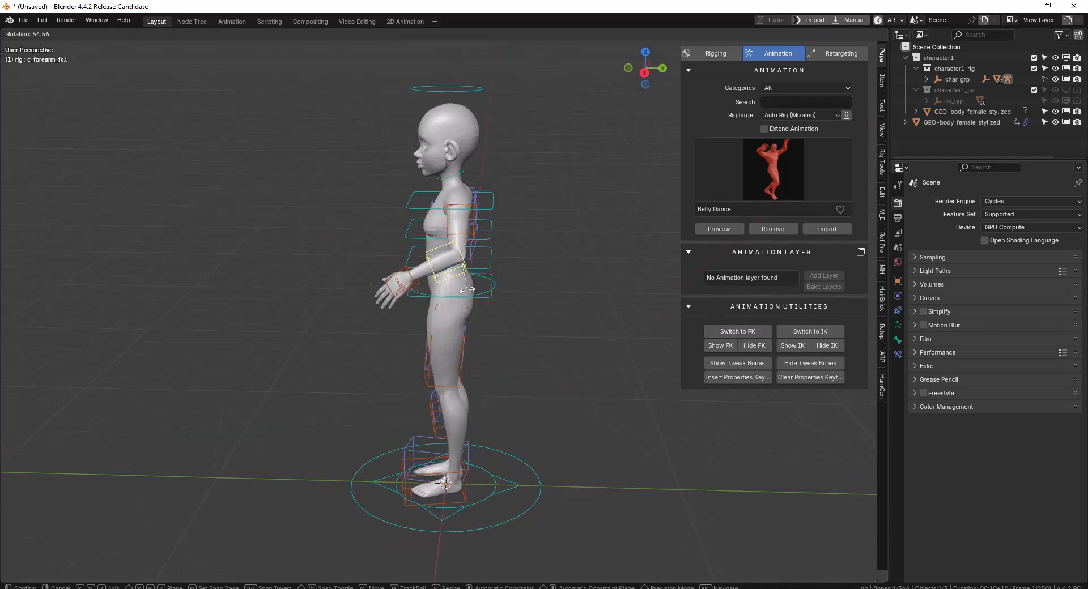
right_click(482, 287)
key(ctrl+Tab)
Duplicate the female body meshes and place the copy beside the rigged character
scroll(409, 287, down, 3)
middle_drag(411, 284, 492, 283)
click(249, 268)
key(a)
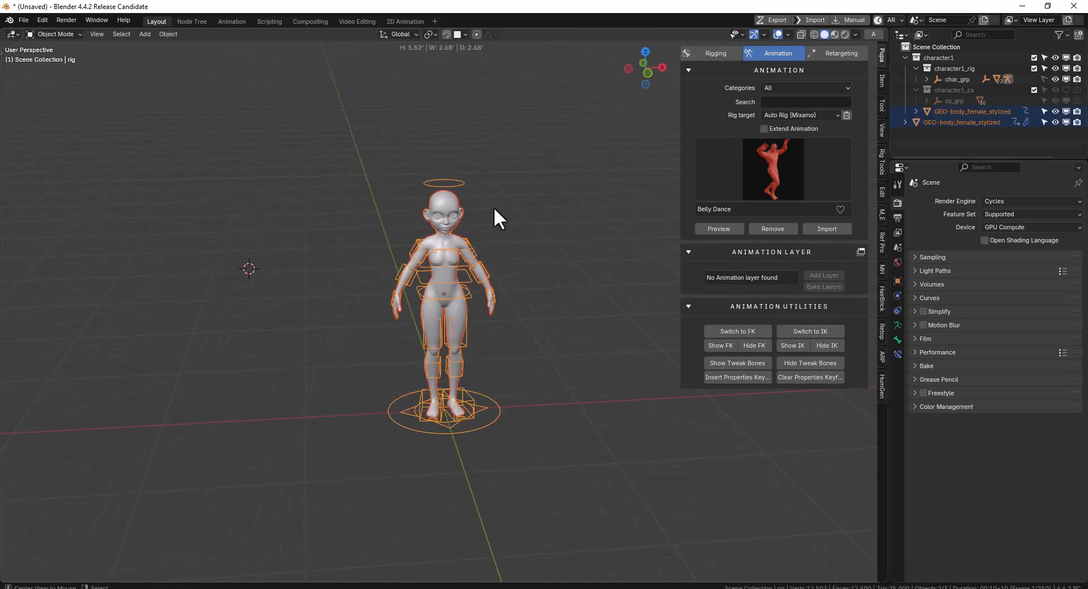
key(a)
right_click(456, 197)
key(shift+d)
click(242, 220)
Clear the rig and the parent from the duplicated female meshes
key(w)
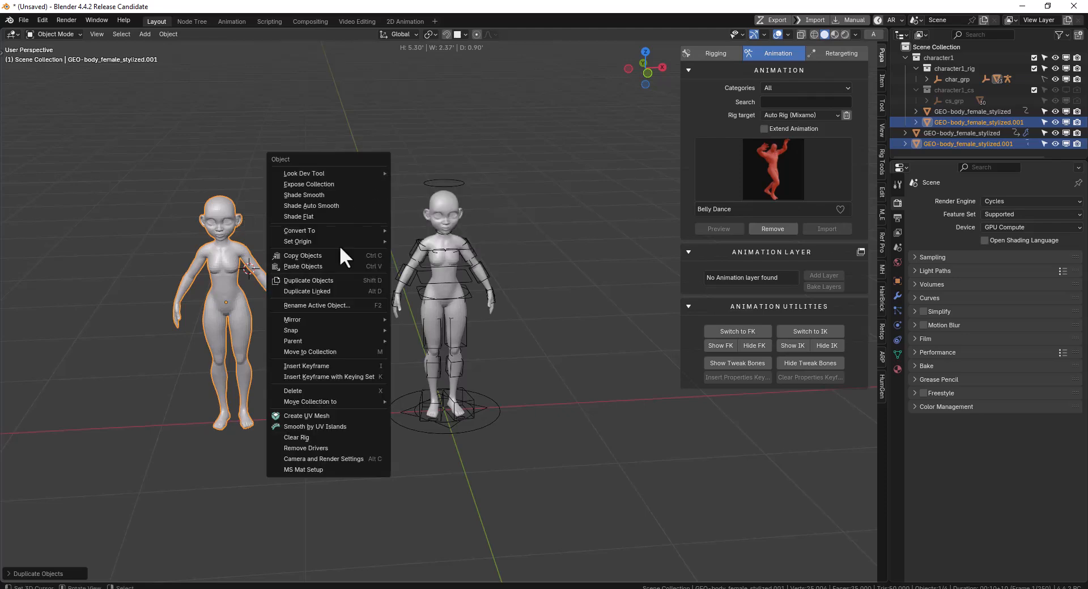
click(319, 437)
shift+middle_drag(319, 436, 436, 281)
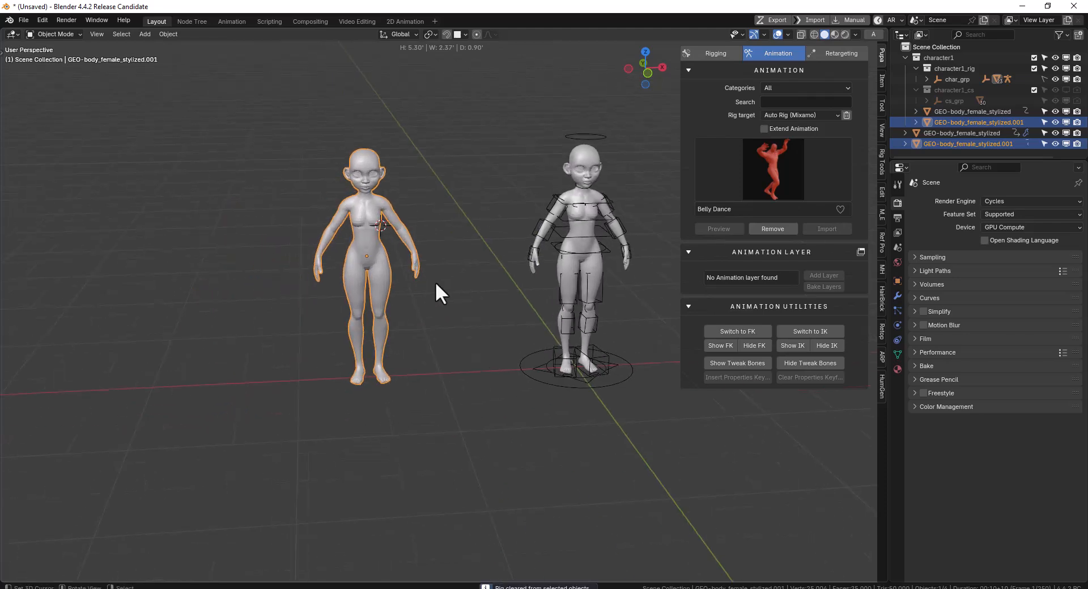
key(alt+p)
click(427, 290)
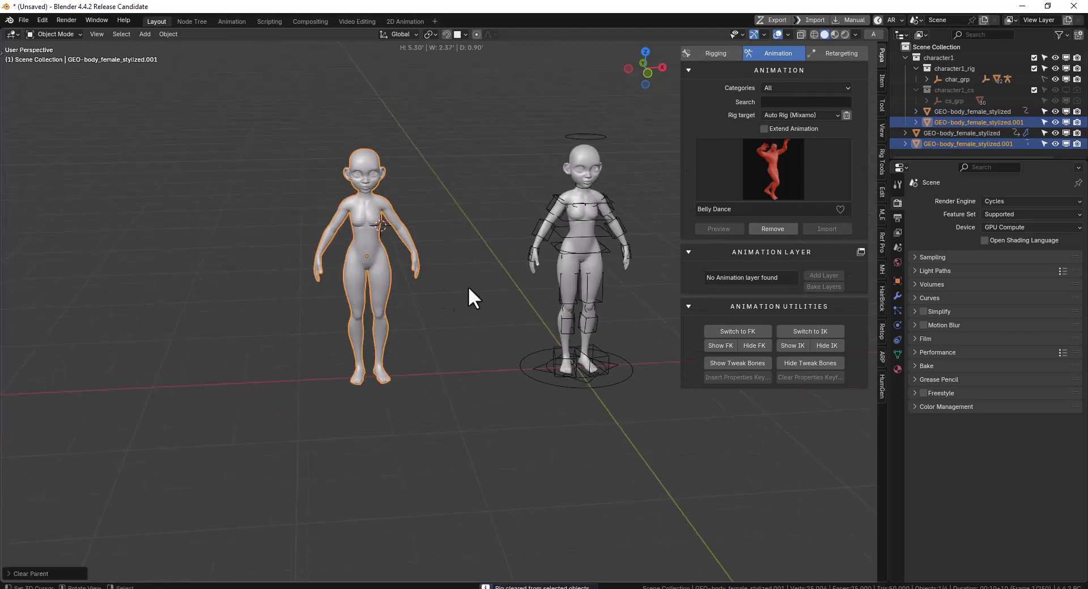
Apply rotation and scale to the duplicated female meshes
key(ctrl+a)
click(604, 285)
key(ctrl+a)
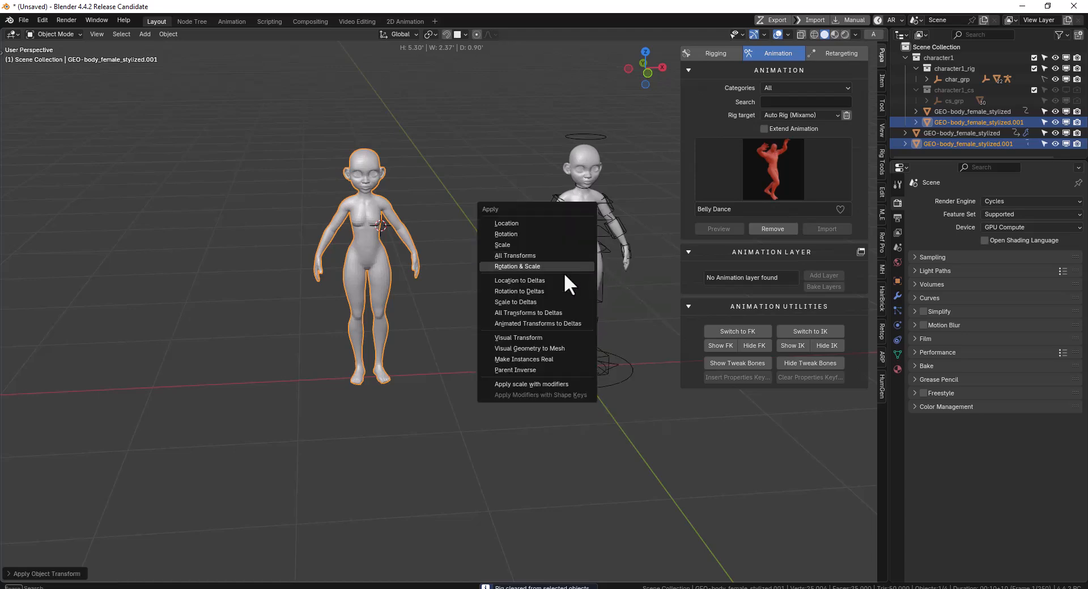
click(532, 266)
key(q)
click(565, 230)
Create a Pupa rigging collection from the duplicated meshes, disable Rig Hand and start Auto Rig
click(715, 52)
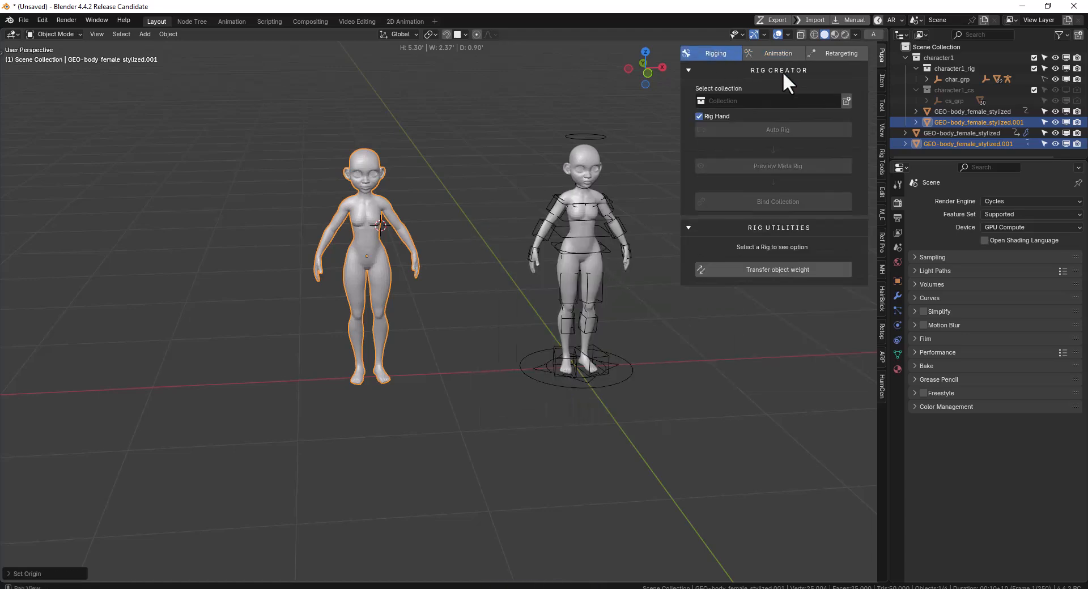
click(847, 101)
click(702, 116)
click(753, 129)
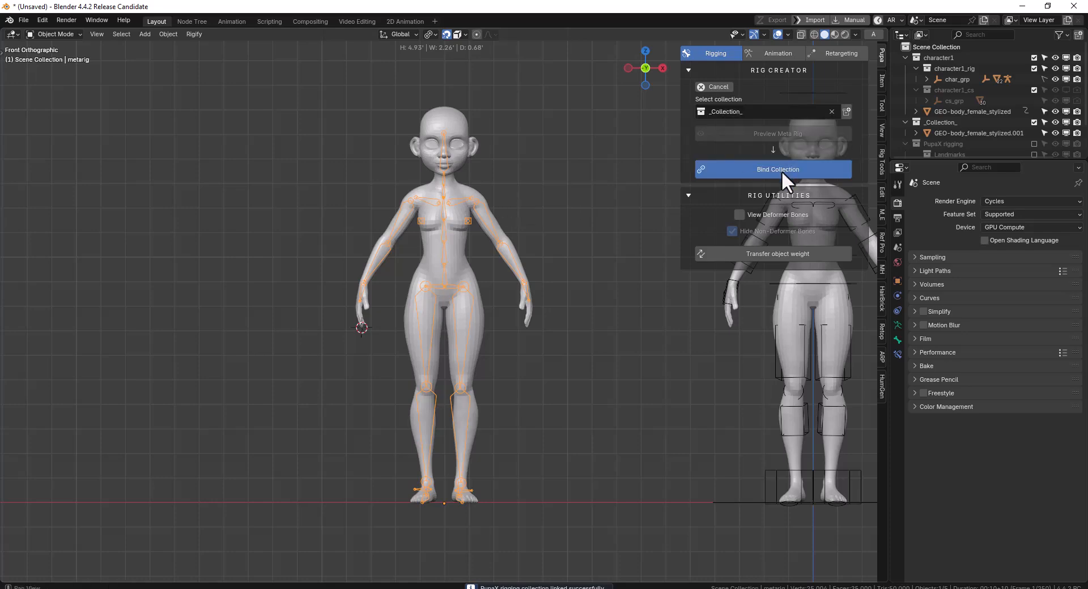
Bind the collection to the Pupa rig with Automatic Weighting and Use Metarig off
click(781, 171)
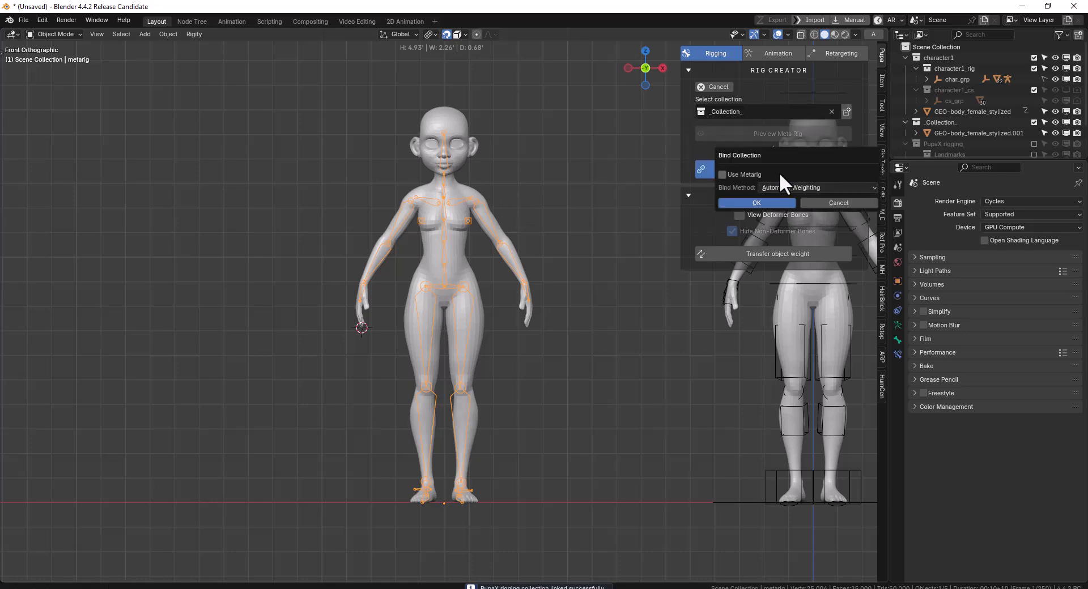
click(789, 202)
key(KP_1)
Raise the Pupa rig's left arm out to the side by moving its hand IK controller in Pose Mode
right_click(310, 258)
middle_drag(311, 257, 385, 282)
key(ctrl+Tab)
right_click(355, 262)
key(g)
click(445, 189)
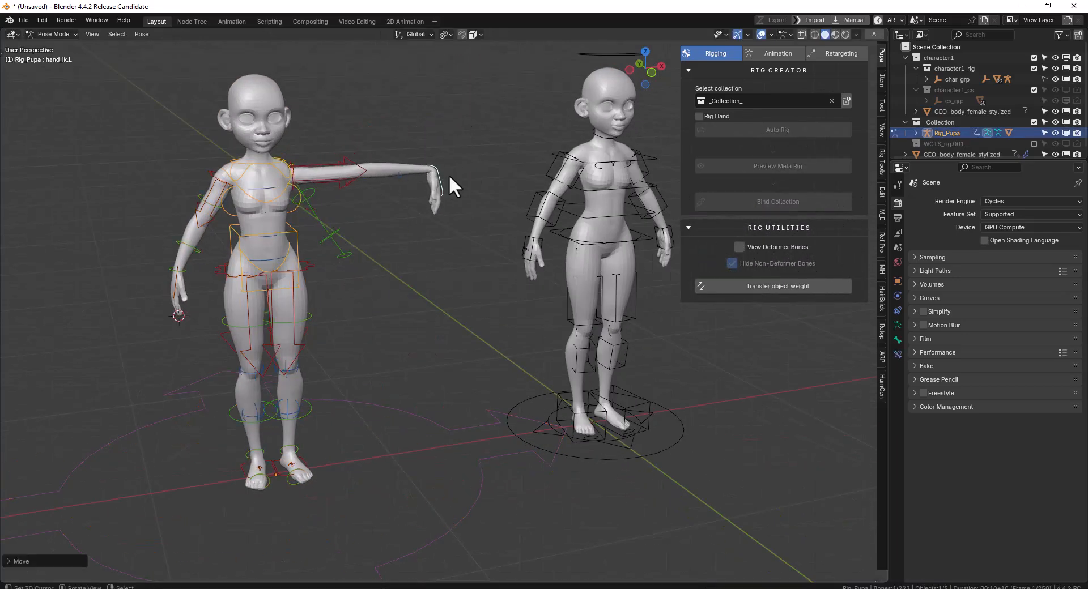
Switch the Pupa rig to FK and rotate its left hand controller upward
click(777, 53)
click(737, 331)
scroll(419, 198, up, 2)
key(r)
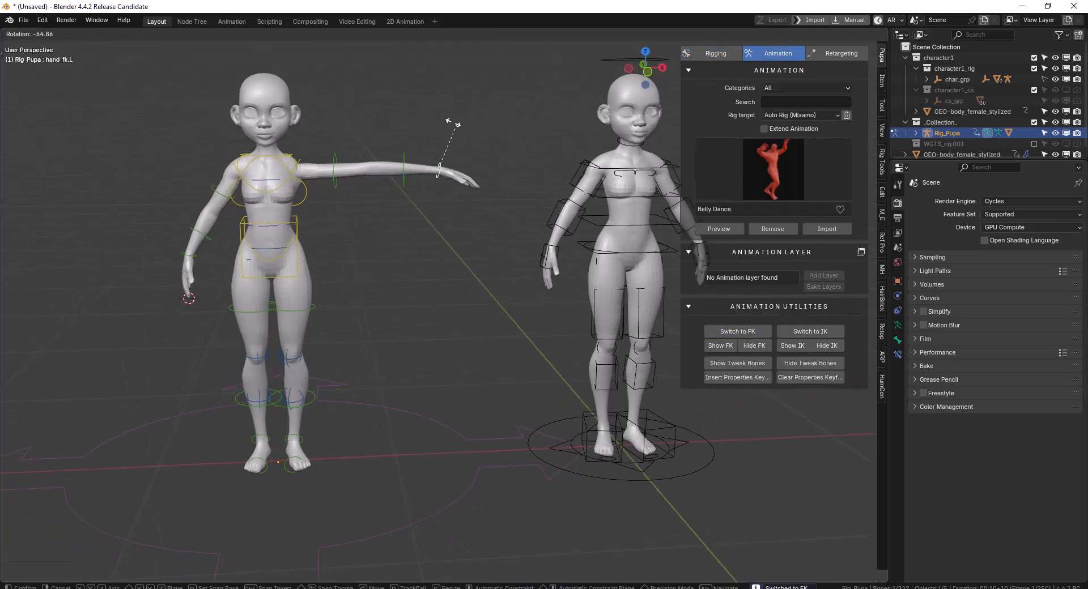
click(473, 129)
Try rotating the left hand FK controller of the Auto-Rig Pro rig
shift+middle_drag(674, 230, 522, 228)
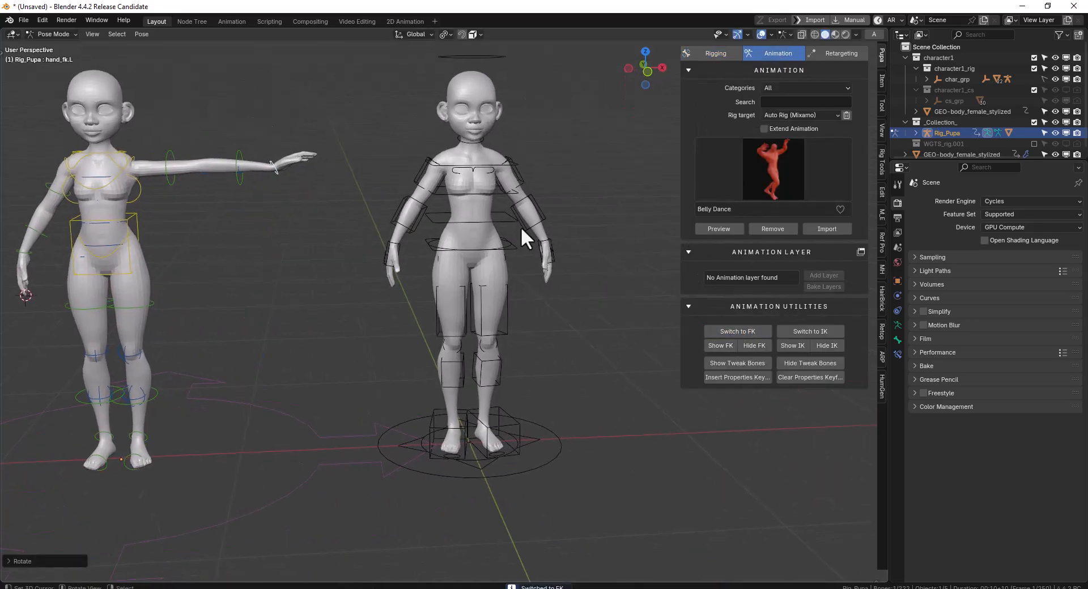
click(553, 241)
key(r)
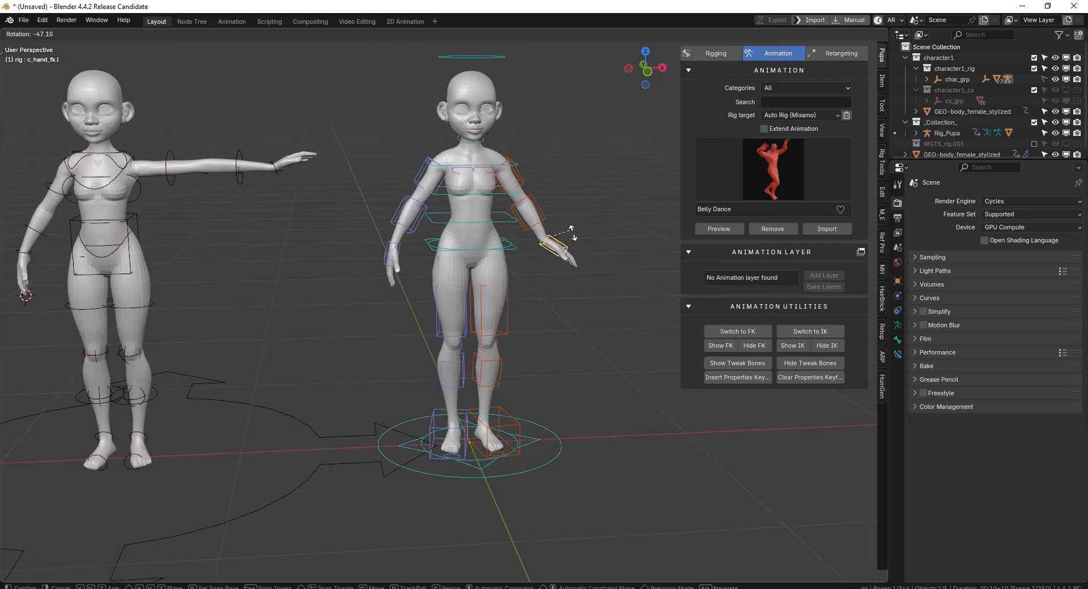
key(Escape)
Switch the Auto-Rig Pro rig to IK, and move and rotate its left hand controller outward
click(741, 332)
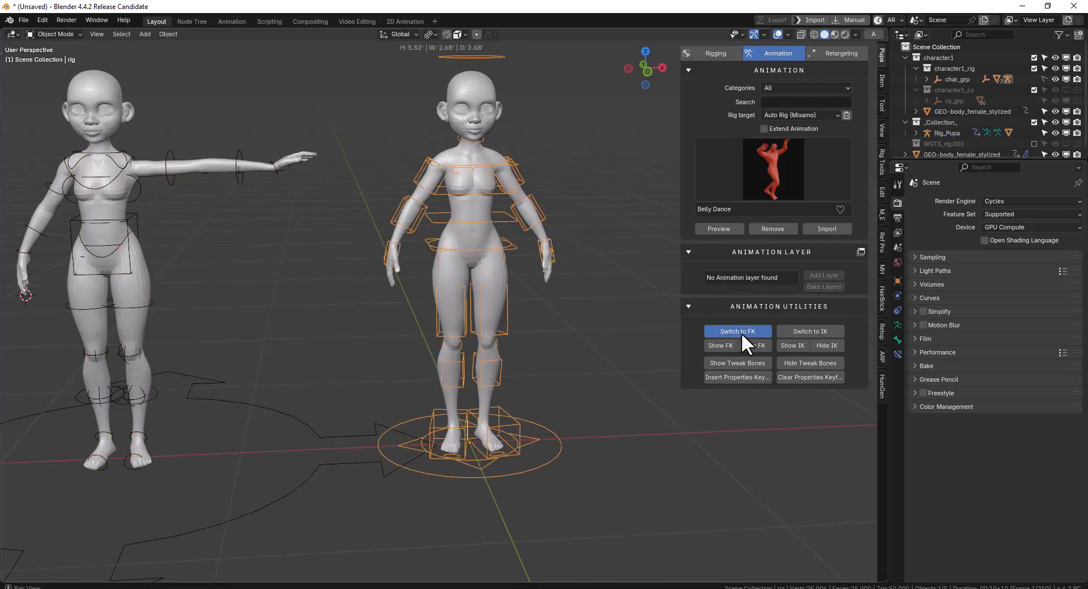
click(816, 331)
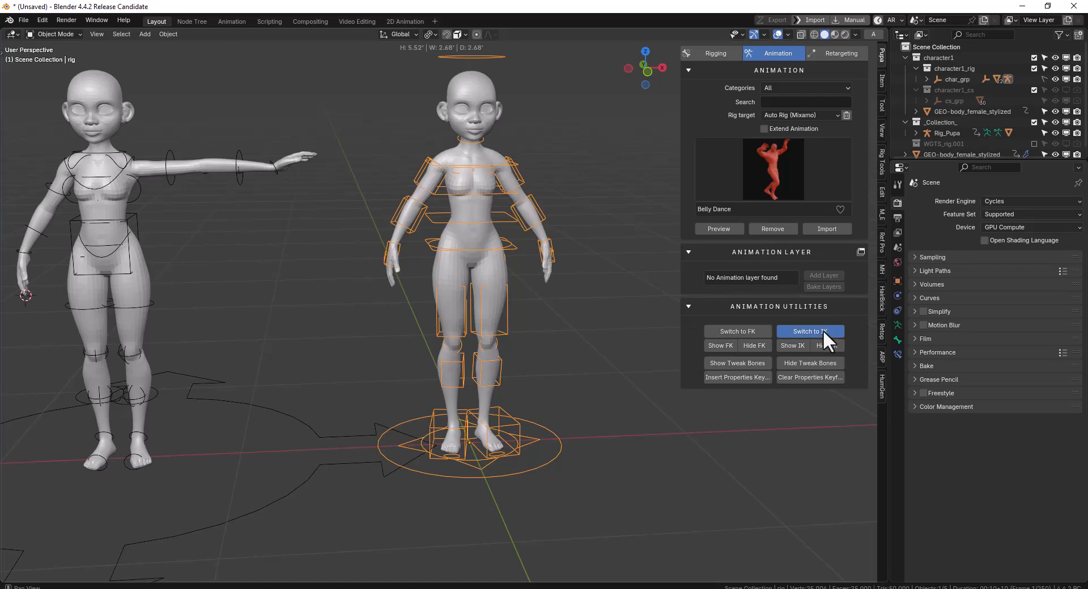
key(ctrl+Tab)
click(553, 254)
key(g)
click(604, 191)
key(r)
click(592, 154)
Reset the location and rotation of all bones on the Auto-Rig Pro rig
scroll(553, 179, down, 3)
middle_drag(553, 178, 499, 196)
scroll(495, 169, up, 2)
key(a)
key(alt+r)
key(alt+g)
Select all bones of the Pupa rig in Pose Mode and clear their rotation and scale
key(ctrl+Tab)
click(266, 174)
key(ctrl+Tab)
key(a)
key(alt+r)
shift+middle_drag(335, 181, 383, 163)
key(alt+s)
middle_drag(322, 219, 406, 223)
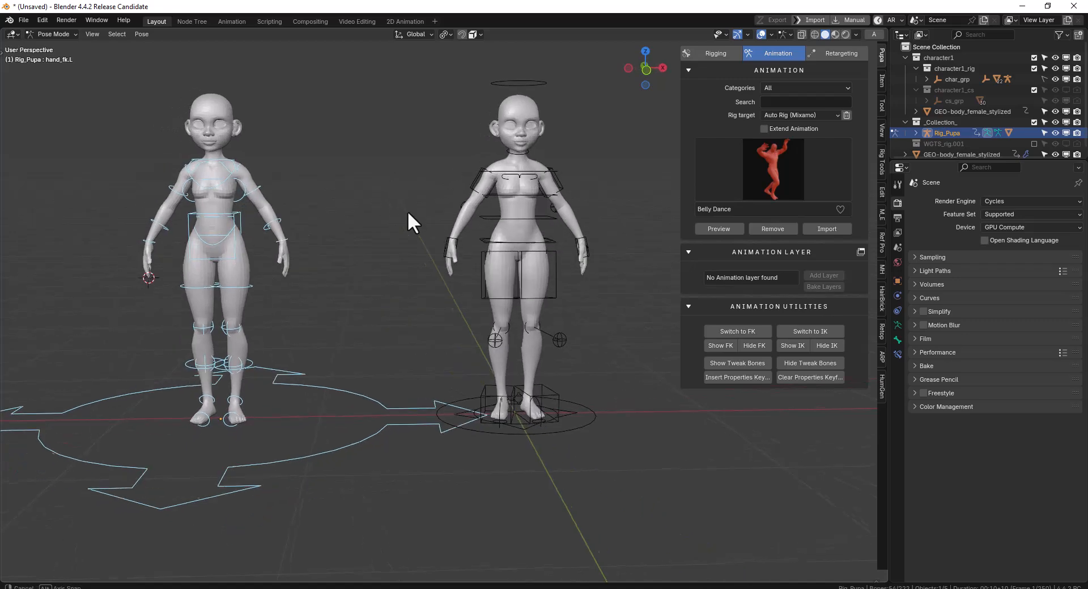
Switch the Pupa rig to IK and select all of its bones
click(797, 331)
click(282, 248)
key(a)
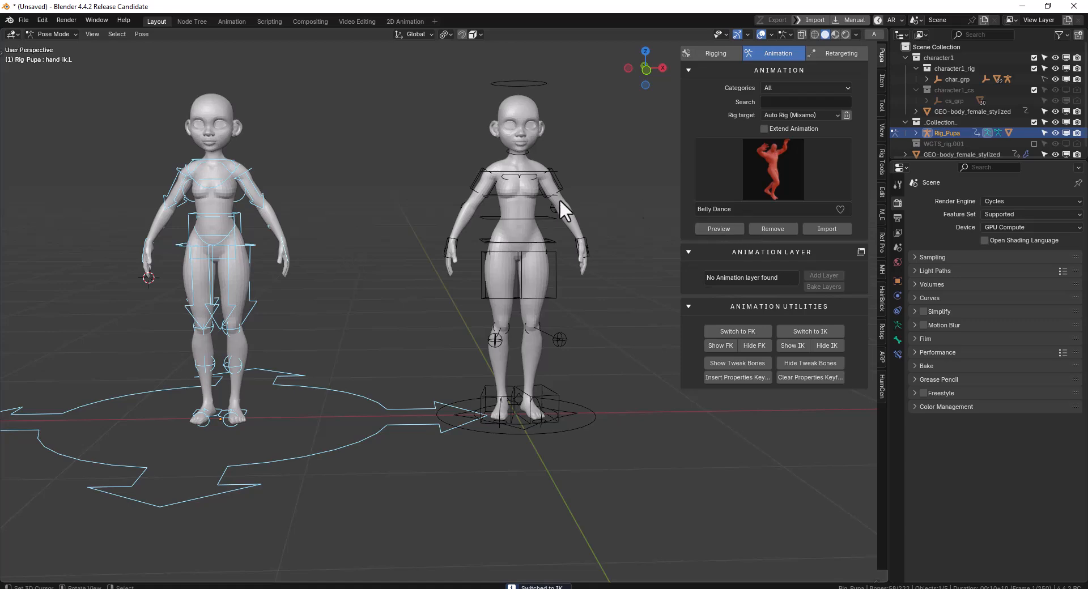
Preview the Twist Dance animation on the Auto-Rig Pro rig with Auto Rig (Mixamo) as the rig target
key(ctrl+Tab)
click(560, 175)
click(788, 115)
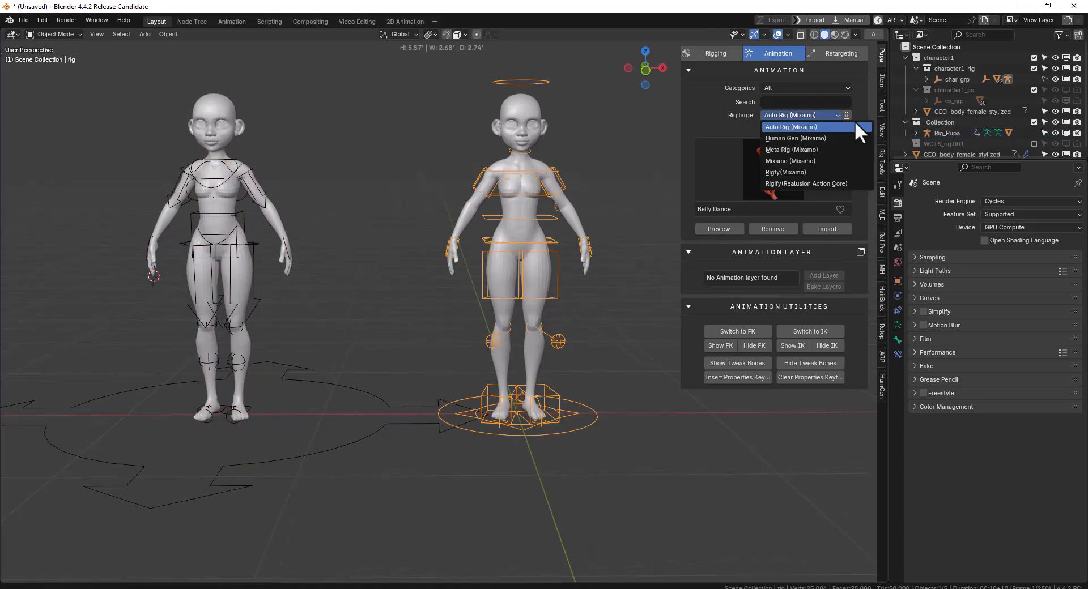
click(819, 127)
click(754, 172)
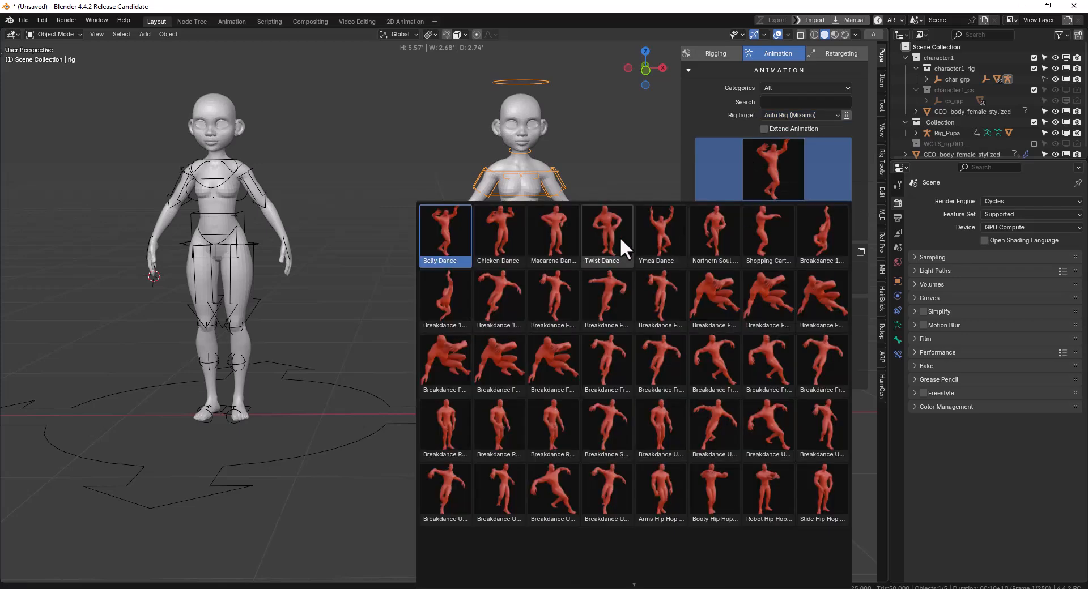
click(590, 233)
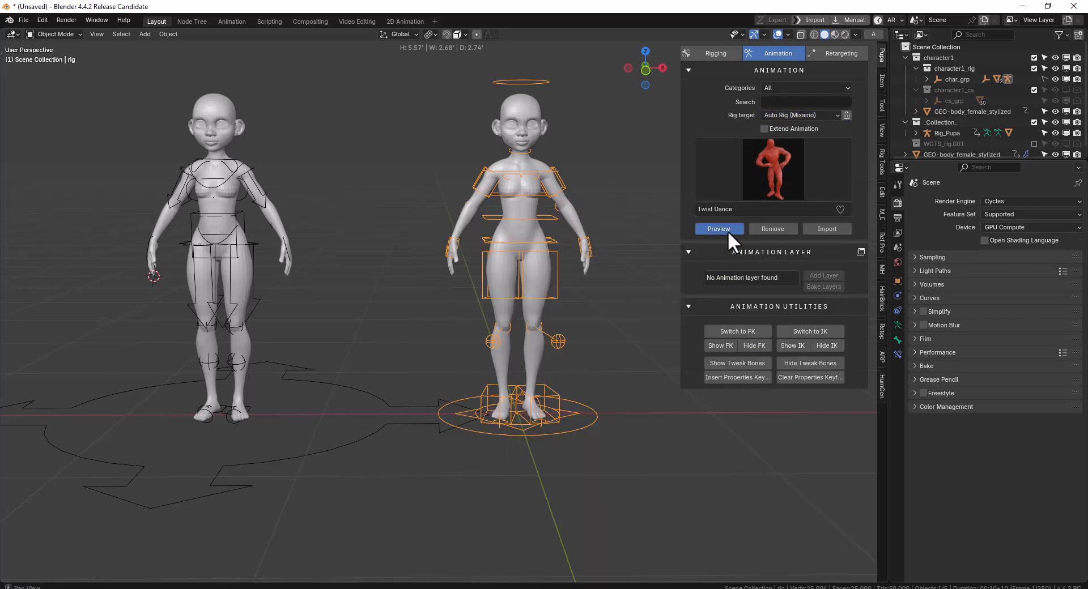
click(718, 229)
Watch the Twist Dance preview on the Auto-Rig Pro female up close and stop playback
middle_drag(514, 229, 474, 229)
scroll(557, 222, up, 3)
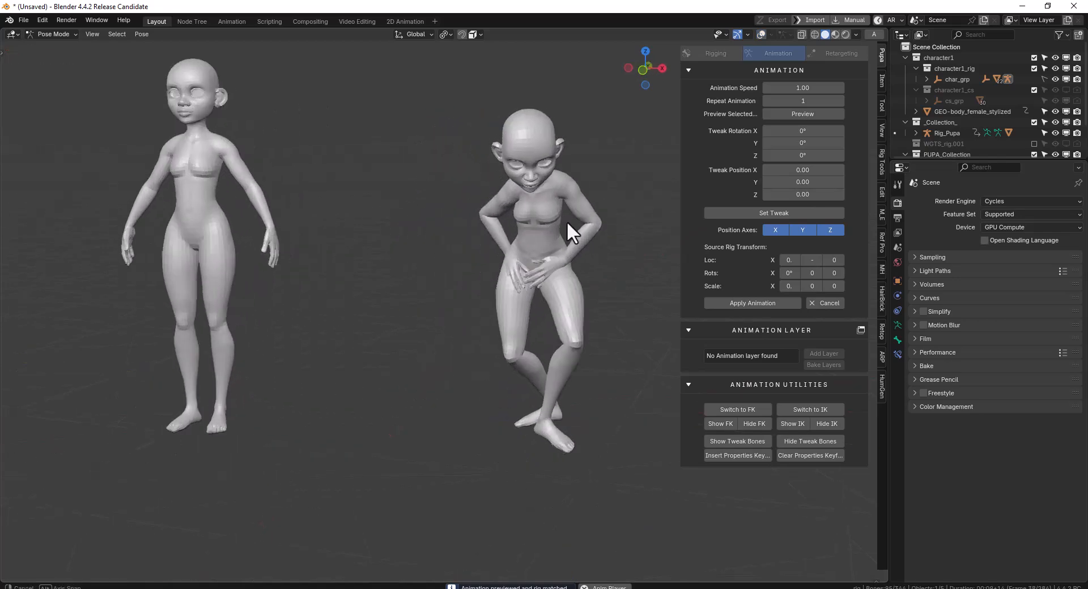
scroll(598, 221, up, 3)
middle_drag(596, 220, 566, 249)
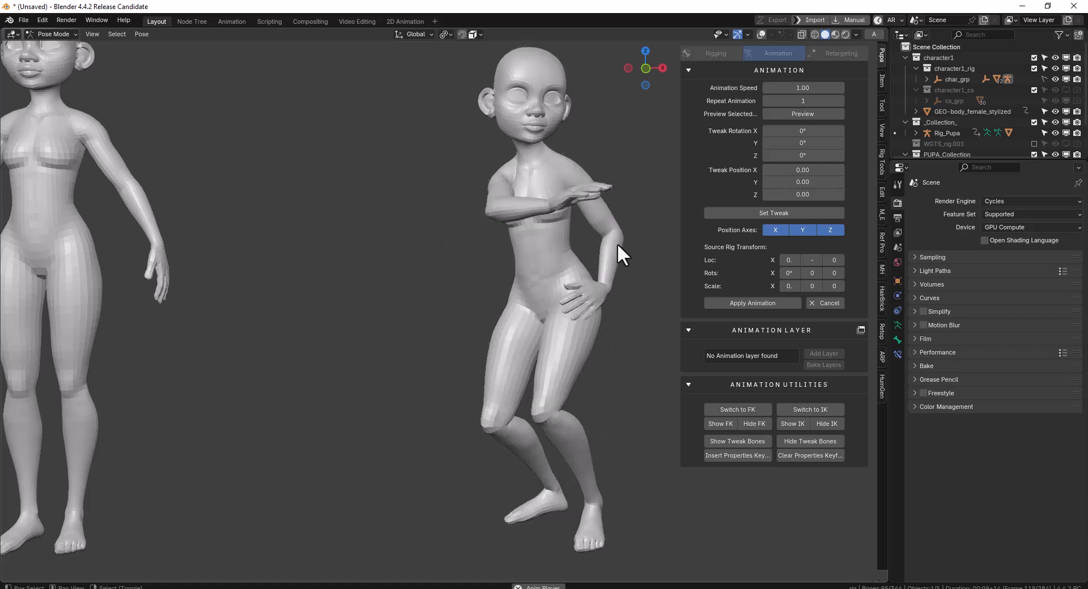
key(Escape)
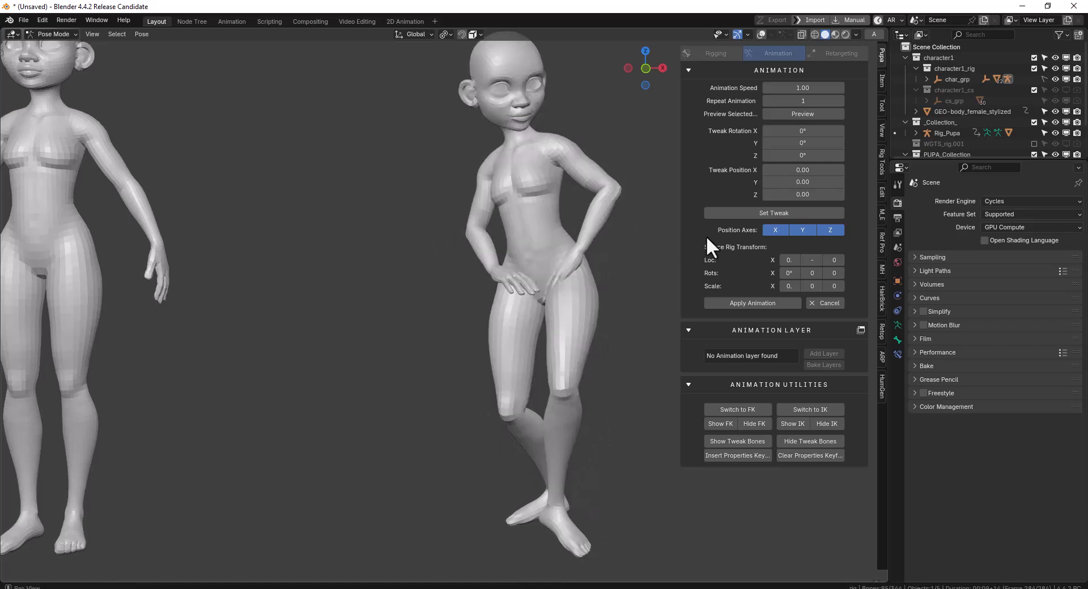
Turn the viewport overlays back on and examine the rig controllers around the animated pose
middle_drag(633, 283, 672, 290)
key(shift+alt+z)
middle_drag(557, 260, 520, 259)
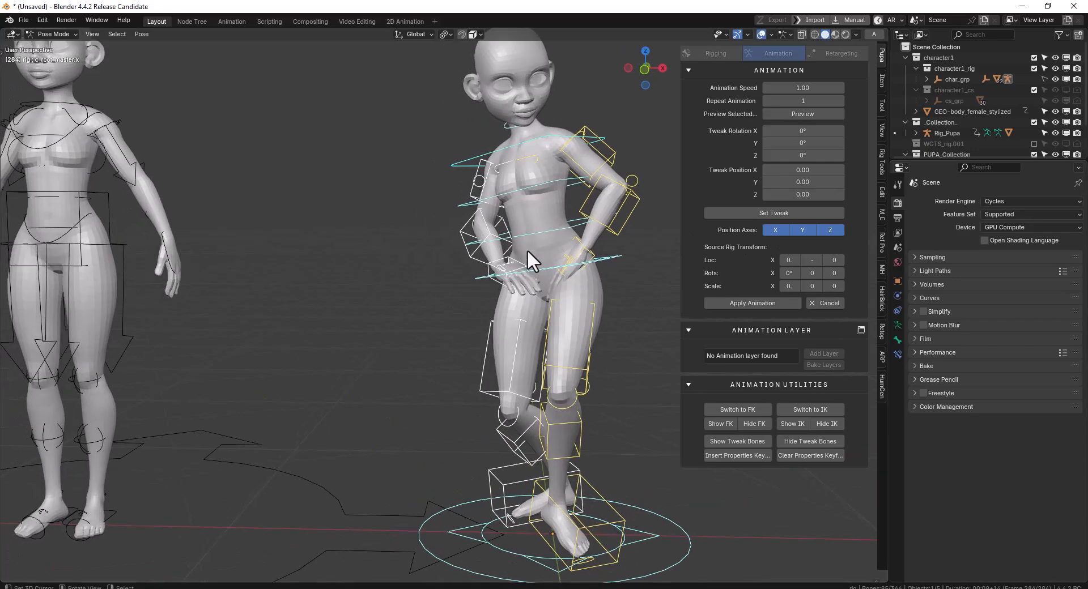
middle_drag(652, 164, 590, 187)
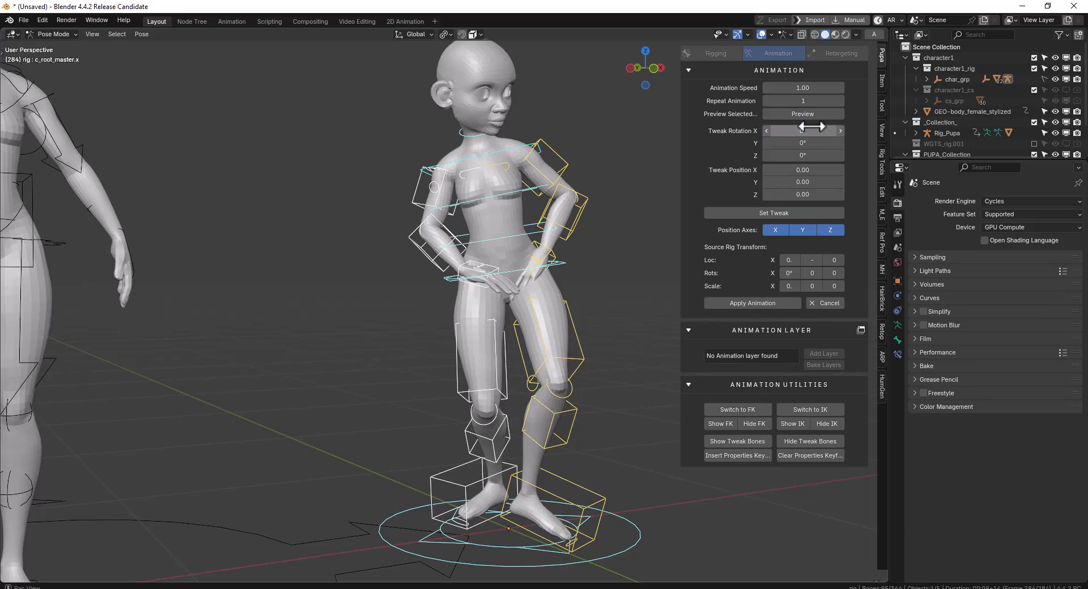
Clear the bone selection, circle-select the arm and spine controllers on the Auto-Rig Pro rig, and try moving them
middle_drag(627, 177, 526, 296)
scroll(512, 331, down, 4)
key(alt+a)
scroll(527, 289, up, 1)
key(c)
scroll(492, 215, down, 11)
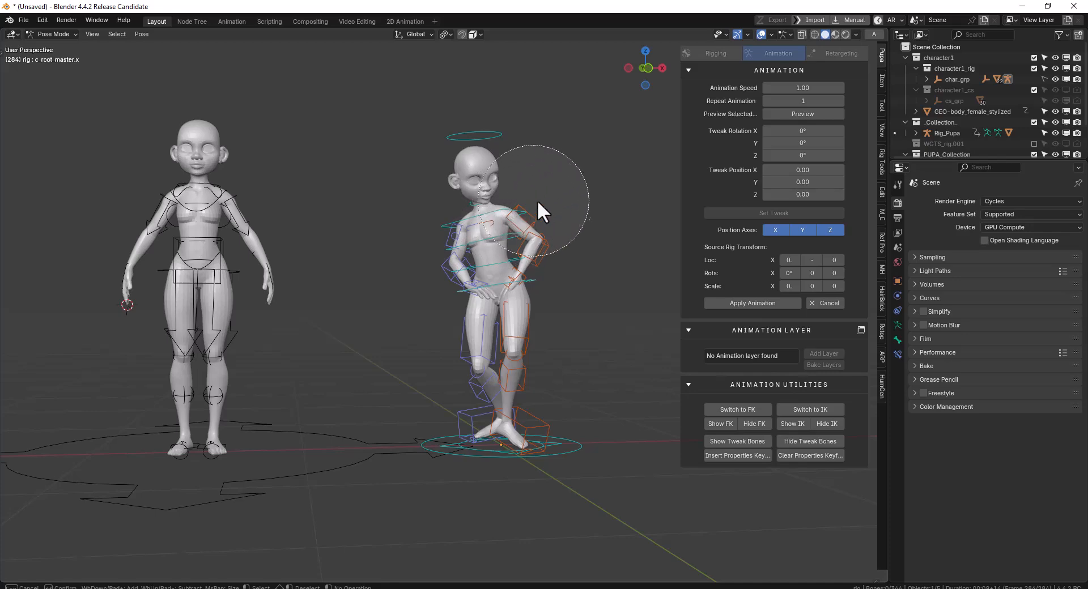
drag(535, 200, 439, 223)
right_click(528, 279)
key(g)
click(520, 287)
Add the leg and foot controllers to the circle selection and try moving all selected controllers
key(c)
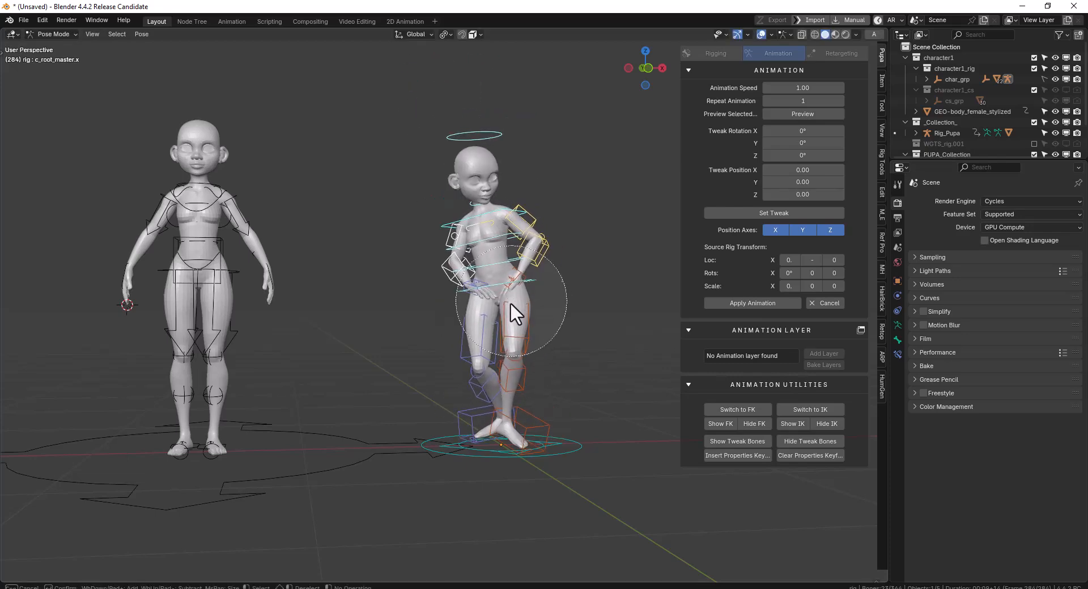
middle_drag(507, 339, 519, 328)
right_click(519, 331)
key(g)
right_click(559, 268)
Preview the animation for the selected controllers, watch it play on the Auto-Rig Pro female, and stop at frame 55
key(space)
key(space)
middle_drag(498, 262, 566, 226)
click(810, 111)
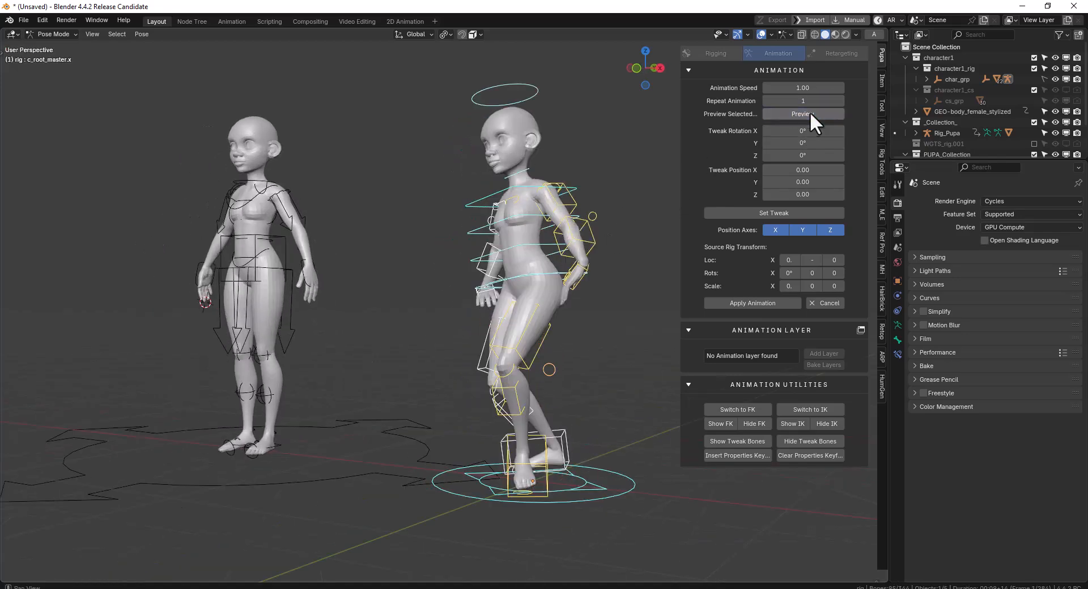
middle_drag(447, 288, 536, 290)
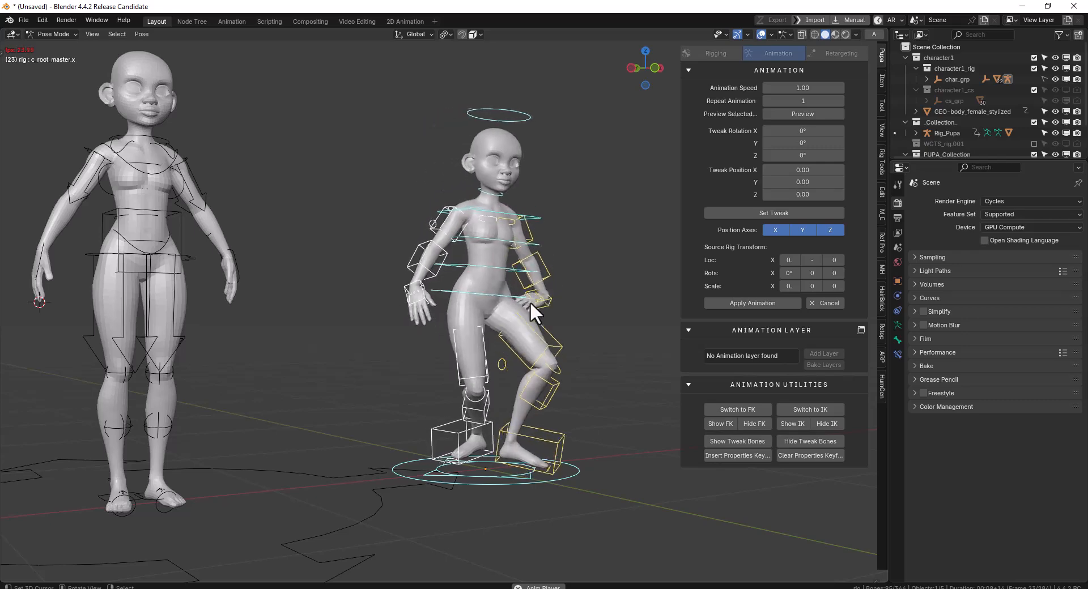
key(space)
scroll(460, 317, up, 3)
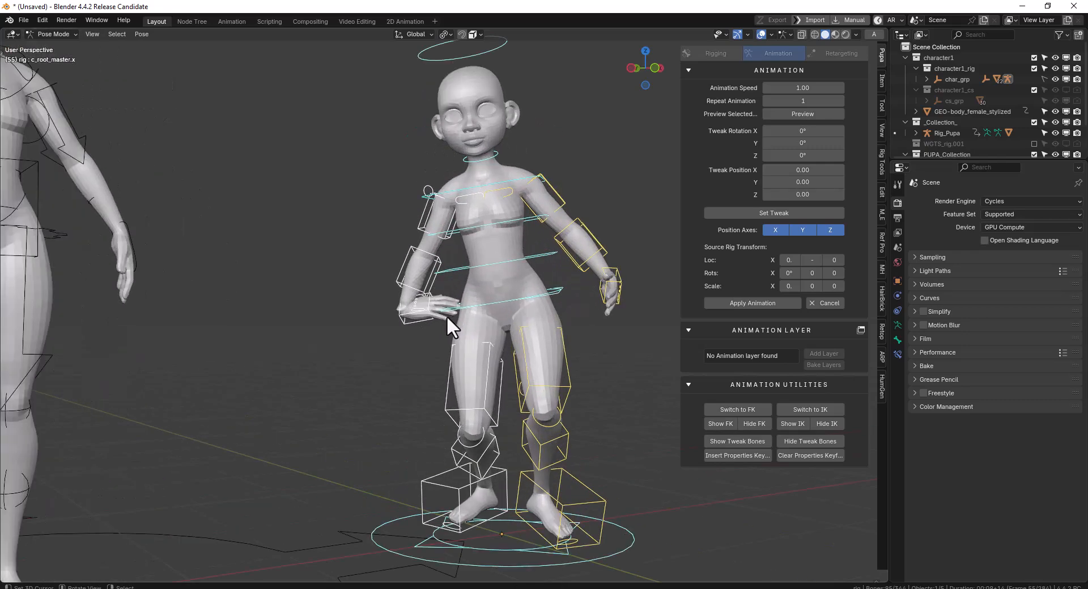
Select only the two FK hand controllers and try the selected-bones preview, watching it from different angles
right_click(417, 328)
key(ctrl+Tab)
key(ctrl+Tab)
shift+right_click(609, 287)
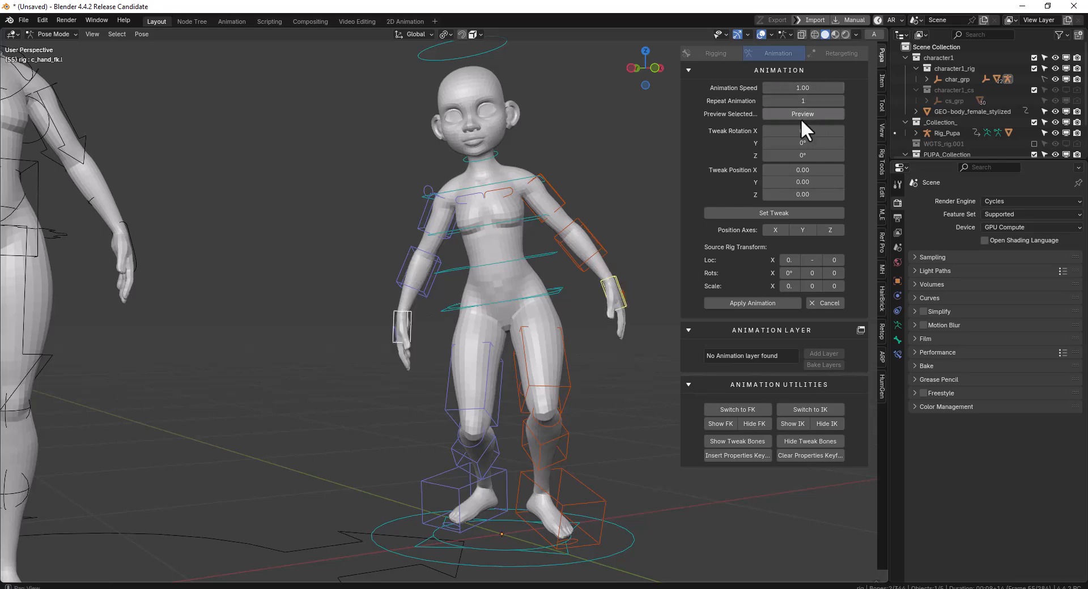
click(800, 116)
middle_drag(596, 231, 580, 309)
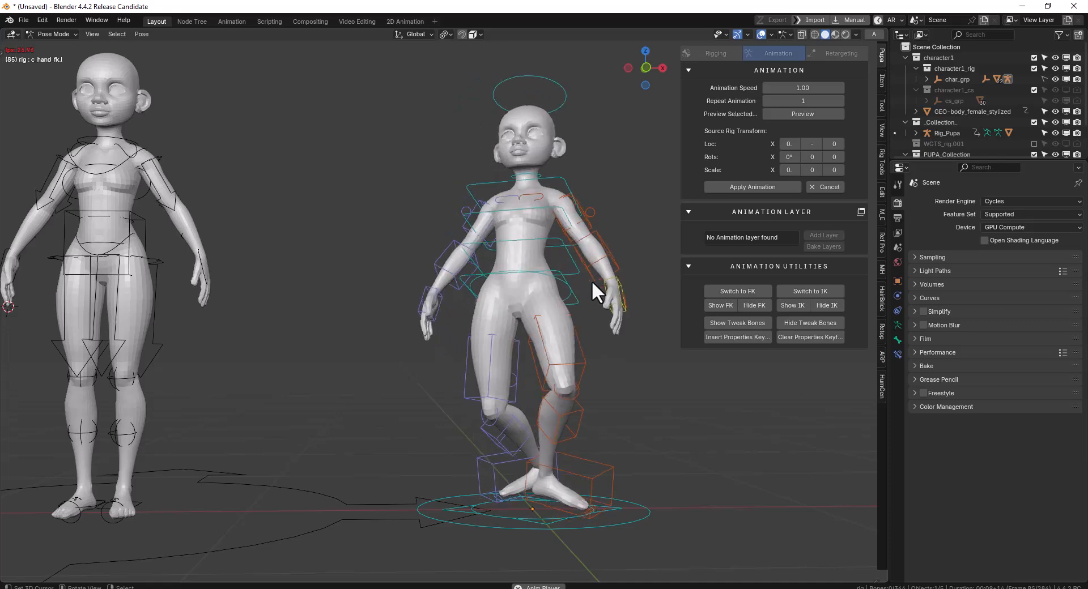
scroll(592, 281, down, 4)
scroll(623, 289, up, 4)
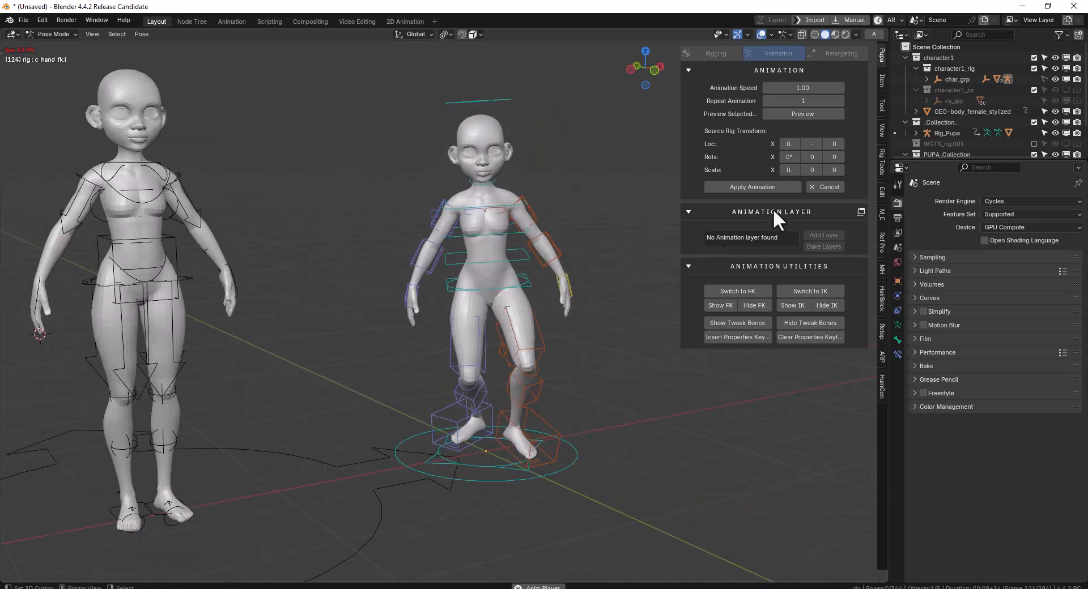
middle_drag(371, 364, 616, 256)
Cancel the current preview, preview Twist Dance again on the Auto-Rig Pro rig, and clear the bone selection with playback stopped at frame 23
click(832, 190)
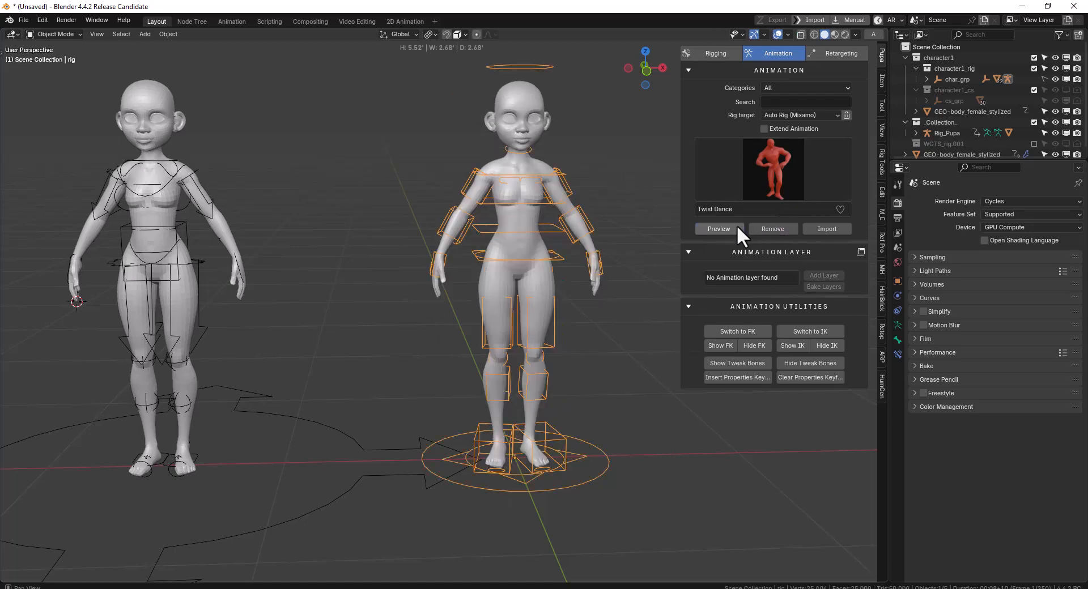
click(739, 226)
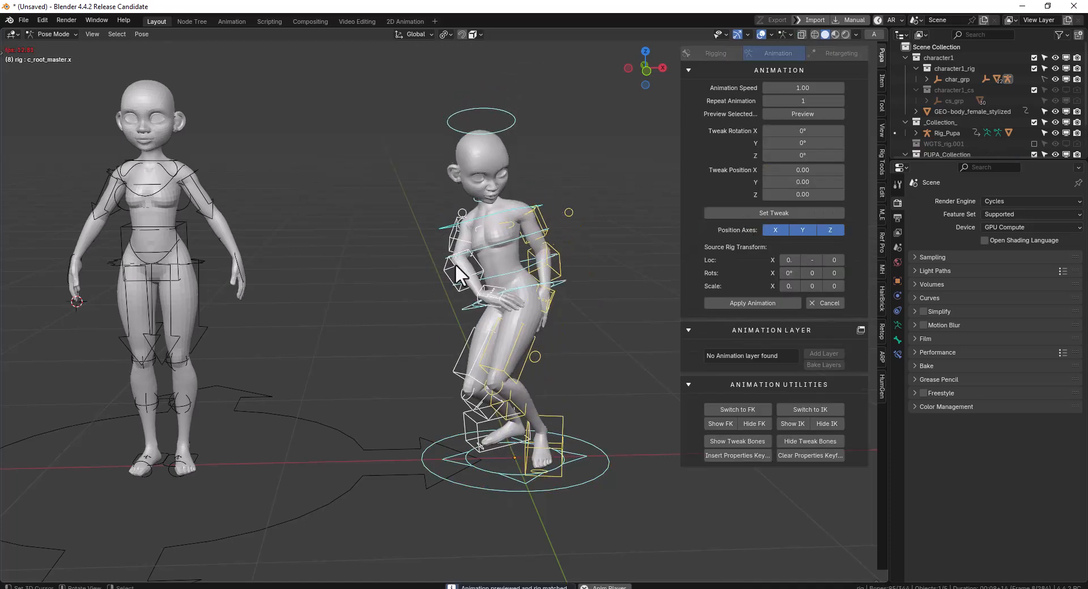
scroll(458, 267, down, 3)
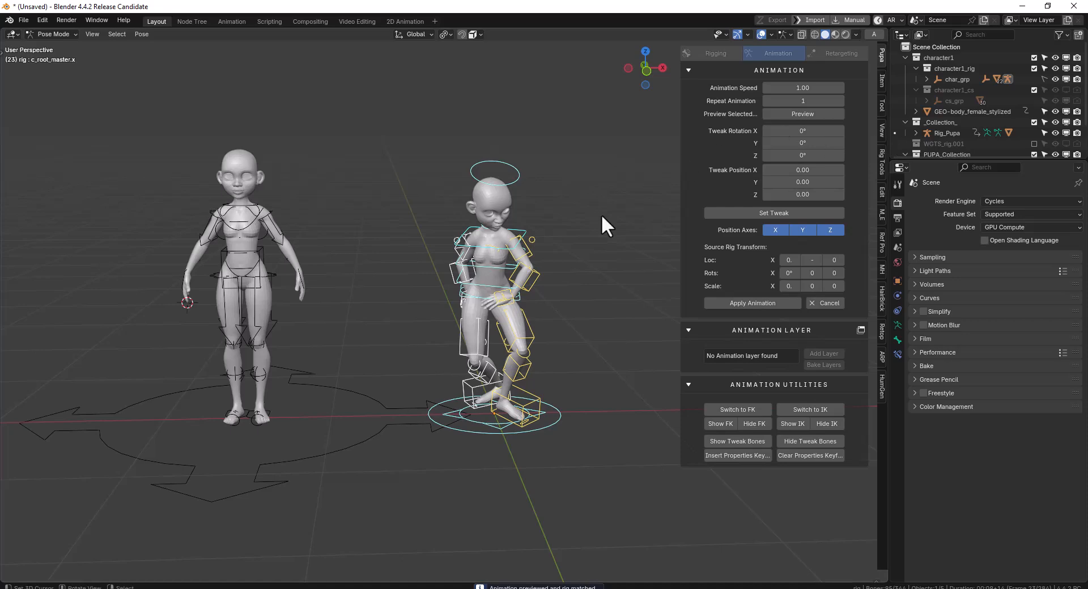
scroll(640, 227, up, 3)
middle_drag(628, 249, 597, 220)
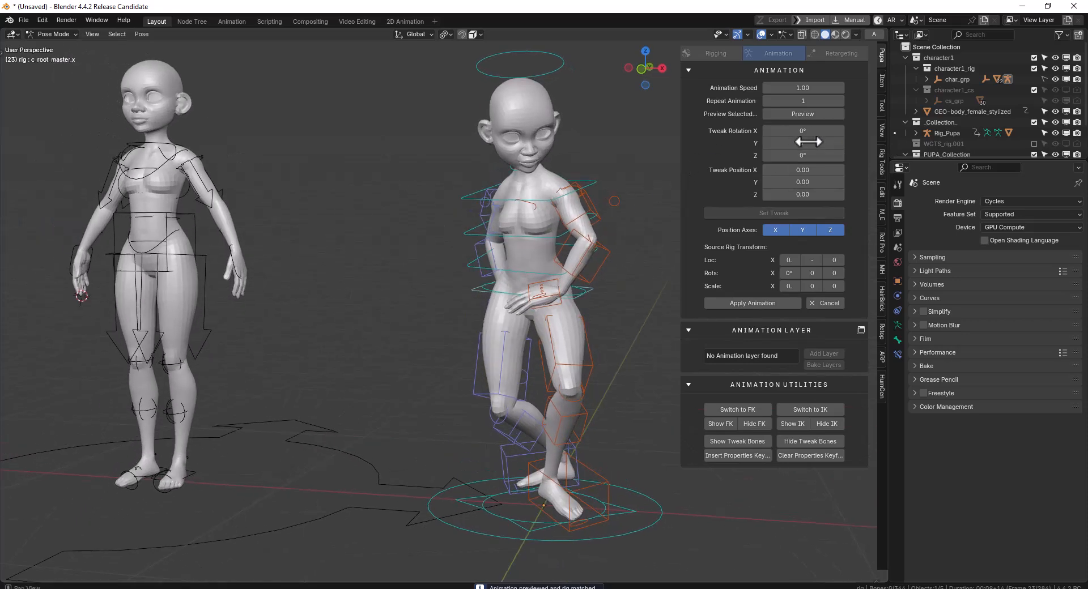
scroll(589, 233, up, 3)
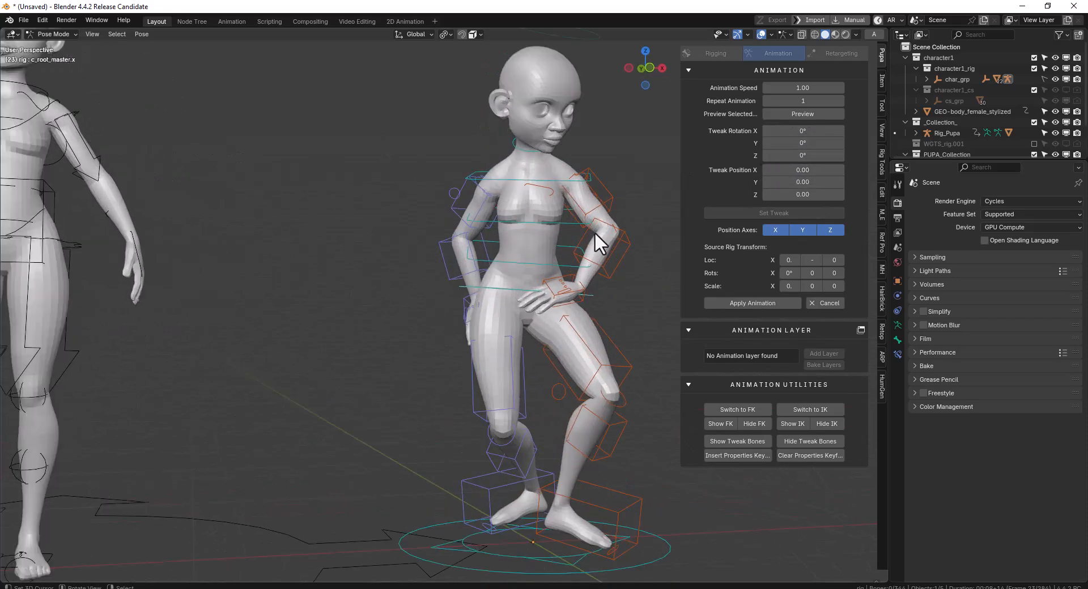
Select the right upper-arm FK controller and try rotating it
mouse_move(482, 252)
middle_down()
mouse_move(569, 262)
mouse_move(497, 250)
mouse_move(478, 206)
mouse_move(503, 223)
mouse_move(505, 247)
mouse_move(487, 242)
middle_up()
click(487, 190)
click(488, 203)
key(r)
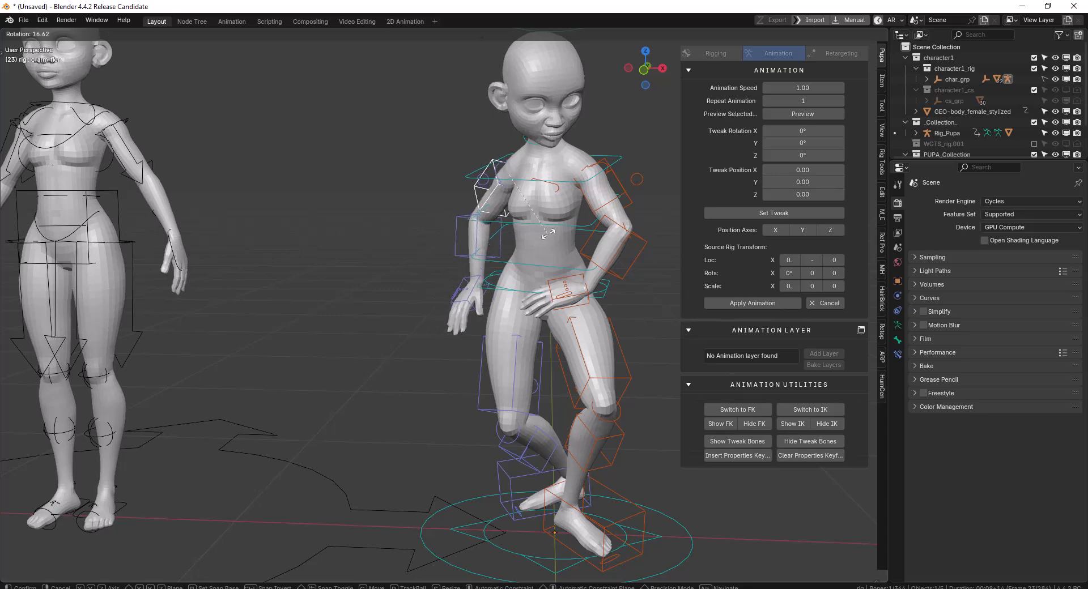
right_click(503, 181)
middle_drag(505, 196, 499, 199)
key(r)
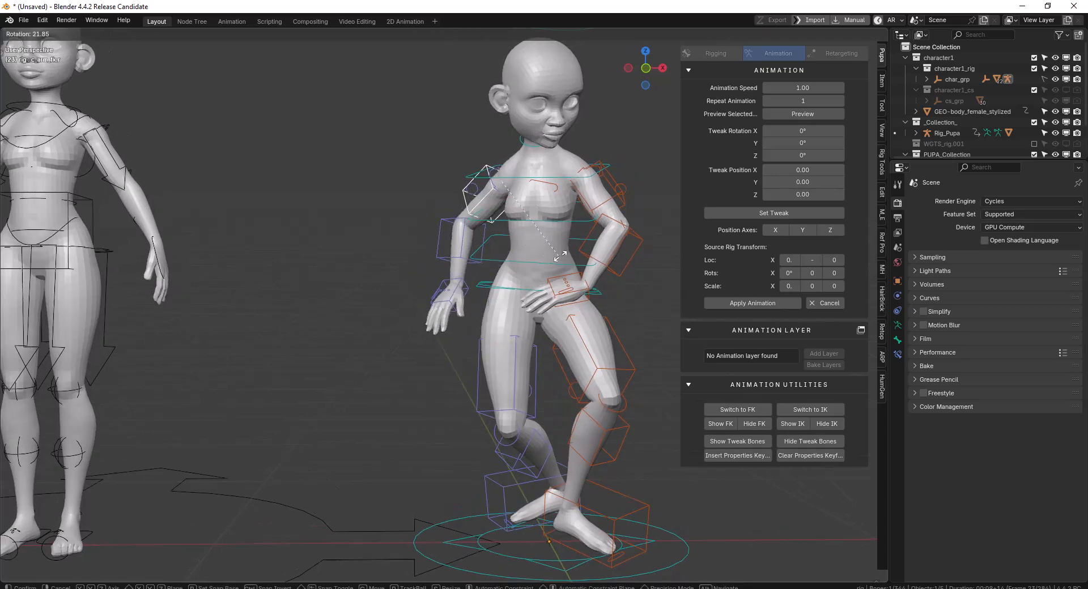
right_click(603, 207)
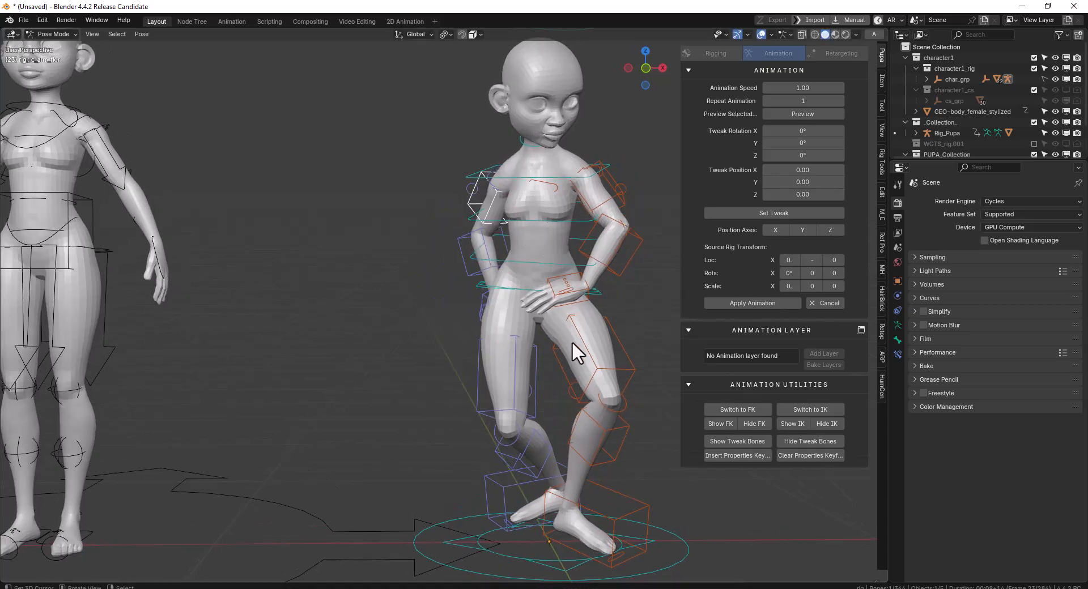
Set Tweak Rotation X to 0° for the right upper-arm controller
middle_drag(538, 182, 519, 223)
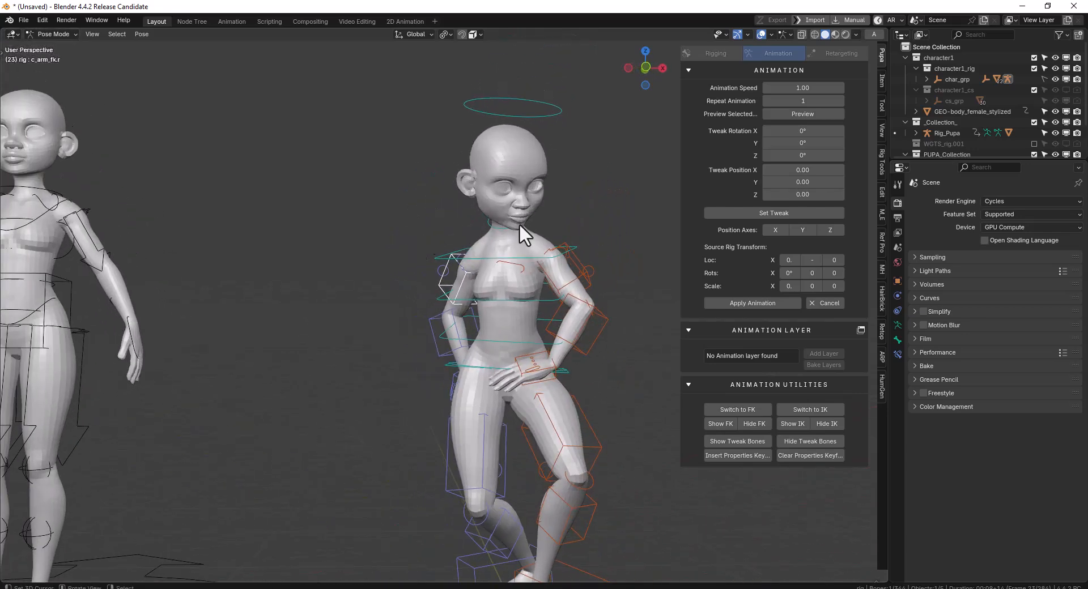
drag(802, 131, 802, 130)
click(803, 131)
text(0)
key(Return)
Rotate the right upper-arm FK controller outward, lifting the arm away from the body at frame 23
middle_drag(534, 257, 545, 264)
middle_drag(468, 281, 493, 283)
key(r)
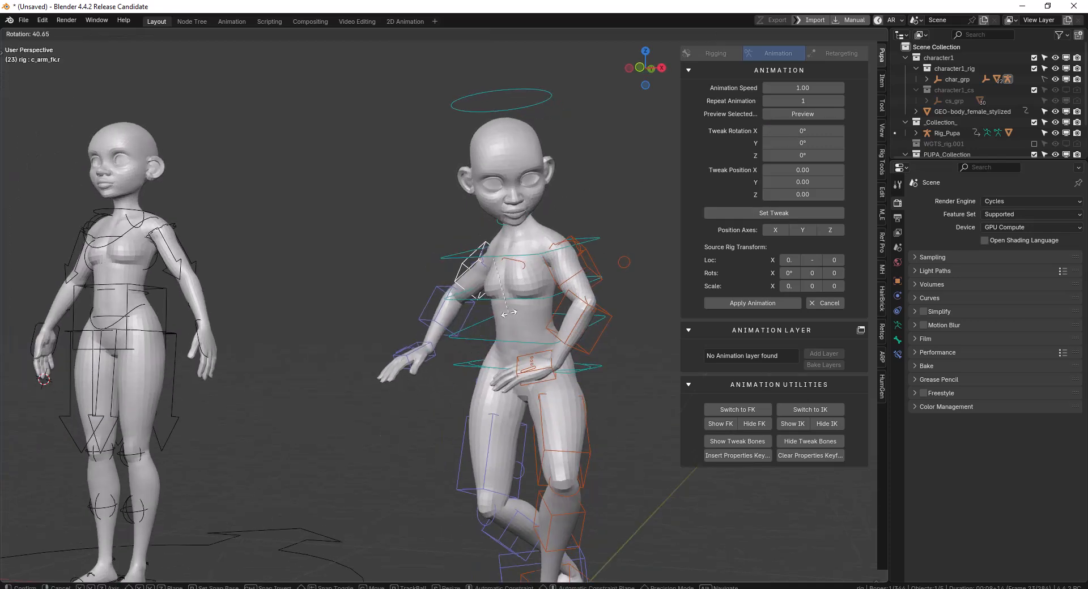
click(483, 275)
Select the right shoulder controller through the wireframe view and rotate it to raise the shoulder
scroll(501, 250, up, 3)
key(shift+z)
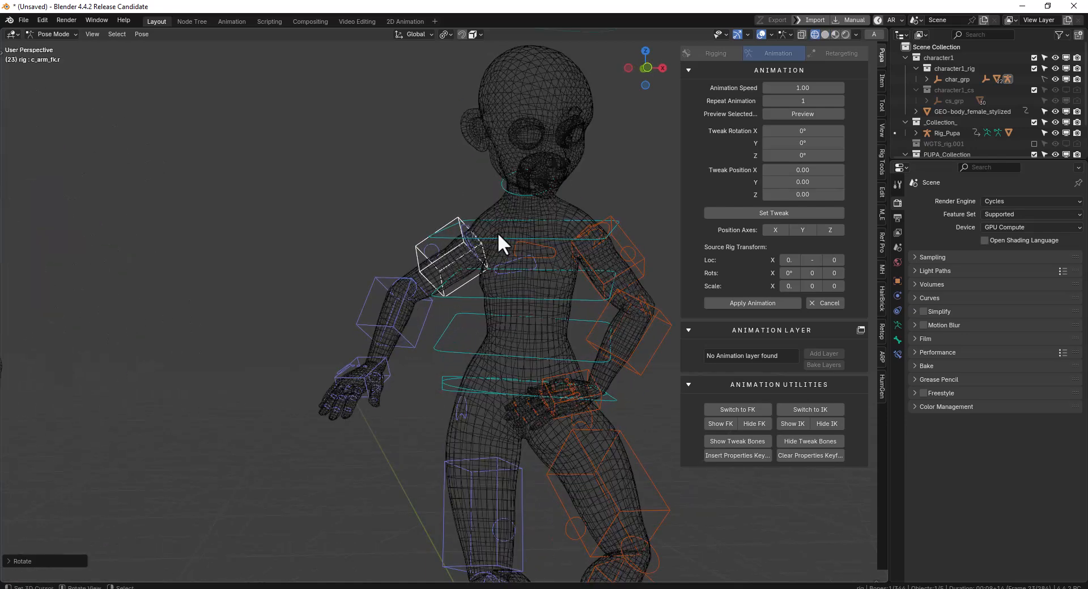
click(509, 261)
key(shift+z)
key(r)
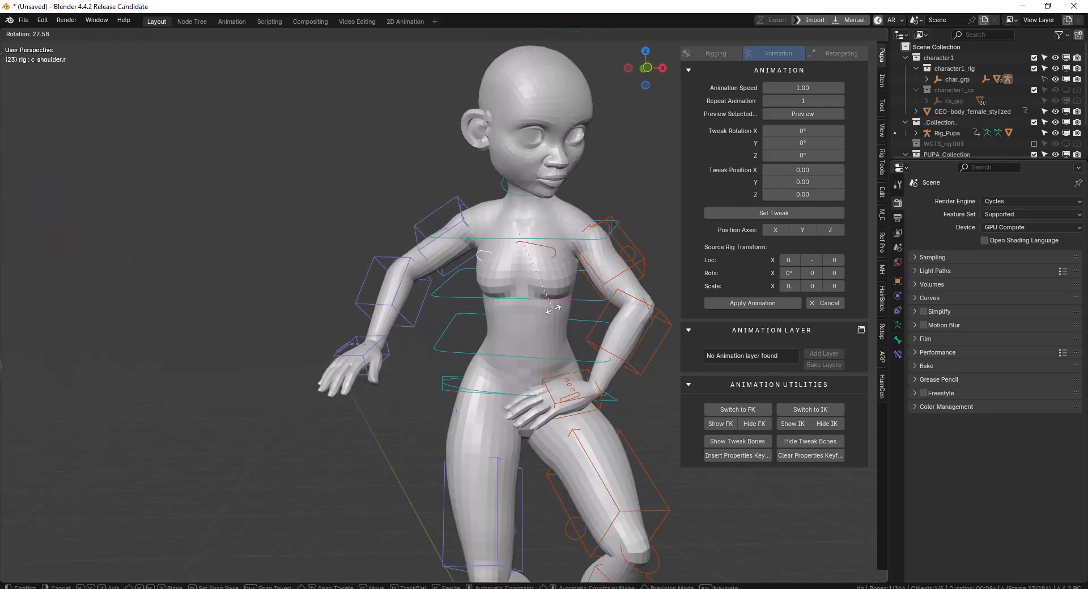
click(543, 307)
Select the left shoulder controller through the wireframe view and rotate it slightly
key(shift+z)
click(549, 251)
key(shift+z)
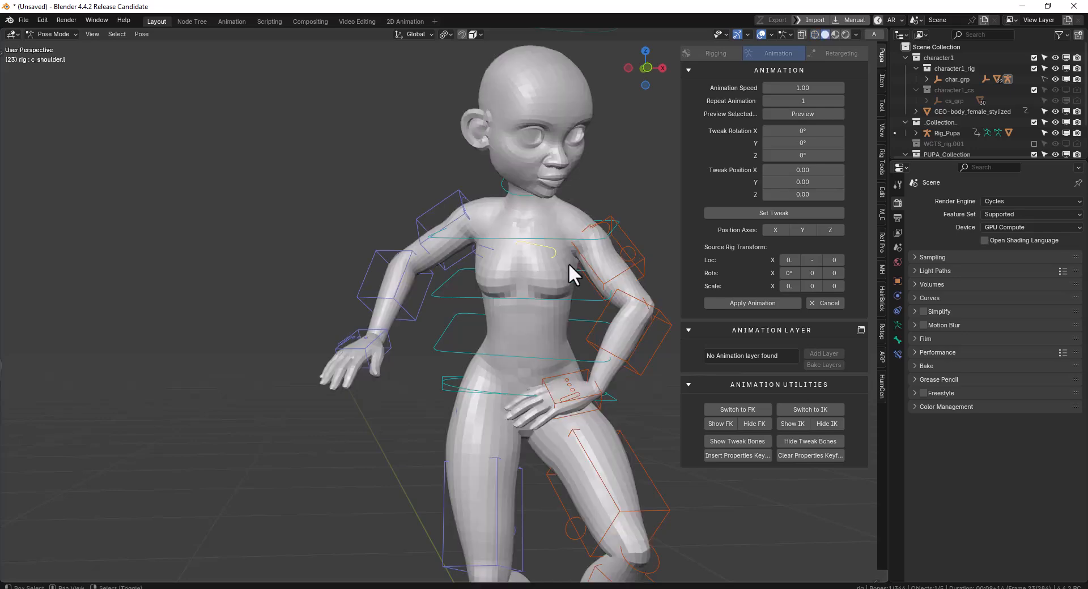
key(r)
click(549, 251)
Select both shoulders plus both arms' upper-arm, forearm and hand FK controllers and set their adjusted pose as a tweak
key(shift+z)
click(496, 250)
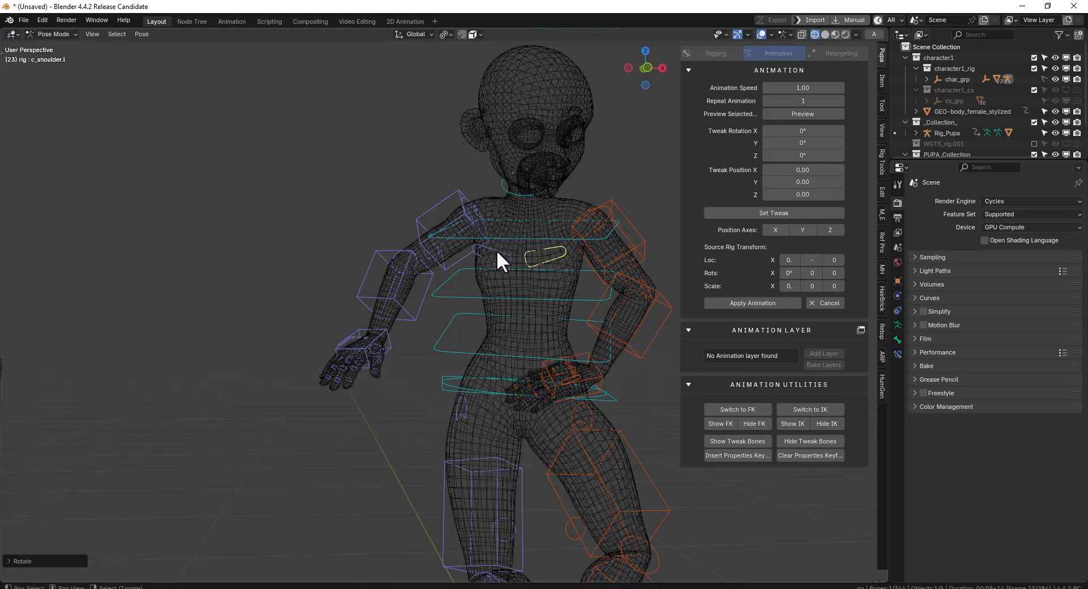
click(442, 205)
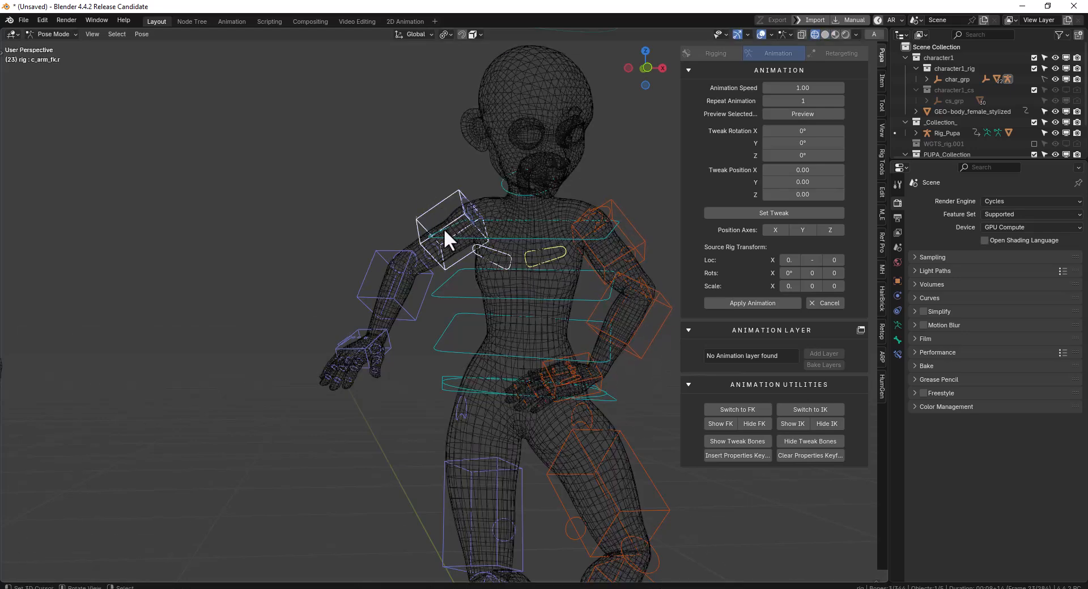
middle_drag(444, 227, 450, 236)
shift+click(362, 252)
shift+click(352, 314)
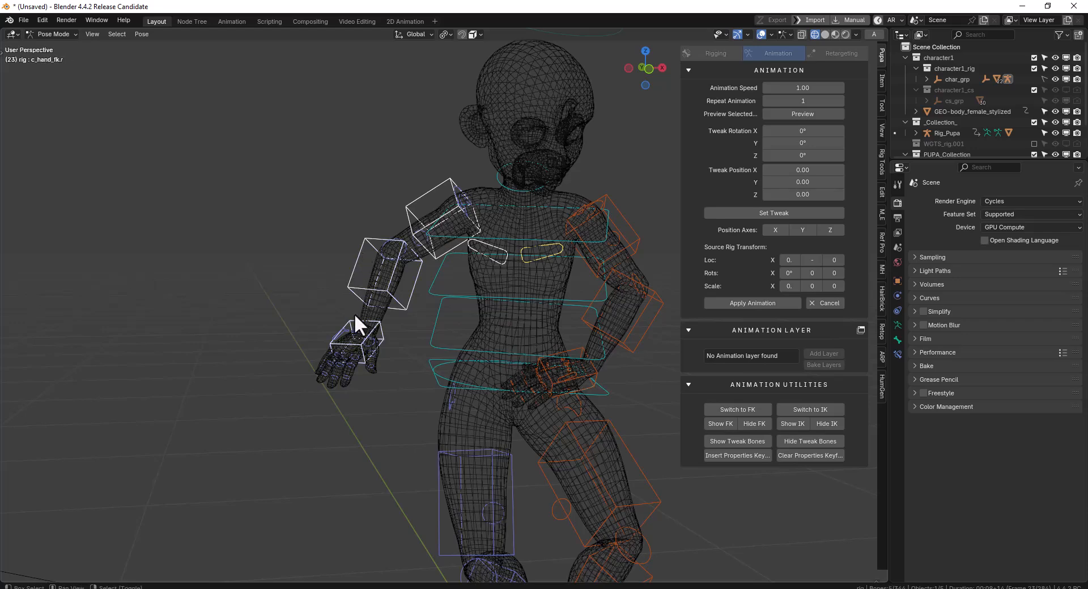
shift+click(623, 214)
shift+click(654, 304)
shift+click(573, 345)
key(shift+z)
click(773, 213)
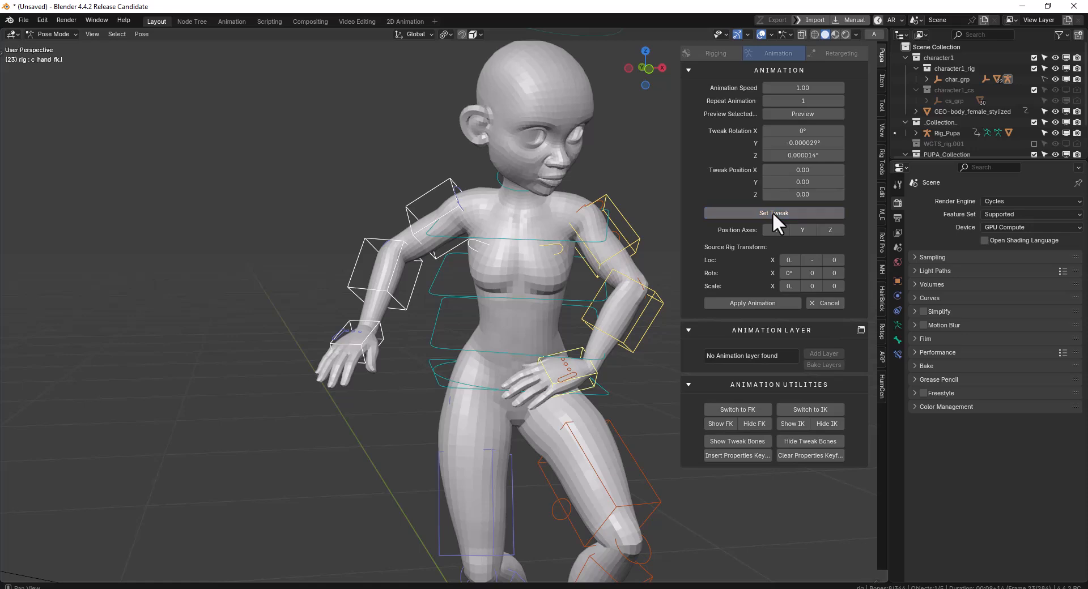
Play the tweaked dance, then stop and step through the frames to examine the arms, ending at frame 63
key(space)
scroll(474, 225, down, 1)
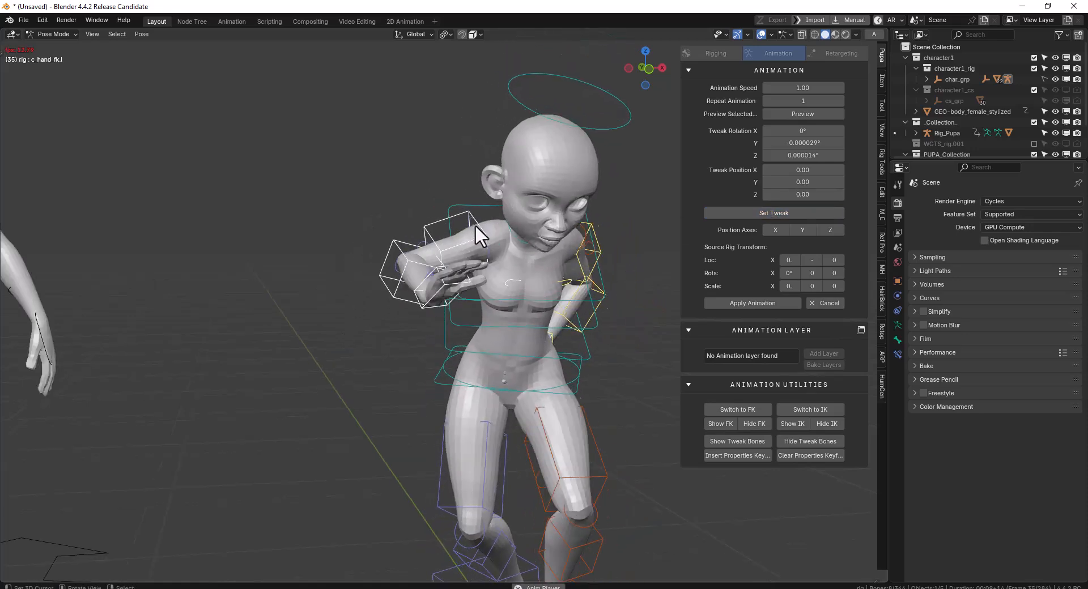
scroll(480, 230, down, 2)
key(shift+space)
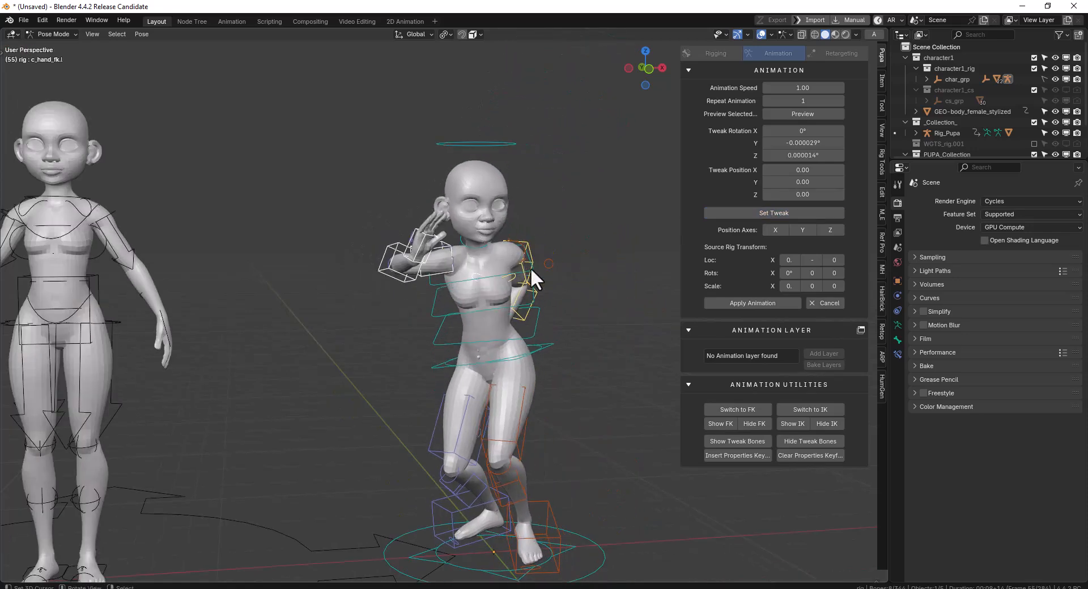
middle_drag(534, 321, 530, 326)
key(Left)
key(Left)
key(Left)
key(Left)
key(Right)
key(Right)
key(Right)
key(Right)
key(Right)
key(Right)
key(Right)
key(Right)
key(Right)
key(Right)
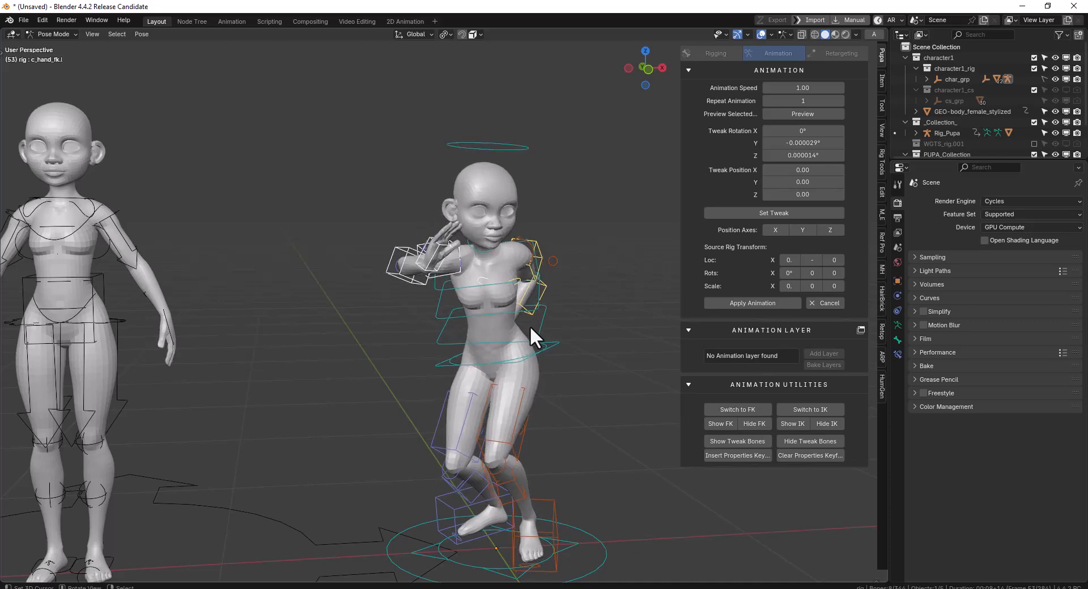
key(Right)
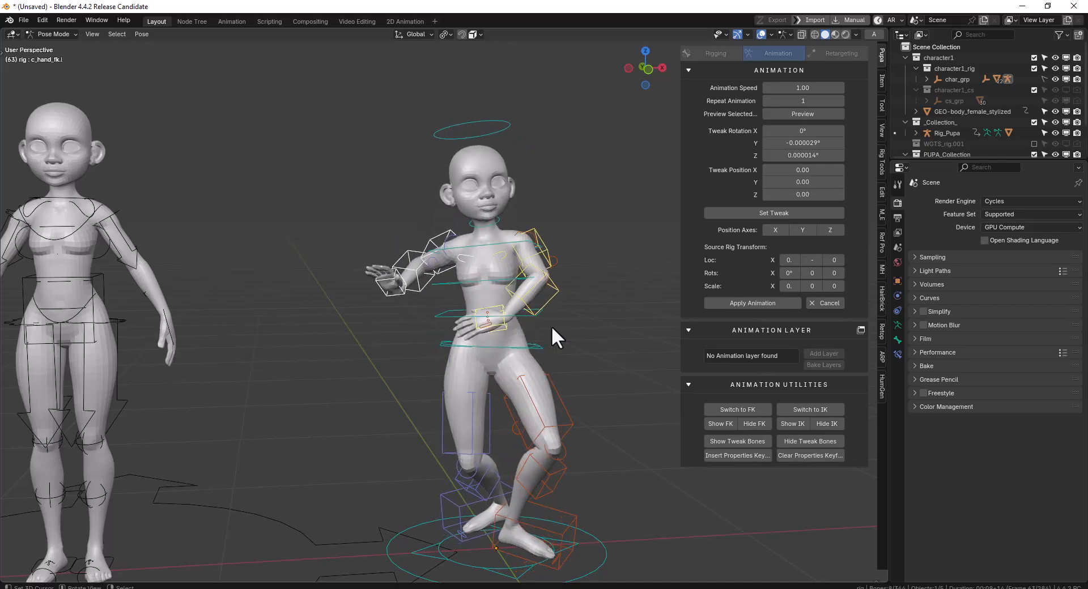
Rotate the left forearm and hand FK controllers away from the hip, select both, and set their pose as a tweak
click(551, 300)
middle_drag(552, 300, 612, 352)
key(r)
click(548, 305)
right_click(548, 305)
key(r)
right_click(555, 296)
click(548, 302)
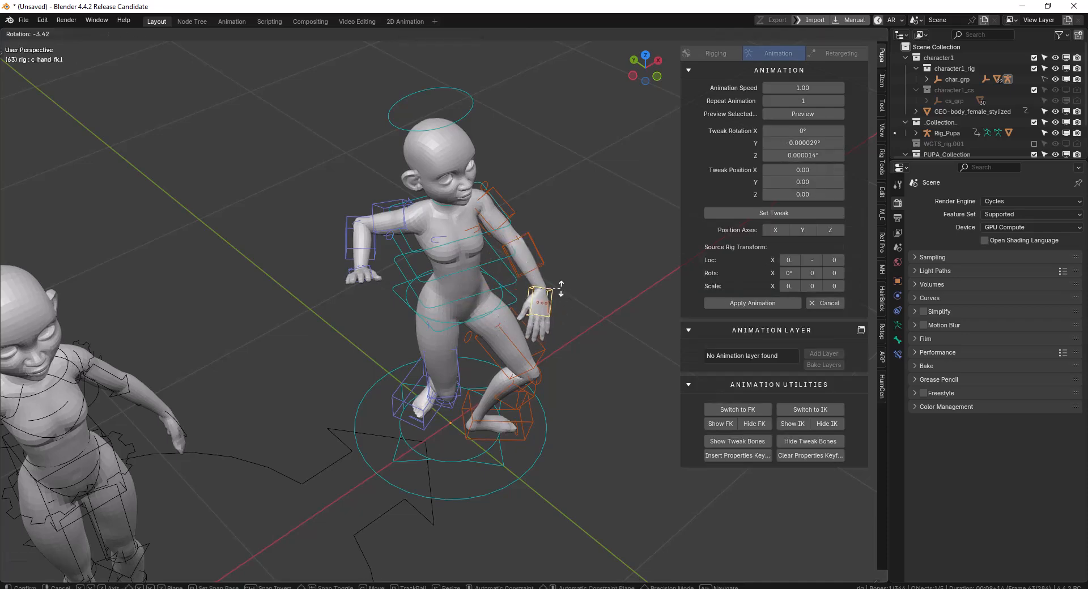
shift+click(539, 254)
click(785, 218)
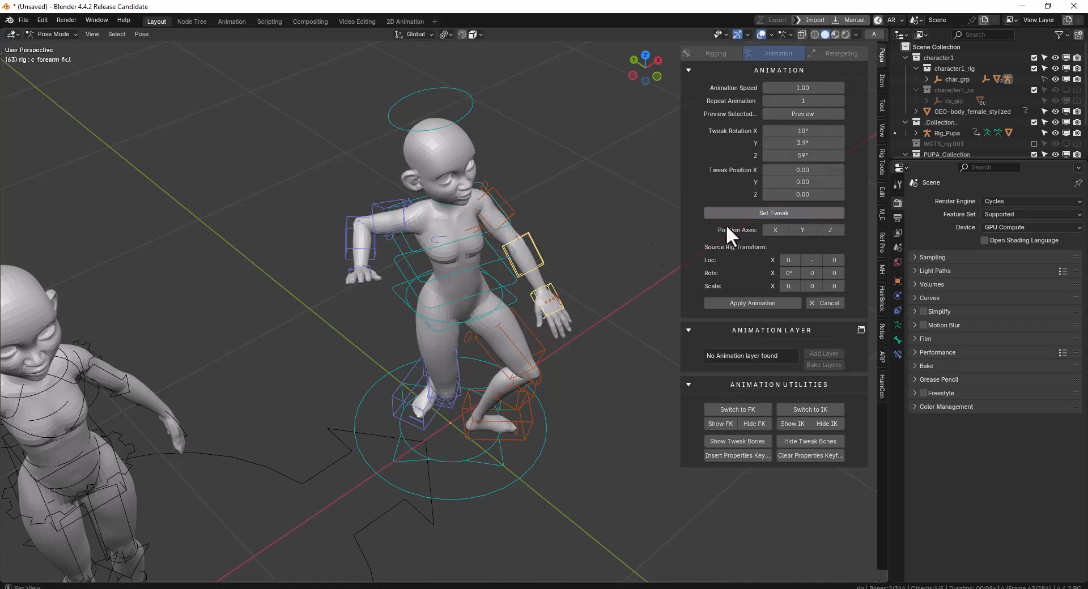
Play the animation with the left-arm tweak, check it from several angles, and stop playback
middle_drag(534, 273, 524, 270)
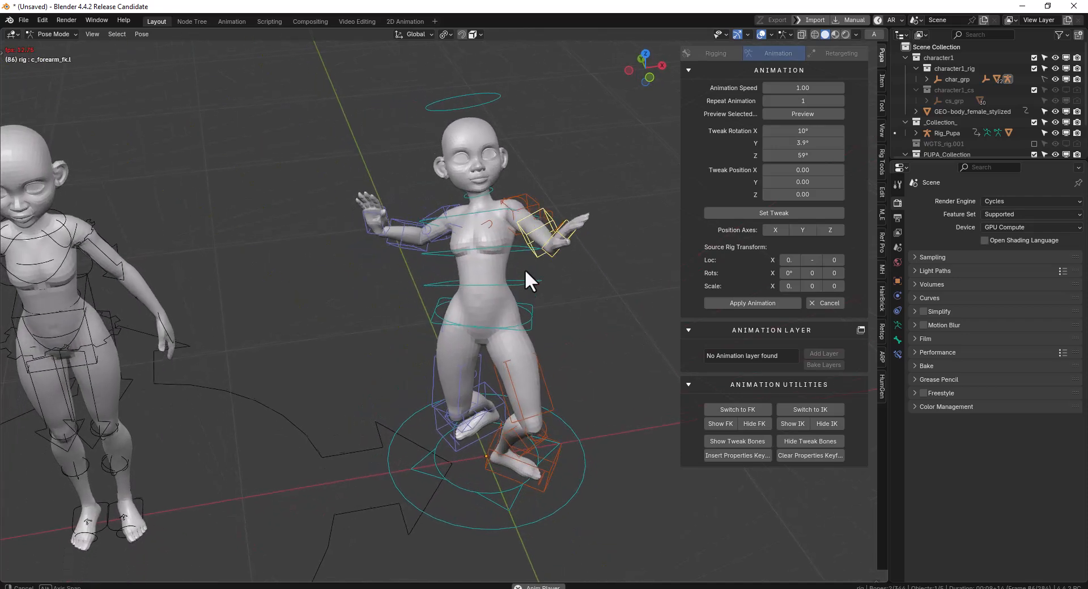
middle_drag(603, 268, 625, 260)
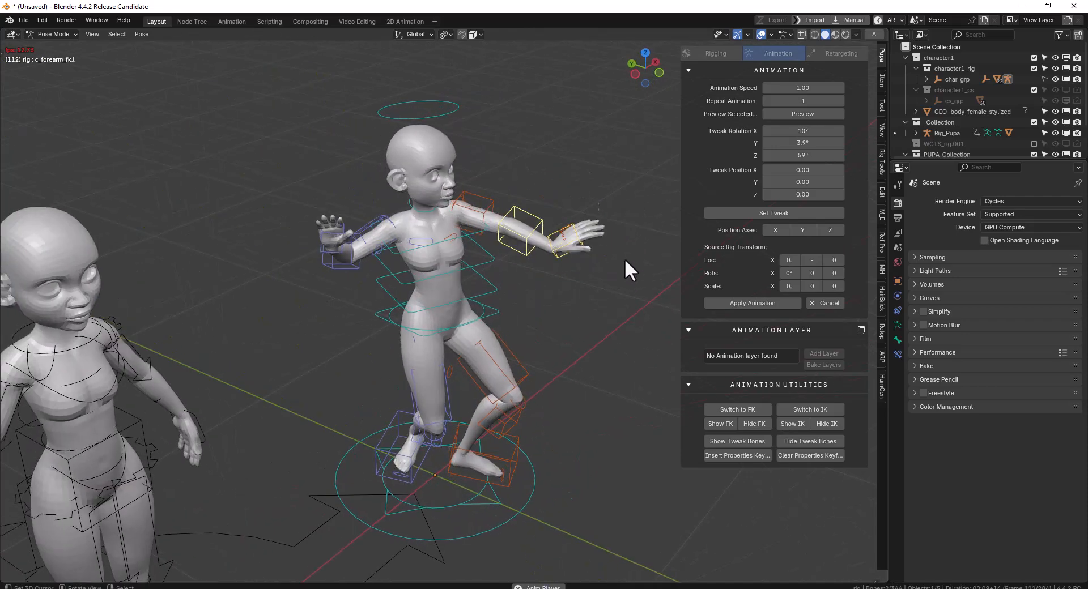
middle_drag(556, 279, 598, 273)
middle_drag(808, 186, 467, 280)
key(space)
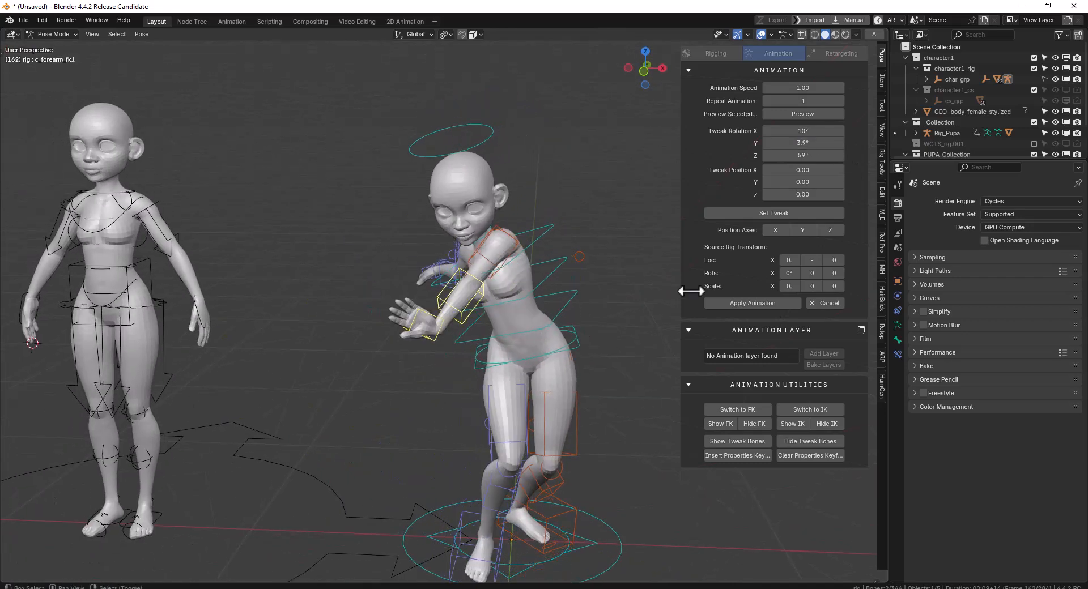
Cancel the tweaked Twist Dance preview and remove the animation from the Auto-Rig Pro character
click(836, 305)
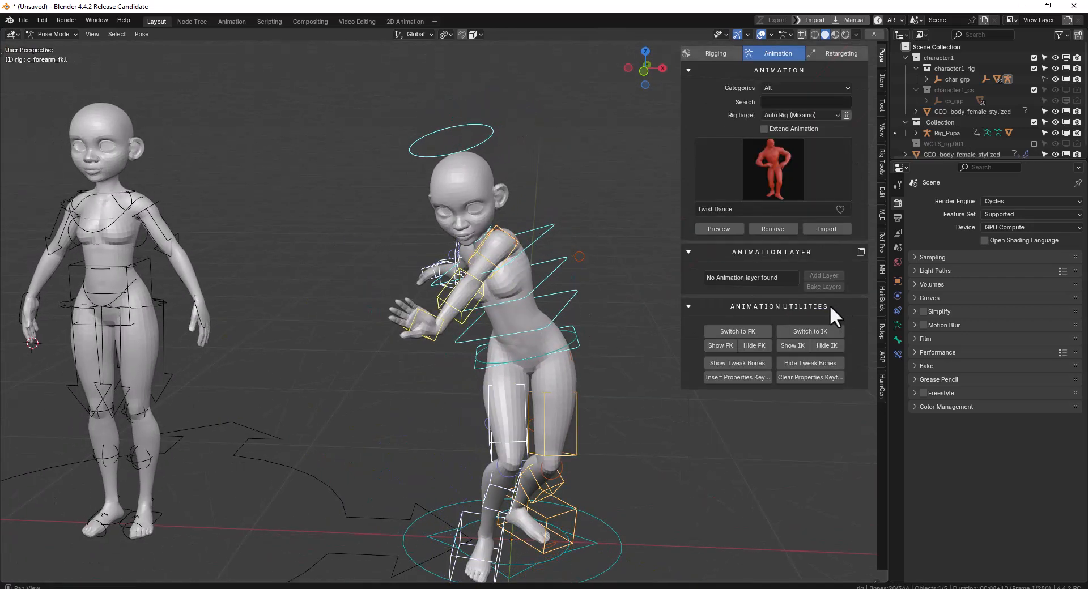
click(771, 233)
middle_drag(487, 309, 545, 306)
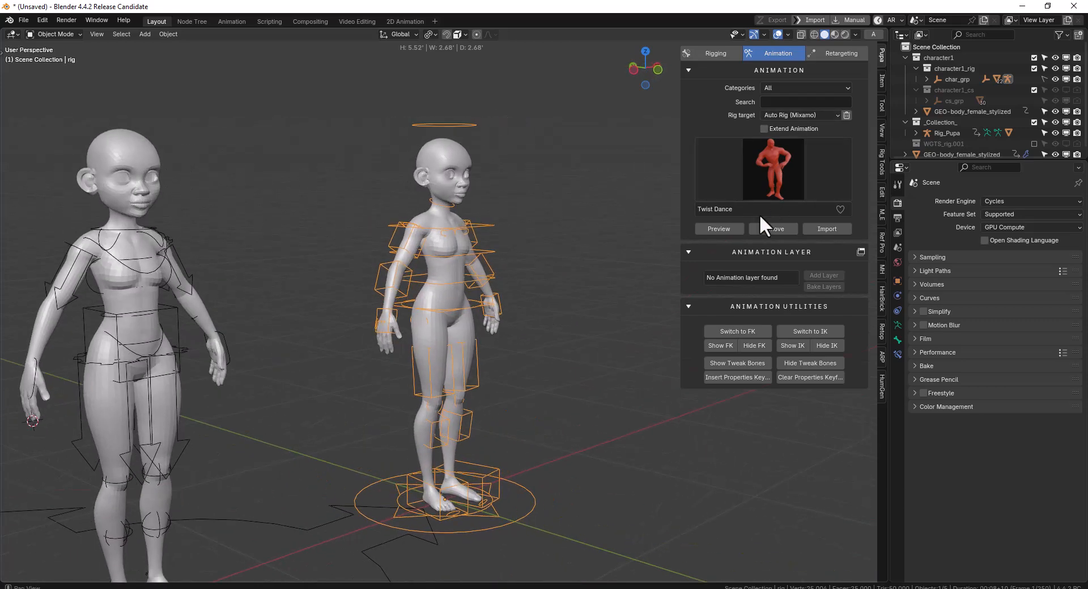
Preview the Twist Dance again without tweaks, cancel the preview, and clear the animation off the rig
click(726, 227)
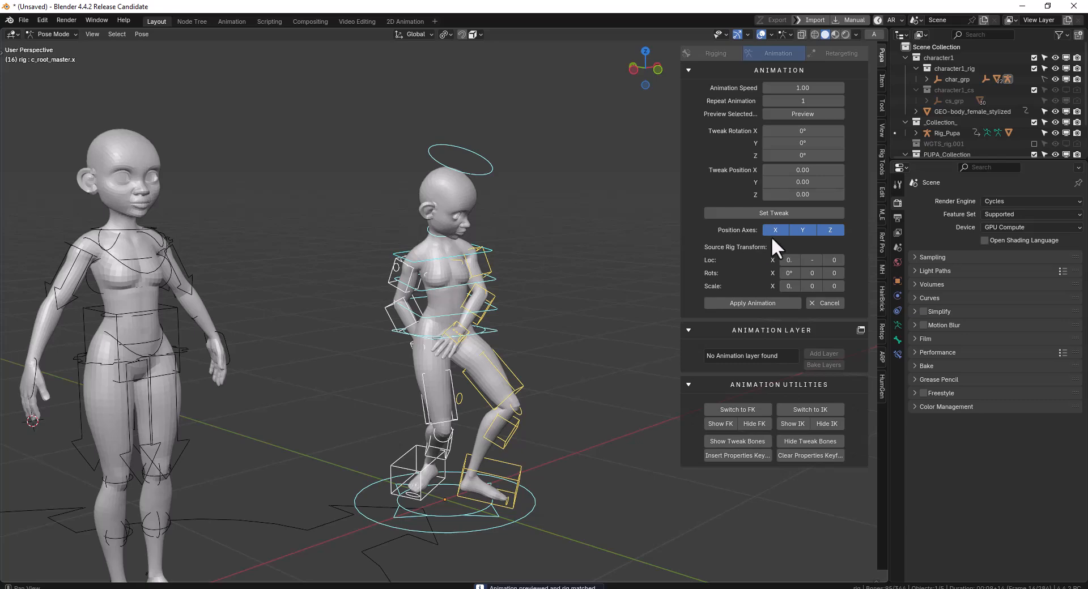
click(830, 303)
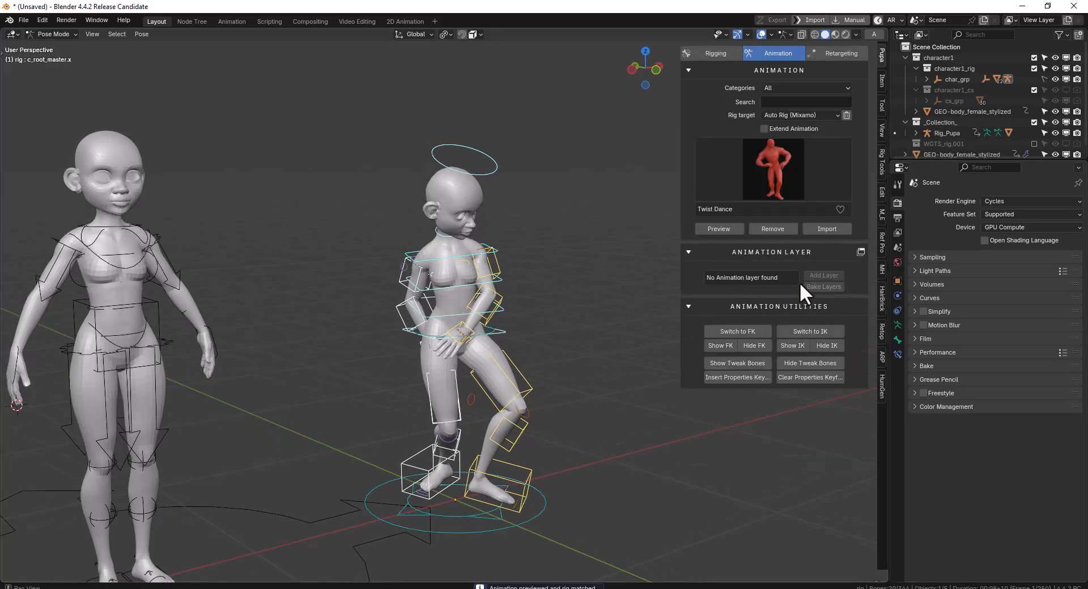
click(772, 231)
Filter the animation library to Locomotion and preview Catwalk Walk Forward Crossed on the Auto-Rig Pro character
click(786, 88)
click(797, 168)
click(780, 164)
click(651, 255)
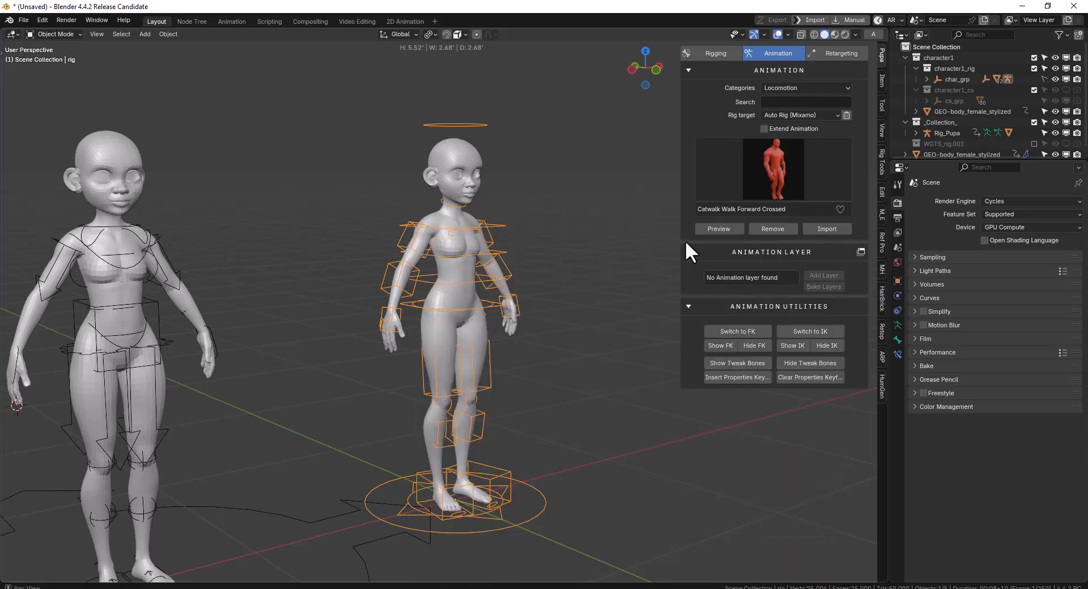
click(718, 230)
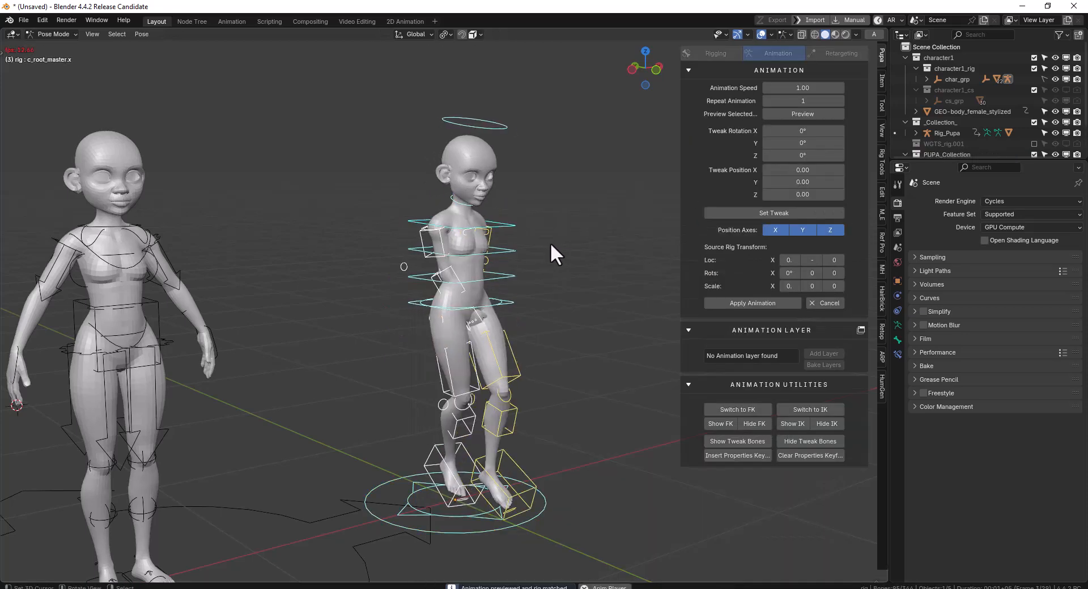
Select the root master controller at the hips and turn off its Y position axis during the catwalk playback
scroll(556, 246, down, 3)
middle_drag(559, 247, 580, 280)
scroll(522, 257, up, 2)
scroll(578, 289, up, 2)
click(587, 331)
key(g)
right_click(527, 331)
middle_drag(490, 327, 597, 319)
key(alt+g)
middle_drag(530, 318, 788, 267)
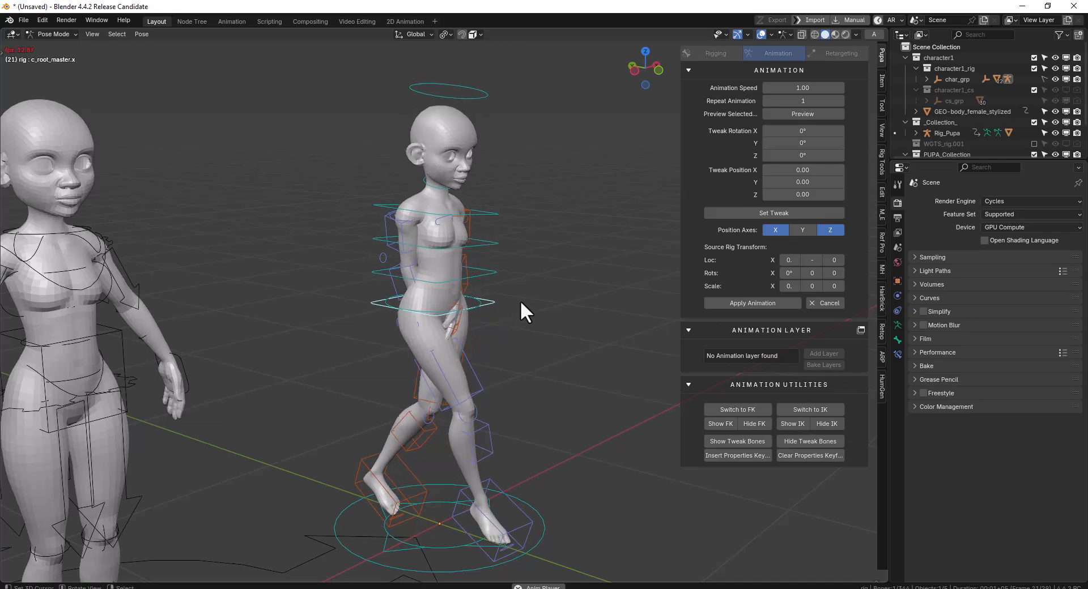
middle_drag(497, 322, 426, 324)
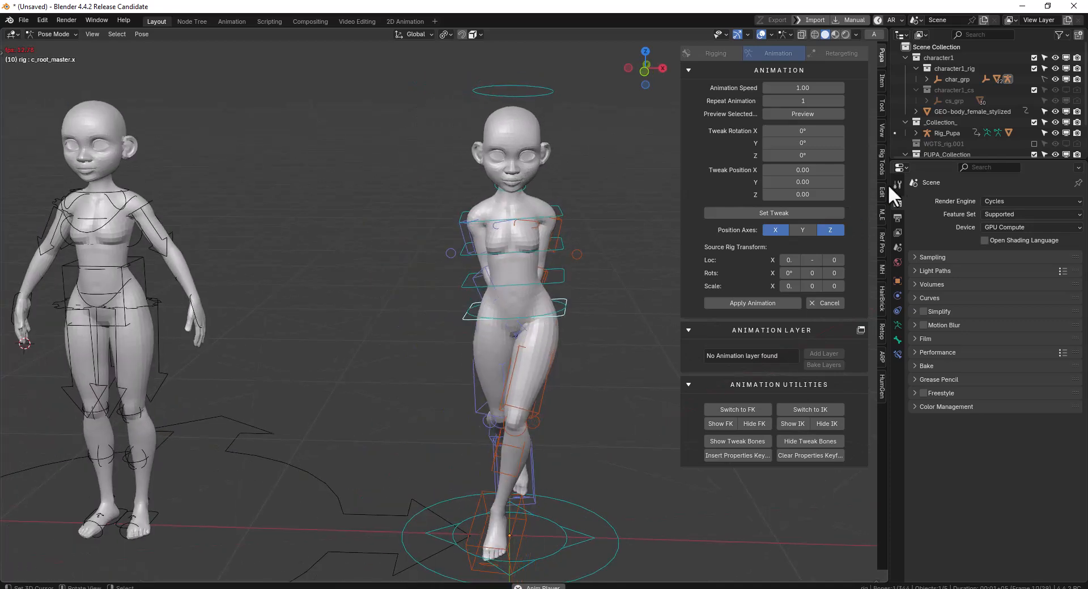
Re-enable the root master's Y position axis, toggle it off and on to compare the forward movement, and stop playback
click(807, 231)
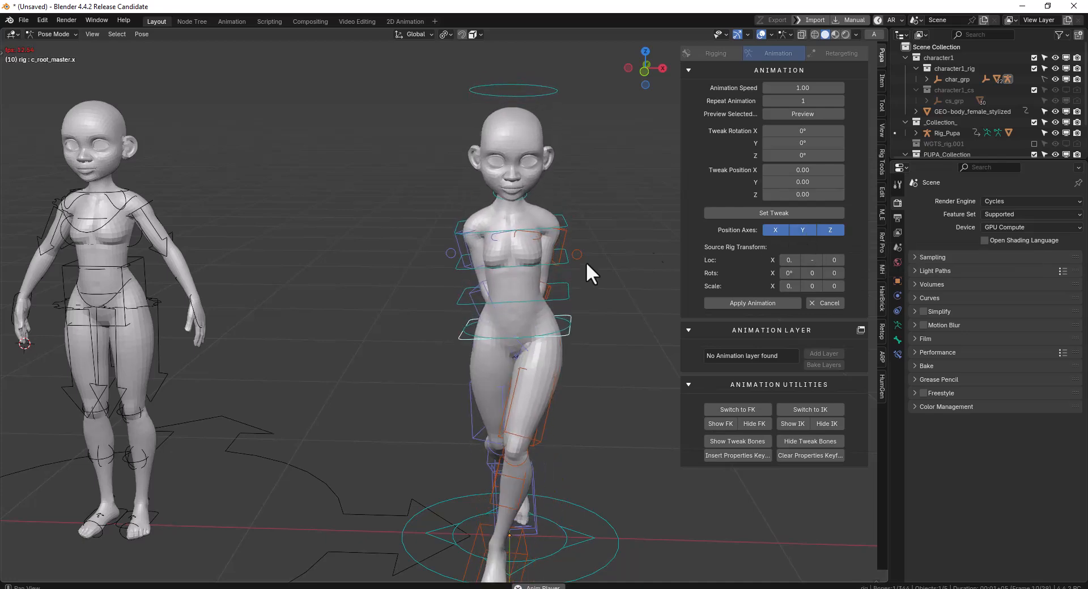
scroll(549, 280, down, 3)
middle_drag(550, 280, 577, 303)
click(801, 230)
click(801, 231)
middle_drag(503, 289, 576, 273)
scroll(576, 273, up, 2)
key(space)
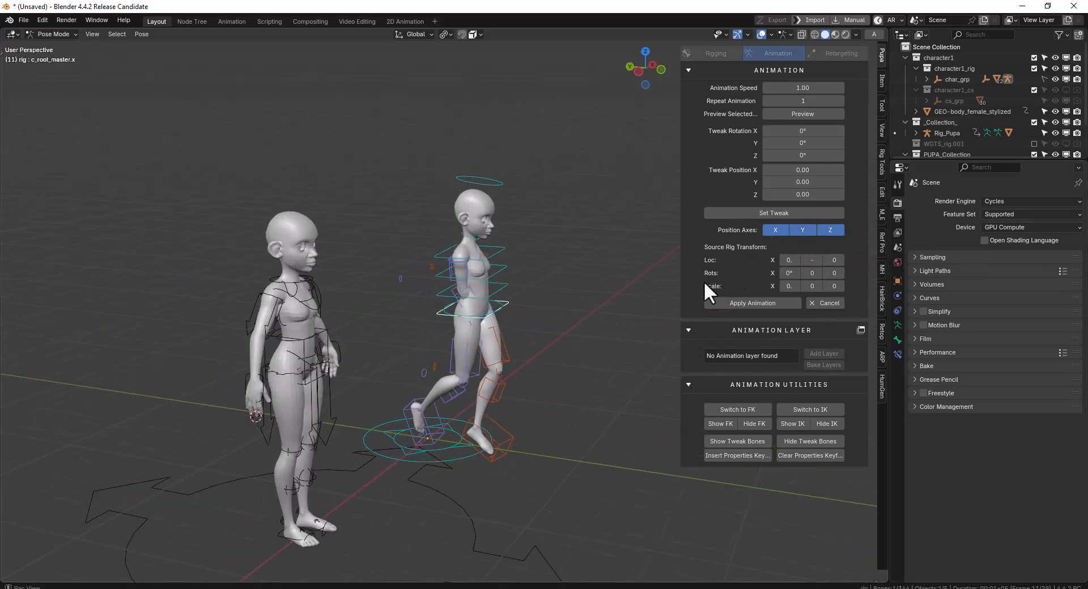
Widen the add-on's sidebar to read the source rig transform values, and resume the catwalk playback
drag(677, 270, 639, 272)
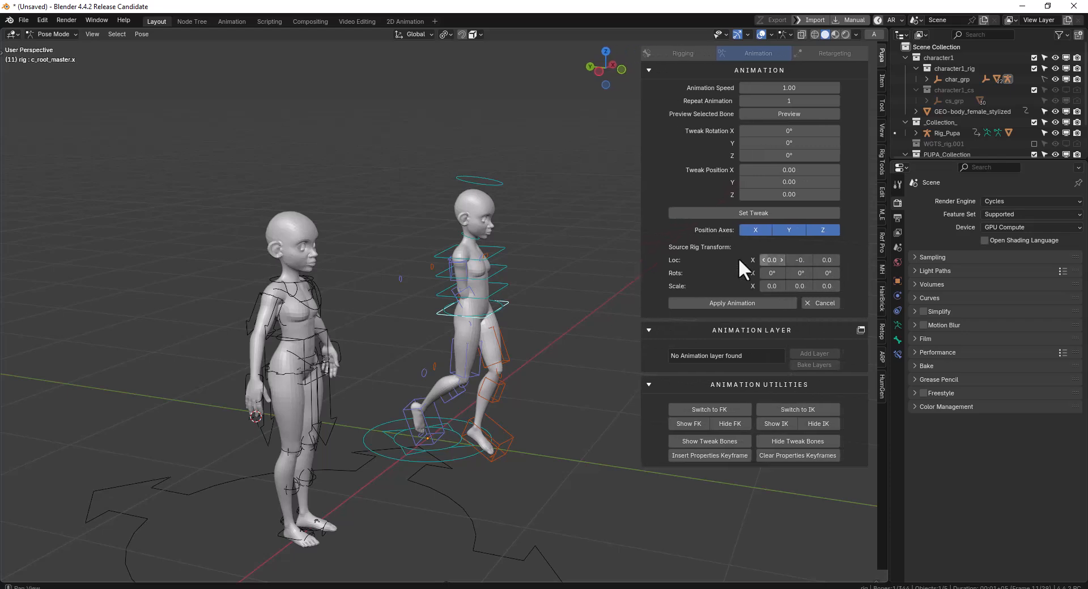
middle_drag(562, 269, 438, 262)
key(space)
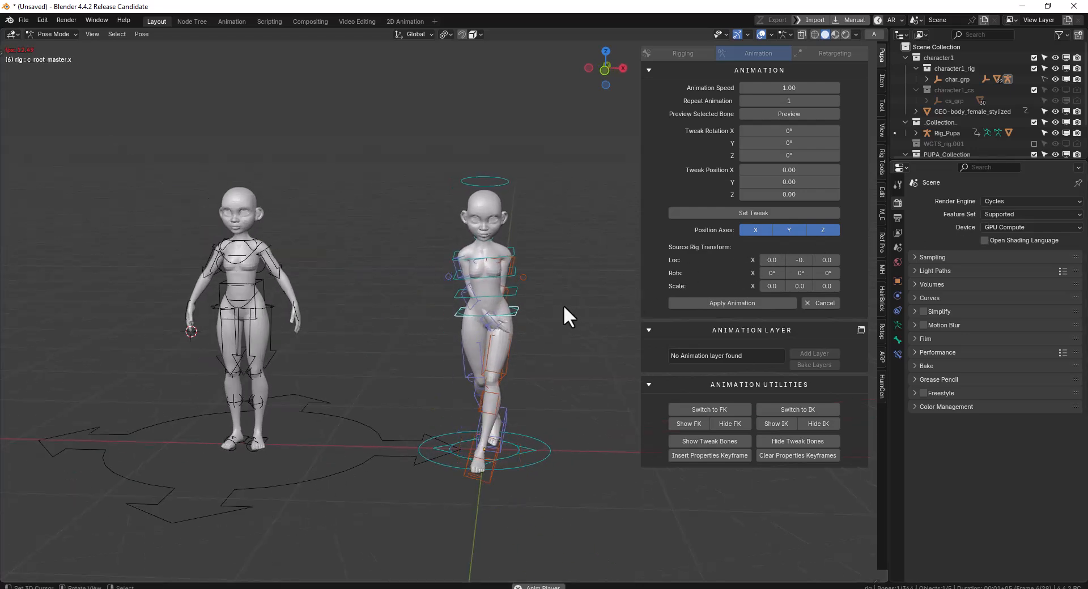
key(r)
right_click(559, 239)
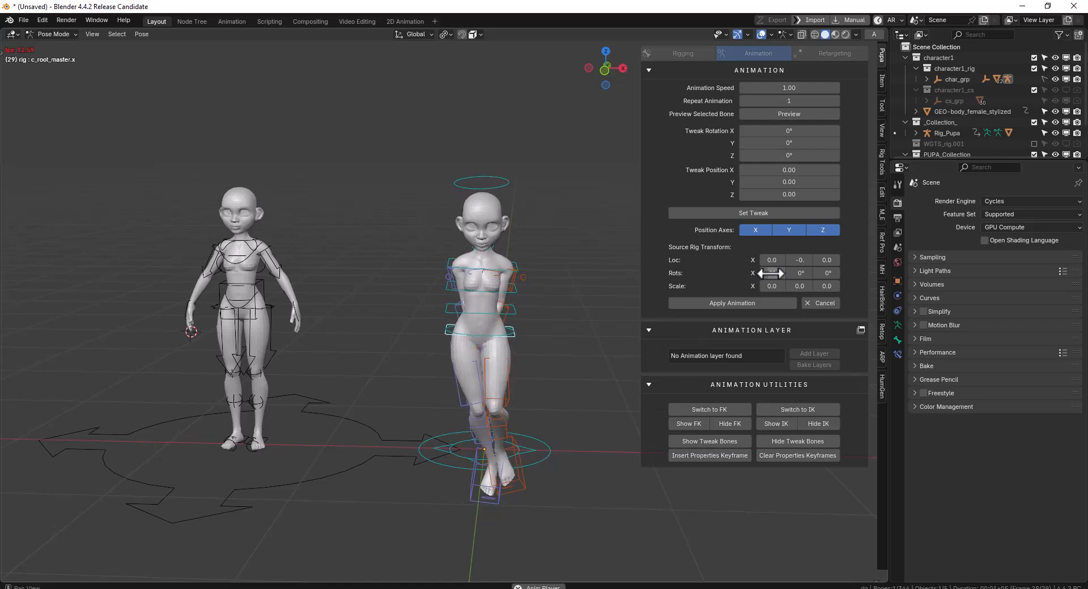
Try rotating the source rig -30° about X and then about Y, resetting each rotation to 0°
drag(770, 274, 784, 273)
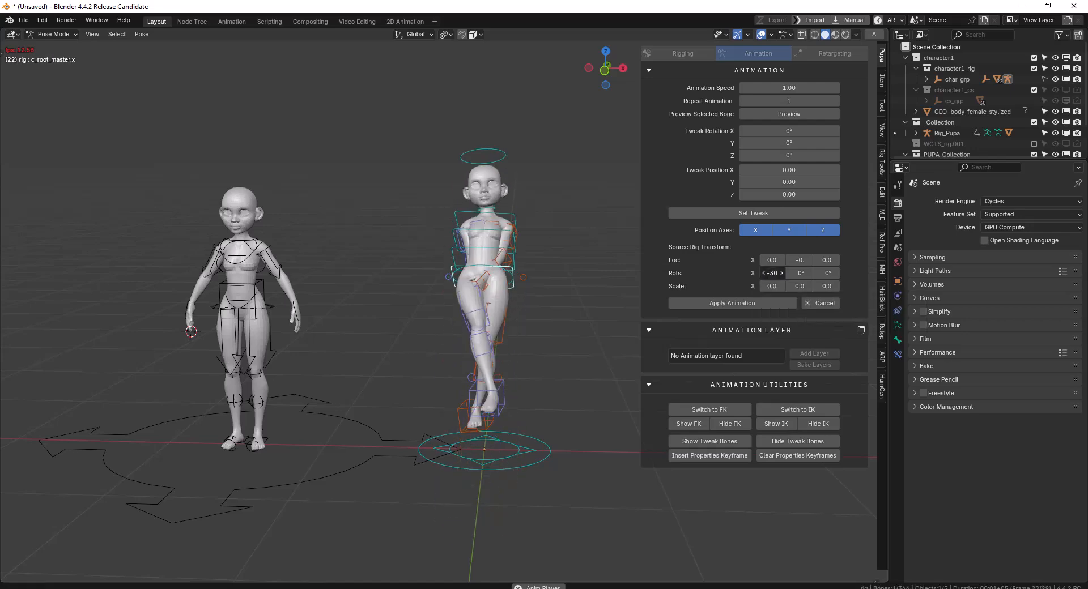
click(774, 273)
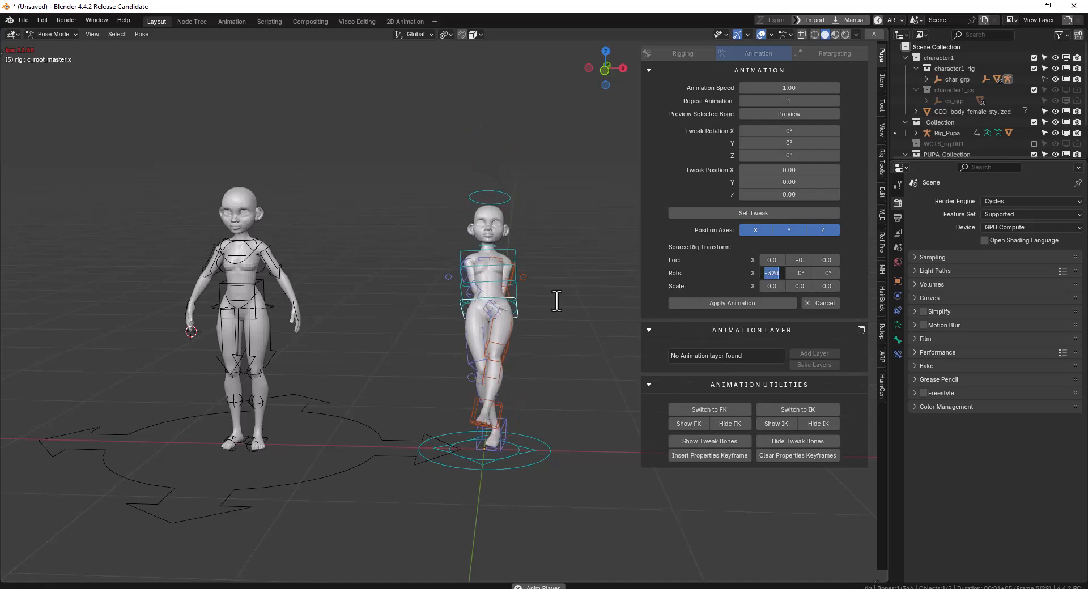
drag(799, 273, 859, 273)
click(800, 272)
text(0)
key(Return)
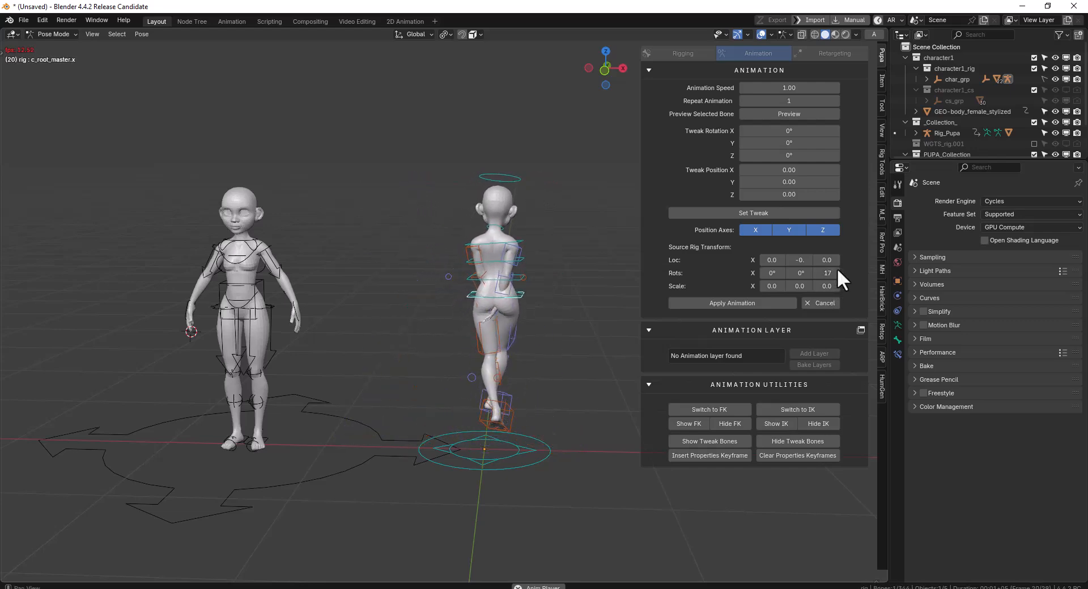
Try turning the source rig around about Z, then set its Z rotation back to 0°
click(826, 275)
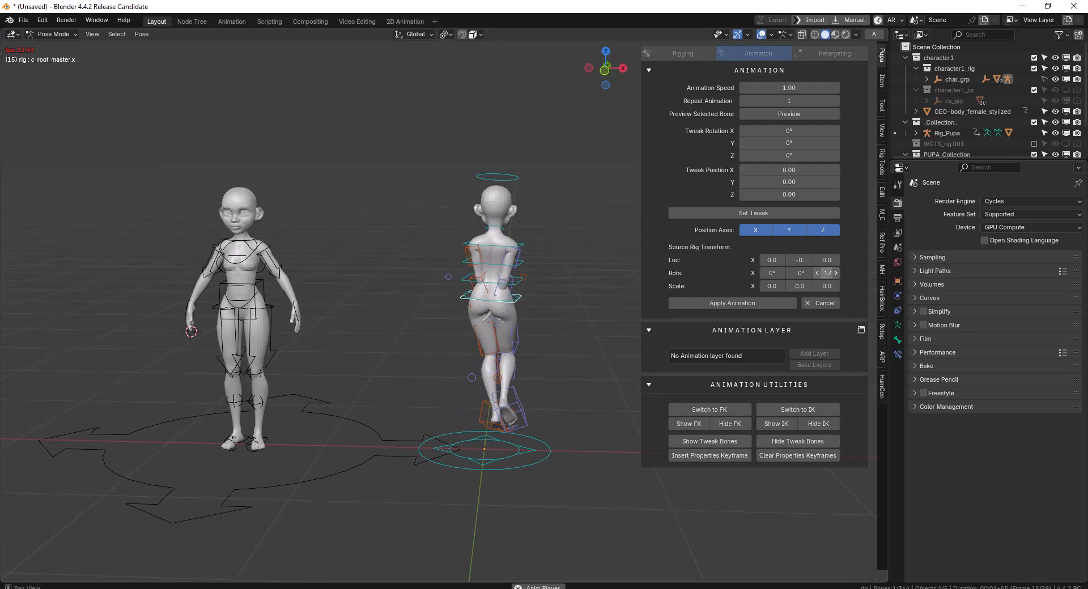
text(0)
key(Return)
middle_drag(462, 271, 542, 274)
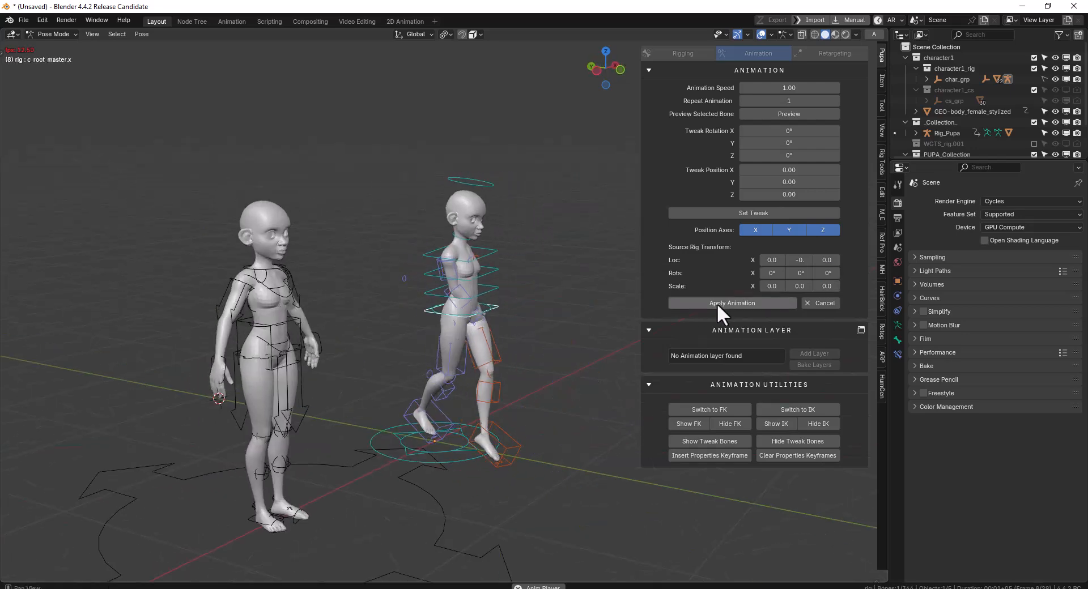
Cancel the catwalk preview and clear the rotation and location of all the rig's controllers
click(825, 305)
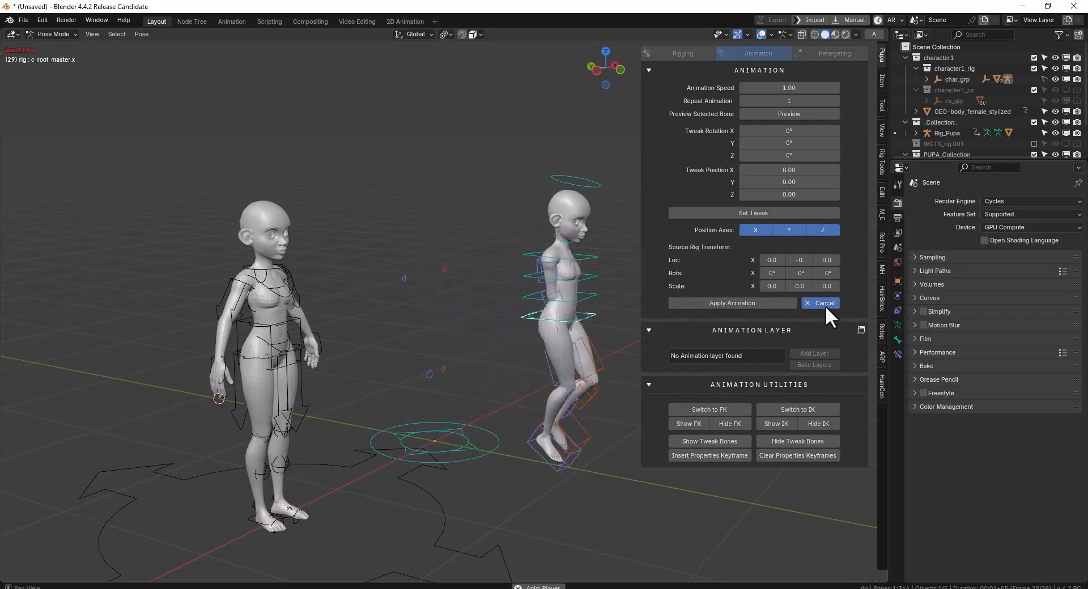
key(a)
key(alt+r)
key(alt+g)
middle_drag(522, 308, 478, 310)
scroll(478, 311, up, 2)
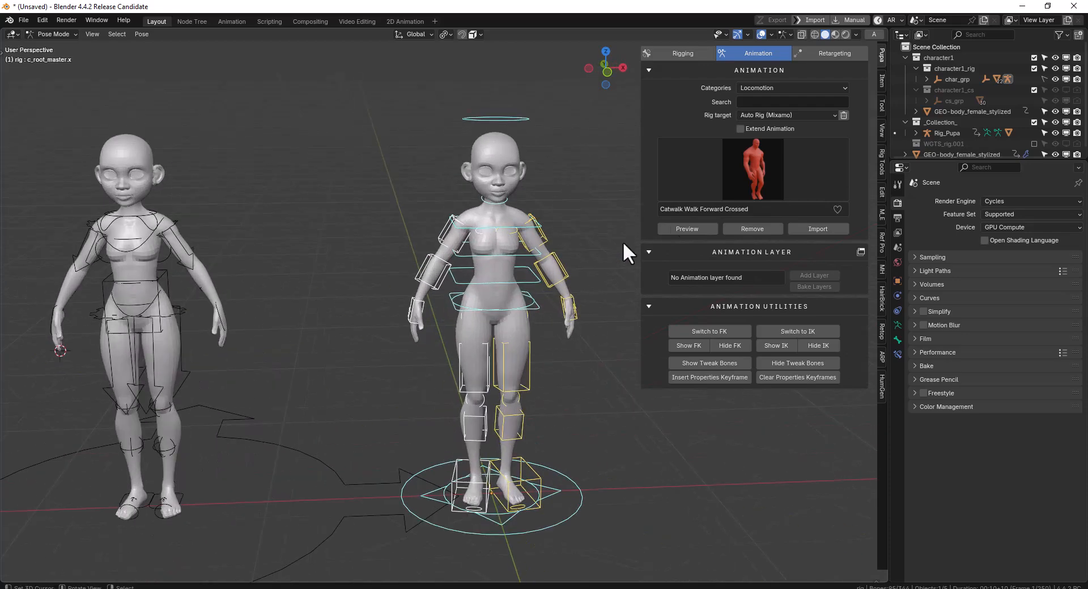
Choose Dwarf Walk from the Locomotion library and preview it on the Auto-Rig Pro character
click(754, 175)
click(710, 301)
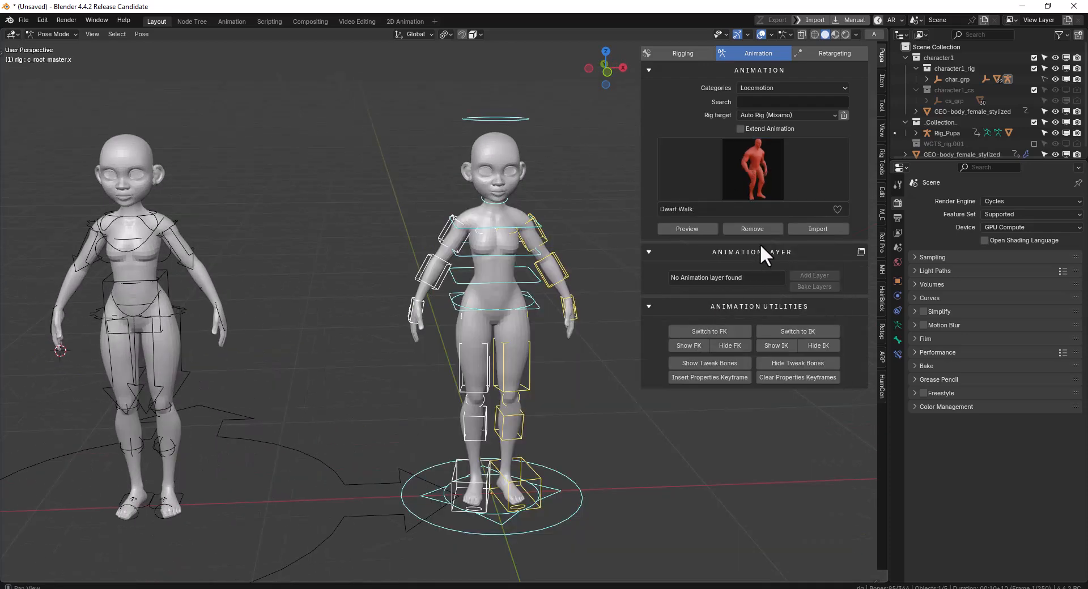
click(702, 232)
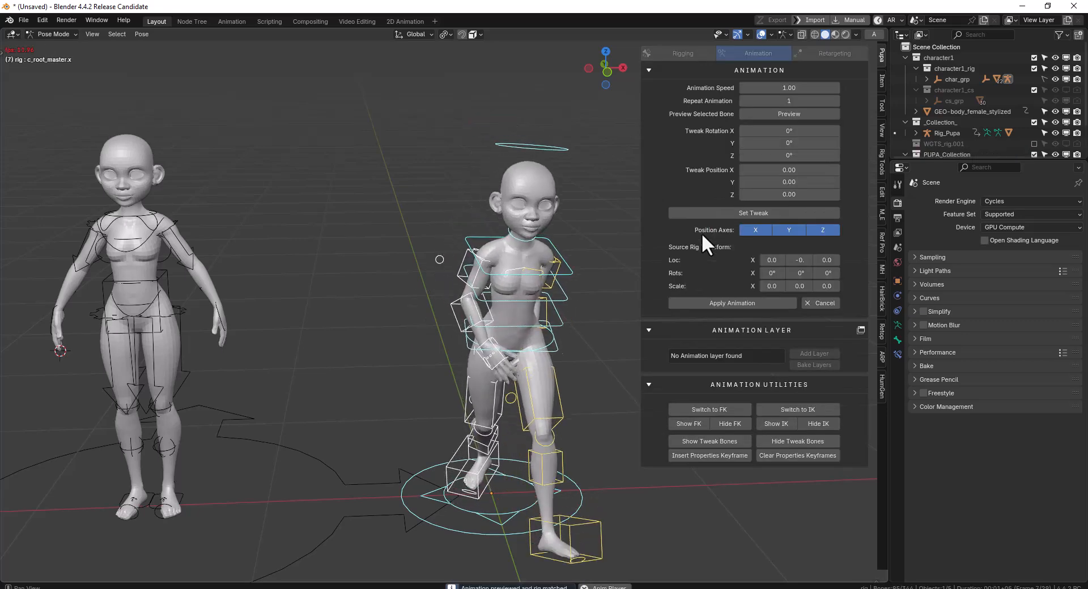
scroll(540, 288, down, 3)
middle_drag(556, 338, 607, 330)
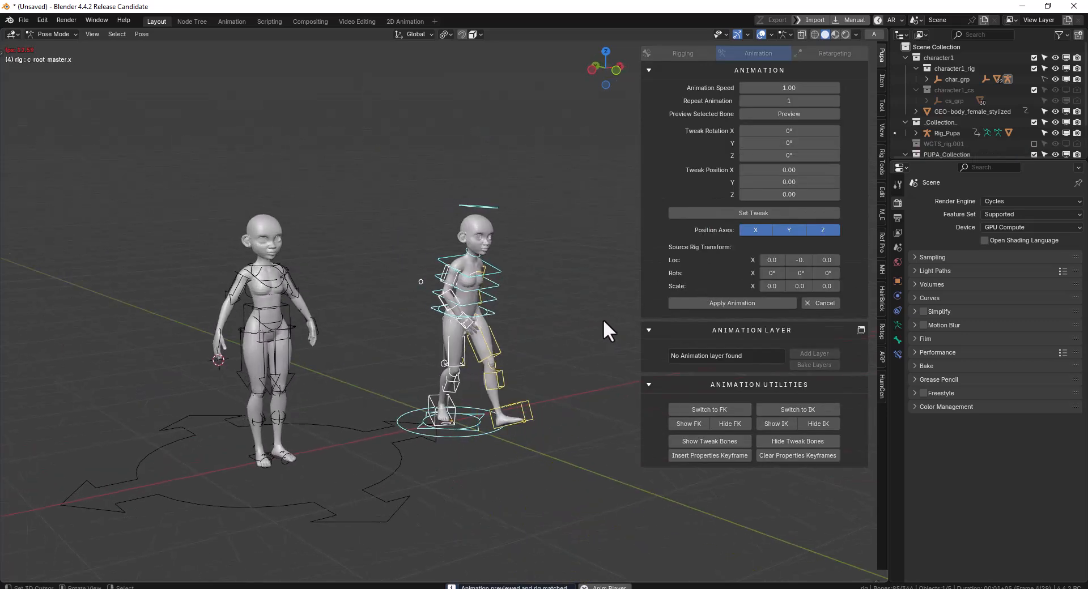
Cancel the Dwarf Walk preview and remove the animation from the Auto-Rig Pro character
click(822, 303)
middle_drag(424, 314, 345, 298)
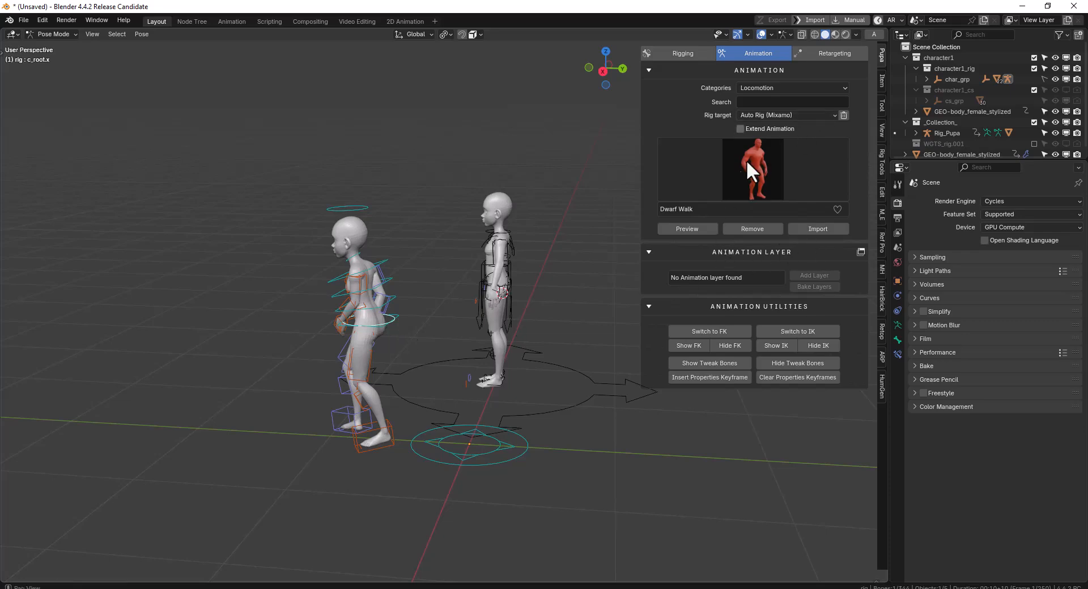
middle_drag(368, 321, 457, 325)
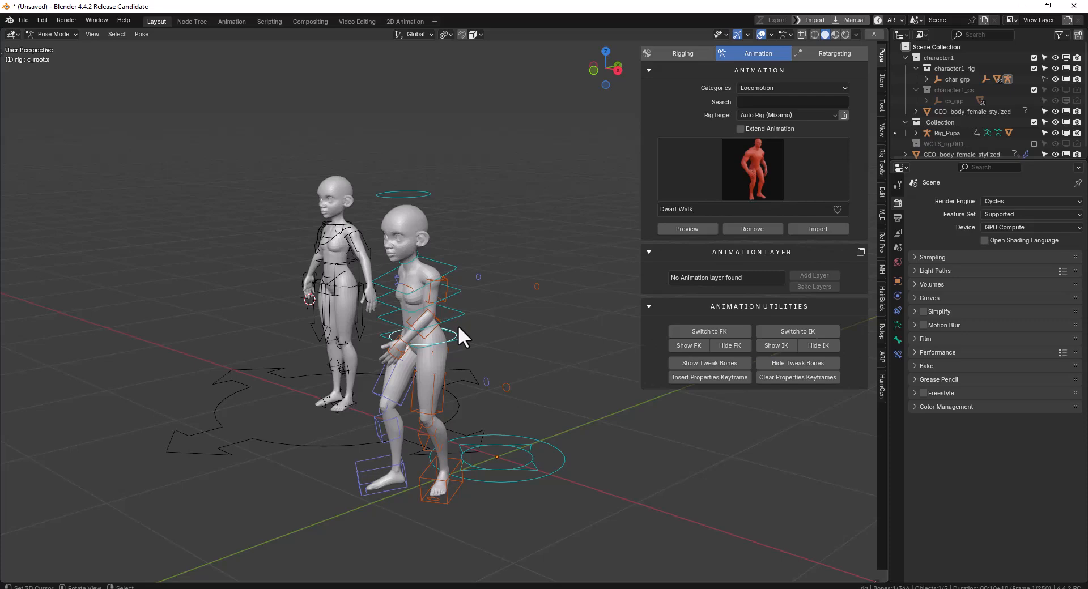
middle_drag(456, 325, 519, 318)
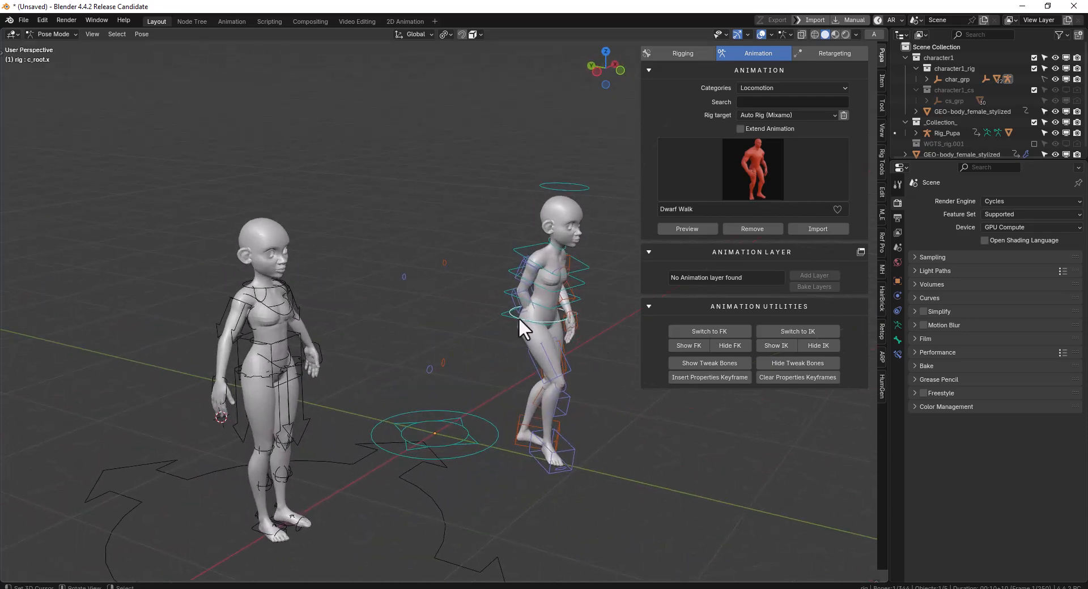
middle_drag(506, 324, 596, 274)
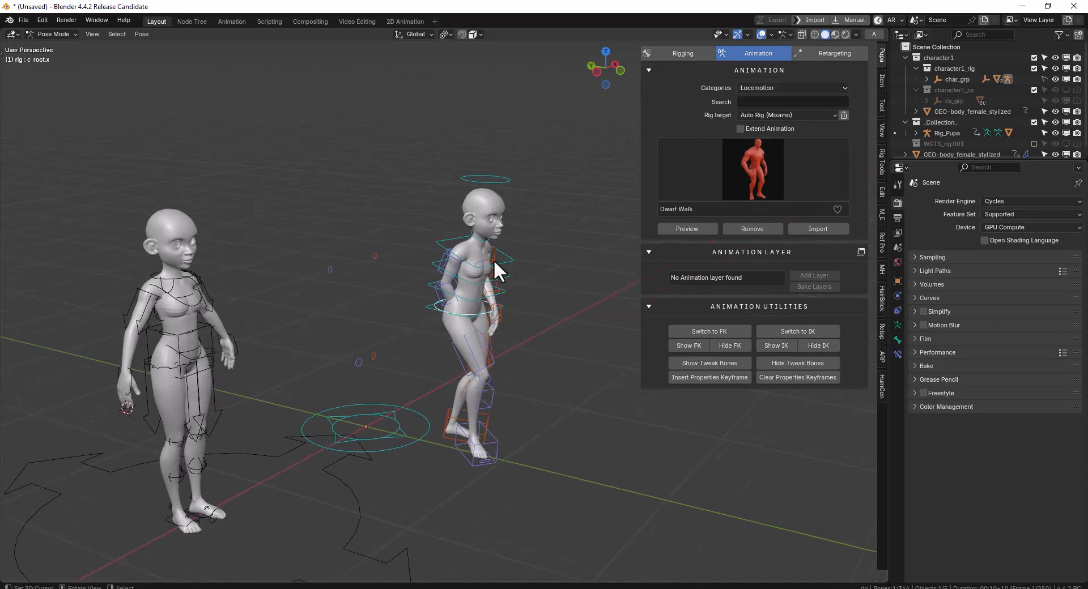
scroll(492, 254, down, 2)
middle_drag(493, 244, 460, 245)
scroll(460, 246, up, 2)
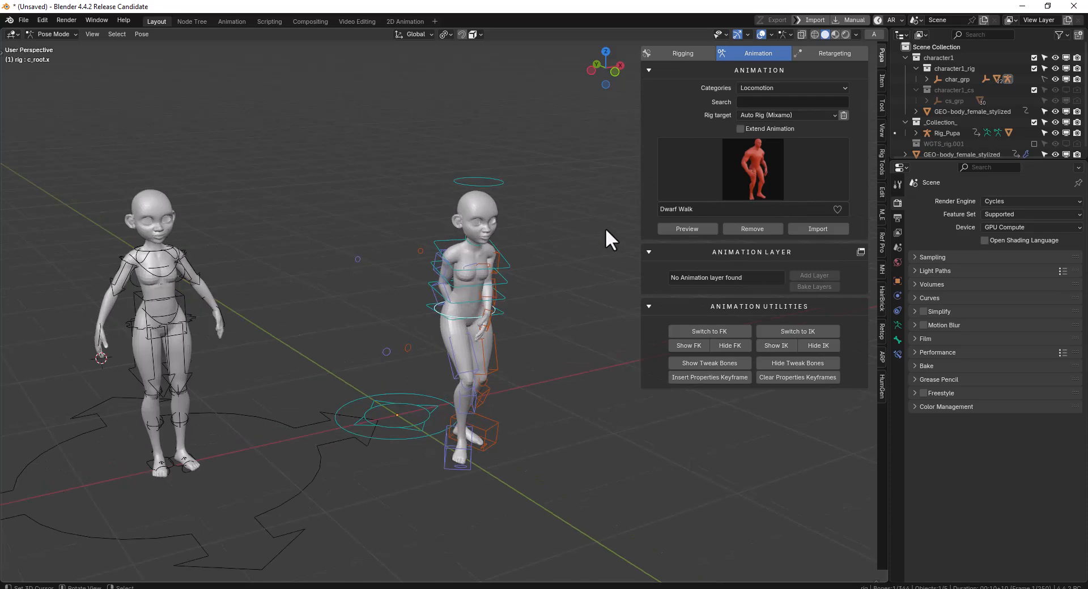
click(749, 229)
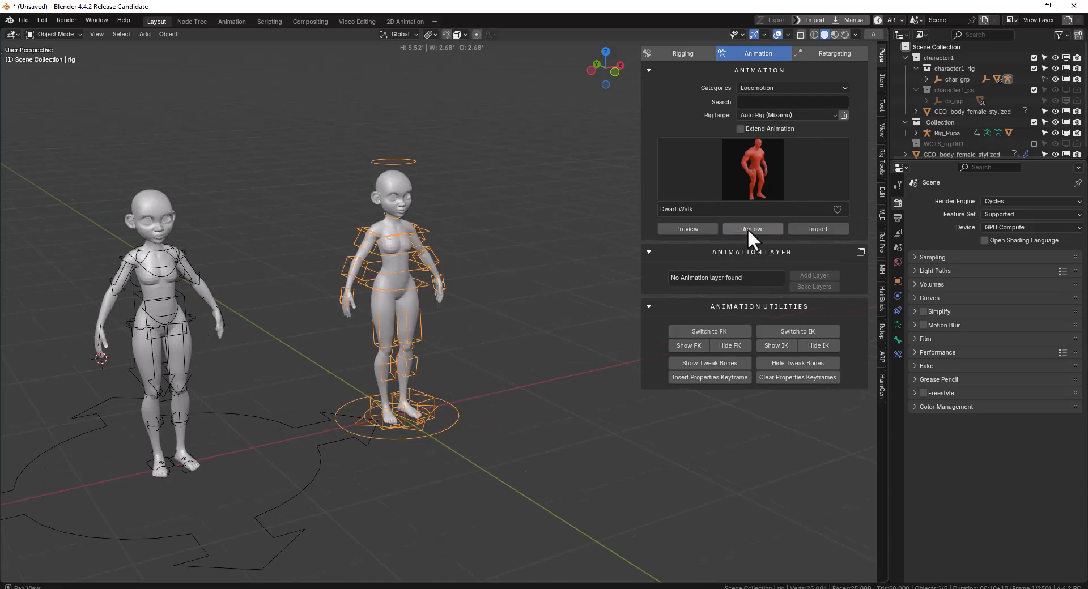
Select the Rig_Pupa armature of the other character and set the rig target to Rigfy(Mixamo)
click(186, 321)
shift+middle_drag(203, 317, 419, 302)
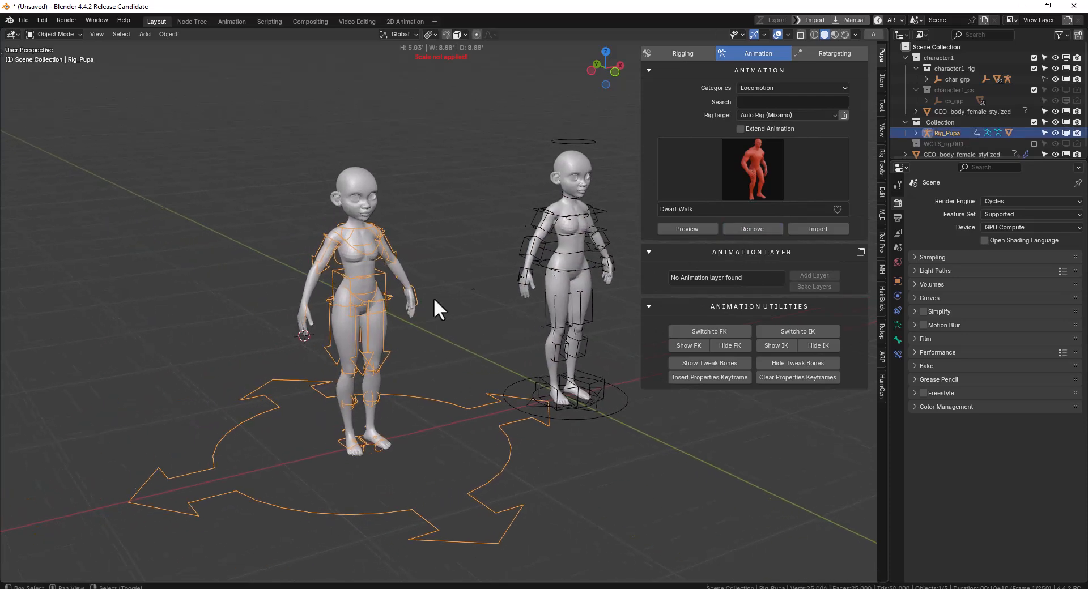
click(751, 116)
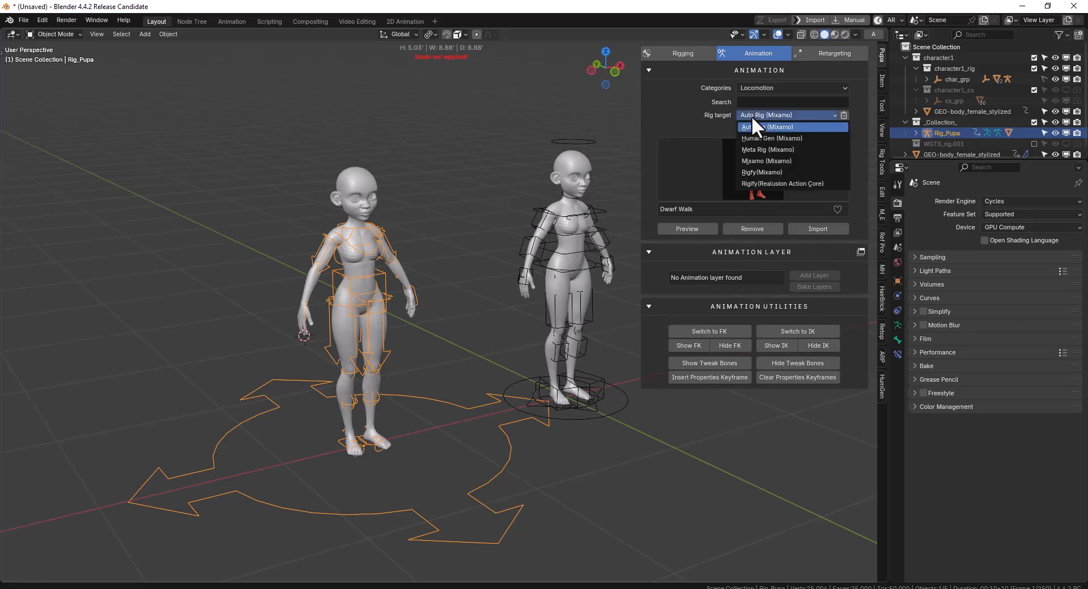
click(768, 173)
middle_drag(478, 232, 445, 231)
Import Walking.fbx from the Downloads folder and preview it on the Rig_Pupa character
click(831, 229)
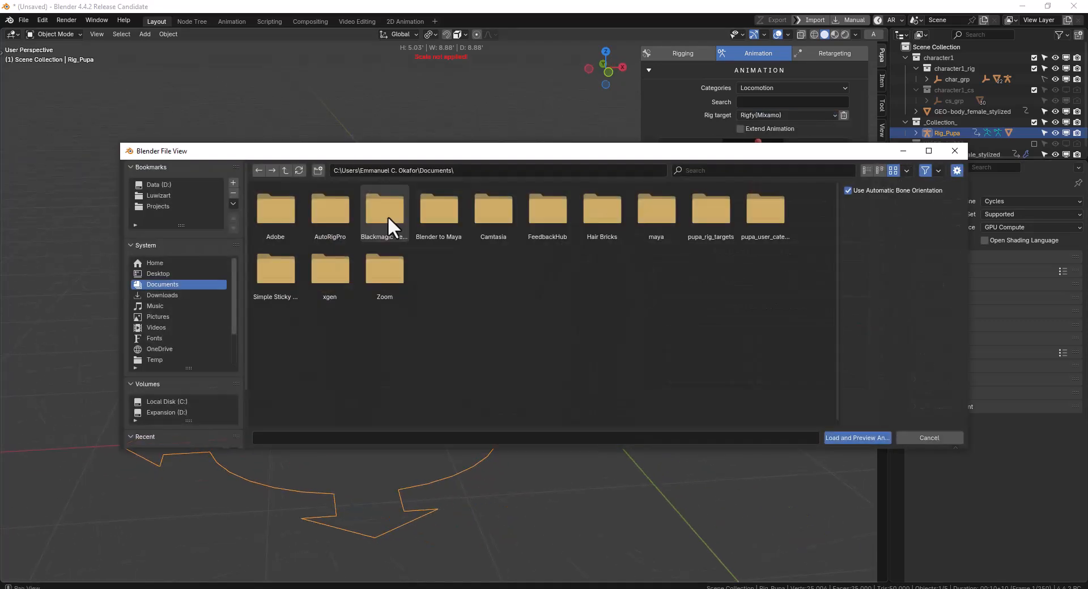
click(165, 295)
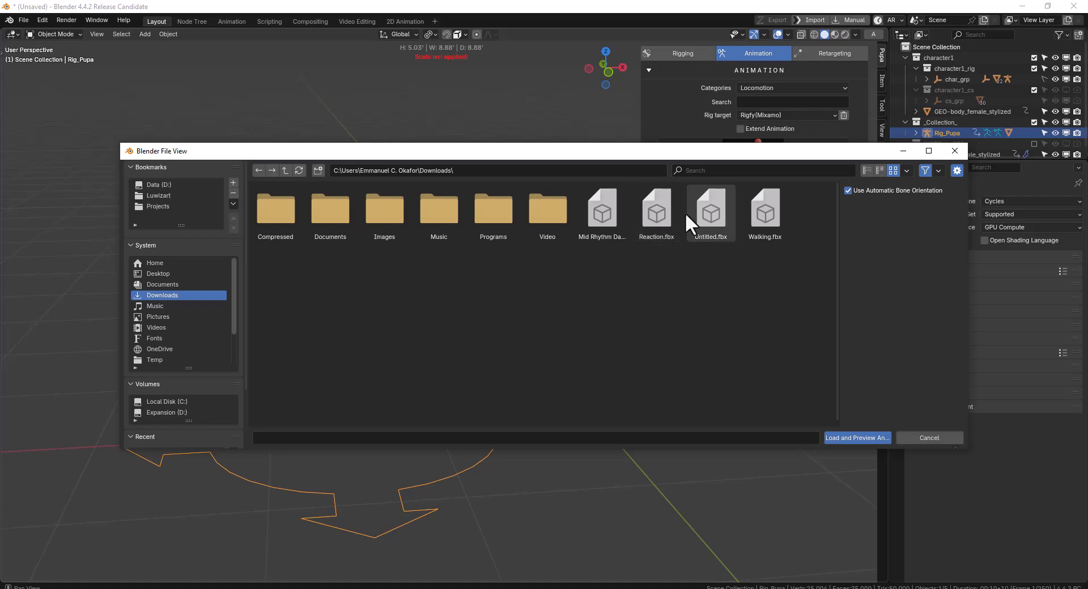
double_click(771, 220)
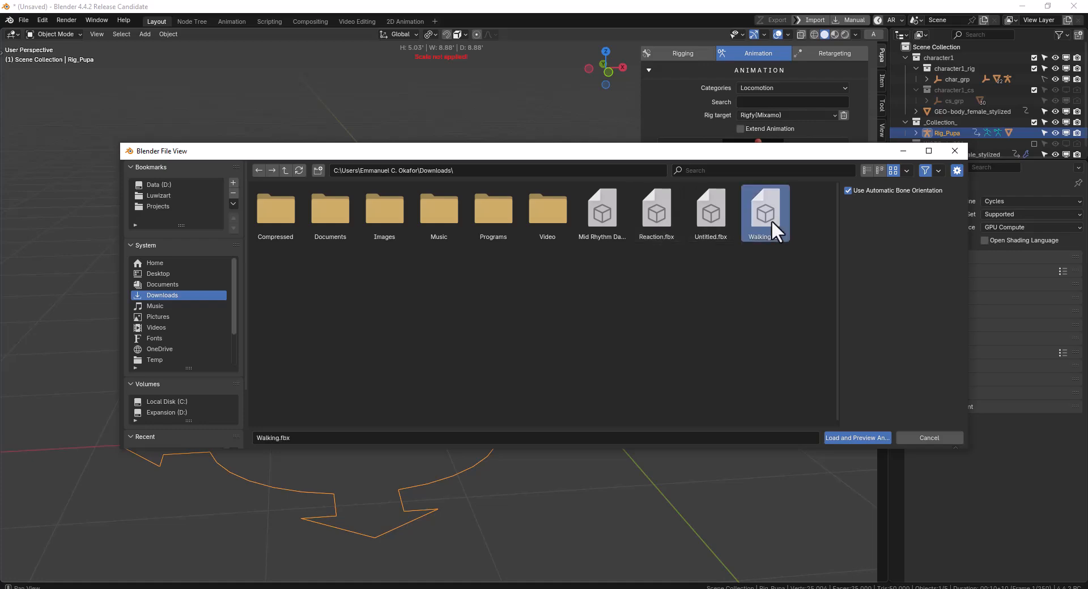
click(687, 229)
middle_drag(413, 230, 714, 228)
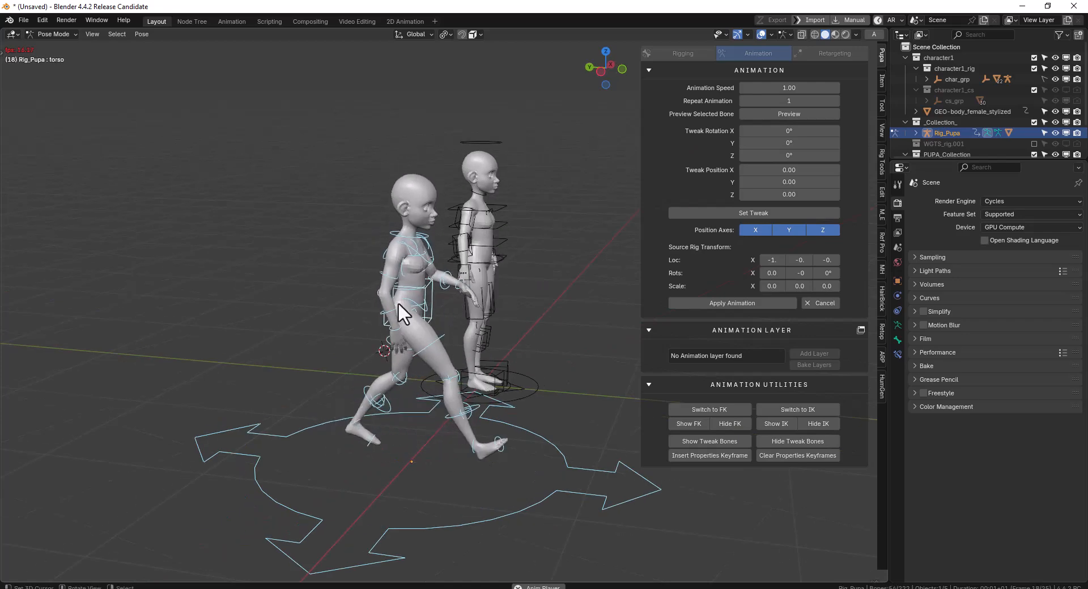
Cancel the Walking preview, then import Reaction.fbx from the Downloads folder and preview it on the Rig_Pupa character
click(829, 304)
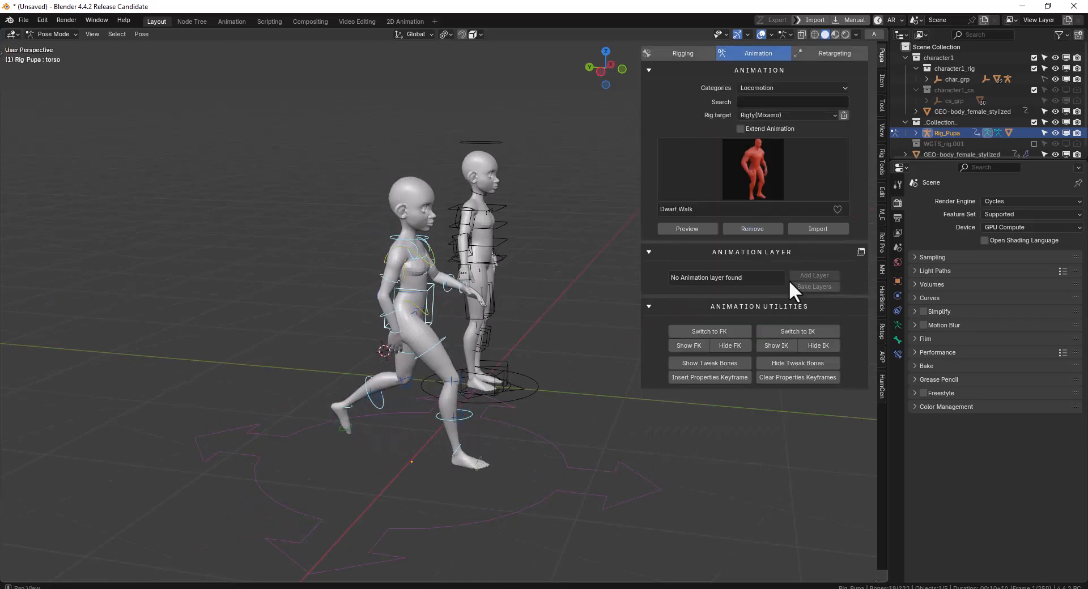
click(830, 227)
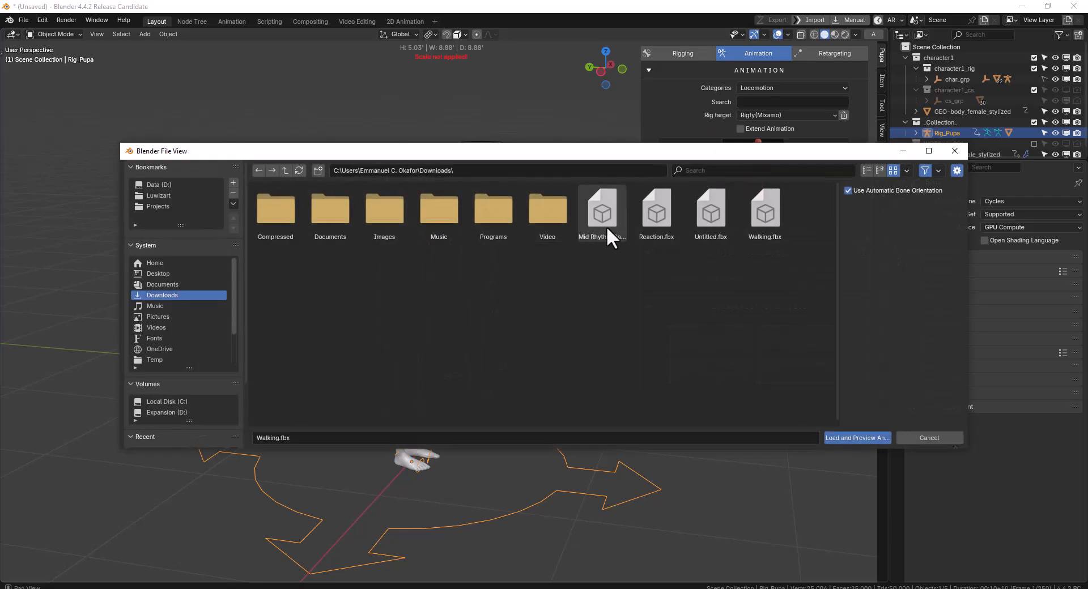
click(615, 220)
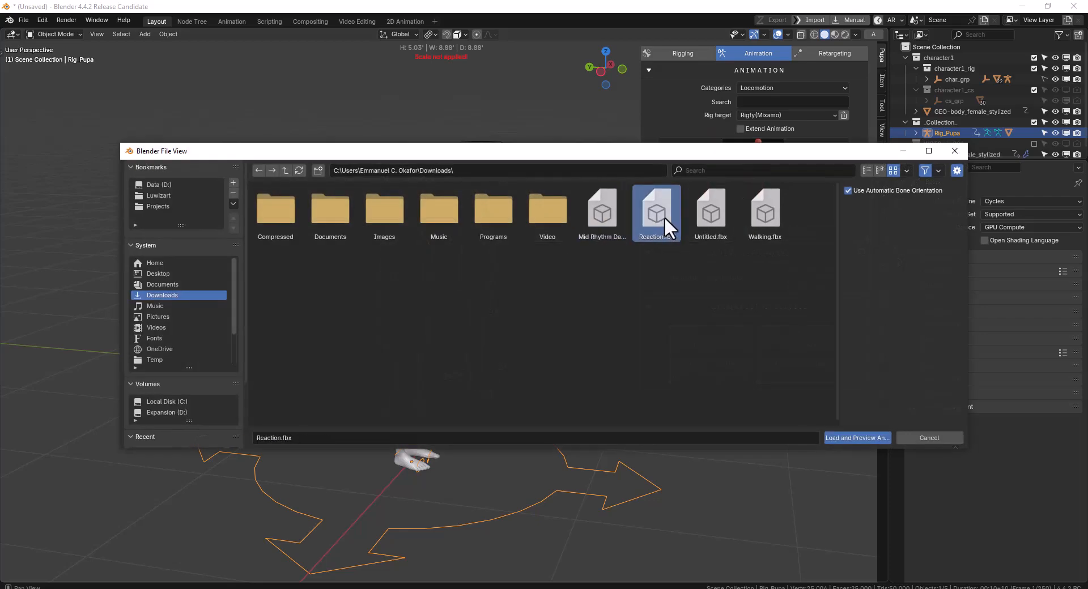
double_click(664, 217)
key(space)
middle_drag(511, 266, 439, 272)
key(space)
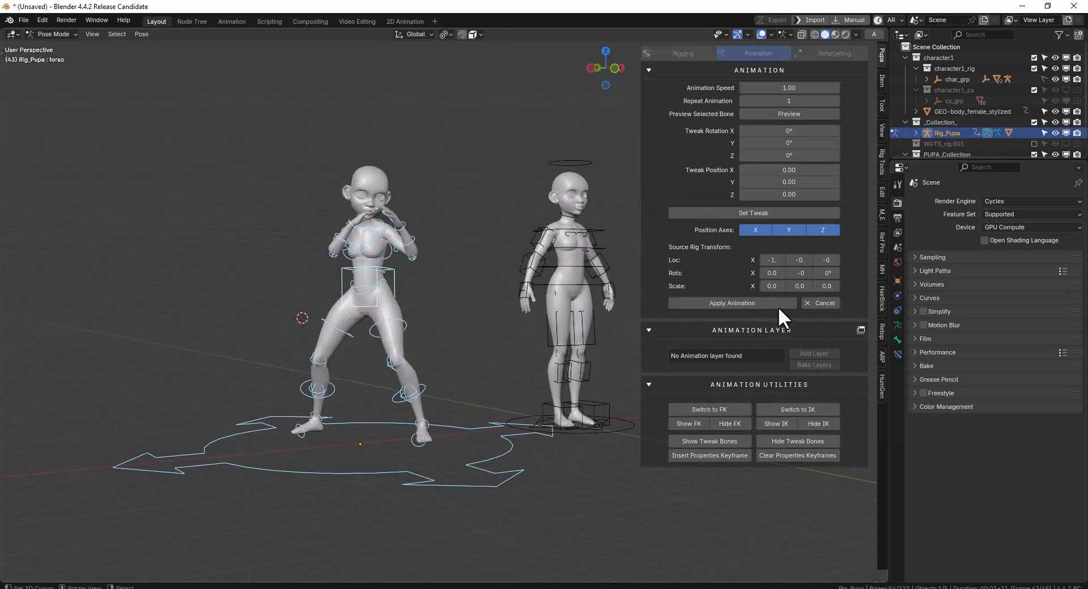
Cancel and remove the Reaction animation from Rig_Pupa, and set the rig target to Rigify(Realusion Action Core)
click(821, 304)
click(749, 226)
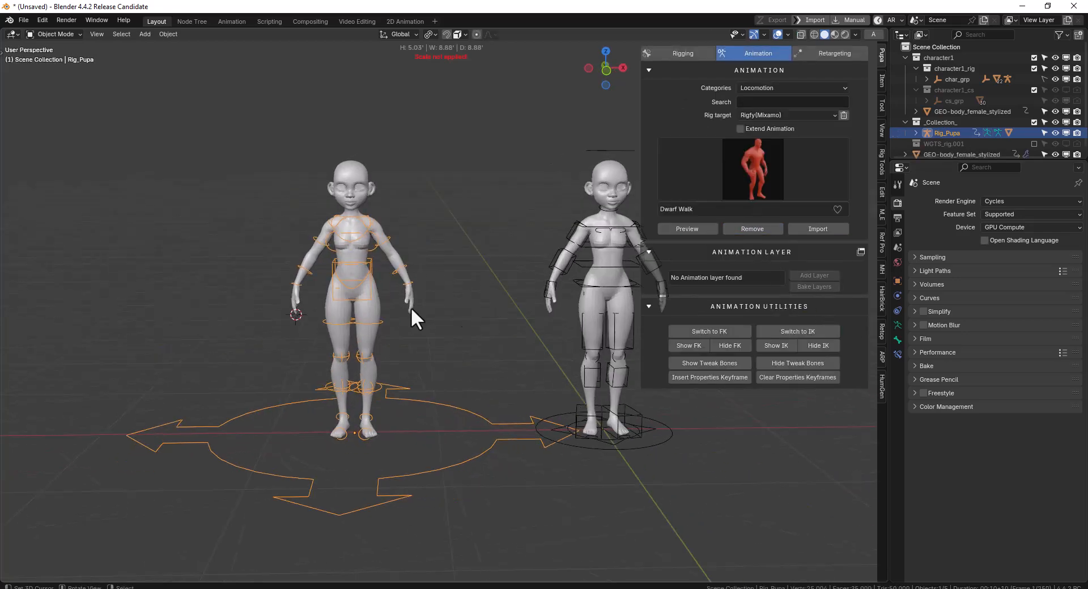
click(791, 116)
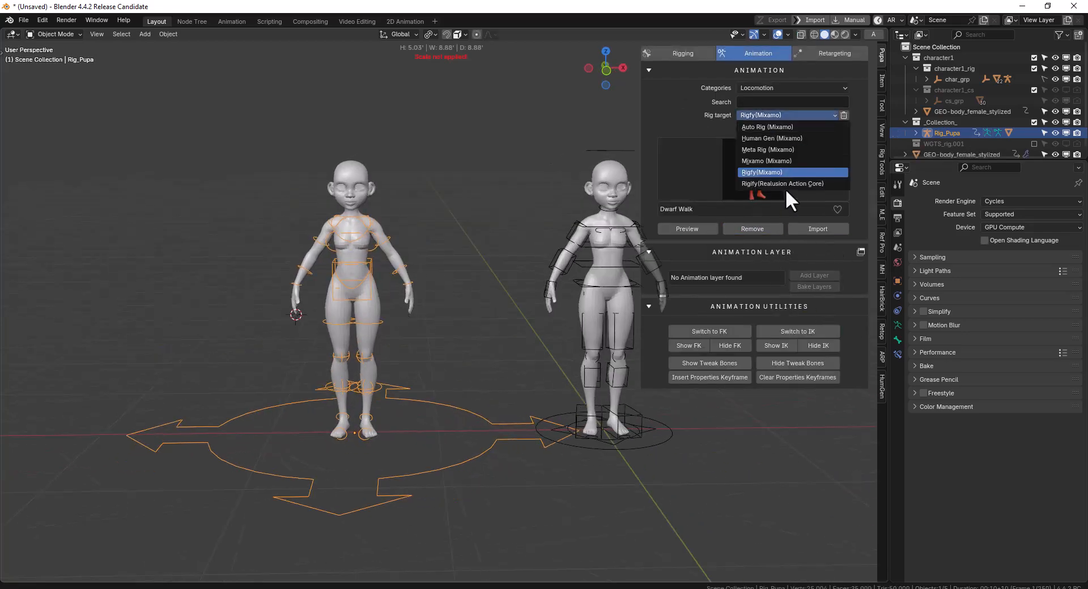
click(785, 184)
Import the seminar_briefing_m_270768 motion from Downloads\Compressed\Motion and preview it on the Rig_Pupa character
middle_drag(462, 281, 426, 295)
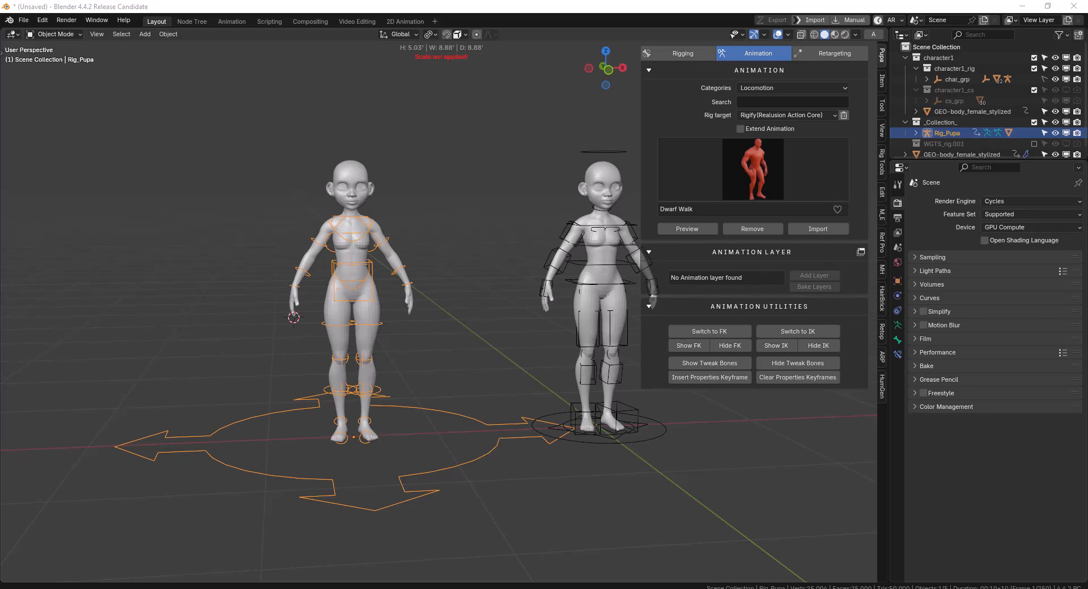
drag(0, 70, 530, 1)
middle_drag(391, 228, 426, 217)
scroll(434, 216, up, 1)
shift+middle_drag(250, 212, 873, 88)
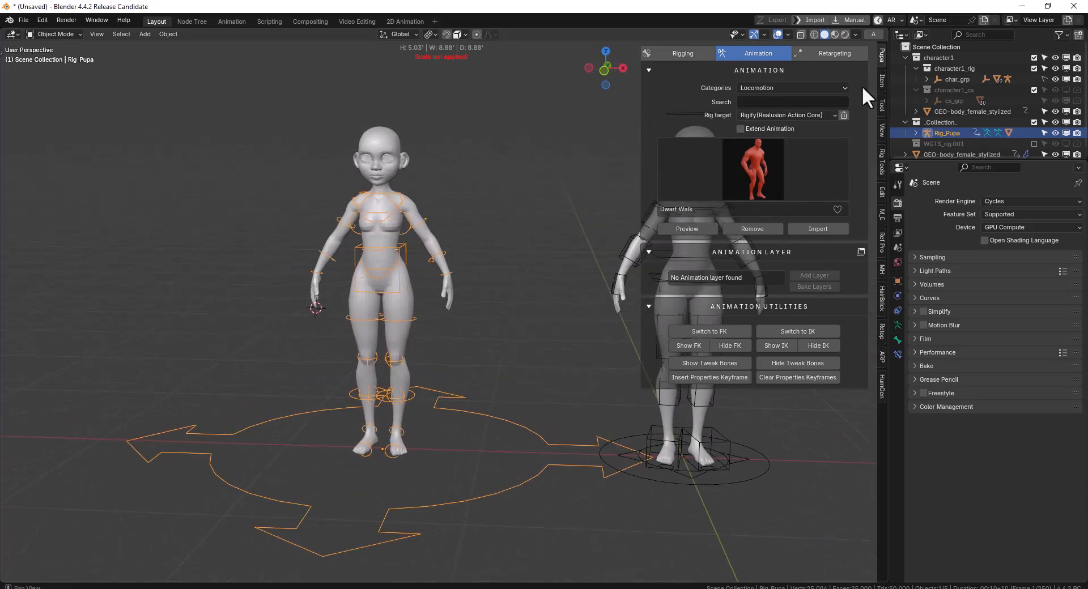
click(831, 232)
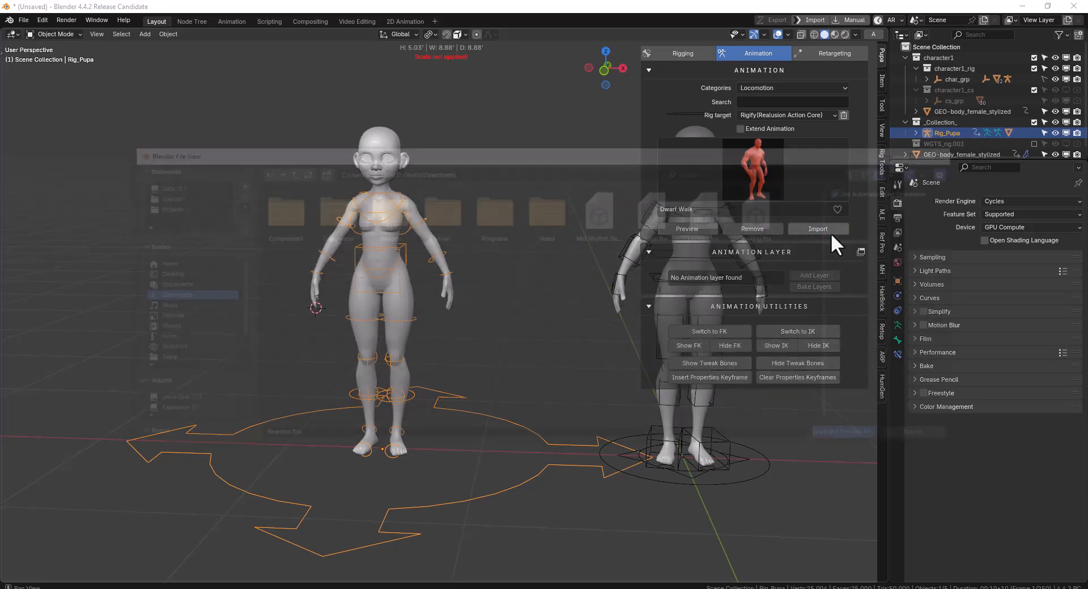
double_click(284, 233)
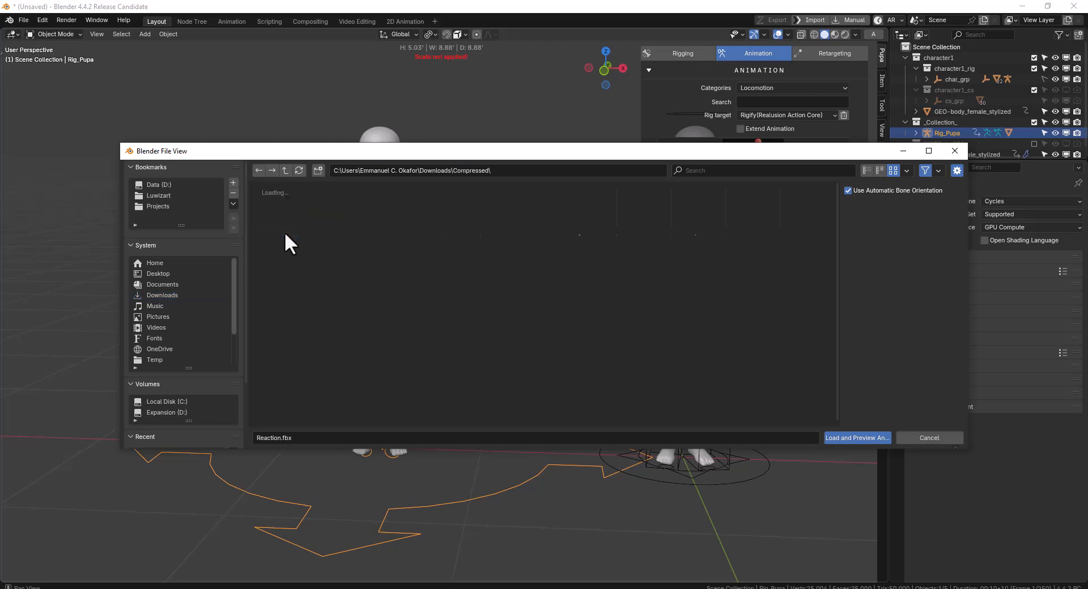
double_click(289, 231)
double_click(276, 215)
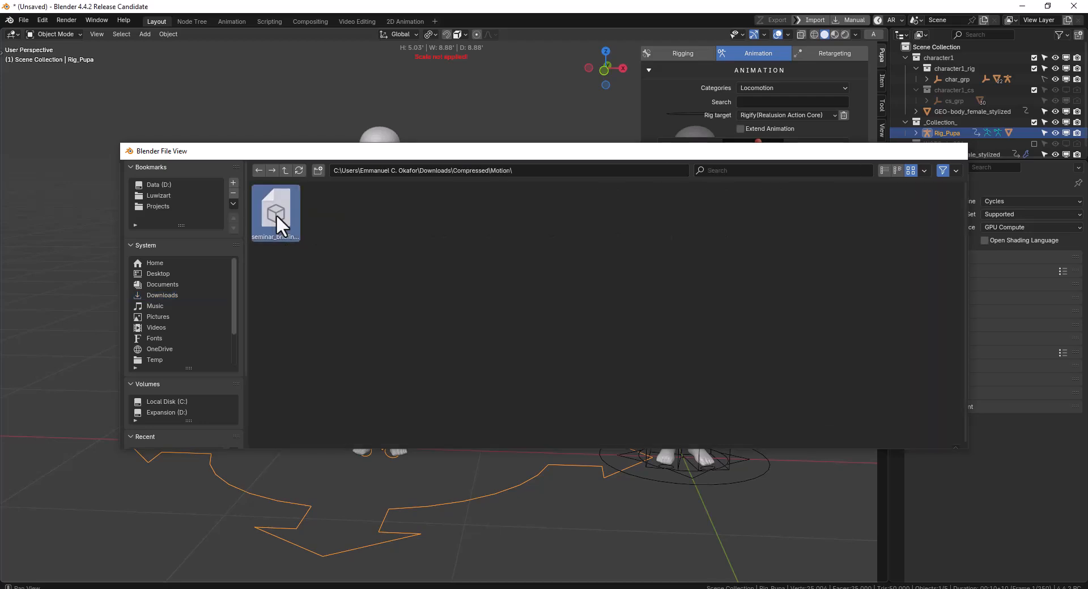
Rotate the left forearm and left hand FK bones of Rig_Pupa freely and set each rotation as a tweak
middle_drag(430, 220, 392, 224)
click(347, 227)
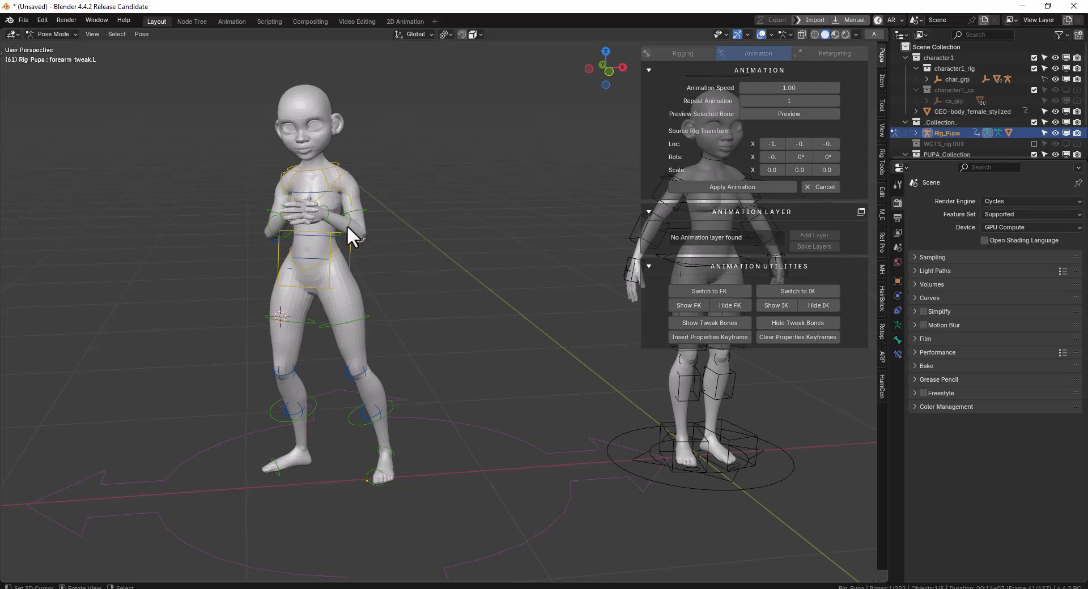
key(r)
key(r)
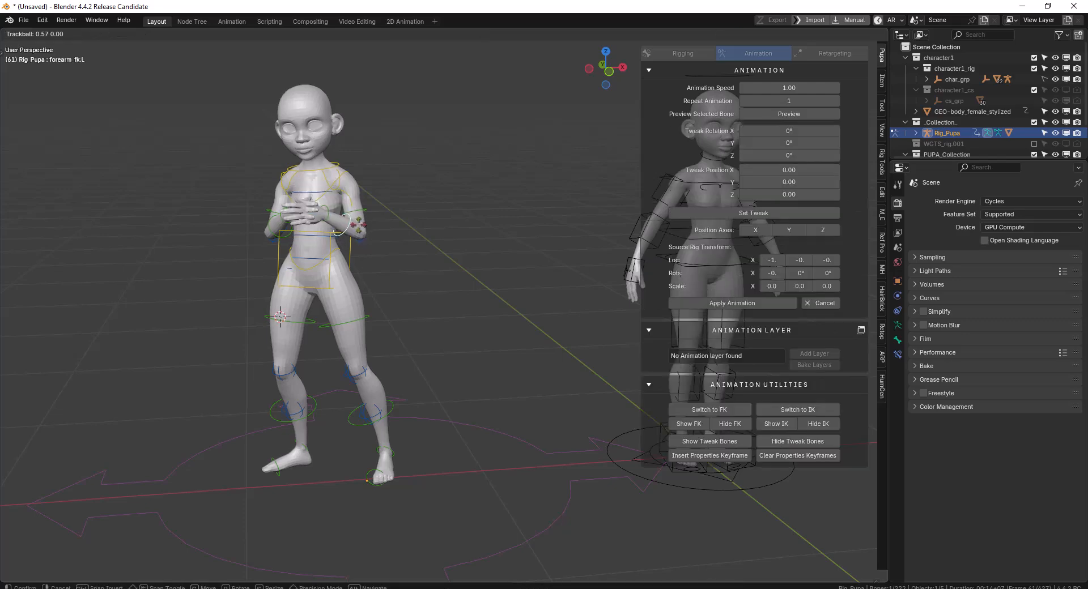
click(376, 227)
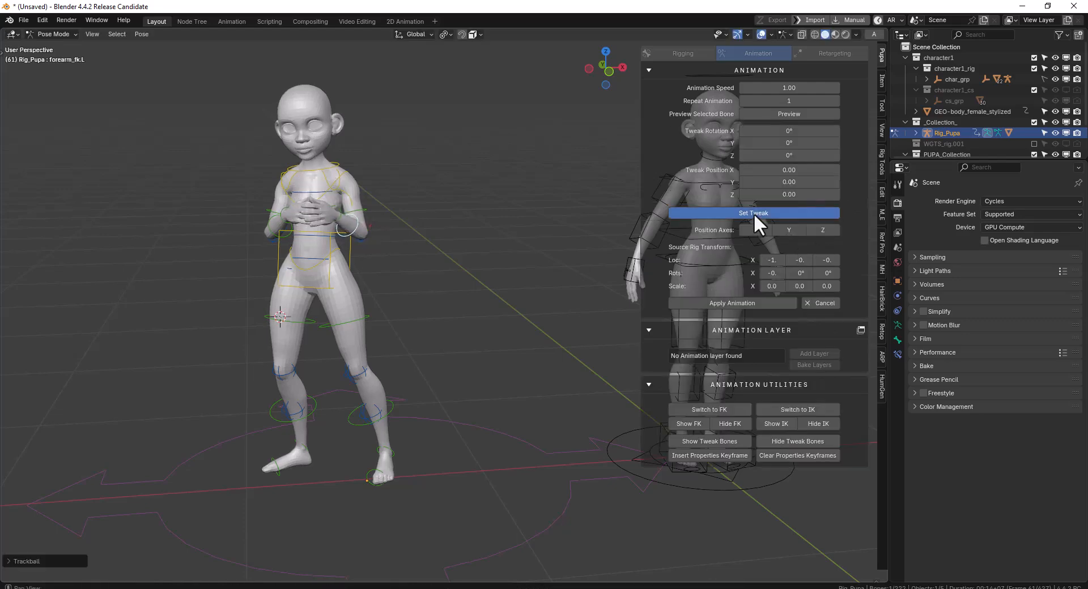
click(339, 215)
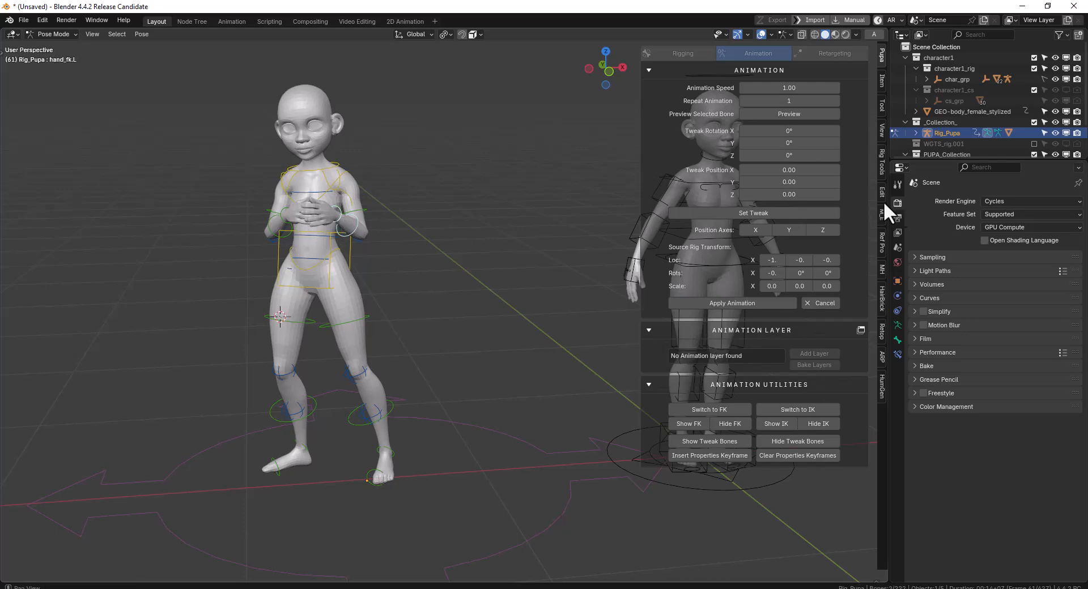
click(757, 213)
Rotate the right forearm FK bone outward by about 28° in Y and set it as a tweak
middle_drag(304, 217, 334, 219)
scroll(317, 216, up, 1)
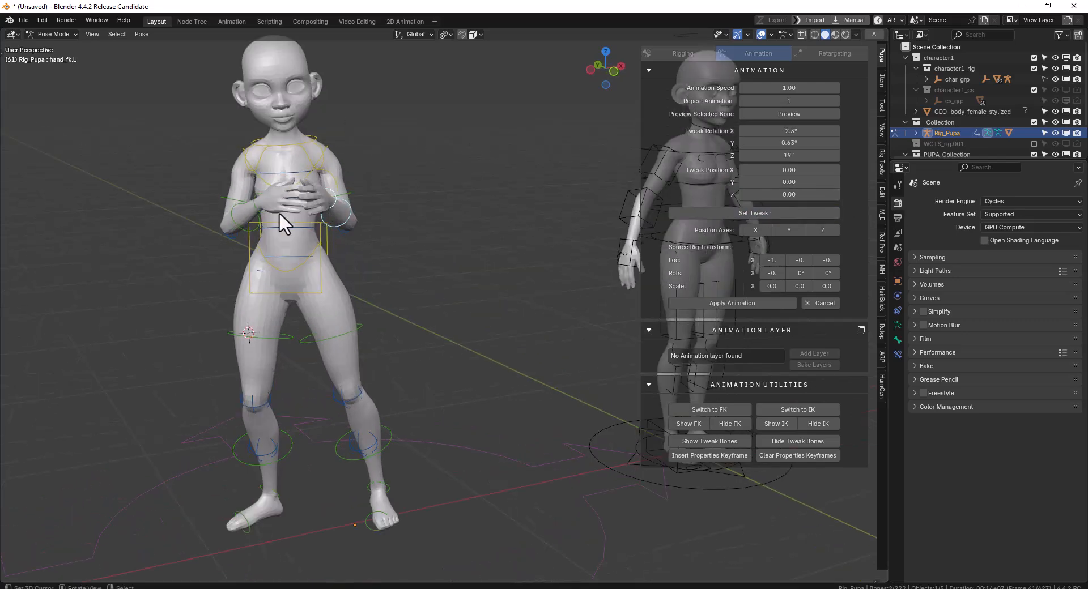
click(253, 205)
click(233, 216)
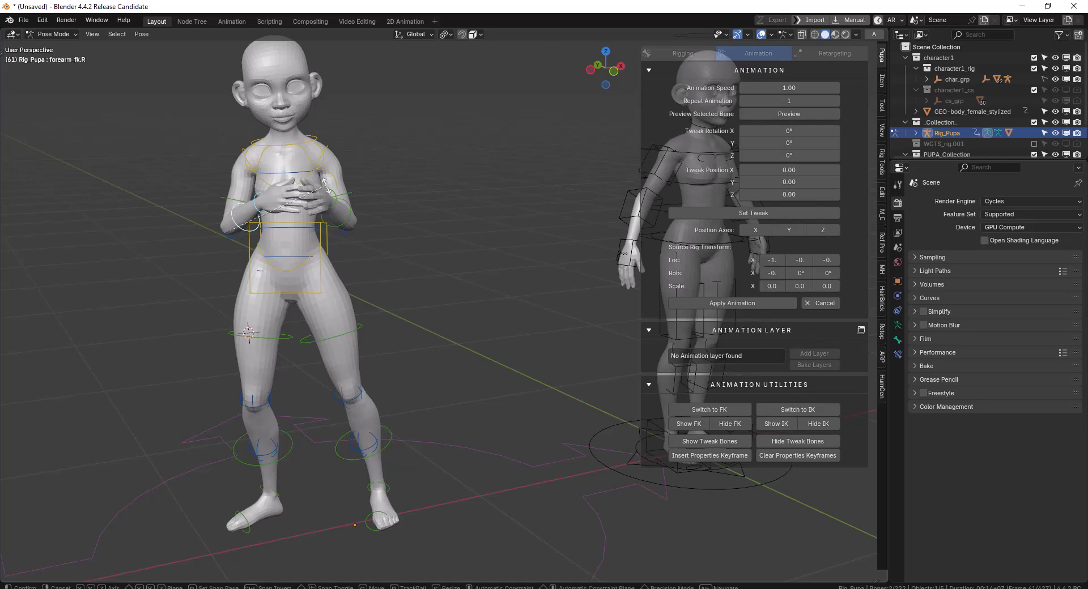
key(r)
key(r)
click(554, 202)
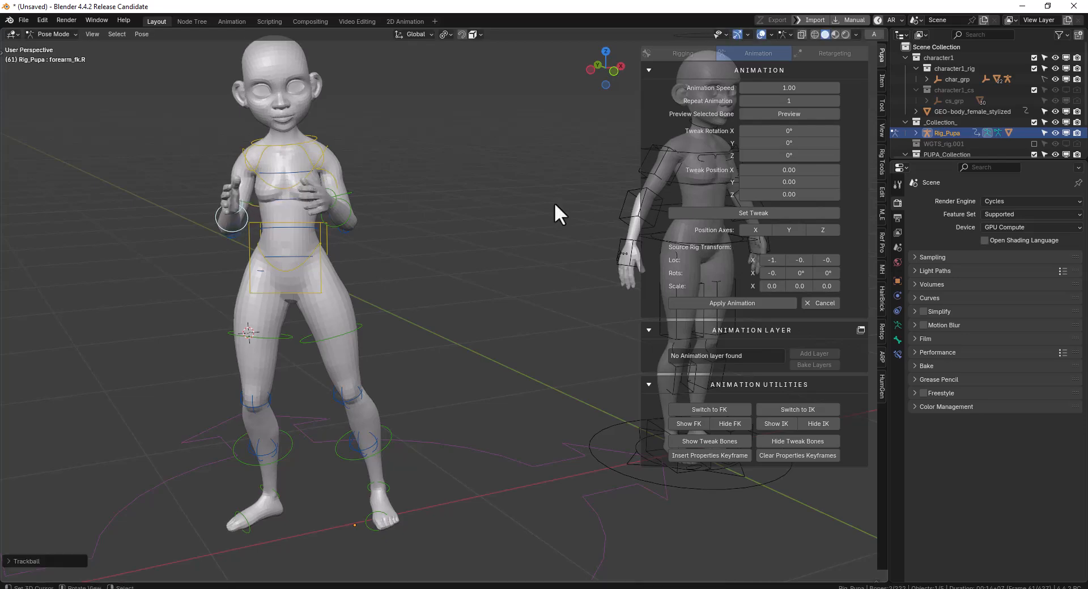
click(749, 209)
Play the tweaked seminar briefing animation and examine the arm motion on Rig_Pupa from several angles
middle_drag(347, 227, 376, 232)
key(shift+space)
scroll(385, 224, down, 2)
right_click(377, 231)
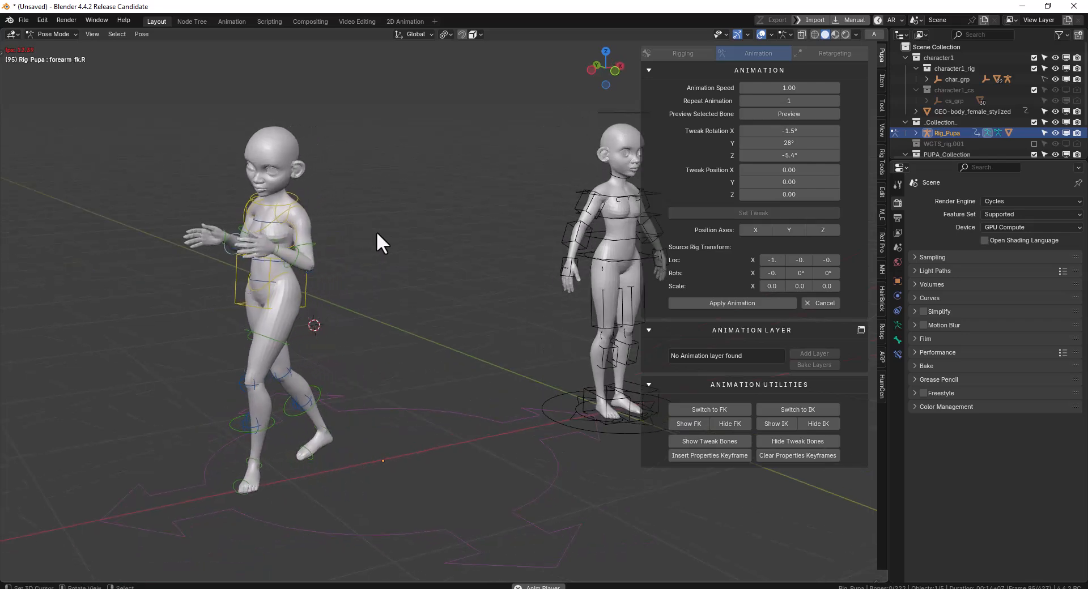
scroll(375, 235, down, 3)
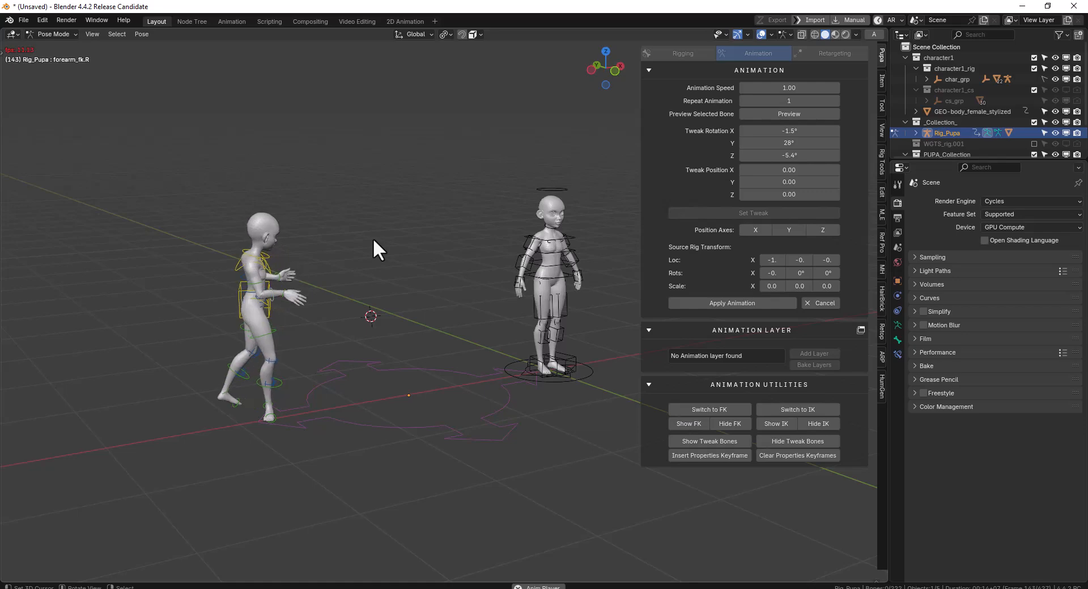
mouse_move(359, 243)
middle_down()
mouse_move(450, 233)
mouse_move(341, 236)
middle_up()
key(space)
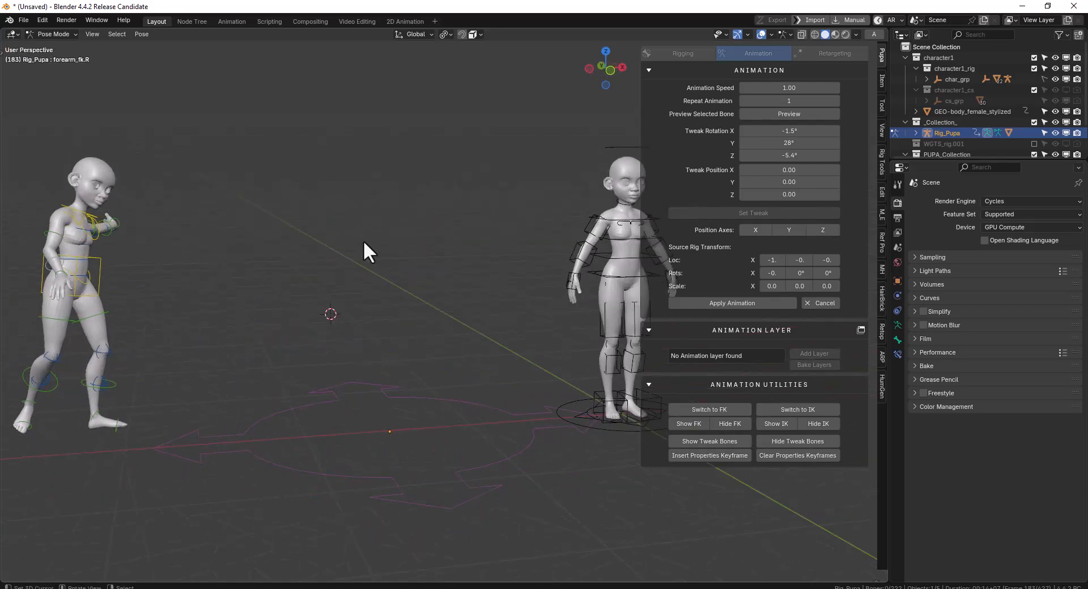
Cancel the seminar briefing preview and remove the animation from Rig_Pupa
key(KP_1)
click(833, 302)
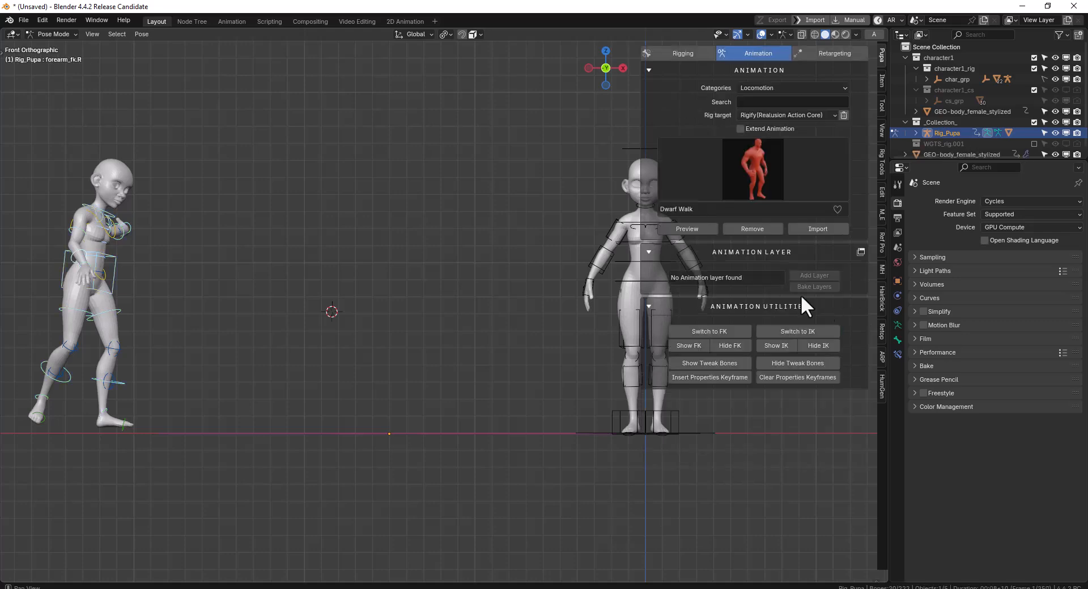
click(749, 228)
scroll(447, 321, down, 2)
shift+middle_drag(447, 322, 325, 366)
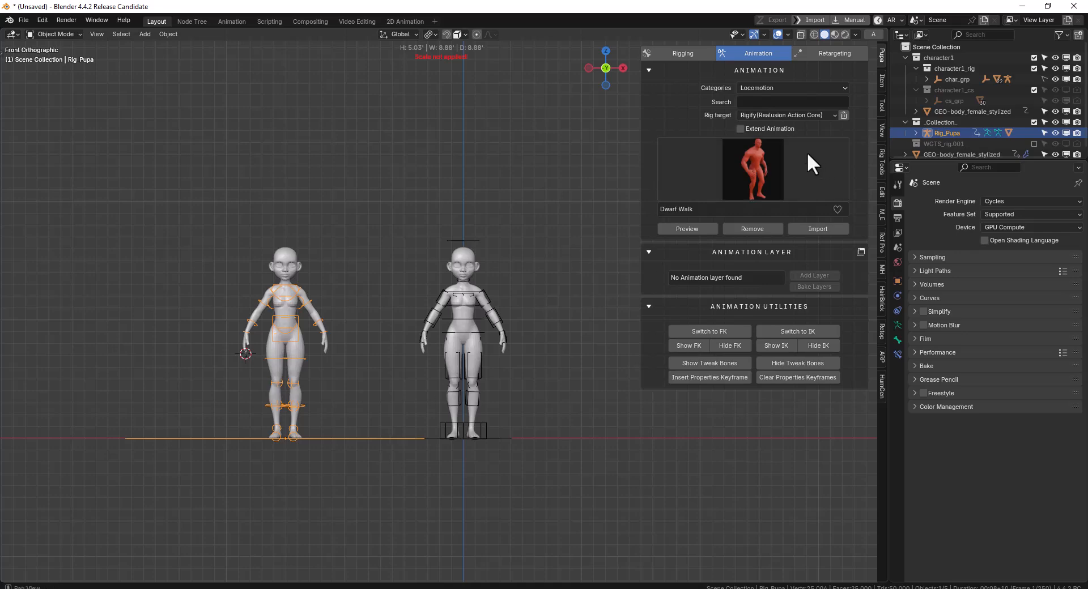
Open the Retargeting tools and select the Auto-Rig Pro character's rig in the viewport
click(844, 53)
shift+middle_drag(590, 238, 508, 276)
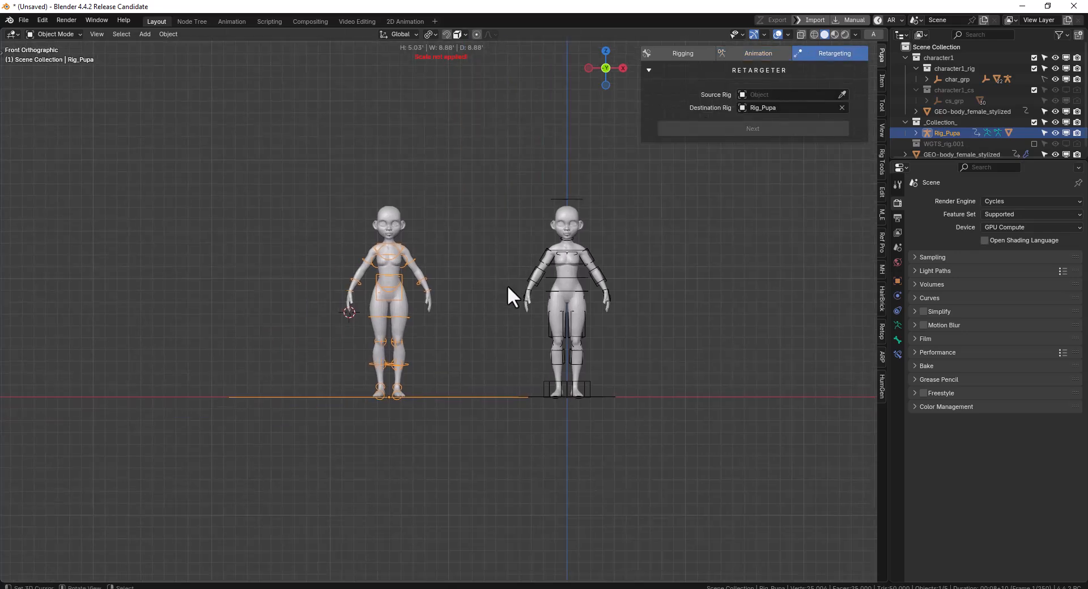
scroll(507, 284, up, 1)
shift+middle_drag(597, 282, 497, 279)
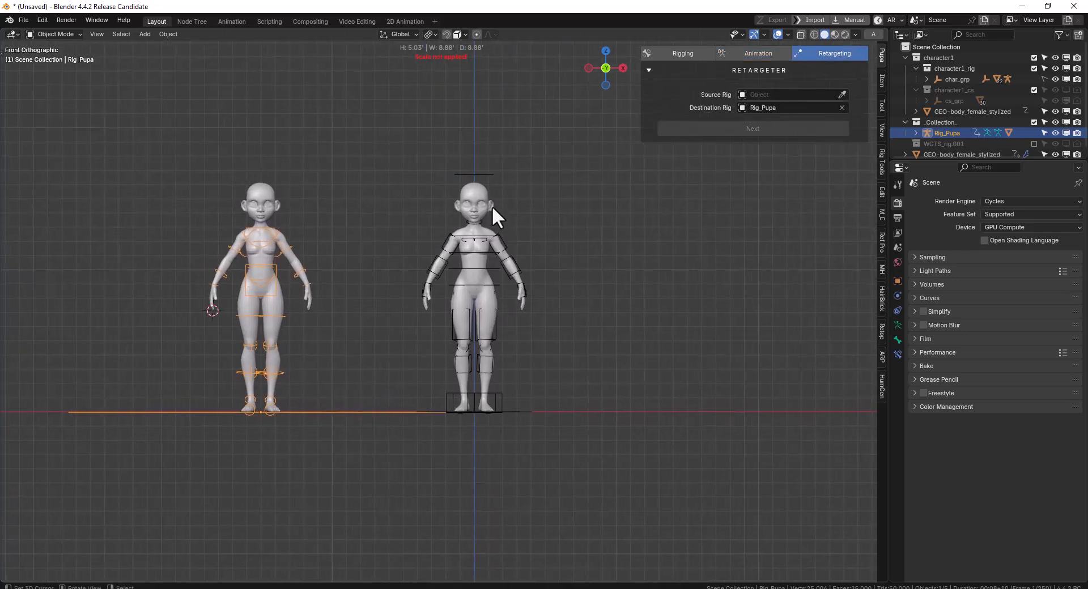
click(487, 174)
click(351, 412)
mouse_move(430, 348)
middle_down()
mouse_move(403, 370)
mouse_move(430, 340)
middle_up()
click(520, 262)
middle_drag(521, 260, 510, 278)
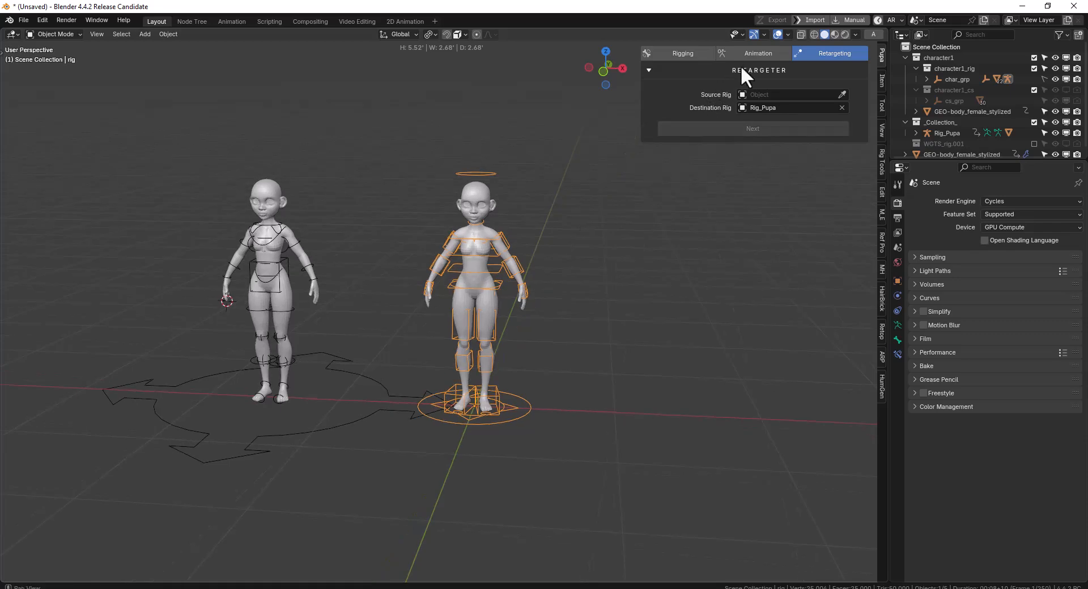
Review the rig target options offered in the animation settings for the Auto-Rig Pro rig
click(747, 53)
click(766, 113)
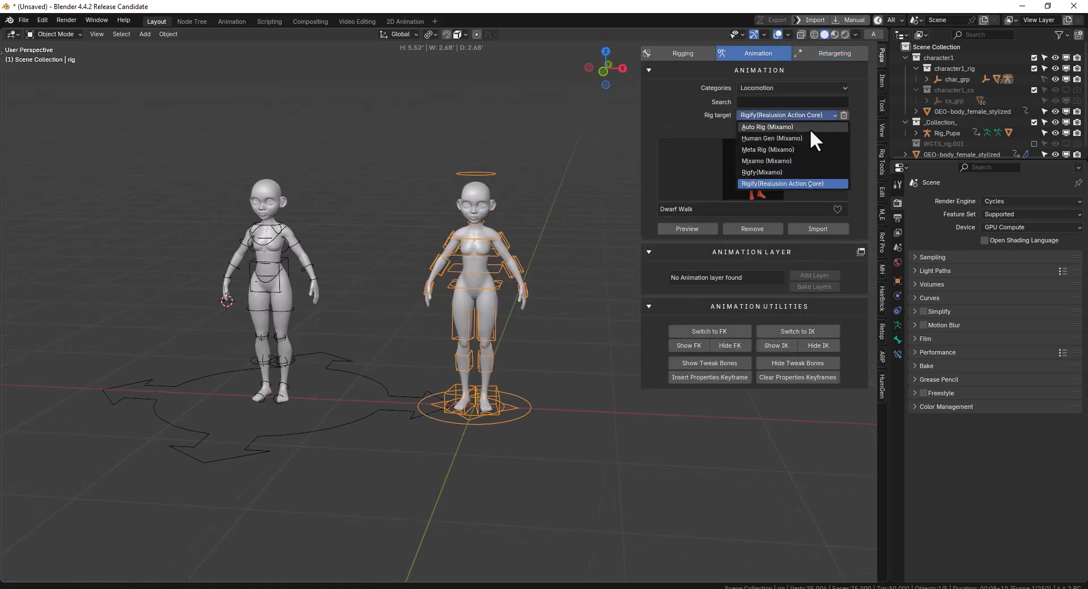
key(KP_1)
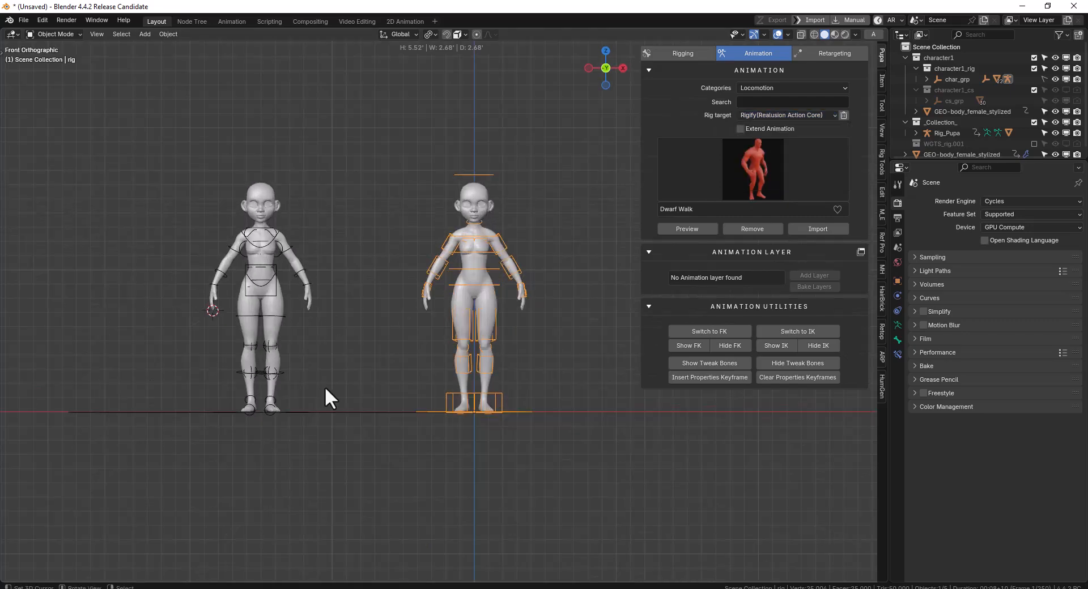
Exclude the _Collection_ collection containing Rig_Pupa from the view layer and reopen the Retargeting tools
click(323, 404)
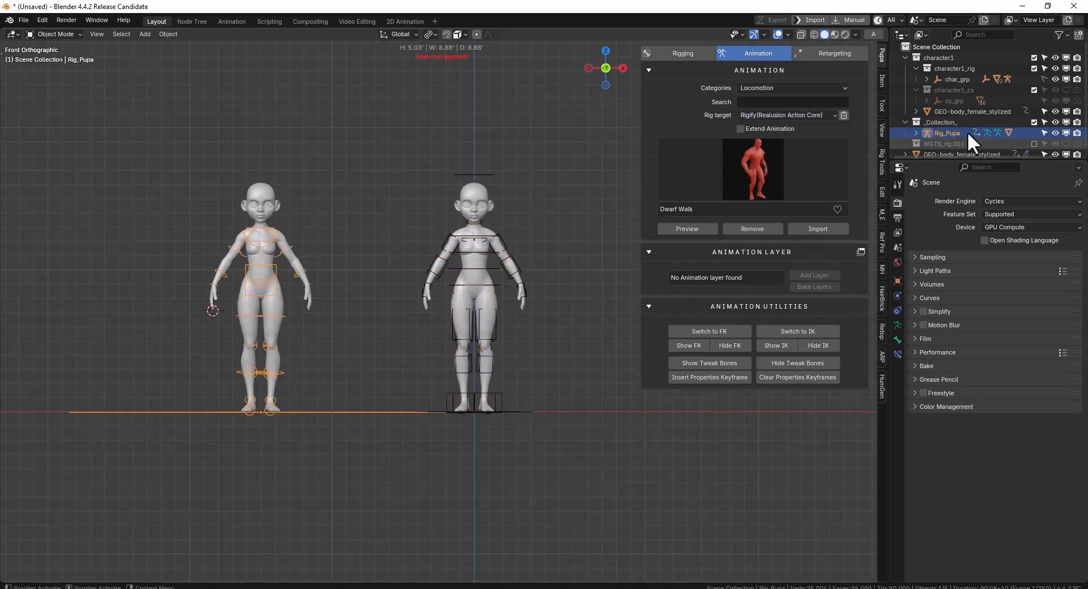
click(1034, 122)
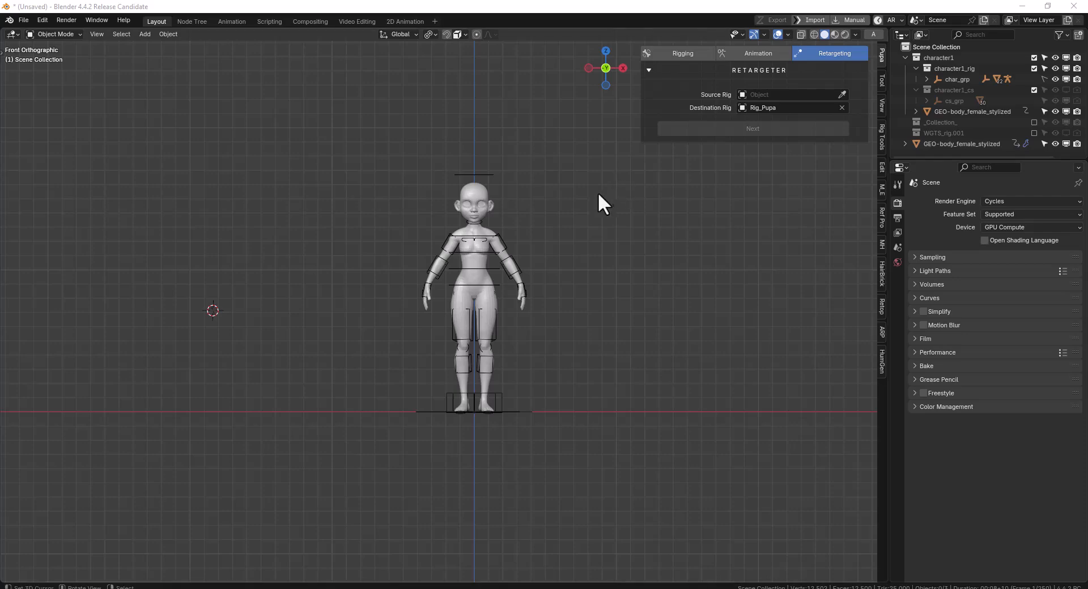
middle_drag(591, 258, 567, 275)
Switch to File Explorer and locate the seminar_briefing_m_270768 3D Object file in Downloads\Compressed\Motion
click(286, 588)
click(348, 211)
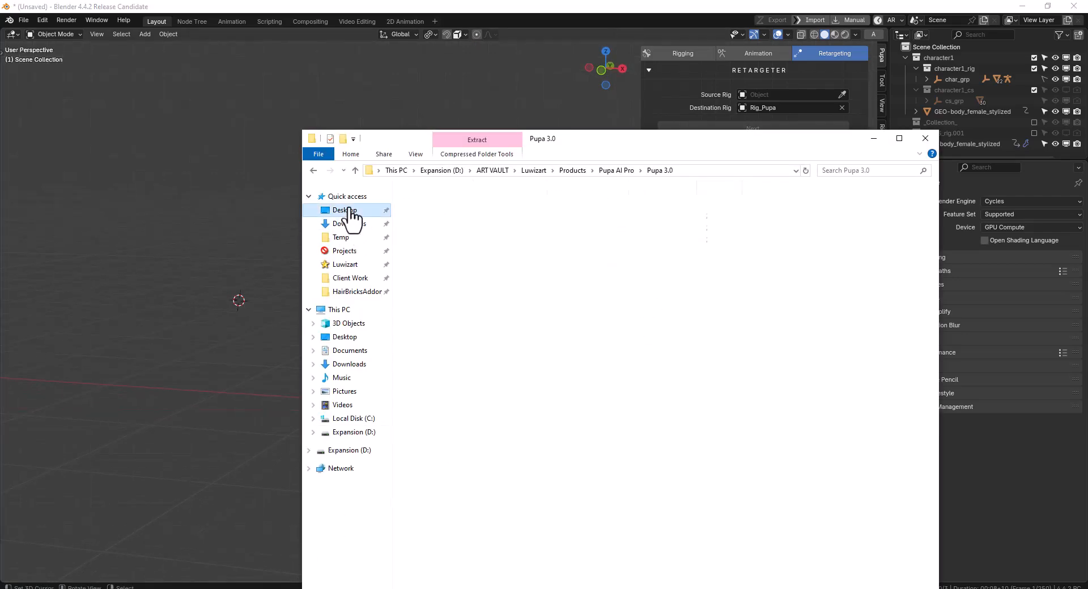
click(474, 219)
double_click(474, 218)
click(420, 216)
click(349, 224)
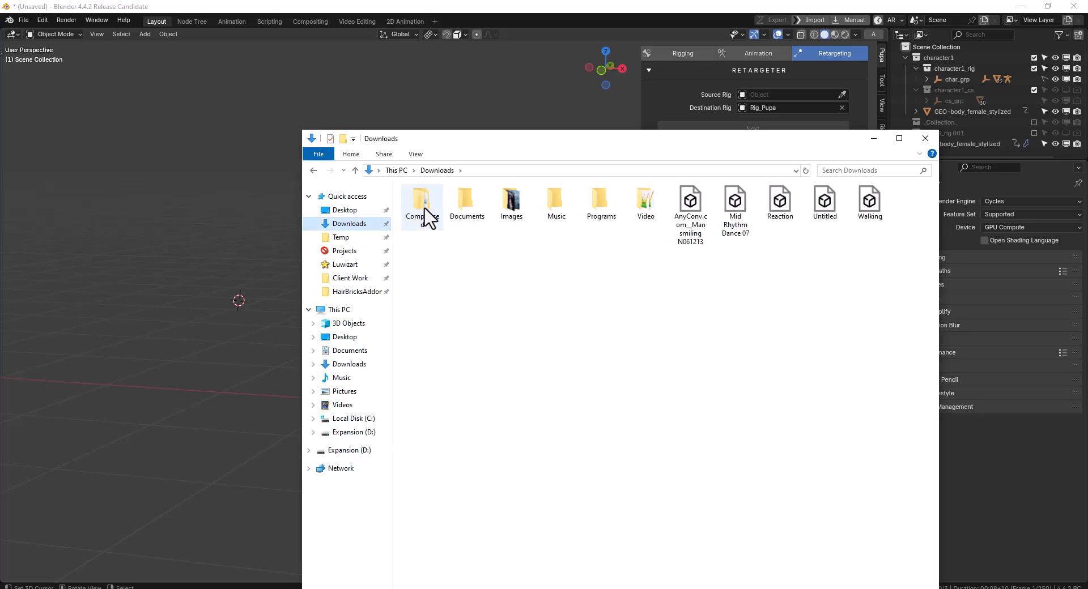
double_click(428, 209)
click(437, 208)
double_click(437, 208)
click(440, 209)
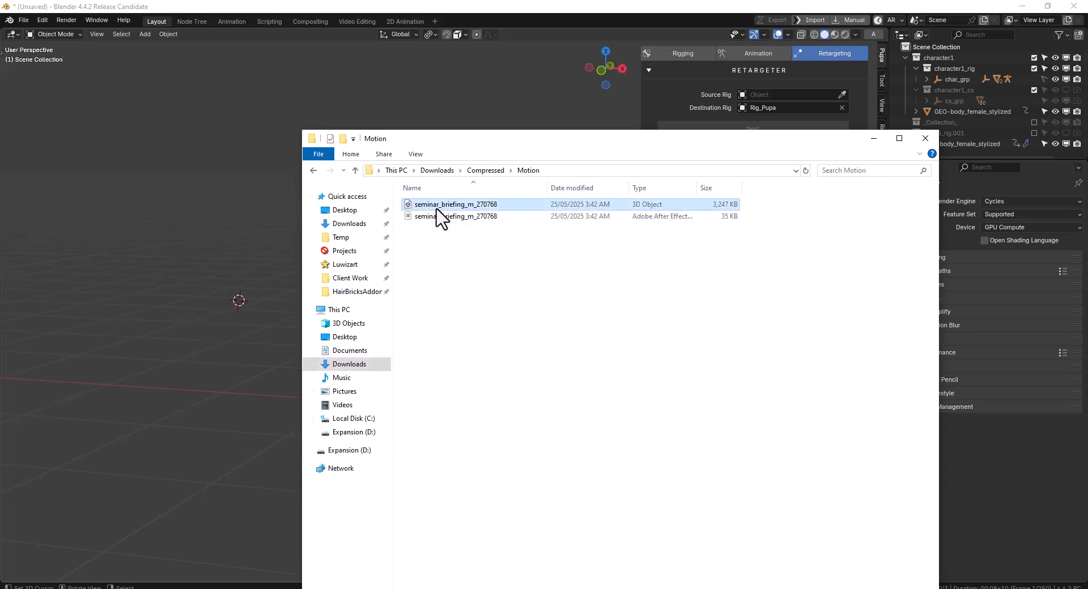
Import the seminar_briefing_m_270768 FBX into the Blender scene with the default import settings and show it from the front
drag(444, 211, 217, 356)
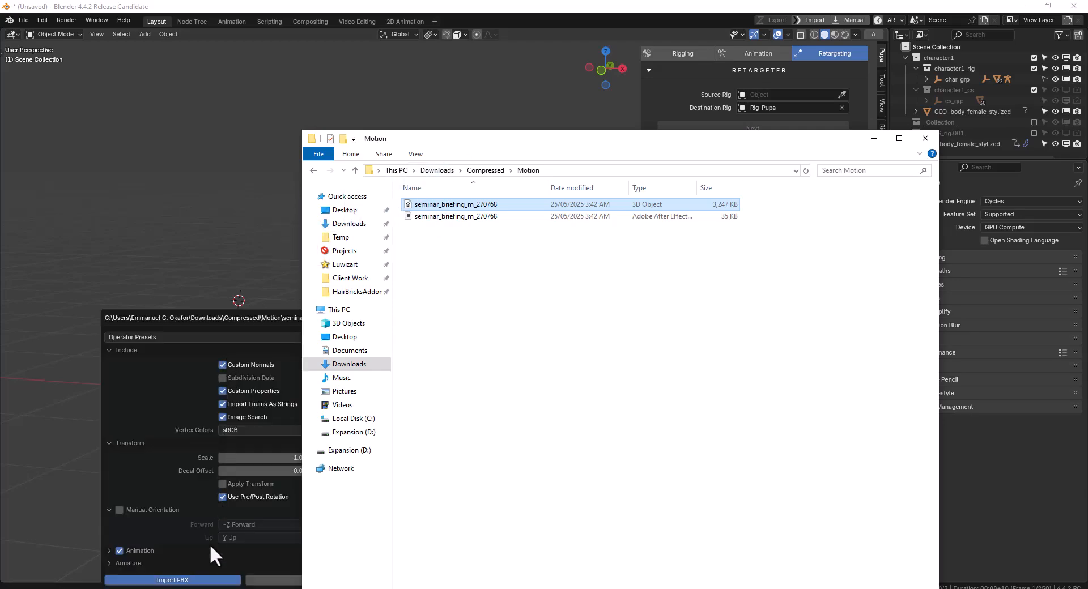
click(210, 580)
key(KP_1)
scroll(553, 289, up, 2)
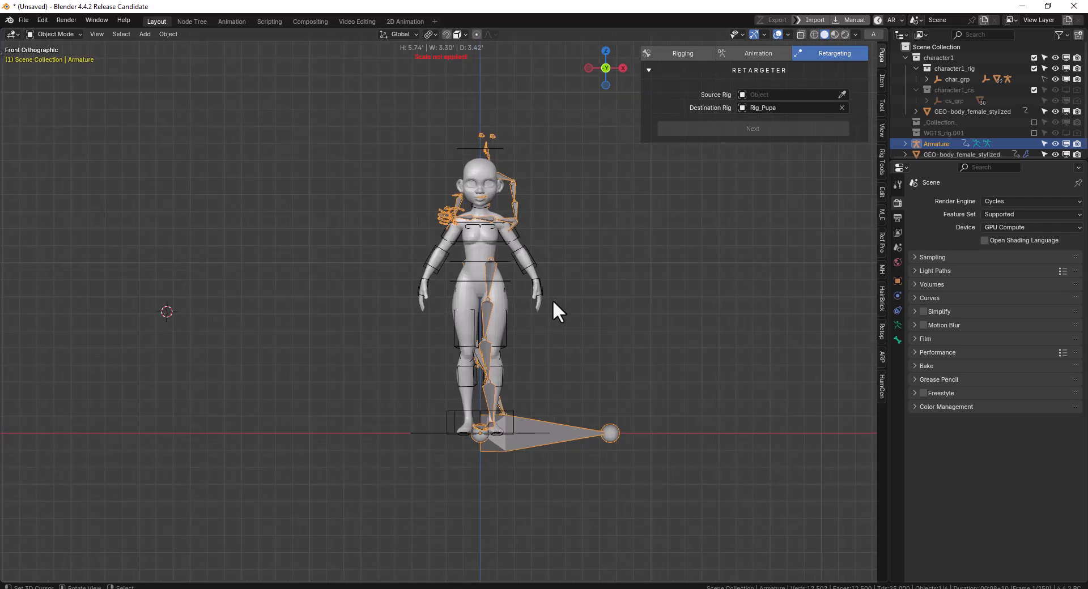
Clear the pose rotation on the imported armature's bones and move the armature about 0.73 m along negative X beside the character
key(ctrl+Tab)
key(alt+r)
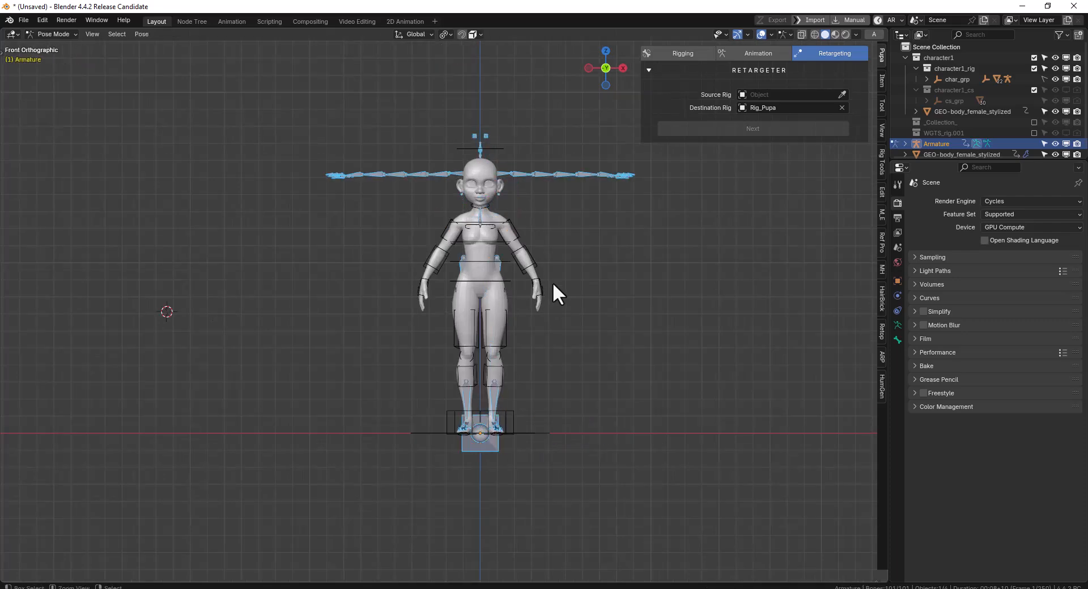
key(ctrl+Tab)
key(g)
key(x)
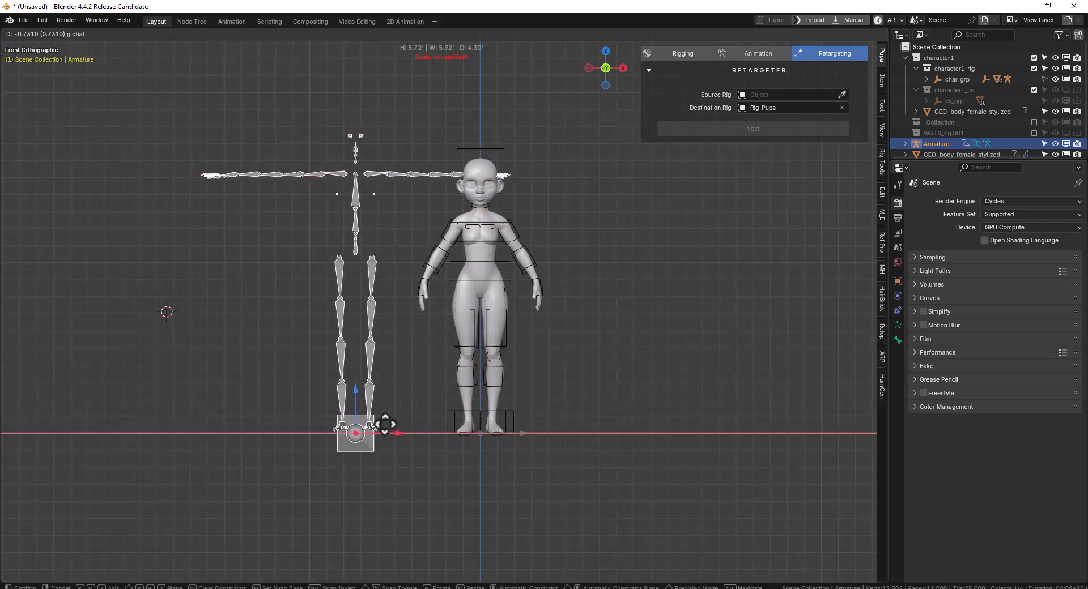
click(345, 418)
Put the imported armature and the Auto-Rig Pro rig into Pose Mode together with no bones selected
middle_drag(480, 332, 485, 233)
shift+right_click(593, 142)
key(ctrl+Tab)
scroll(485, 233, up, 1)
key(alt+a)
Set the retargeter's source rig to Armature, replace the destination Rig_Pupa with the character's Auto-Rig Pro rig, and proceed to bone mapping
click(843, 94)
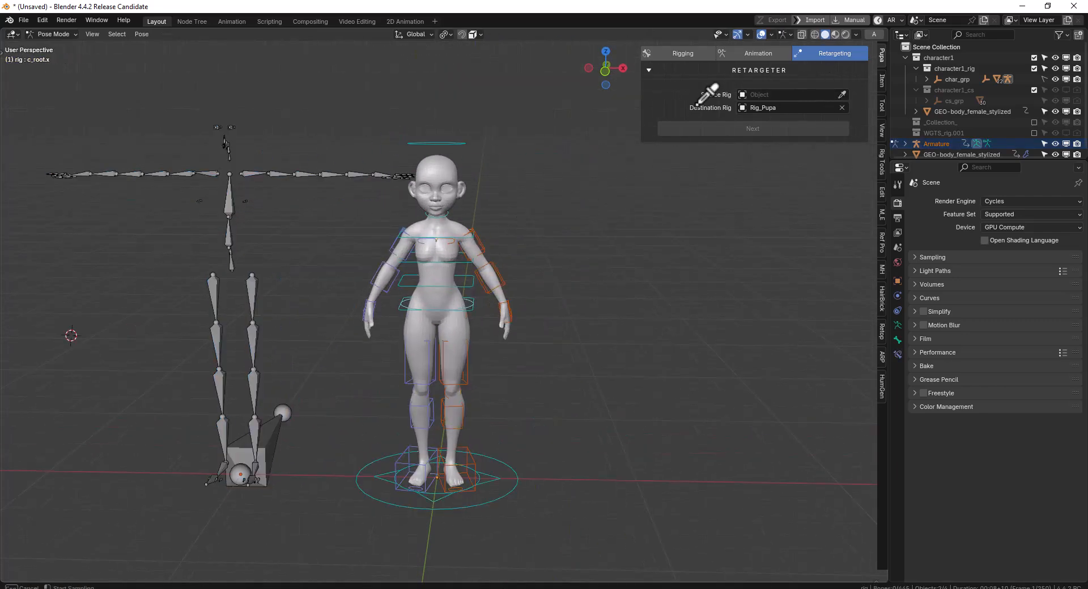
click(232, 210)
shift+middle_drag(311, 195, 401, 177)
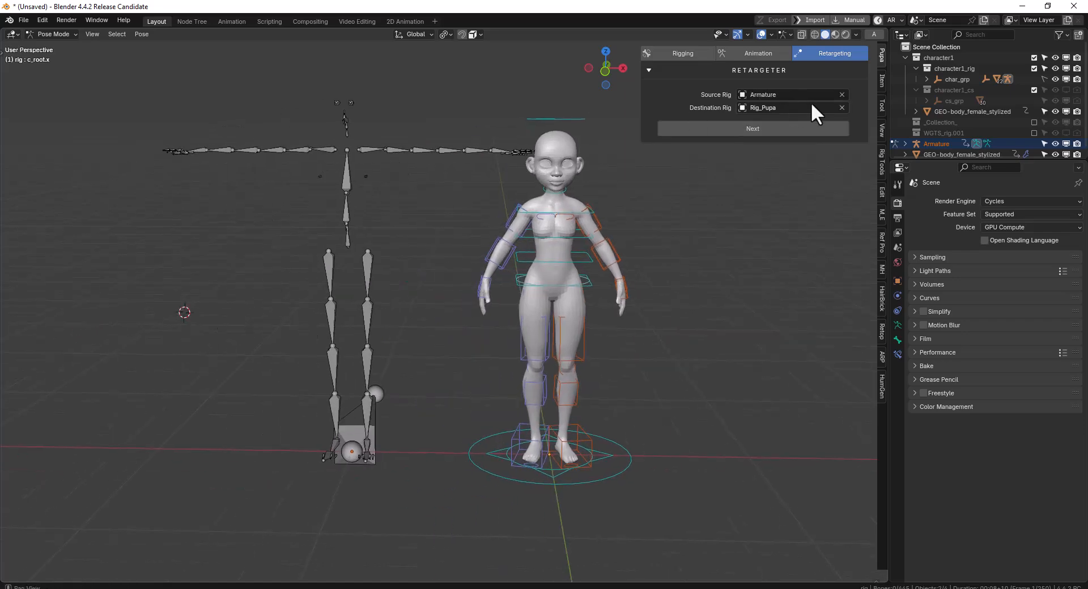
click(842, 107)
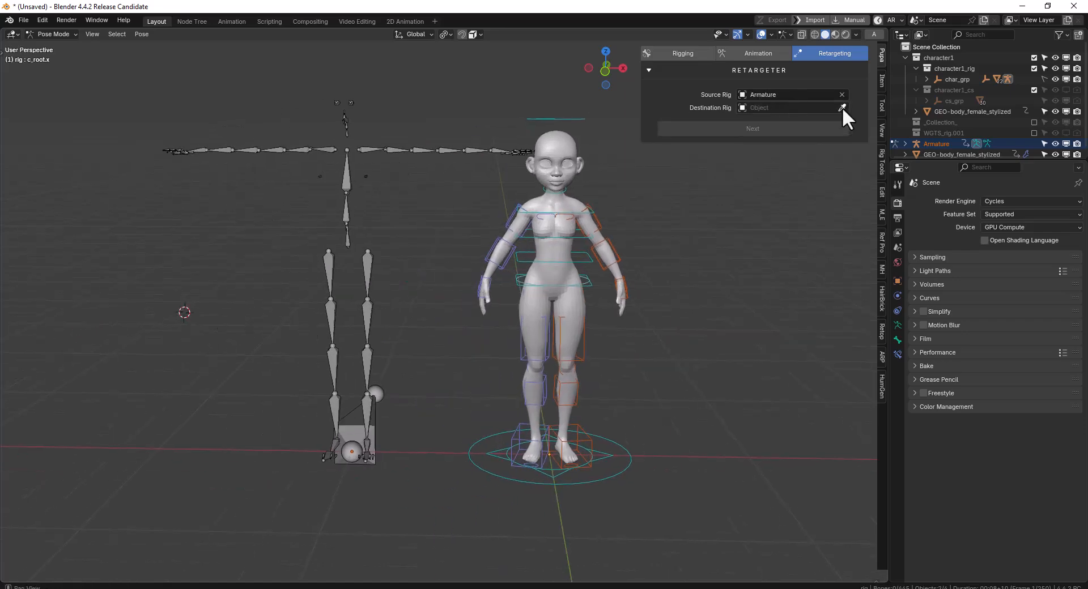
click(558, 133)
middle_drag(558, 133, 597, 137)
click(791, 129)
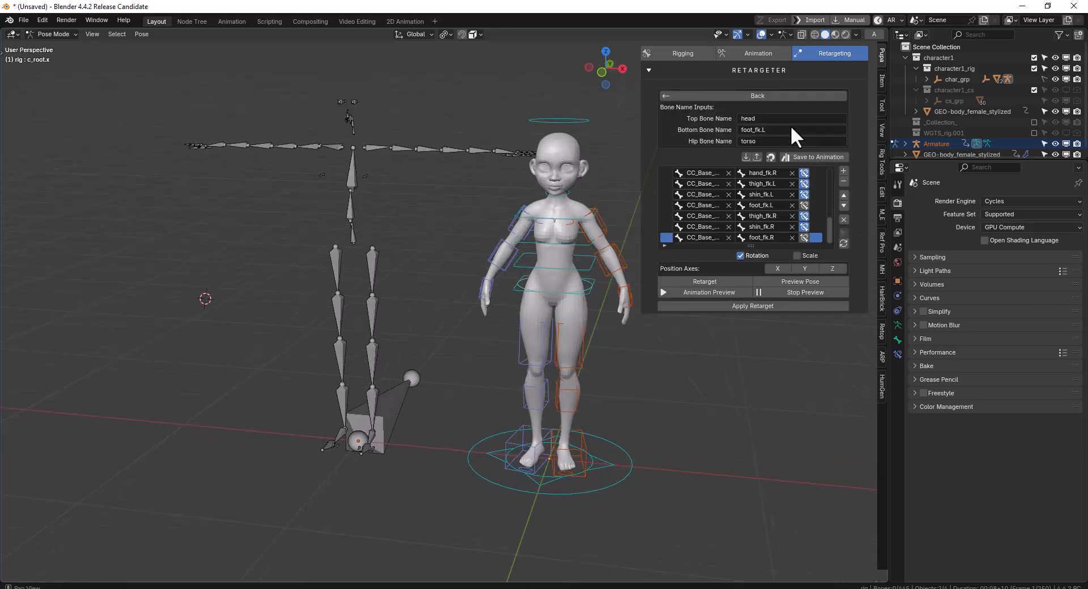
Clear all existing bone mappings and show both rigs from the front
click(842, 222)
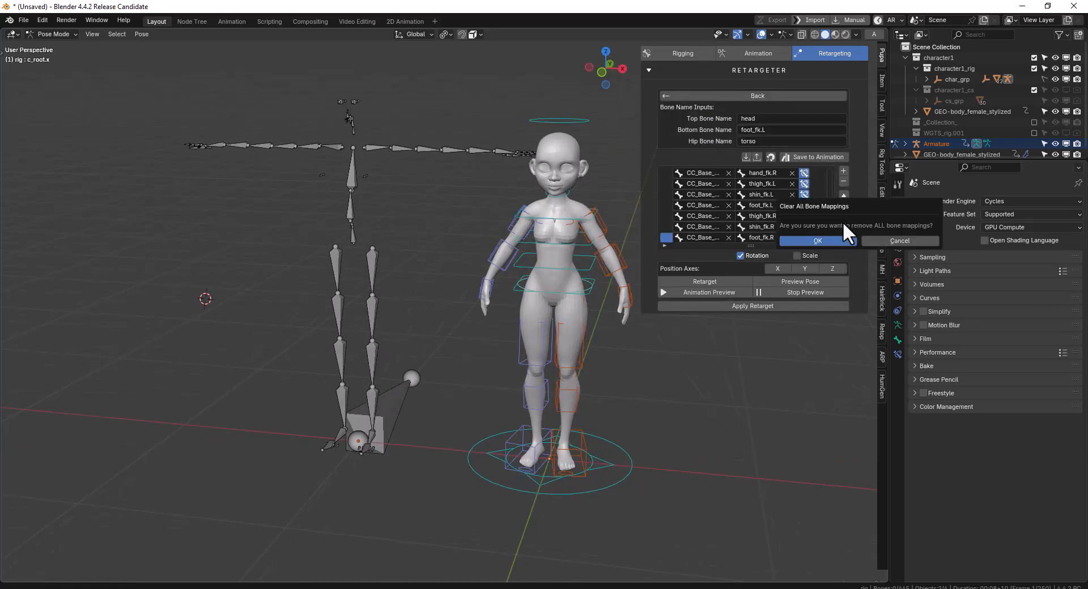
click(833, 241)
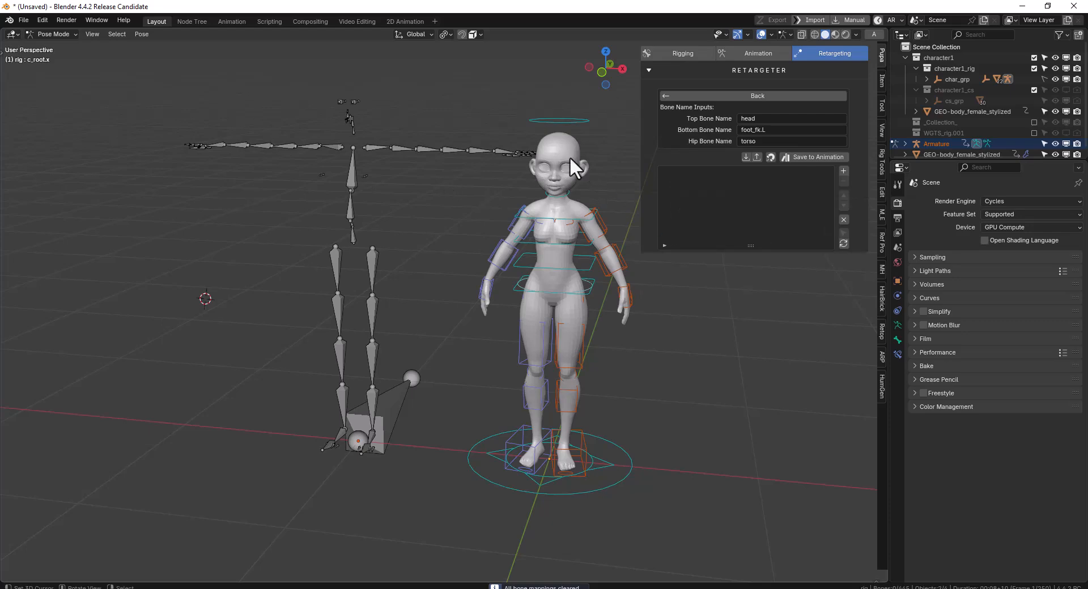
key(KP_1)
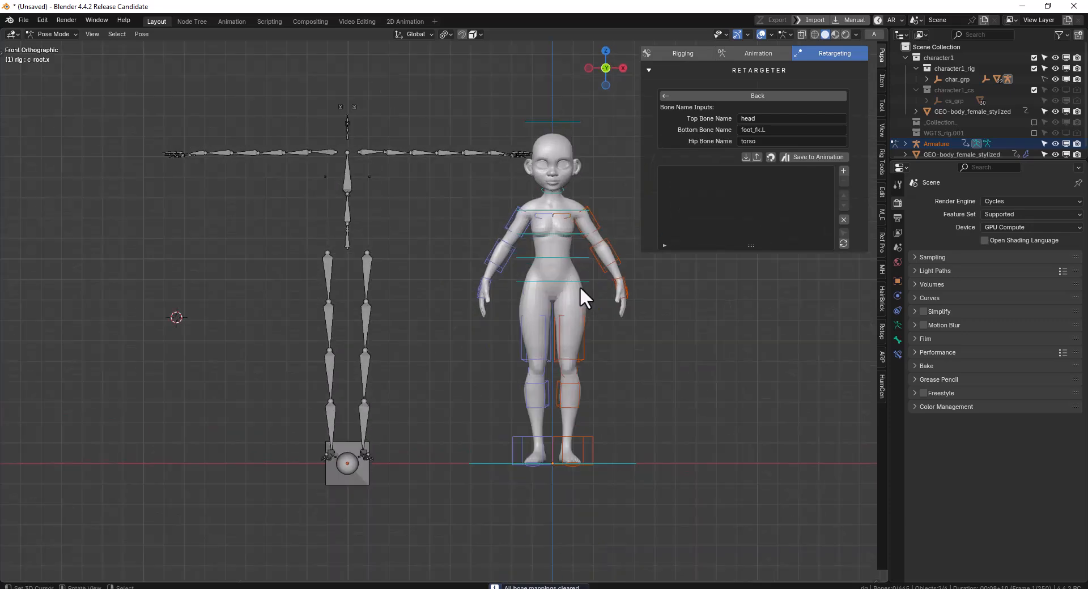
Test how the CC_Base_Pelvis bone moves without keeping the change, and switch the viewport to wireframe shading
click(347, 241)
middle_drag(359, 239, 532, 229)
key(g)
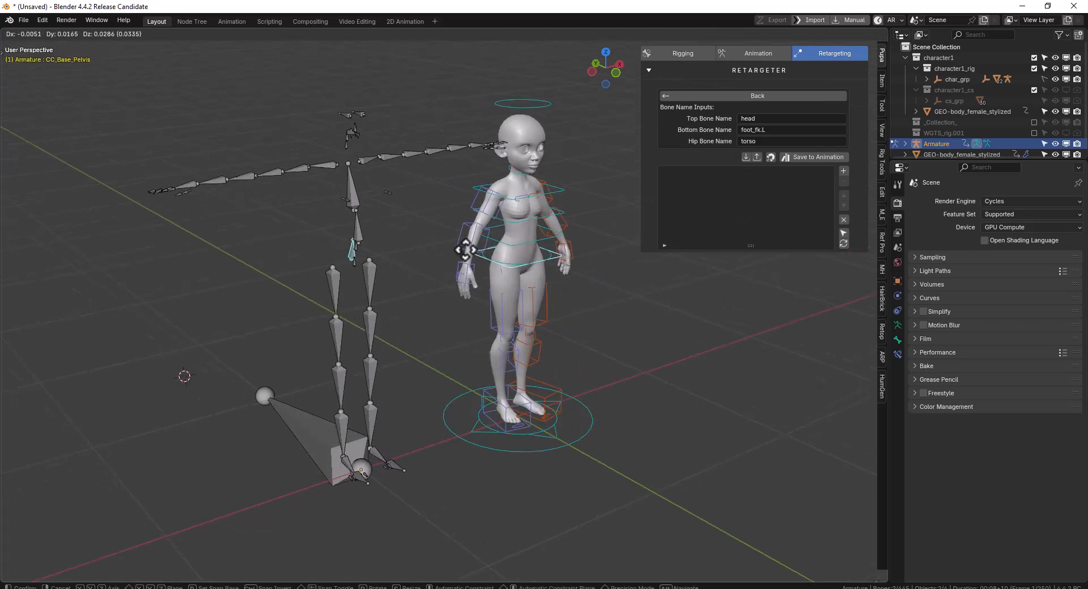
right_click(465, 250)
key(shift+z)
Add a mapping from the source CC_Base_Hip bone to the c_root_master.x control
right_click(359, 253)
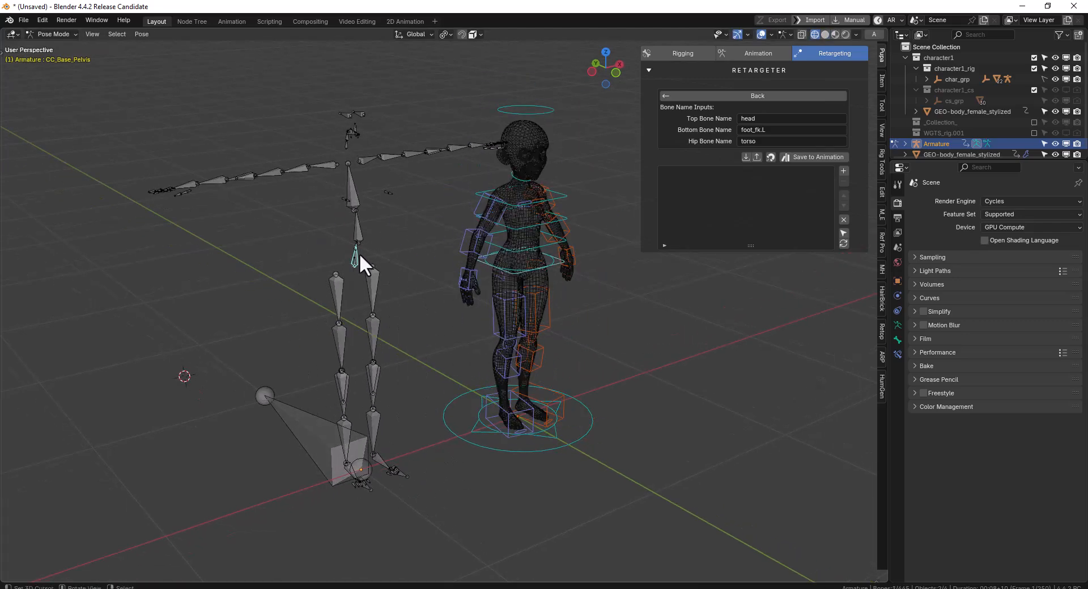
right_click(351, 258)
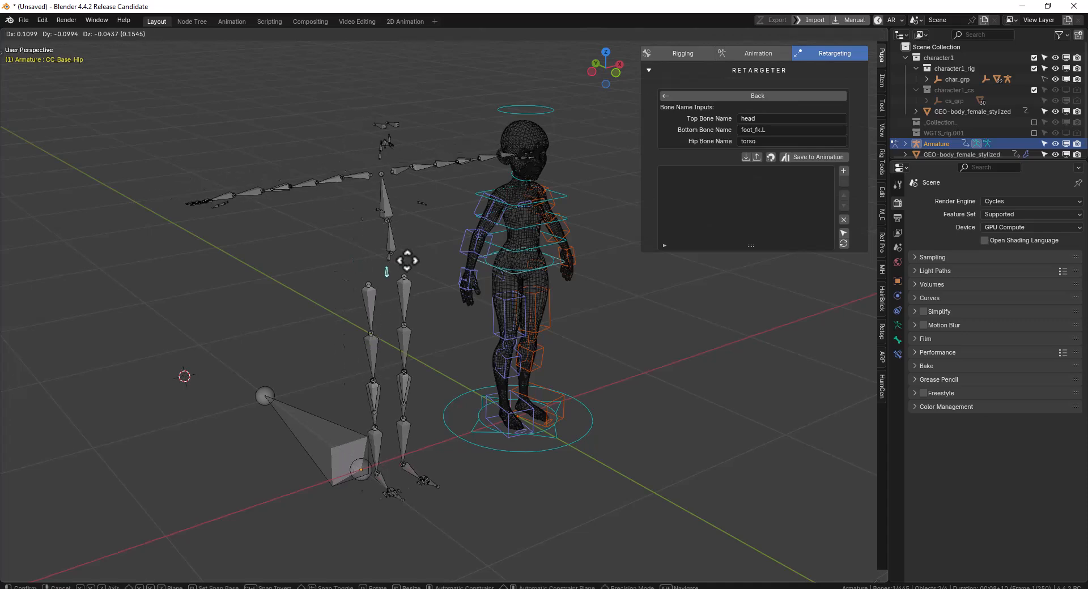
shift+right_click(553, 262)
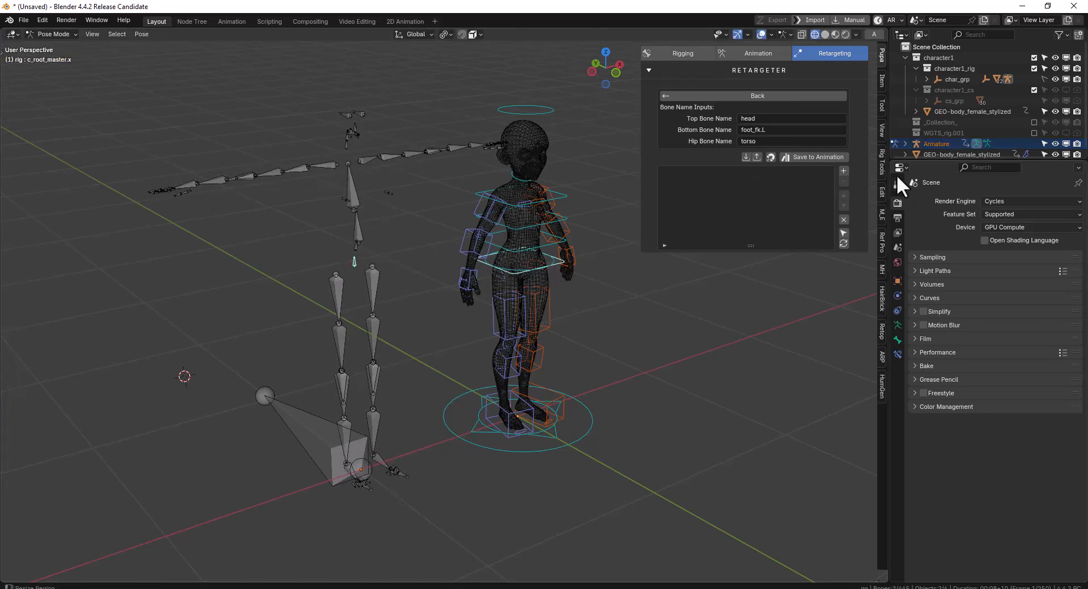
click(843, 171)
middle_drag(506, 235, 452, 229)
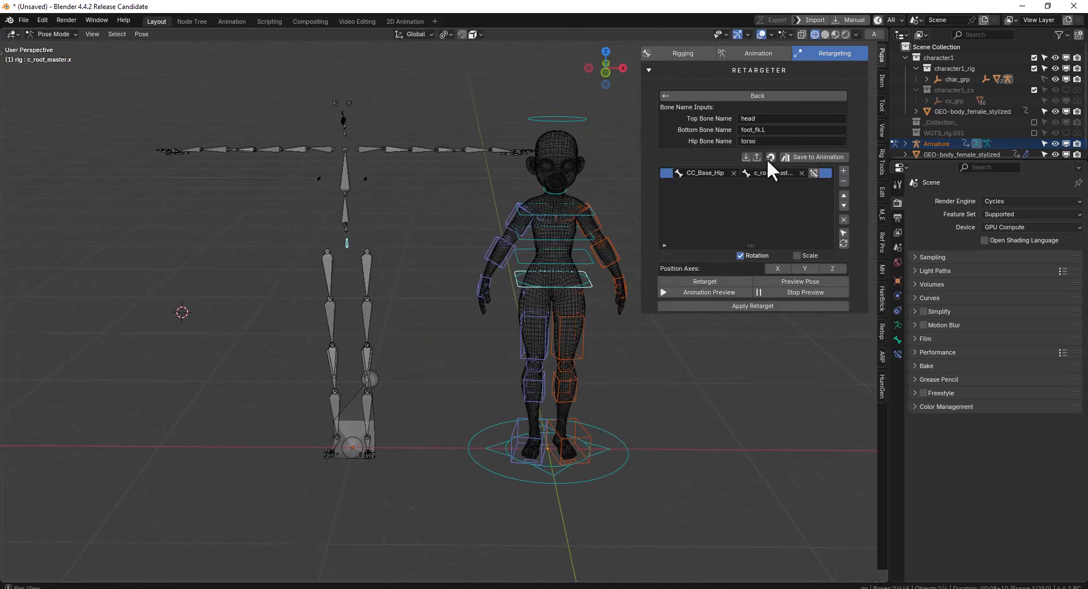
Enable the X, Y and Z position axes for the CC_Base_Hip mapping
middle_drag(329, 238, 341, 227)
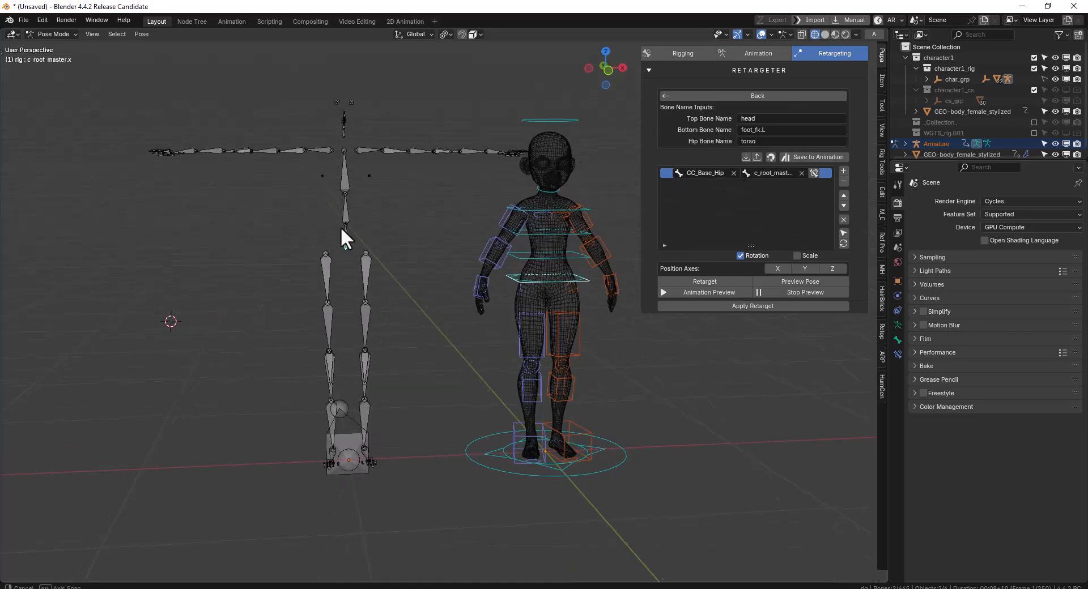
shift+middle_drag(523, 227, 501, 227)
click(843, 170)
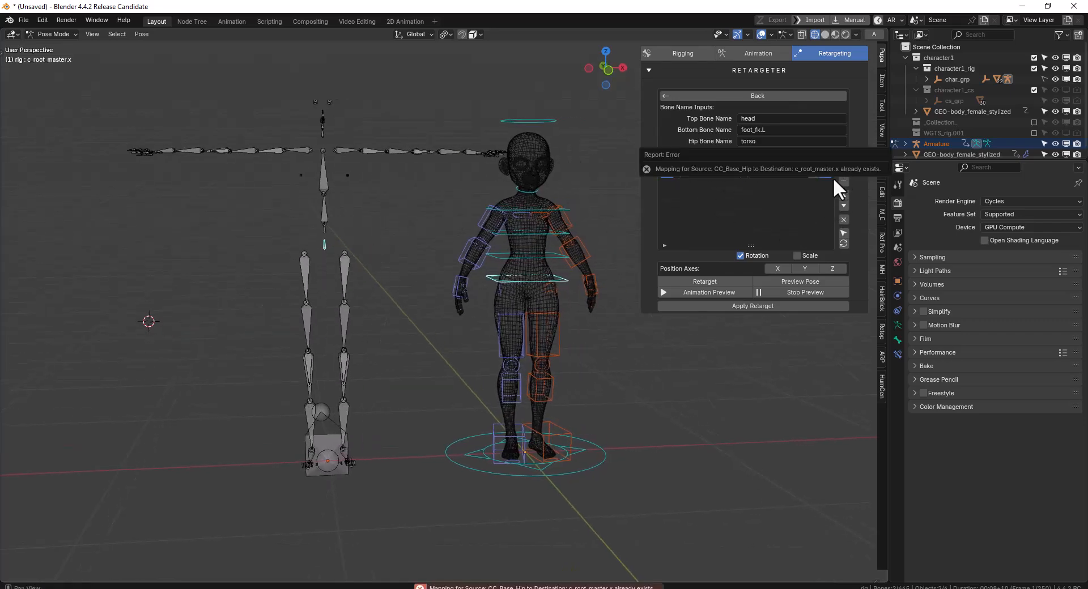
scroll(437, 240, up, 2)
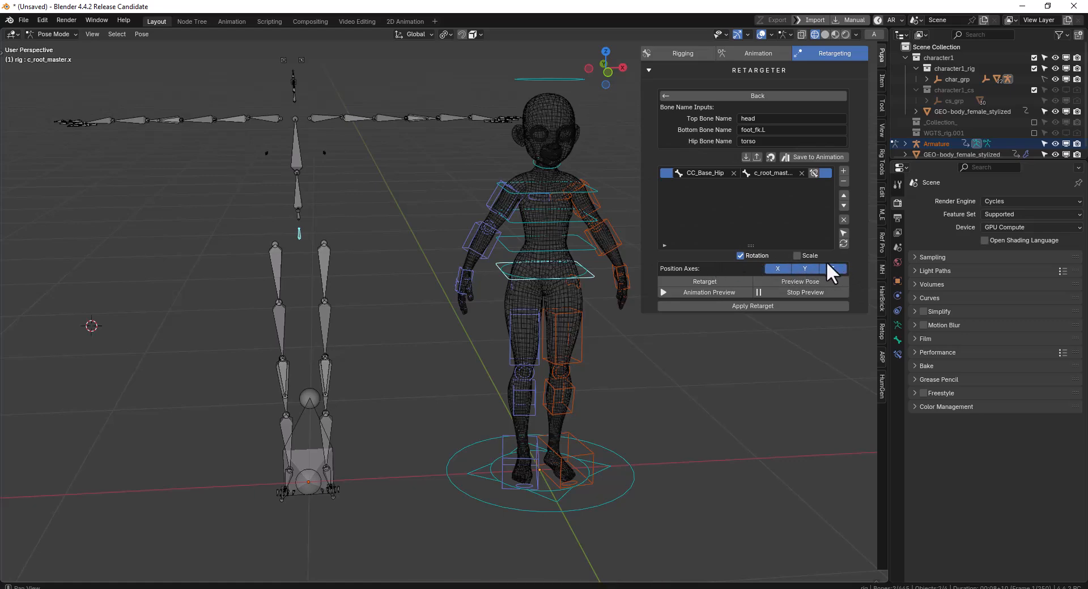
Add a mapping from CC_Base_Waist to the c_spine_01.x control
middle_drag(398, 226, 461, 222)
click(276, 207)
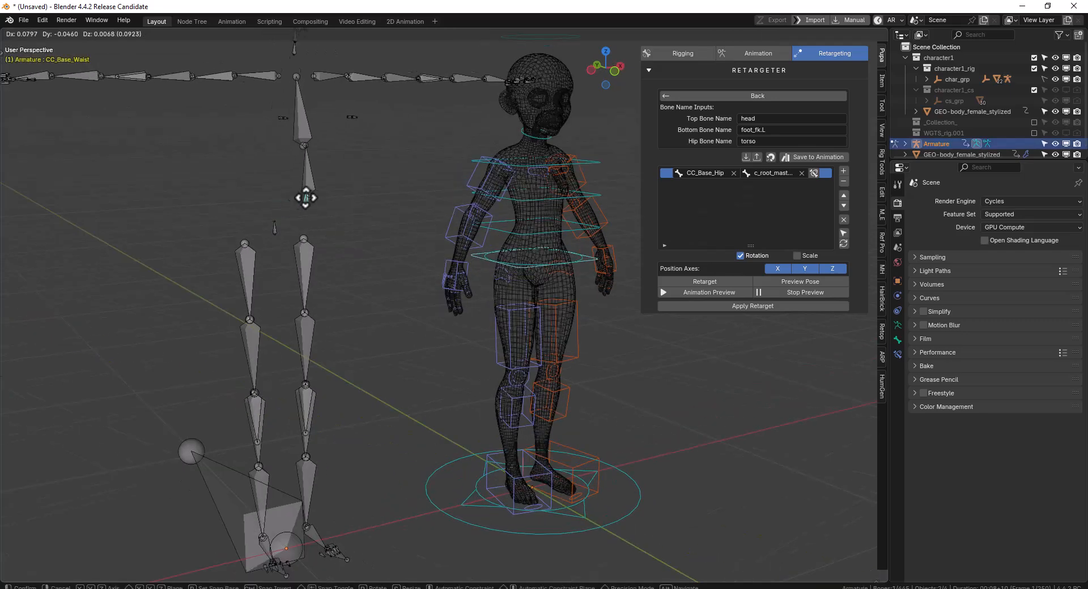
middle_drag(526, 270, 482, 260)
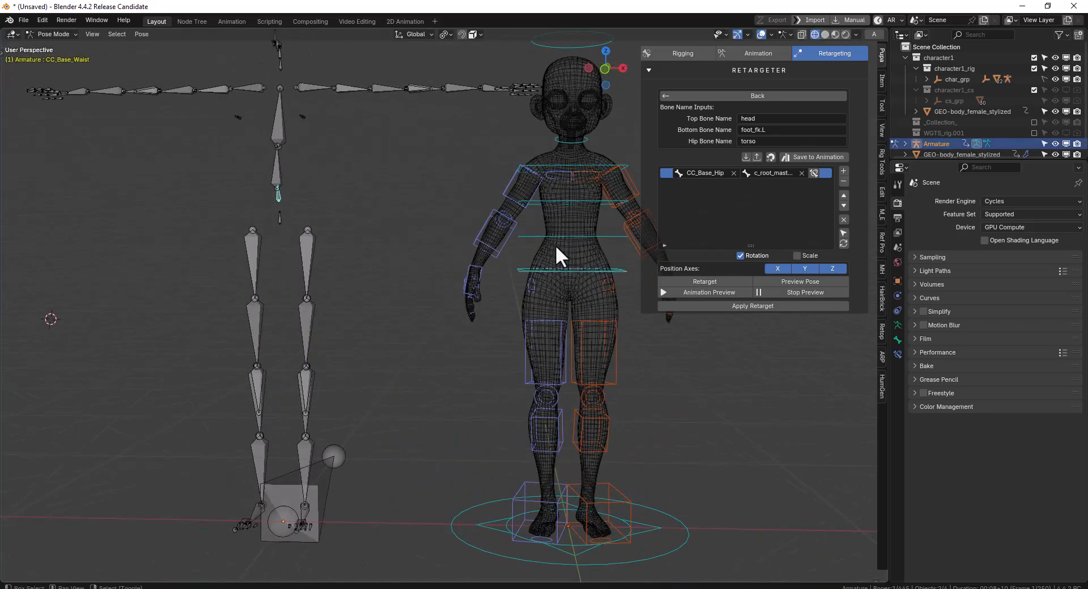
shift+right_click(630, 236)
key(r)
right_click(634, 247)
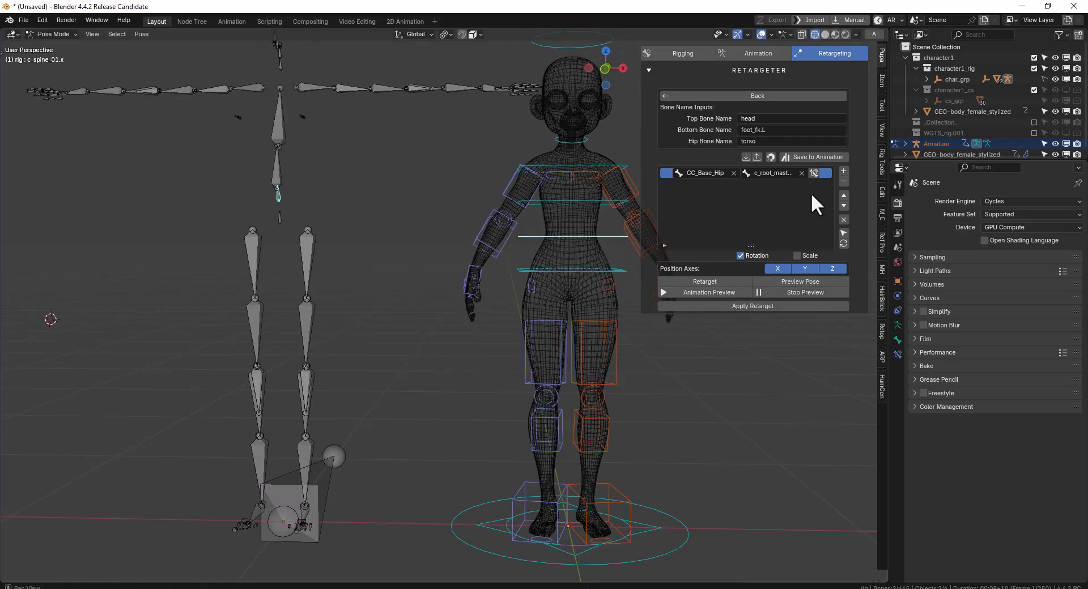
click(844, 171)
Map the source spine bone above the waist to c_spine_02.x and CC_Base_Spine02 to c_spine_03.x
click(270, 171)
key(r)
right_click(620, 240)
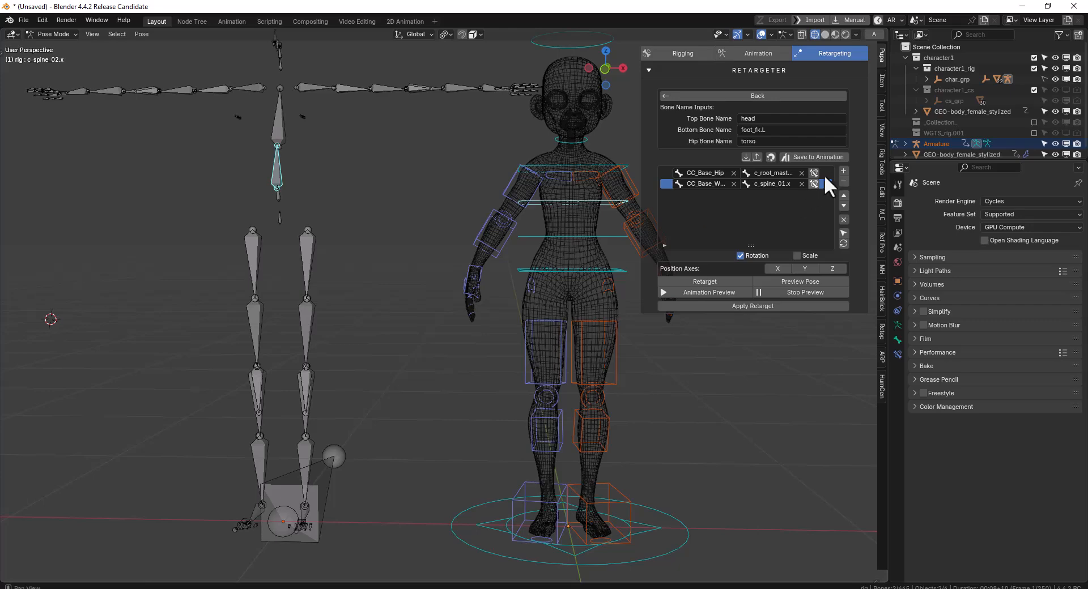
click(843, 170)
click(293, 108)
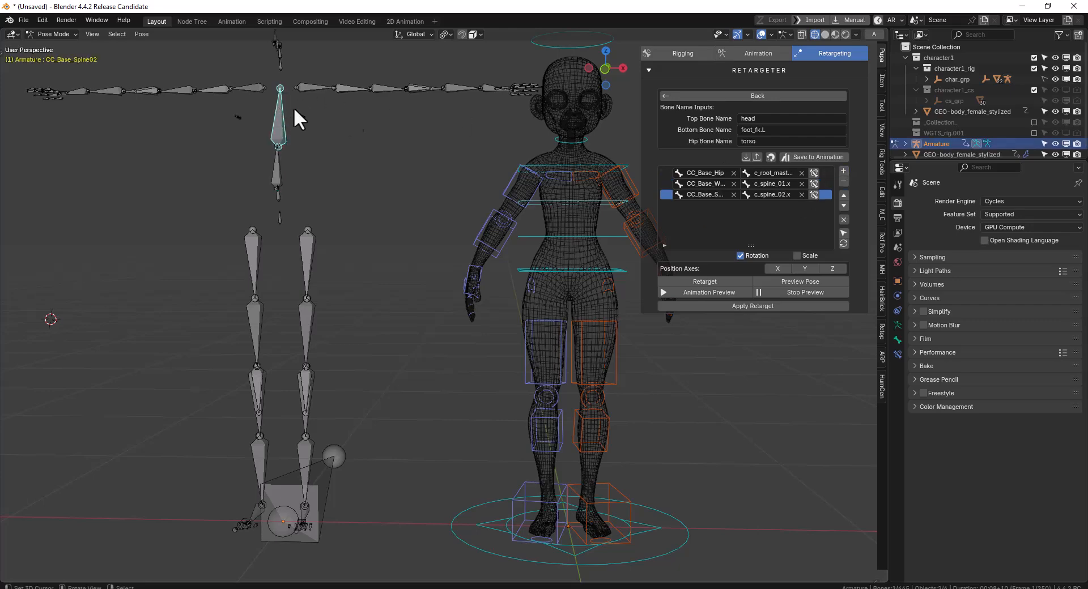
click(589, 163)
click(845, 170)
Map the lower source neck bone to c_neck.x and the upper neck bone to c_head.x
key(KP_1)
shift+middle_drag(263, 91, 391, 178)
click(301, 155)
click(527, 231)
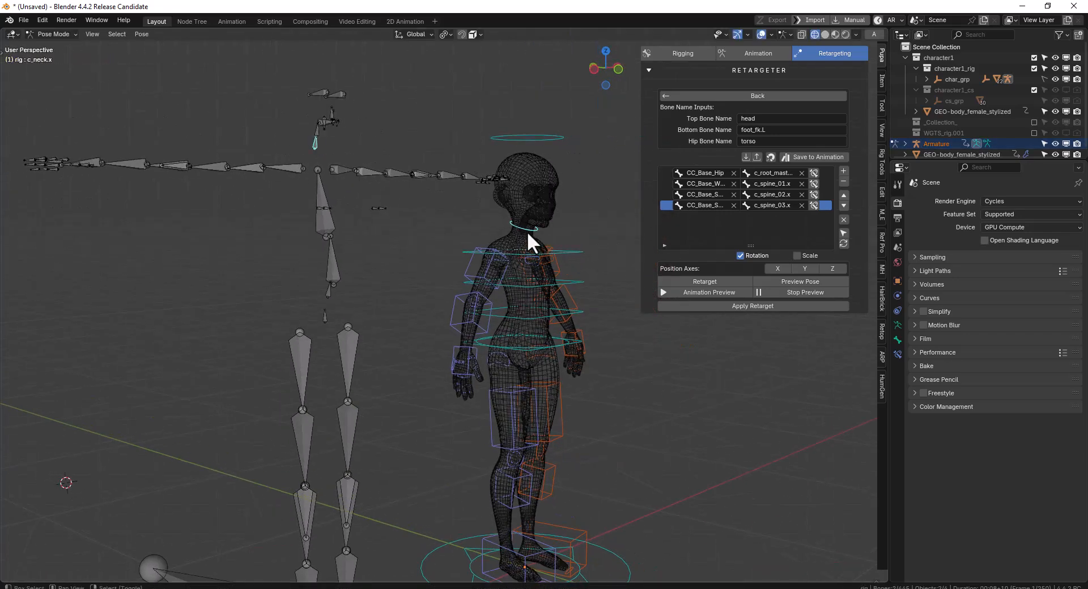
click(843, 171)
middle_drag(335, 192, 364, 145)
click(351, 146)
click(598, 118)
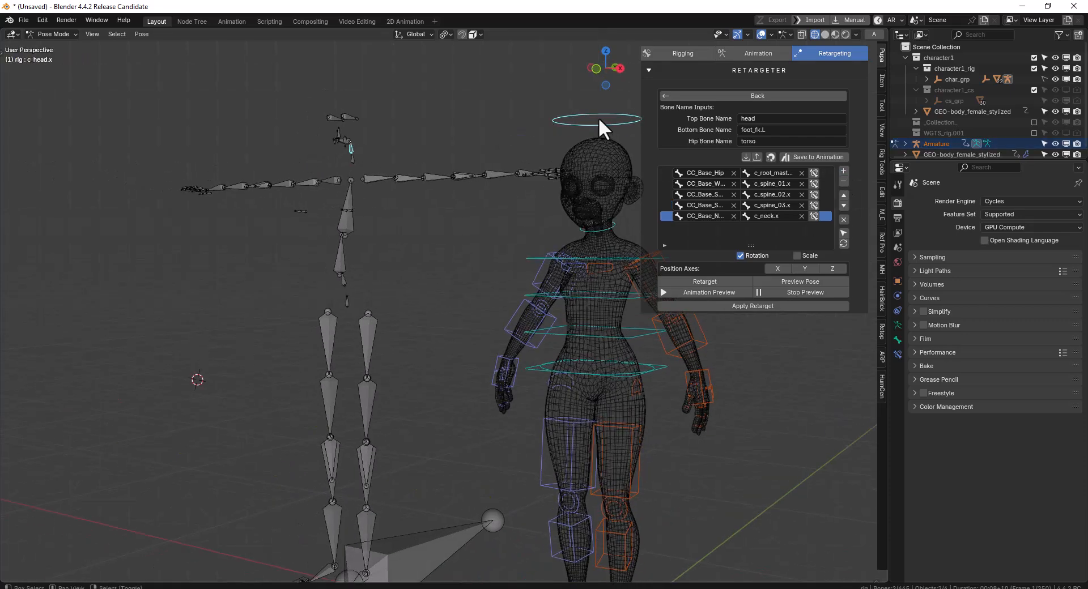
click(844, 170)
Add a mapping from CC_Base_L_Clavicle to the c_shoulder.l control
middle_drag(595, 181, 370, 217)
key(KP_1)
click(369, 213)
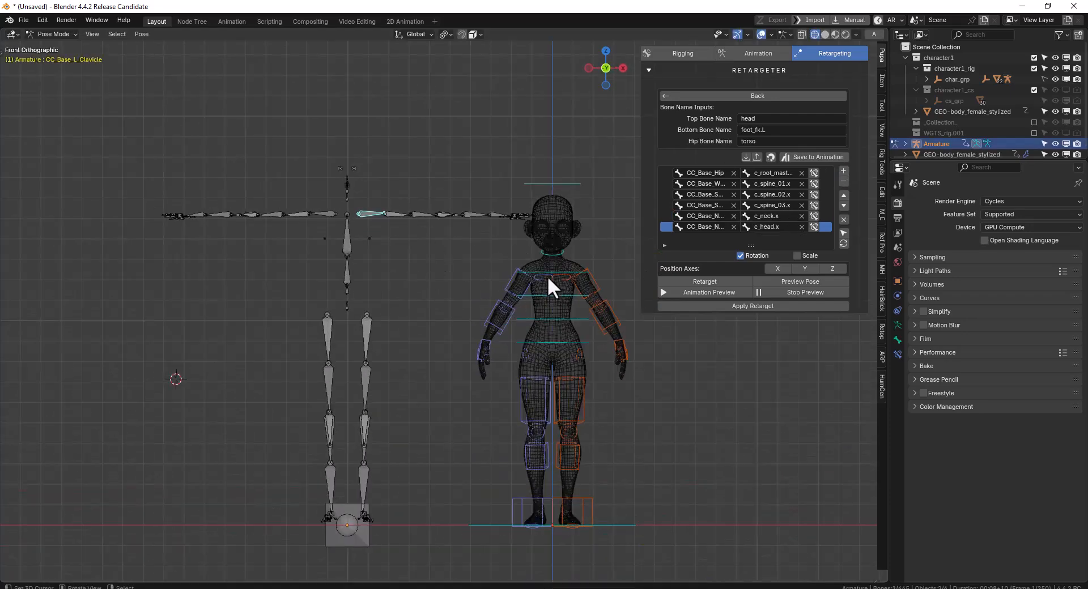
click(562, 279)
click(843, 170)
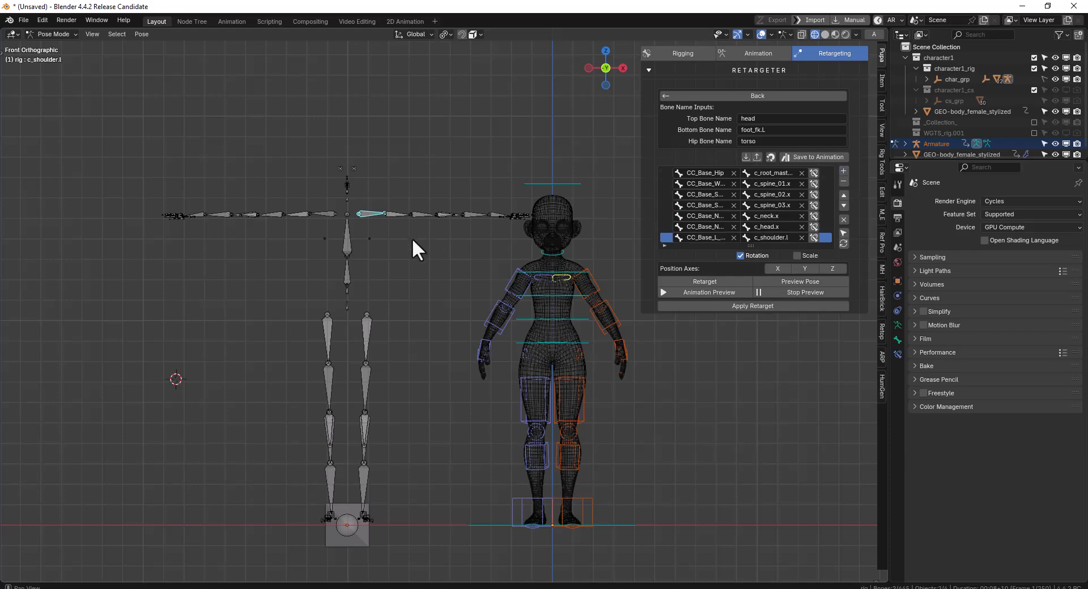
Add a mapping from CC_Base_L_Upperarm to the c_arm_fk.l control
scroll(413, 237, up, 2)
click(384, 177)
key(r)
right_click(422, 229)
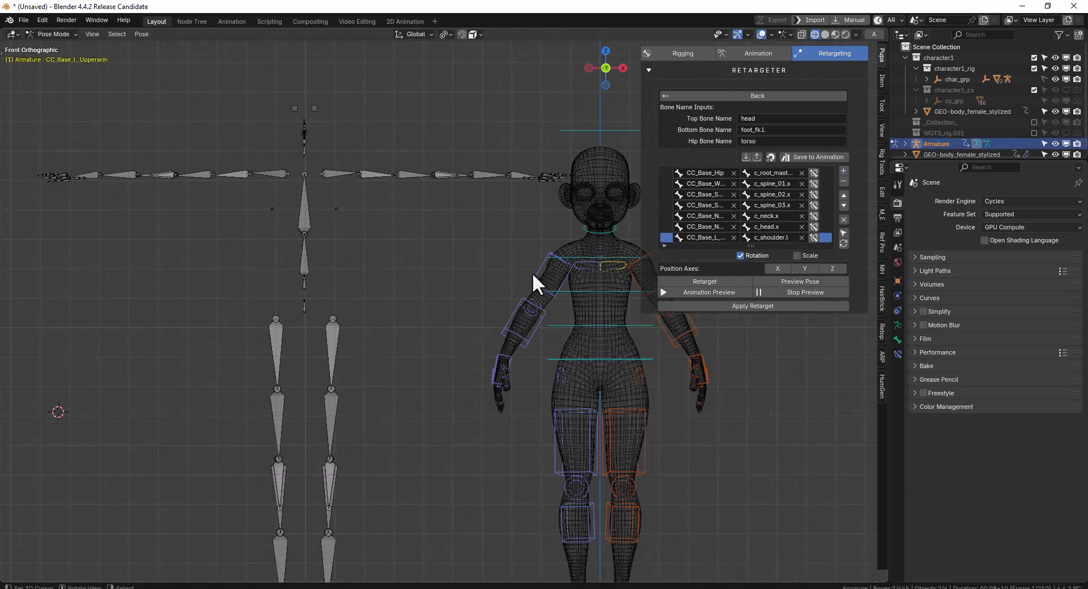
shift+middle_drag(634, 266, 538, 267)
click(573, 273)
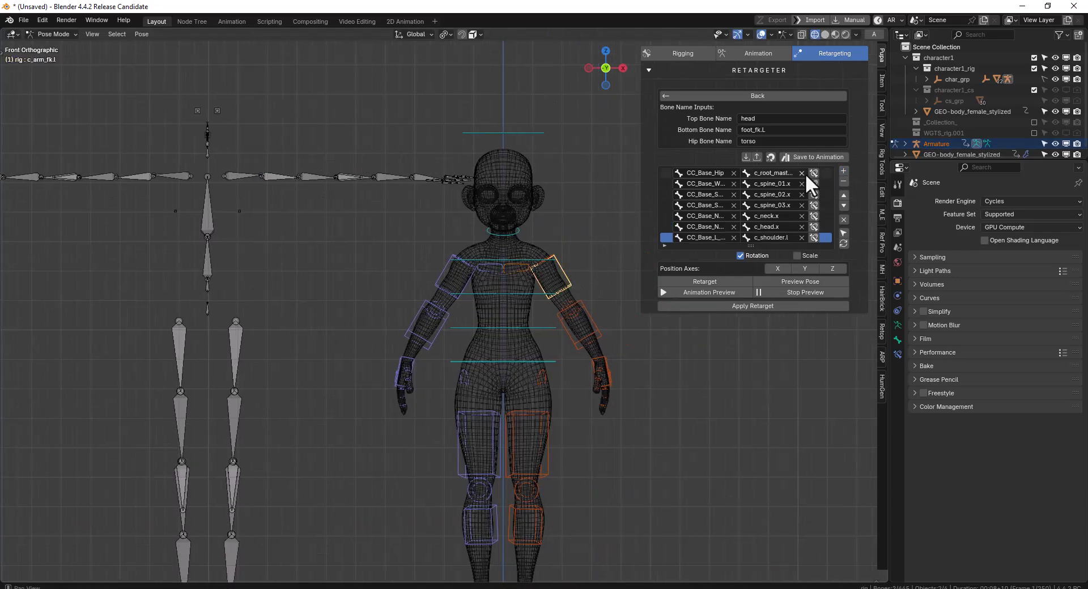
click(842, 168)
Map CC_Base_L_Forearm to c_forearm_fk.l and enlarge the bone mapping list to show more rows
click(350, 178)
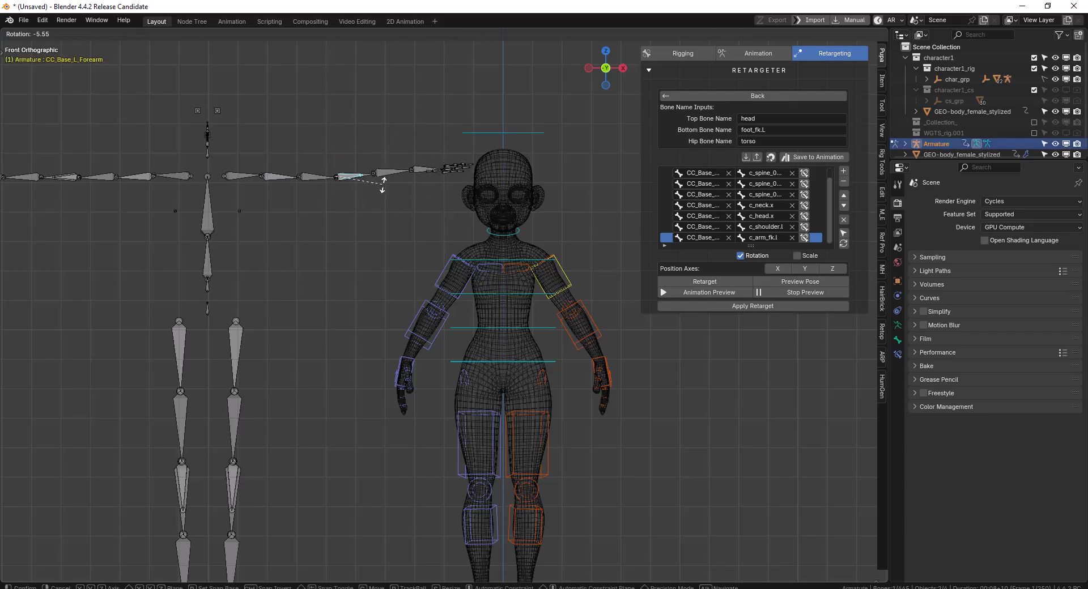
click(594, 320)
click(843, 171)
drag(750, 243, 750, 396)
Add a mapping from the source left hand bone to the c_hand_fk.l control
middle_drag(321, 192, 392, 221)
click(371, 219)
middle_drag(374, 187, 586, 366)
shift+right_click(585, 356)
key(ctrl+z)
shift+right_click(586, 363)
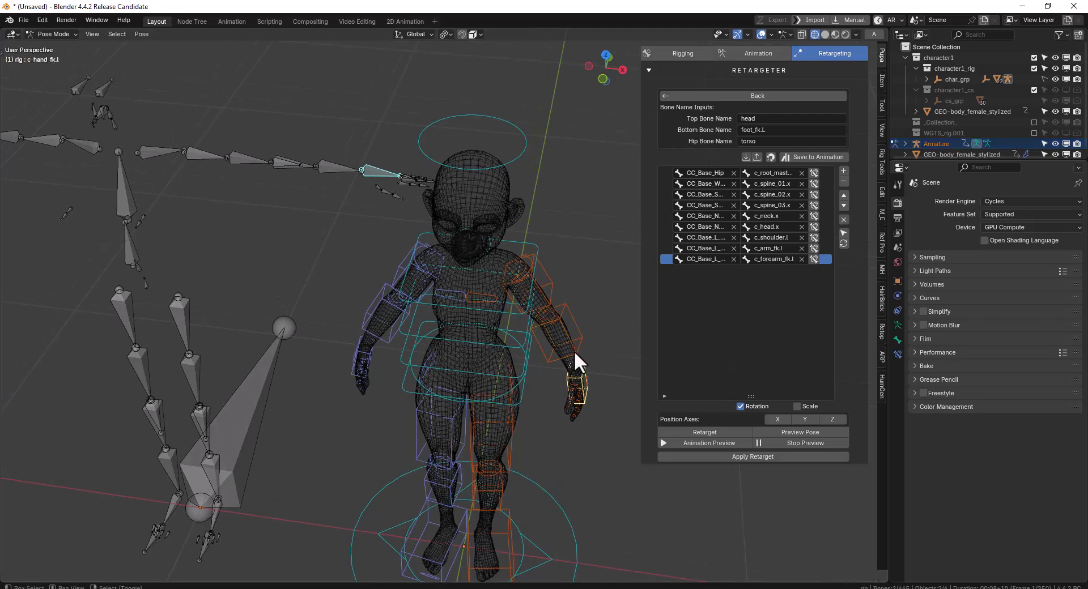
click(843, 170)
Map the right shoulder, forearm and hand and both sides' thigh, leg and foot bones to their matching rig controls
key(KP_1)
scroll(289, 252, up, 3)
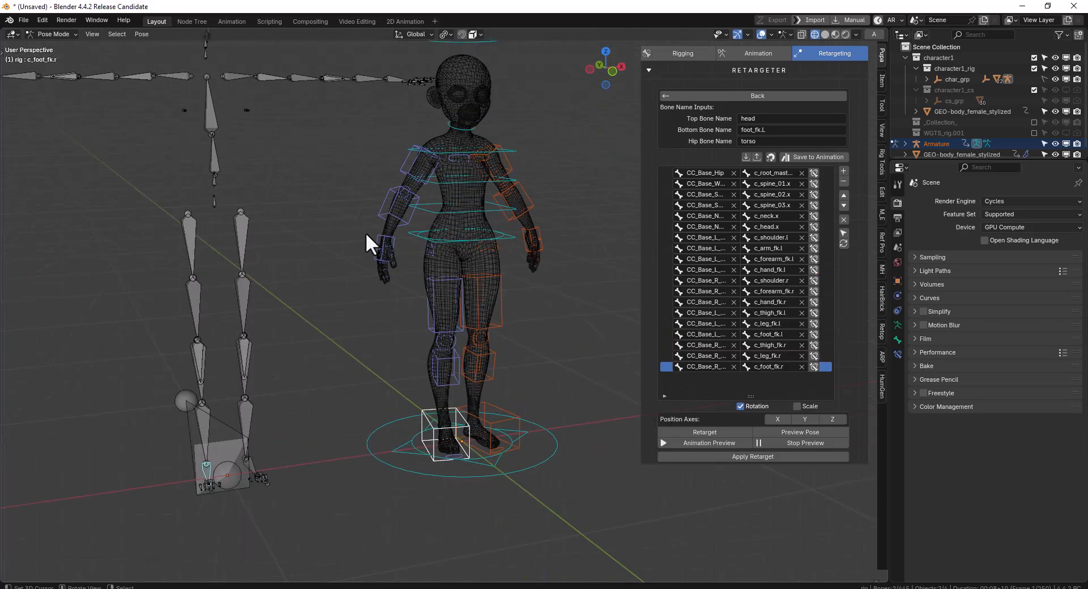
key(KP_1)
middle_drag(365, 233, 406, 314)
mouse_move(304, 334)
middle_down()
mouse_move(376, 322)
mouse_move(352, 331)
mouse_move(581, 258)
mouse_move(486, 264)
mouse_move(529, 266)
middle_up()
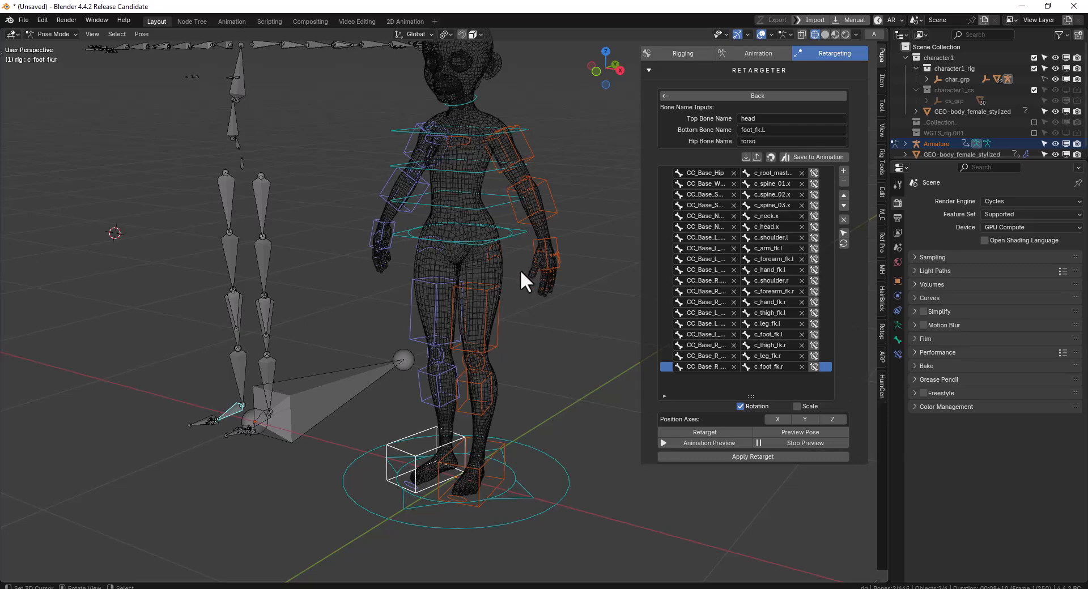
middle_drag(325, 277, 370, 278)
middle_drag(440, 248, 442, 291)
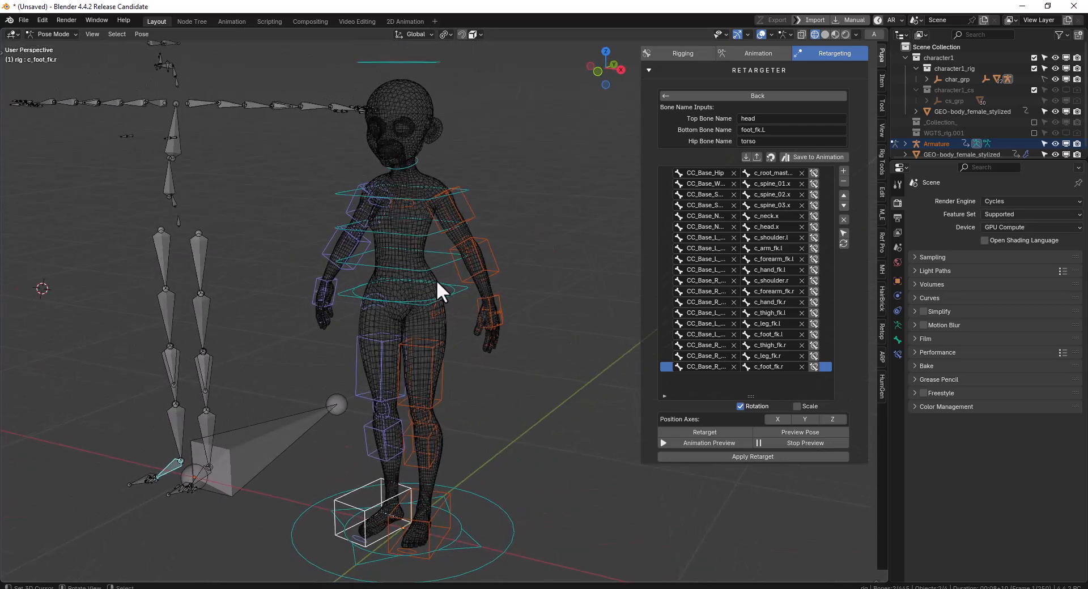
mouse_move(413, 300)
middle_down()
mouse_move(446, 311)
mouse_move(424, 300)
middle_up()
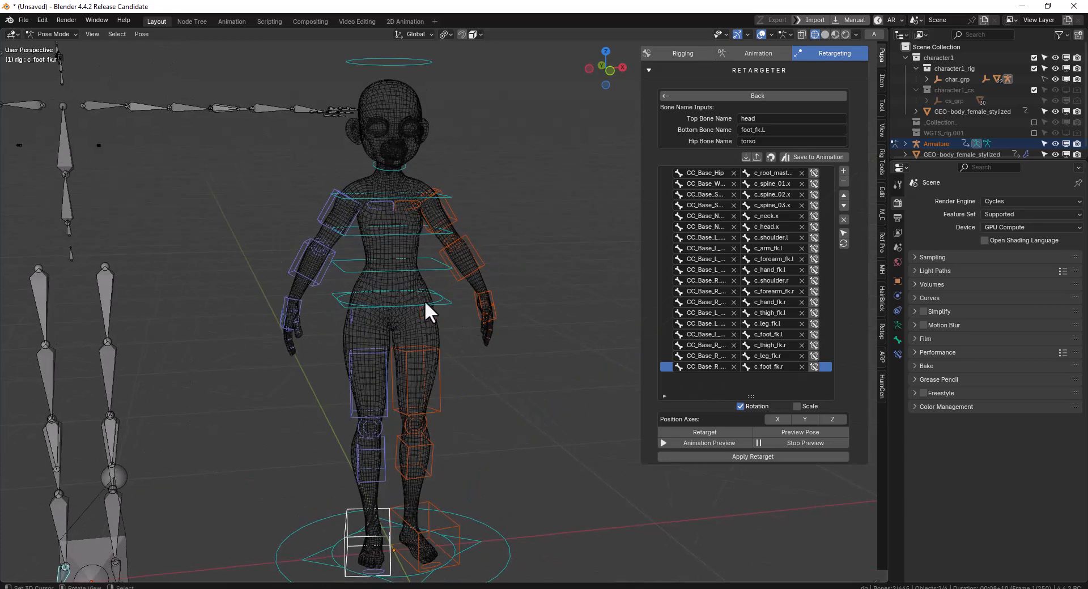
key(KP_1)
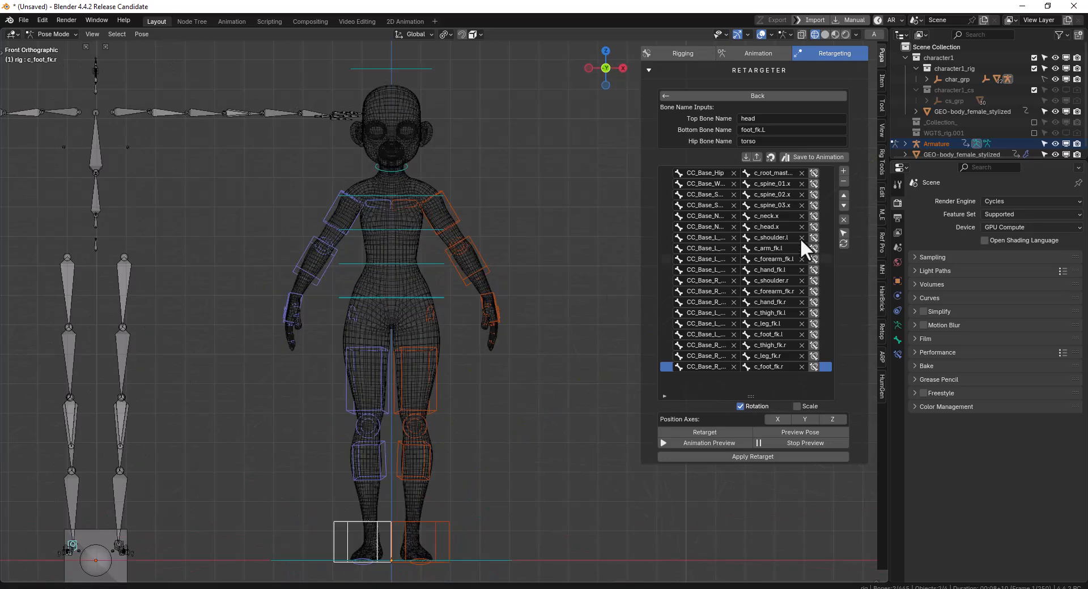
Set the Top Bone Name to c_head.x by copying the name of the rig's head control
middle_drag(345, 308, 431, 306)
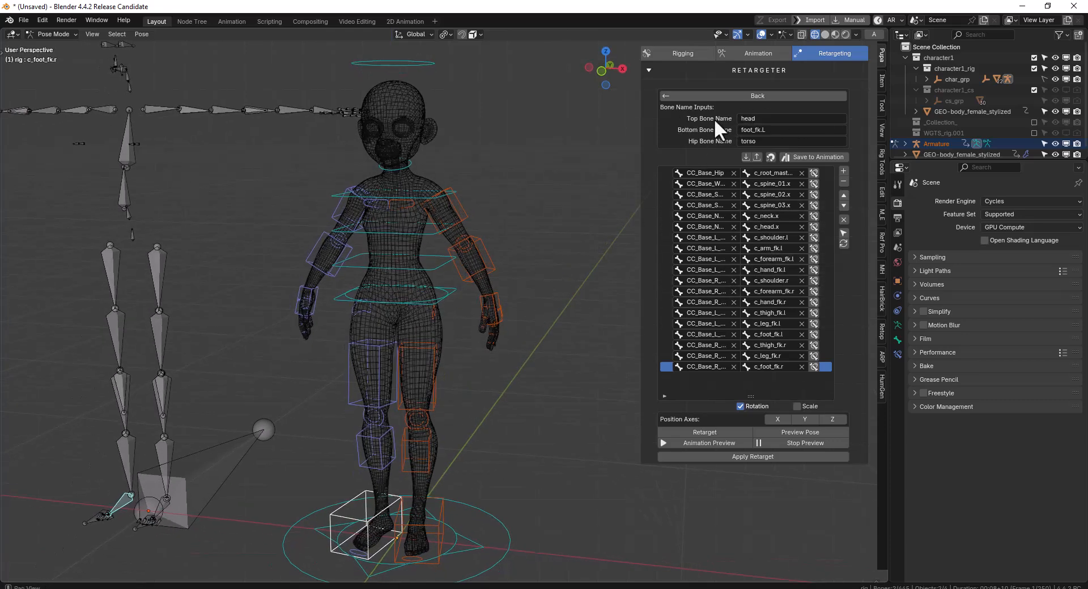
click(392, 62)
key(F2)
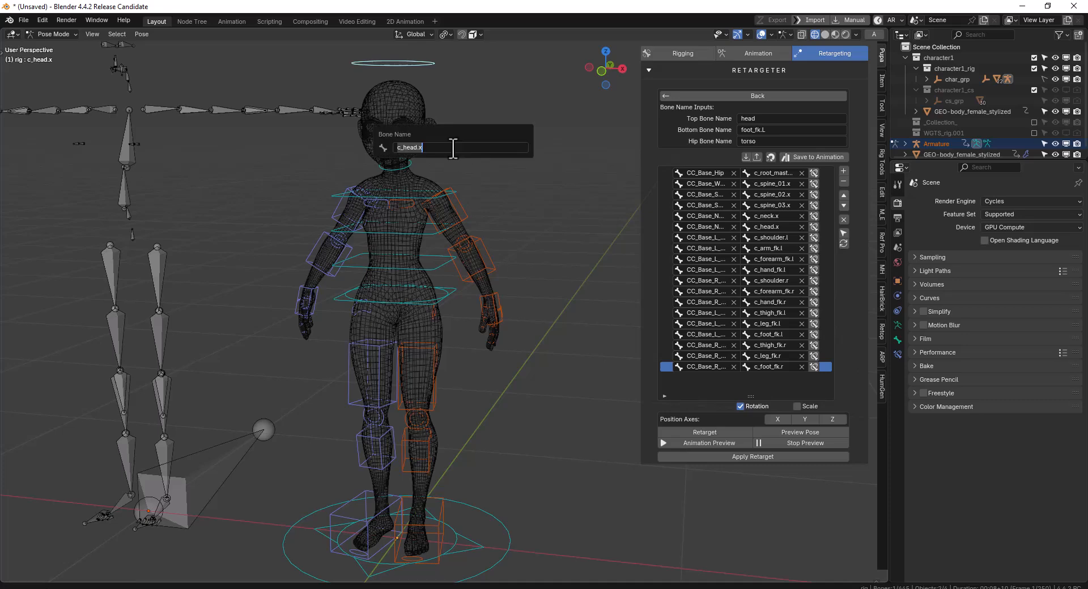
key(ctrl+c)
key(Escape)
click(760, 118)
key(ctrl+v)
key(Return)
Copy the name of the rig's hip control, c_root_master.x, into the Hip Bone Name
middle_drag(454, 182, 456, 260)
click(457, 260)
key(F2)
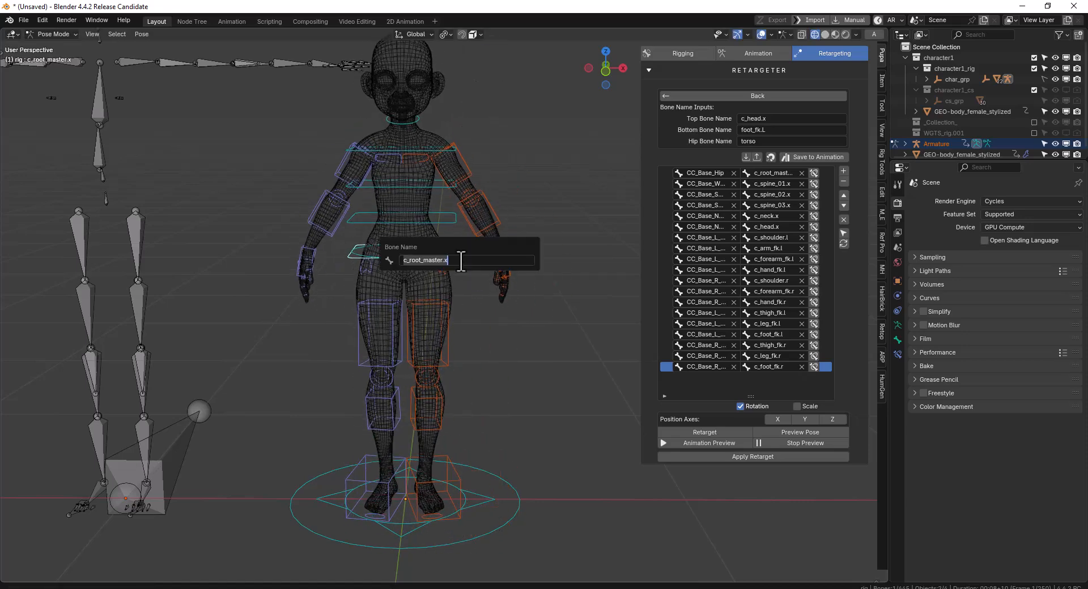
key(ctrl+c)
key(Escape)
click(770, 141)
key(ctrl+v)
key(Return)
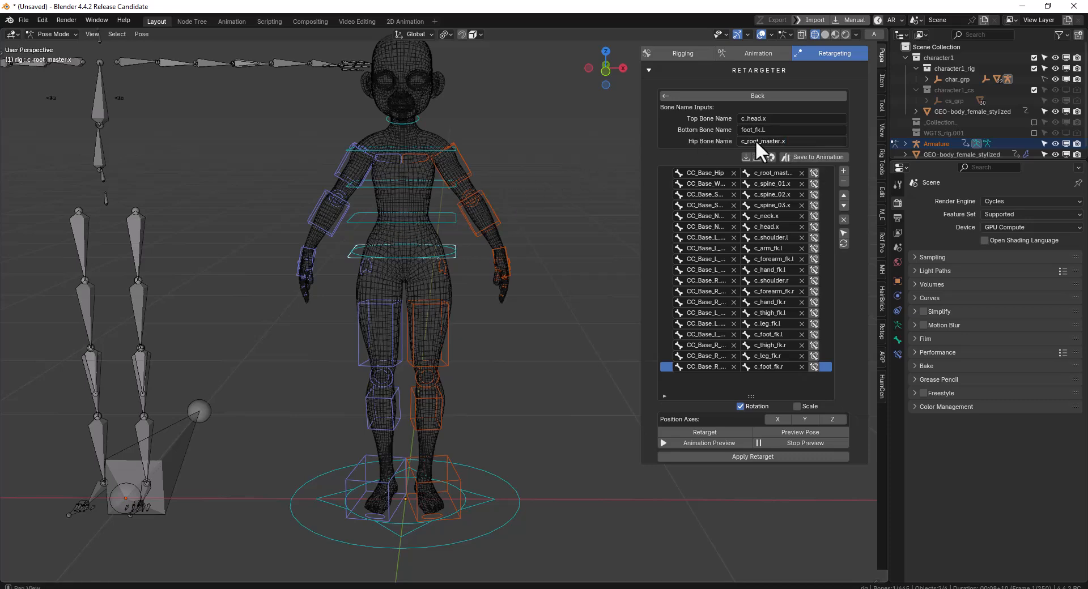
Set the Bottom Bone Name to c_foot_fk.l, the name of the rig's left foot control
shift+middle_drag(436, 461, 480, 345)
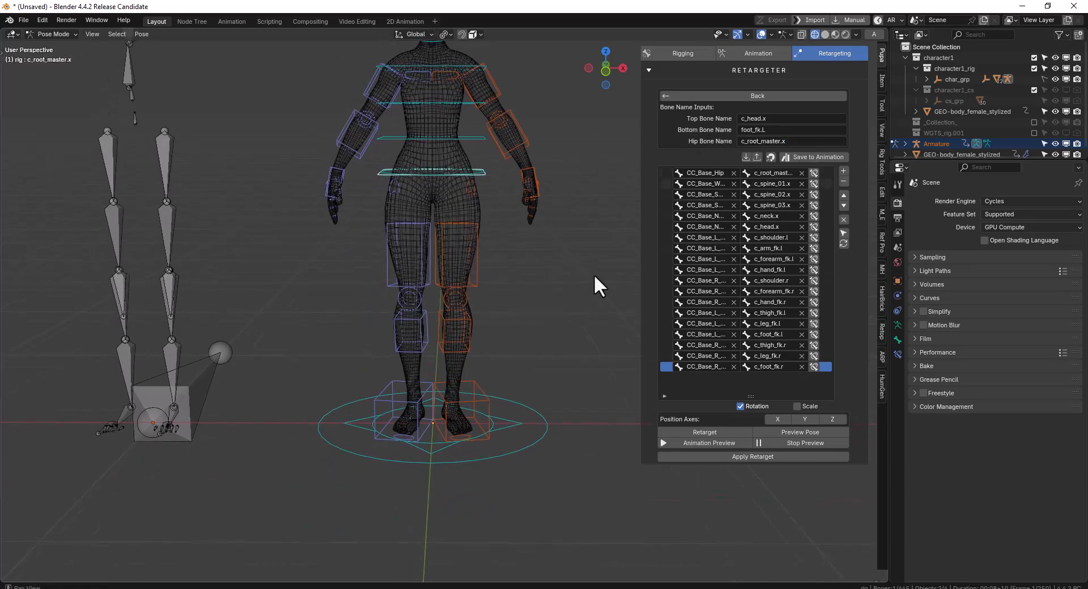
click(474, 459)
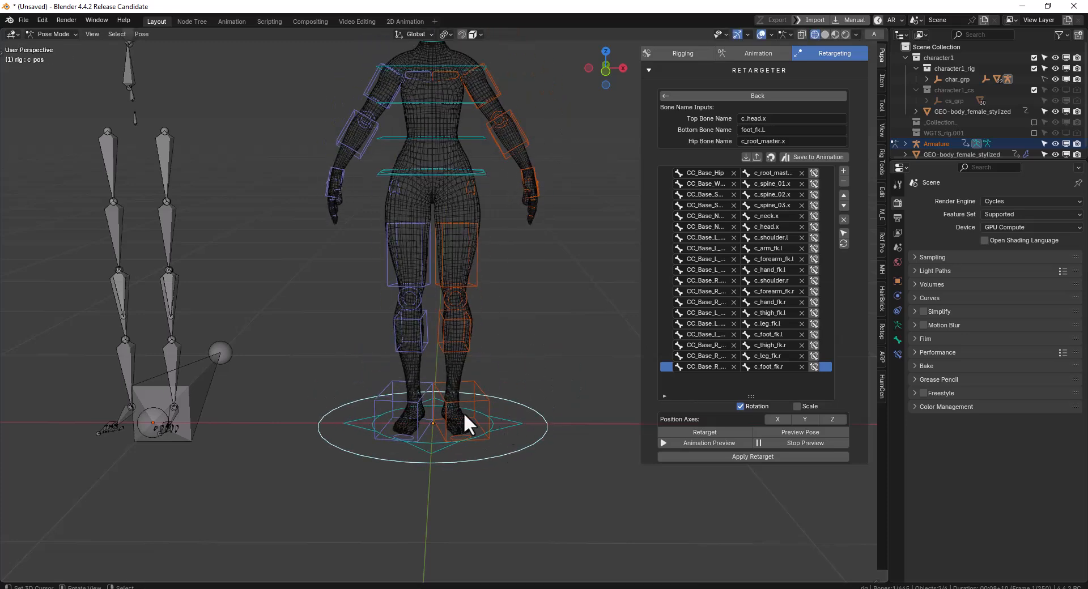
click(485, 399)
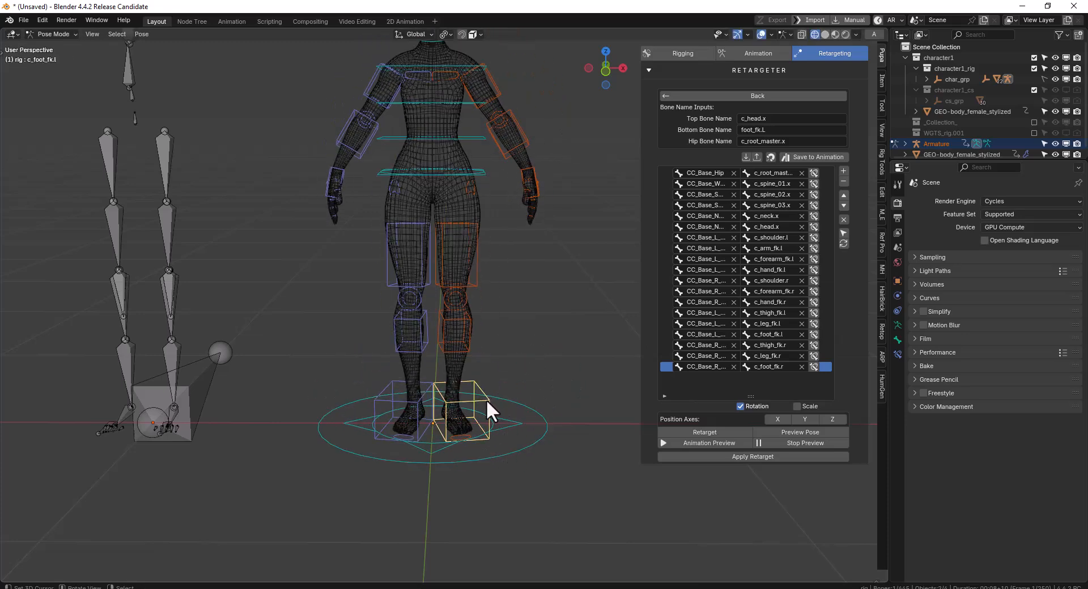
click(761, 133)
key(ctrl+v)
click(484, 245)
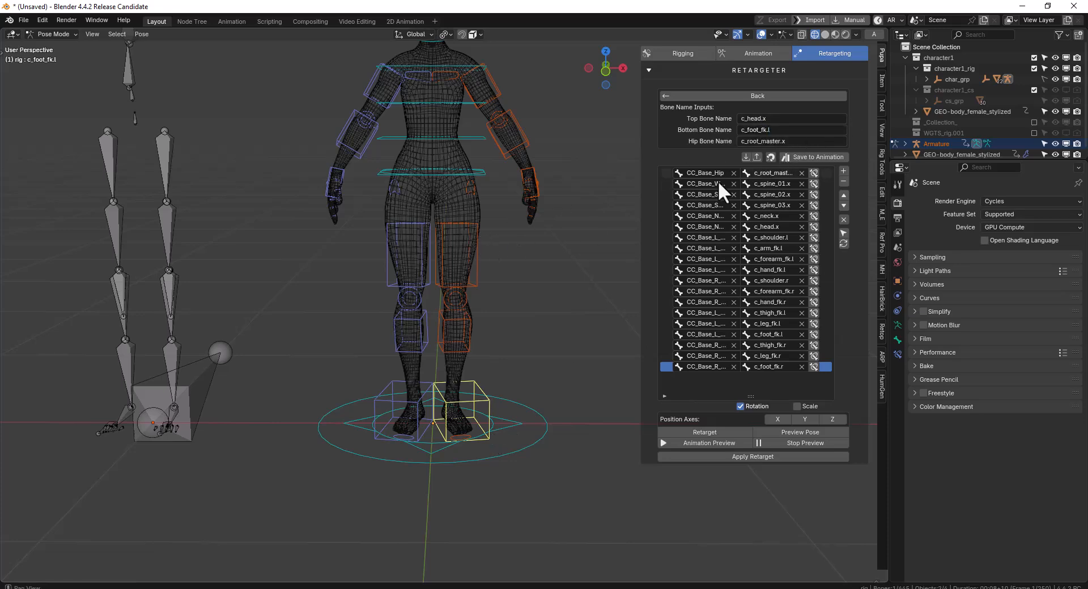
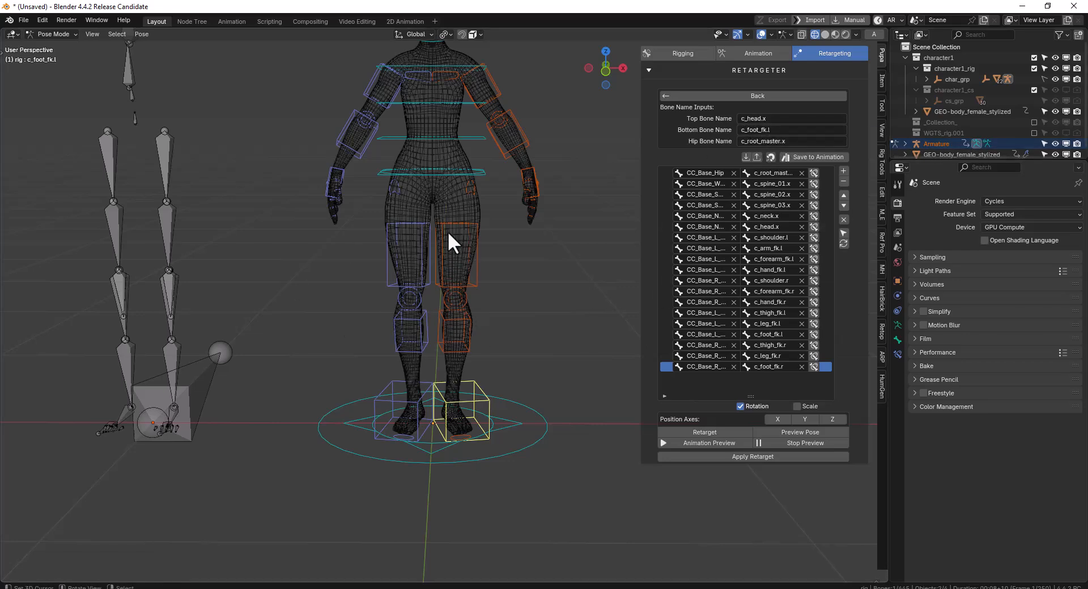
Compare the rig's resting arm and leg pose with the imported armature's pose from the front and at an angle
click(512, 448)
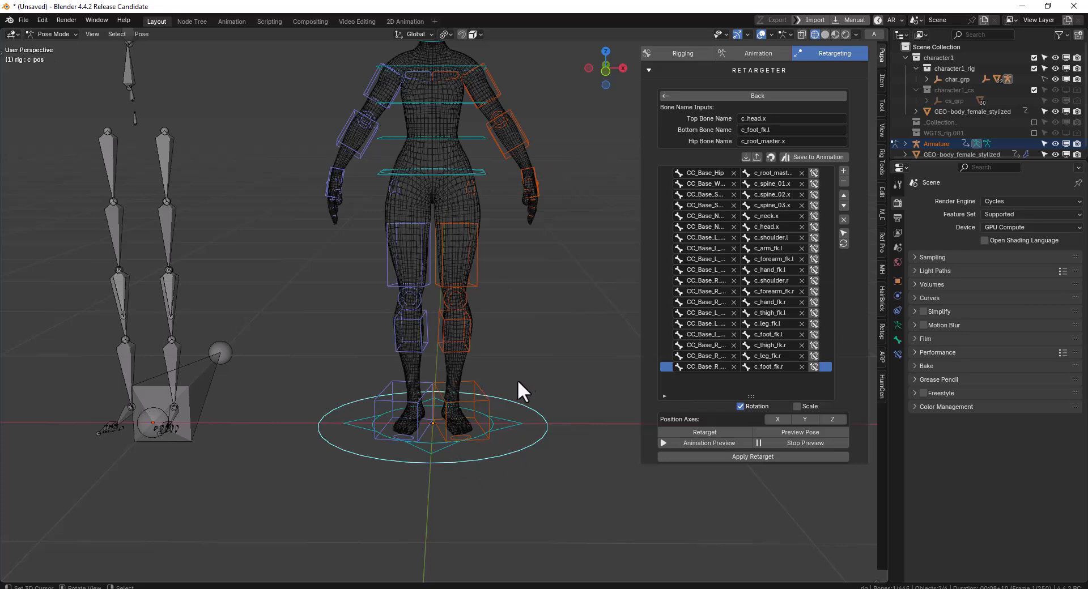
click(486, 398)
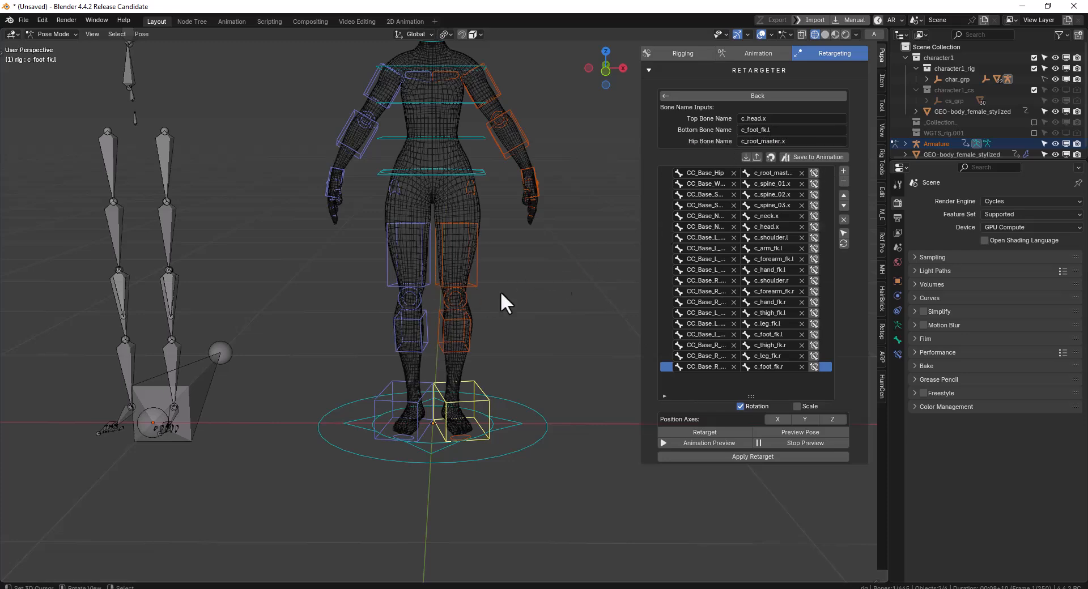
shift+middle_drag(432, 286, 432, 372)
click(493, 180)
key(KP_1)
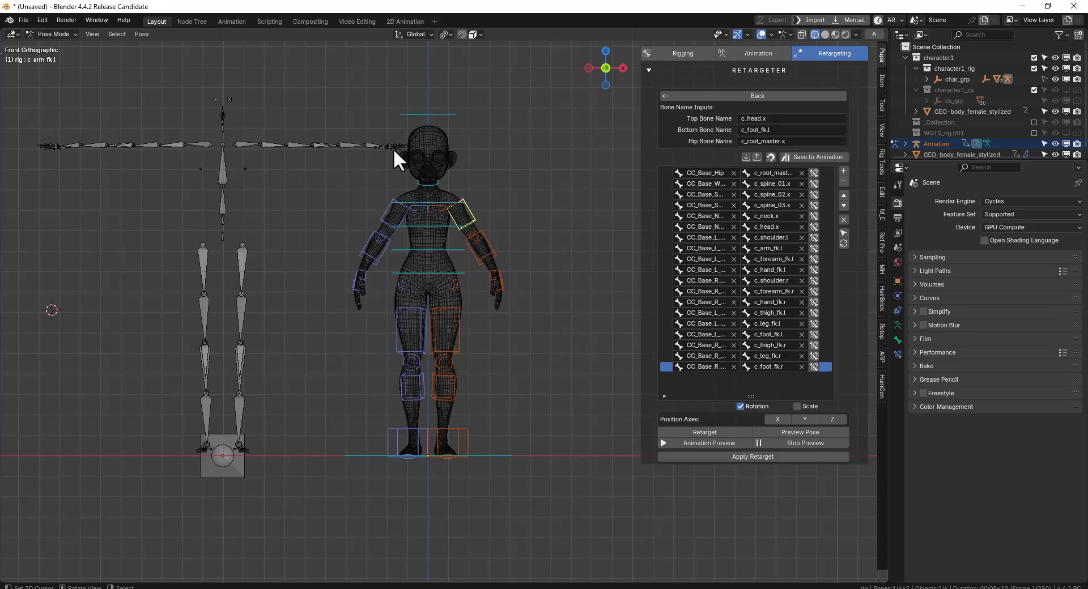
middle_drag(502, 210, 448, 218)
scroll(448, 216, up, 1)
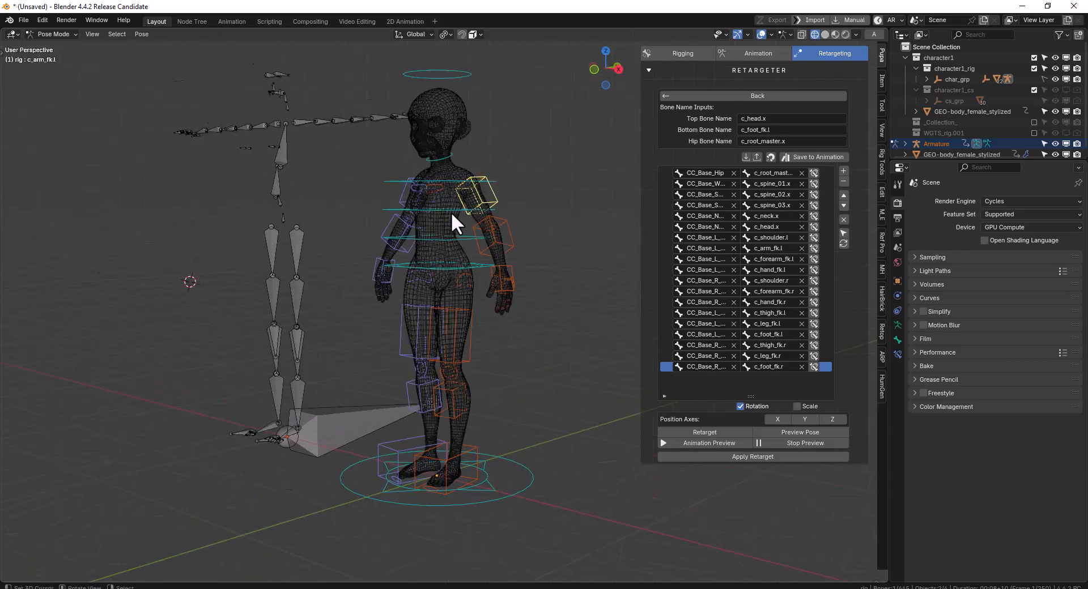
key(KP_1)
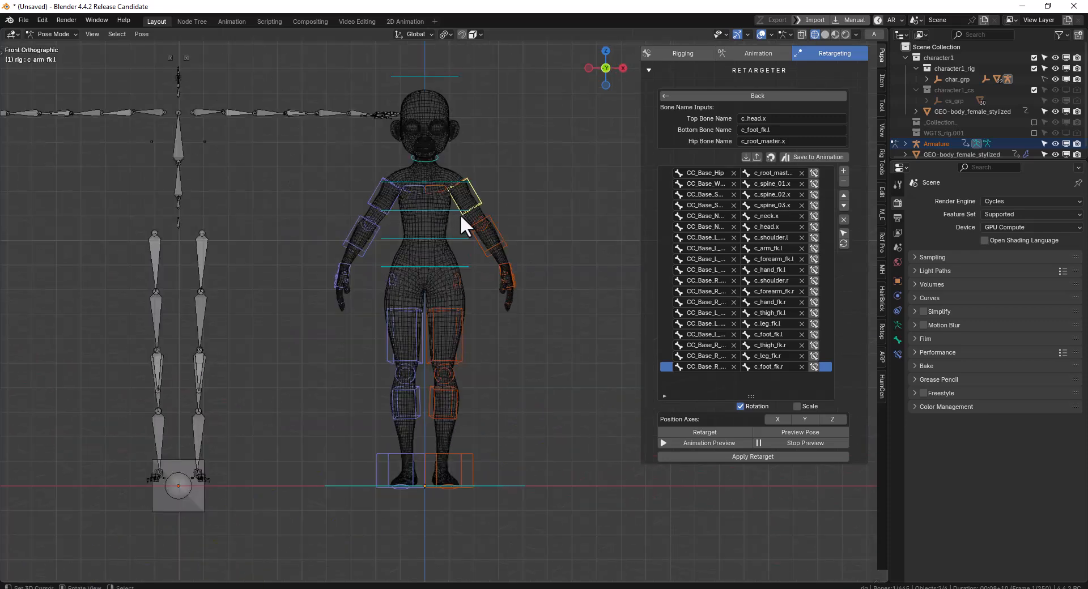
middle_drag(556, 257, 455, 256)
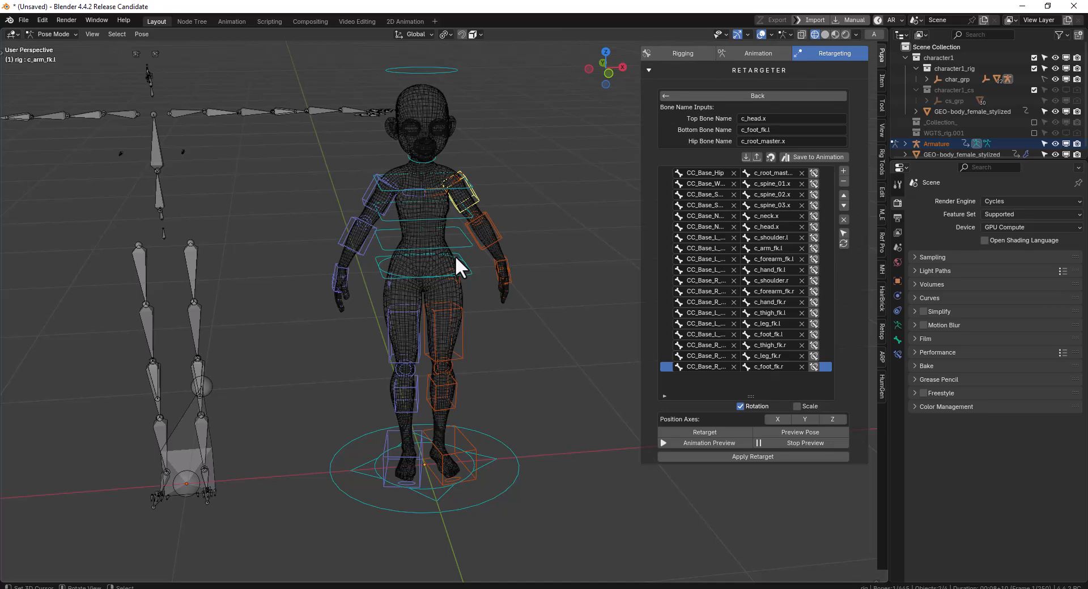
middle_drag(512, 266, 491, 248)
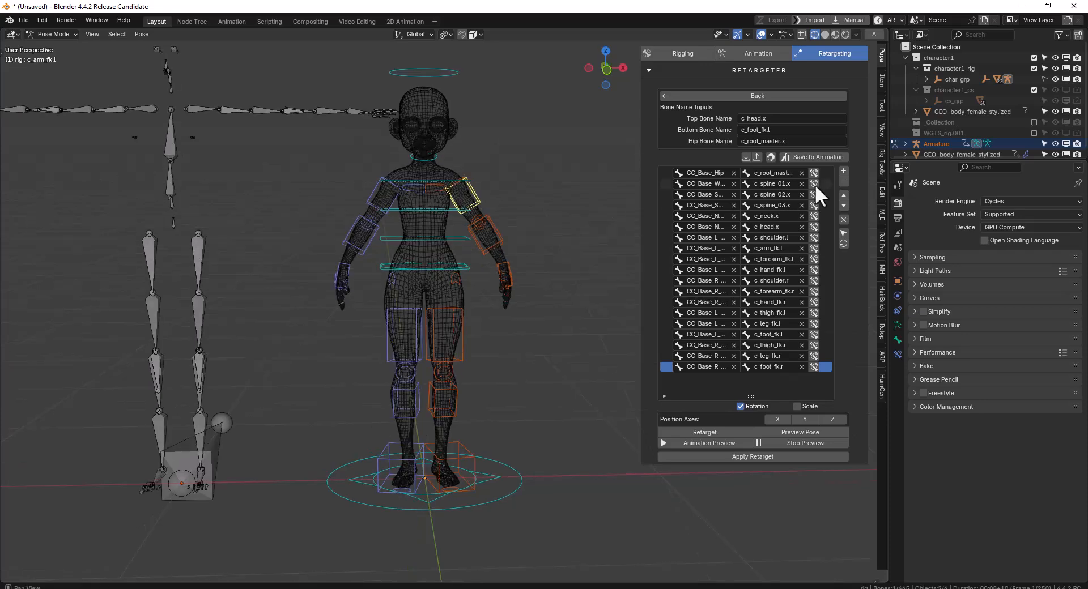
Locate the mapping entries of the left upper arm and forearm controls, c_arm_fk.l and c_forearm_fk.l, and enable their per-bone toggles
click(842, 233)
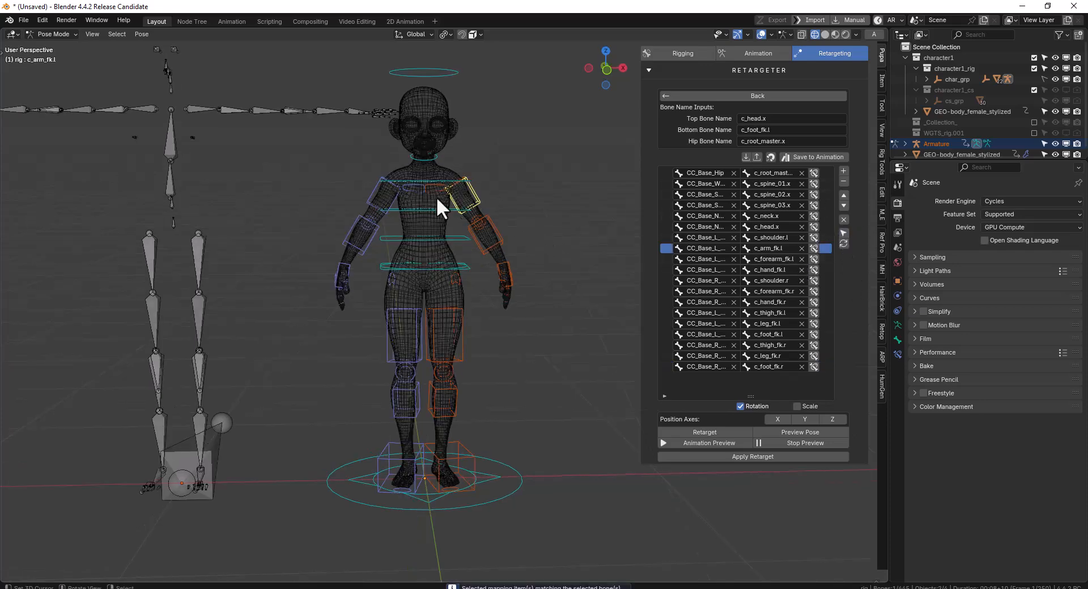
middle_drag(484, 196, 484, 184)
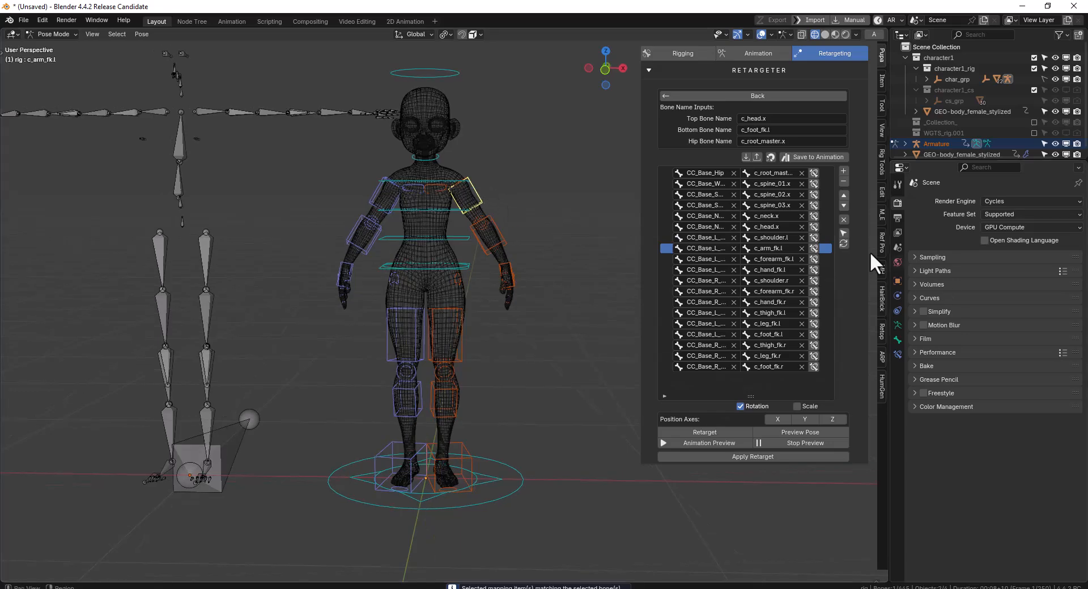
middle_drag(517, 226, 503, 244)
click(502, 238)
click(843, 233)
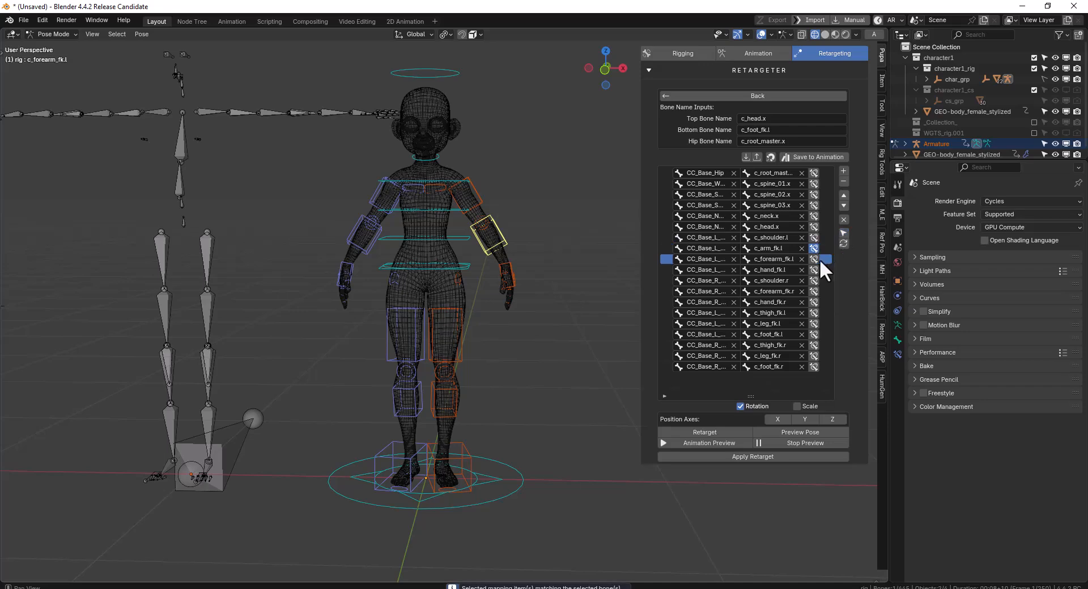
Find the mapping entry of the left shoulder control, c_shoulder.l, and enable its per-bone toggle
click(511, 267)
scroll(494, 208, up, 1)
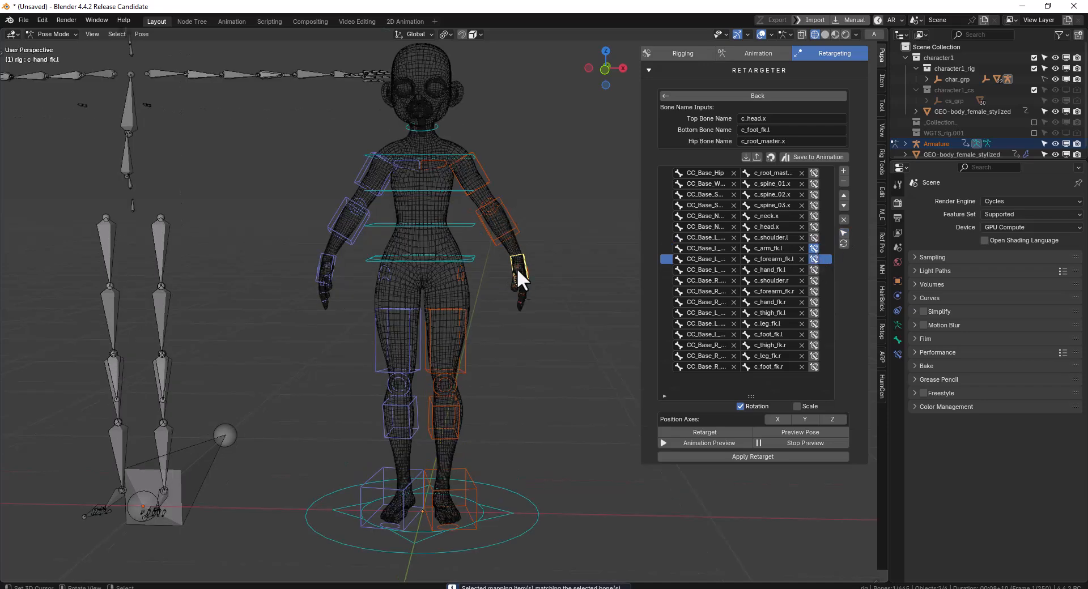
scroll(518, 253, up, 1)
click(457, 221)
click(845, 231)
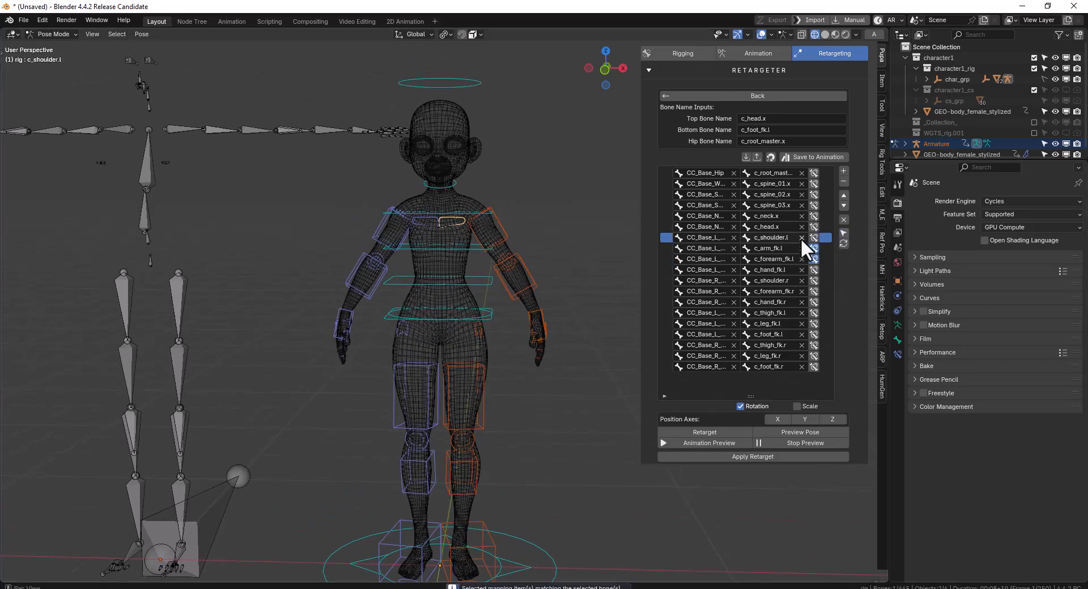
Enable the per-bone toggles in the mapping entries of the right shoulder, forearm and hand: c_shoulder.r, c_forearm_fk.r and c_hand_fk.r
scroll(374, 235, down, 3)
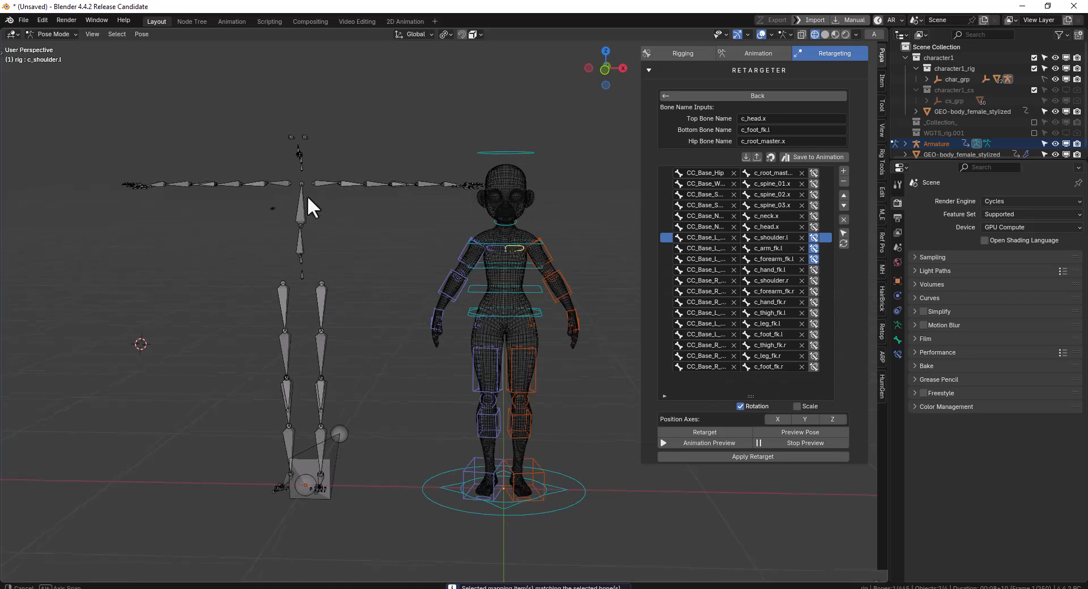
middle_drag(303, 201, 292, 195)
click(276, 183)
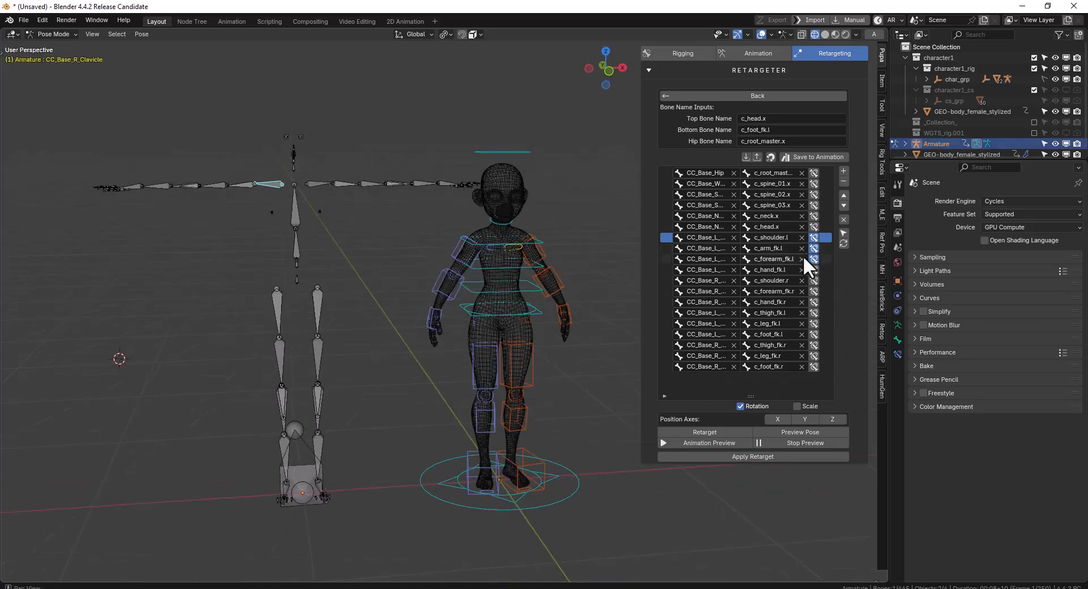
click(842, 233)
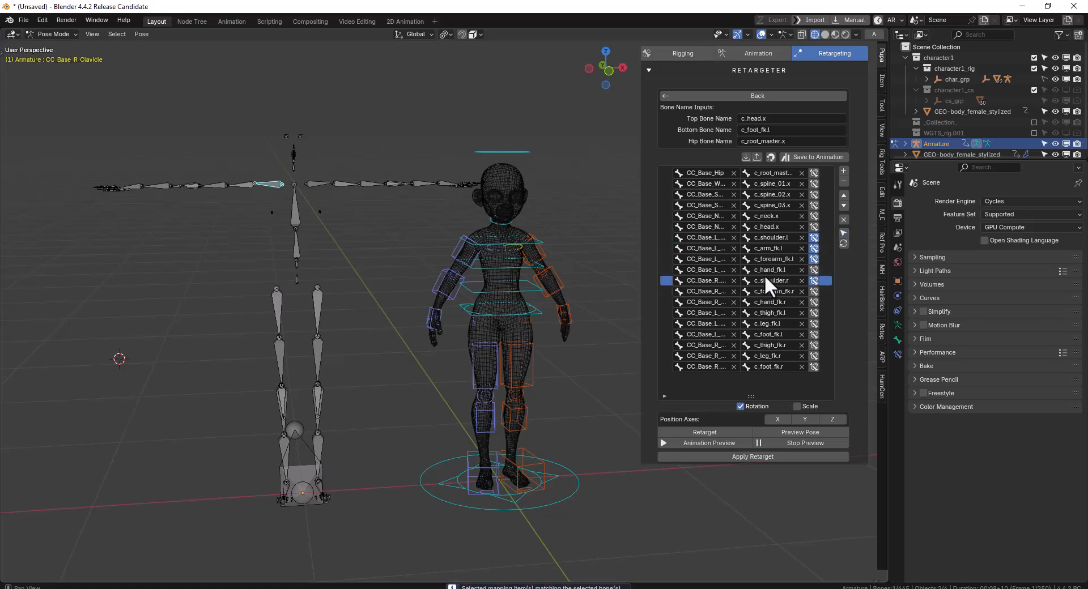
click(436, 277)
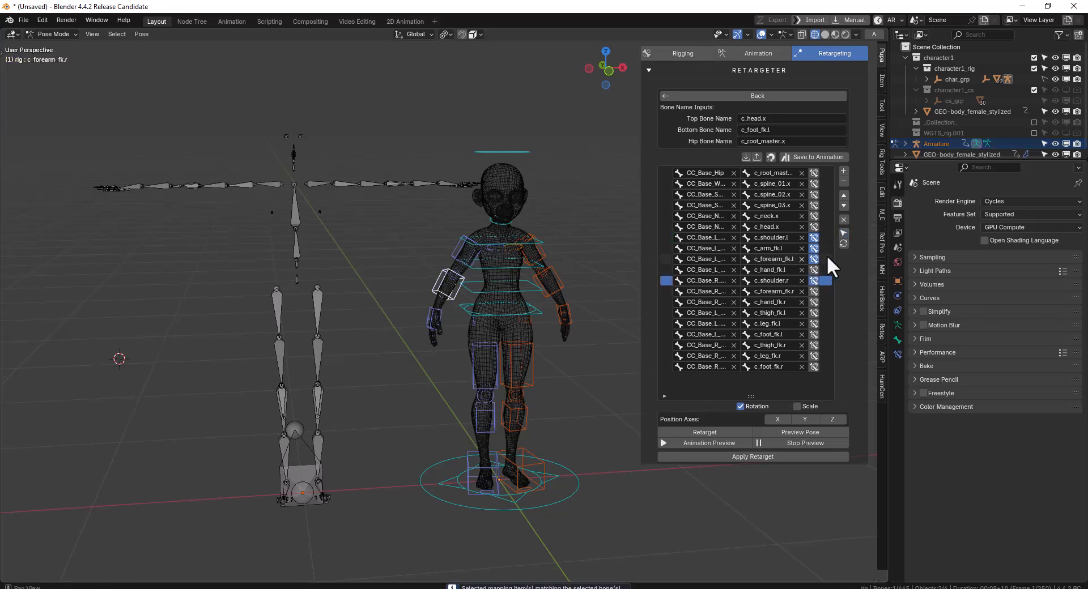
click(842, 233)
click(432, 318)
click(844, 232)
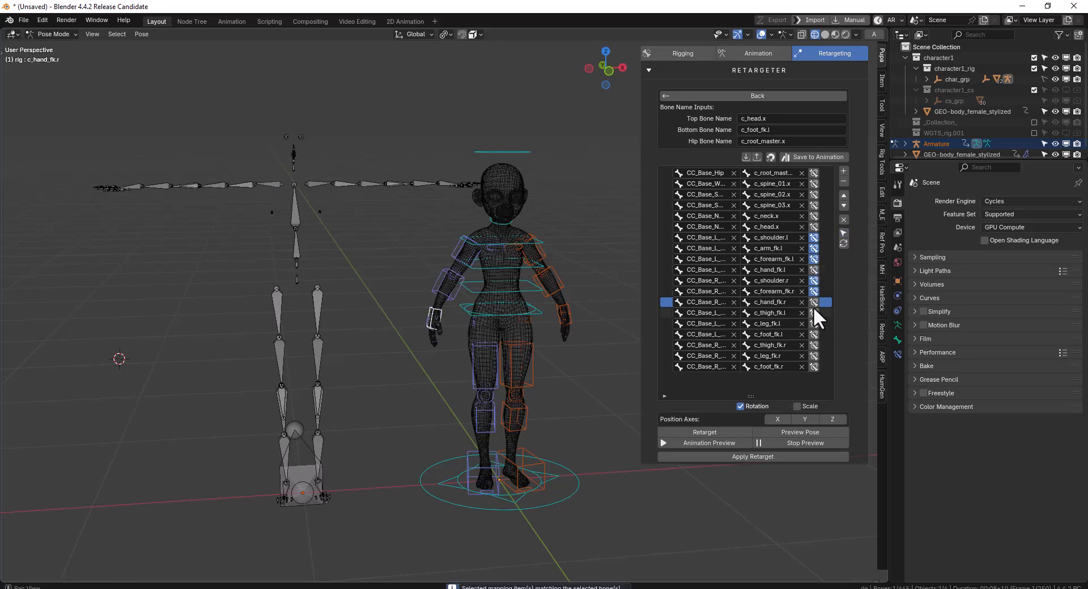
Enable the per-bone toggles in the mapping entries of the left thigh and lower leg, c_thigh_fk.l and c_leg_fk.l
middle_drag(593, 308, 465, 303)
key(KP_1)
scroll(510, 268, up, 4)
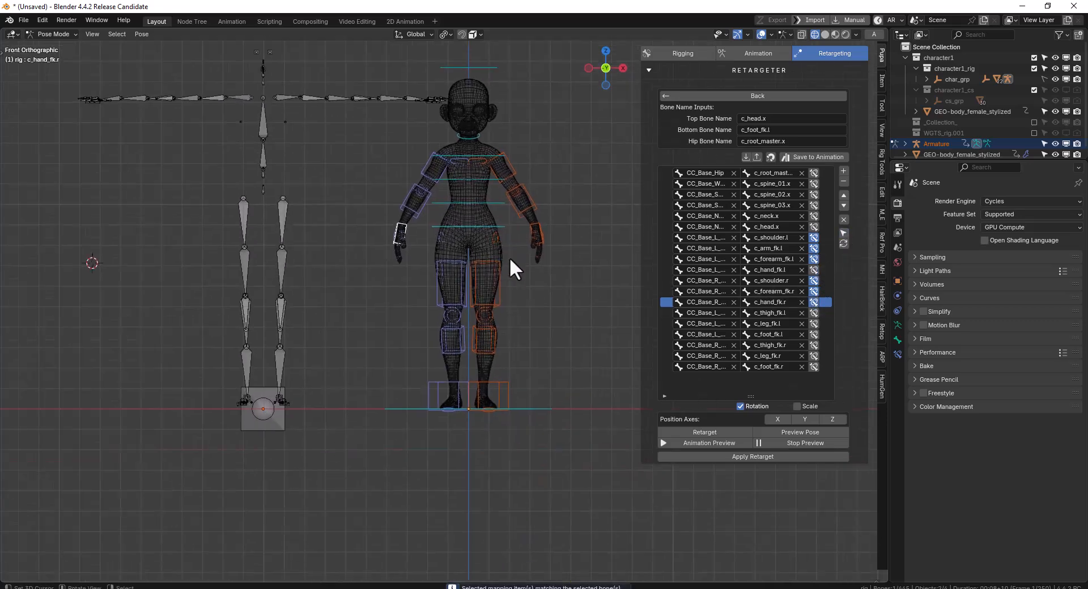
click(514, 291)
middle_drag(519, 266, 473, 281)
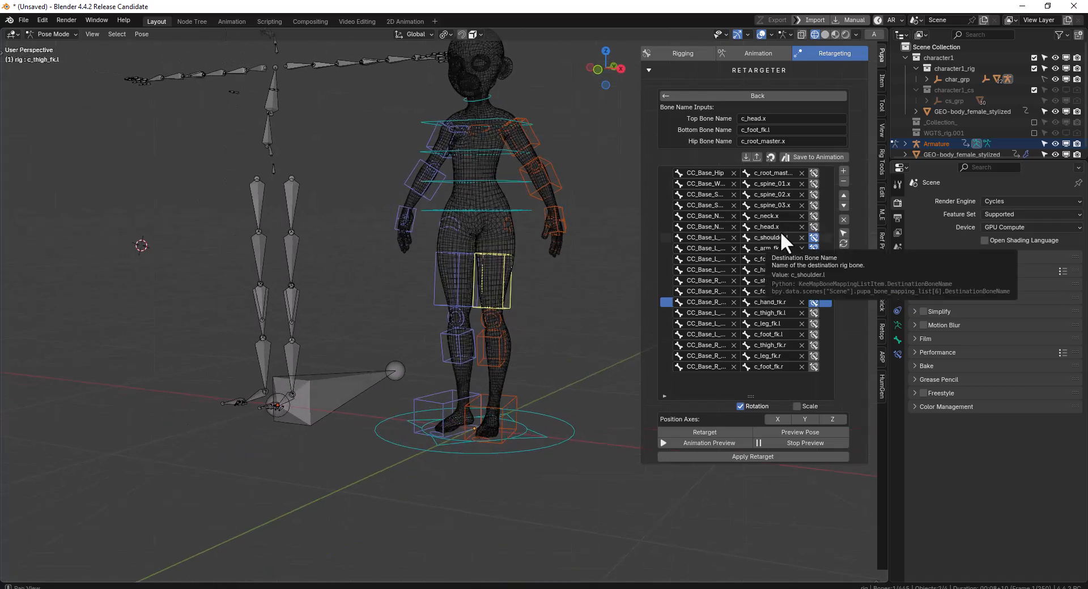
middle_drag(535, 250, 572, 247)
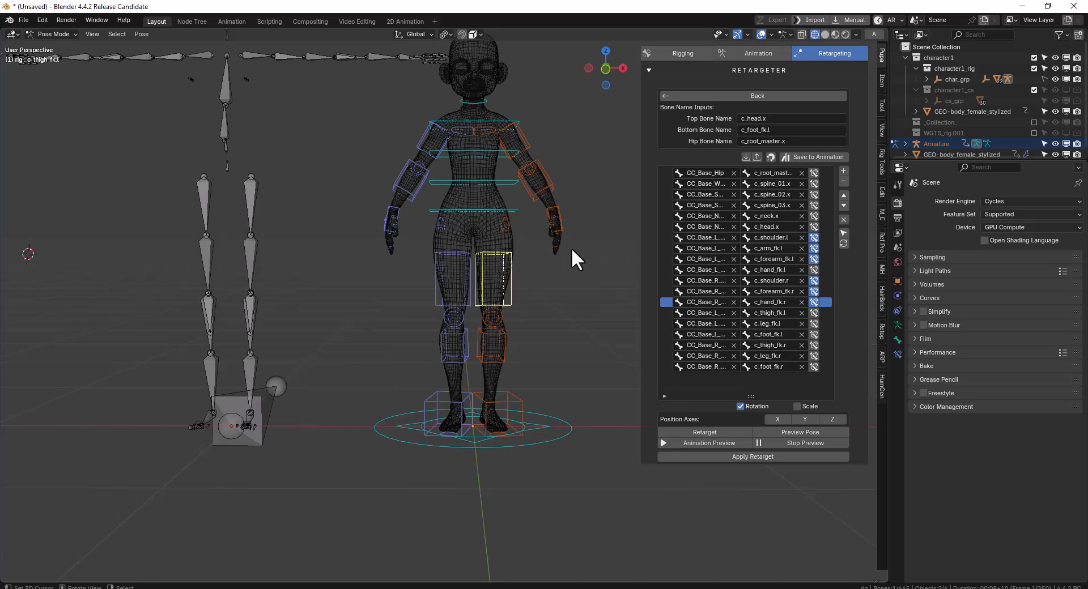
key(KP_1)
shift+middle_drag(569, 259, 533, 277)
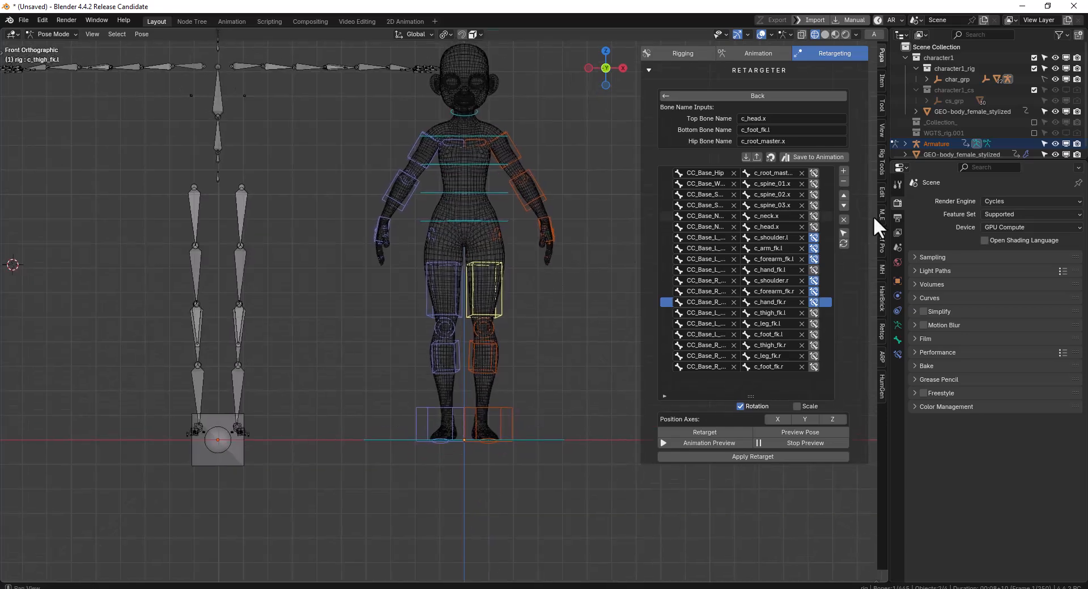
click(840, 233)
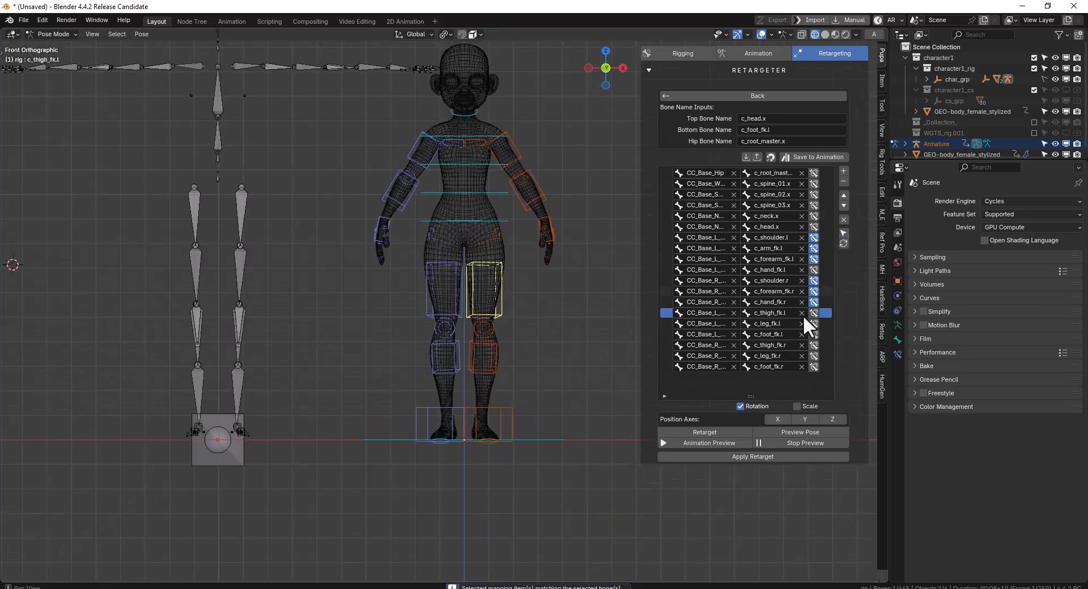
click(503, 352)
click(844, 231)
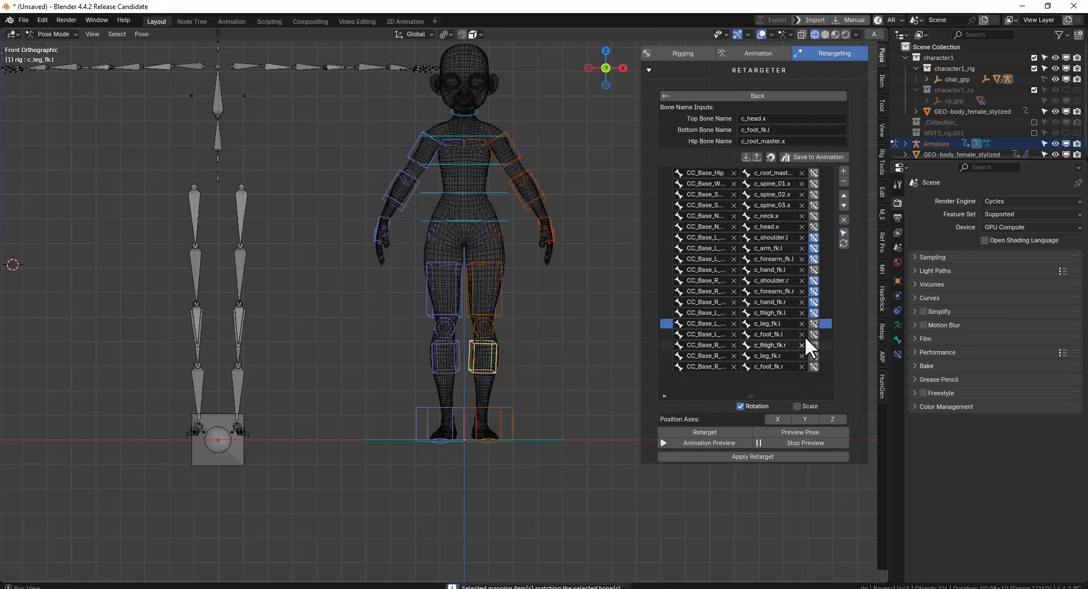
Enable the per-bone toggles in the mapping entries of the right thigh and lower leg, c_thigh_fk.r and c_leg_fk.r
click(427, 287)
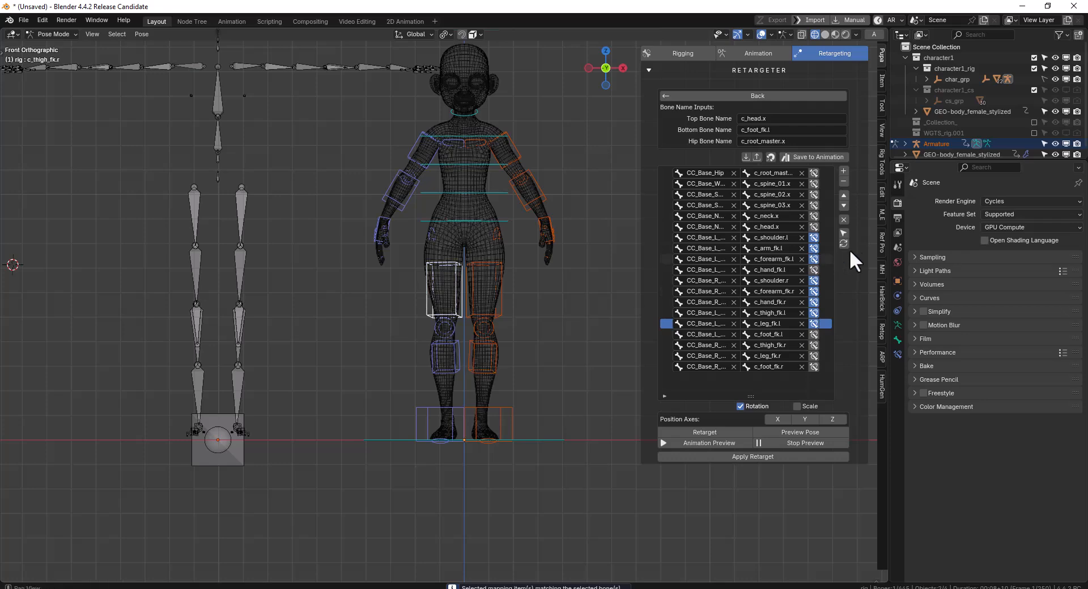
click(844, 232)
click(446, 356)
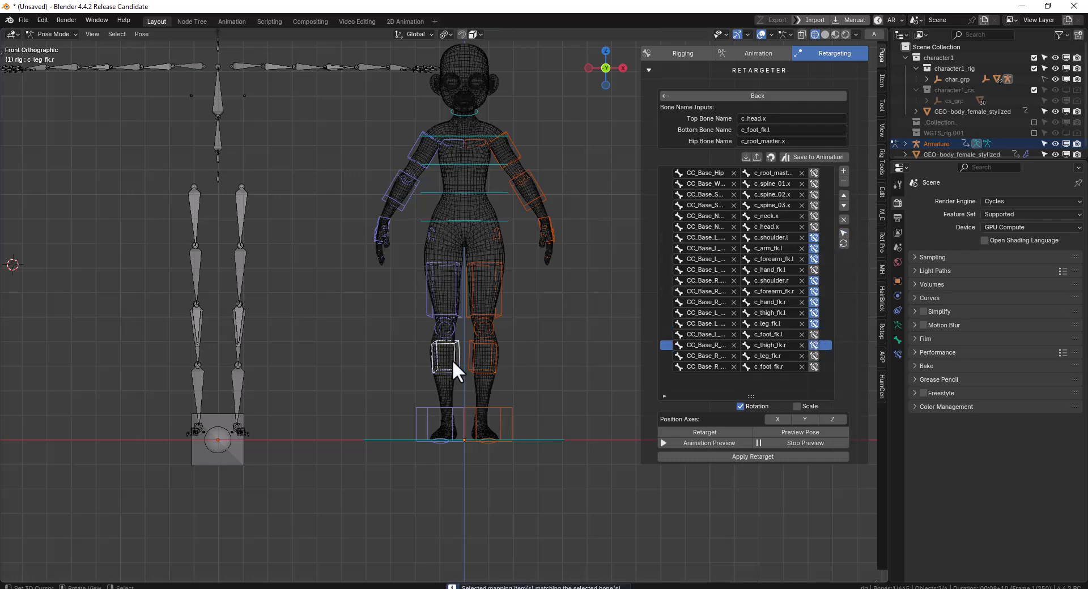
click(844, 233)
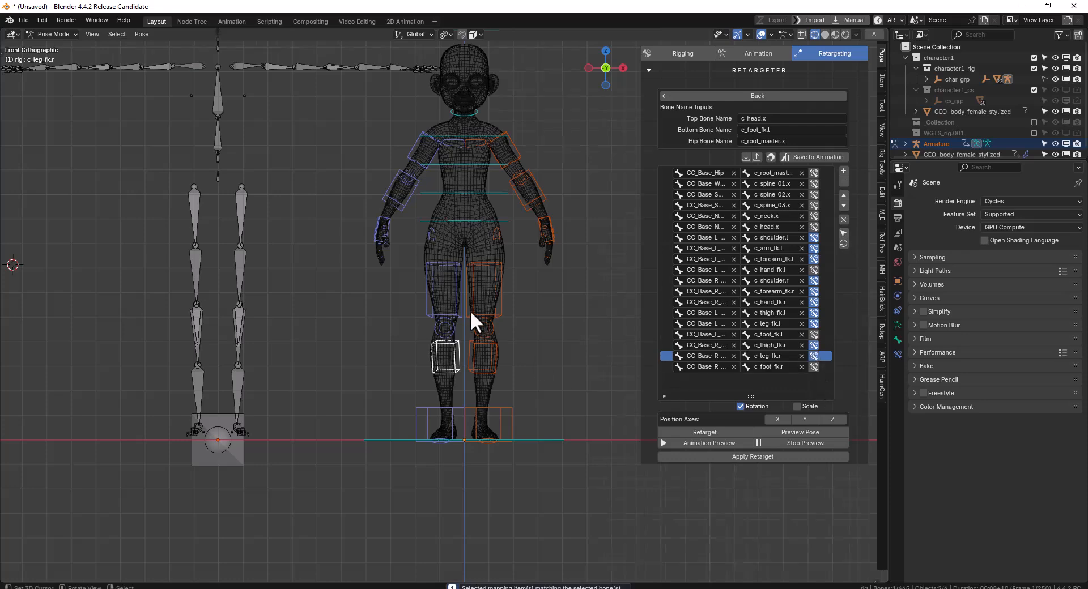
Retarget the rig to the imported armature using the mapped bones and inspect the resulting pose
scroll(470, 312, down, 2)
click(710, 432)
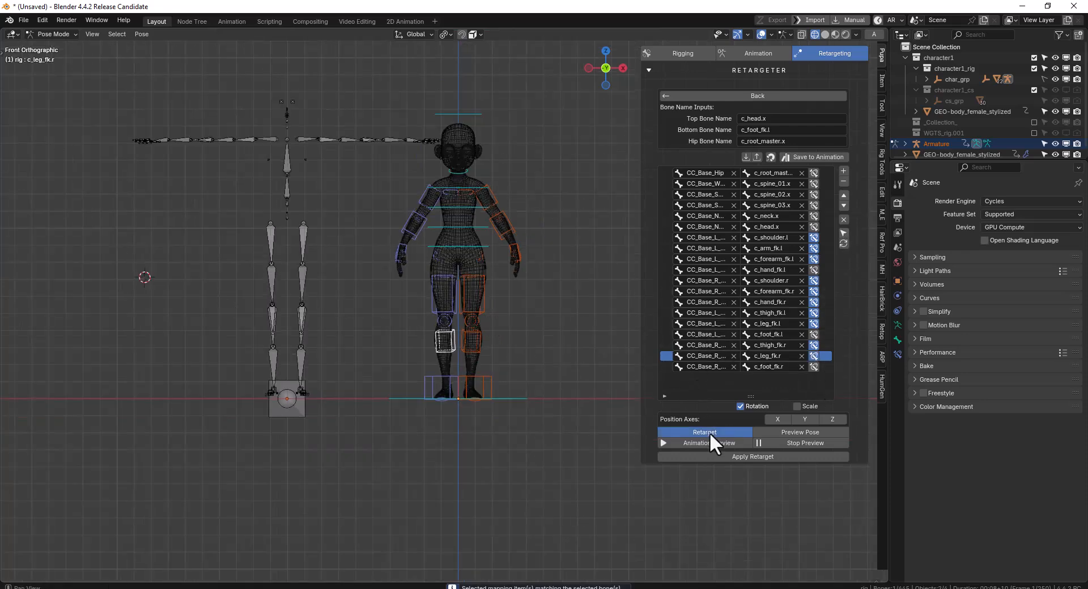
middle_drag(502, 284, 529, 280)
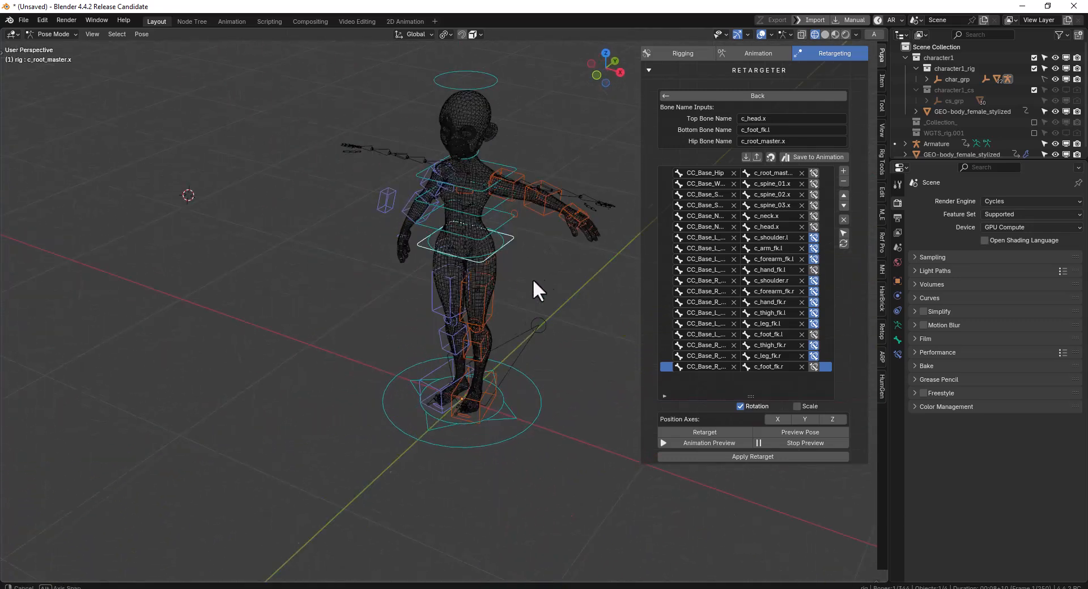
Clear the rotation of all of the rig's bones
key(KP_1)
key(a)
key(alt+r)
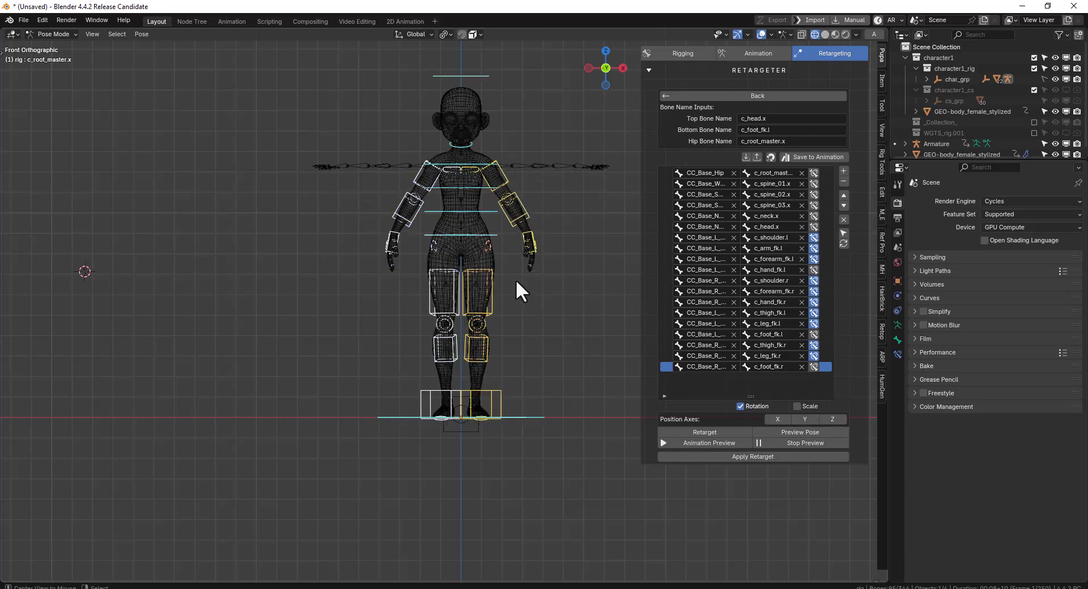
right_click(389, 236)
key(g)
right_click(491, 237)
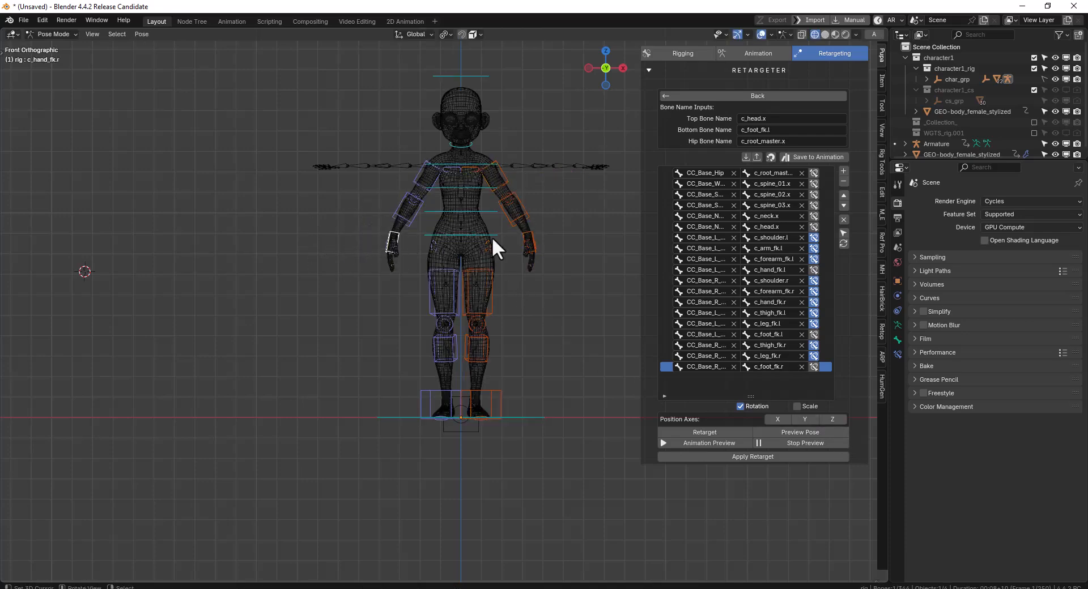
right_click(530, 230)
key(g)
right_click(540, 230)
key(r)
right_click(542, 209)
Locate the right forearm control's entry in the bone mapping list
right_click(405, 224)
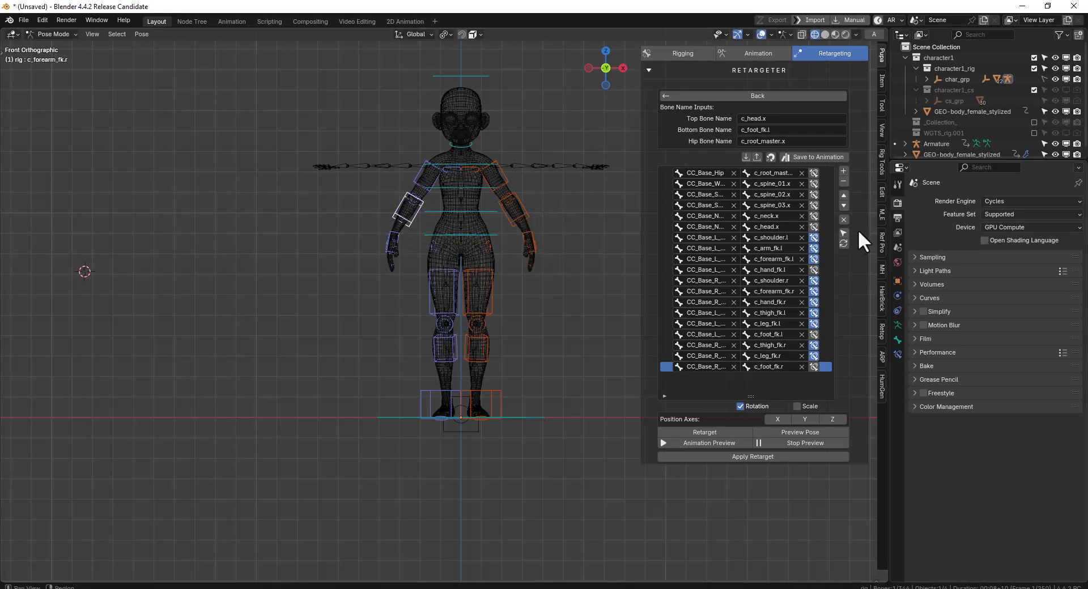
click(842, 232)
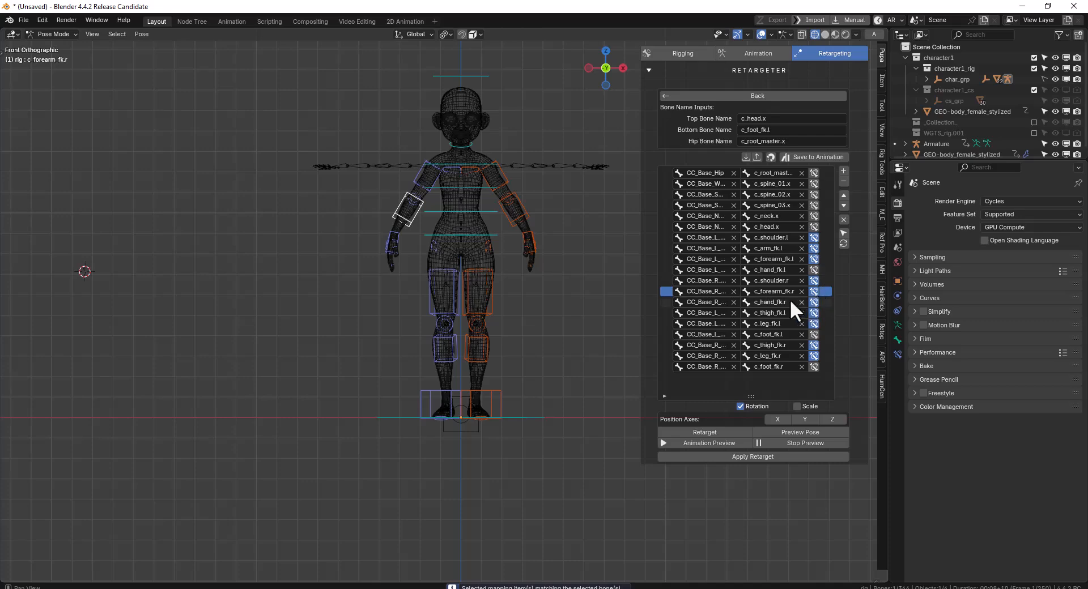
middle_drag(440, 243, 487, 267)
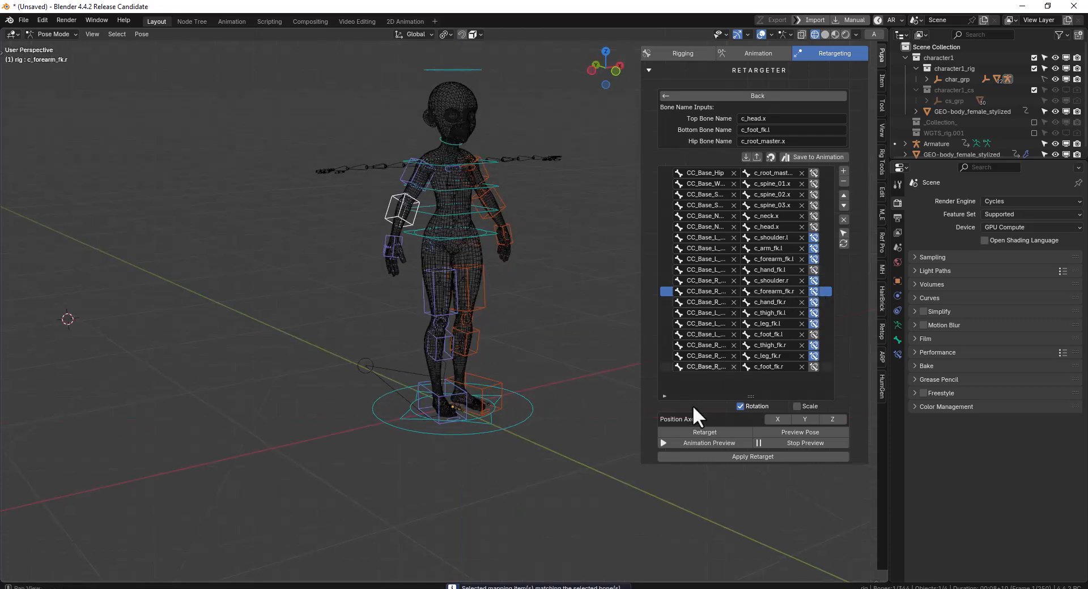
Run Retarget on the rig with the current mapping and play the animation preview on the character
click(705, 434)
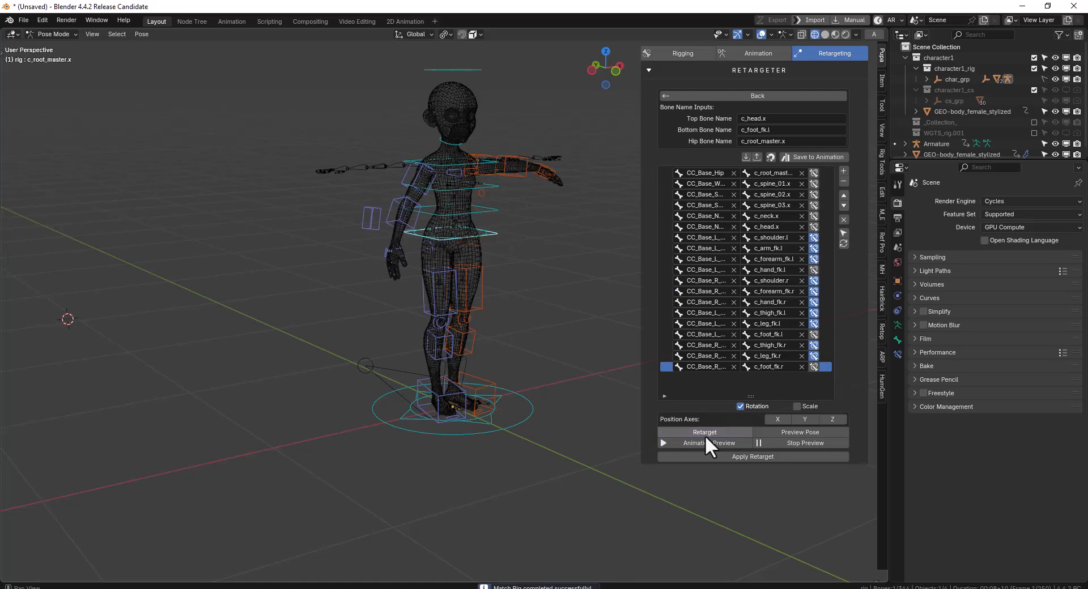
click(717, 442)
mouse_move(468, 301)
middle_down()
mouse_move(513, 298)
mouse_move(521, 280)
middle_up()
scroll(498, 267, up, 4)
alt+drag(523, 264, 525, 264)
key(space)
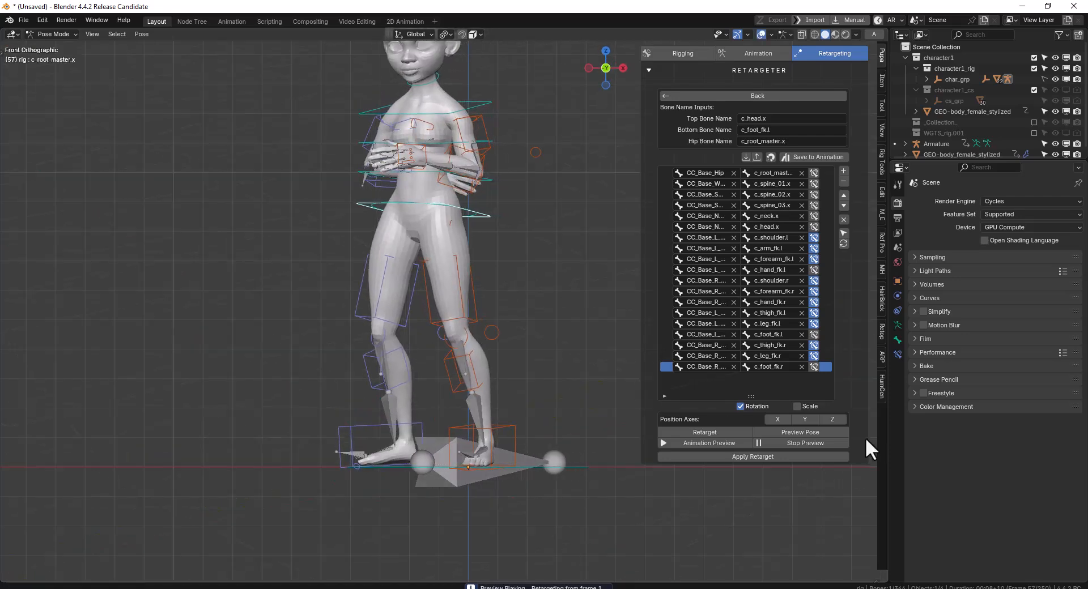
Select all of the rig's controls and clear their rotation
middle_drag(440, 145, 474, 141)
key(a)
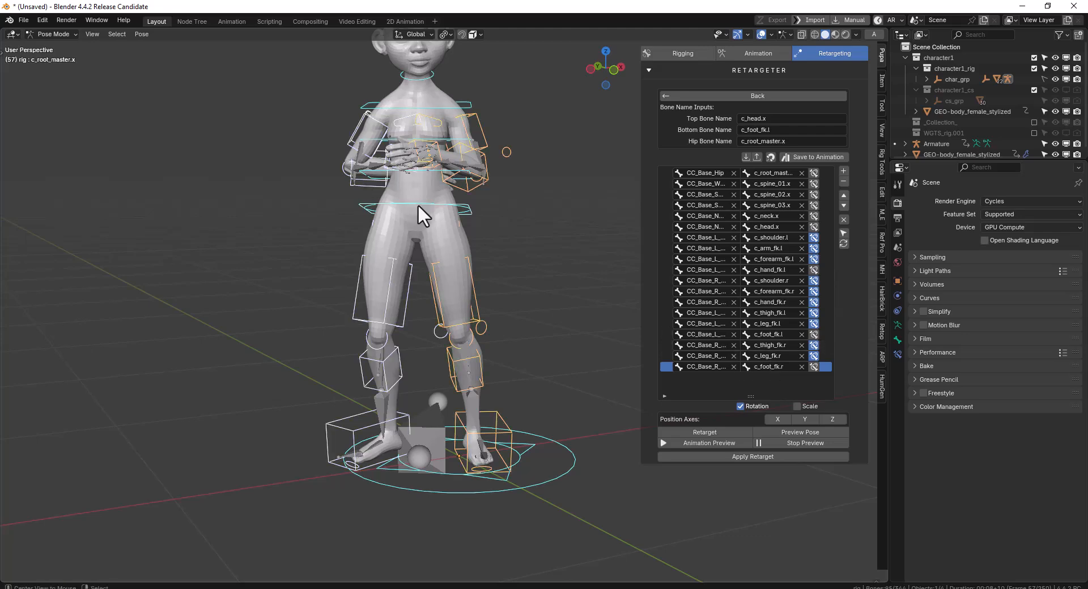
key(alt+r)
alt+middle_drag(468, 199, 494, 202)
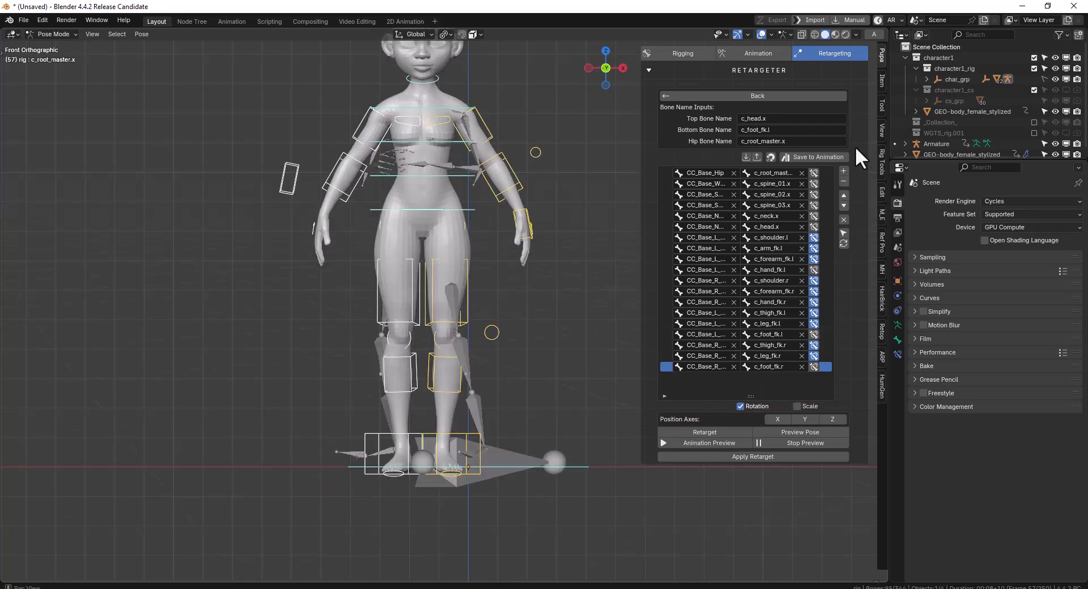
Save the current bone mapping as a rig target preset named Auto Rig (Action Core)
click(827, 156)
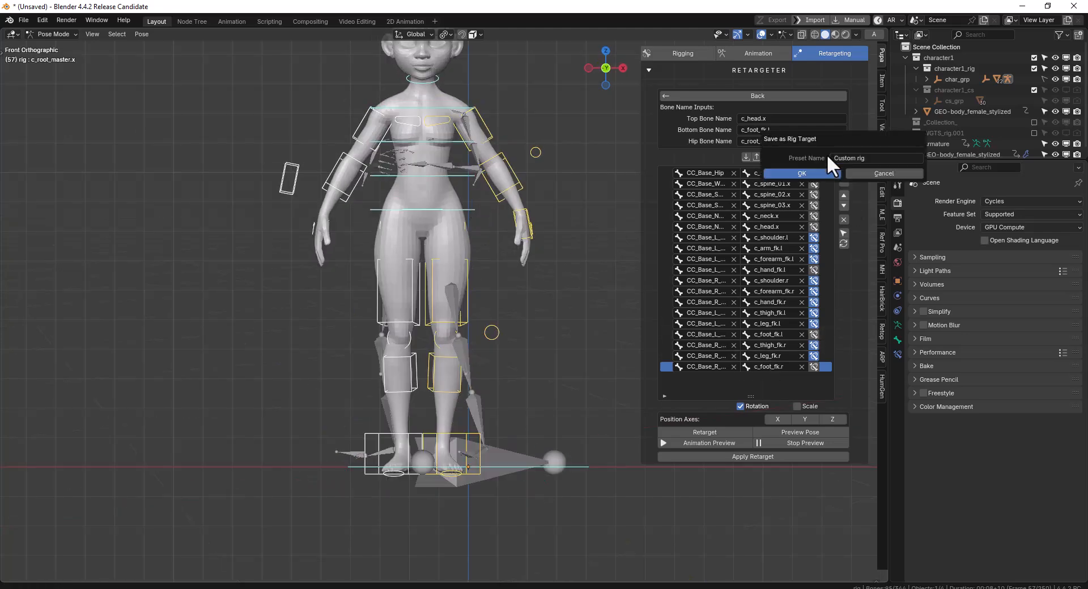
click(869, 158)
text(Au)
text(t)
text(o Rig )
text(()
text(Re)
text(Core)
key(Return)
click(814, 174)
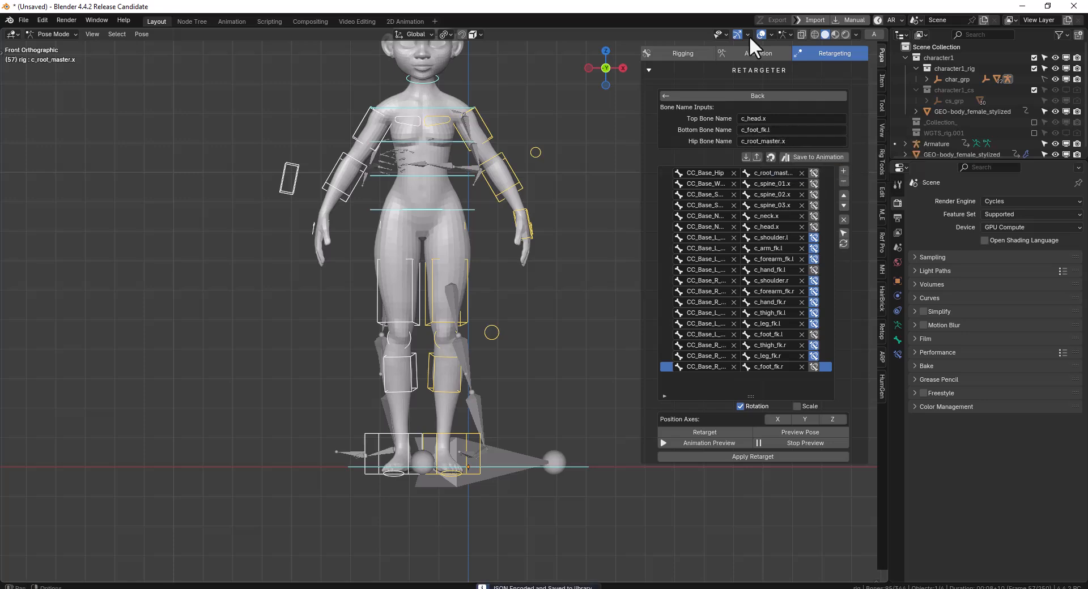
Set the animation library's rig target to Auto Rig (Action Core)
click(762, 52)
click(788, 114)
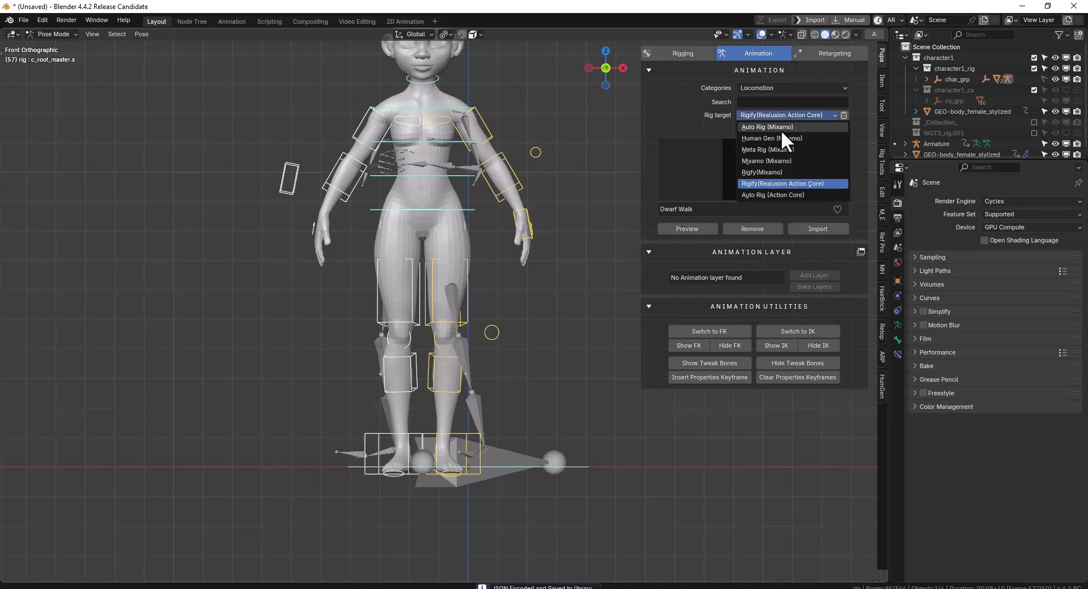
click(785, 193)
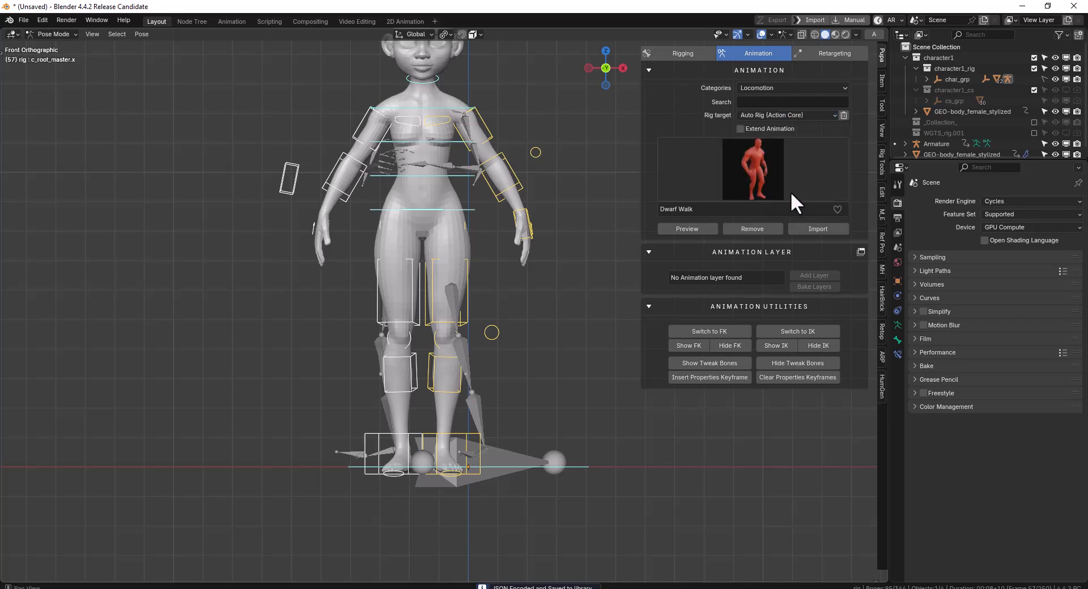
Switch to Object Mode and delete the imported source armature
scroll(474, 142, down, 3)
key(ctrl+Tab)
key(x)
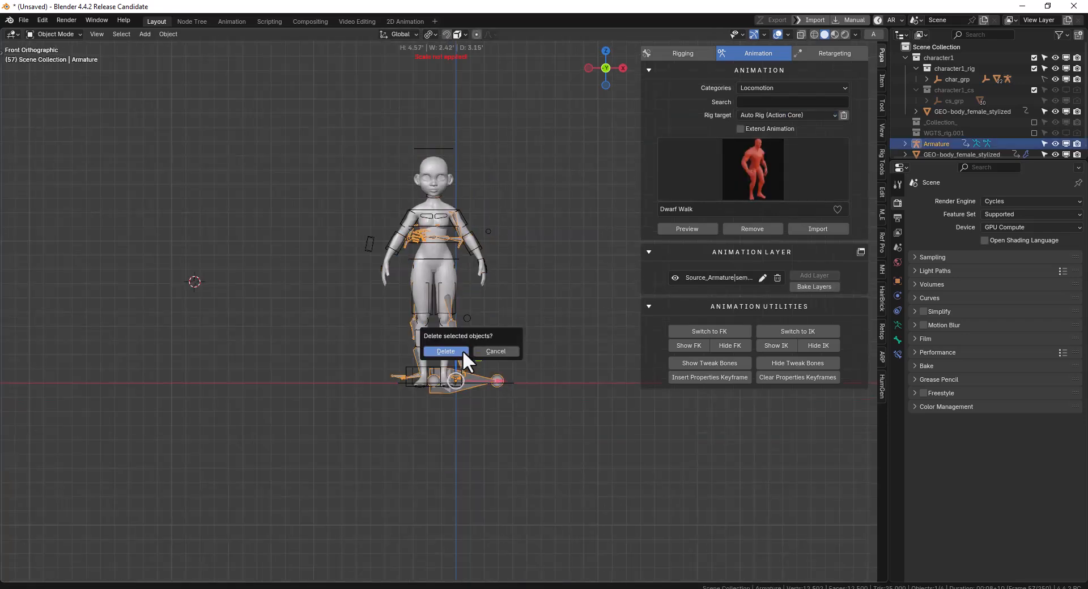
click(463, 351)
scroll(510, 272, up, 2)
key(ctrl+z)
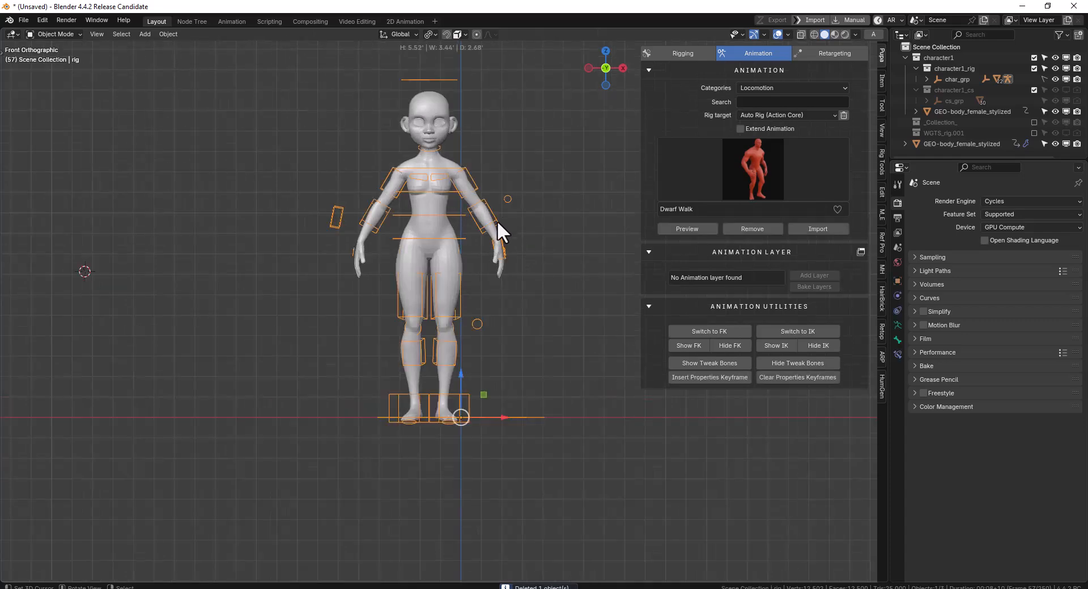
Import the seminar motion file from the Motion folder onto the rig through the animation library
middle_drag(498, 219, 516, 214)
click(818, 229)
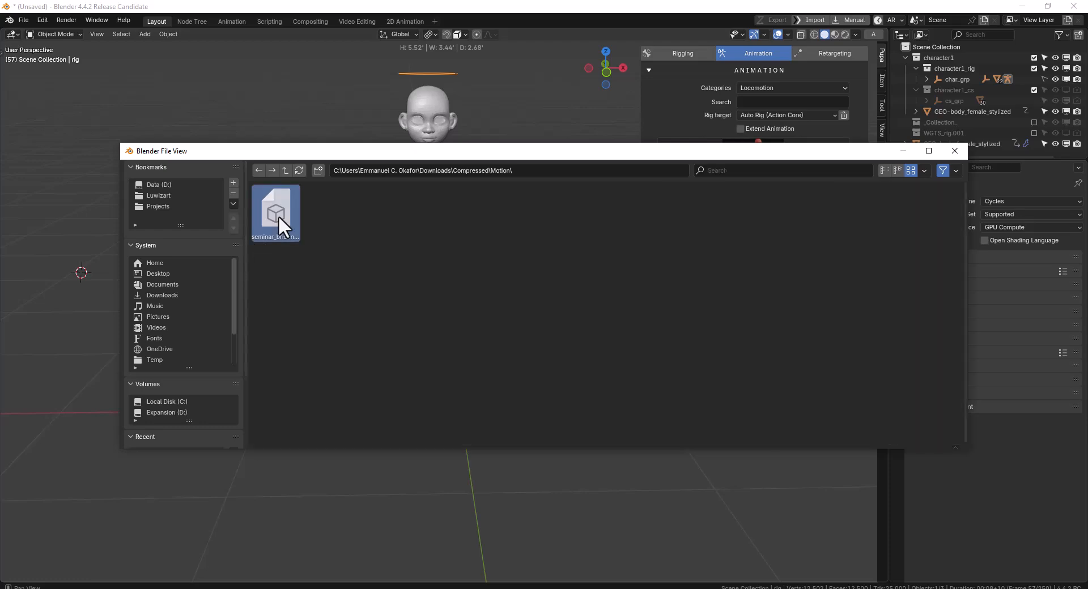
double_click(278, 215)
mouse_move(448, 220)
middle_down()
mouse_move(495, 236)
mouse_move(467, 226)
middle_up()
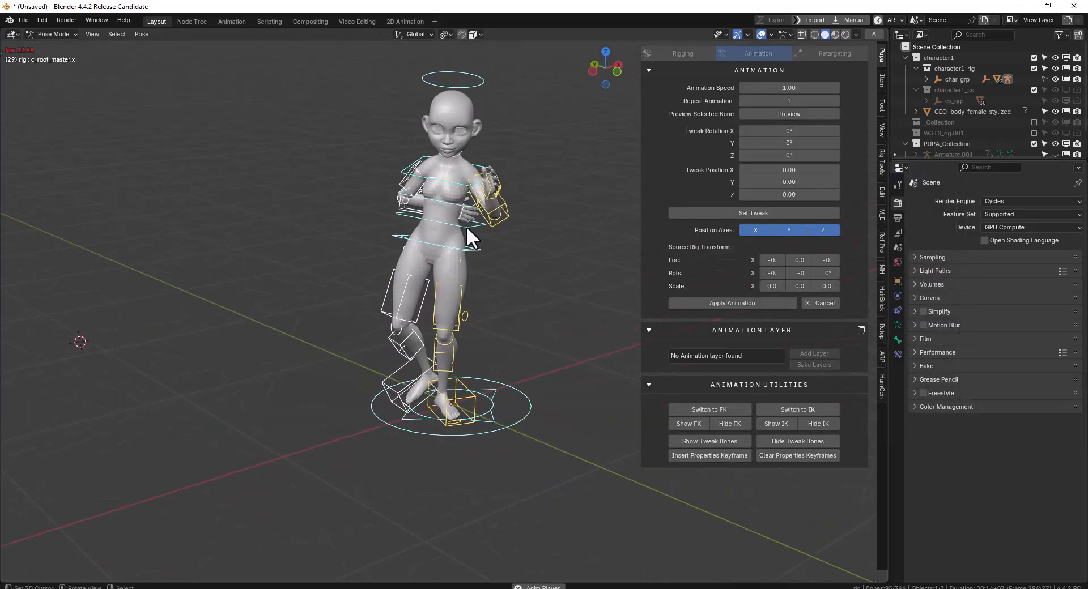
Inspect the imported motion's playback on the character and cancel the animation import
key(space)
middle_drag(460, 216, 426, 225)
key(space)
click(820, 303)
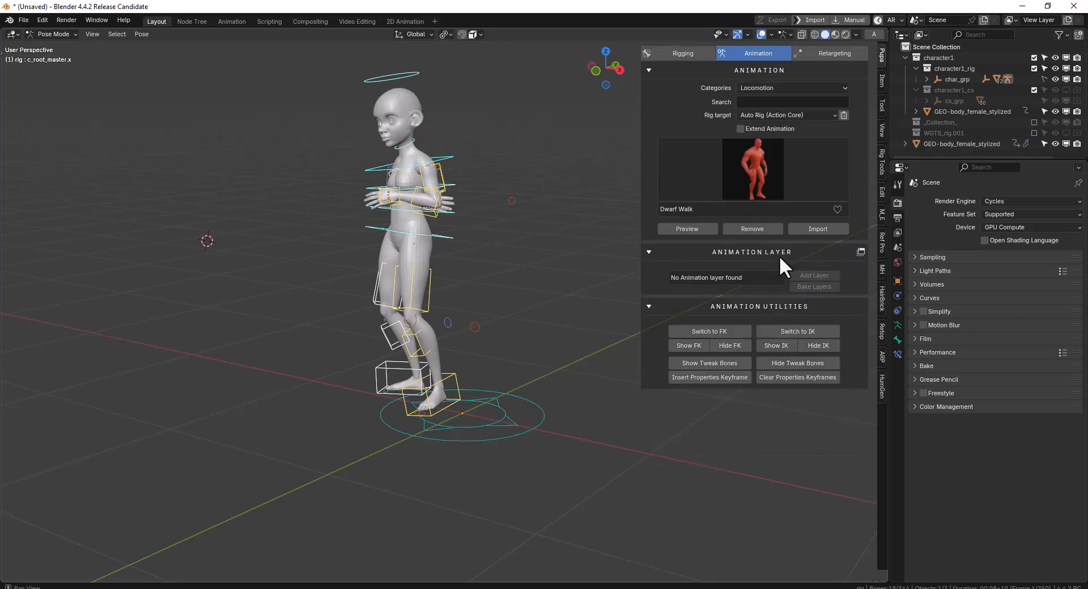
Undo the recent changes, including the armature deletion, back to the imported armature's rest pose before retargeting
click(766, 229)
key(KP_1)
click(827, 53)
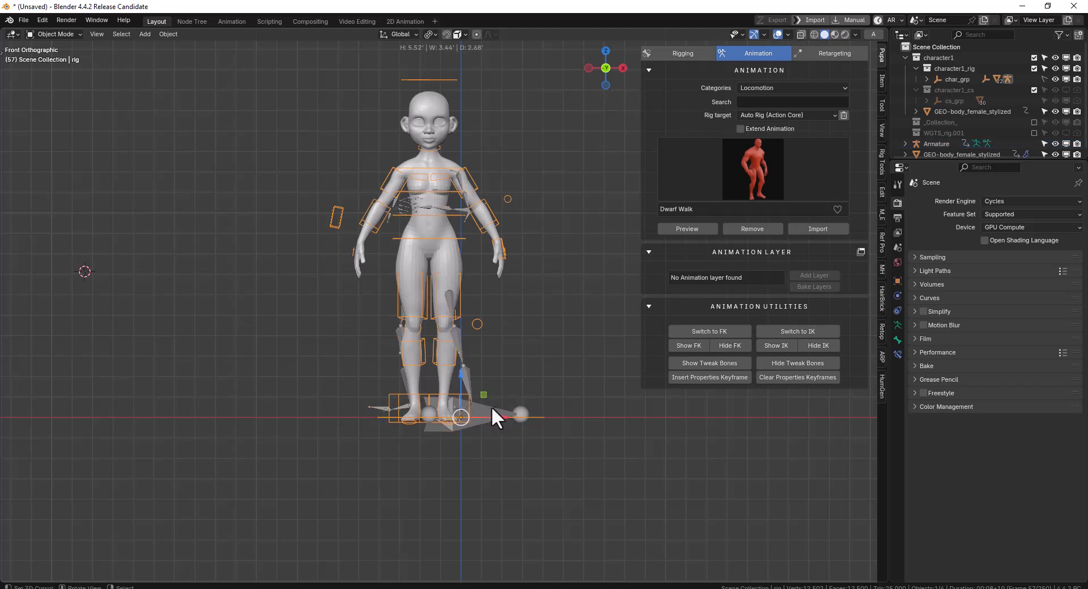
click(491, 406)
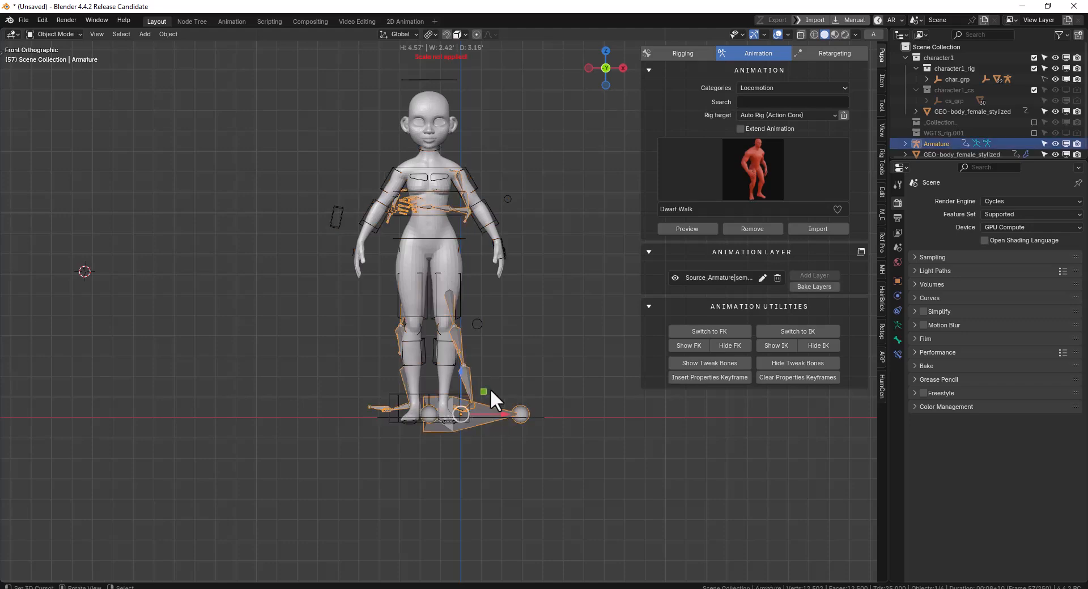
key(shift+space)
click(498, 412)
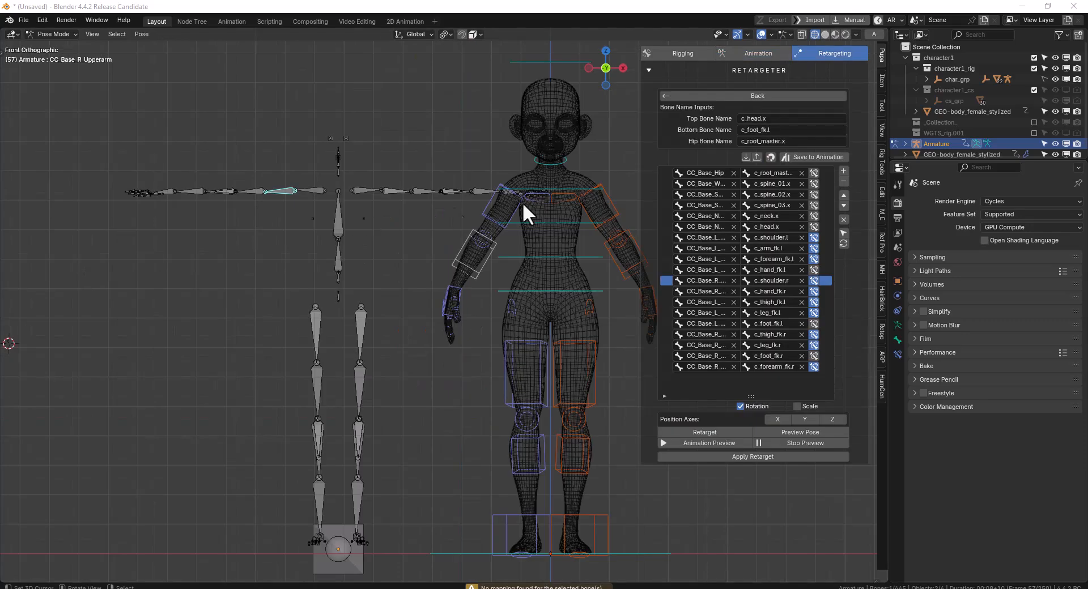
Check whether the CC_Base_R_Upperarm bone has an entry in the bone mapping list
key(KP_1)
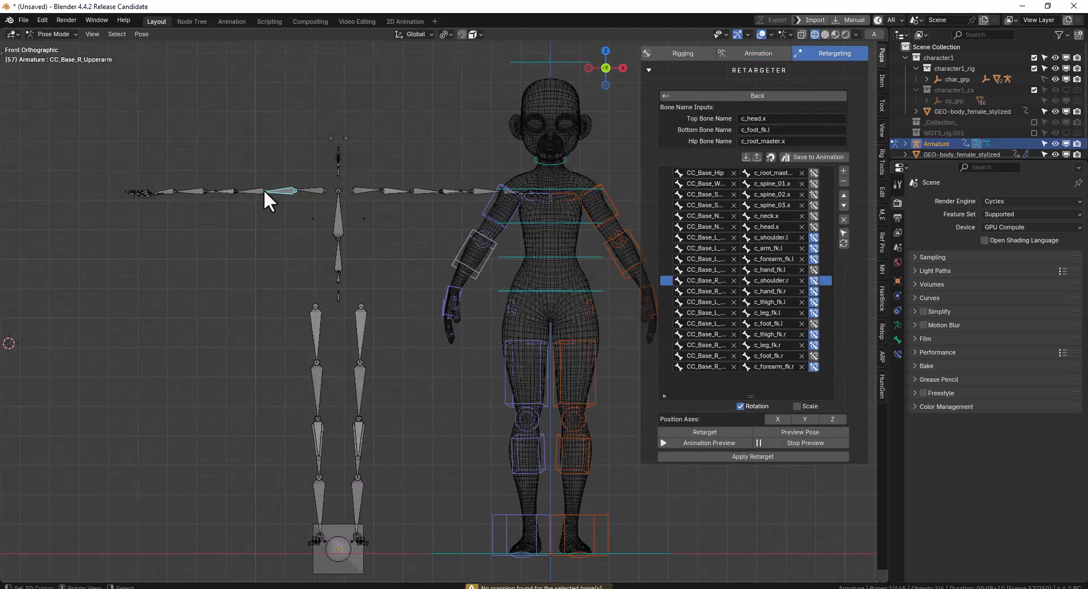
key(r)
right_click(293, 207)
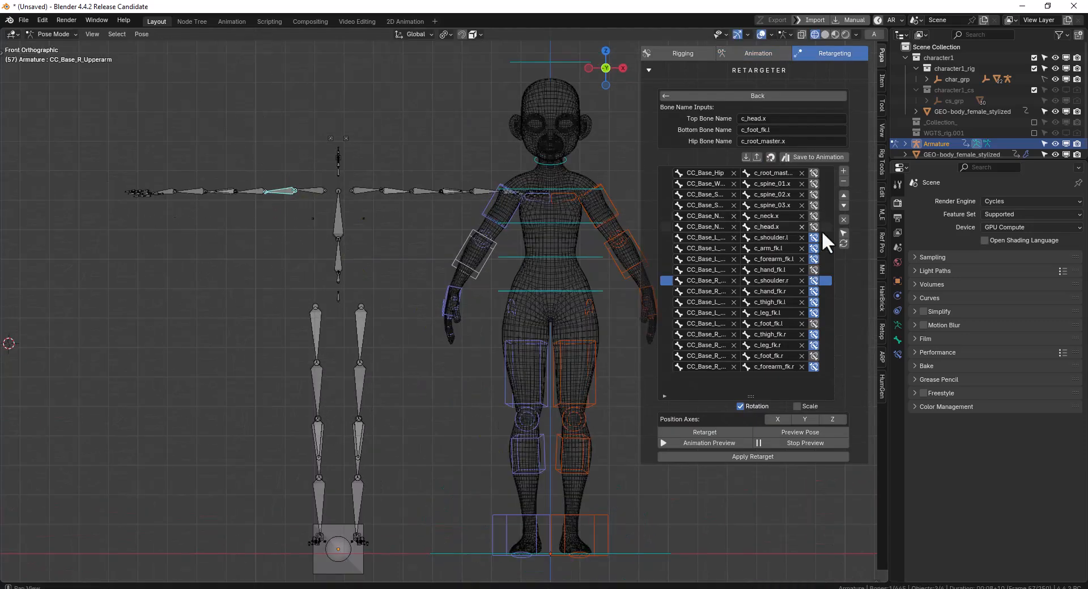
click(842, 233)
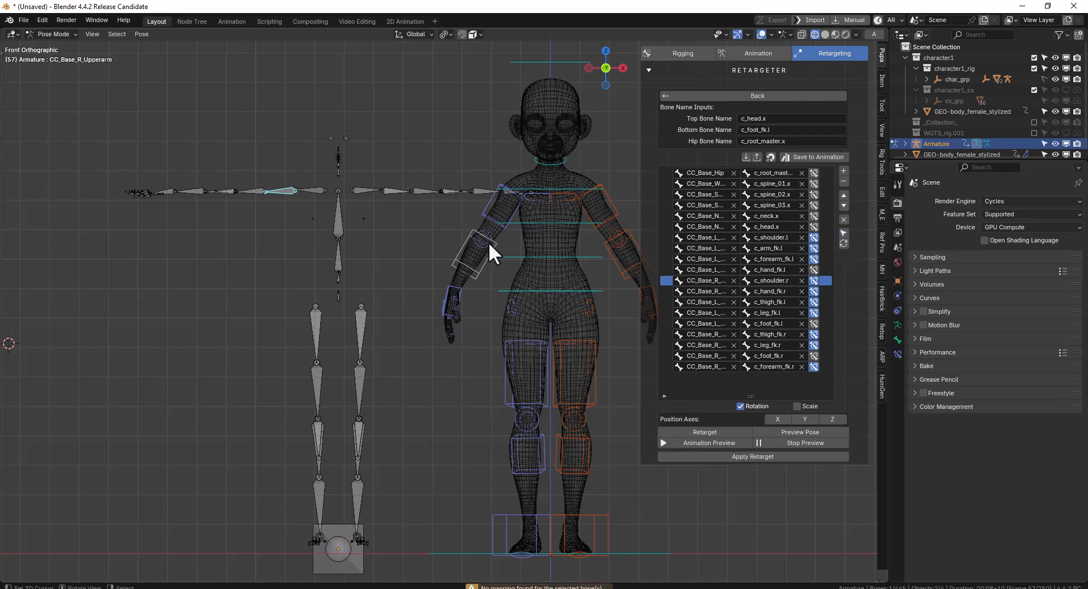
Add a bone mapping entry pairing CC_Base_R_Upperarm with the rig's c_arm_fk.r control
click(486, 218)
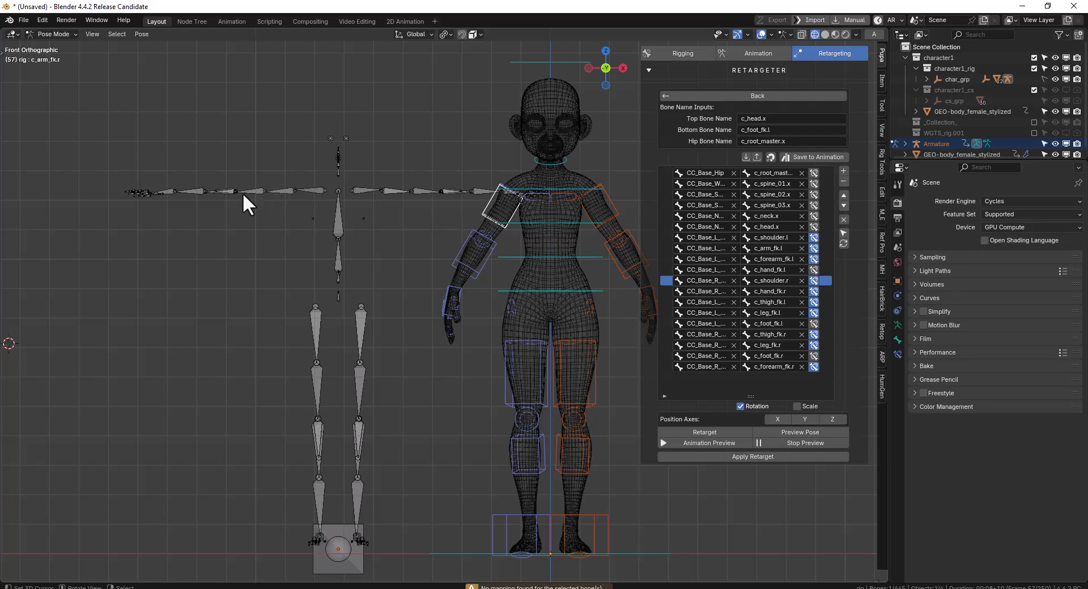
middle_drag(243, 192, 288, 195)
shift+click(281, 190)
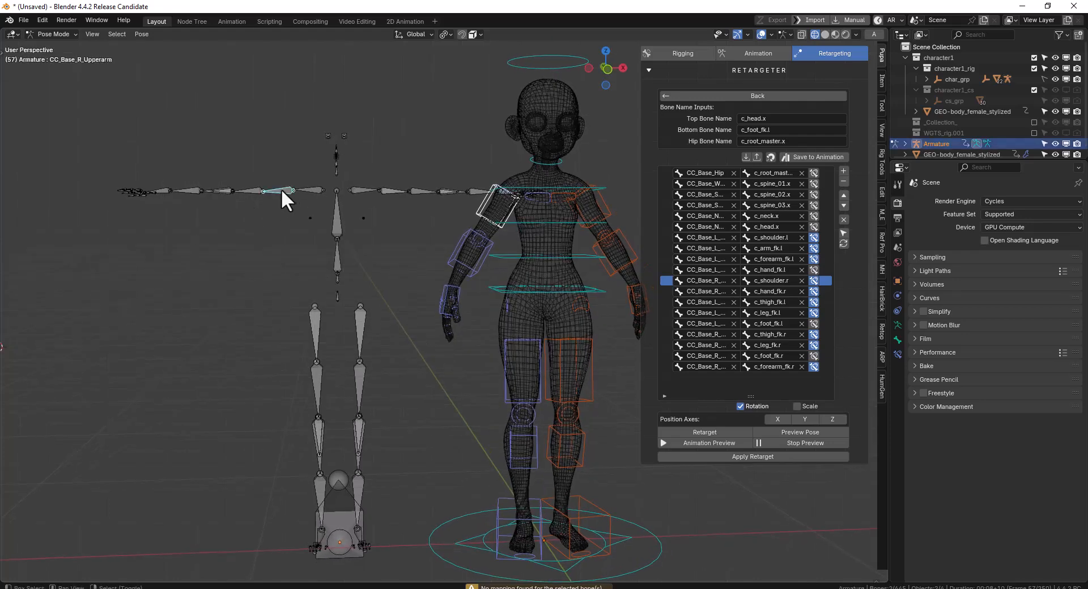
click(842, 171)
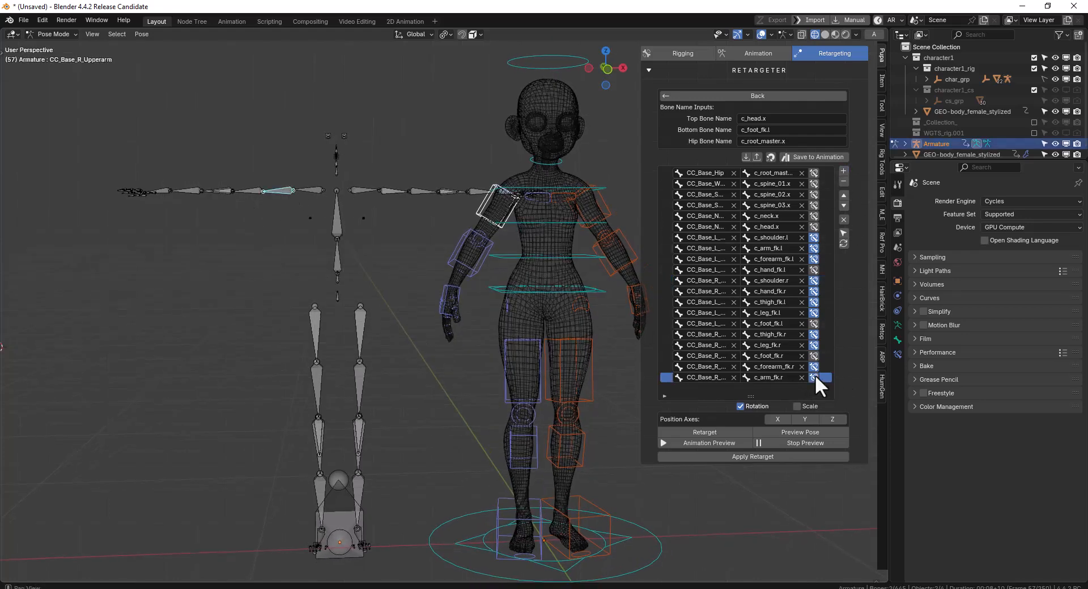
Retarget the rig to the imported armature using the mapping that includes the right upper arm
key(KP_1)
click(705, 431)
middle_drag(538, 372, 692, 365)
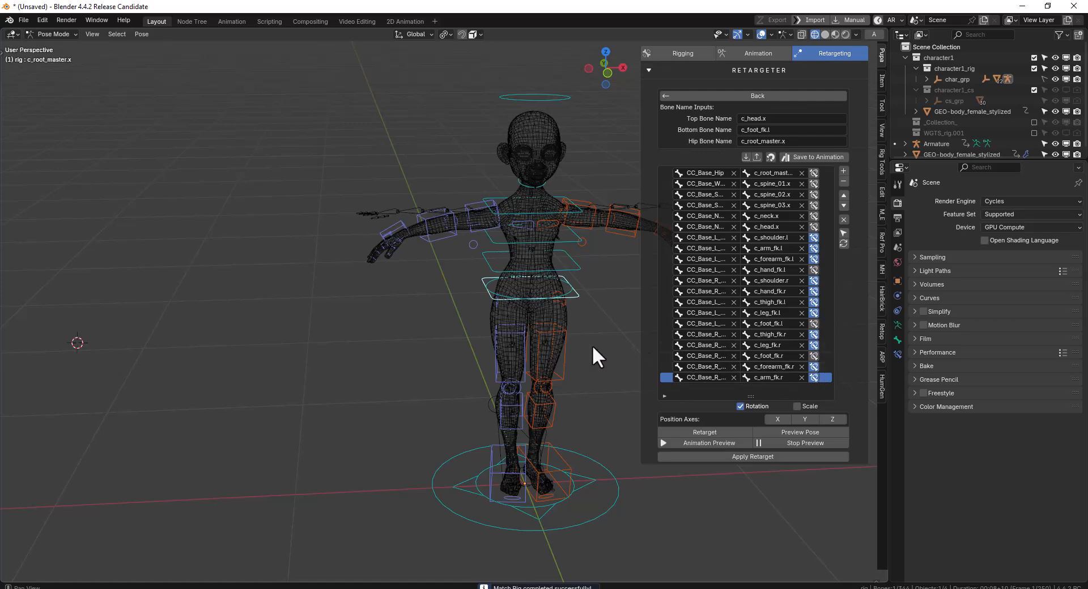
middle_drag(411, 316, 422, 297)
scroll(448, 306, down, 3)
Play the animation preview in solid shading and examine the character's motion with overlays hidden and shown
click(729, 444)
mouse_move(346, 312)
middle_down()
mouse_move(489, 319)
mouse_move(444, 297)
middle_up()
key(shift+z)
scroll(459, 311, up, 2)
key(shift+alt+z)
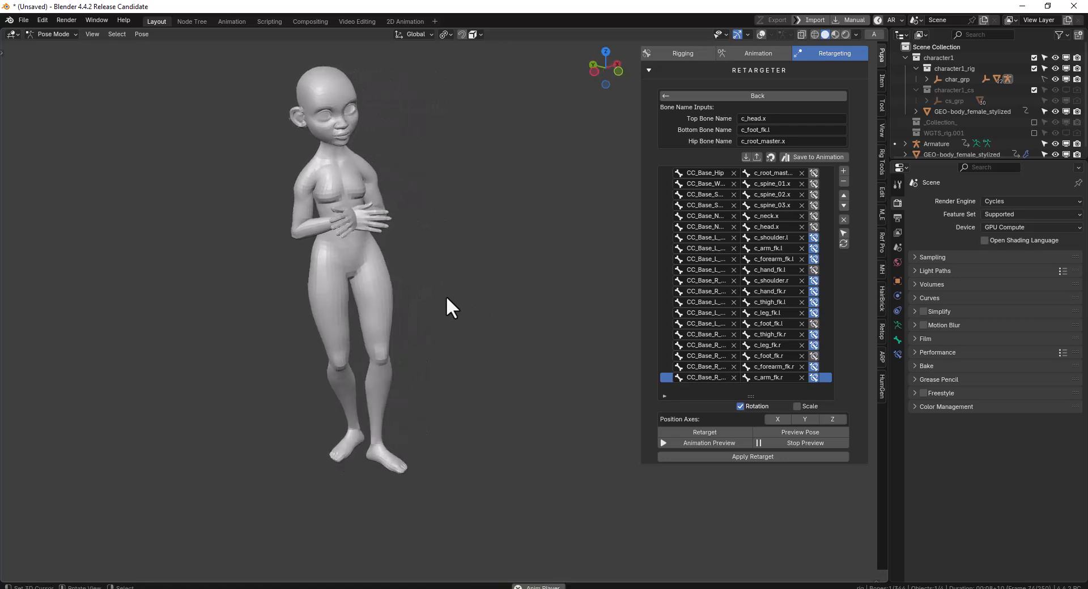
key(KP_1)
key(shift+alt+z)
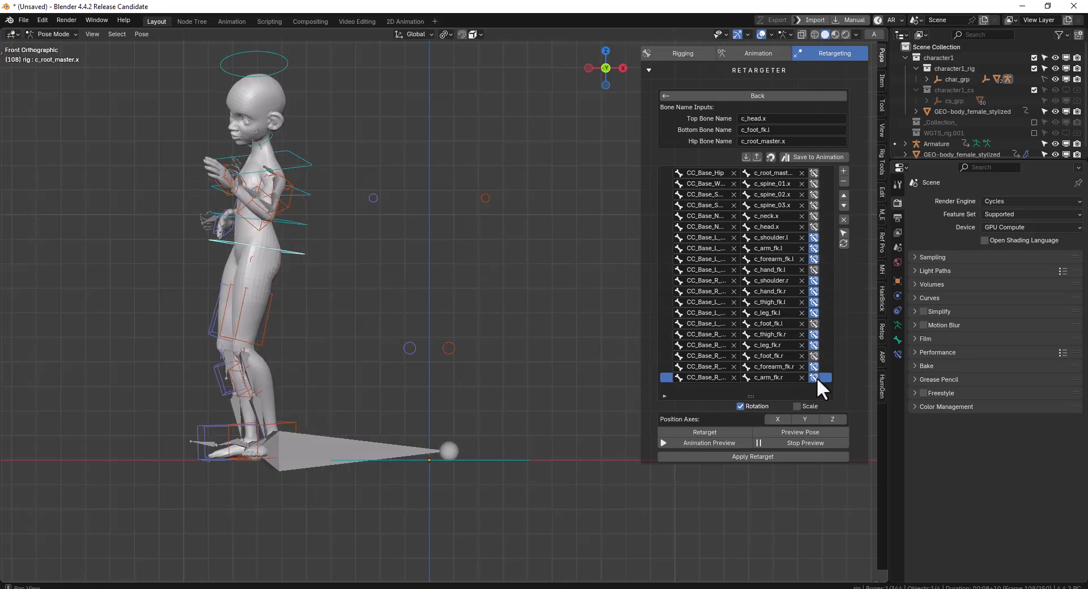
middle_drag(362, 313, 419, 316)
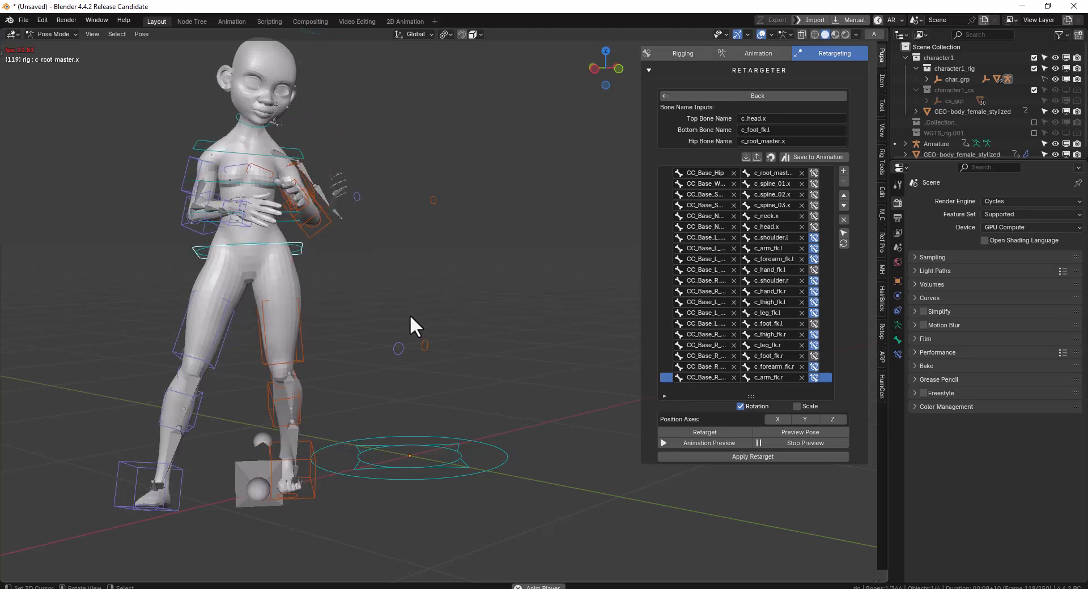
Stop the animation preview and reset the pose of all the rig's bones
click(807, 443)
click(811, 440)
key(alt+g)
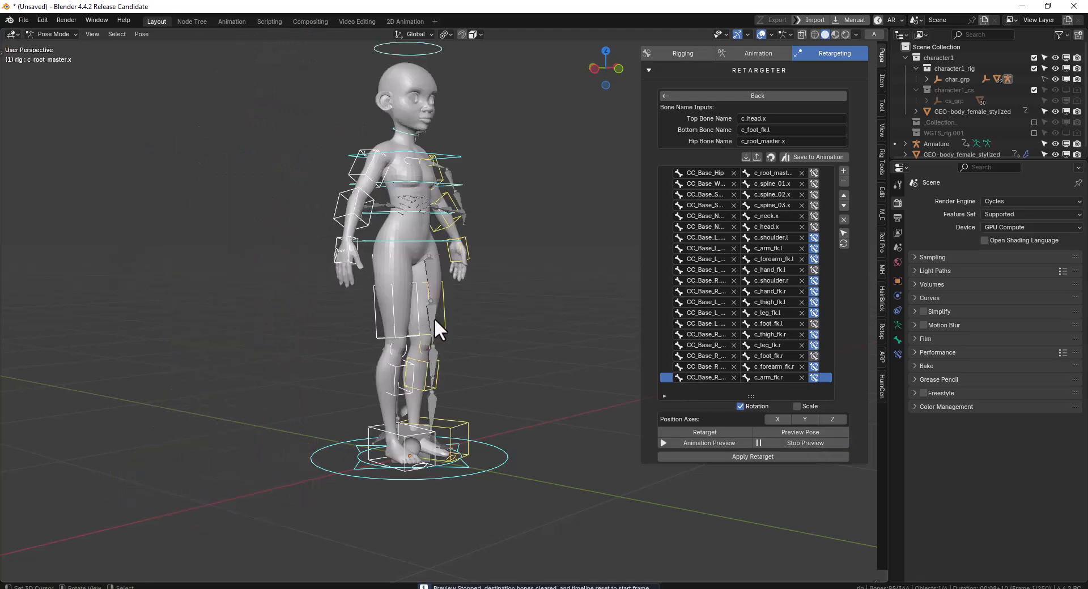
Switch the rig to Object Mode and run Retarget again with the current bone mapping
key(ctrl+Tab)
shift+right_click(437, 318)
right_click(471, 318)
right_click(447, 300)
click(718, 429)
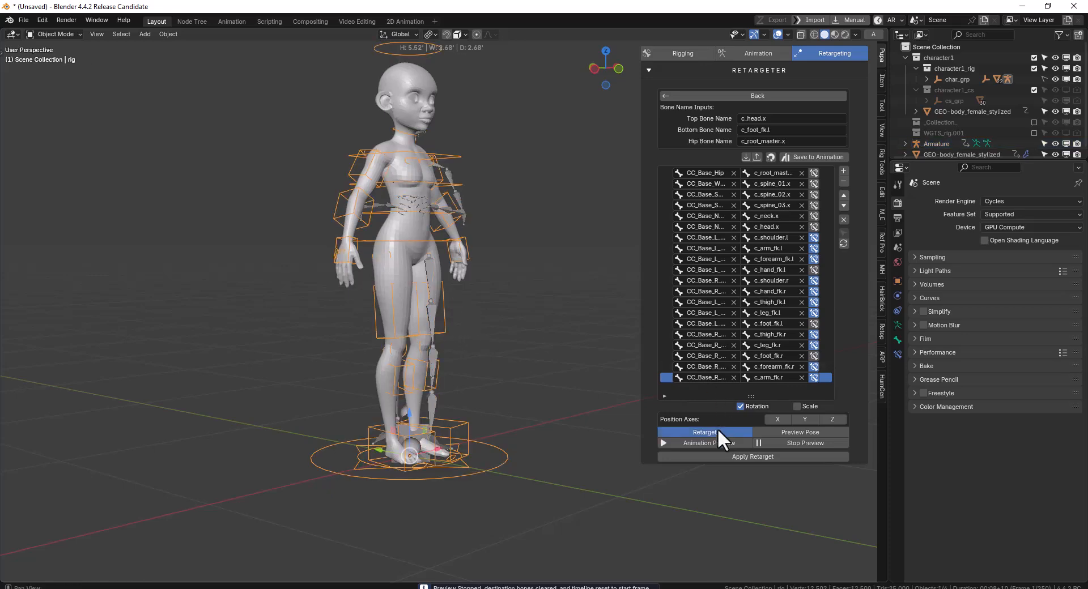
middle_drag(416, 317, 366, 323)
middle_drag(580, 174, 500, 173)
Move the c_root_master.x control about 1.3 units along negative X and rotate it until the character lies roughly horizontal
right_click(468, 240)
scroll(467, 237, down, 2)
key(g)
right_click(458, 252)
right_click(457, 257)
key(g)
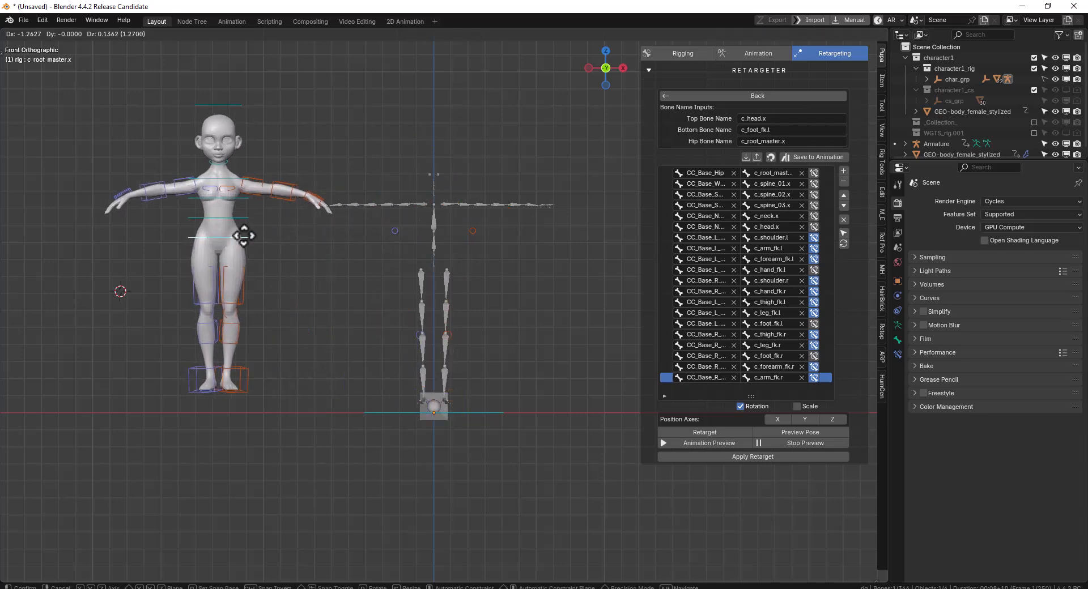
click(232, 241)
key(r)
click(305, 135)
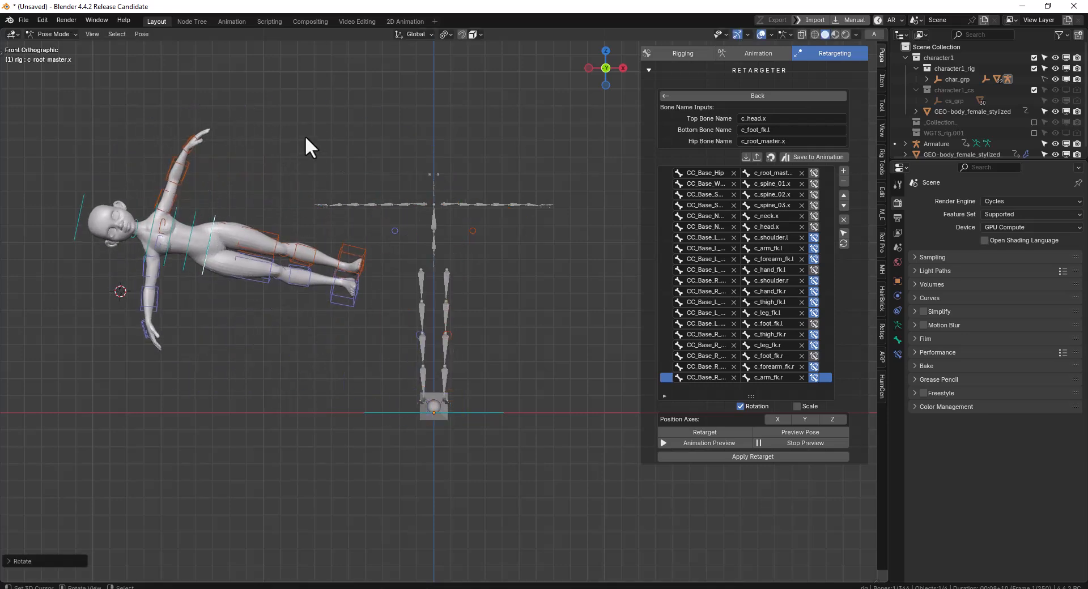
Retarget from the moved and rotated pose and play the animation preview on the character
click(698, 434)
middle_drag(440, 384, 283, 286)
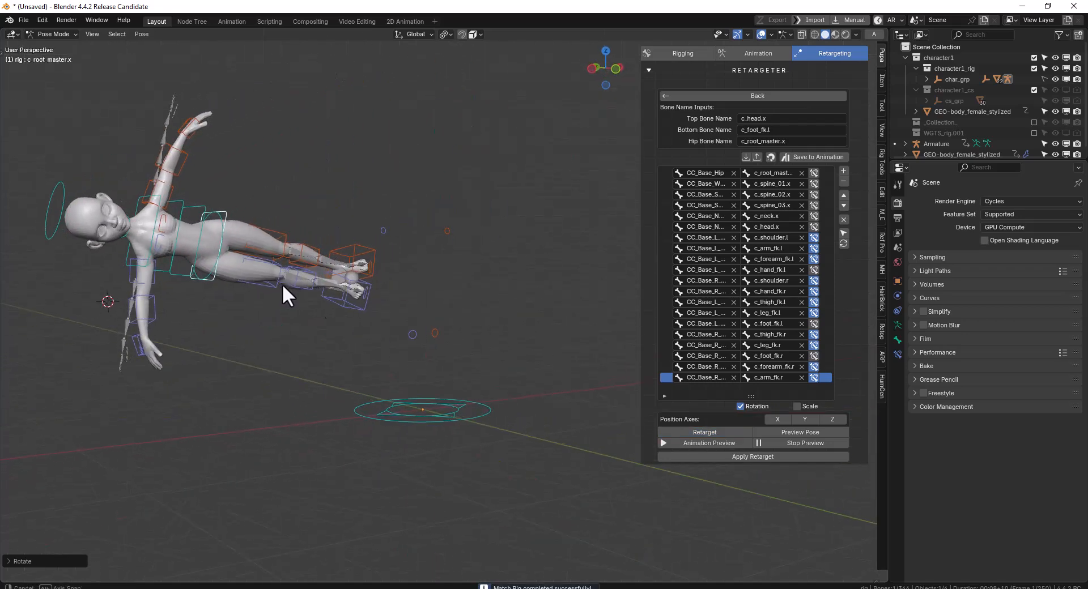
click(712, 442)
middle_drag(353, 359, 424, 336)
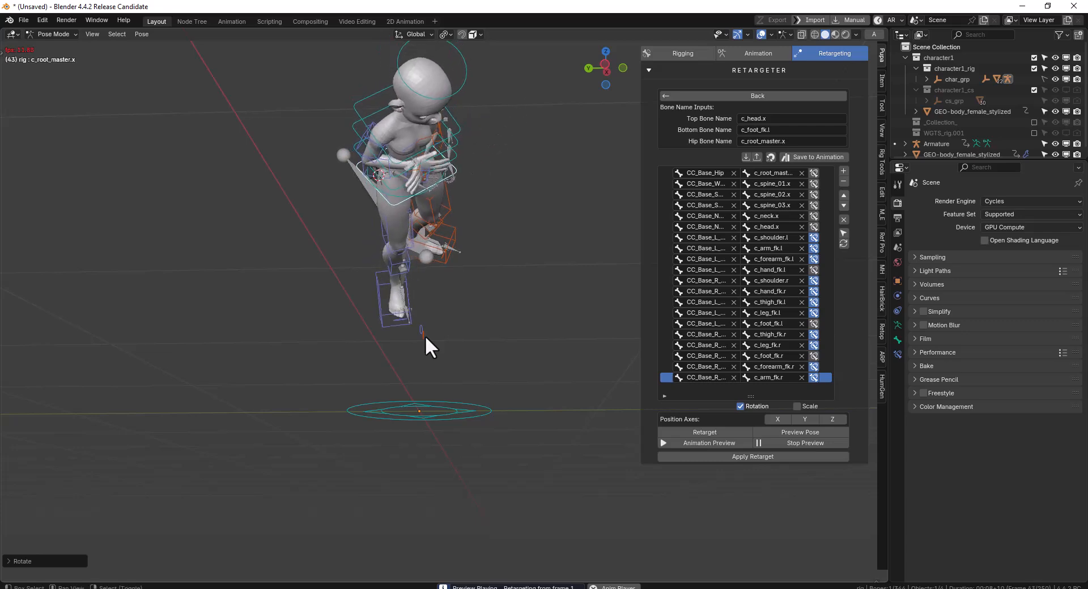
Stop the preview and clear the location and rotation of all the rig's controls
click(818, 442)
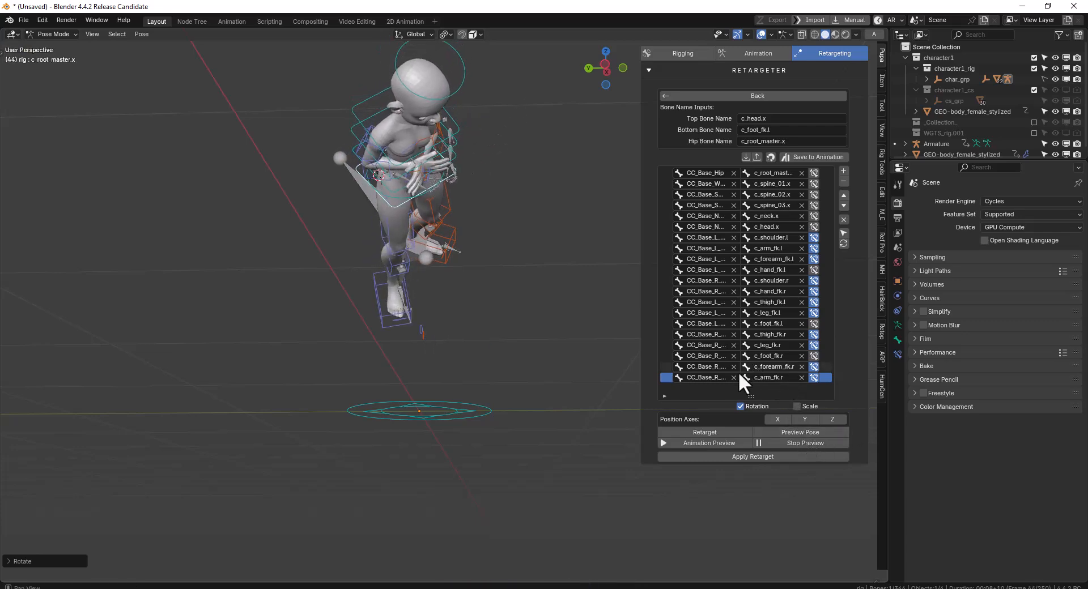
middle_drag(535, 331, 716, 219)
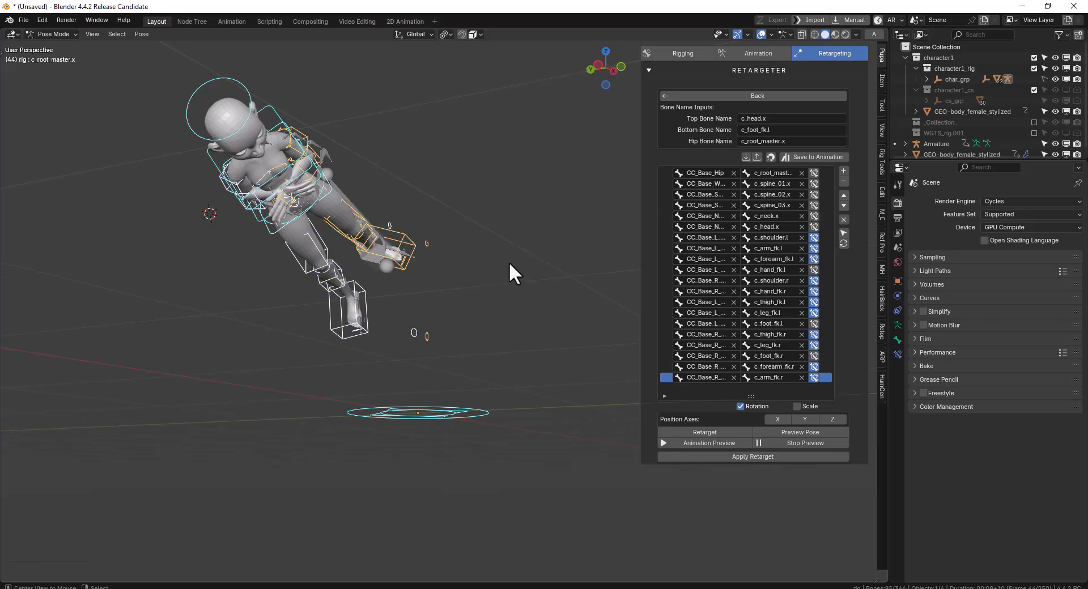
key(KP_1)
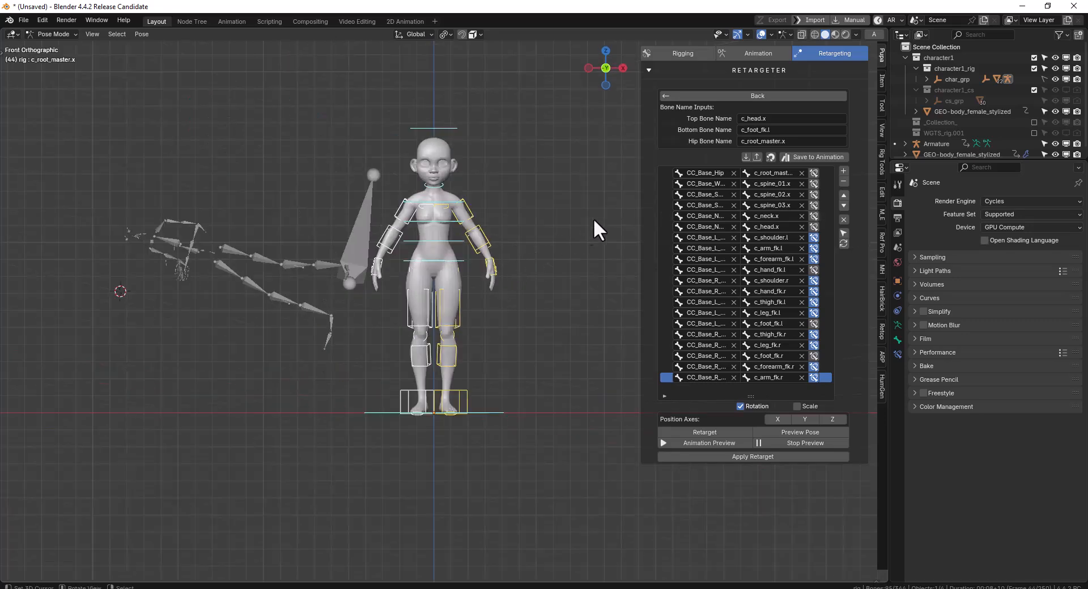
Delete the Auto Rig (Action Core) preset from the animation library's rig targets and reopen the target list
click(755, 53)
click(793, 116)
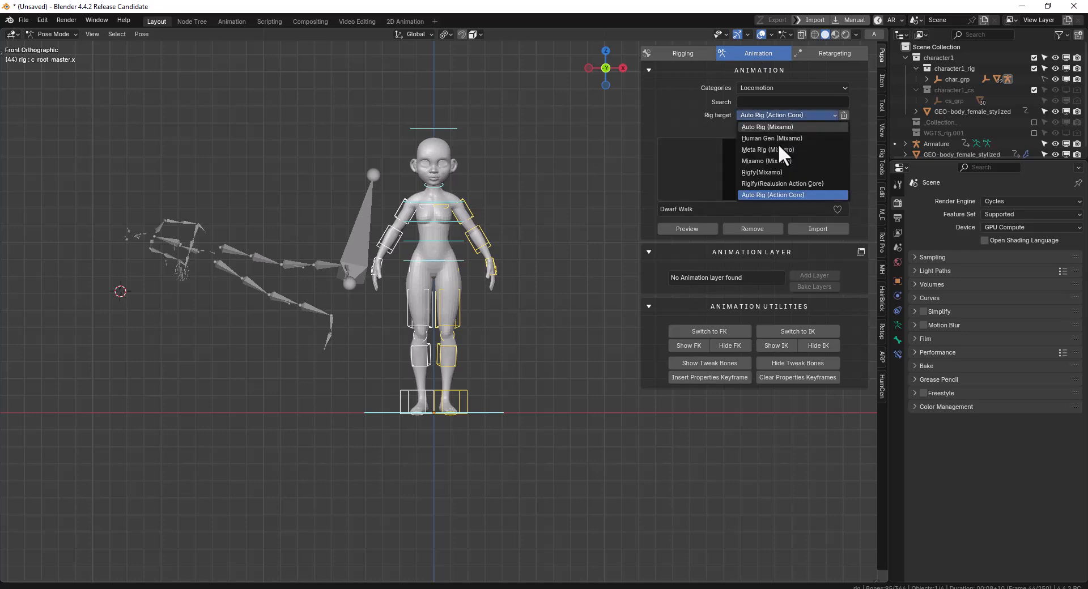
click(781, 193)
click(841, 114)
click(778, 116)
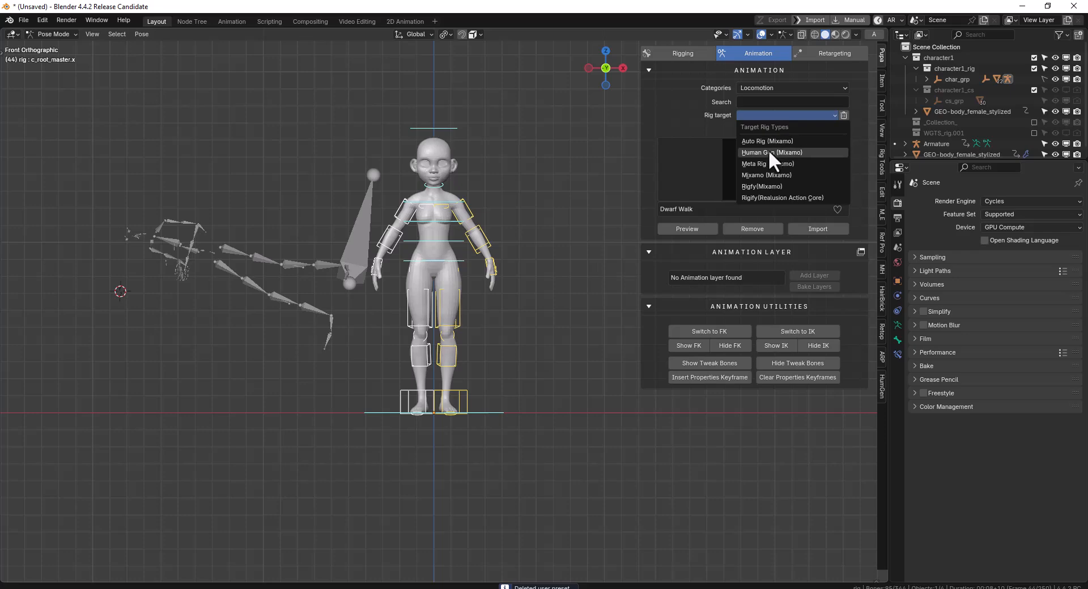
Set the animation library's rig target to Auto Rig (Mixamo)
click(767, 140)
click(769, 115)
click(765, 128)
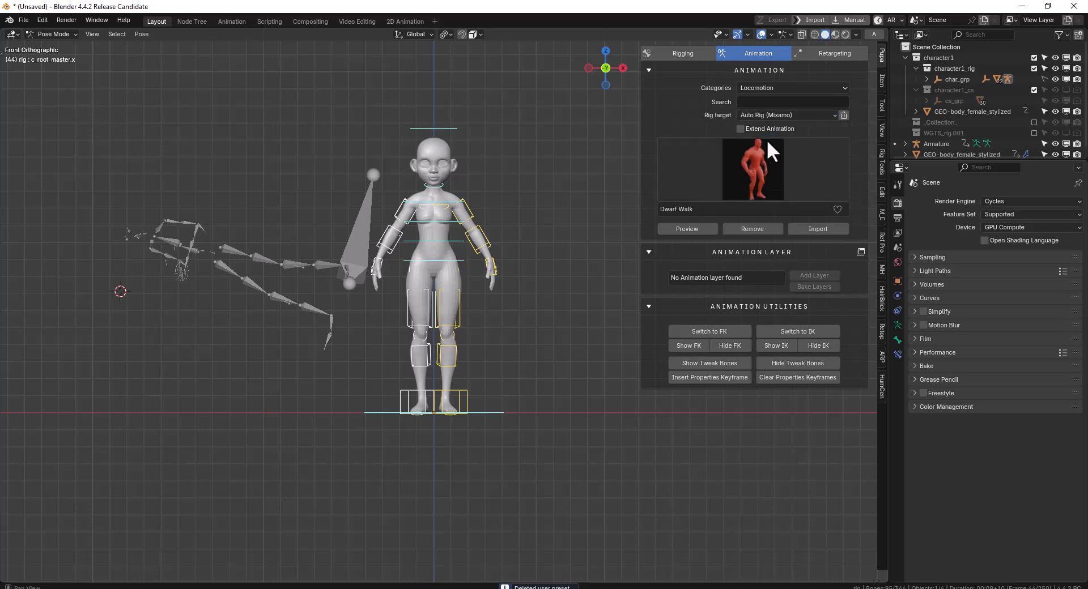
click(844, 116)
middle_drag(559, 229, 650, 204)
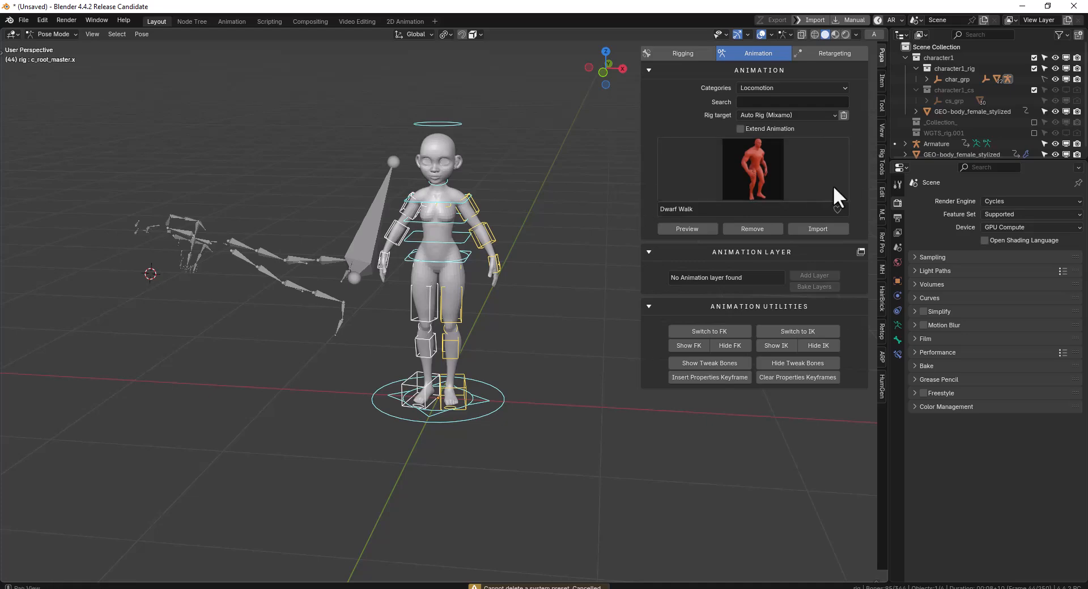
click(678, 54)
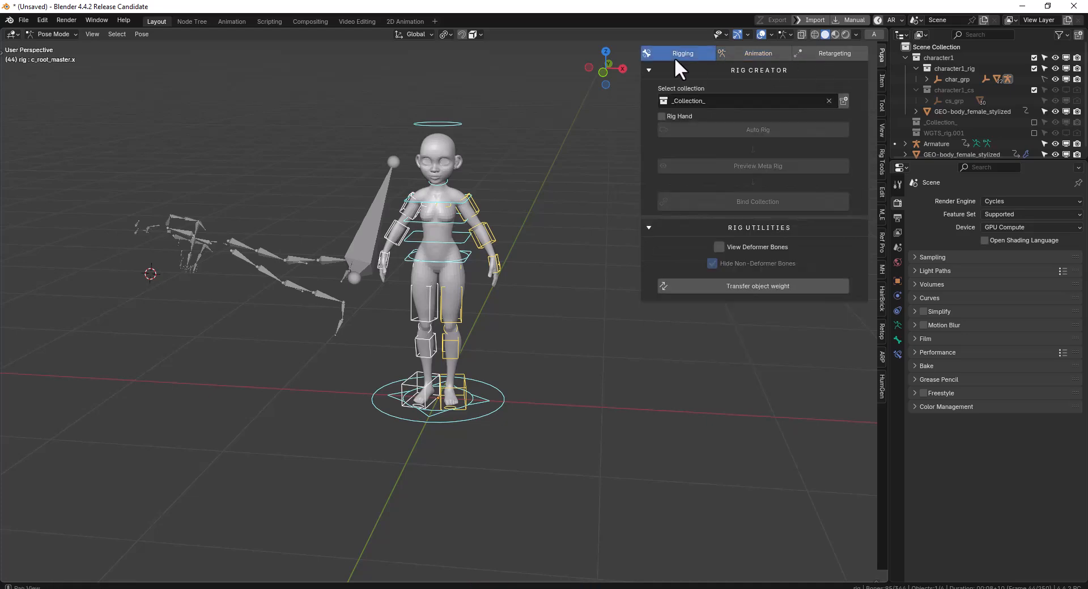
click(743, 50)
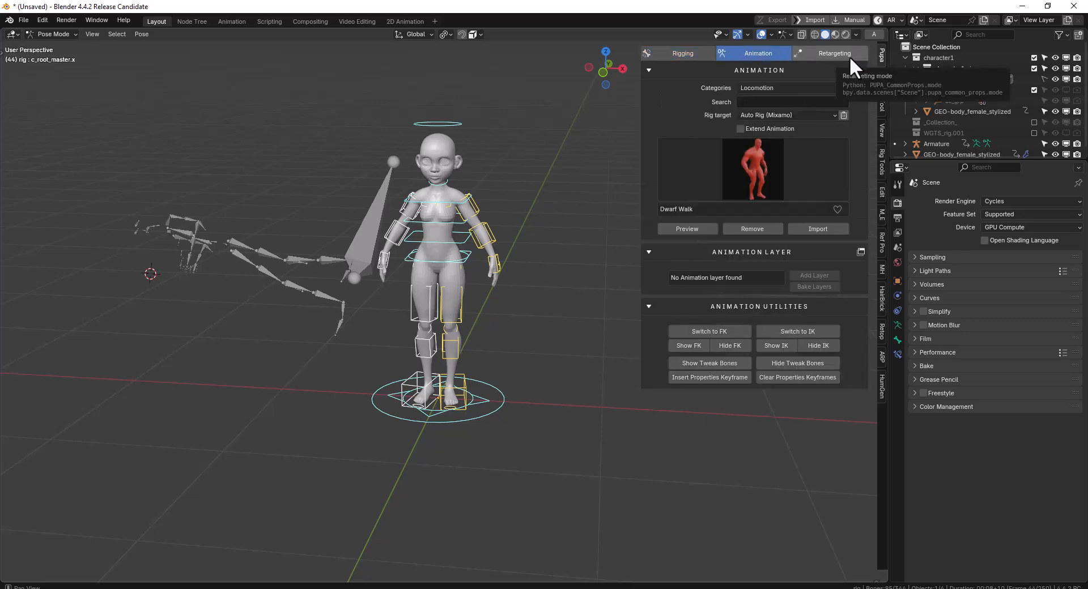
middle_drag(513, 181, 479, 211)
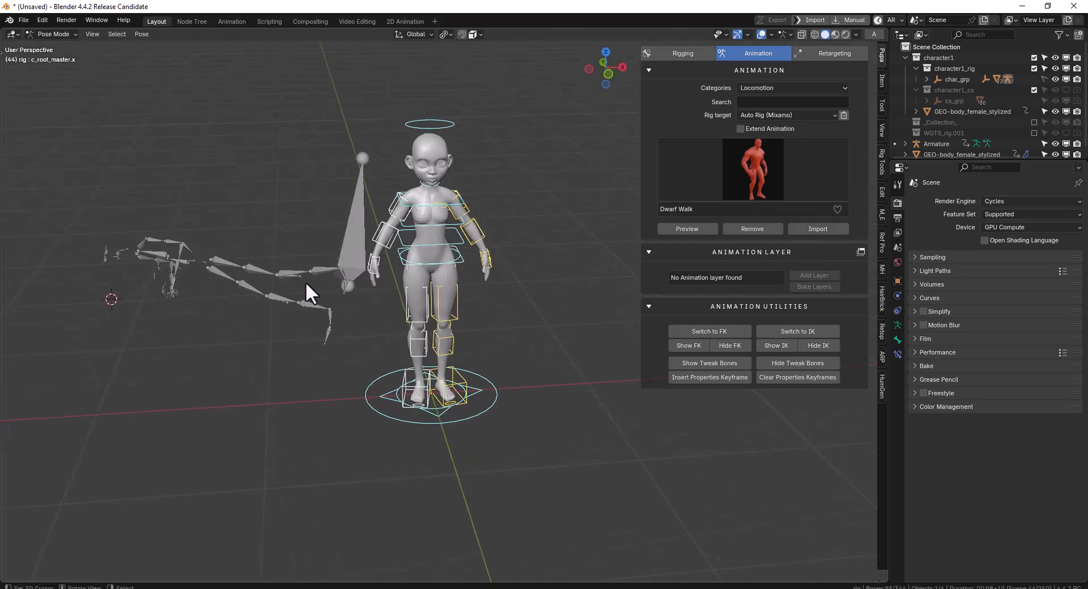
Delete the imported source armature beside the character, then select the character's rig and return it to Pose Mode
click(278, 269)
key(x)
click(269, 268)
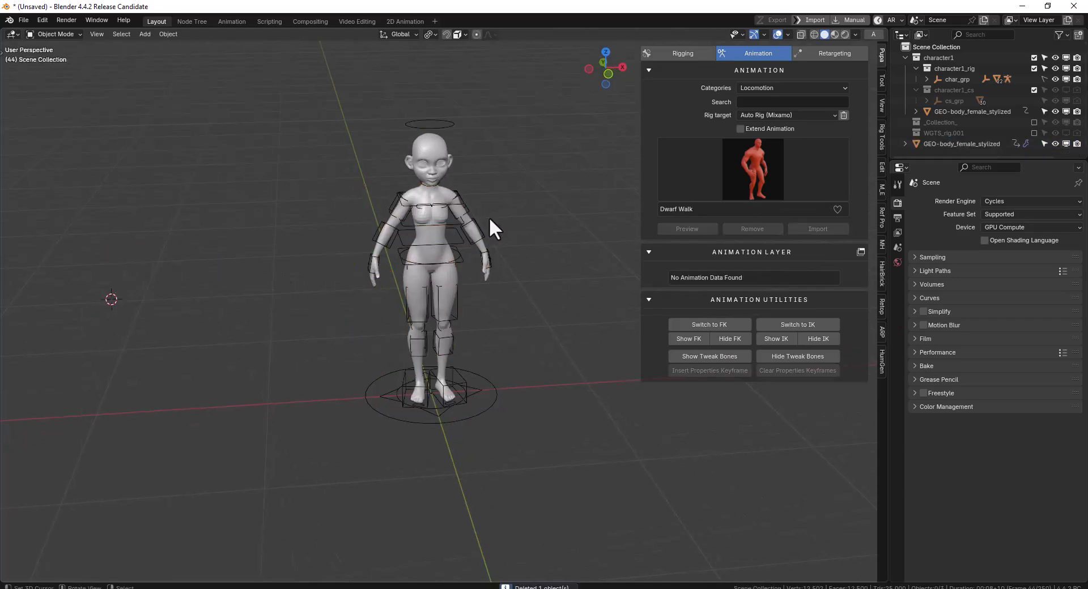
click(452, 136)
key(ctrl+Tab)
Choose the Catwalk Walk Forward HighKnees animation and preview it on the character from several angles
click(748, 169)
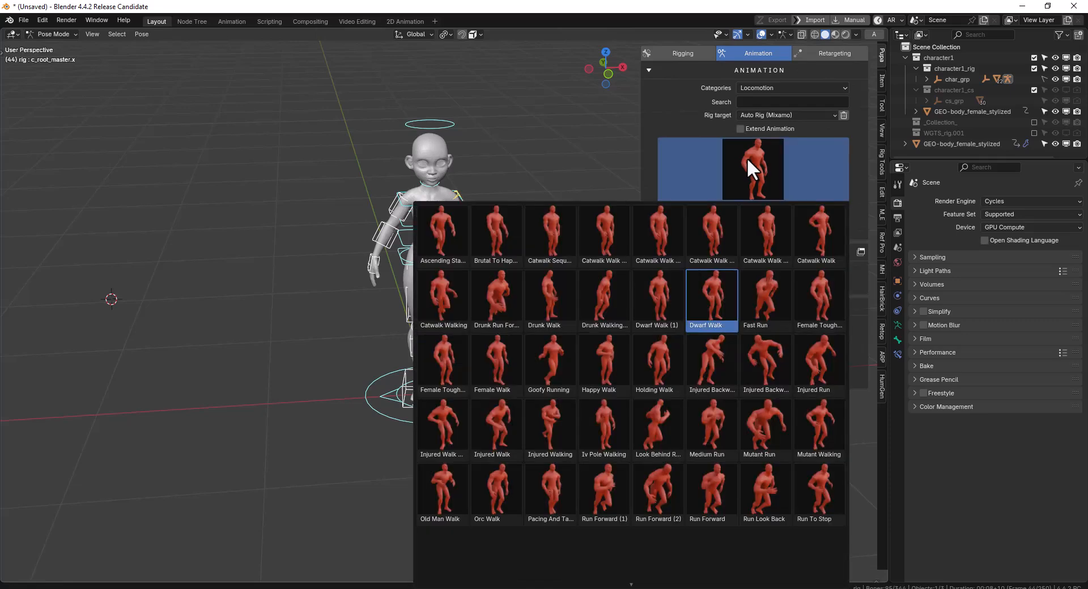
click(679, 239)
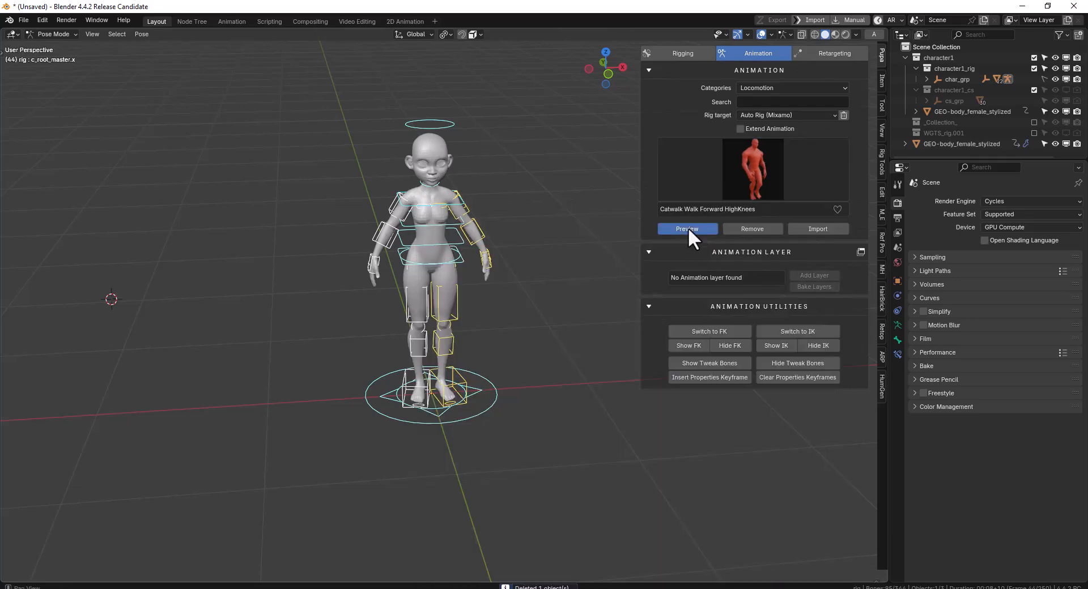
click(686, 229)
mouse_move(518, 218)
middle_down()
mouse_move(538, 218)
mouse_move(520, 215)
middle_up()
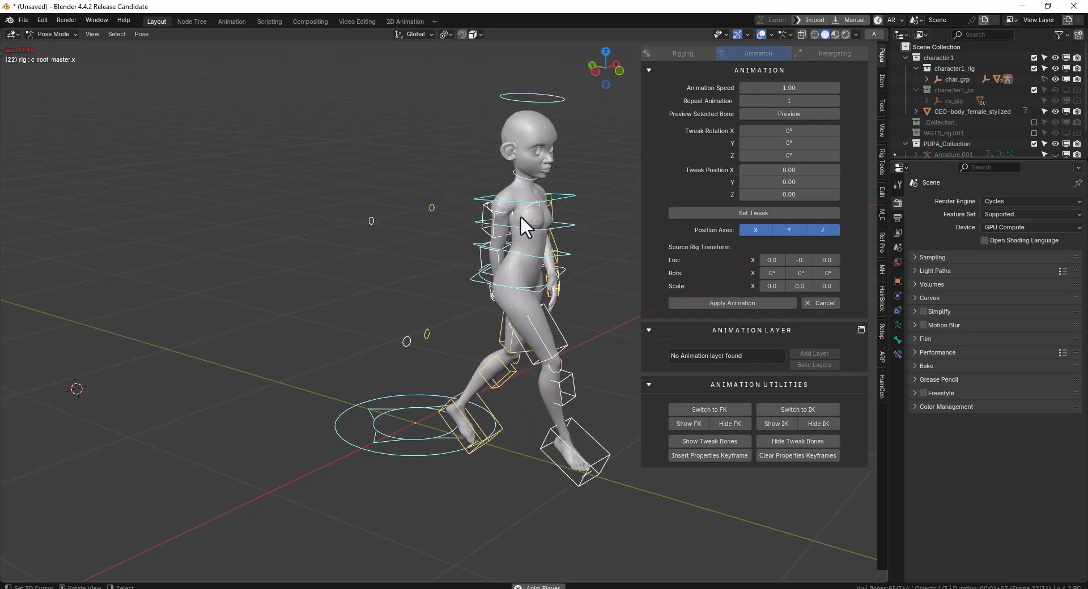
middle_drag(516, 191, 468, 188)
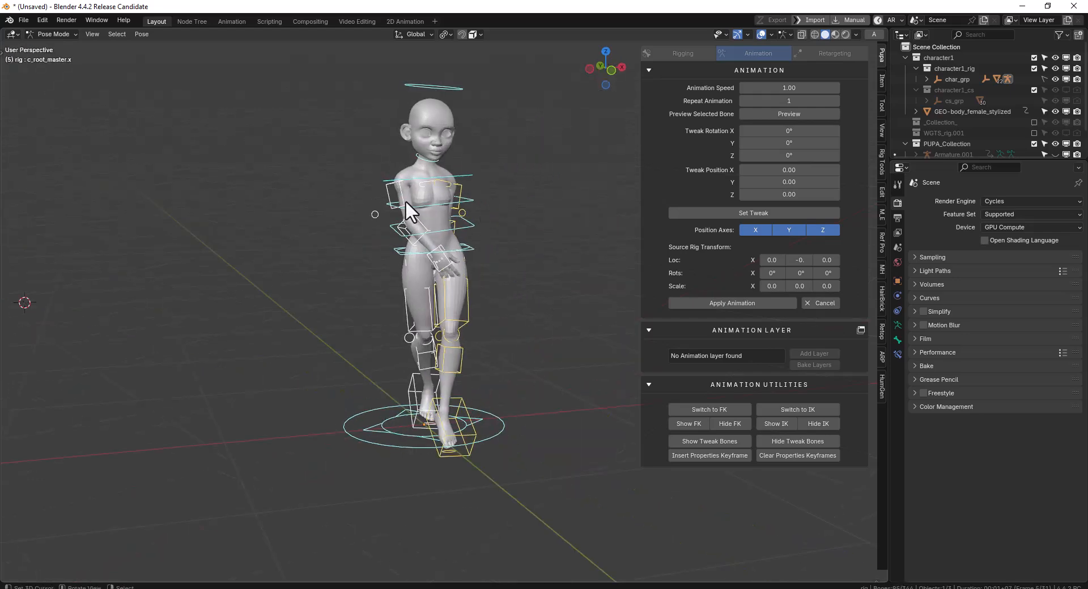
Rotate the character's right upper arm control away from the body and set the arm's pose as a tweak on the previewed animation
click(429, 205)
right_click(404, 198)
key(r)
click(400, 235)
shift+right_click(397, 237)
right_click(388, 267)
click(751, 214)
Rotate the c_arm_fk.l control outward and set the left arm controls' pose as an animation tweak
middle_drag(523, 248, 469, 225)
right_click(467, 187)
key(r)
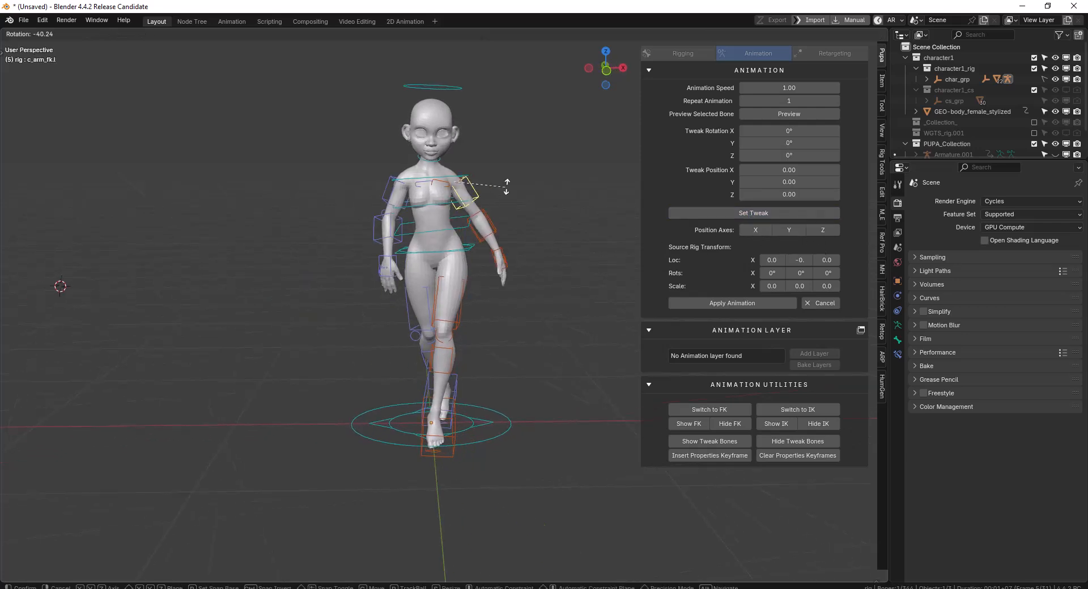
click(497, 213)
shift+right_click(488, 223)
shift+right_click(497, 259)
click(738, 215)
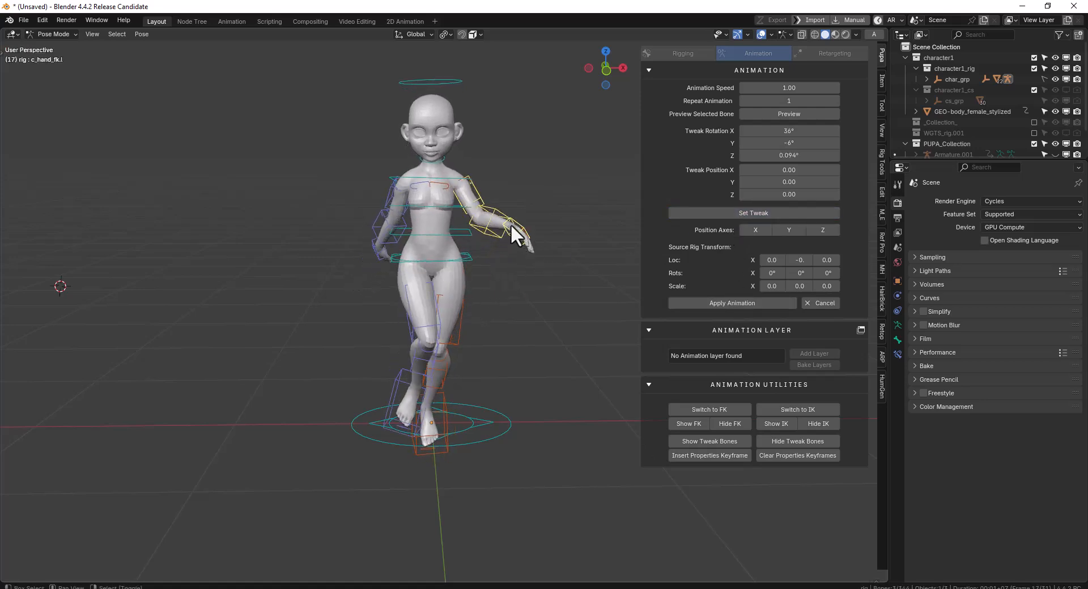
Rotate c_forearm_fk.l, set its tweak at about 50° X, -2.1° Y and -15° Z, and cancel the animation preview
middle_drag(499, 209, 505, 245)
right_click(508, 243)
key(r)
click(543, 295)
click(744, 213)
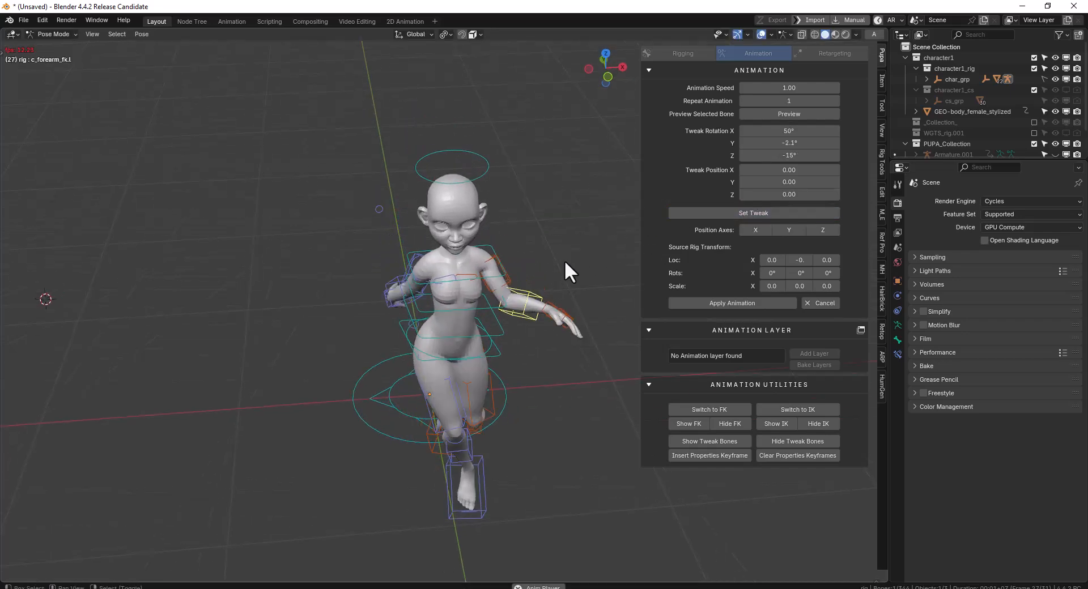
key(KP_1)
click(821, 303)
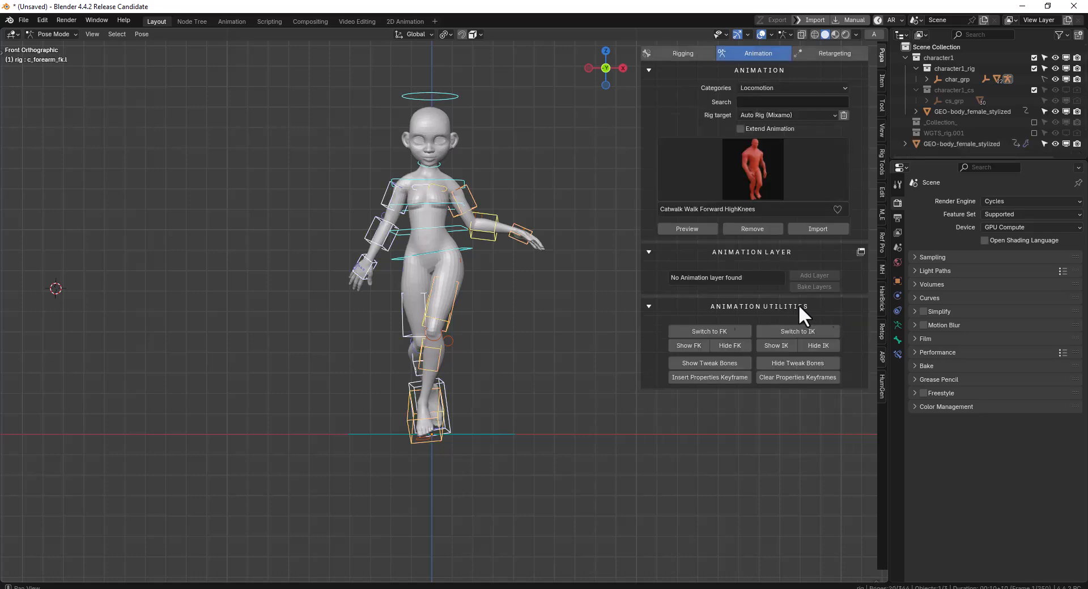